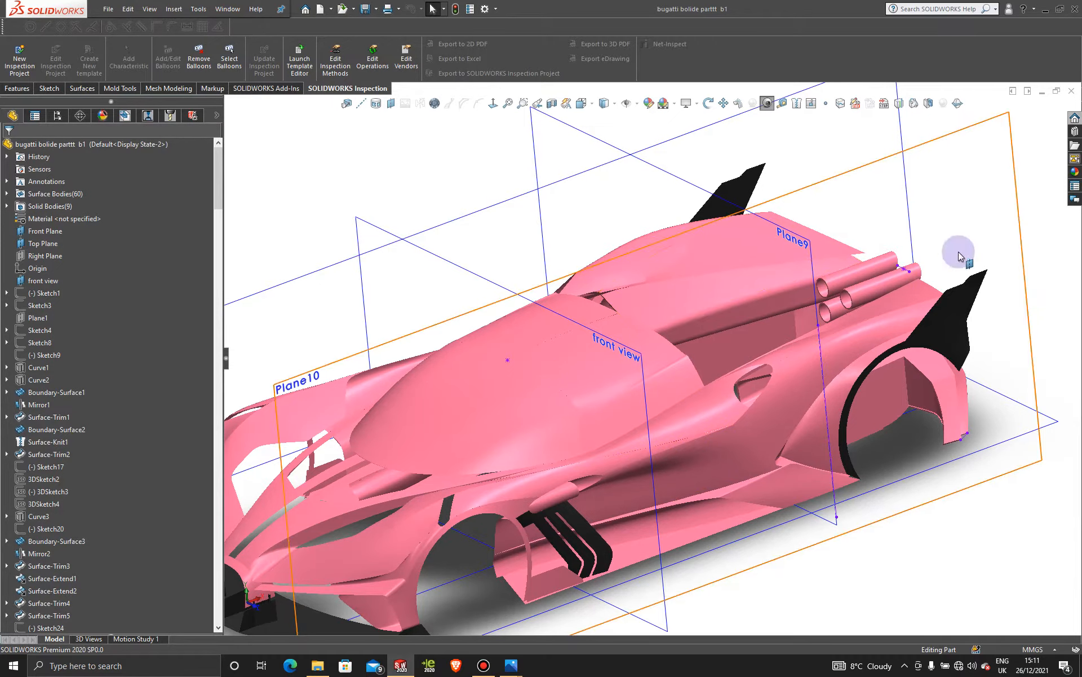
- Delete the Mirror28 feature that forms the mirrored half of the roof surface
middle_drag(742, 364, 593, 347)
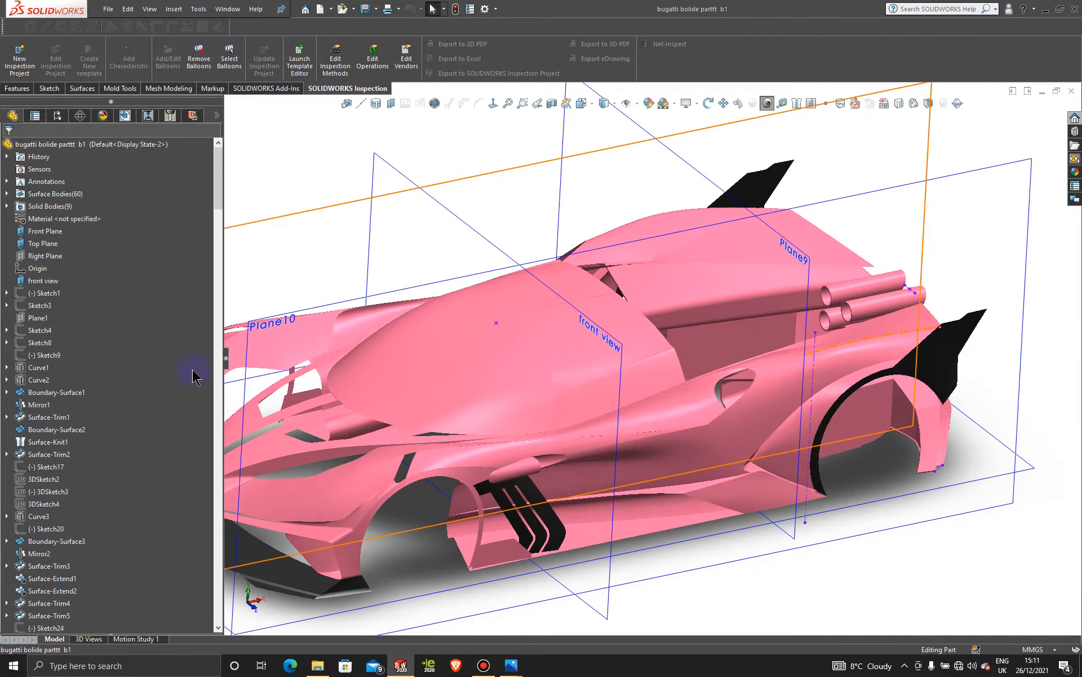
scroll(193, 367, down, 4)
drag(219, 211, 129, 611)
right_click(44, 615)
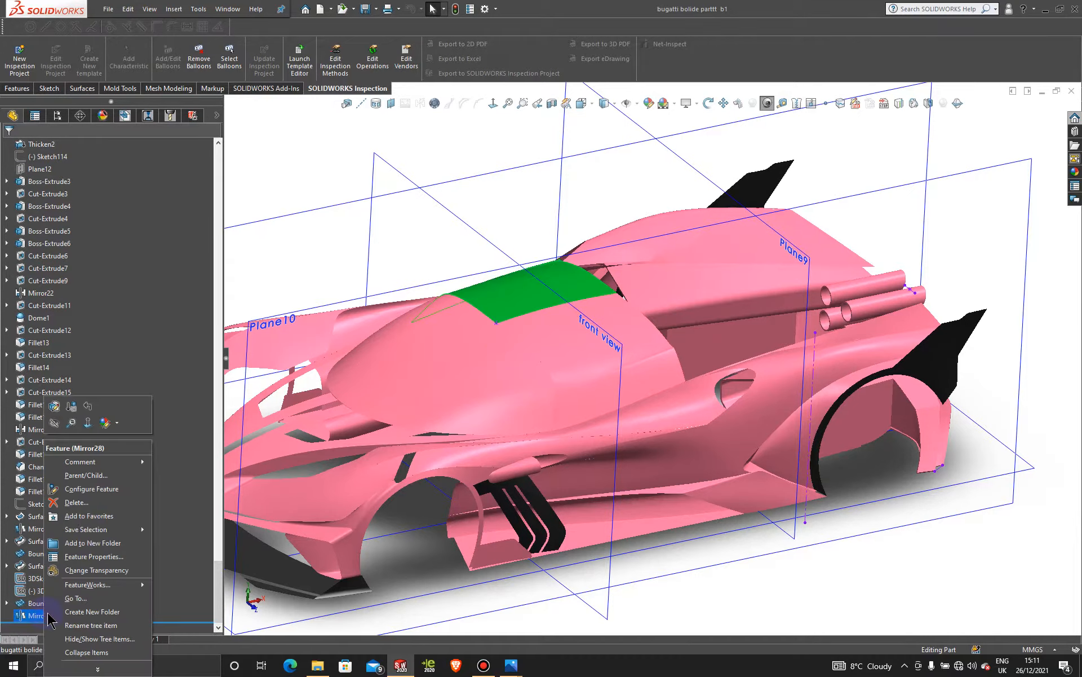
click(133, 501)
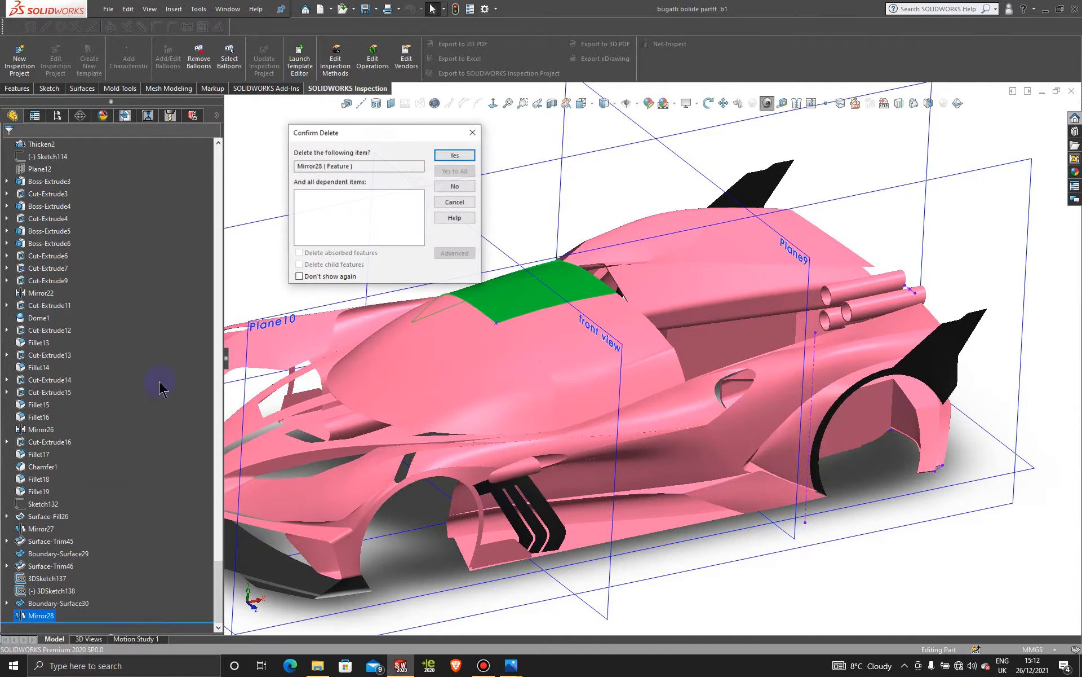
click(452, 154)
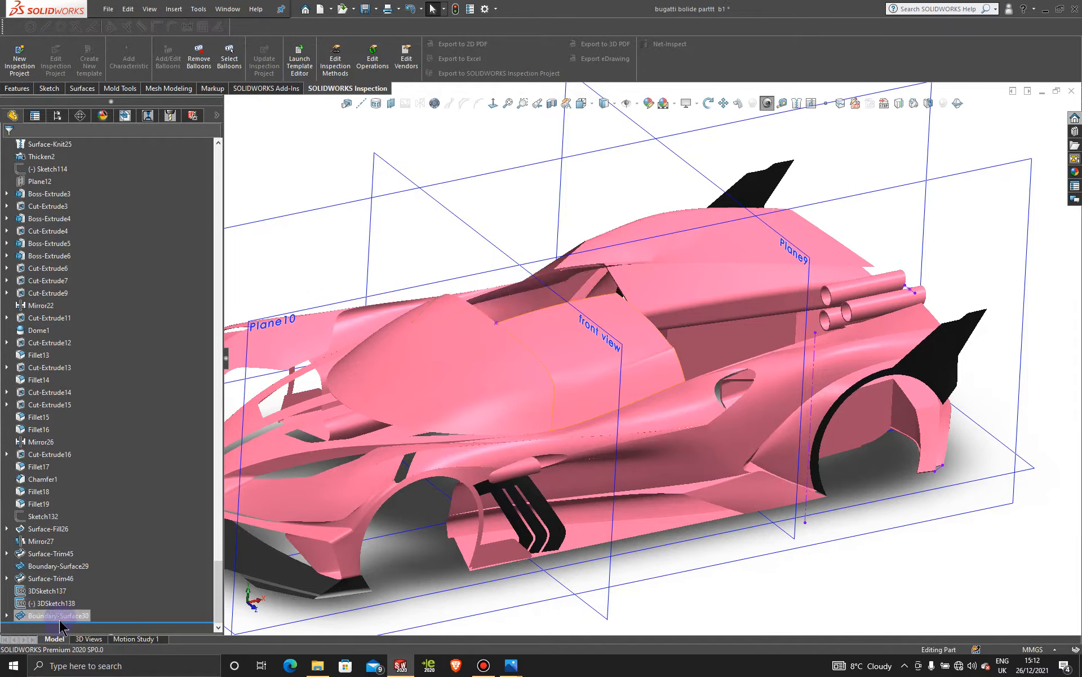
- Delete the Boundary-Surface30 feature covering the side of the cockpit roof
right_click(61, 620)
click(84, 499)
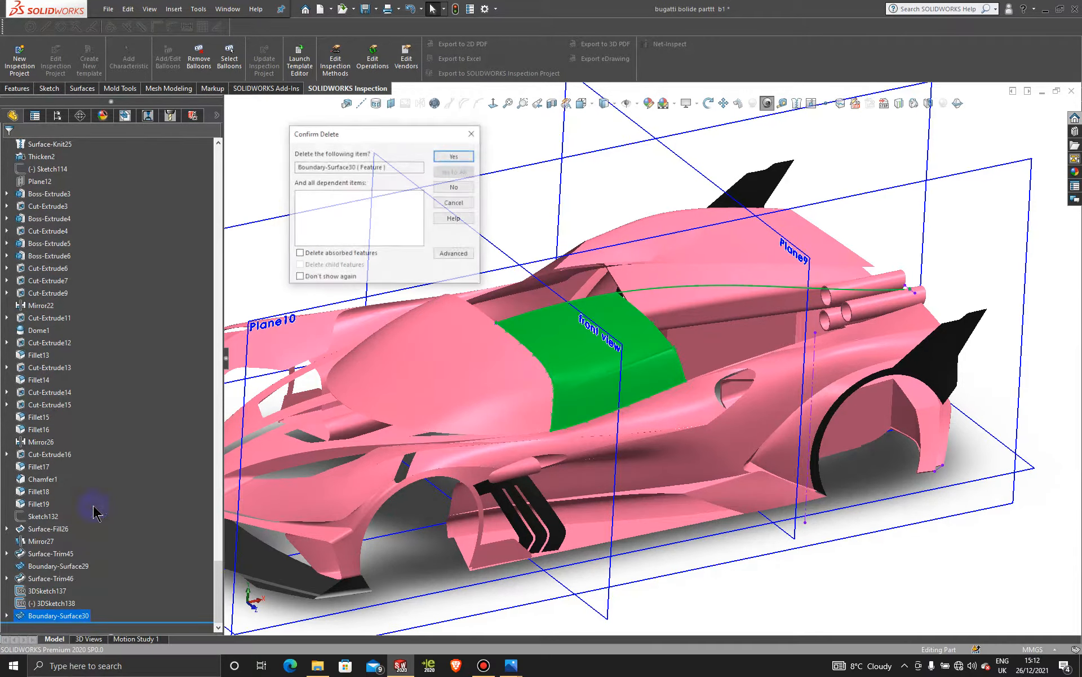
click(451, 155)
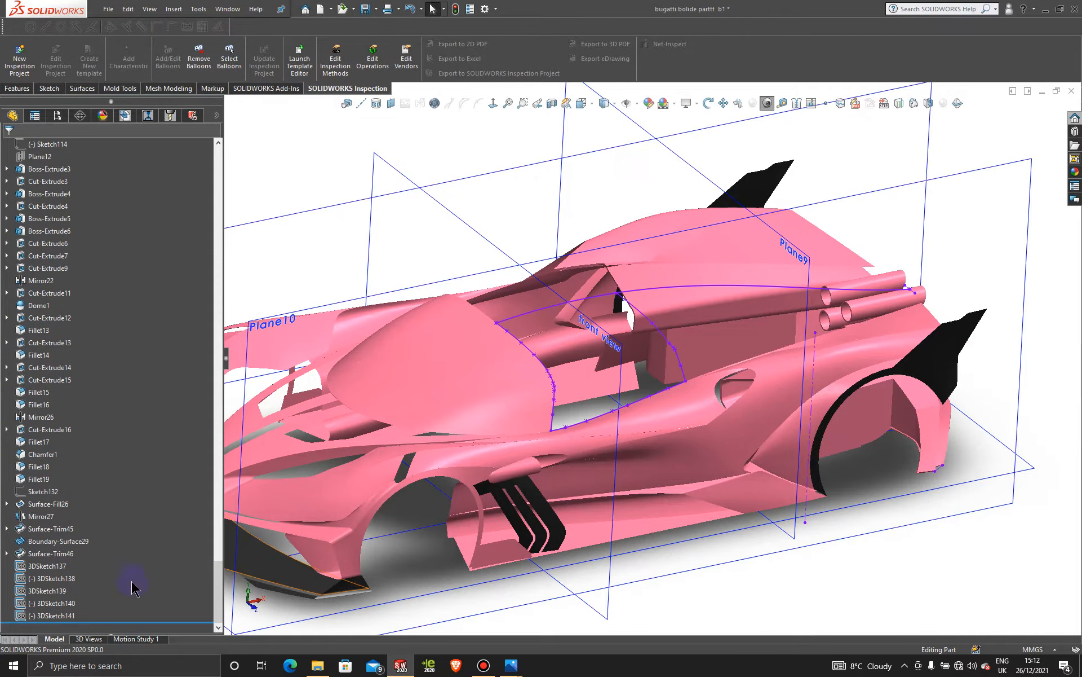
- Delete 3DSketch141 and 3DSketch140, the sketches bounding the removed cockpit surface
right_click(65, 615)
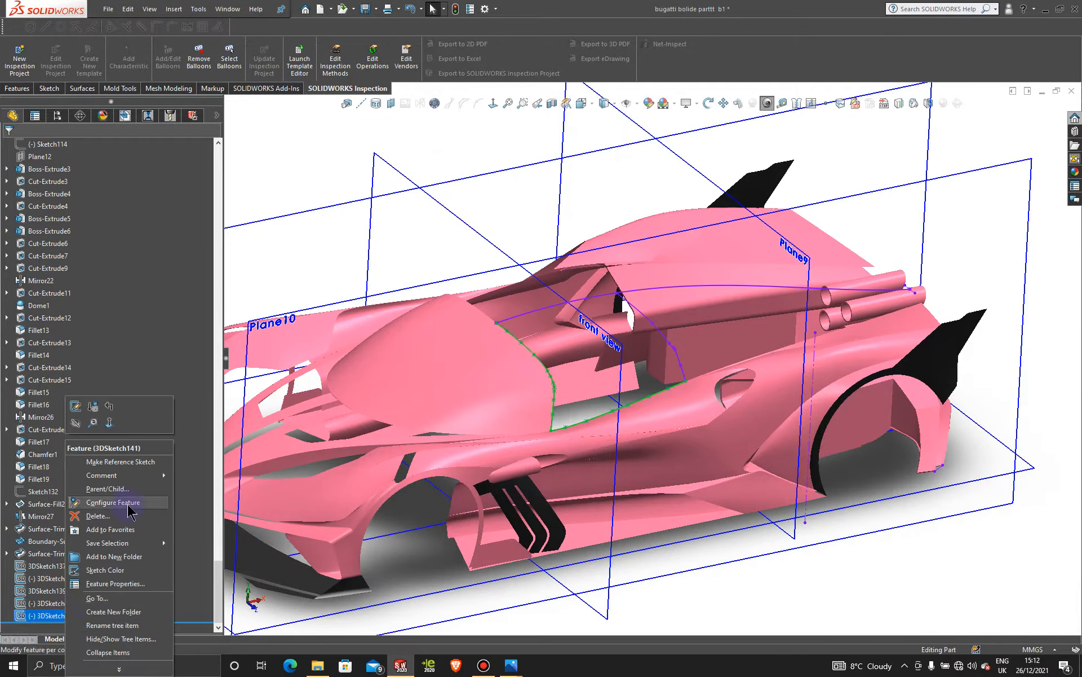
click(115, 522)
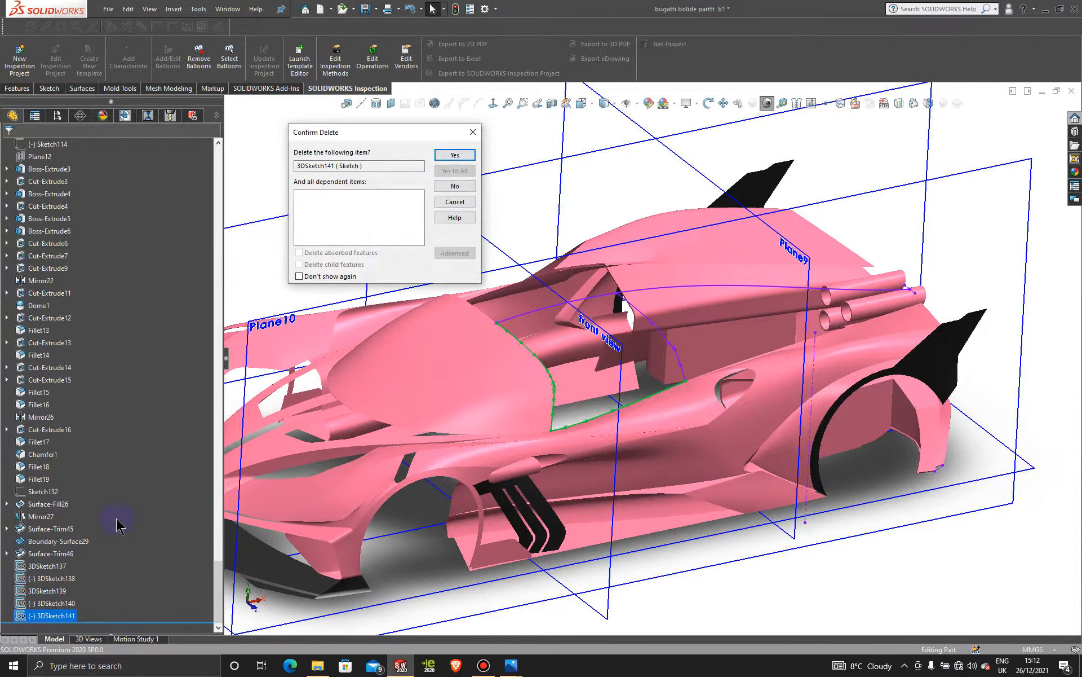
click(456, 154)
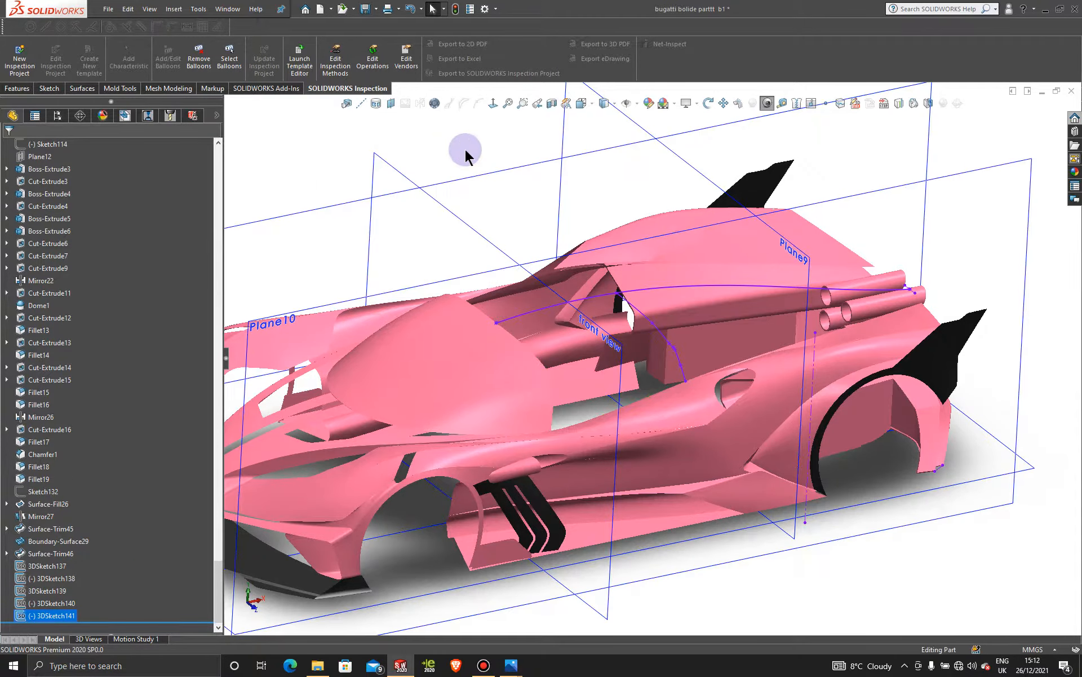
right_click(667, 339)
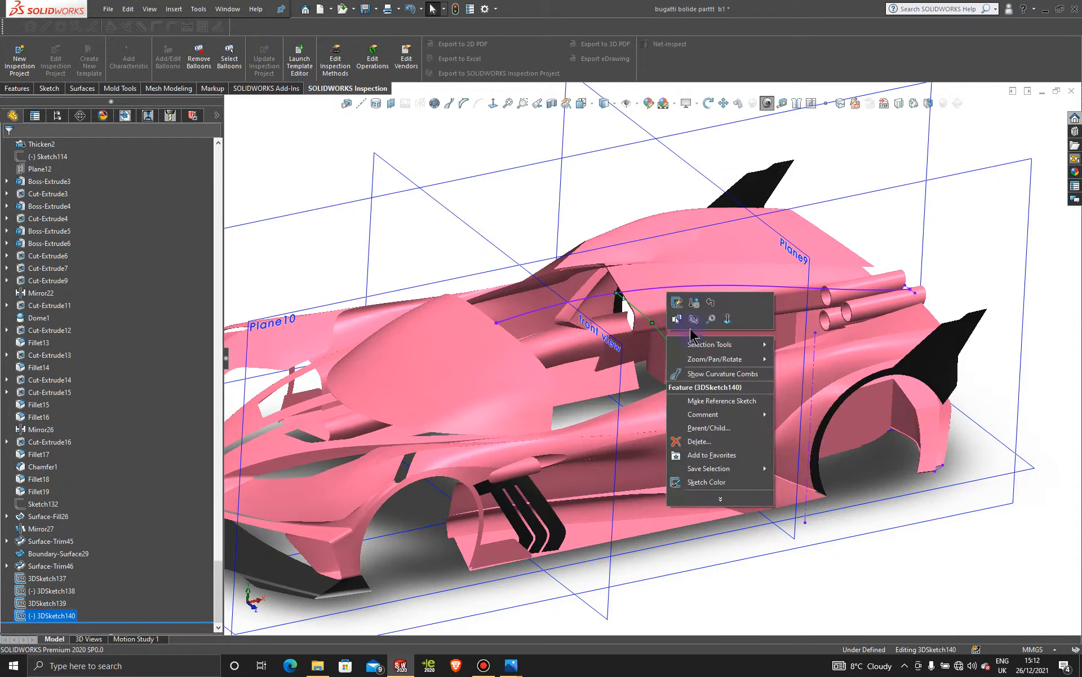
click(700, 441)
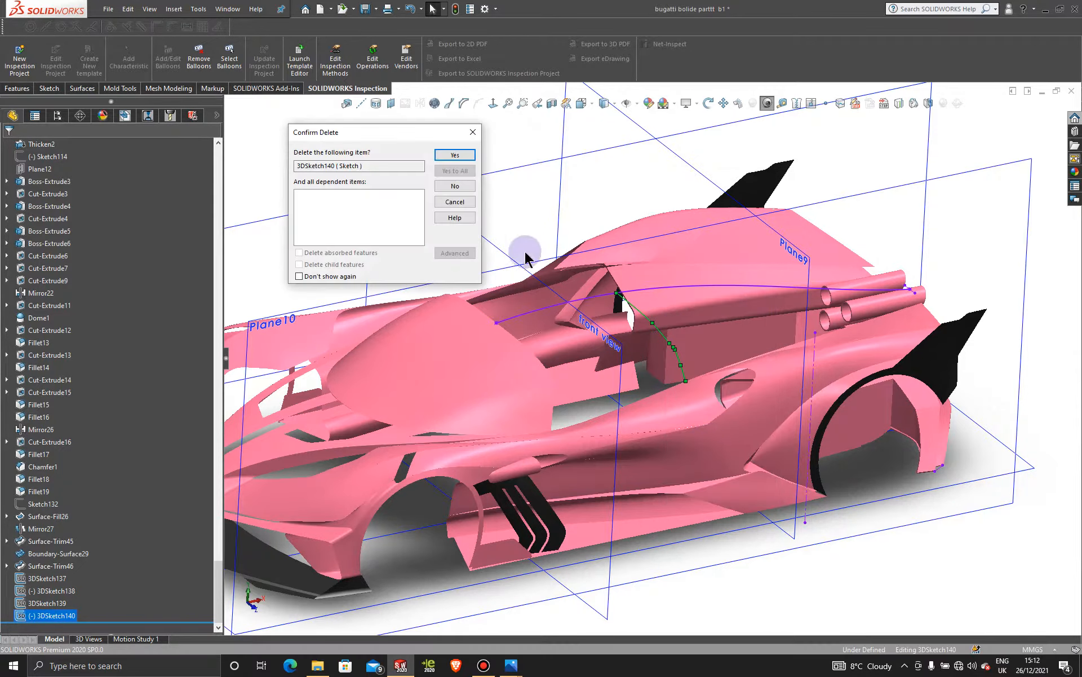
click(449, 158)
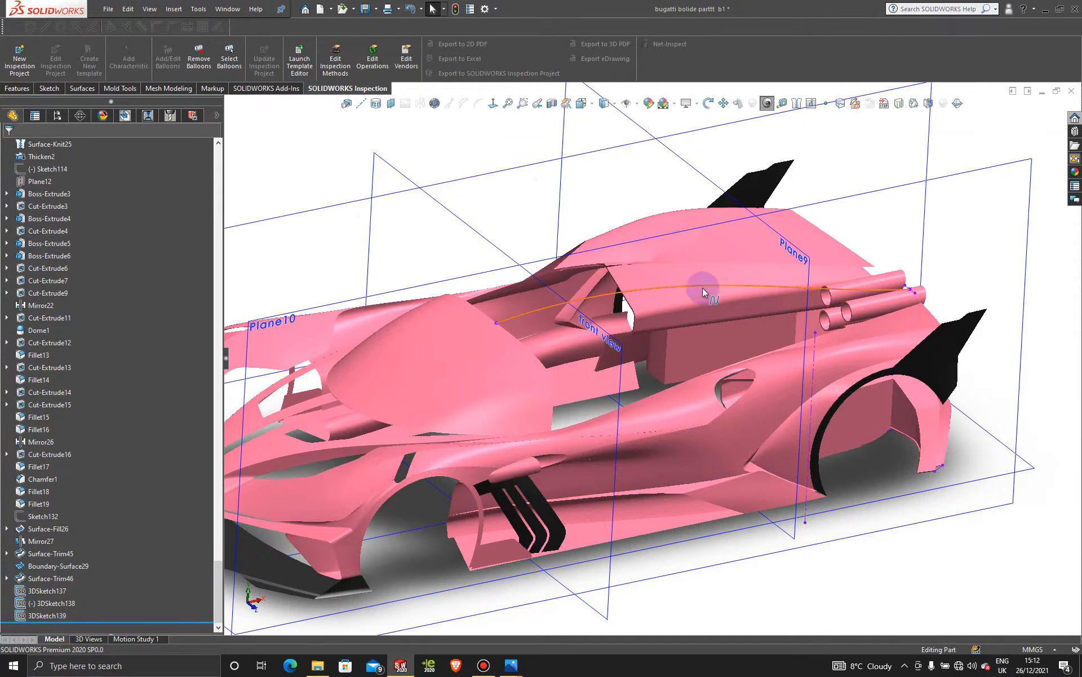
- Open 3DSketch139, the long roof spline, for editing in the Right view, framed on its rear endpoint between the exhaust pipes
middle_drag(652, 387, 593, 372)
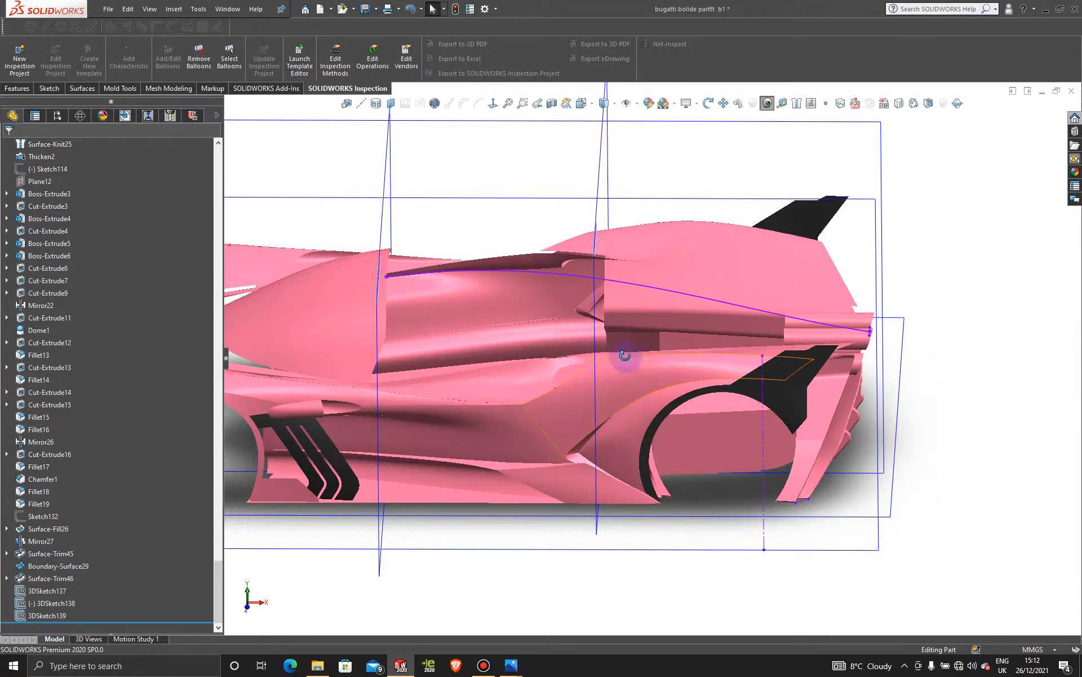
middle_drag(623, 357, 576, 353)
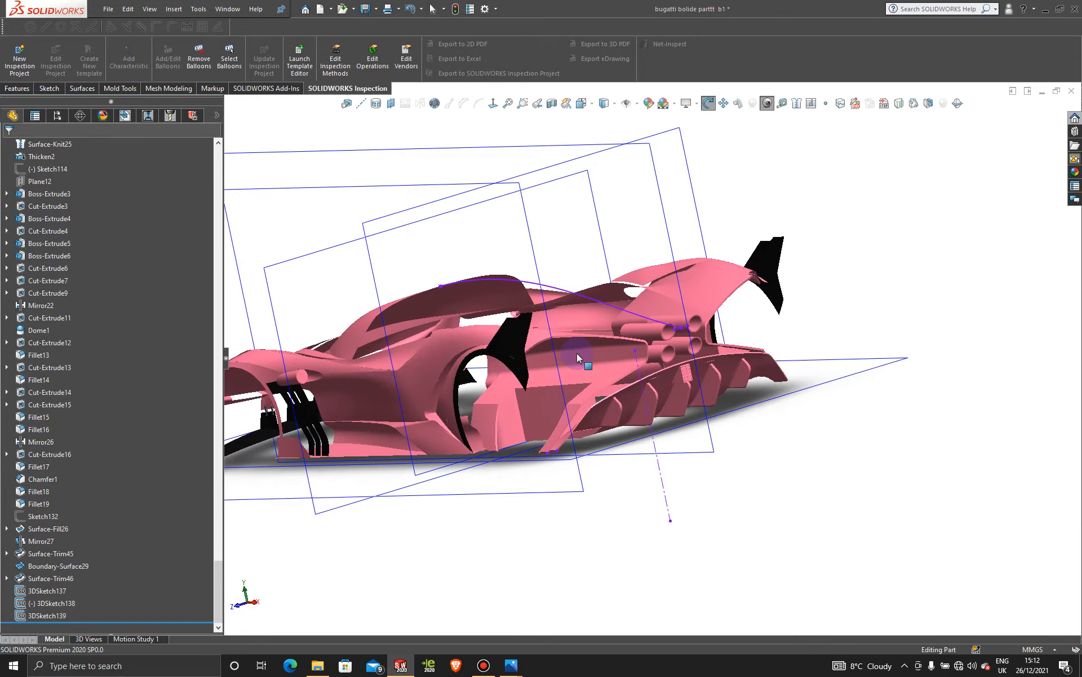
key(space)
click(577, 418)
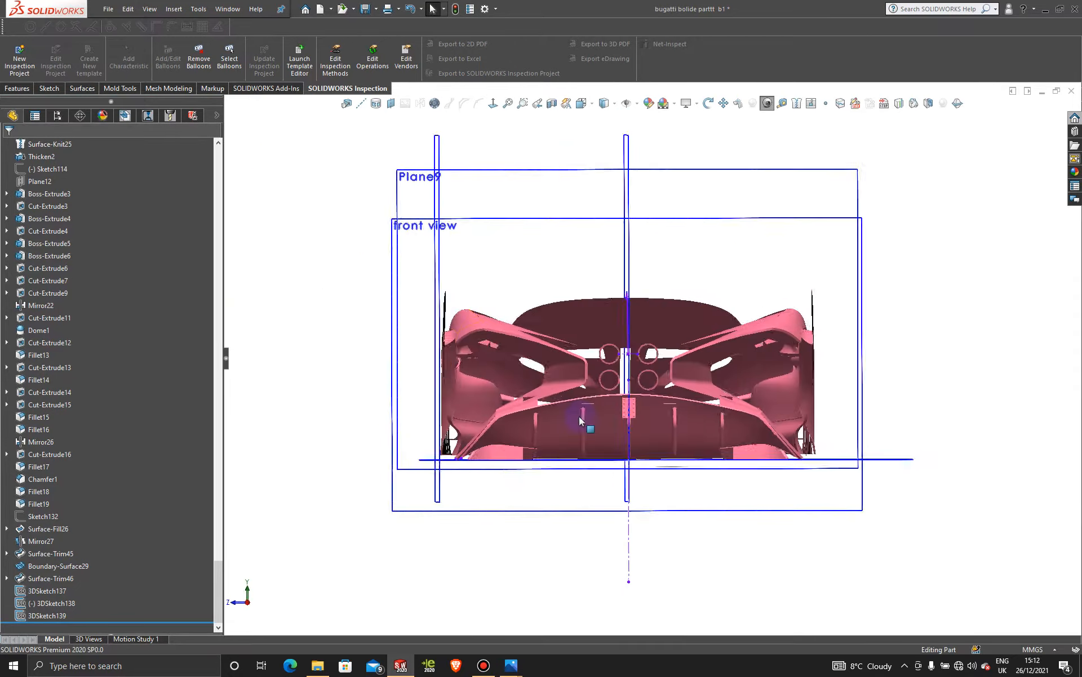
scroll(636, 275, down, 10)
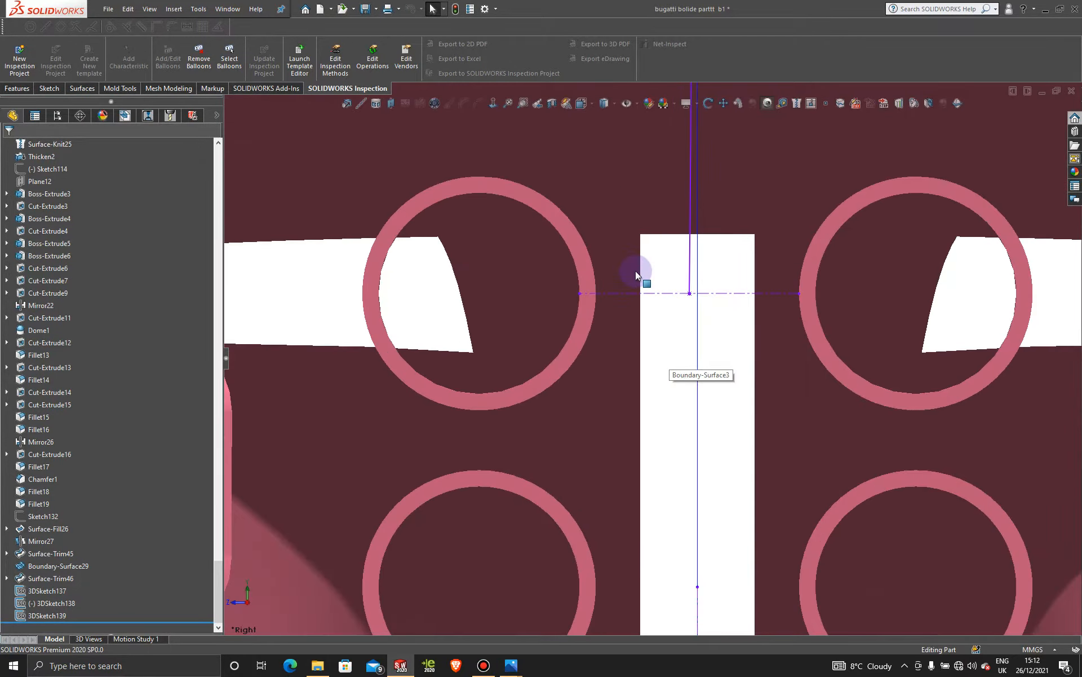
scroll(674, 296, down, 4)
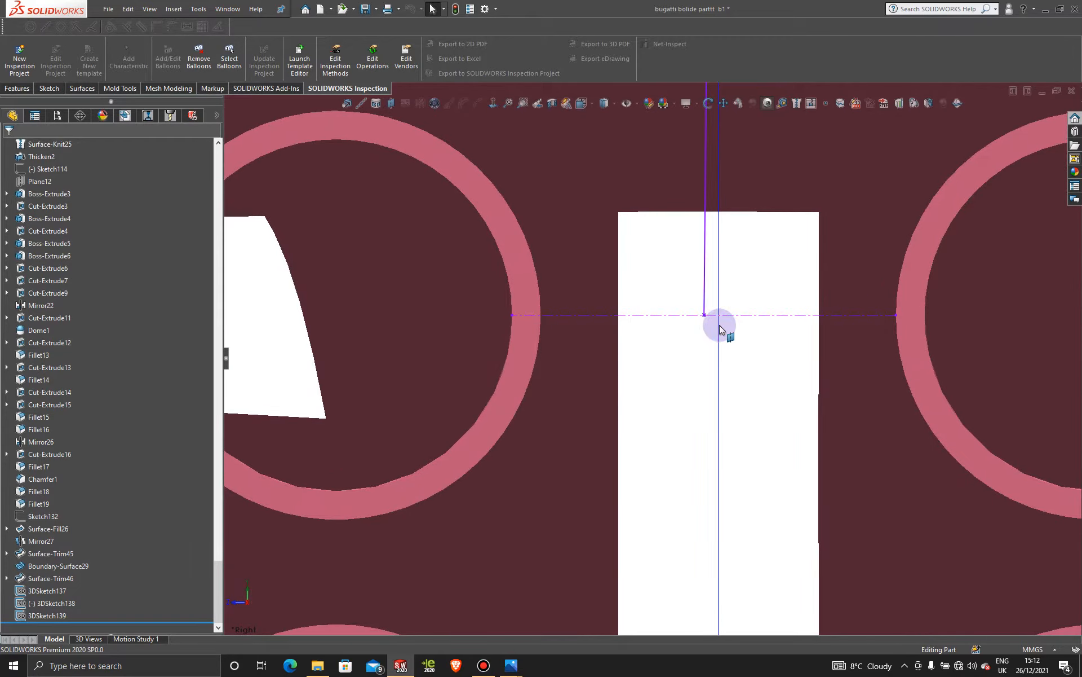
click(705, 292)
click(738, 242)
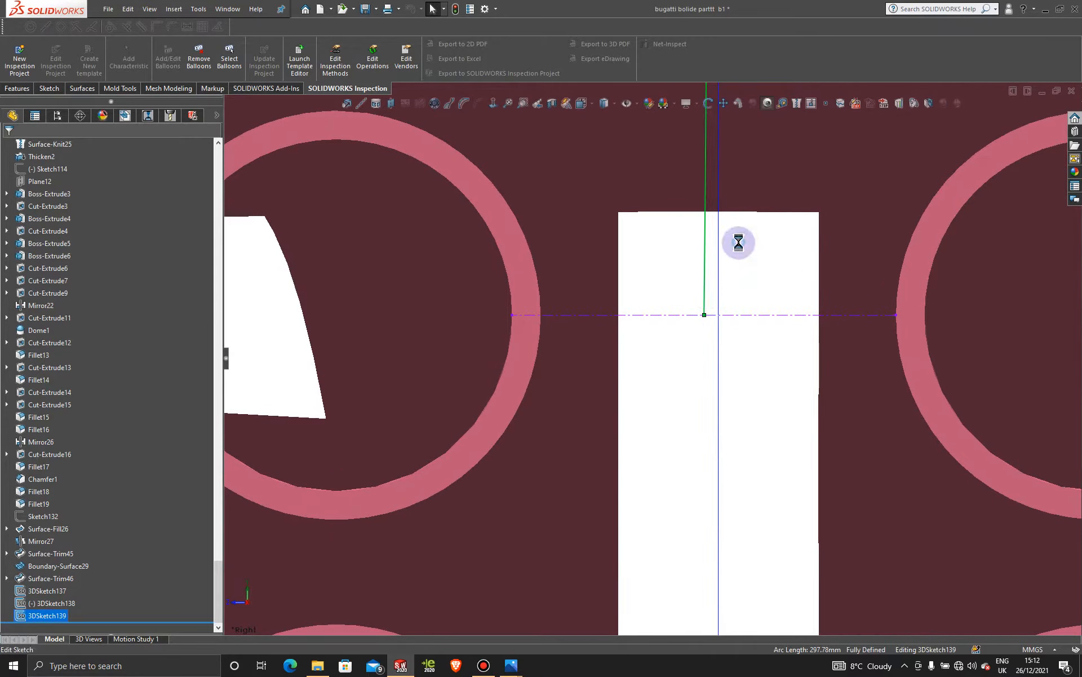
- Try to remove the Tangent relation from the roof spline in 3DSketch139, and leave the sketch
click(703, 308)
click(42, 190)
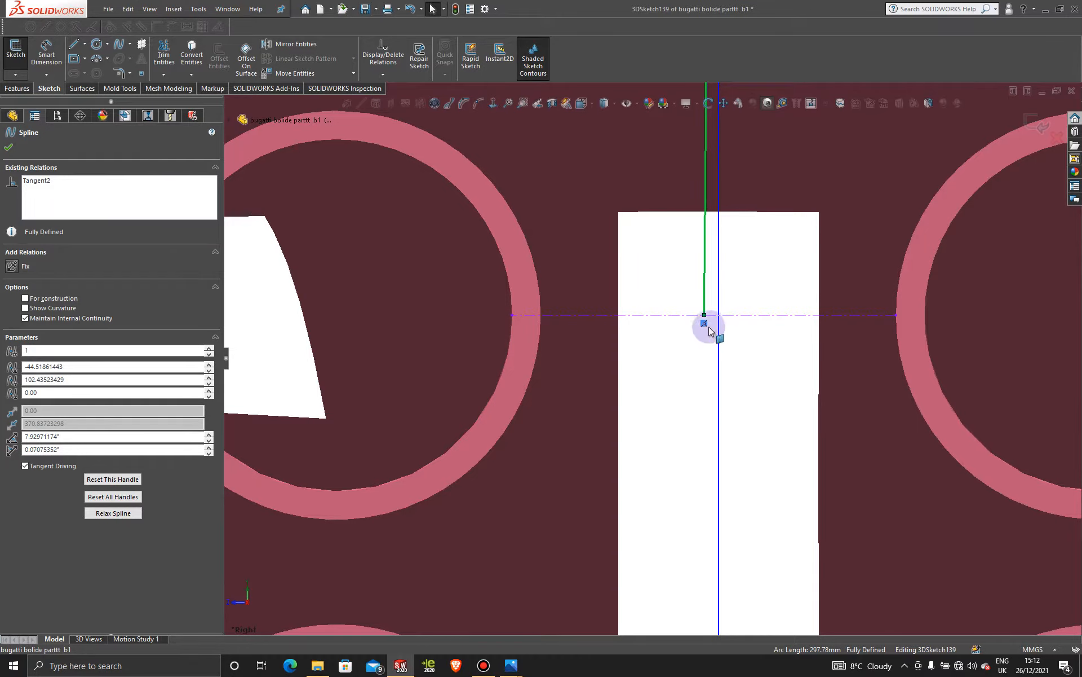
click(706, 326)
right_click(706, 325)
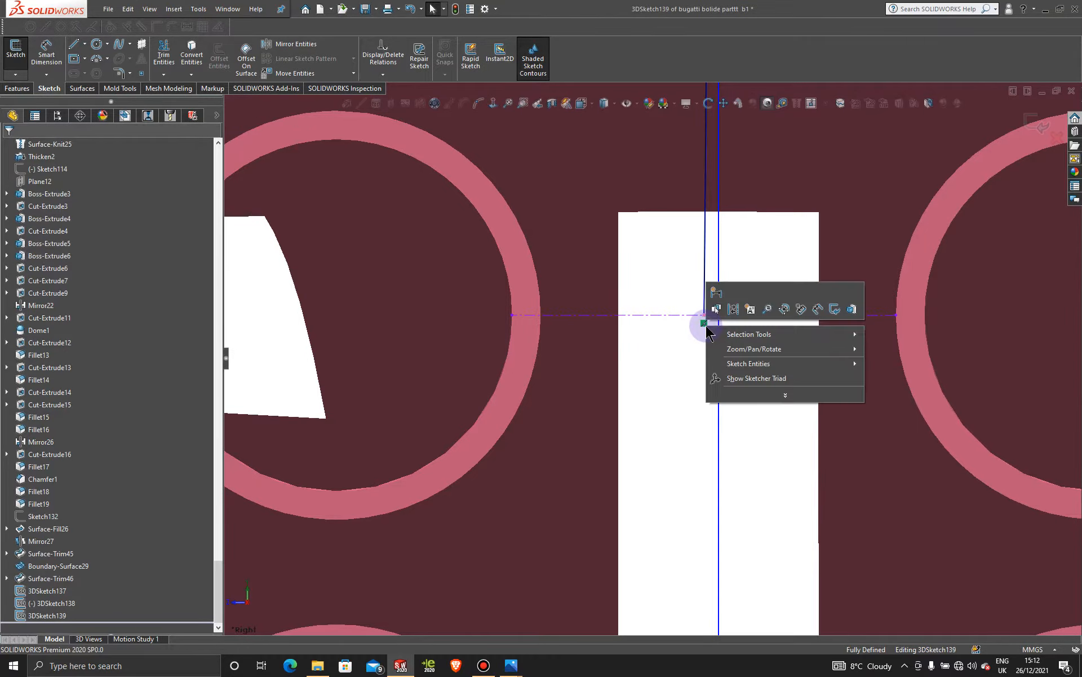
click(704, 286)
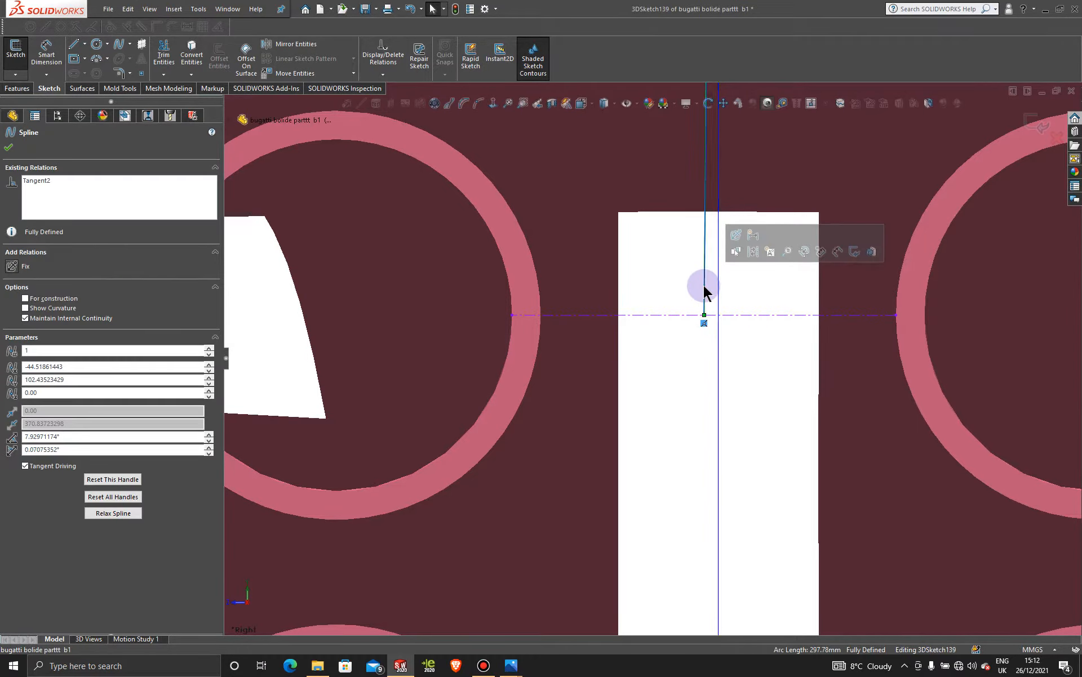
click(705, 325)
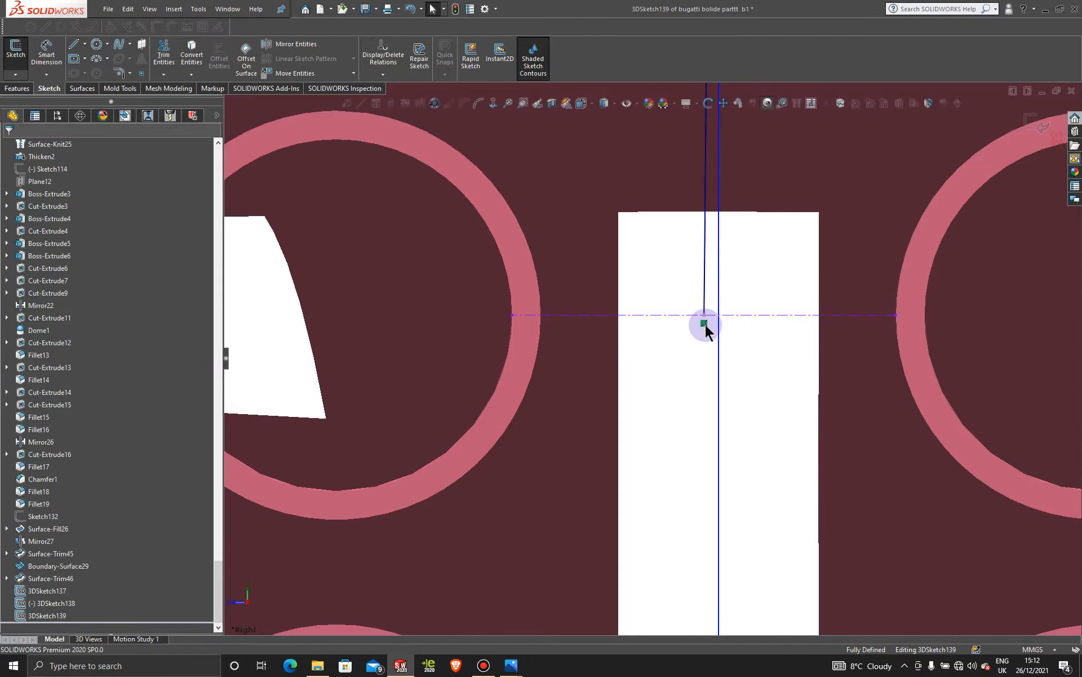
right_click(705, 325)
click(705, 326)
click(696, 337)
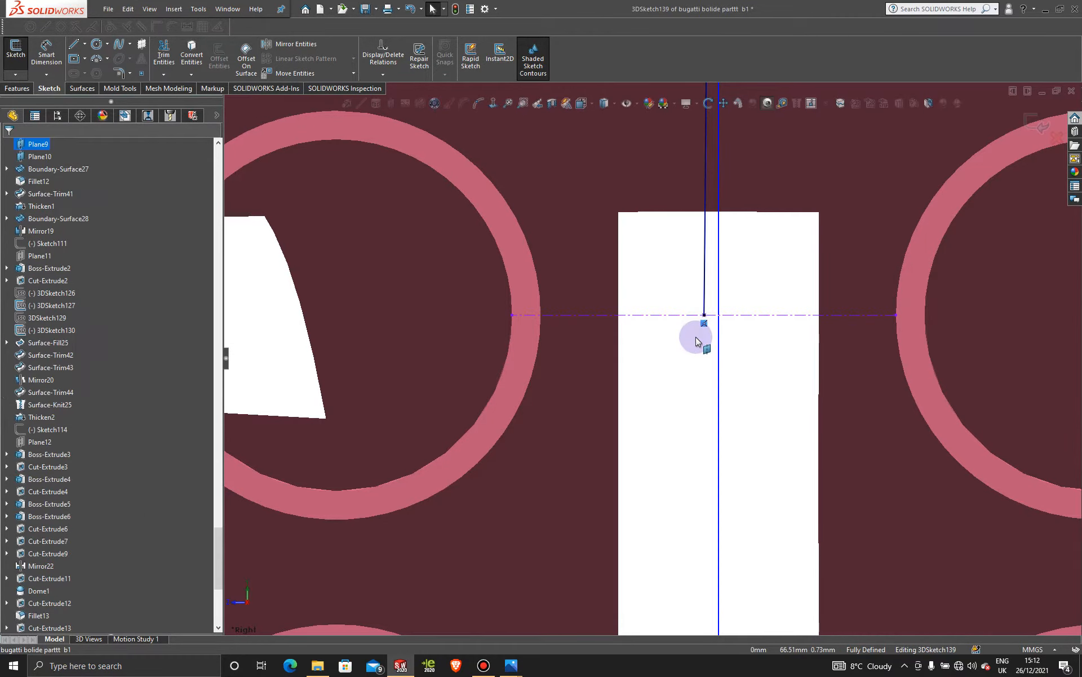
click(705, 298)
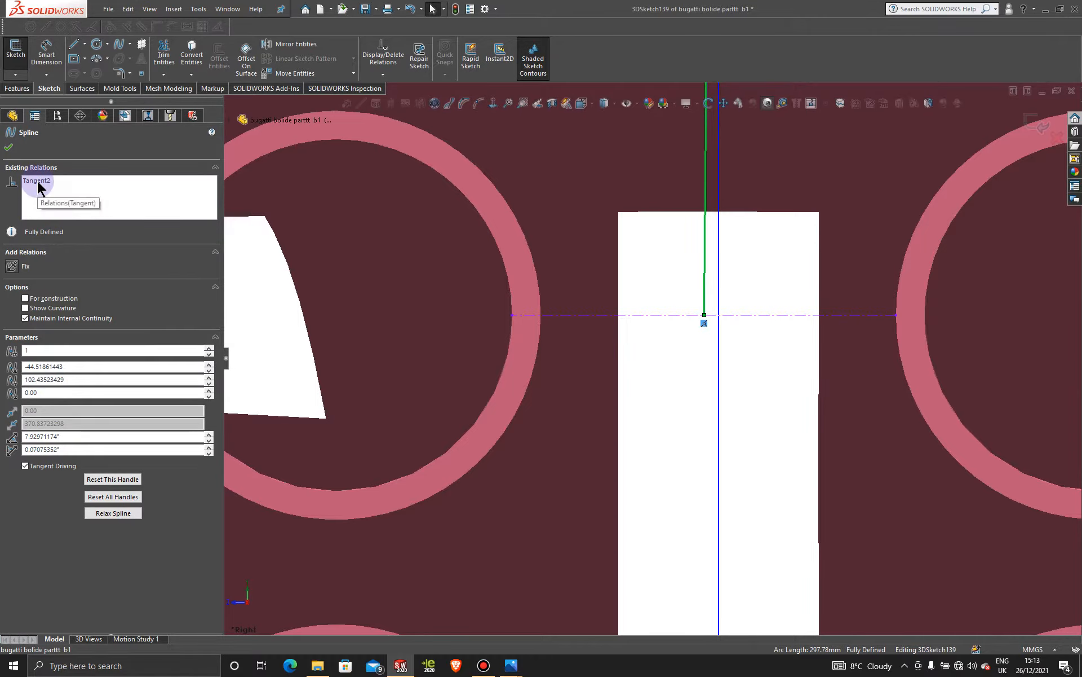
click(637, 340)
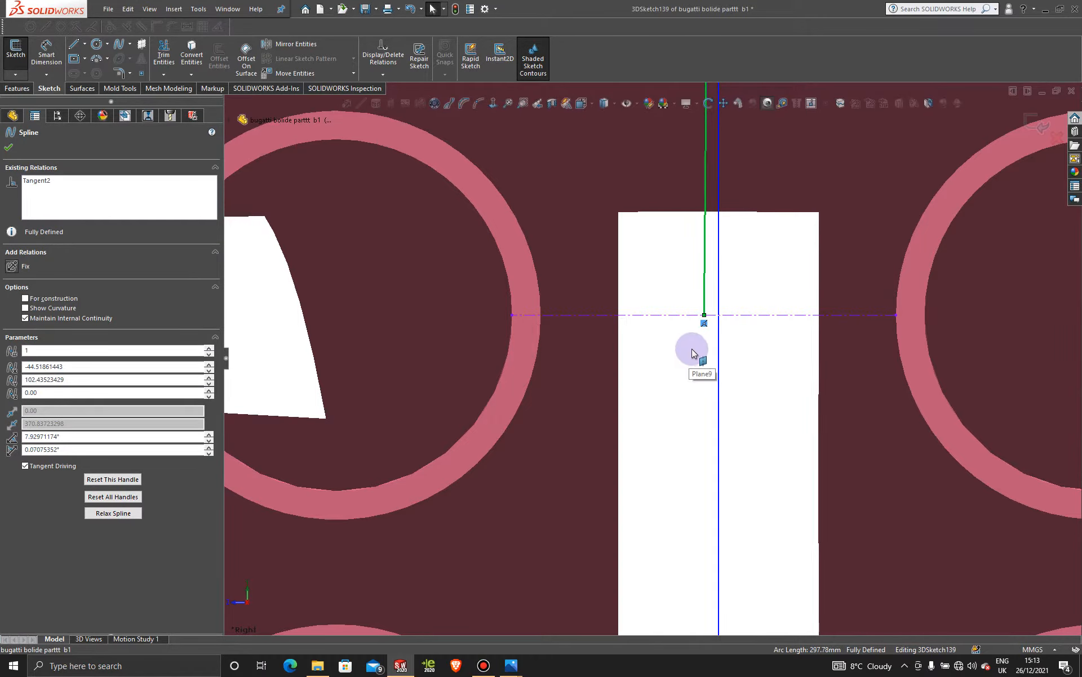
right_click(704, 330)
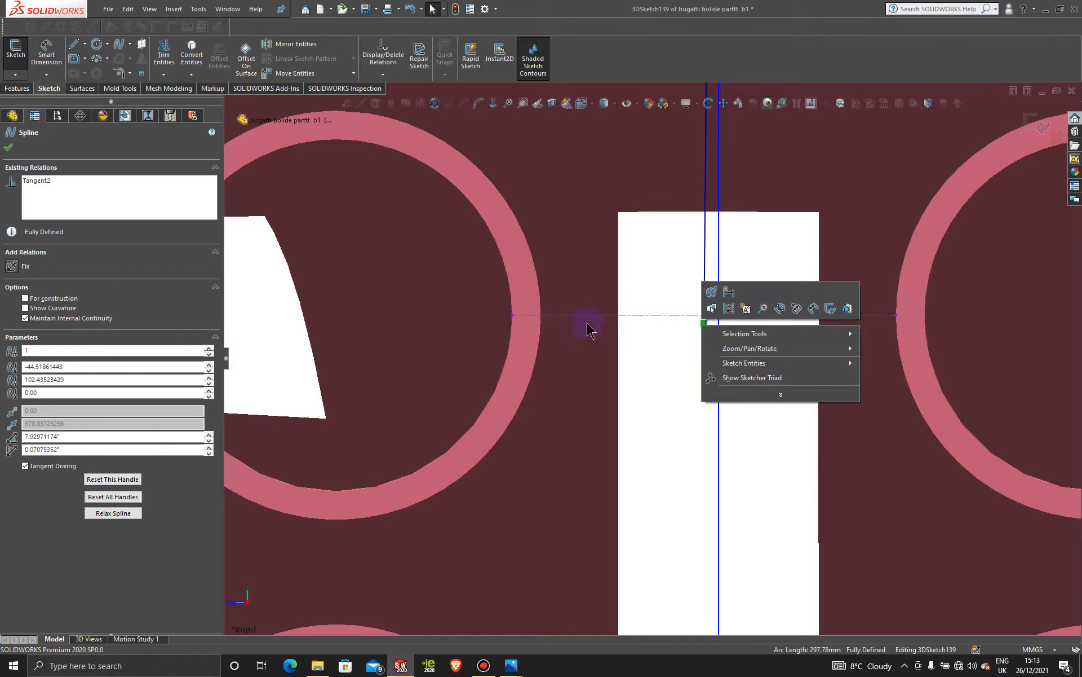
click(9, 154)
click(9, 151)
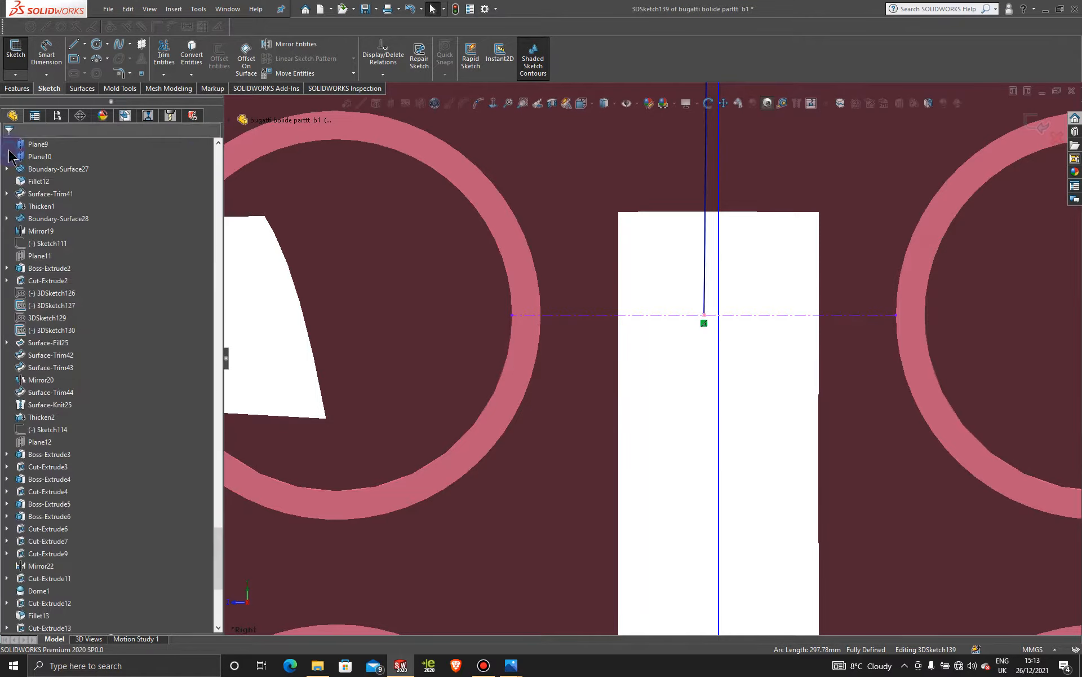
click(1033, 111)
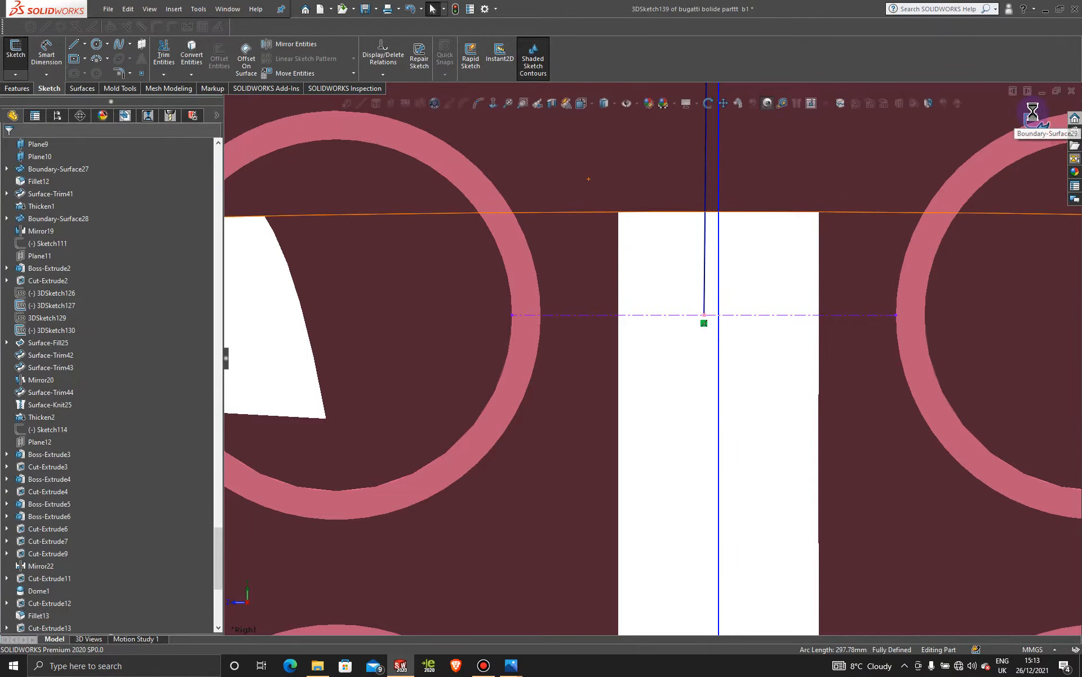
- Reopen 3DSketch139 and delete all existing relations of the roof spline
click(761, 398)
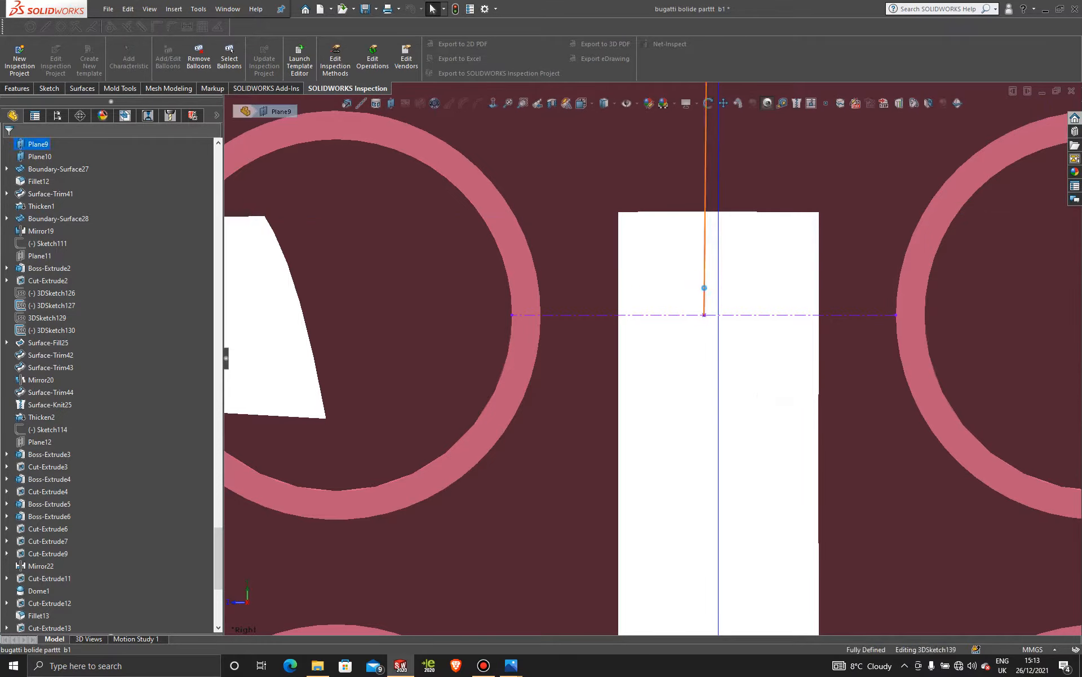
double_click(704, 288)
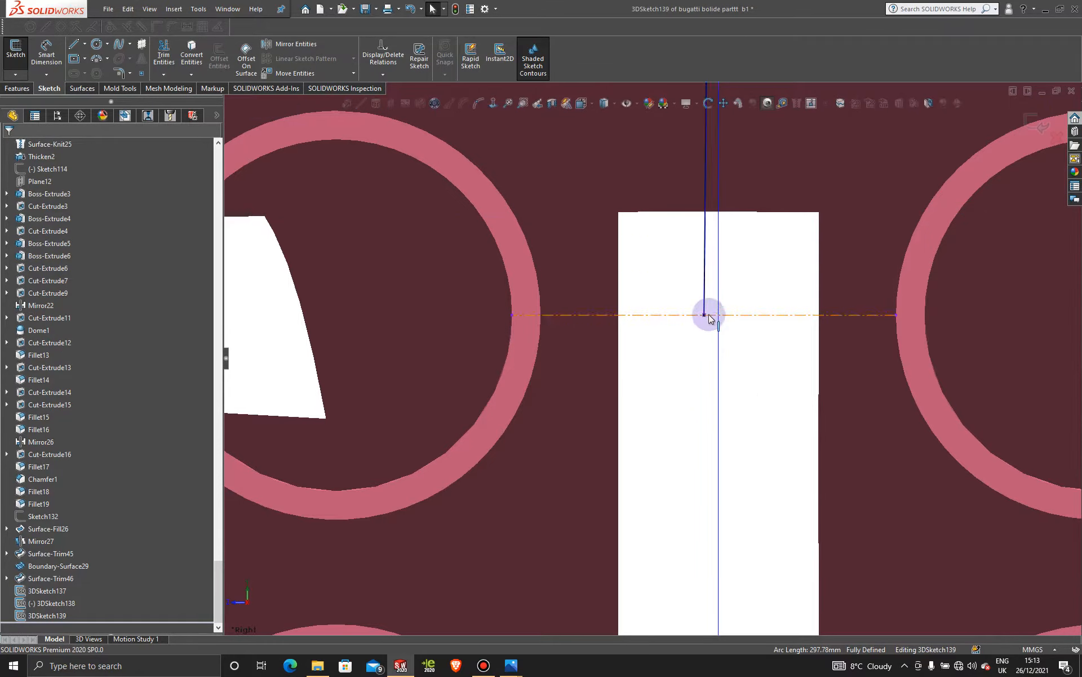
click(706, 310)
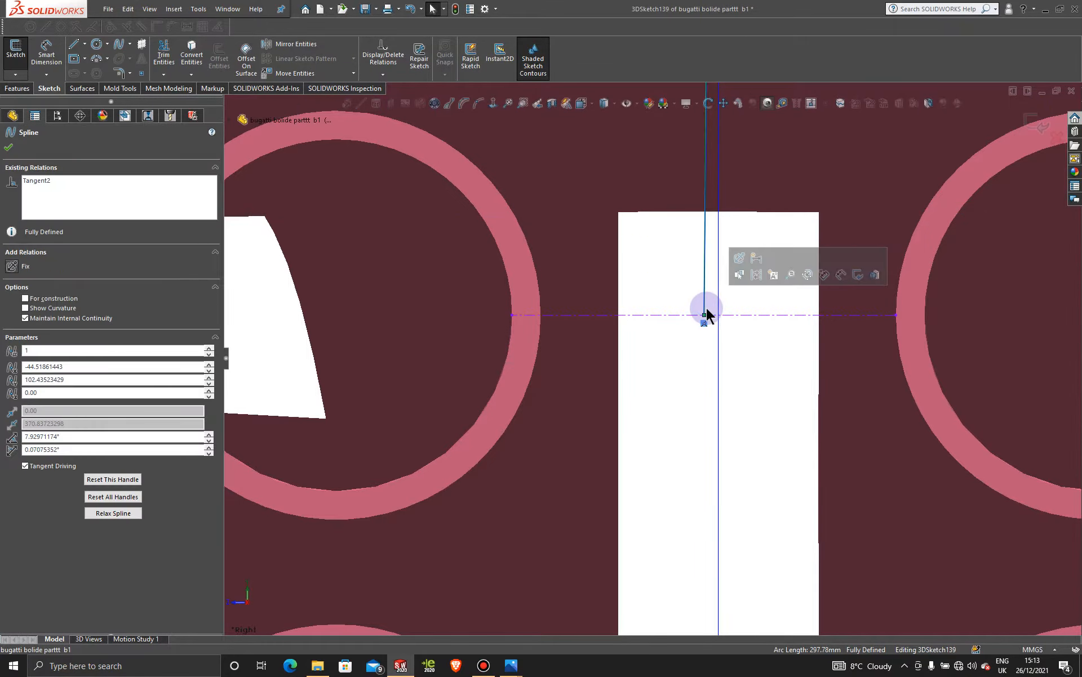
right_click(704, 323)
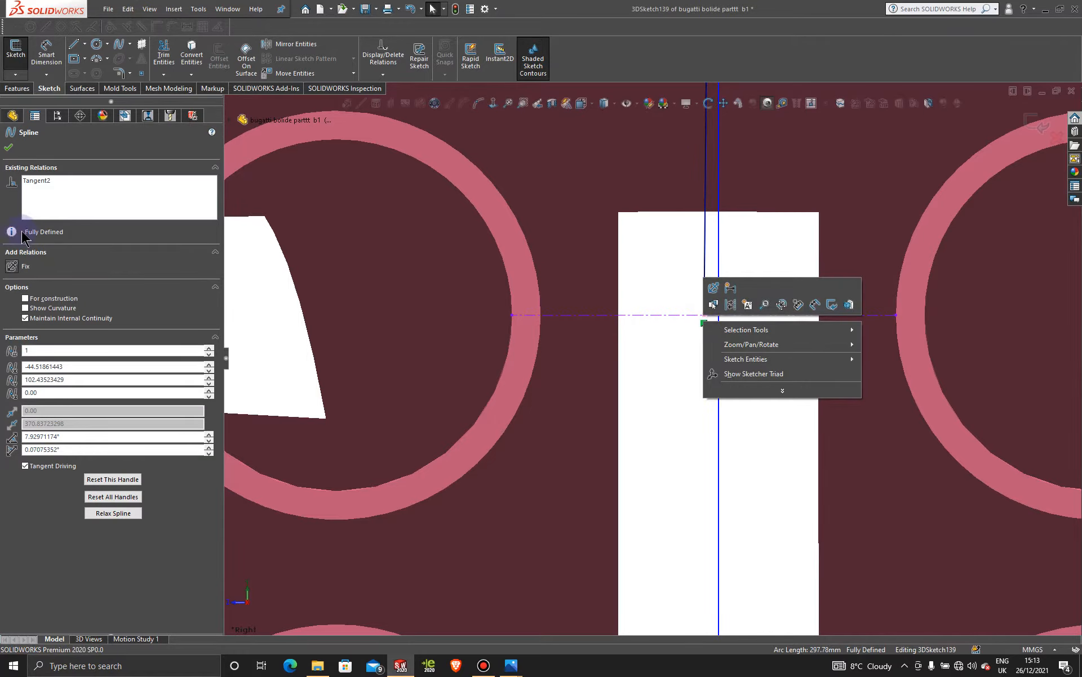
right_click(36, 186)
click(68, 197)
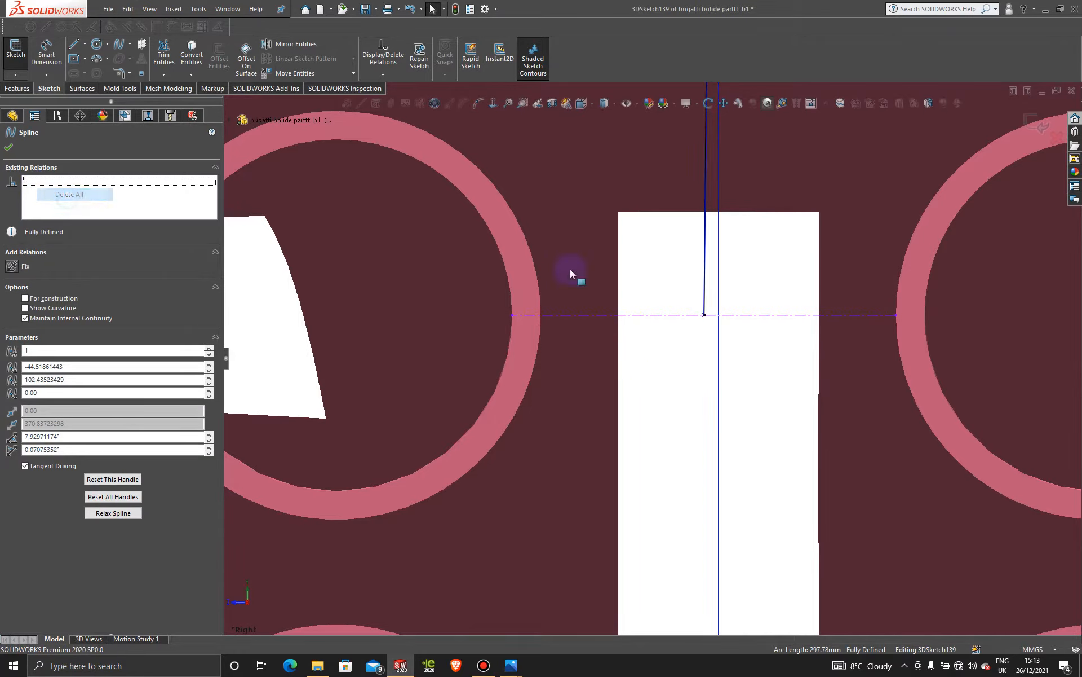
- Delete the Coincident relation from the roof spline's rear endpoint between the exhaust pipes in 3DSketch139
drag(709, 314, 735, 319)
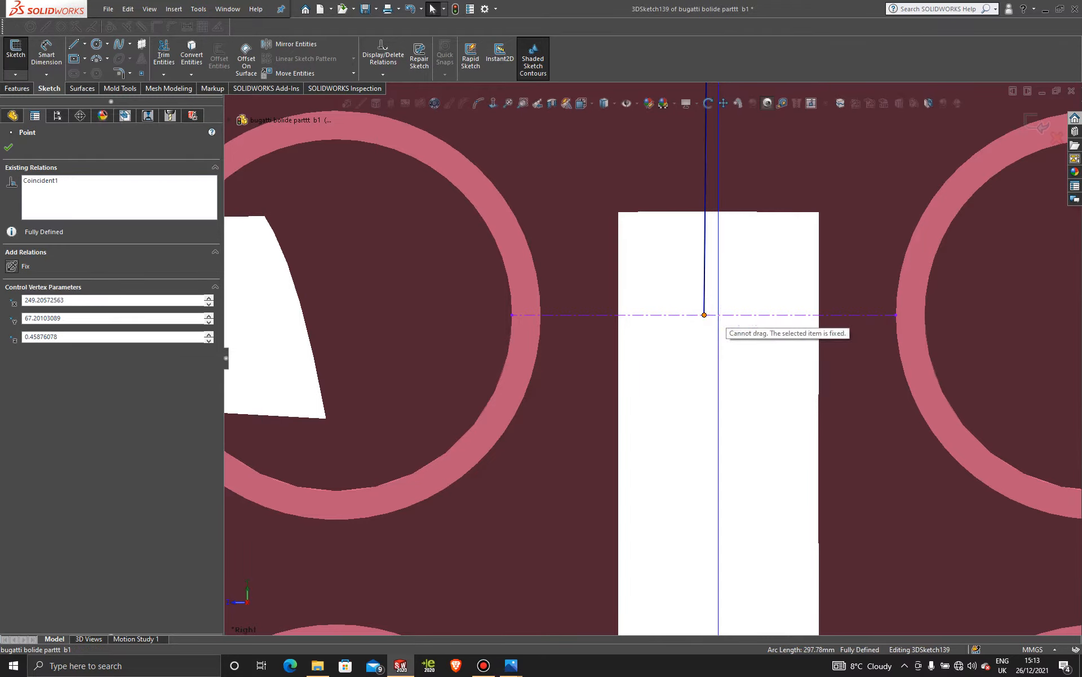
click(706, 320)
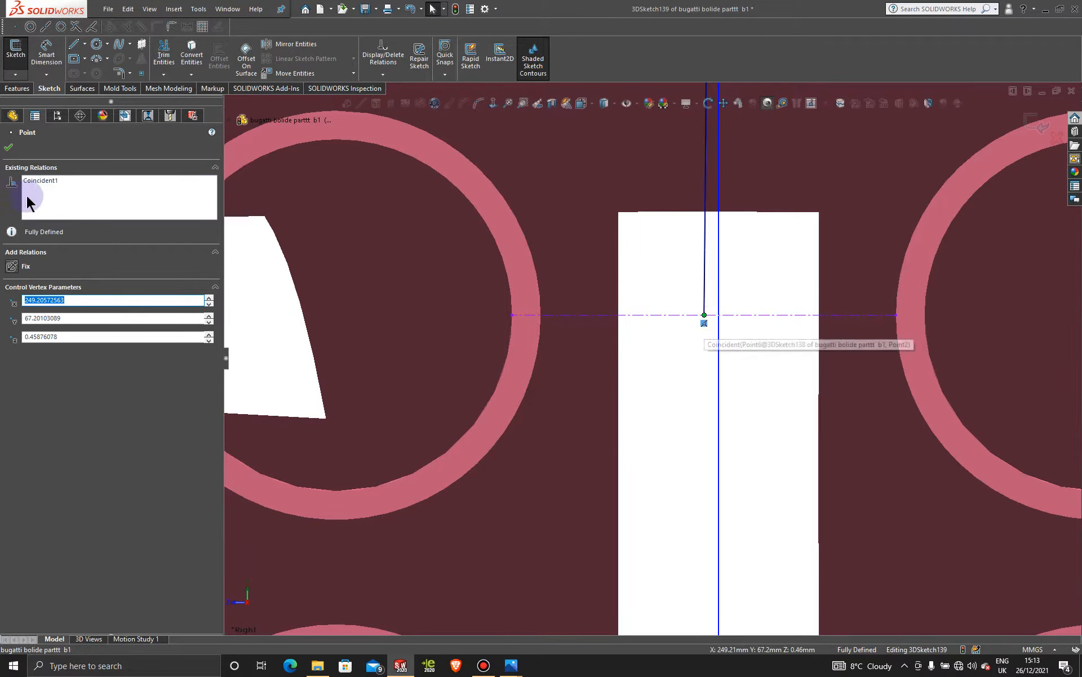
right_click(51, 181)
click(84, 201)
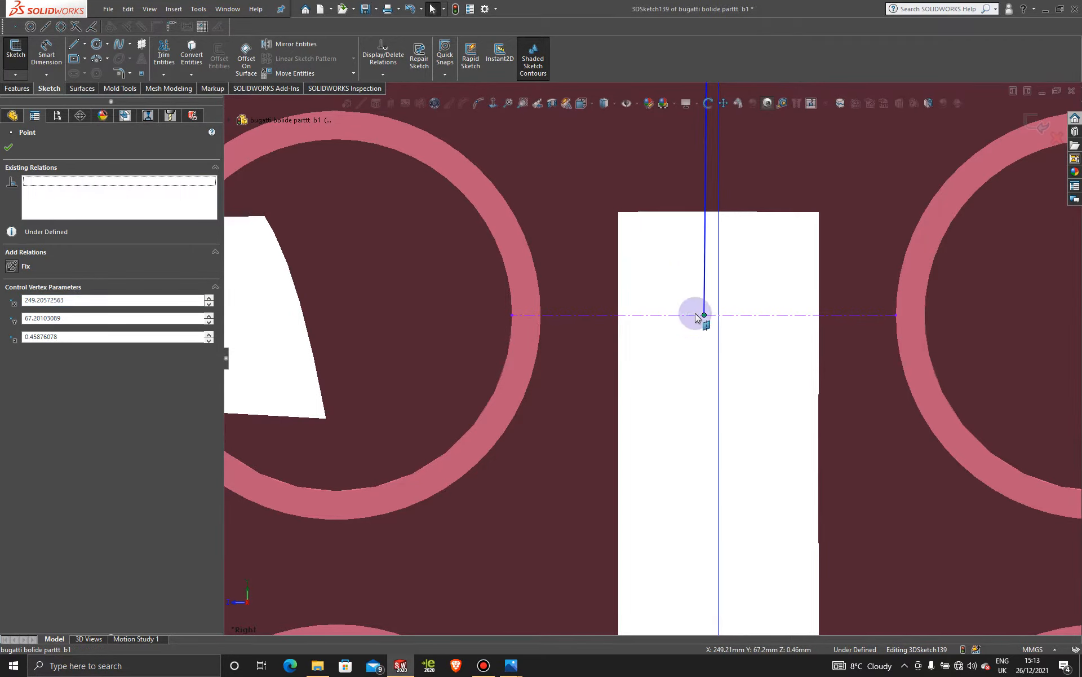
- Move the roof spline's rear endpoint along the construction line between the exhaust pipes onto the centre plane
drag(708, 319, 723, 321)
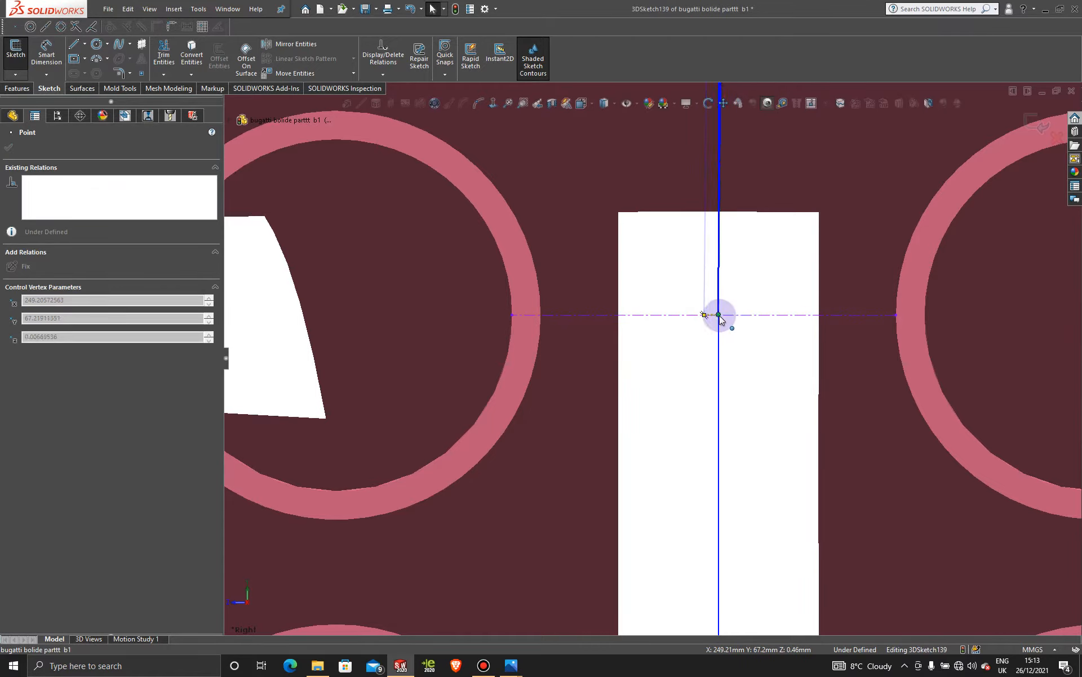
drag(721, 320, 719, 317)
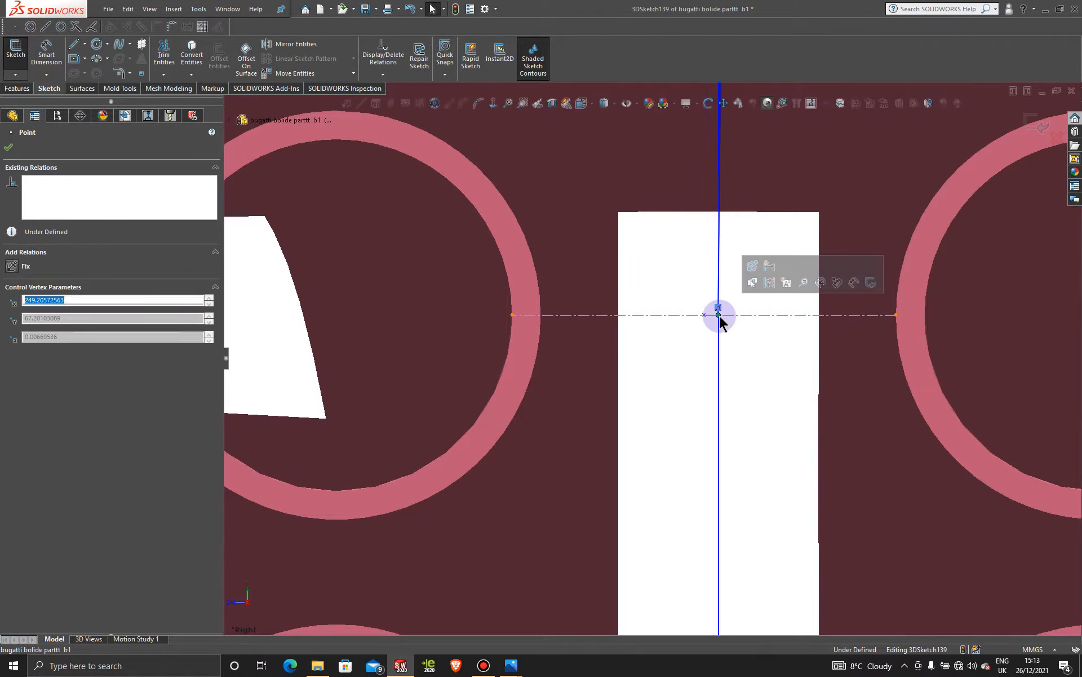
click(756, 324)
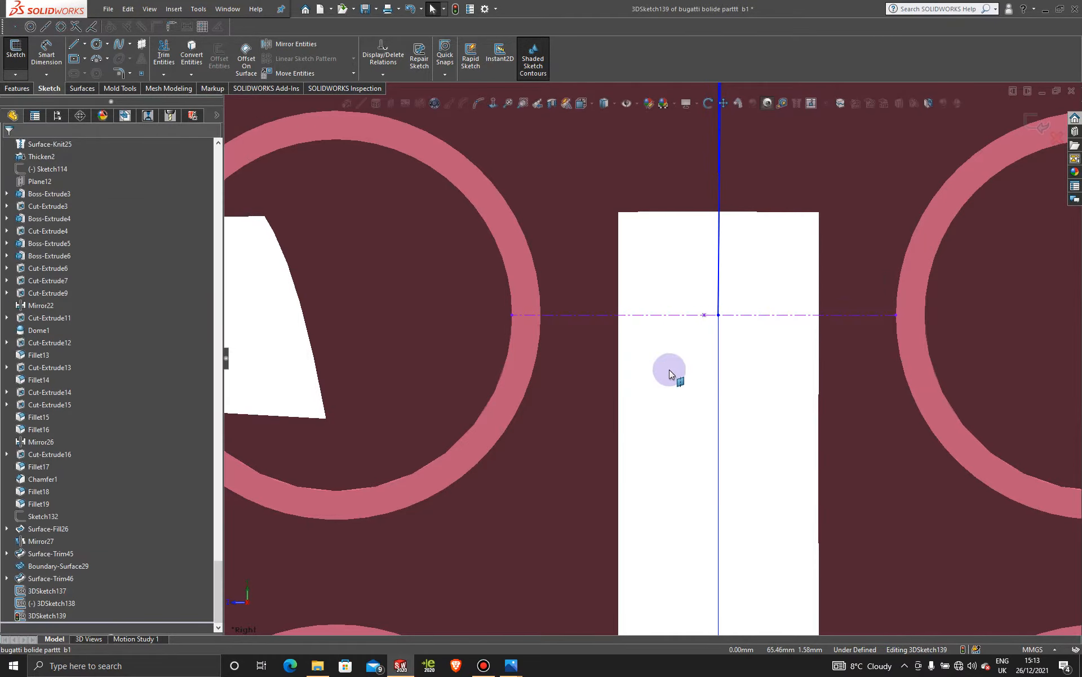
scroll(669, 370, up, 10)
middle_drag(570, 324, 474, 570)
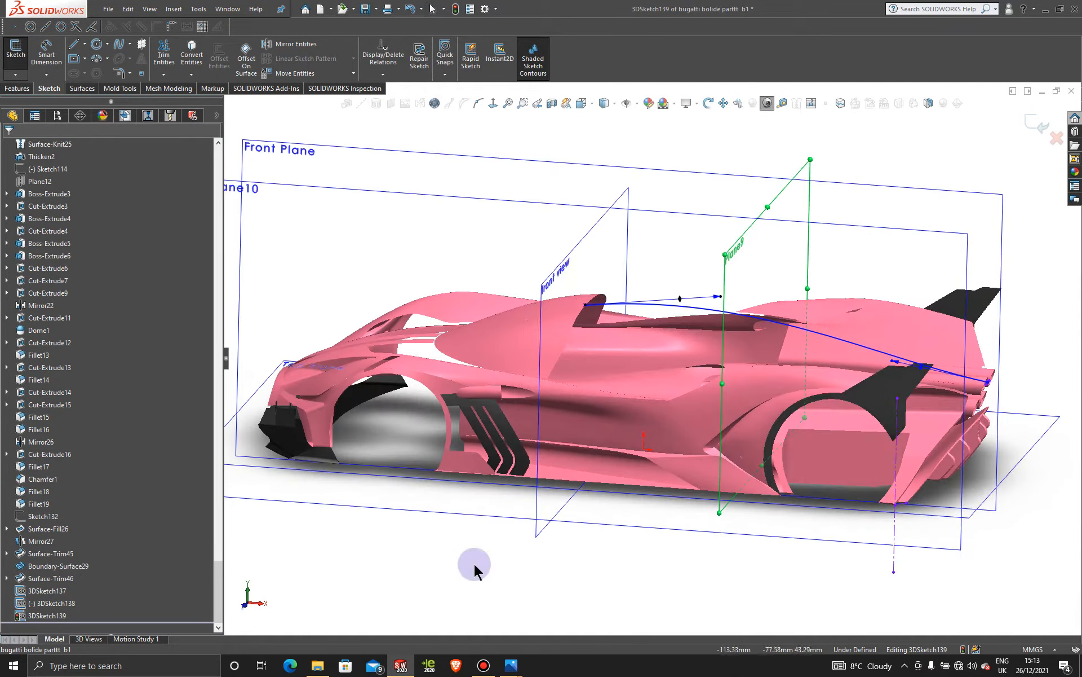
click(483, 665)
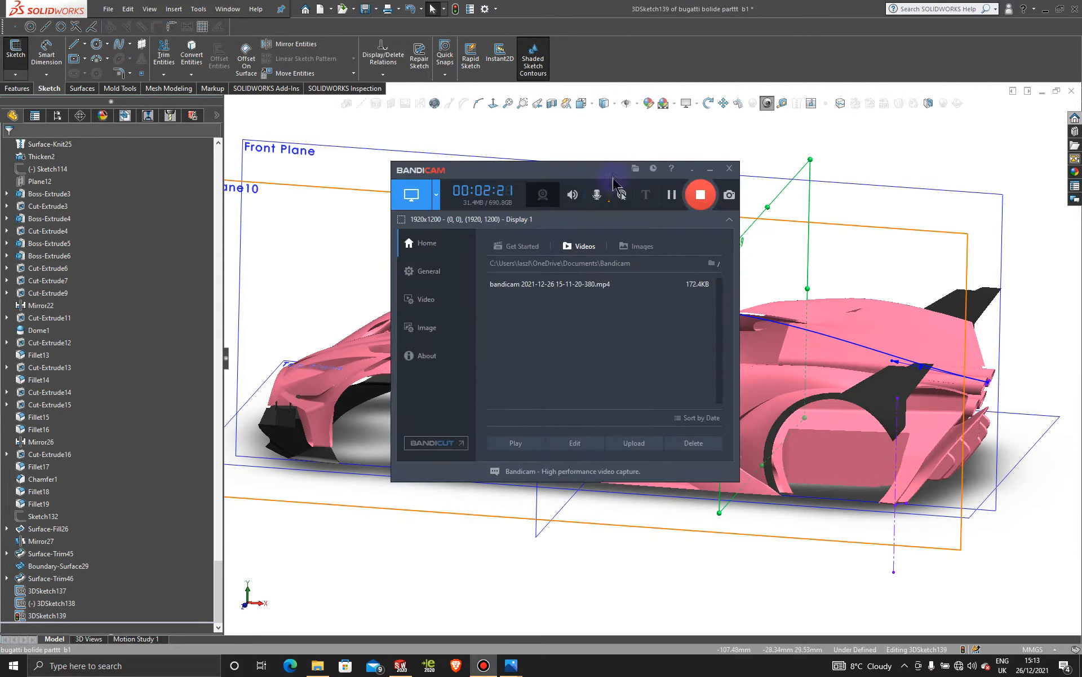
click(709, 169)
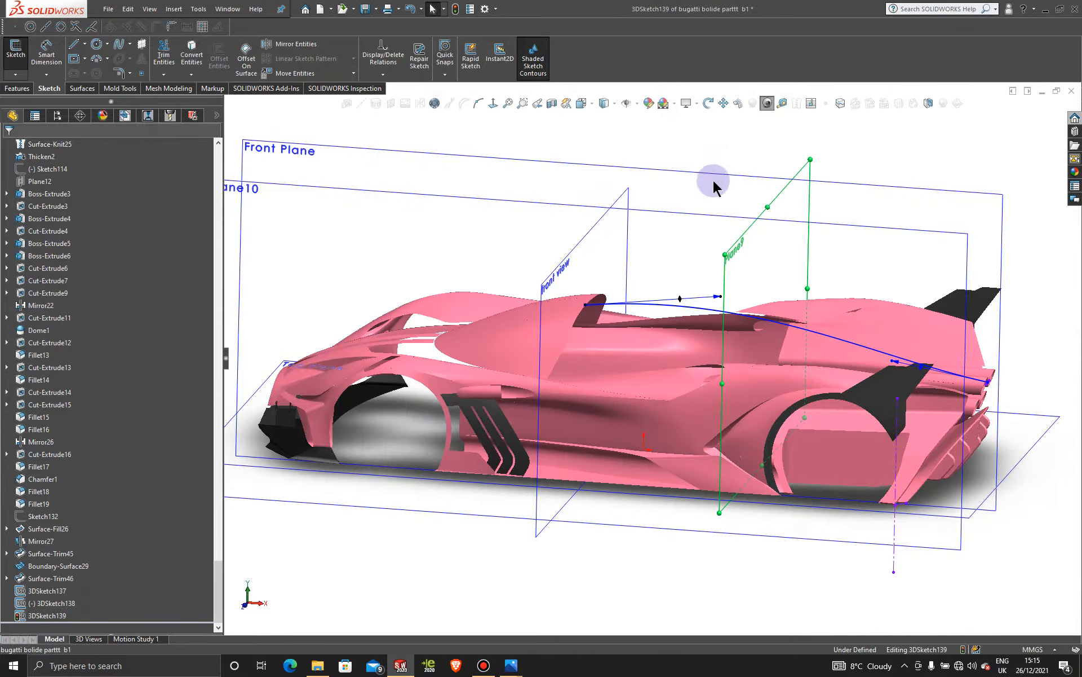
- Examine the realigned roof spline over the cockpit and its rear end between the exhaust pipes
scroll(635, 370, down, 5)
middle_drag(635, 370, 582, 393)
key(Escape)
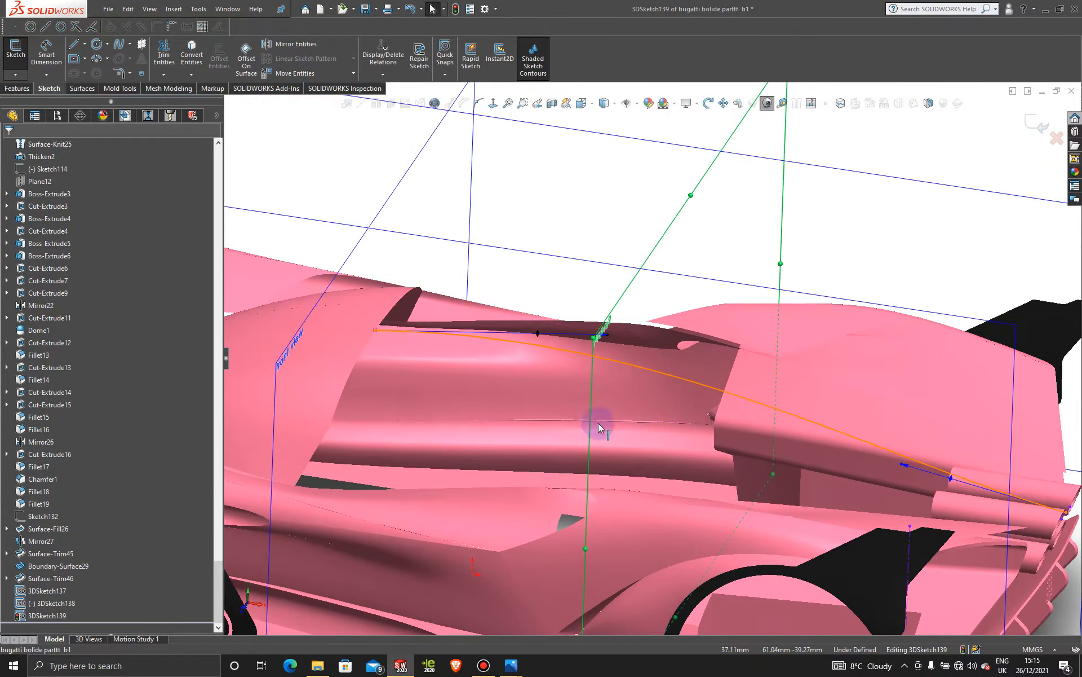
scroll(557, 442, up, 3)
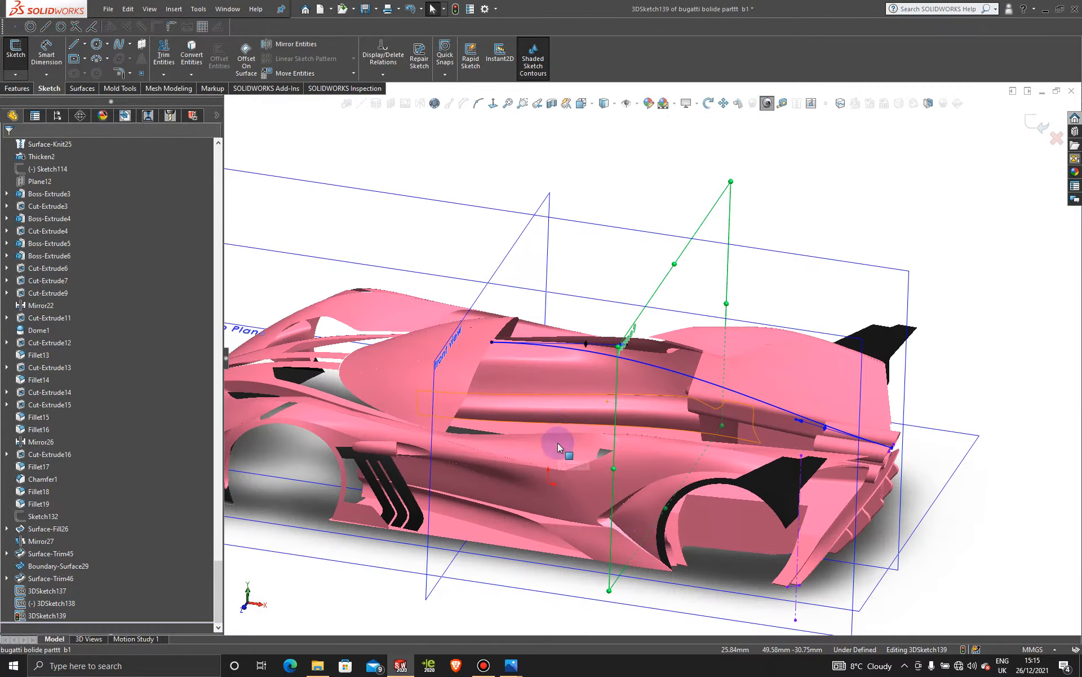
mouse_move(557, 442)
middle_down()
mouse_move(548, 381)
mouse_move(546, 395)
mouse_move(541, 387)
middle_up()
key(Escape)
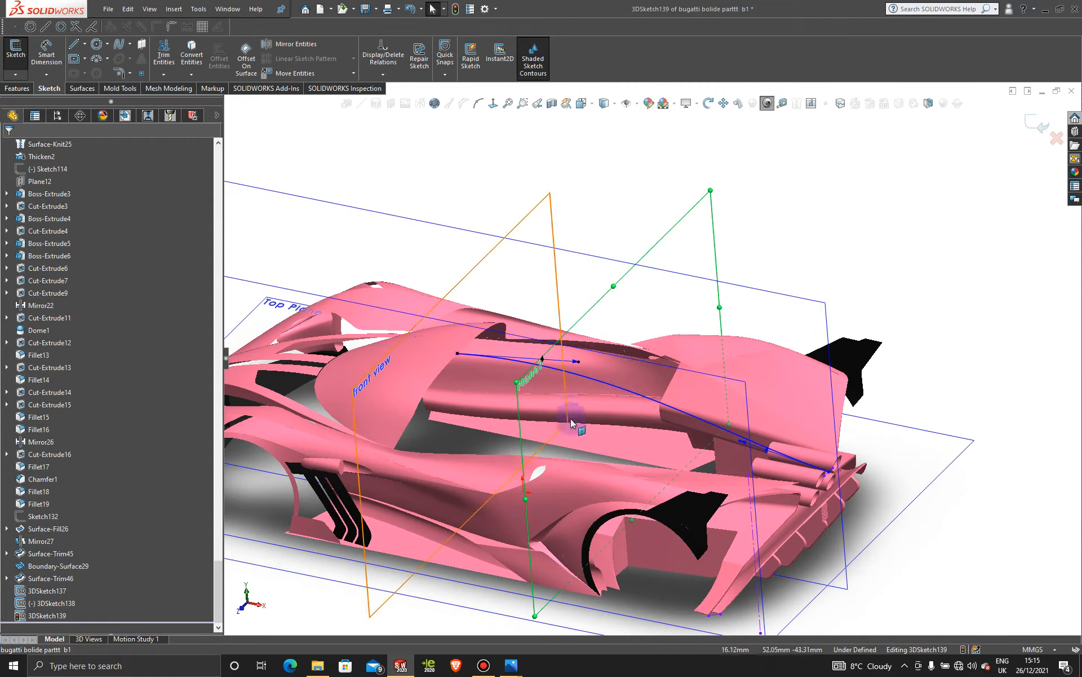
mouse_move(605, 438)
middle_down()
mouse_move(616, 382)
mouse_move(633, 390)
mouse_move(652, 367)
mouse_move(648, 345)
mouse_move(618, 398)
mouse_move(623, 430)
mouse_move(602, 423)
middle_up()
scroll(761, 445, down, 5)
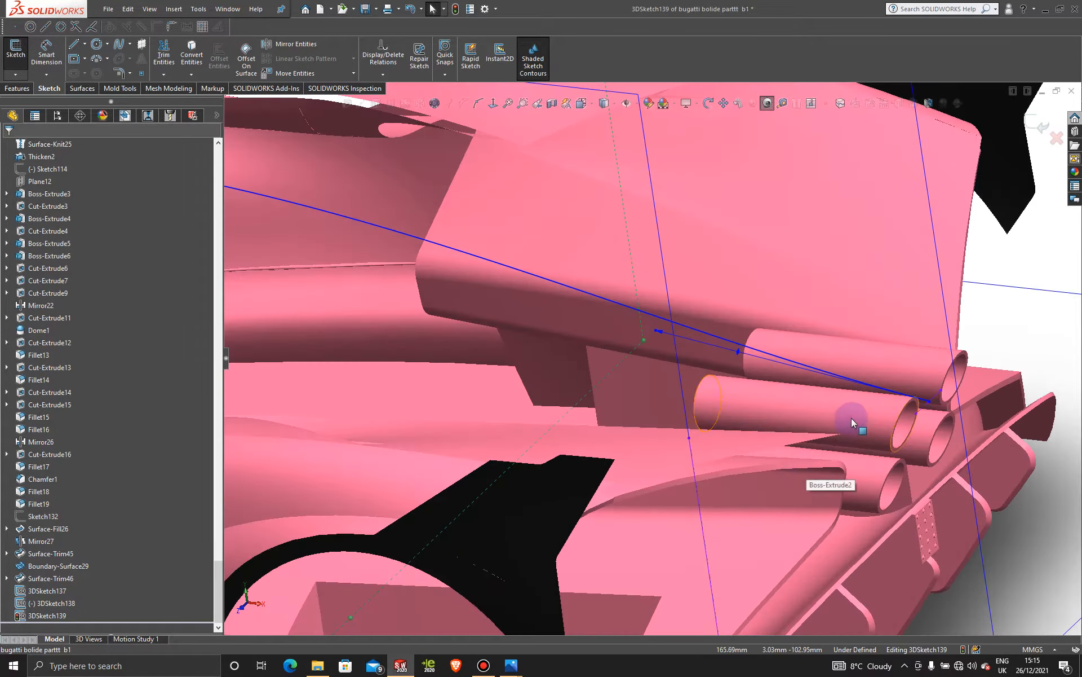
middle_drag(852, 417, 815, 441)
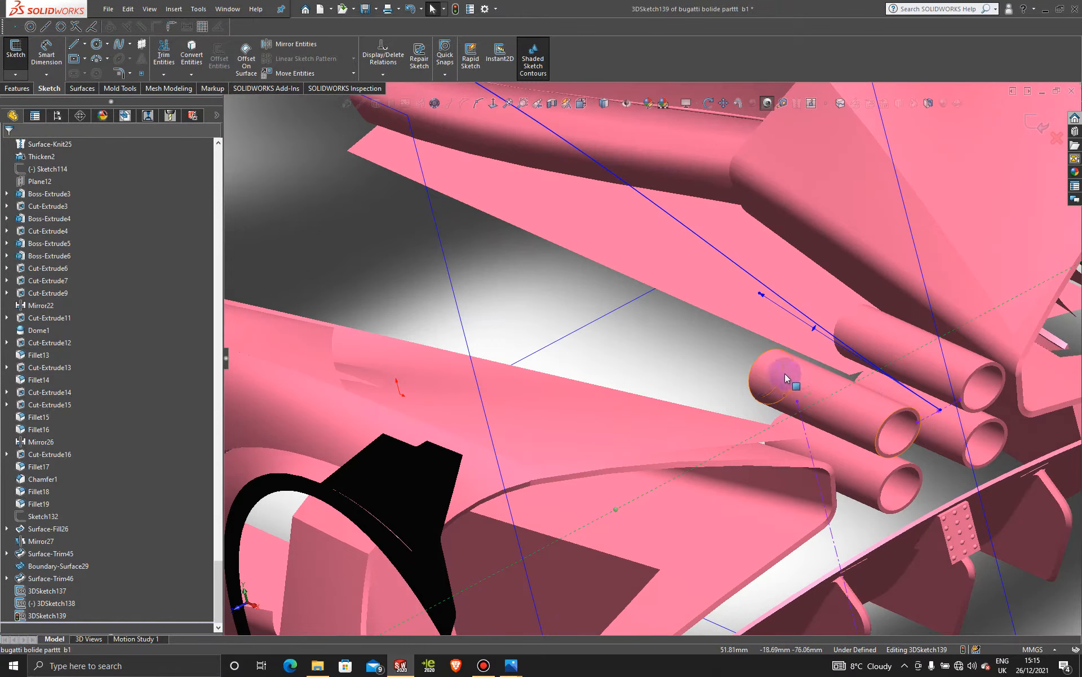
click(750, 365)
scroll(914, 435, down, 6)
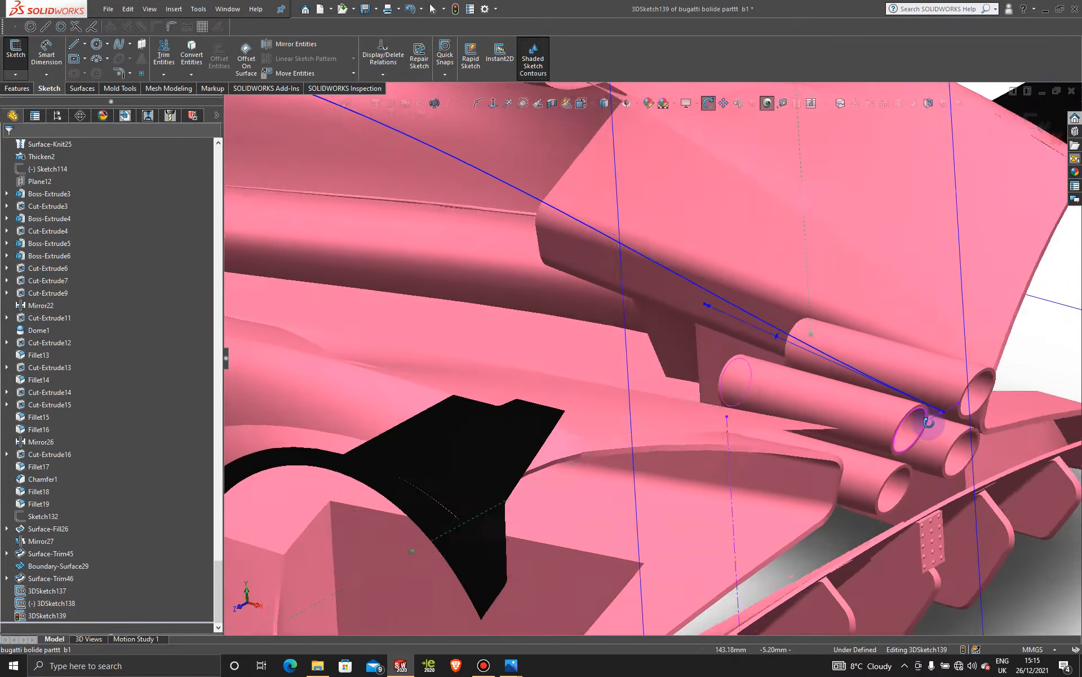
- Select the end face of the near upper exhaust pipe and exit 3DSketch139
scroll(693, 418, down, 5)
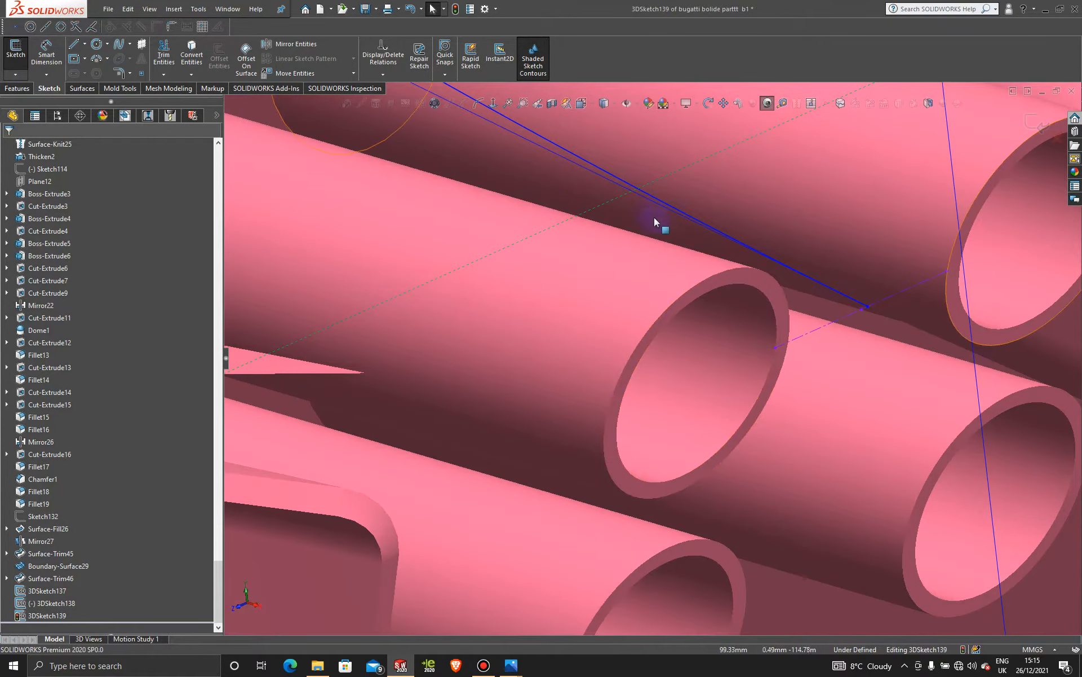
click(740, 277)
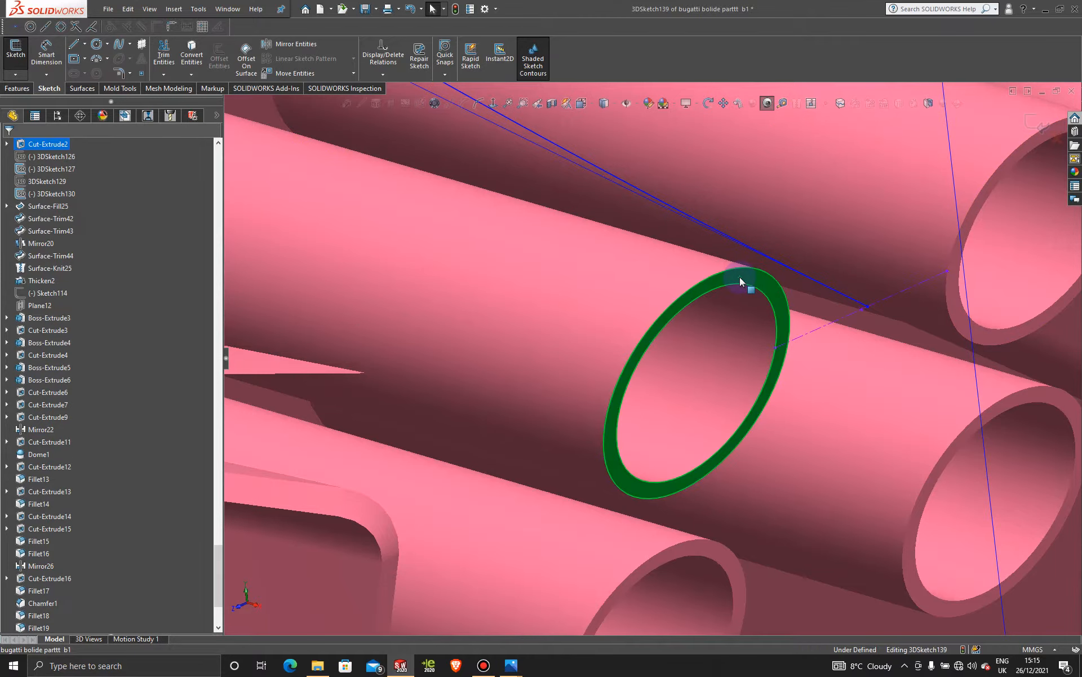
click(1030, 118)
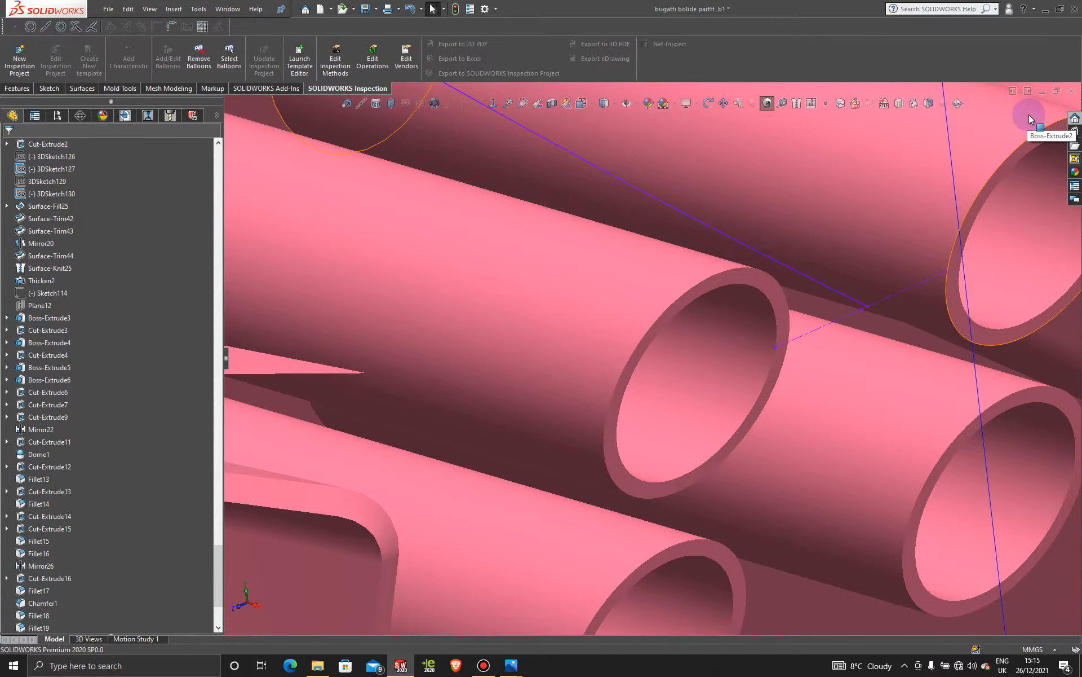
- Examine where the roof spline meets the construction line between the two upper exhaust pipes
scroll(782, 376, up, 6)
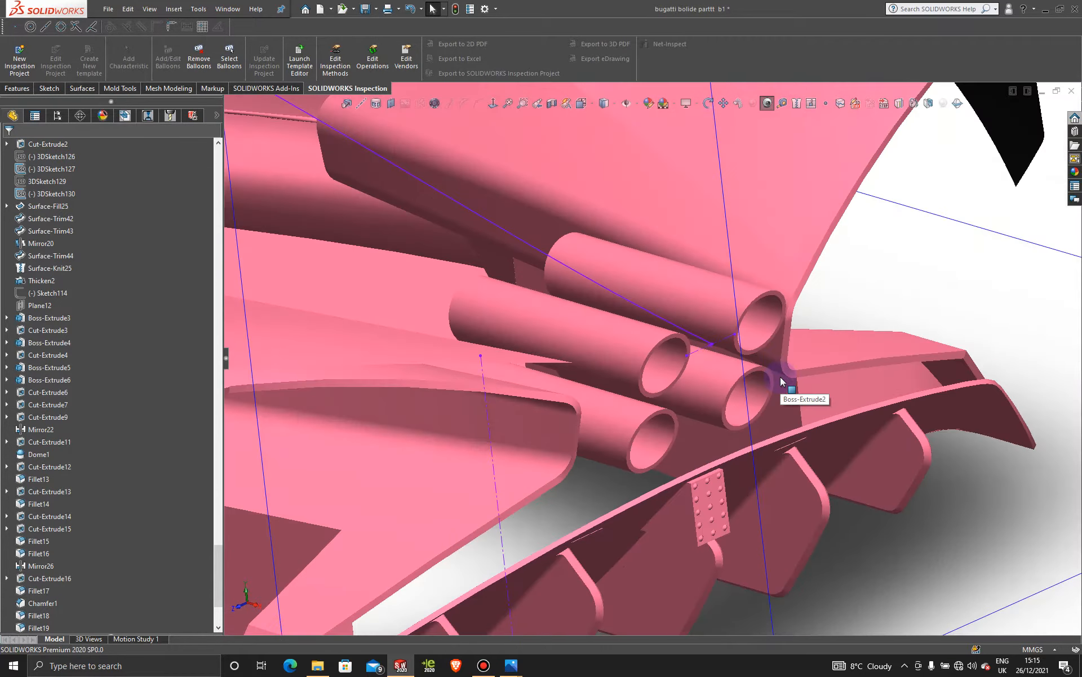
click(889, 269)
scroll(685, 313, down, 8)
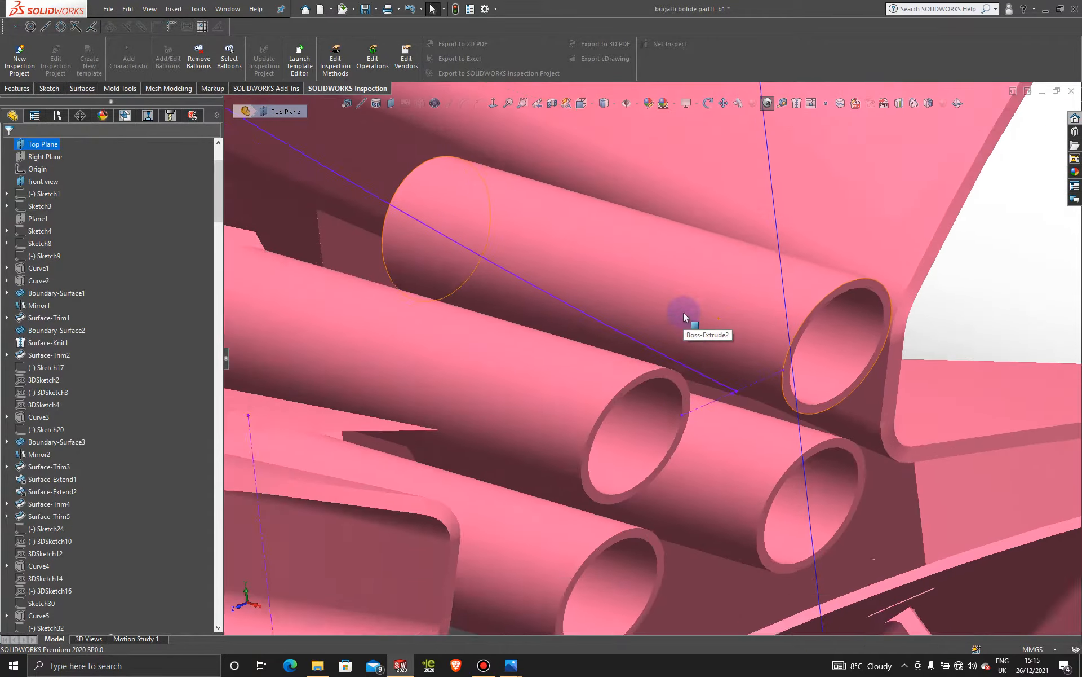
scroll(733, 418, up, 5)
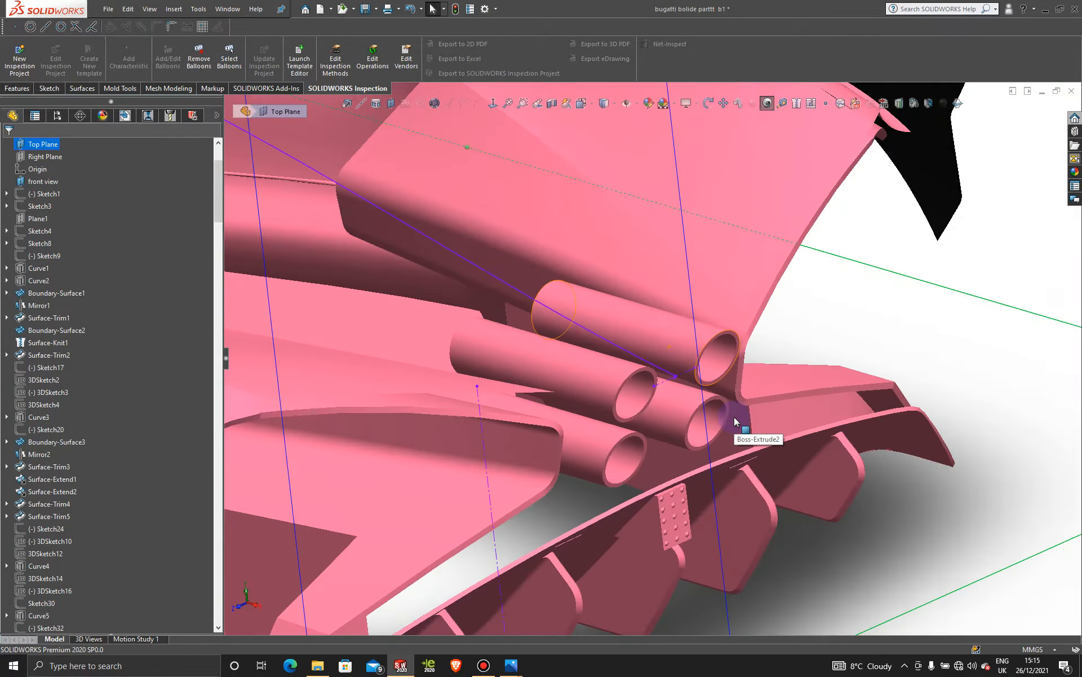
scroll(687, 376, down, 3)
scroll(687, 374, down, 4)
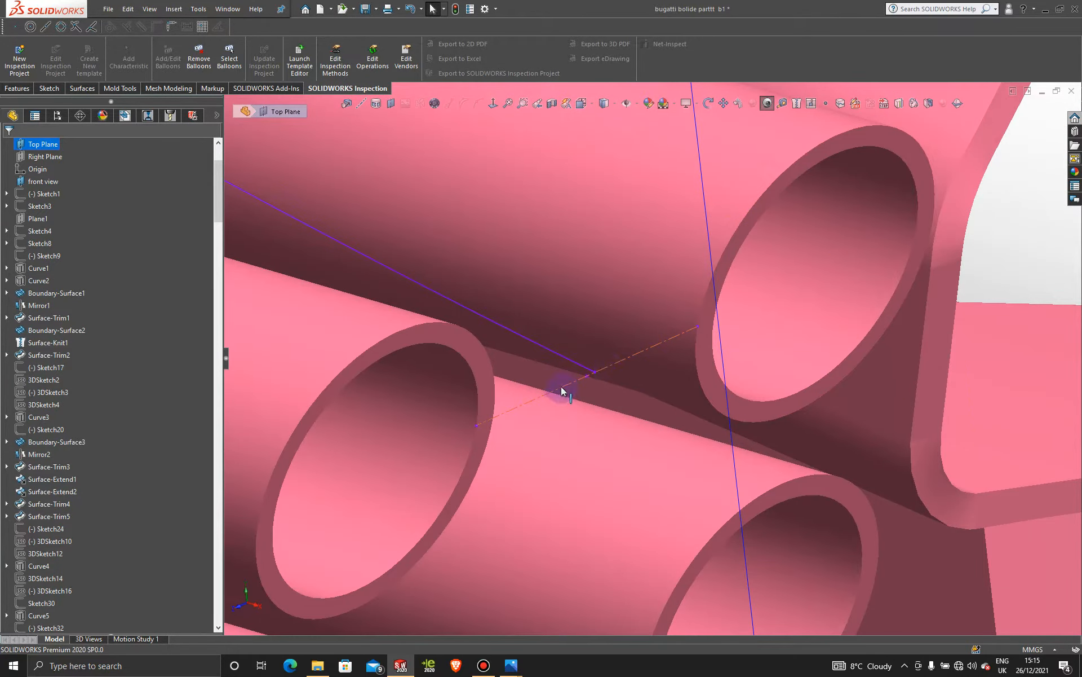
scroll(682, 380, up, 6)
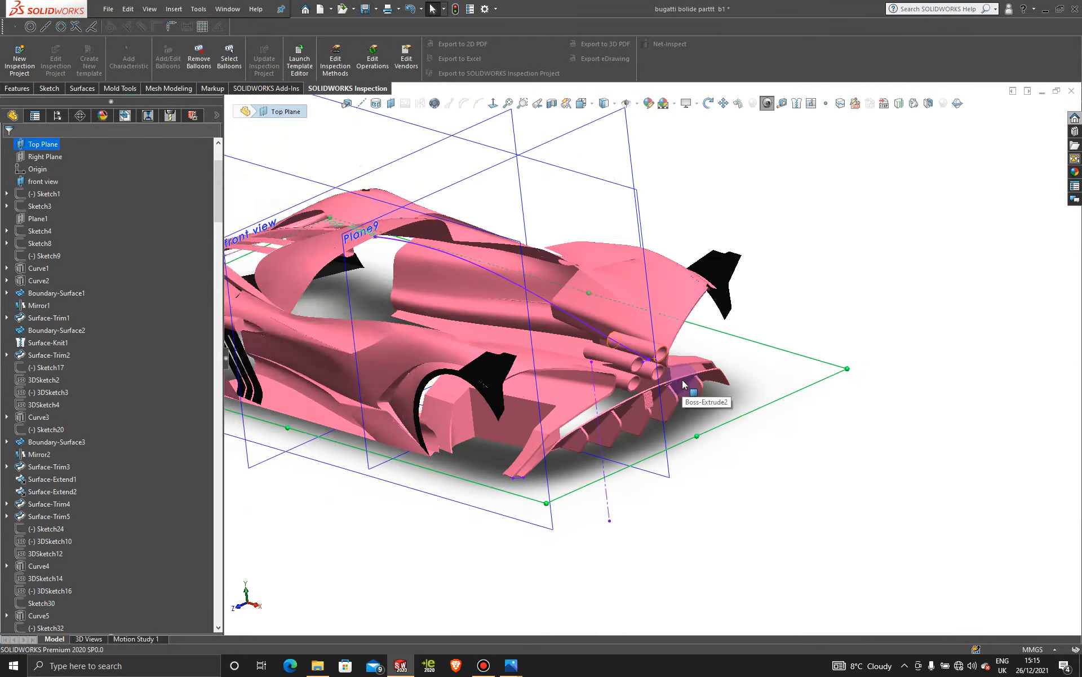
scroll(682, 380, down, 6)
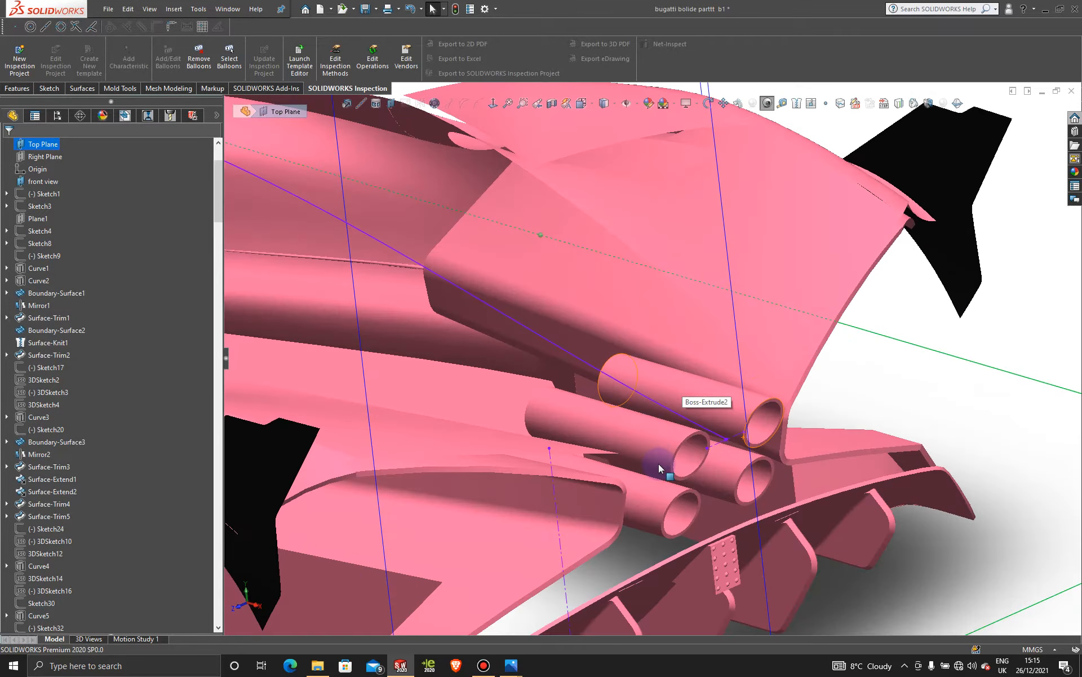
scroll(659, 463, down, 3)
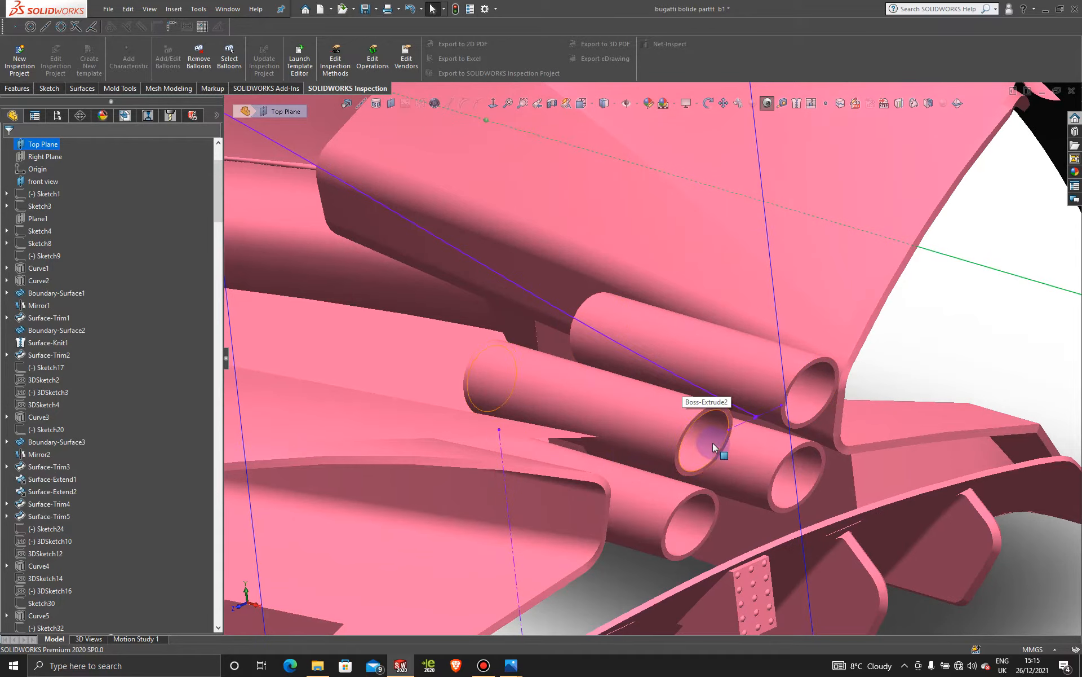
scroll(645, 479, up, 2)
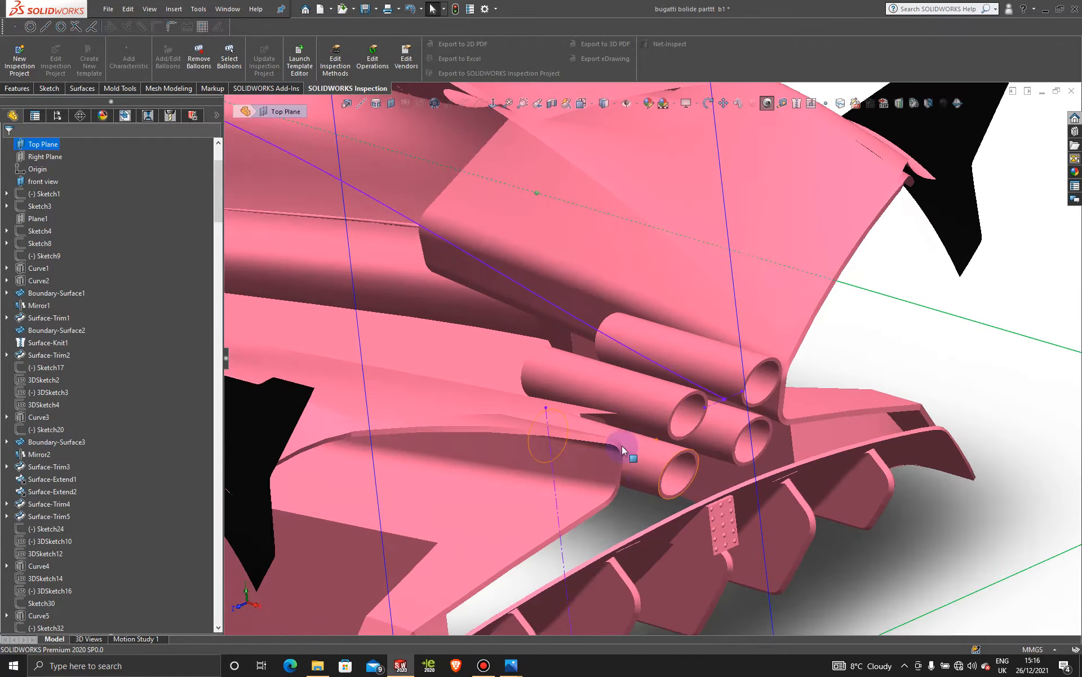
scroll(617, 420, down, 3)
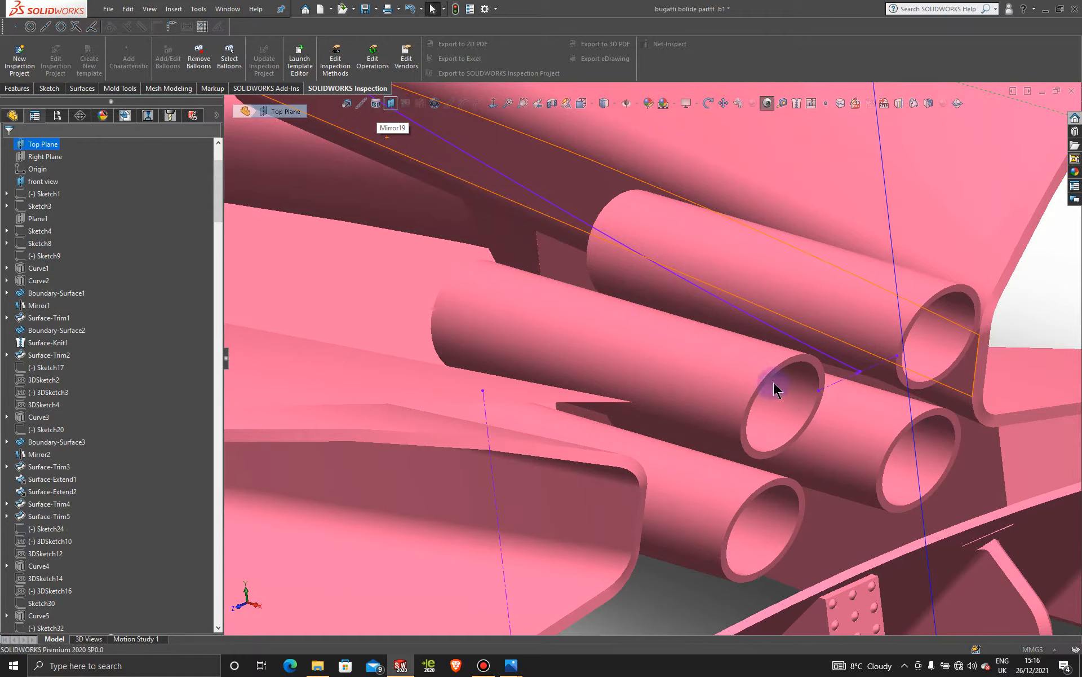
scroll(816, 314, down, 4)
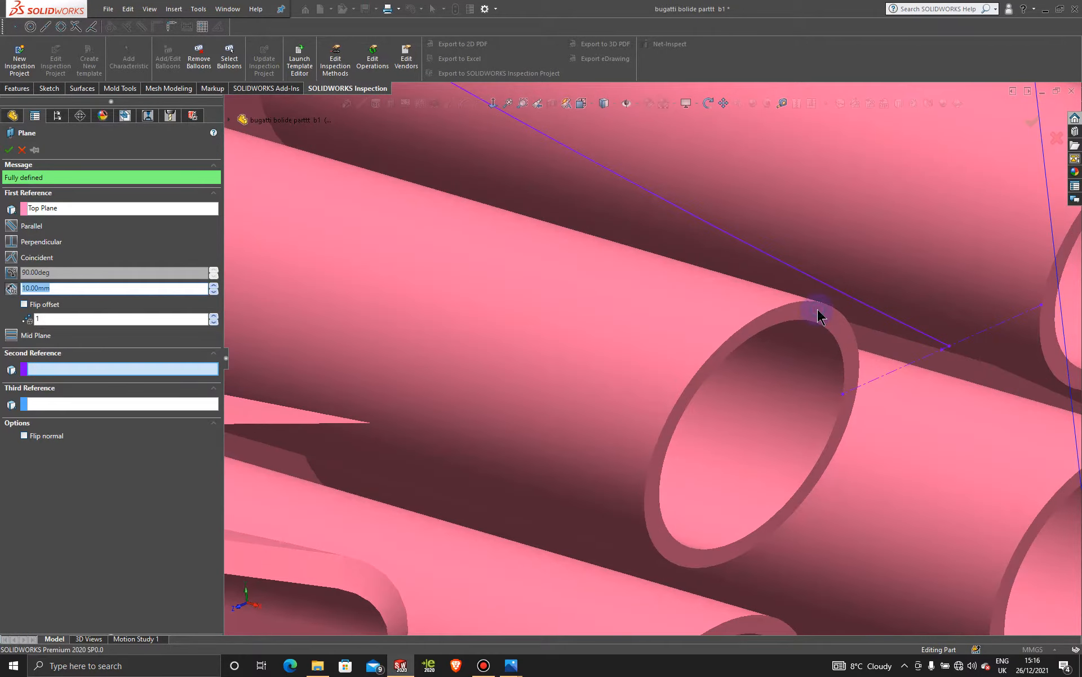
click(819, 312)
scroll(742, 455, up, 8)
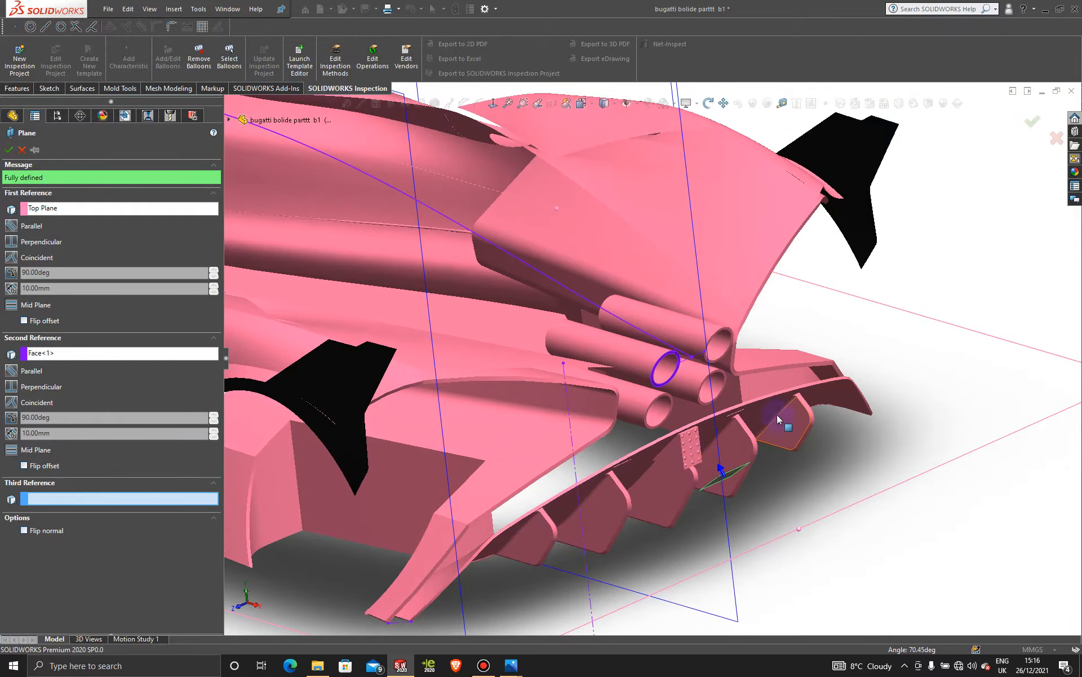
middle_drag(778, 419, 414, 321)
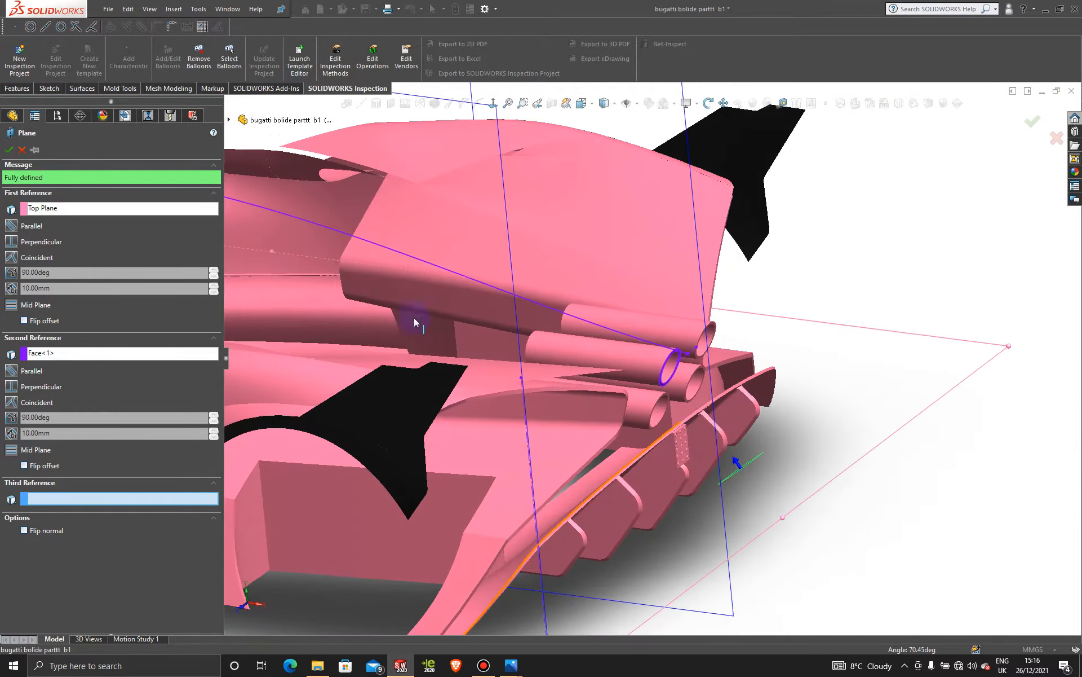
click(21, 150)
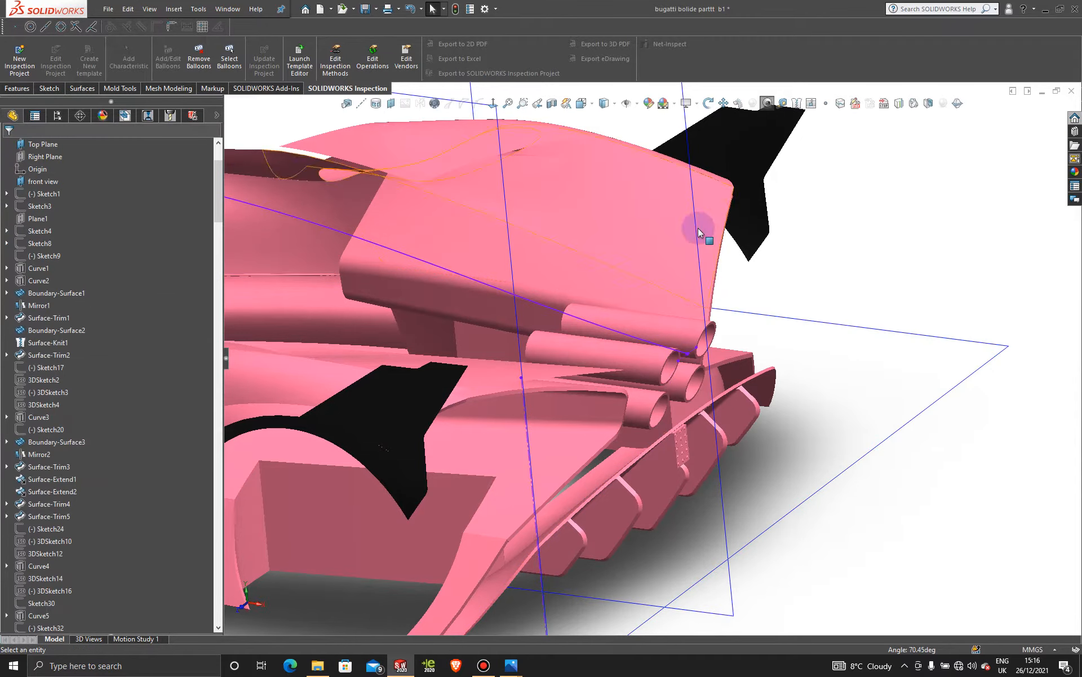
- Create a reference plane offset 0.5 mm inward from the end face of the near upper exhaust pipe, with the offset flipped
scroll(685, 364, down, 5)
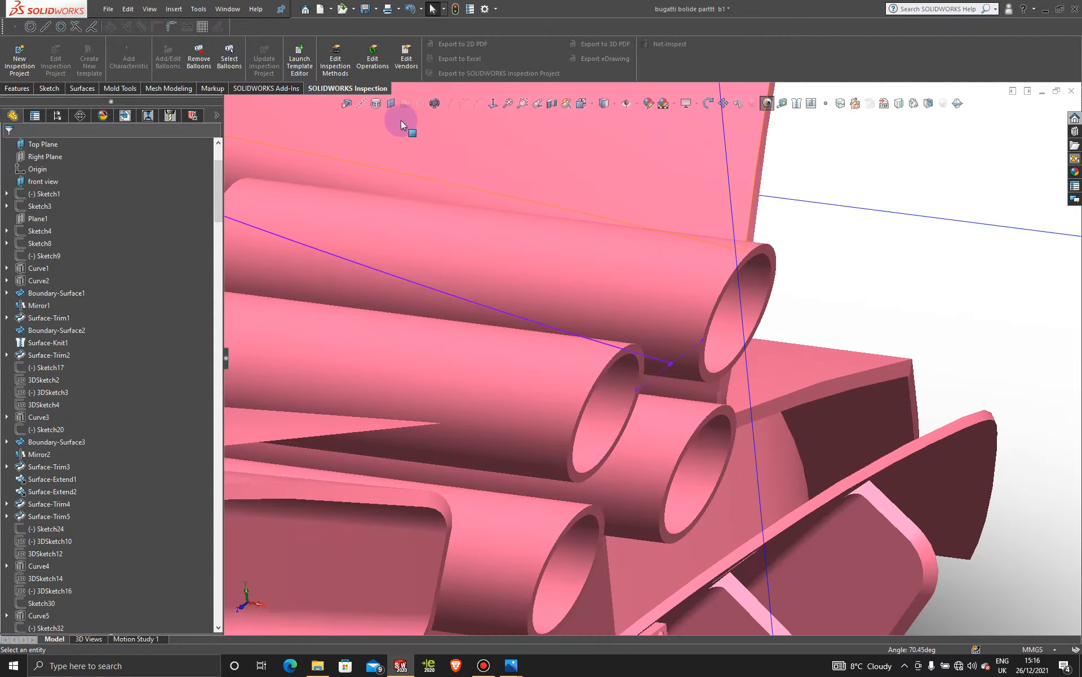
click(391, 105)
scroll(604, 383, down, 4)
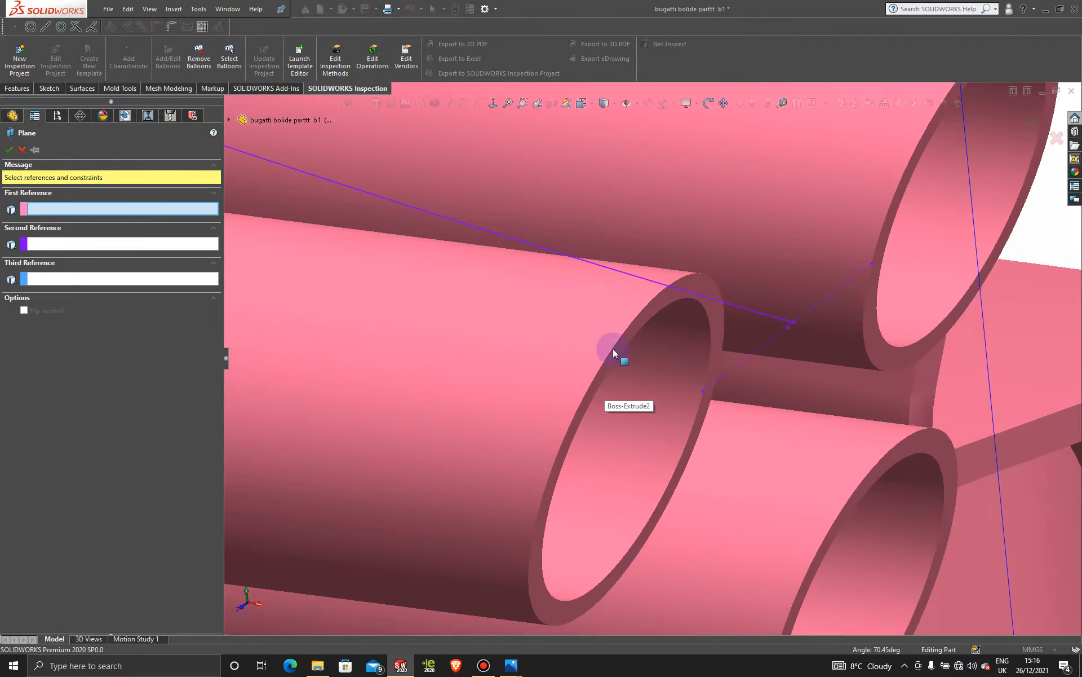
click(626, 336)
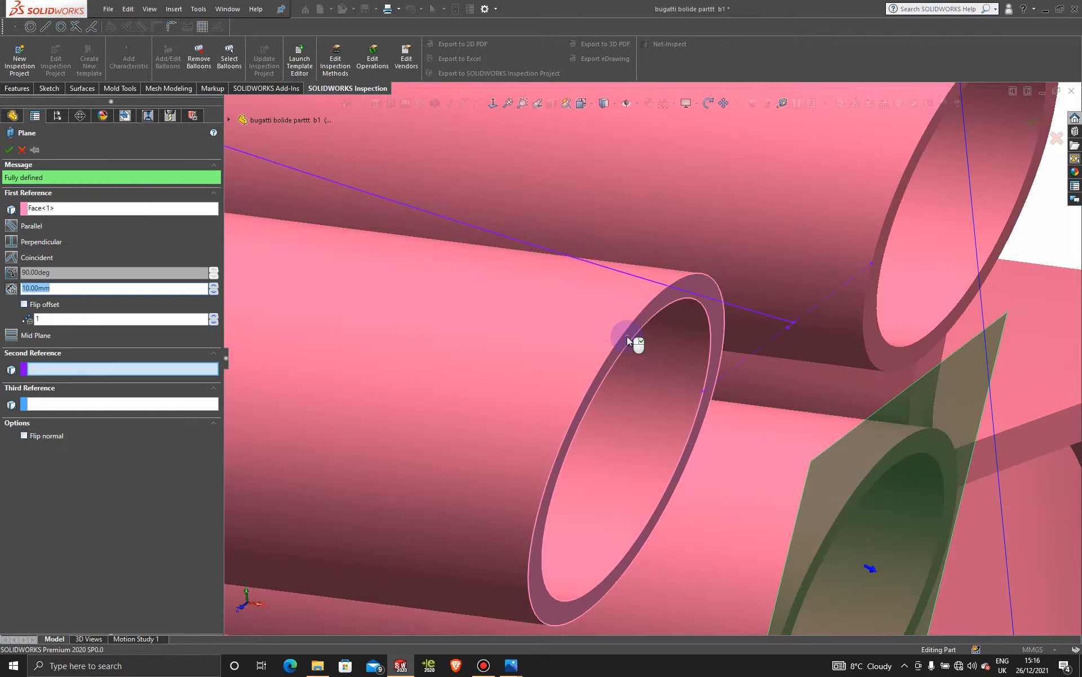
scroll(697, 426, up, 5)
middle_drag(657, 395, 682, 388)
scroll(681, 387, down, 6)
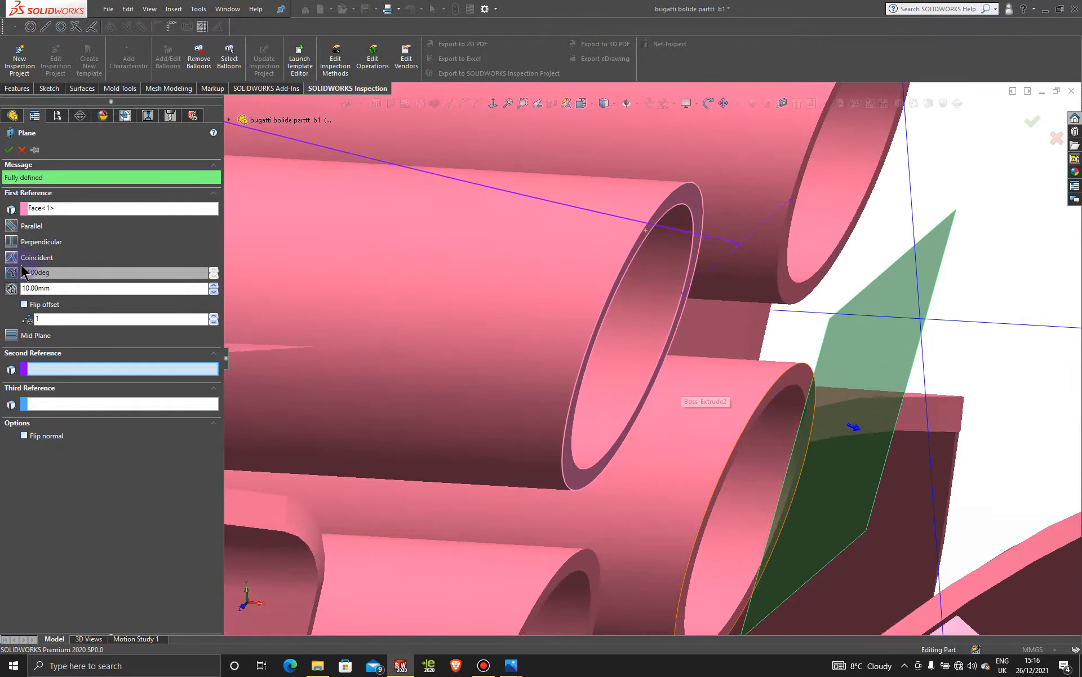
click(25, 305)
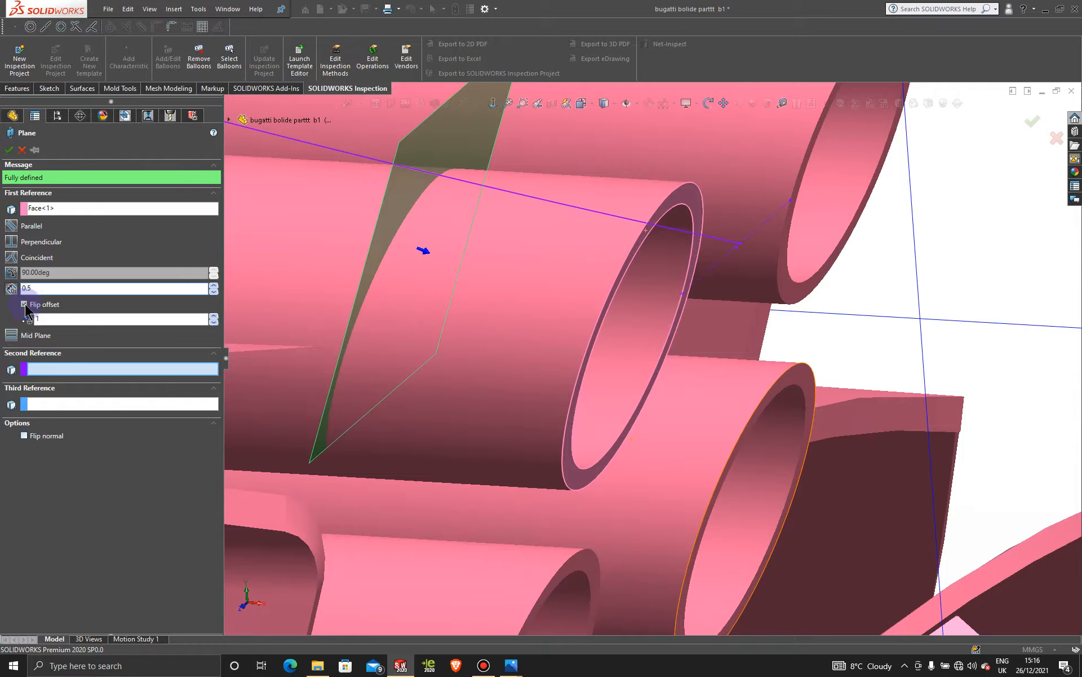
key(Return)
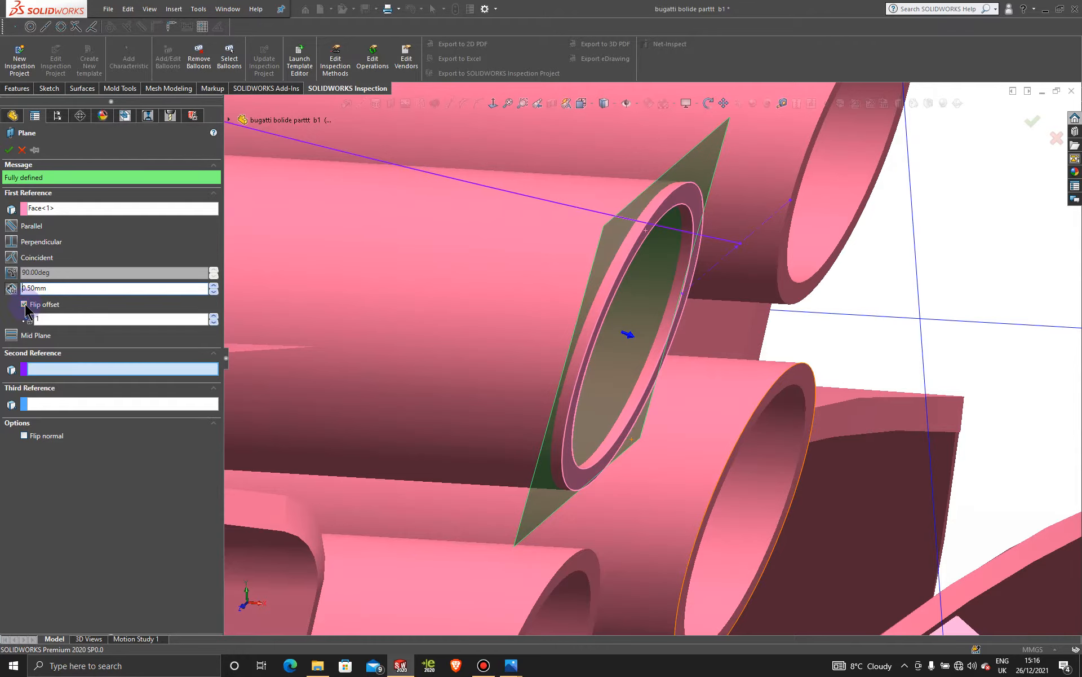
middle_drag(653, 280, 605, 270)
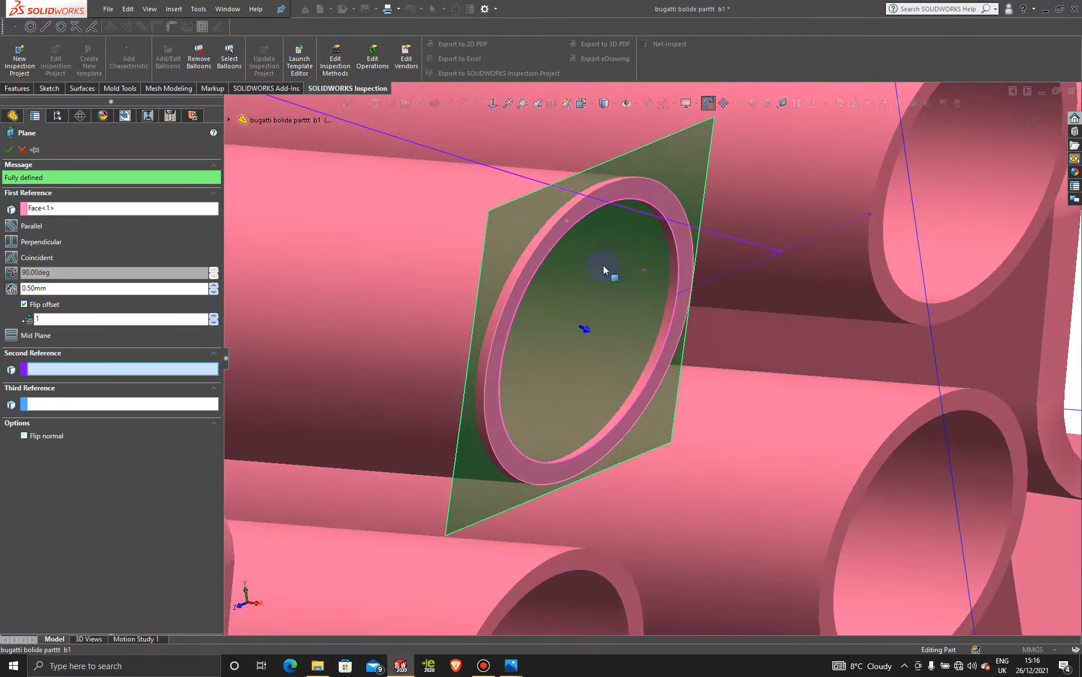
click(8, 150)
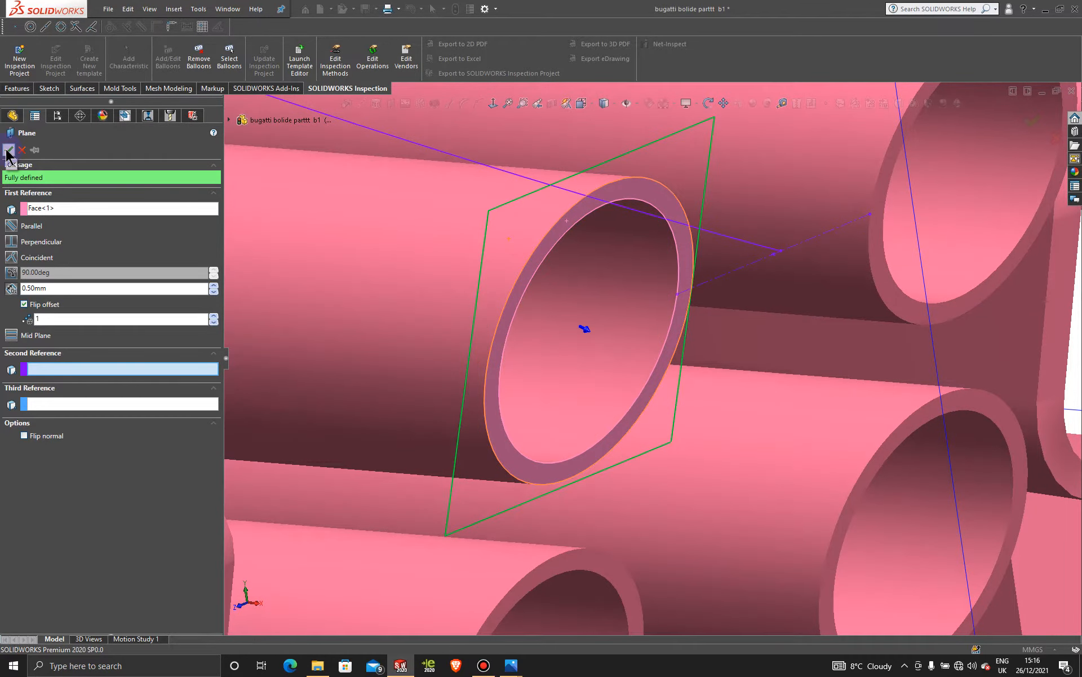
scroll(919, 259, up, 5)
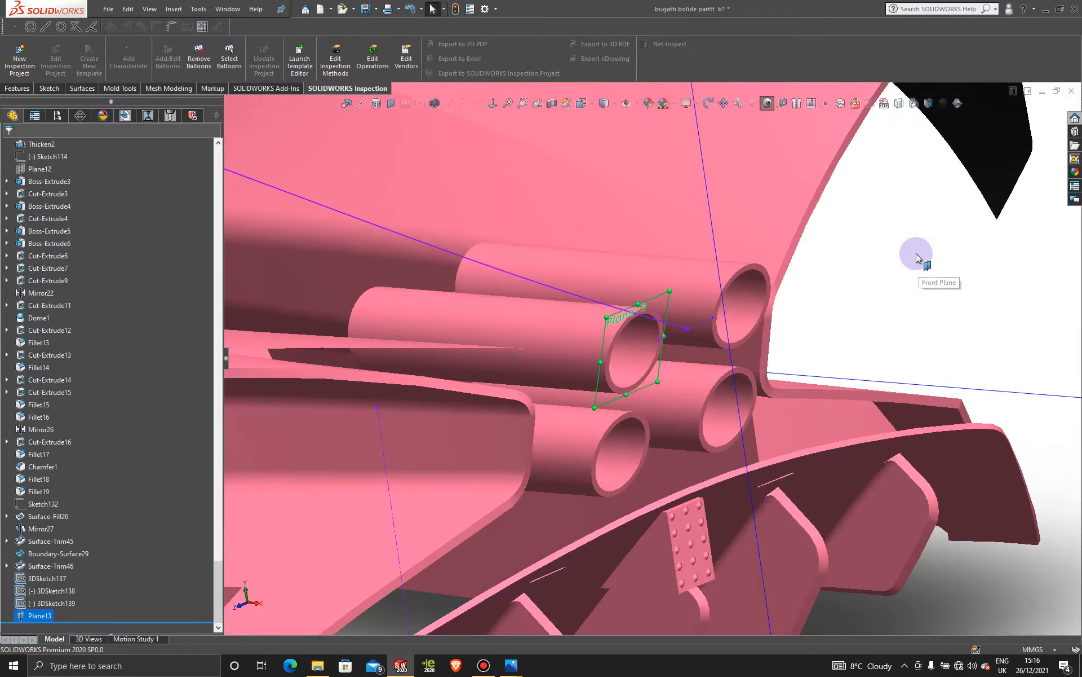
click(904, 232)
- Orient the model to the Right view facing the exhaust pipe ends and start a new 3D sketch
scroll(584, 327, down, 4)
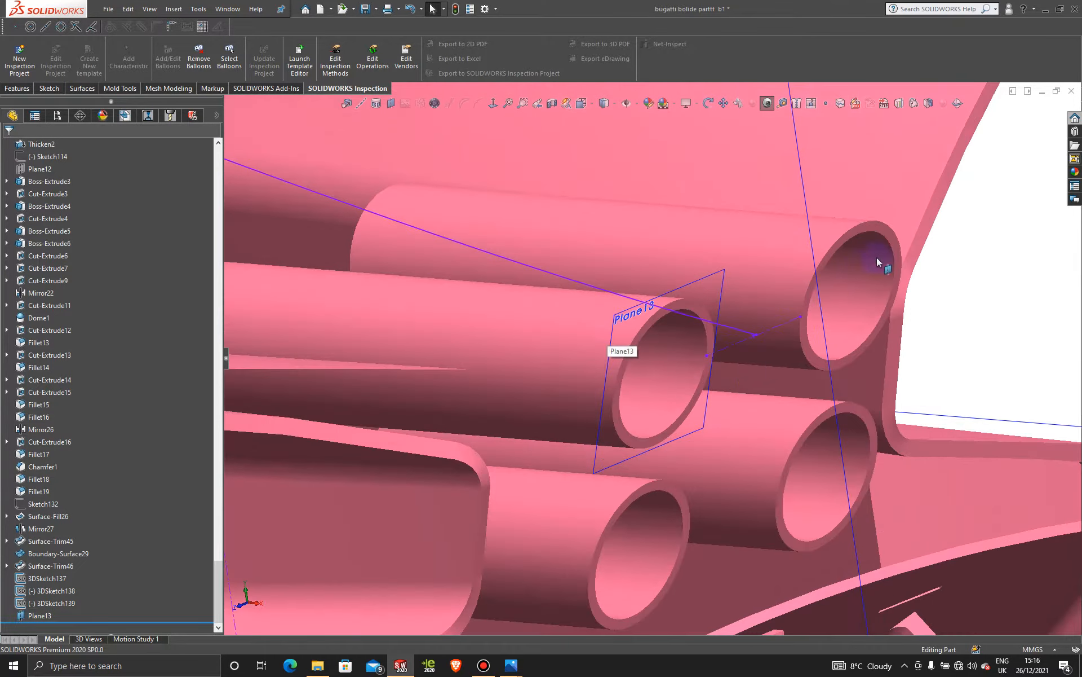
scroll(742, 385, down, 3)
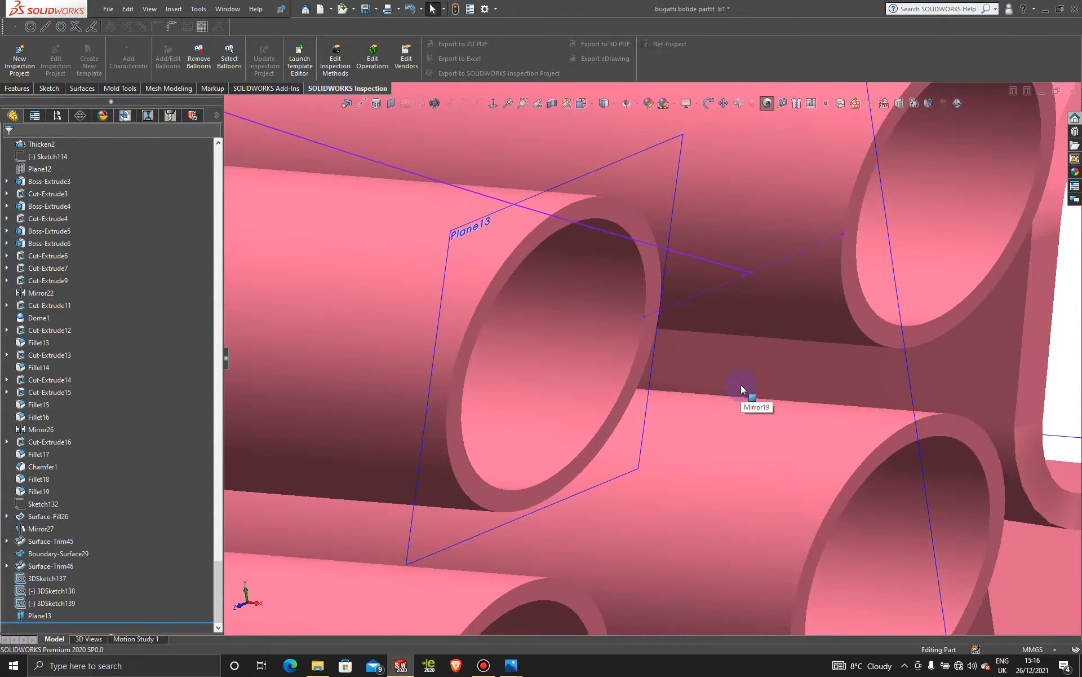
middle_drag(557, 360, 487, 347)
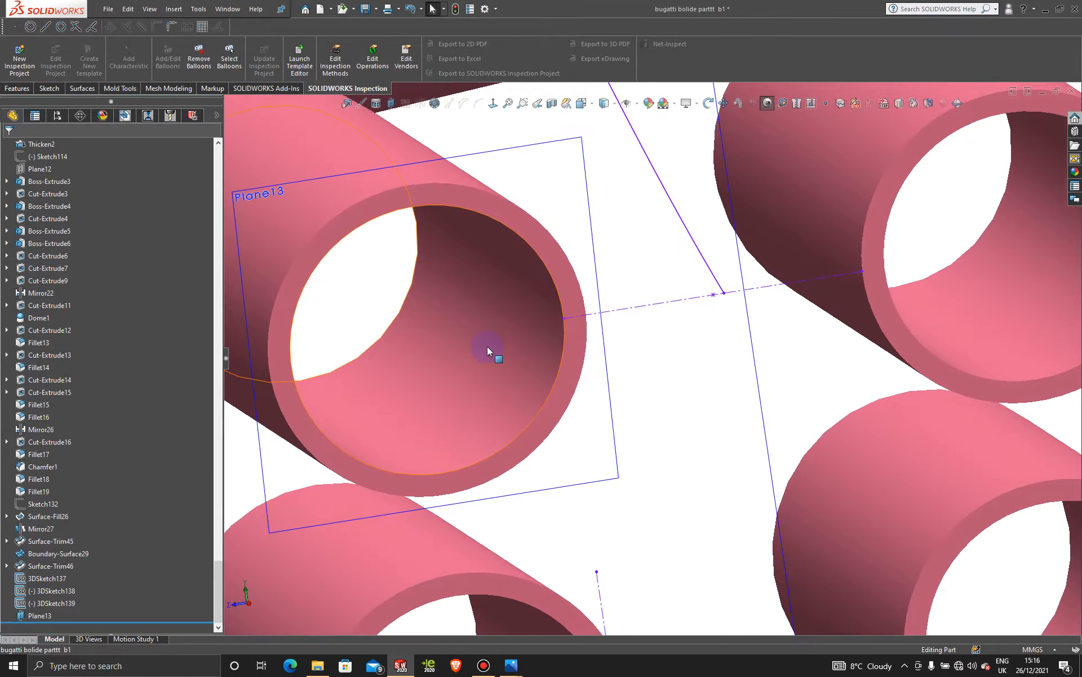
key(space)
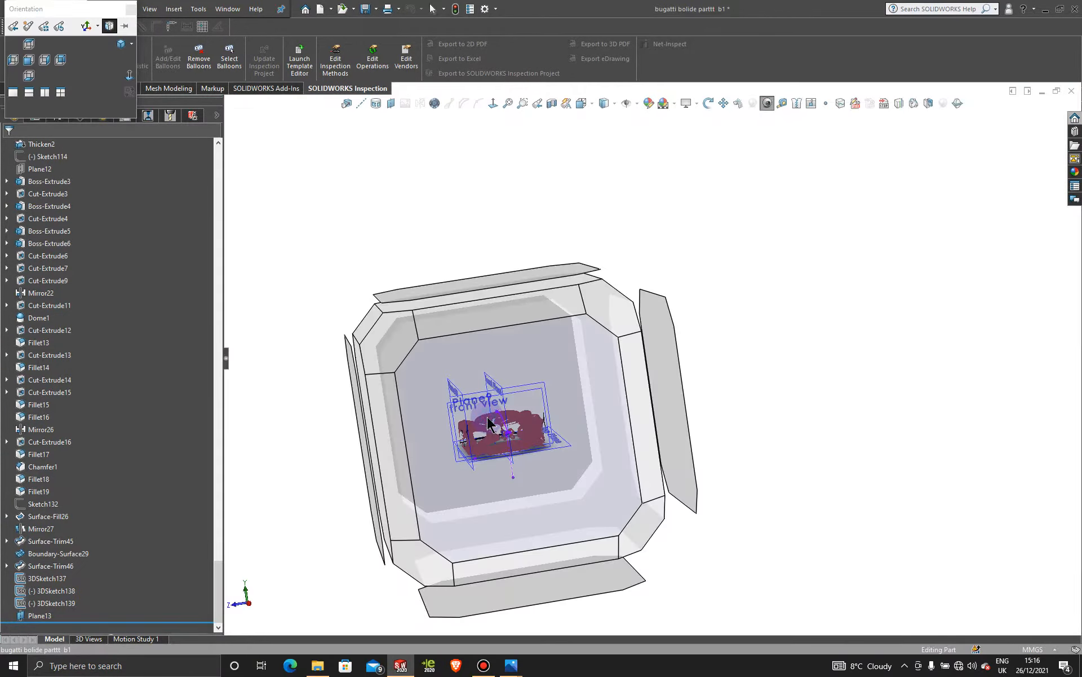
click(487, 417)
scroll(609, 360, down, 3)
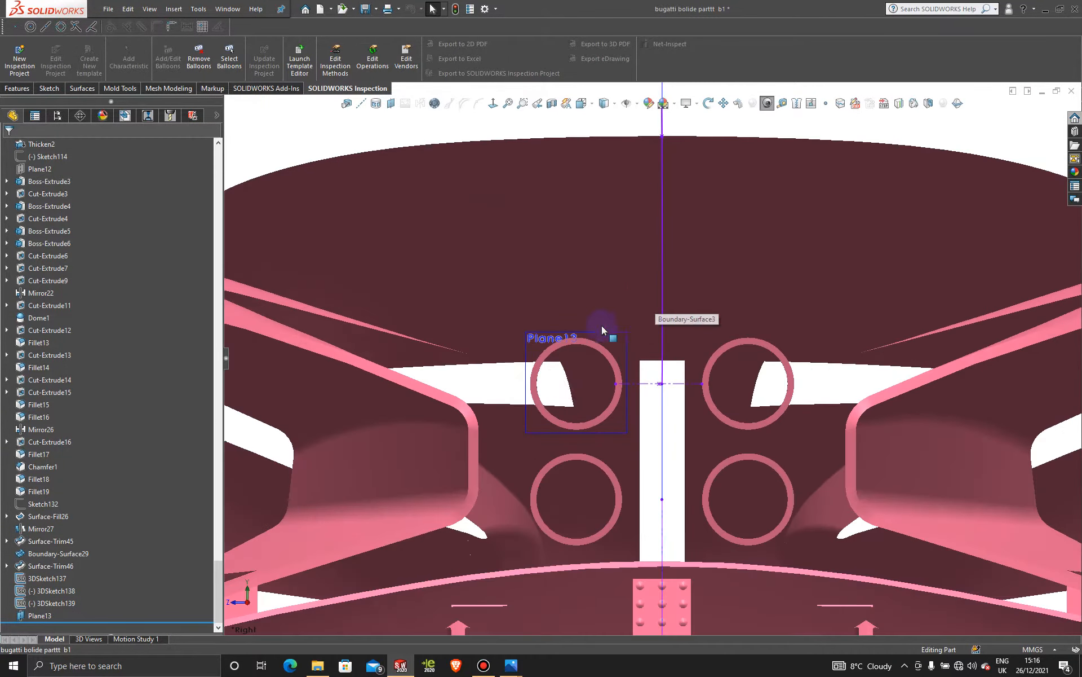
scroll(603, 371, down, 1)
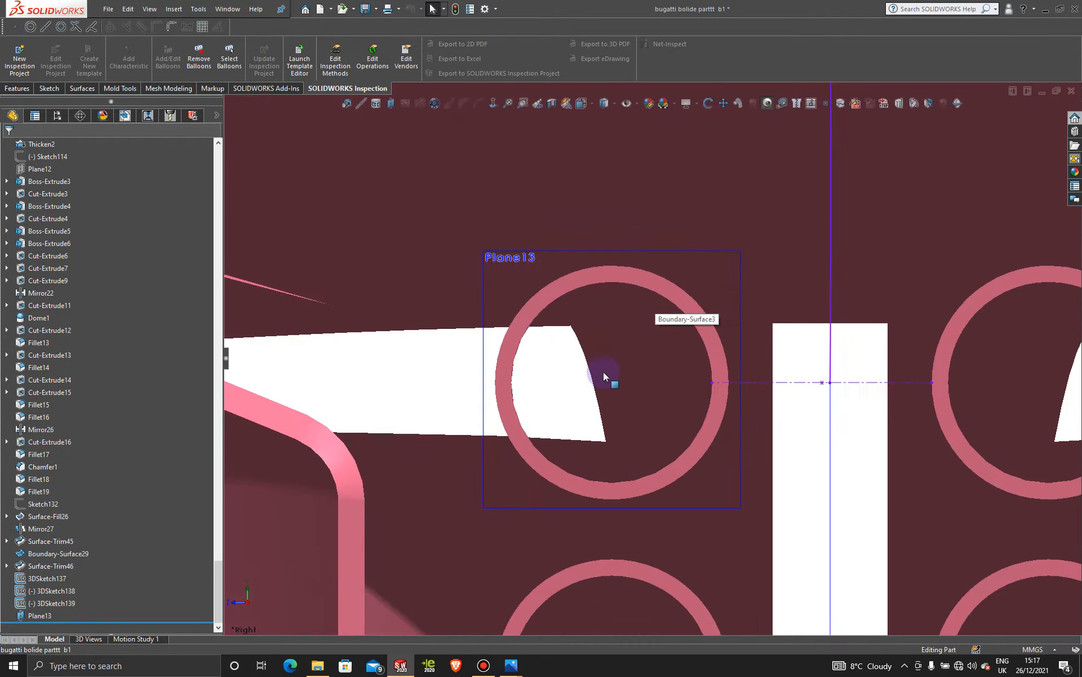
click(56, 88)
click(16, 74)
click(33, 102)
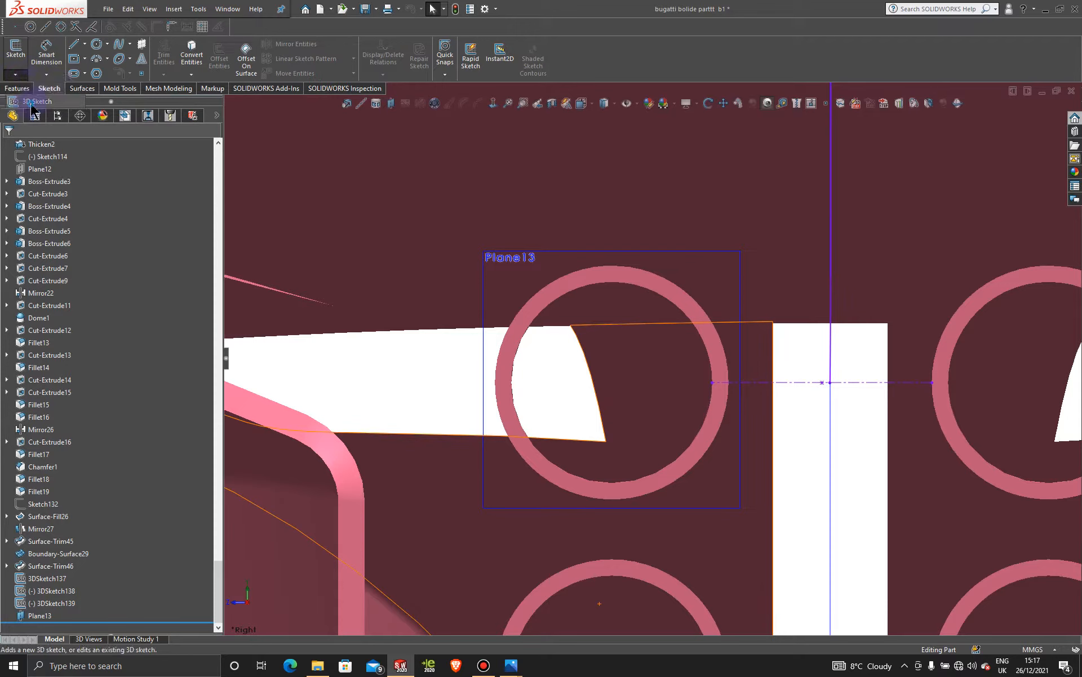
- Draw a centerline about 14 mm long along Z from the existing construction line's end across the Plane13 exhaust pipe
click(85, 44)
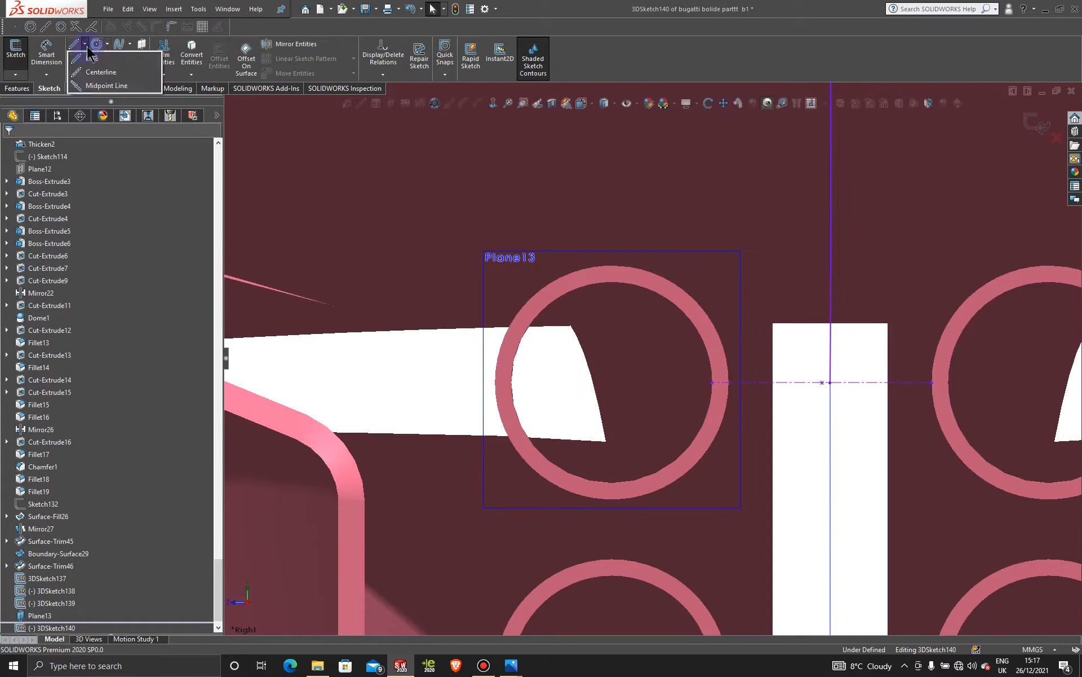
click(93, 79)
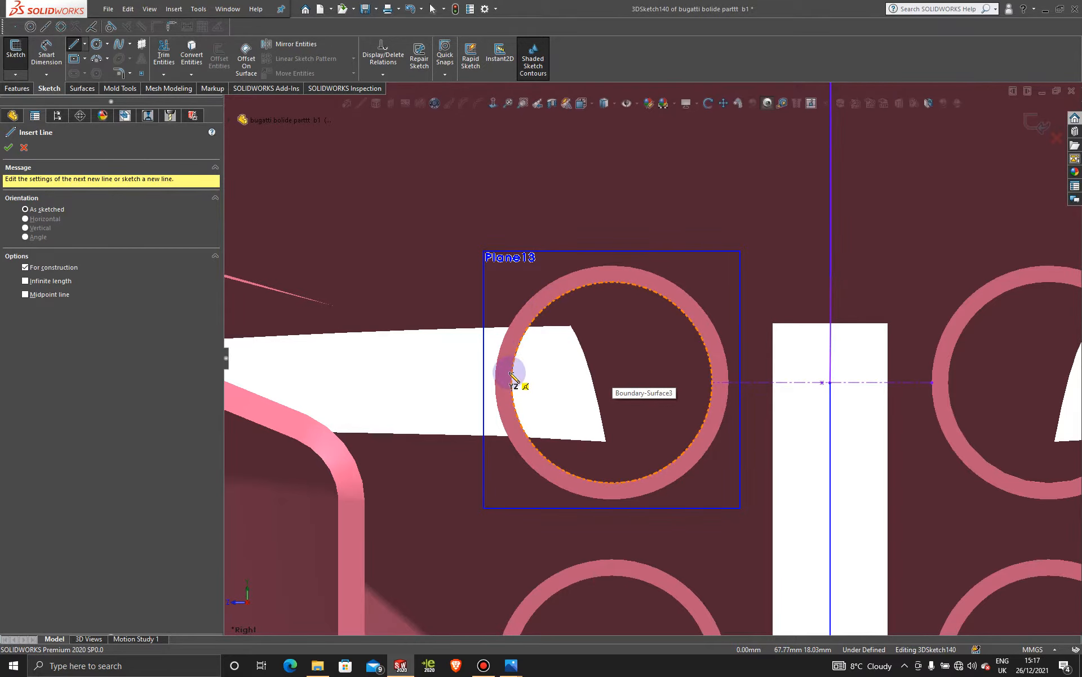
scroll(641, 395, down, 3)
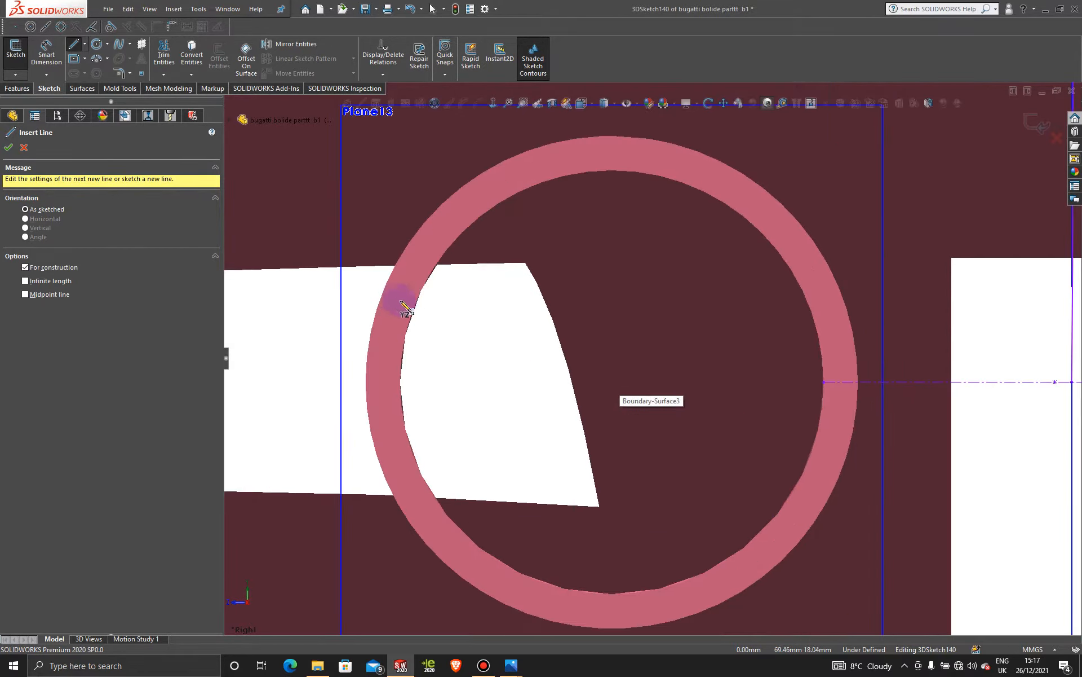
click(612, 382)
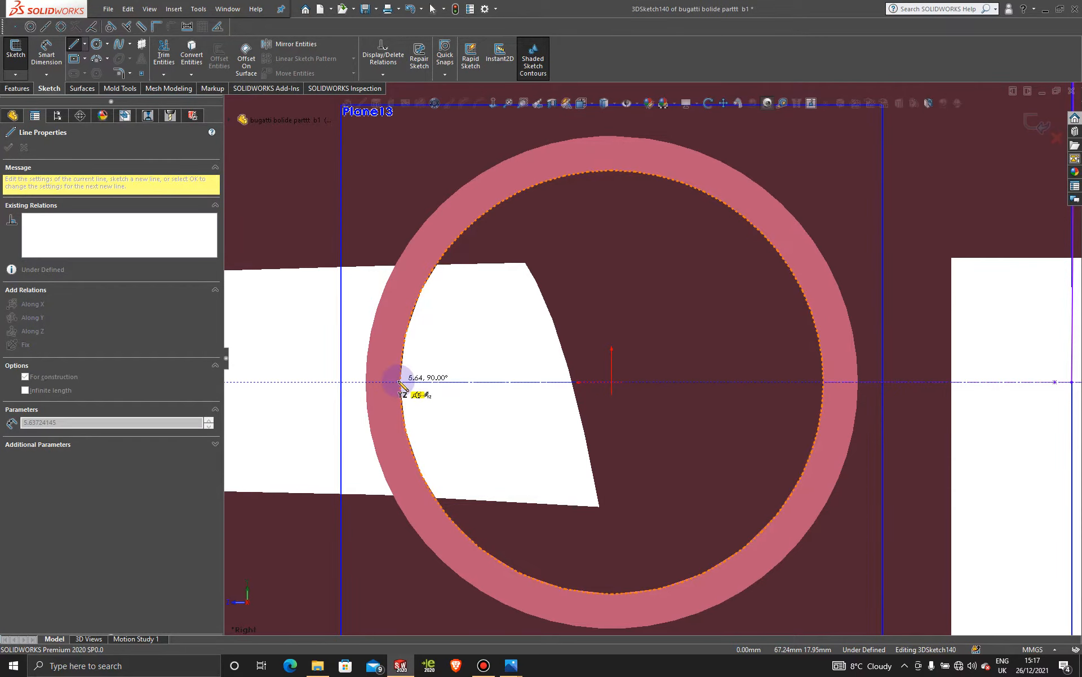
scroll(313, 382, up, 3)
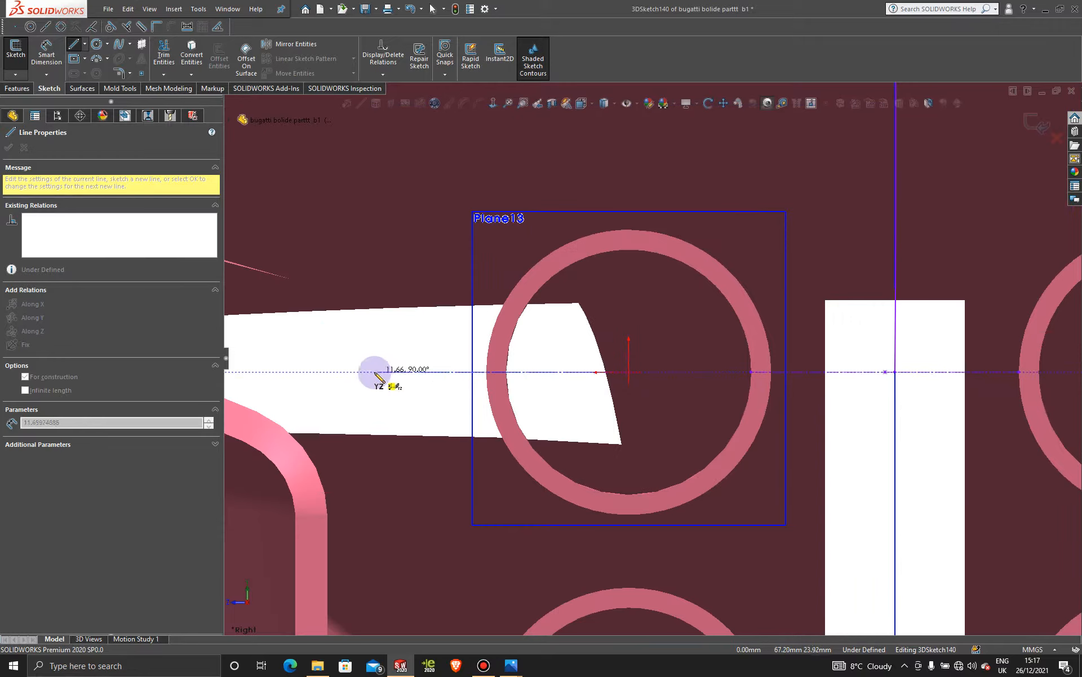
click(324, 373)
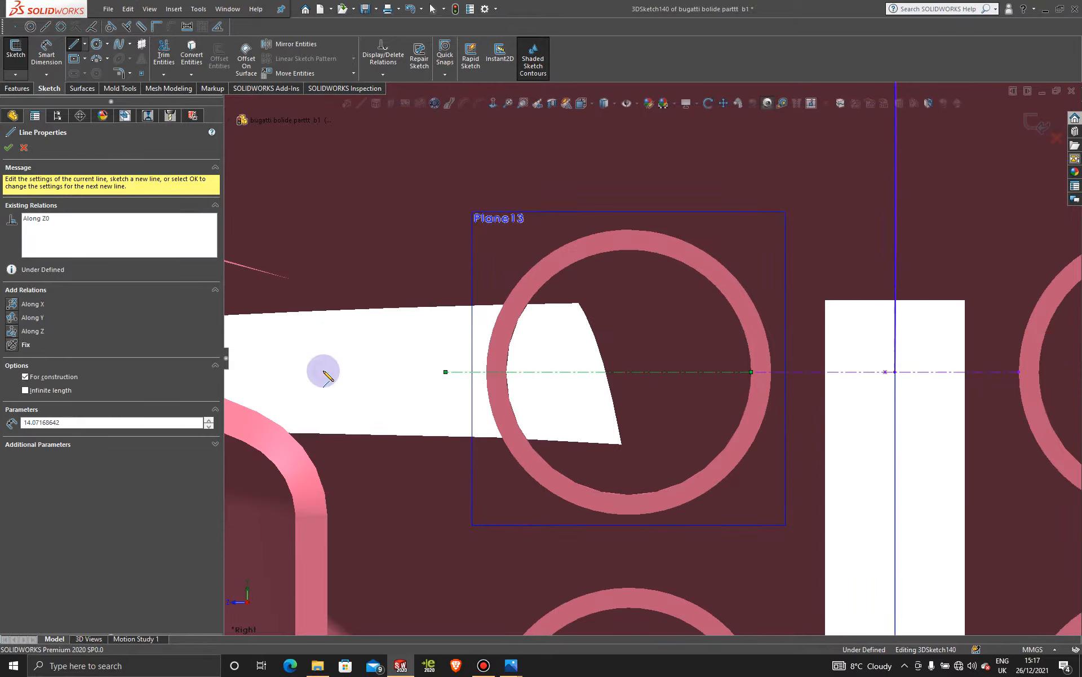
- Continue the centerline outward along Z with a second segment about 5.8 mm long and exit the 3D sketch
click(445, 372)
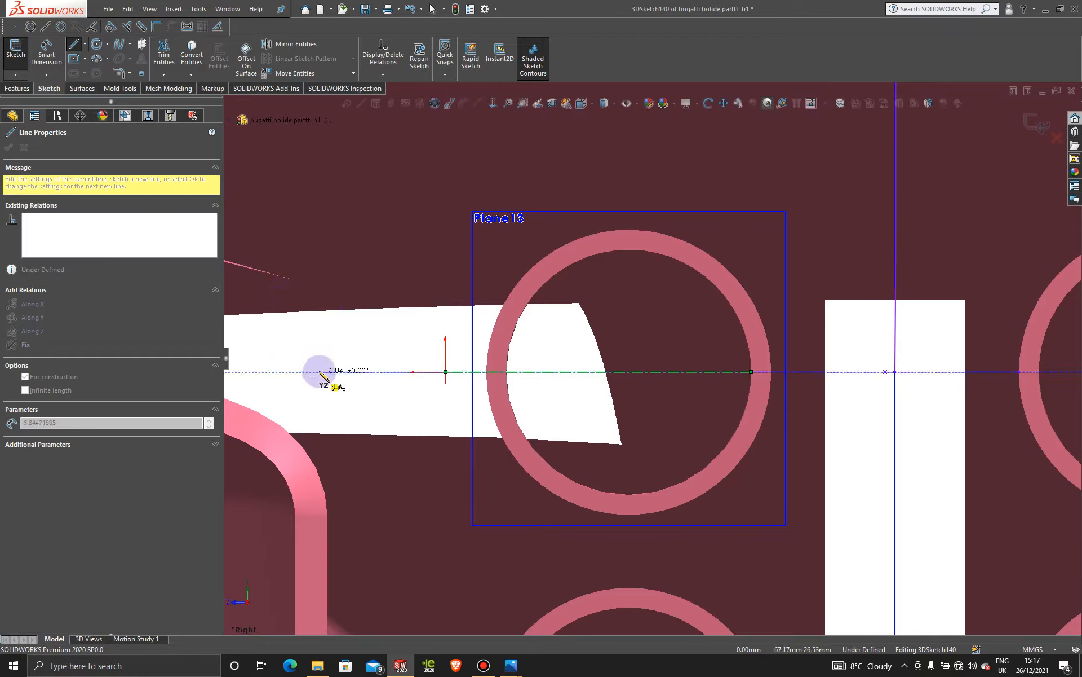
click(320, 372)
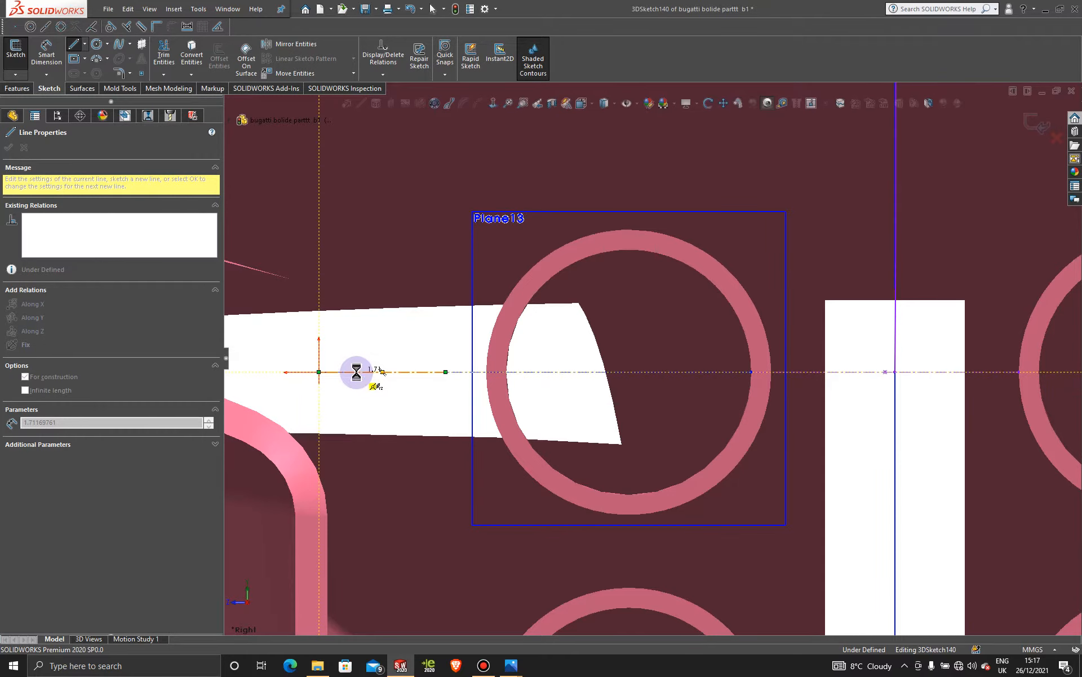
key(Escape)
scroll(500, 425, up, 5)
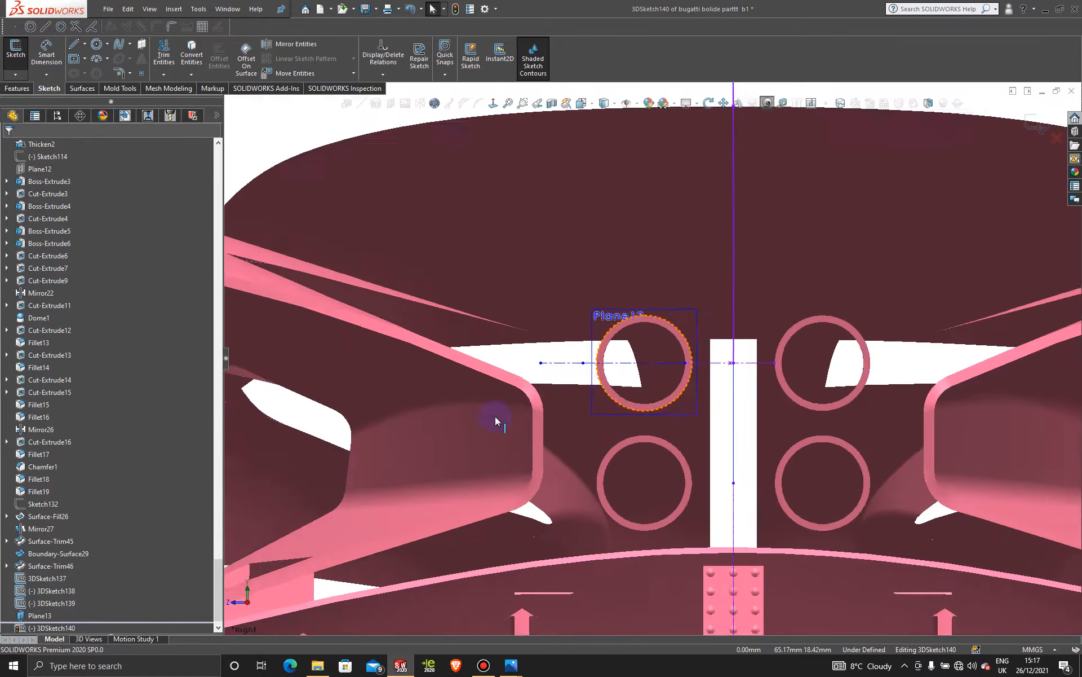
scroll(496, 418, up, 1)
scroll(614, 378, up, 1)
scroll(689, 371, down, 1)
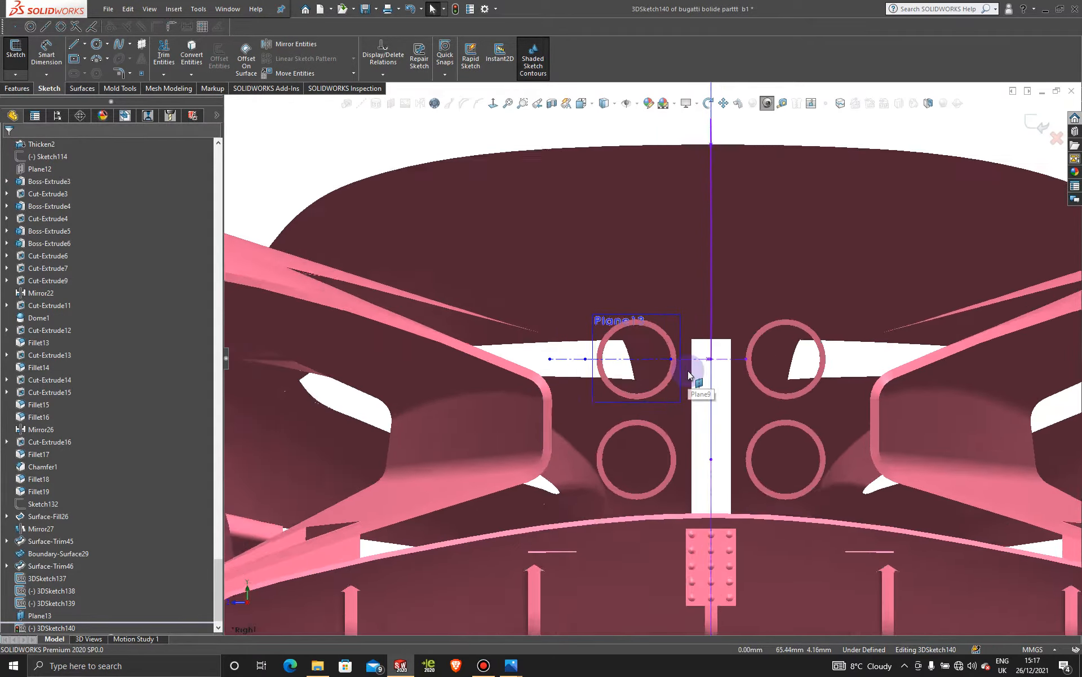
scroll(688, 374, down, 2)
scroll(684, 369, down, 2)
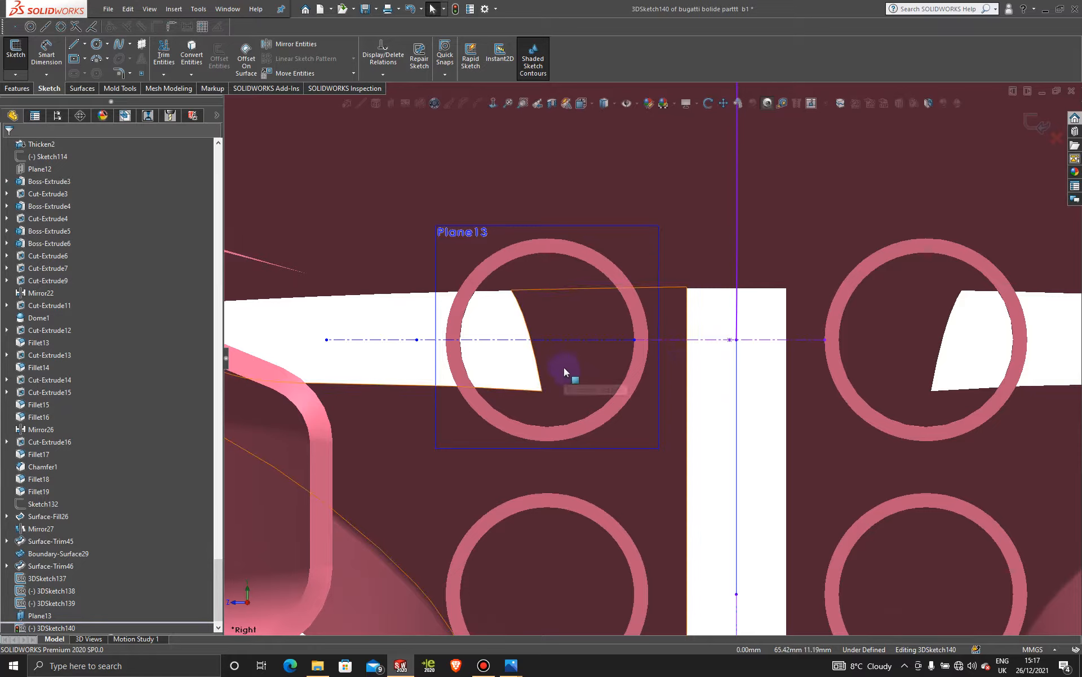
click(1031, 124)
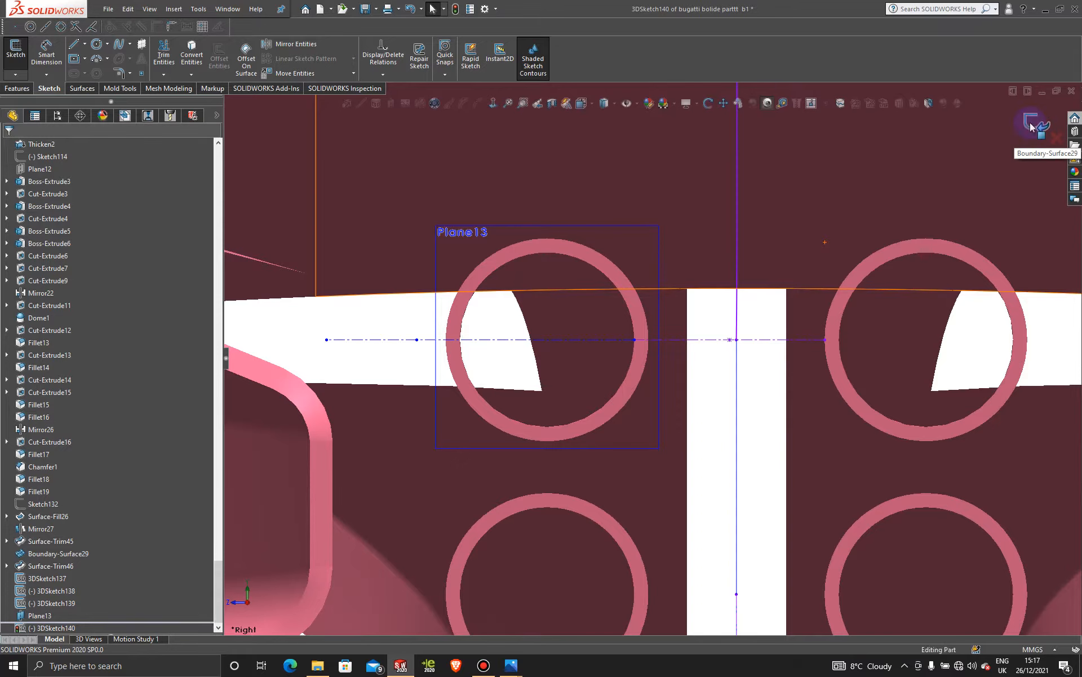
- On Plane13, sketch a three-point arc of about 8.52 mm radius over the upper exhaust pipe, starting at the centerline's joint point
click(778, 367)
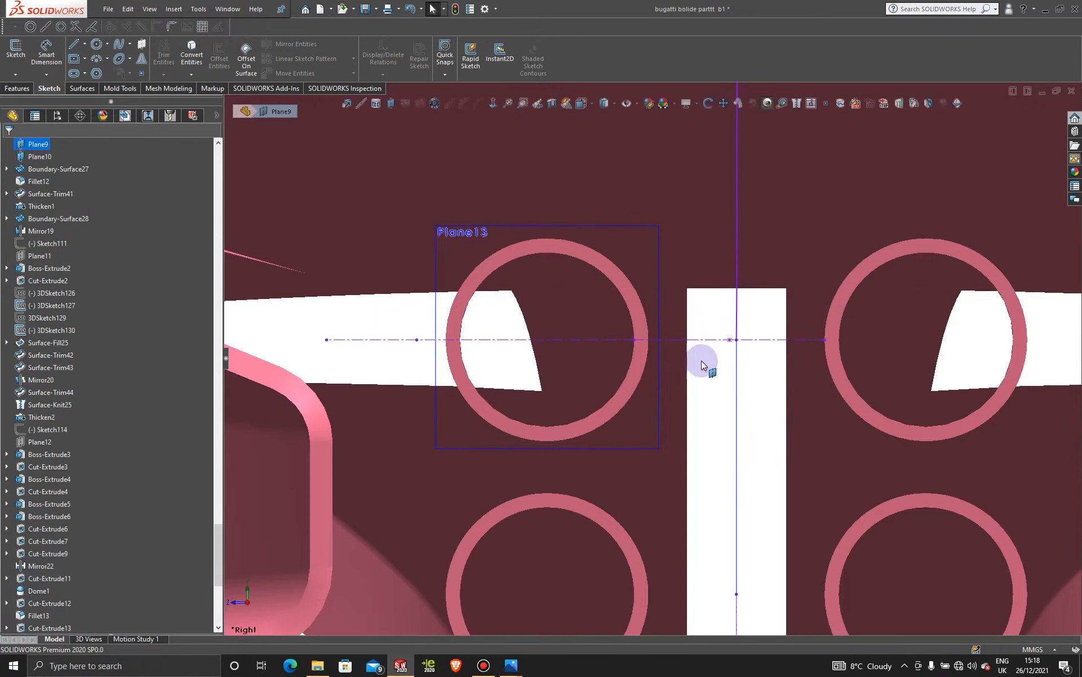
click(634, 231)
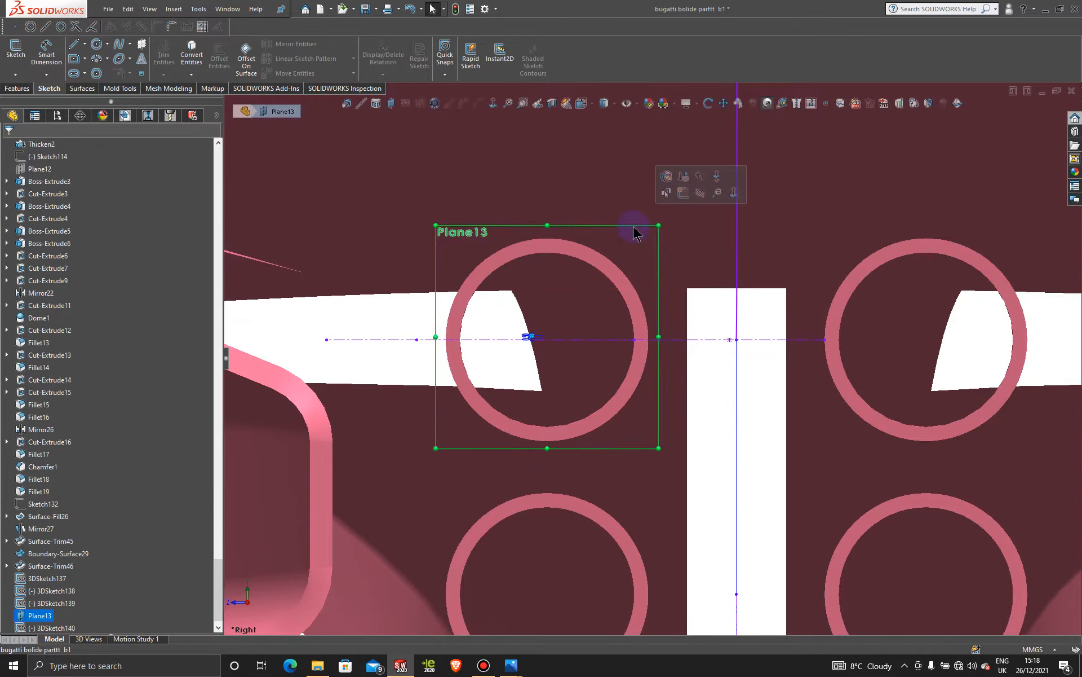
click(683, 192)
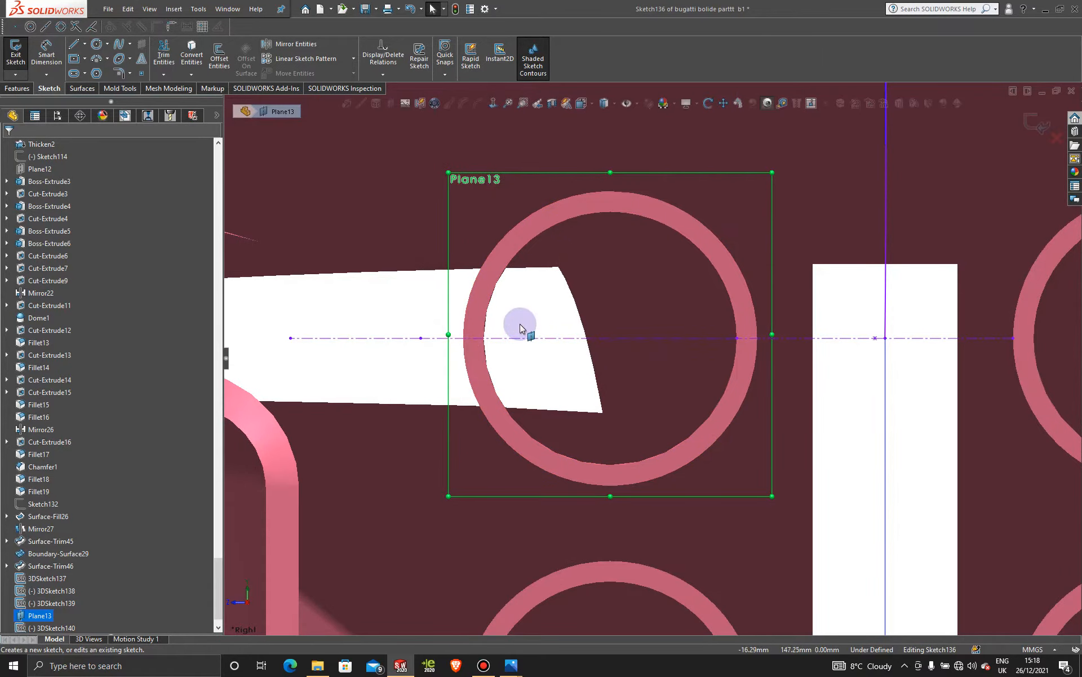
scroll(521, 324, up, 1)
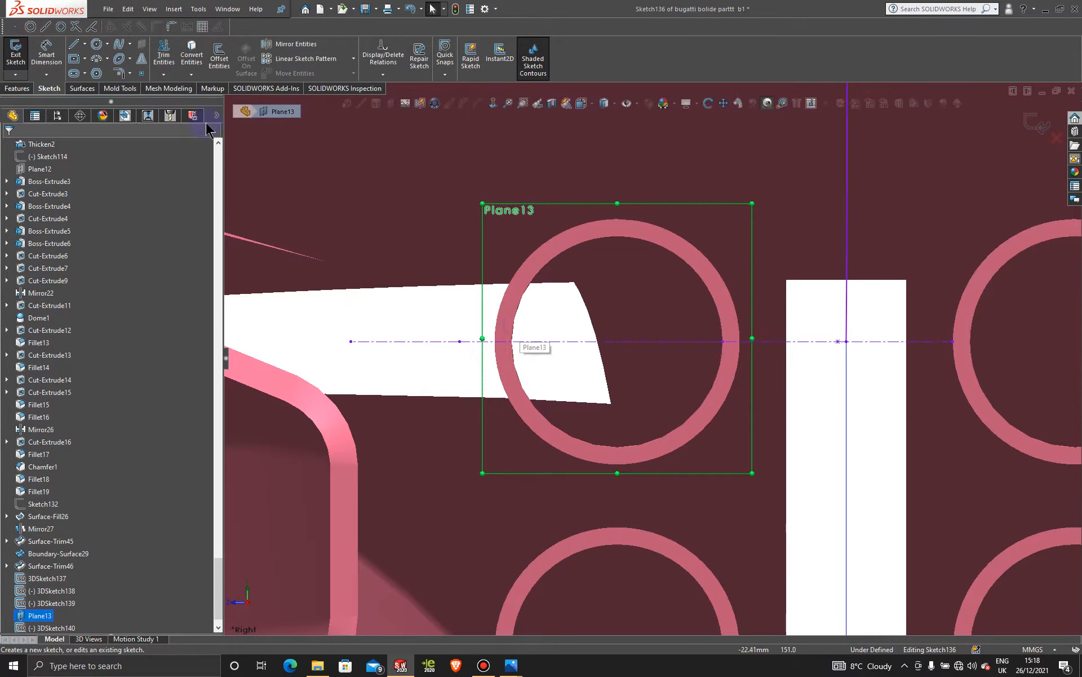
click(97, 63)
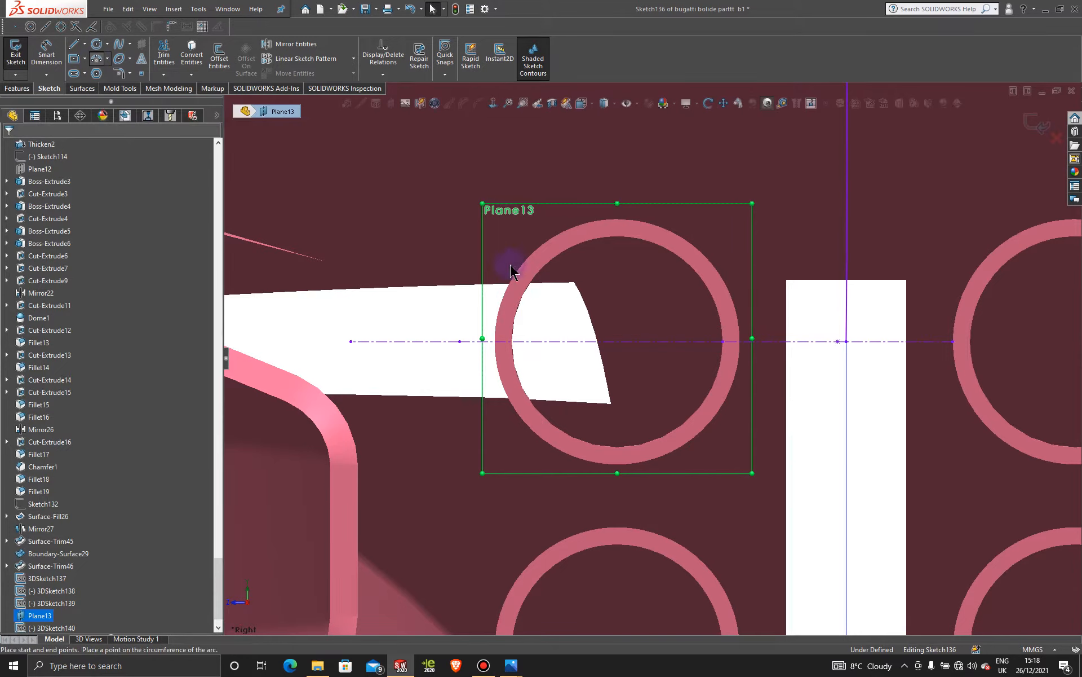
click(460, 342)
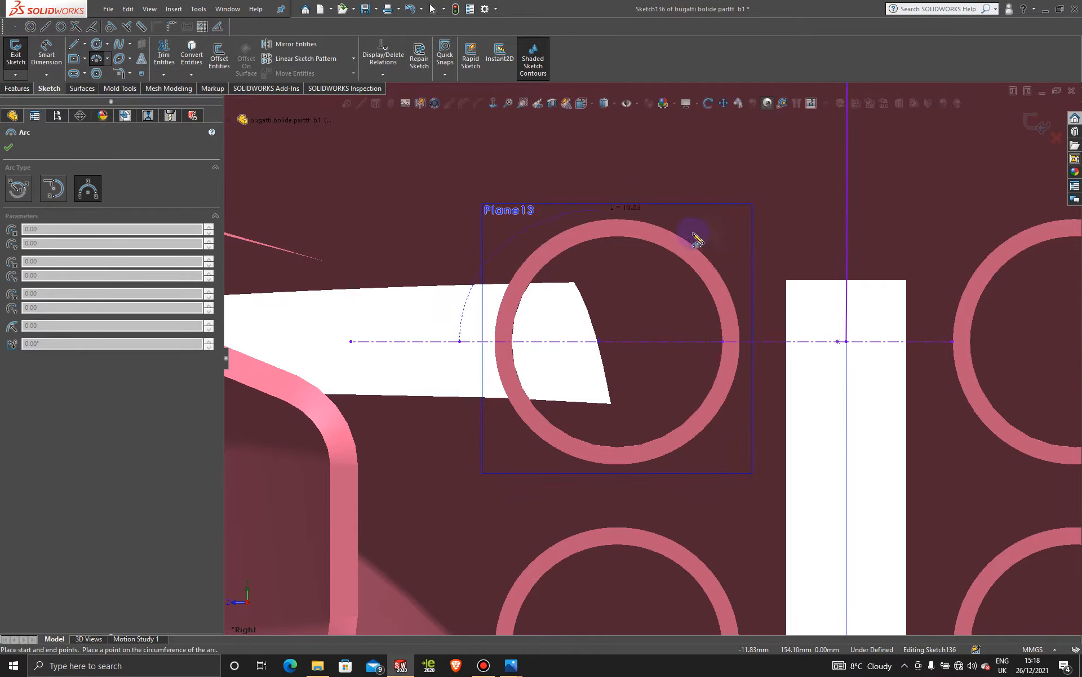
click(779, 342)
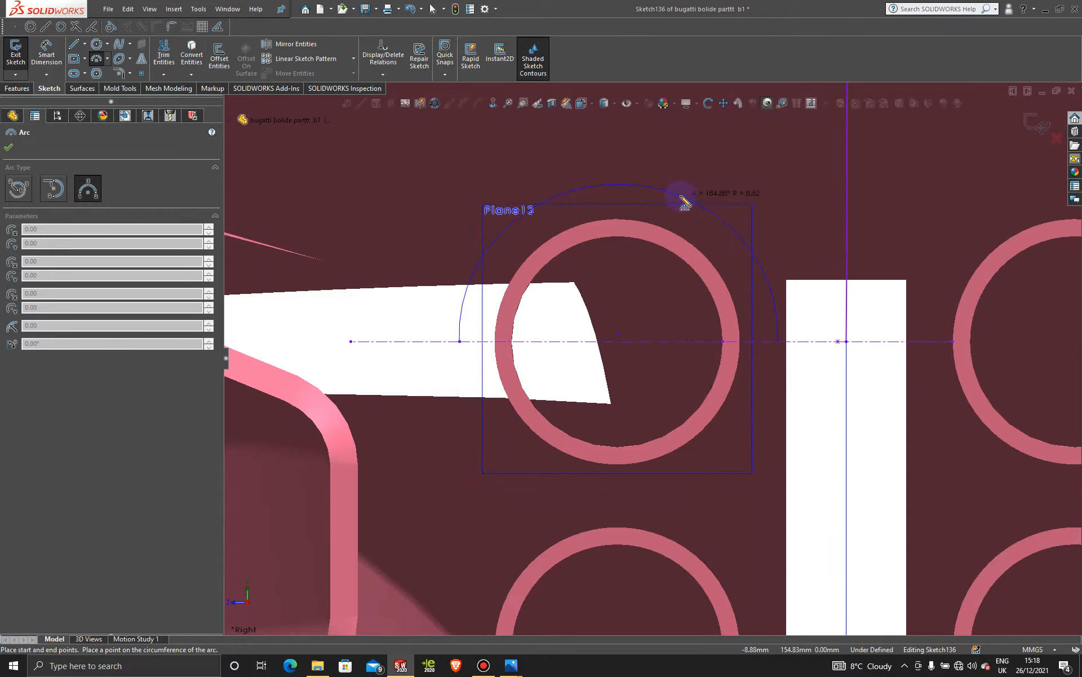
click(683, 201)
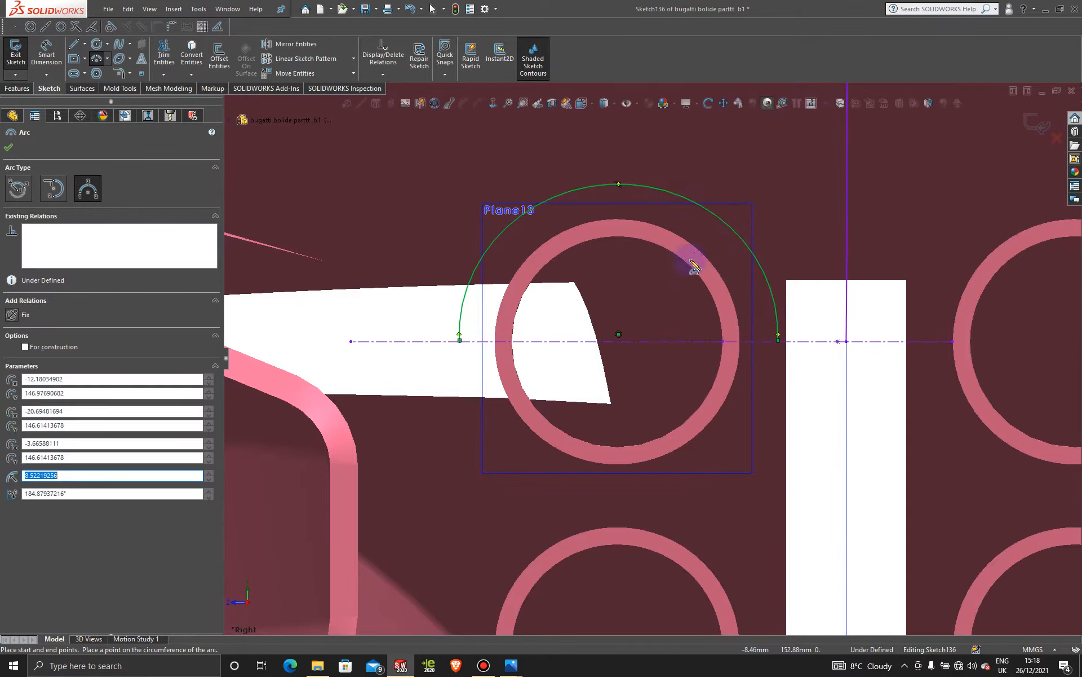
- Examine the arc's clearance around the upper exhaust pipe from an angle and return to the Right view
scroll(642, 361, up, 6)
middle_drag(641, 369, 633, 378)
scroll(712, 476, down, 3)
scroll(716, 480, down, 6)
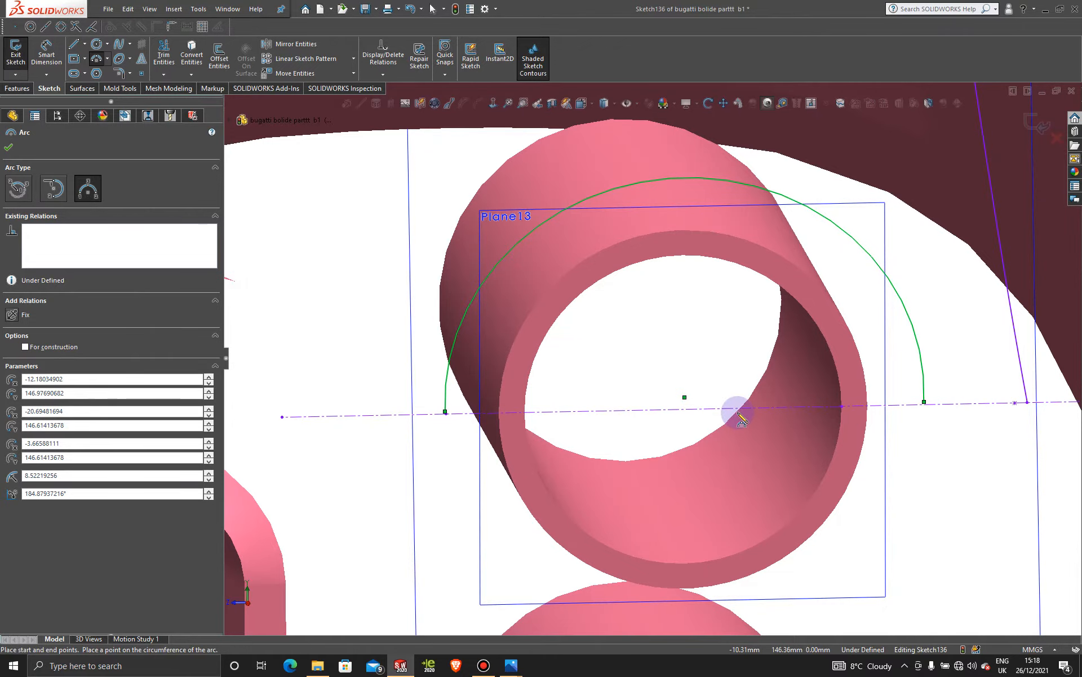
key(space)
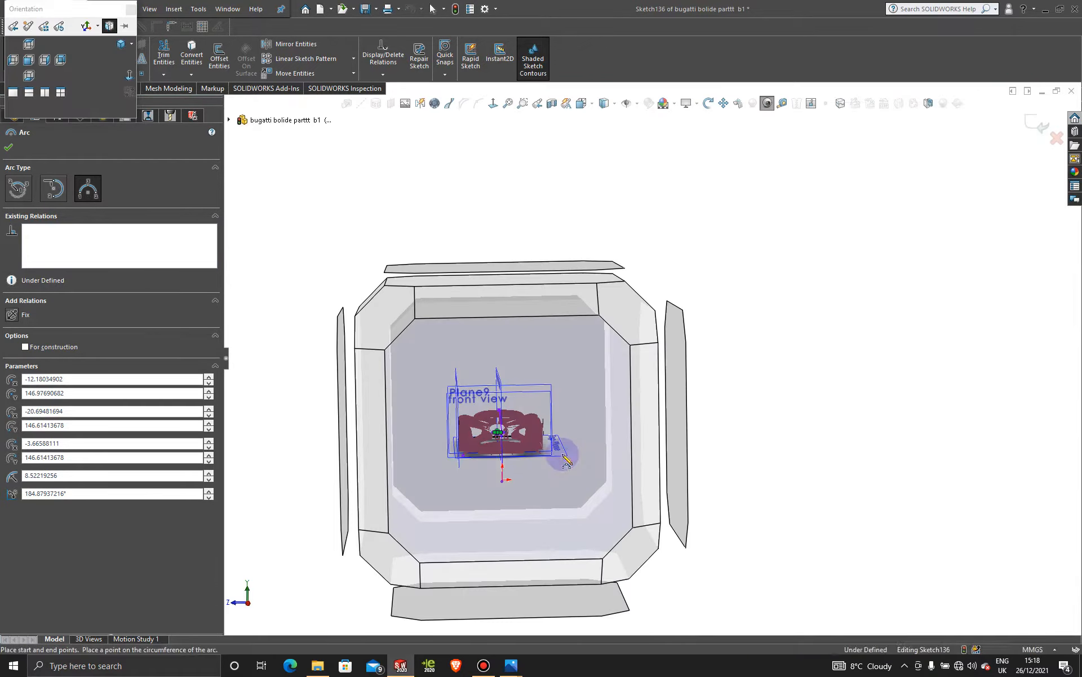
click(562, 454)
scroll(656, 362, down, 8)
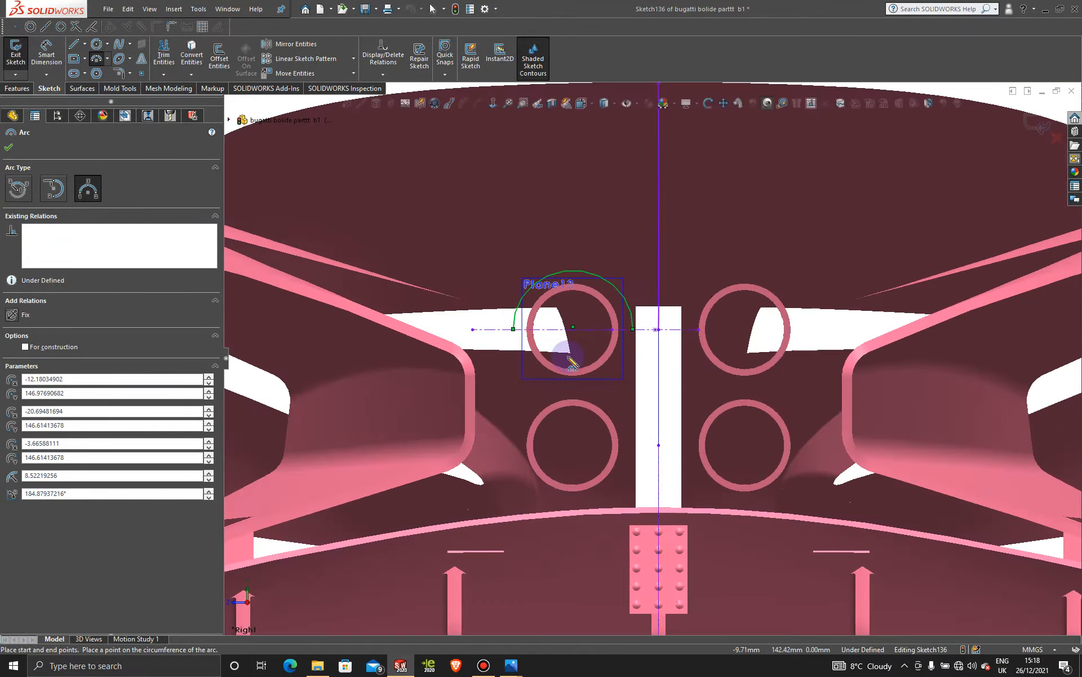
scroll(569, 361, down, 5)
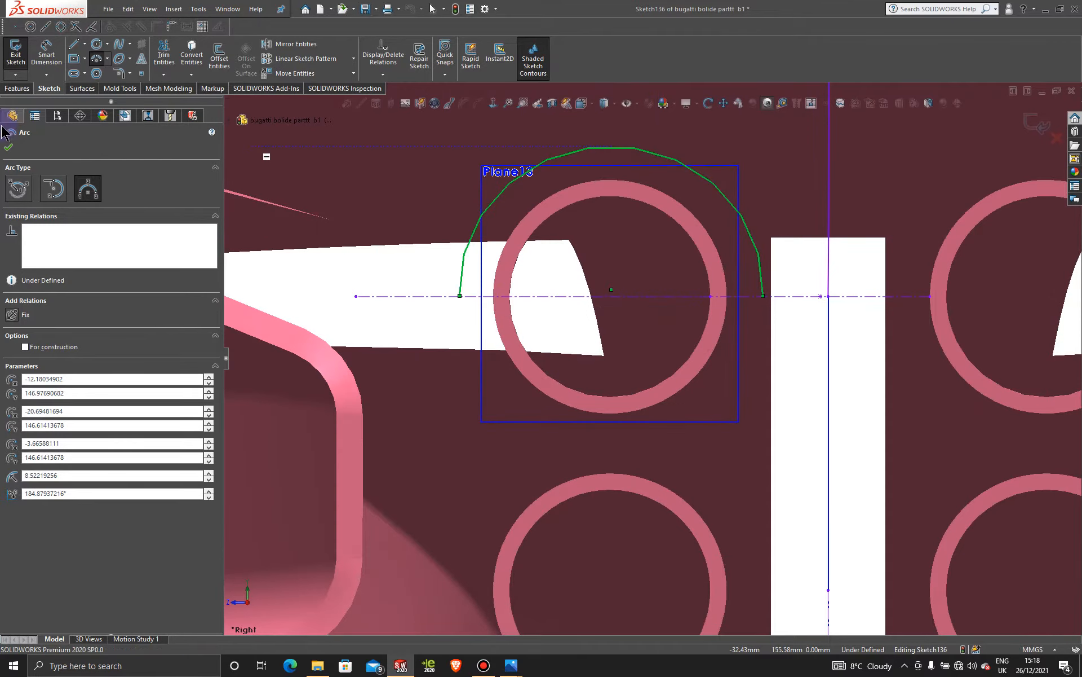
- Trim away the whole arc over the exhaust pipe and leave the emptied sketch
click(7, 149)
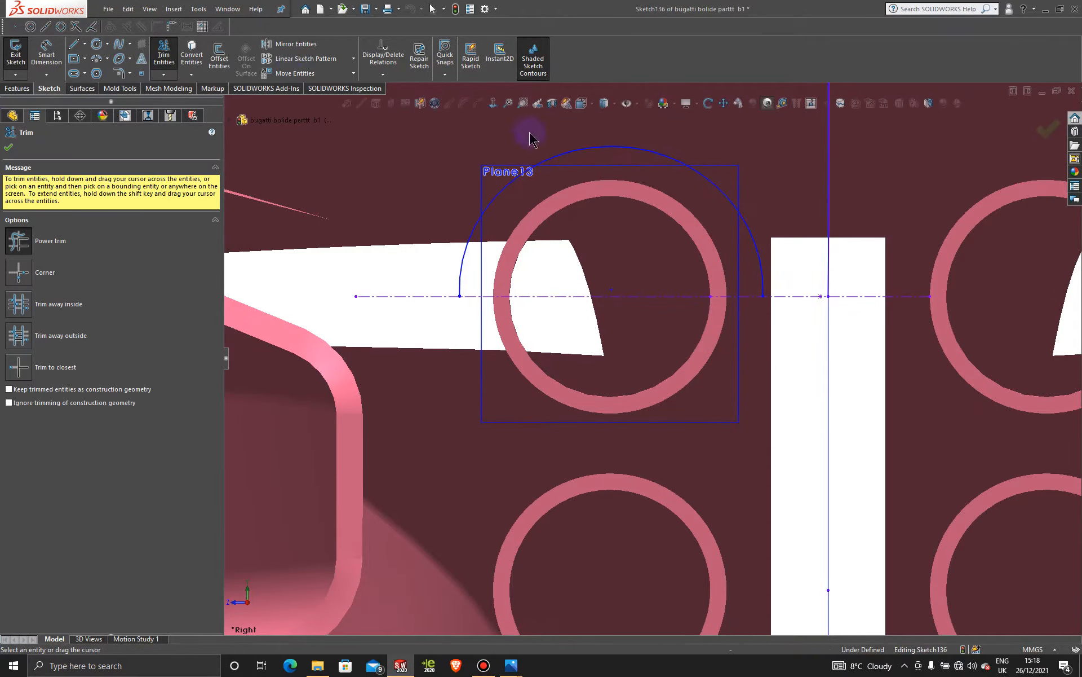
drag(530, 133, 553, 146)
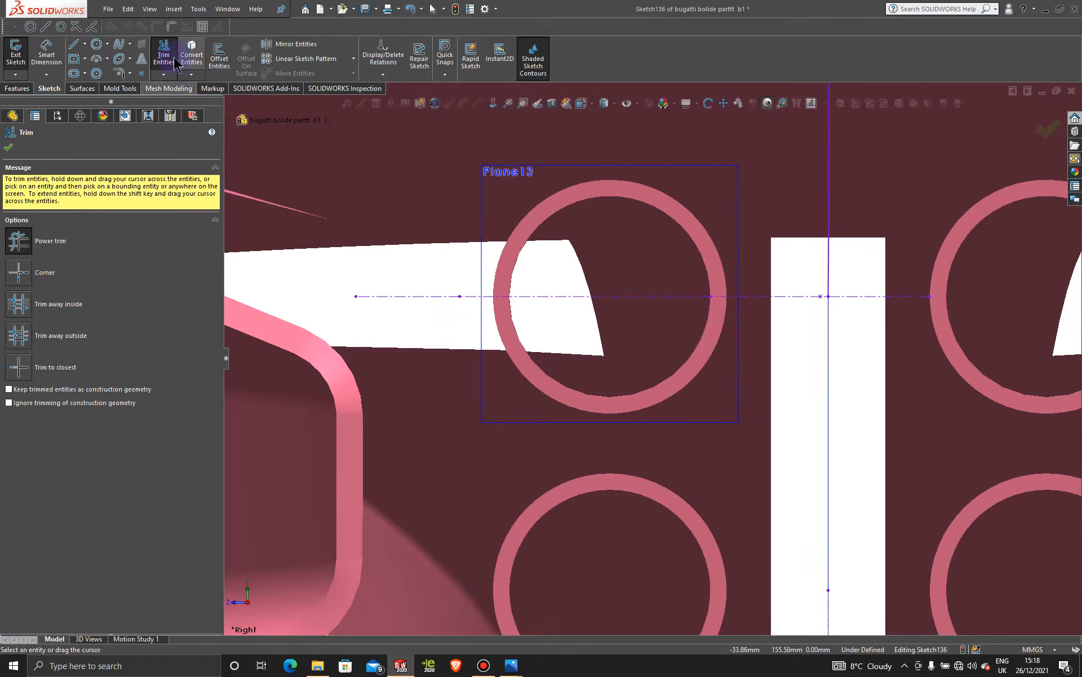
click(97, 60)
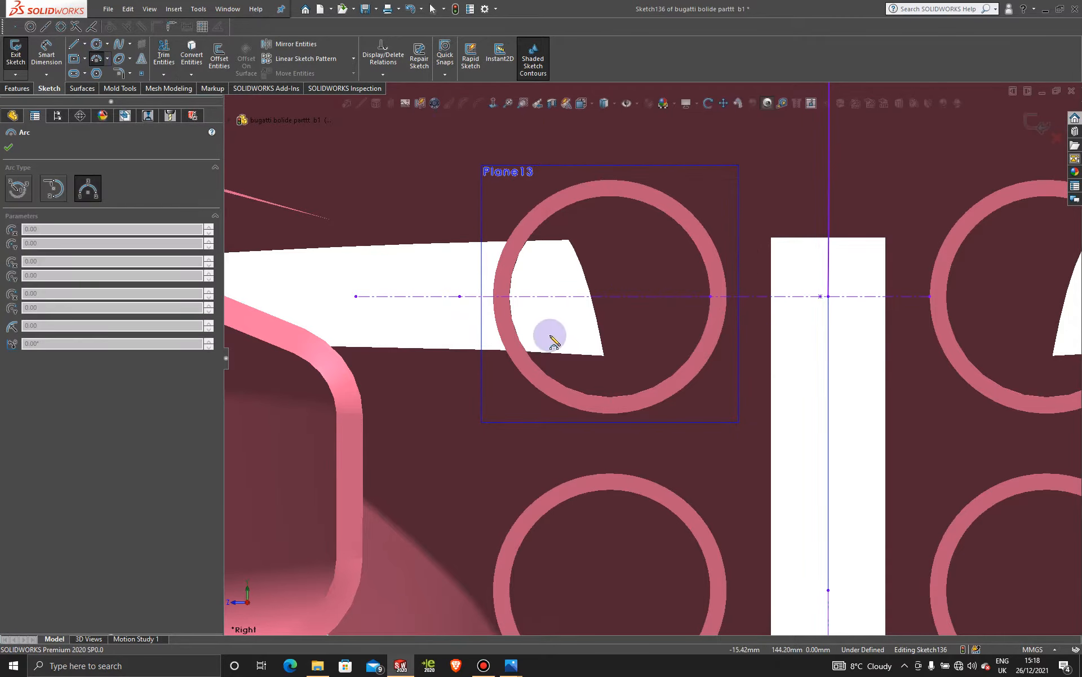
scroll(544, 334, down, 2)
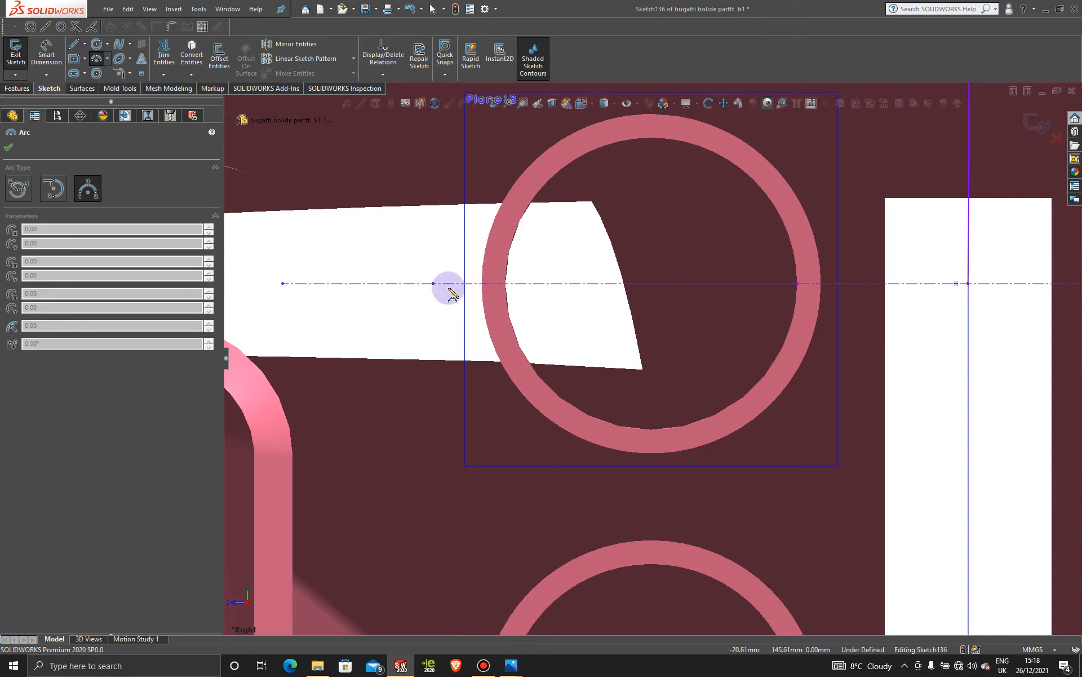
click(1038, 131)
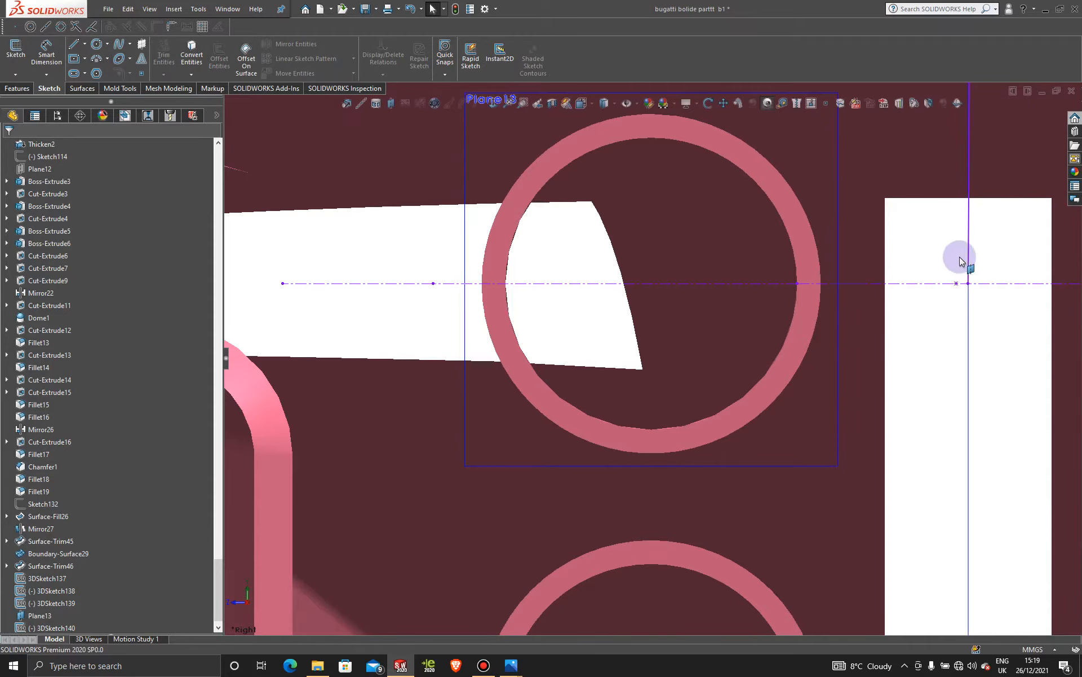
- On Plane13, sketch a three-point arc of about 8.03 mm radius over the upper exhaust pipe, with both ends at the centerline
click(839, 252)
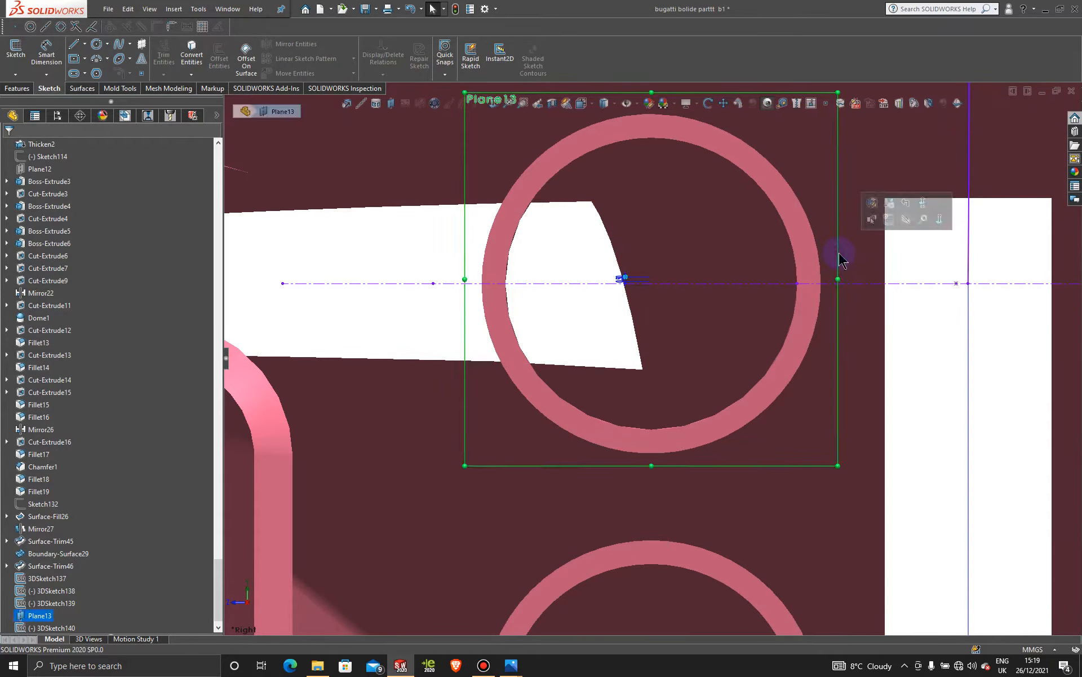
click(893, 223)
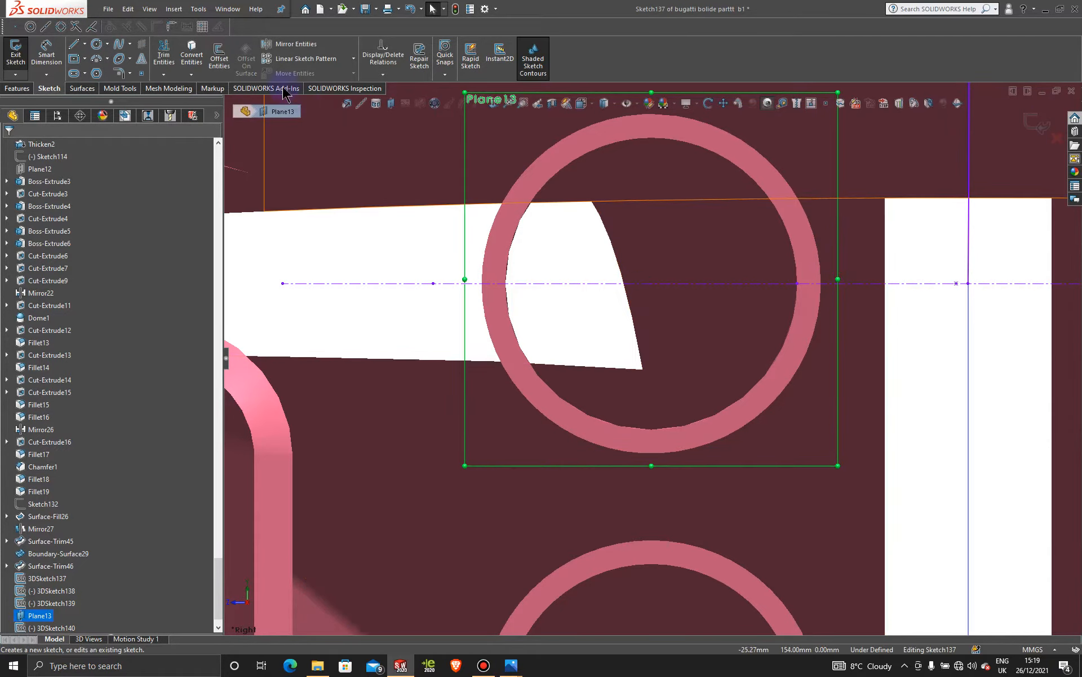
click(97, 60)
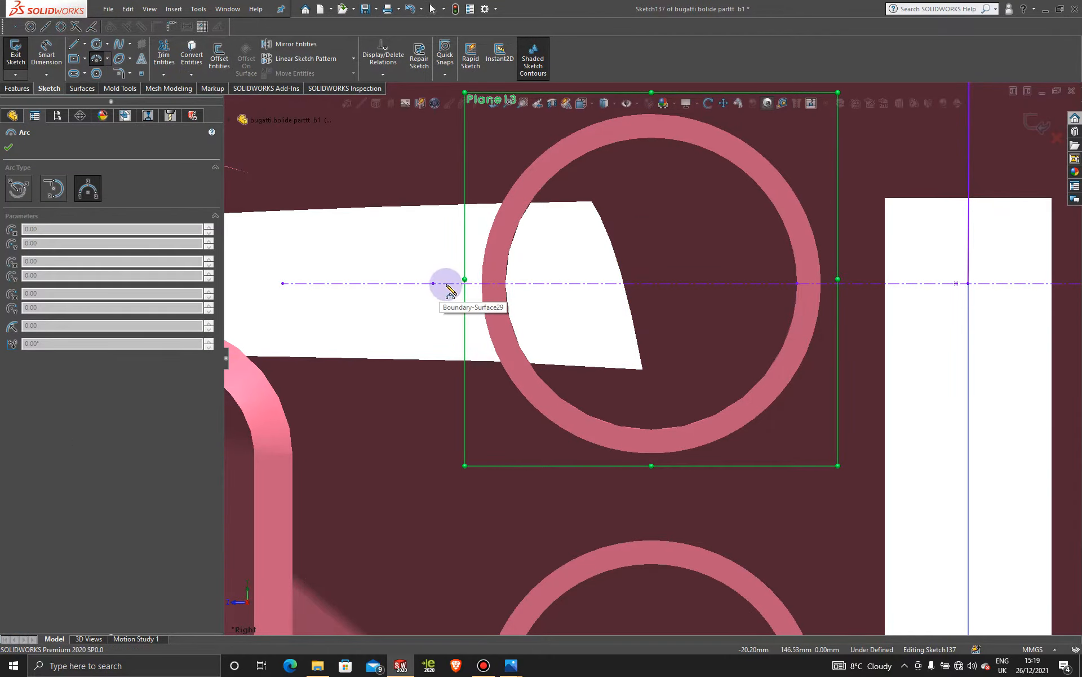
scroll(454, 288, down, 2)
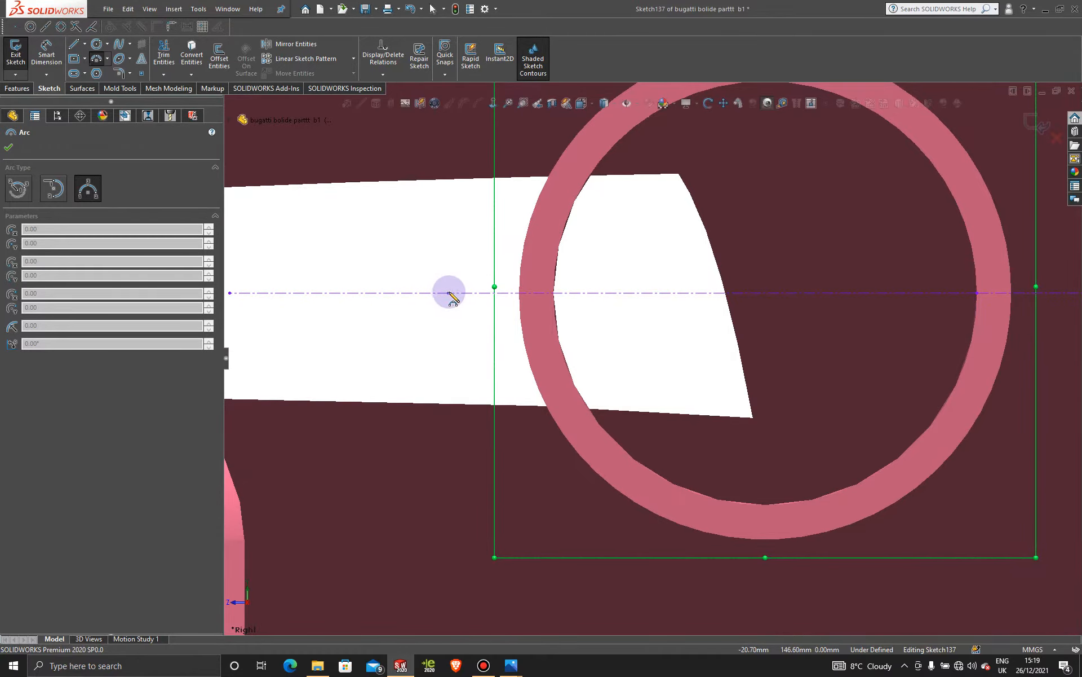
scroll(505, 281, up, 5)
scroll(597, 379, down, 3)
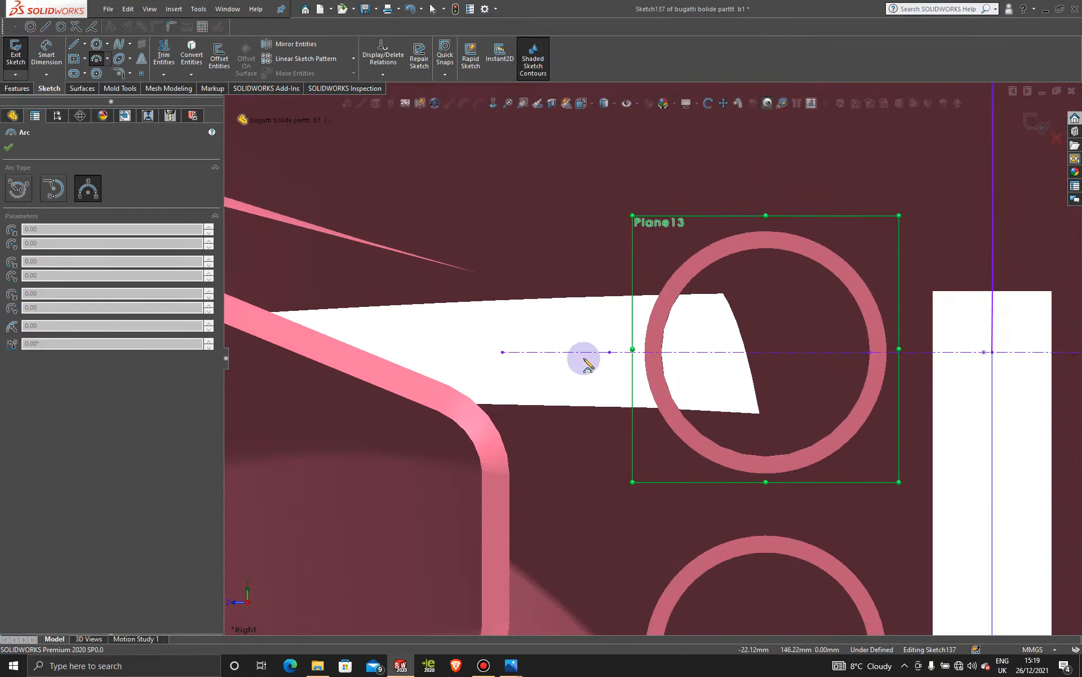
scroll(633, 370, down, 2)
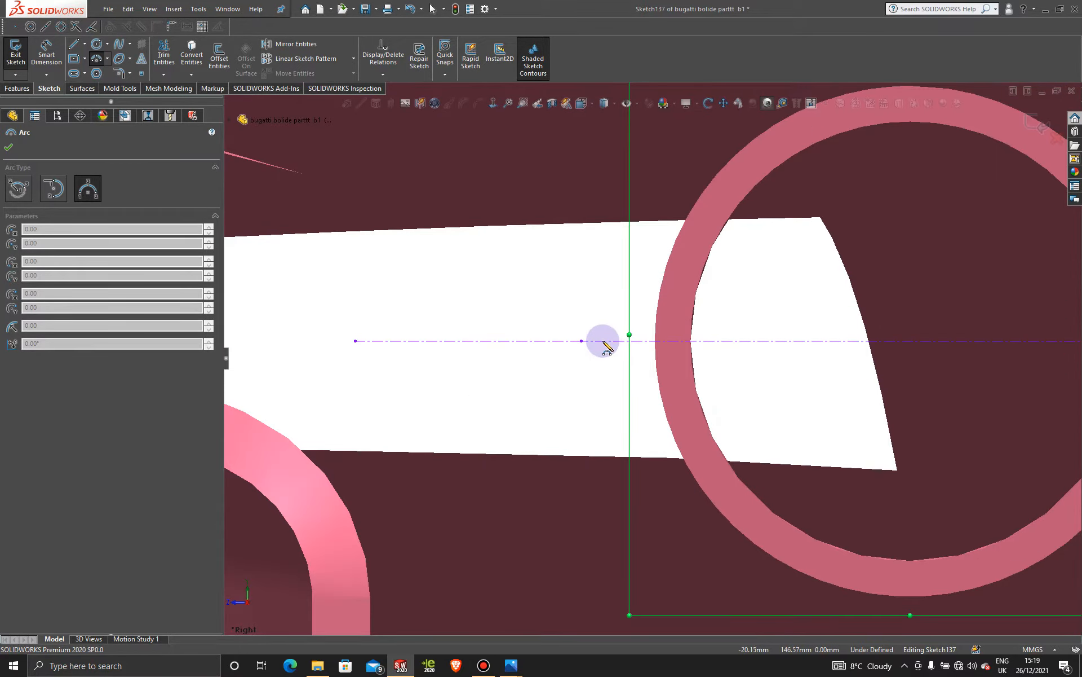
scroll(755, 353, up, 4)
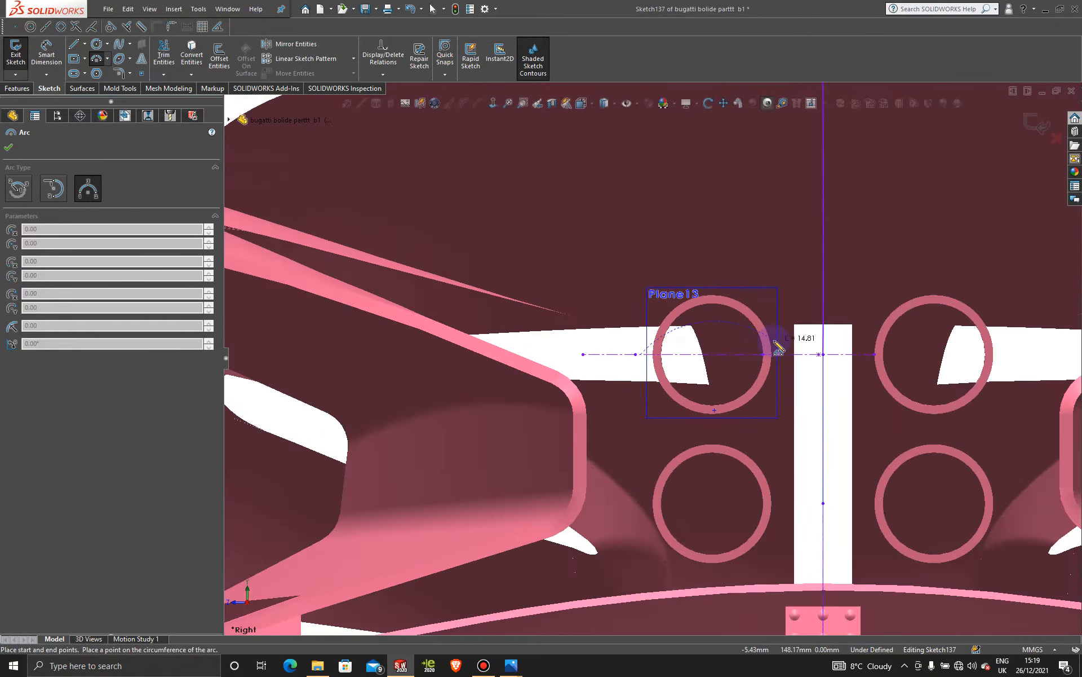
scroll(779, 348, down, 2)
scroll(768, 383, down, 1)
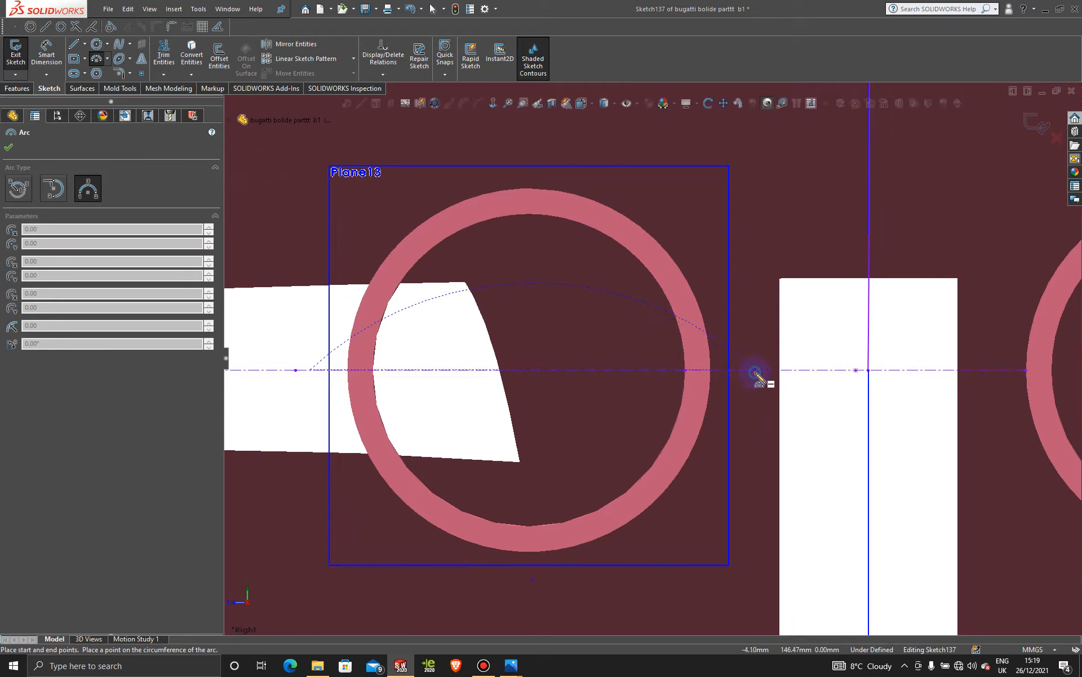
click(755, 371)
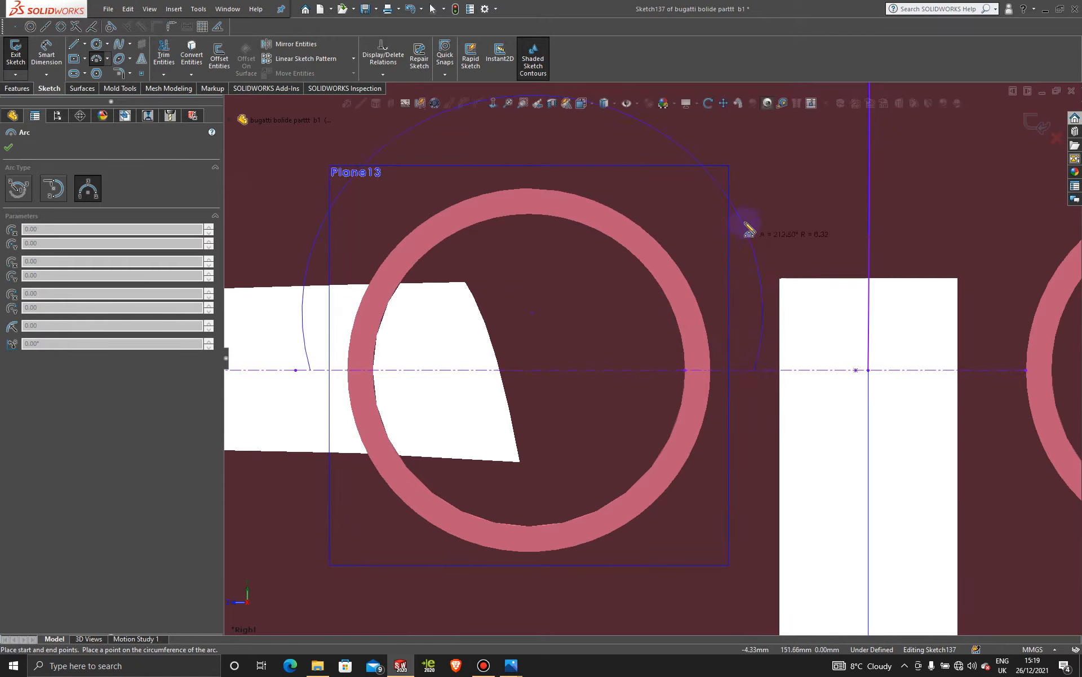
click(657, 190)
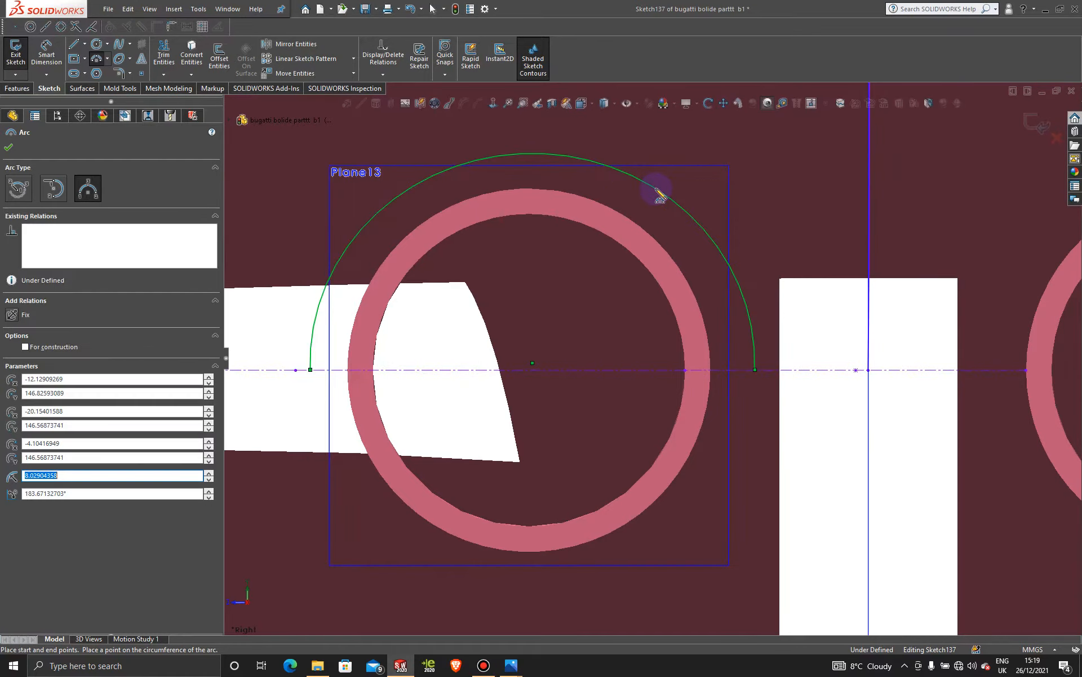
key(Escape)
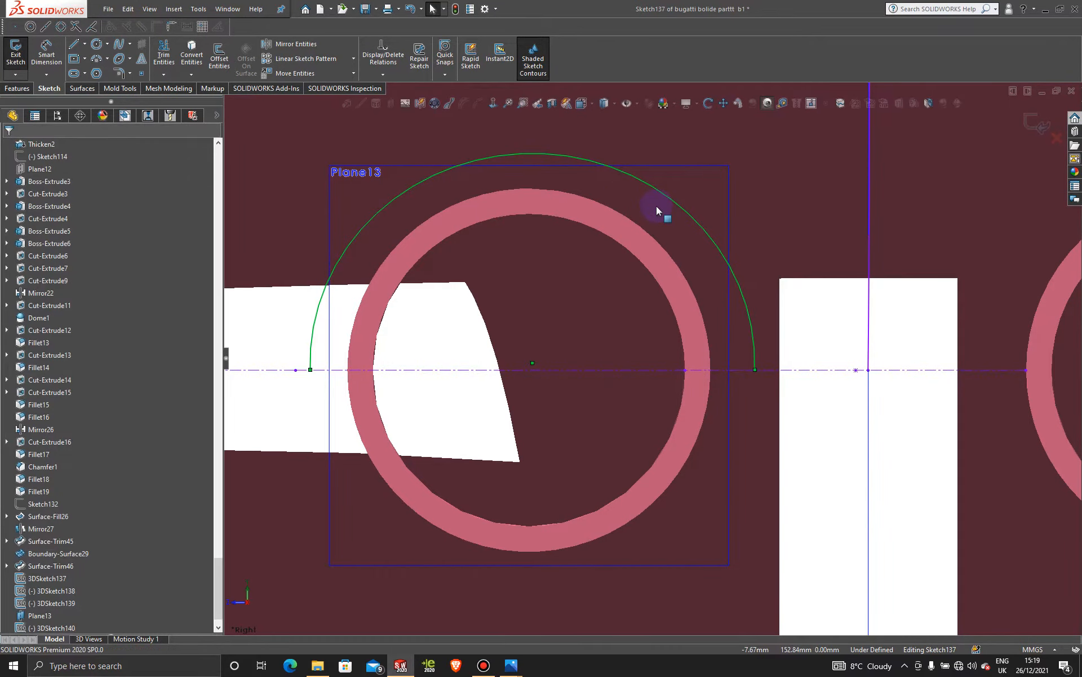
- Examine how the new arc sits around the upper exhaust pipe's end from the rear and from an angled view
scroll(530, 338, up, 4)
scroll(558, 395, up, 5)
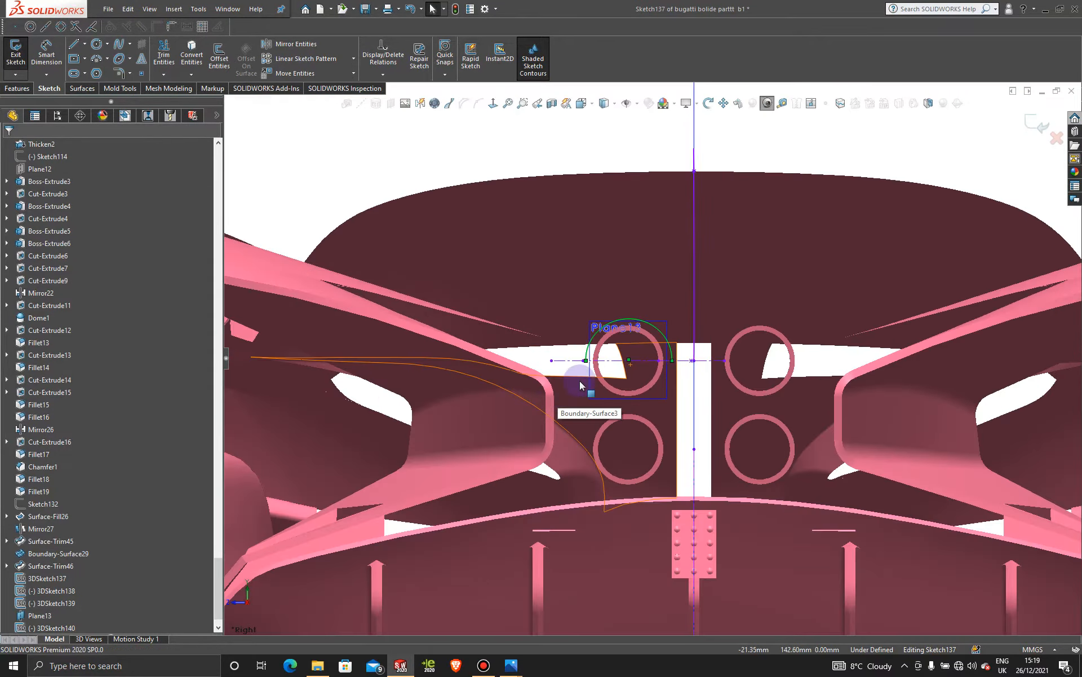
mouse_move(581, 367)
middle_down()
mouse_move(598, 375)
mouse_move(589, 385)
middle_up()
scroll(802, 440, up, 4)
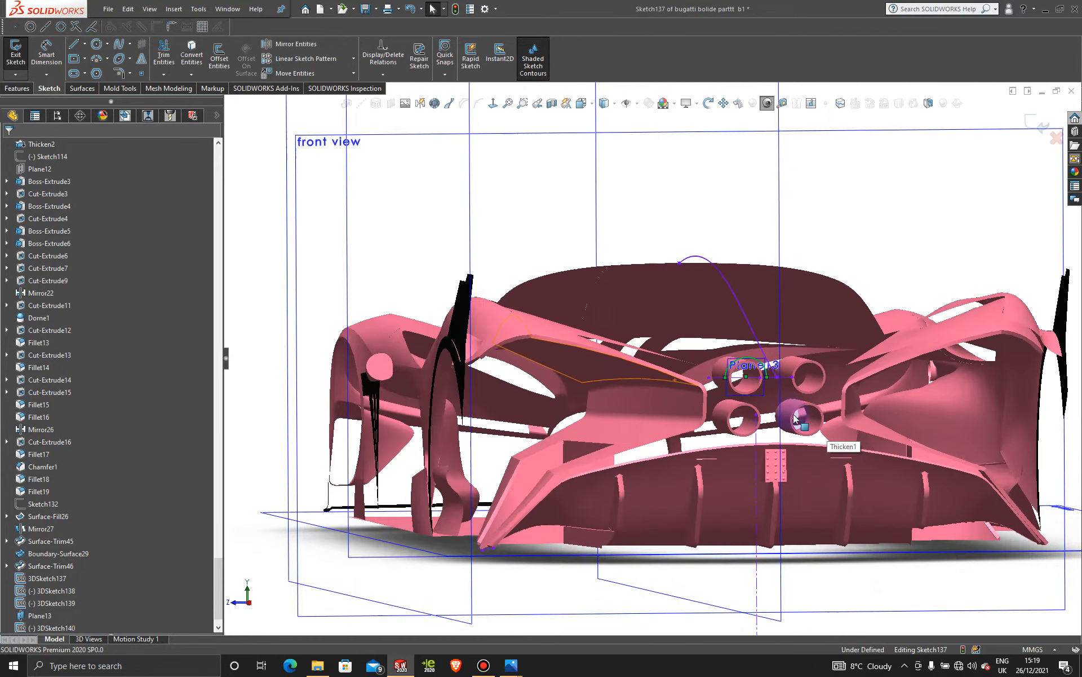
scroll(797, 416, down, 5)
middle_drag(662, 334, 764, 454)
drag(744, 472, 697, 432)
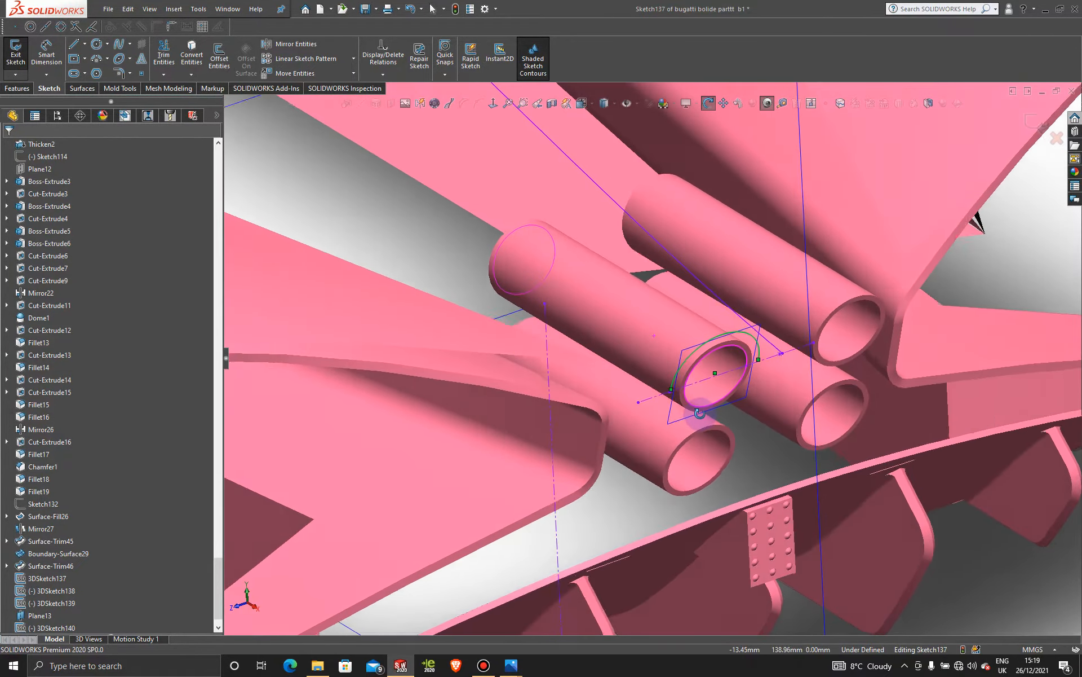
key(Escape)
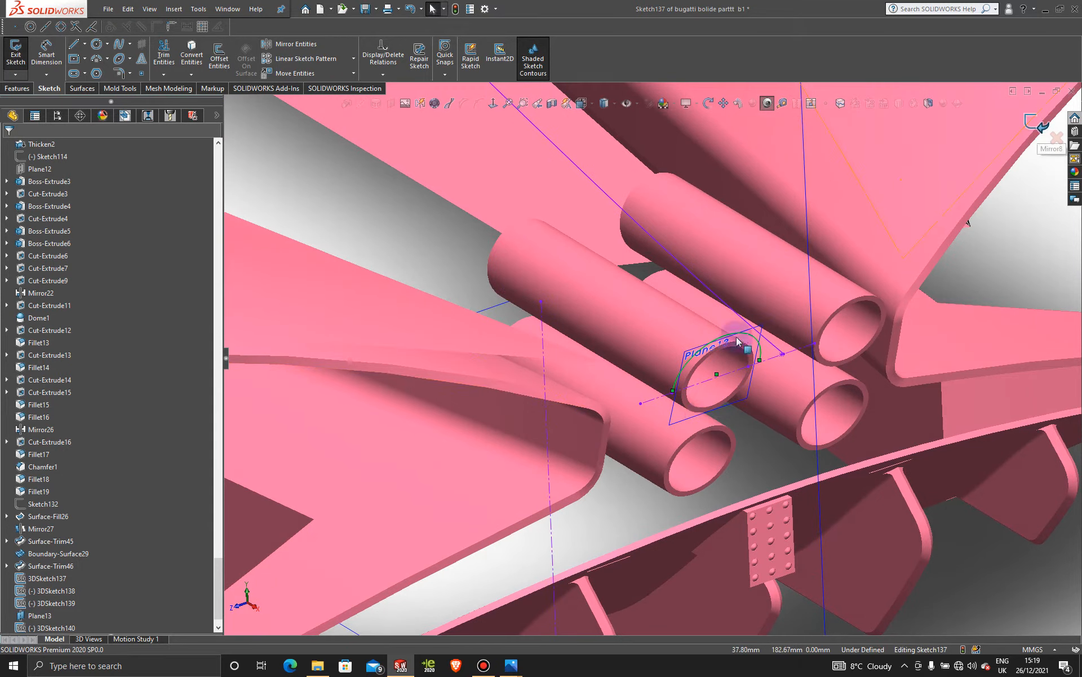
scroll(695, 380, down, 8)
scroll(629, 417, up, 10)
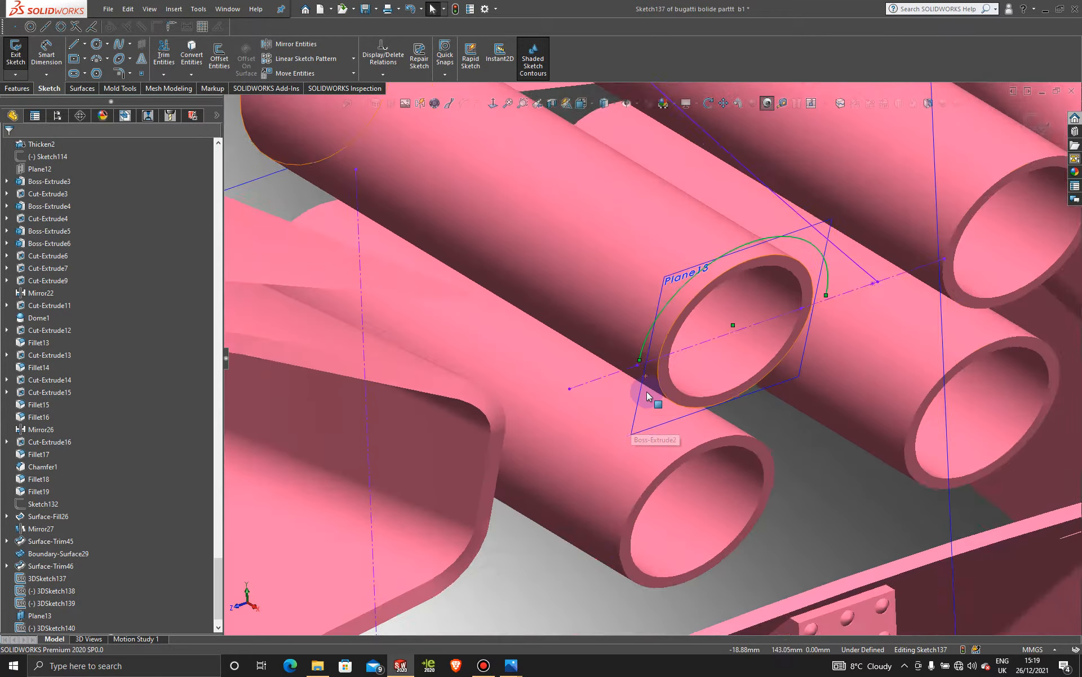
- Close the arc sketch and open a new 3D sketch with the Centerline tool
click(1040, 119)
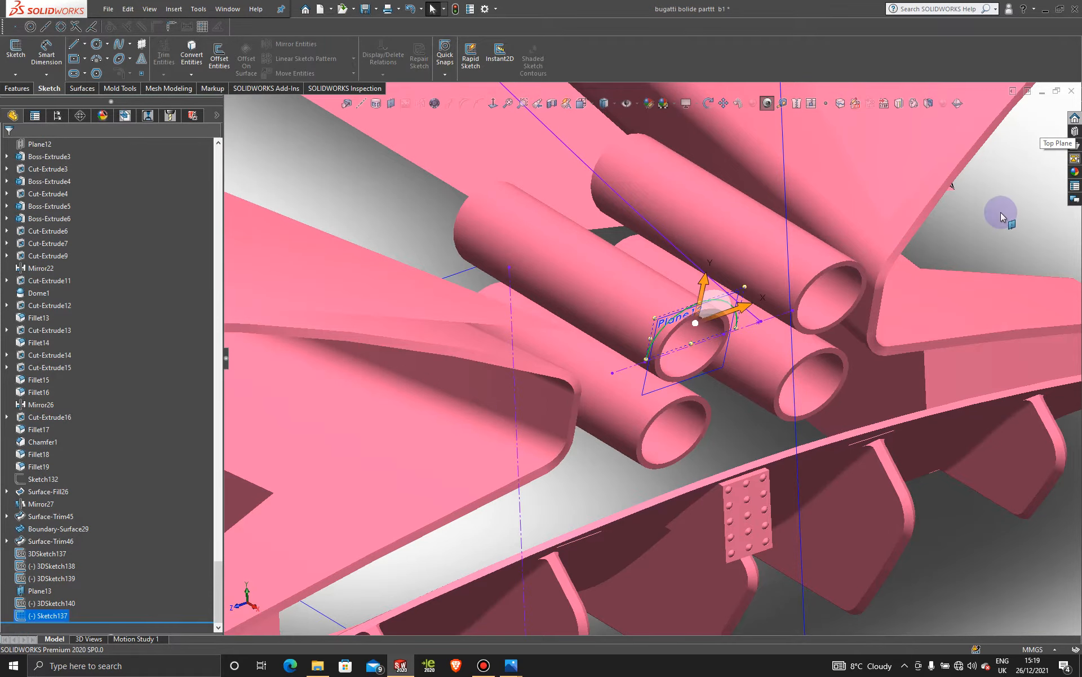
click(15, 75)
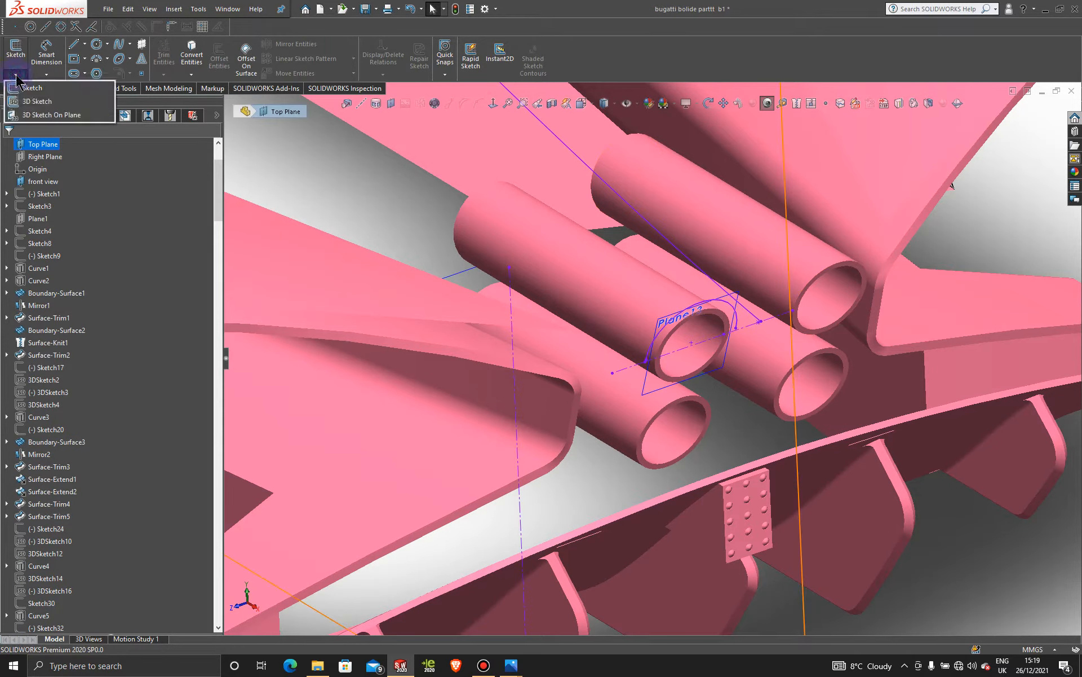
click(34, 105)
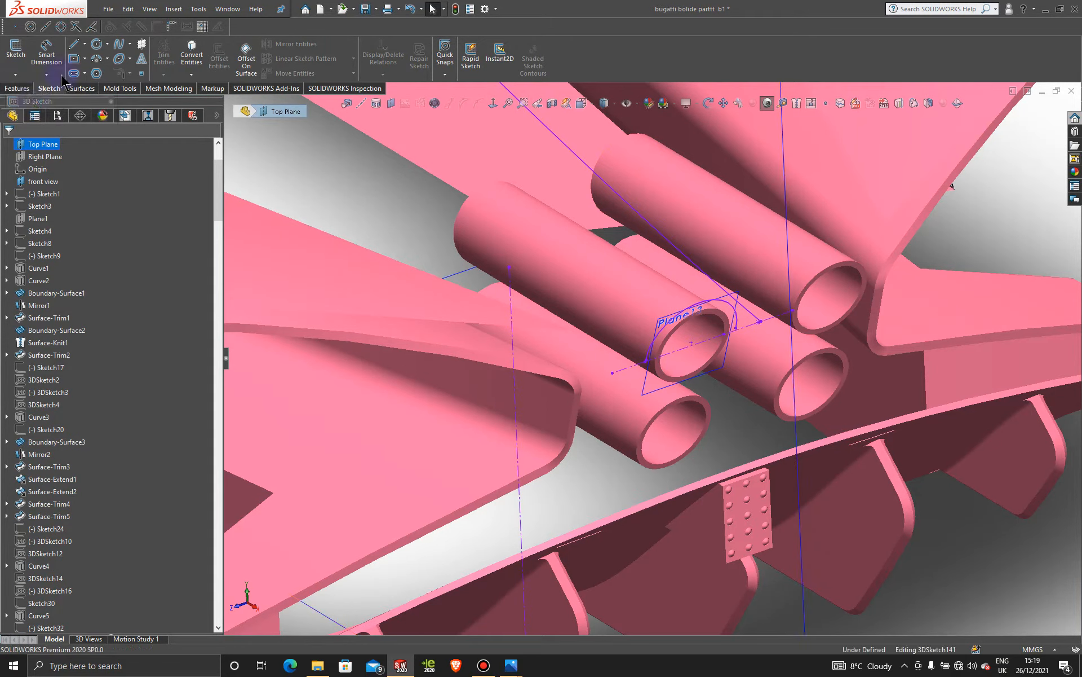
click(85, 43)
click(96, 71)
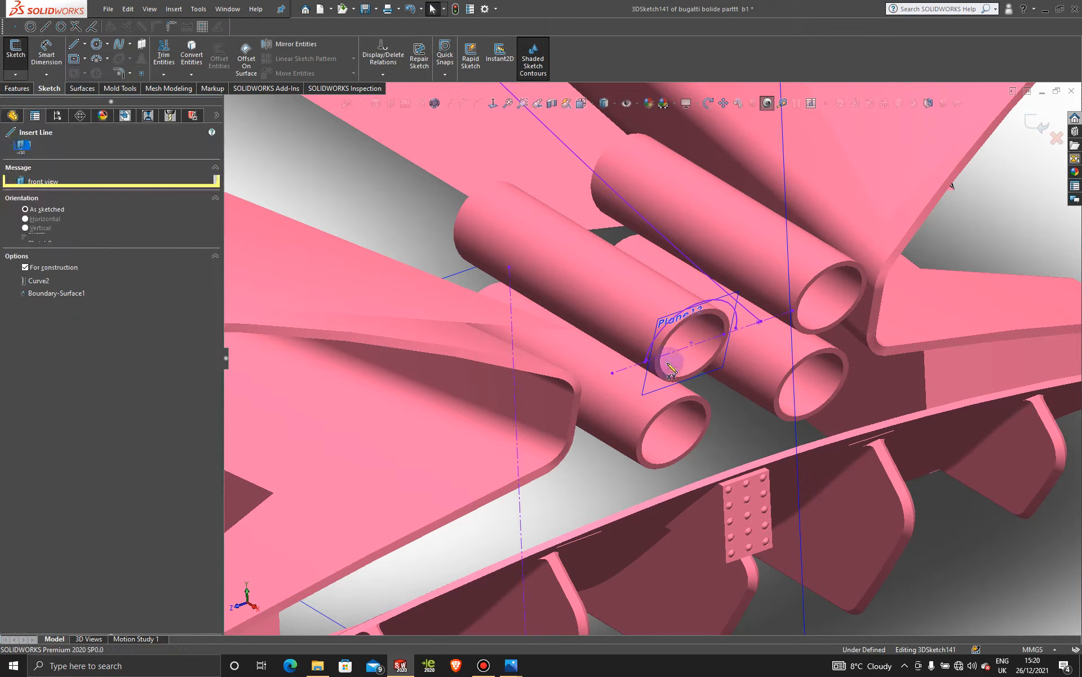
- Draw a construction line about 86 mm long from the arc's lower end forward along the exhaust pipe's direction, and close the 3D sketch
scroll(671, 369, down, 10)
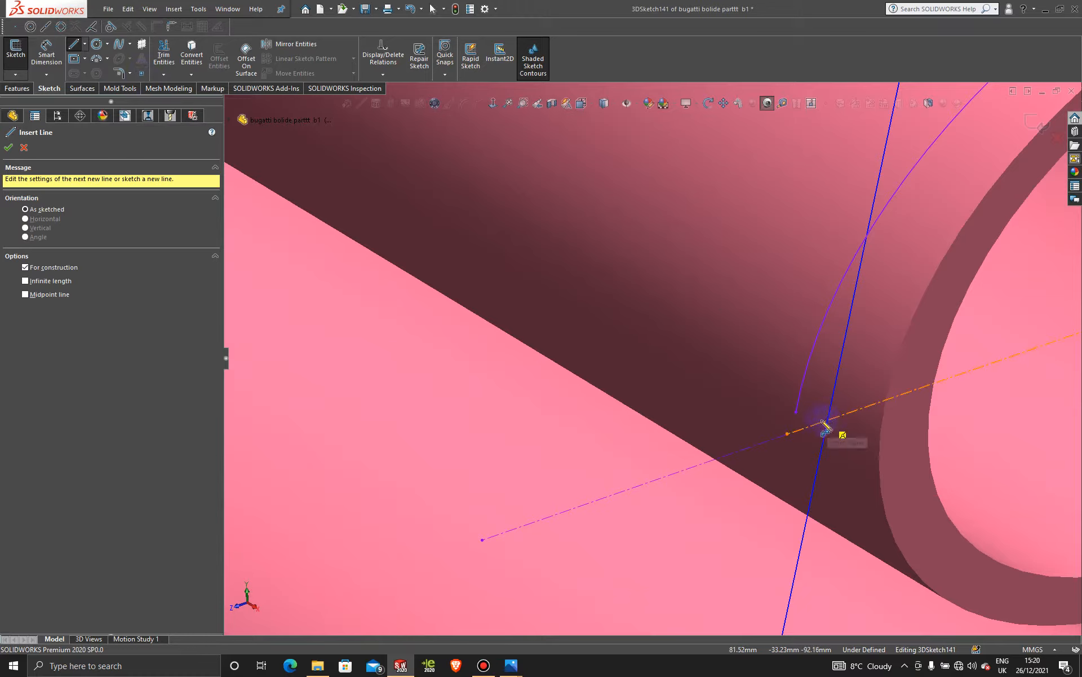
click(797, 412)
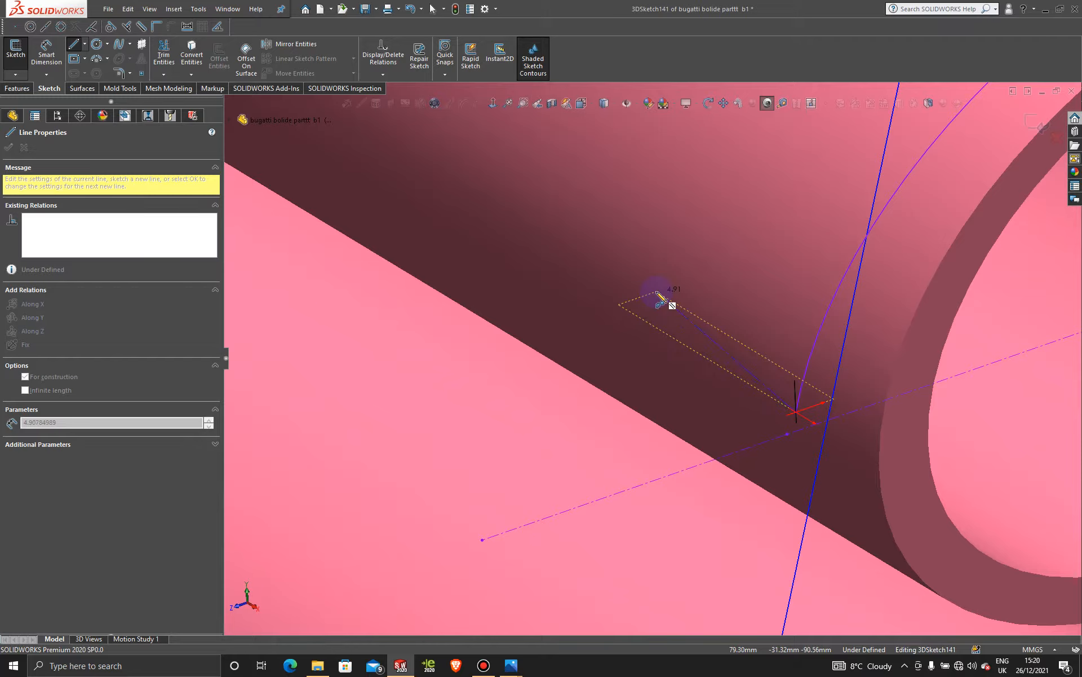
key(Tab)
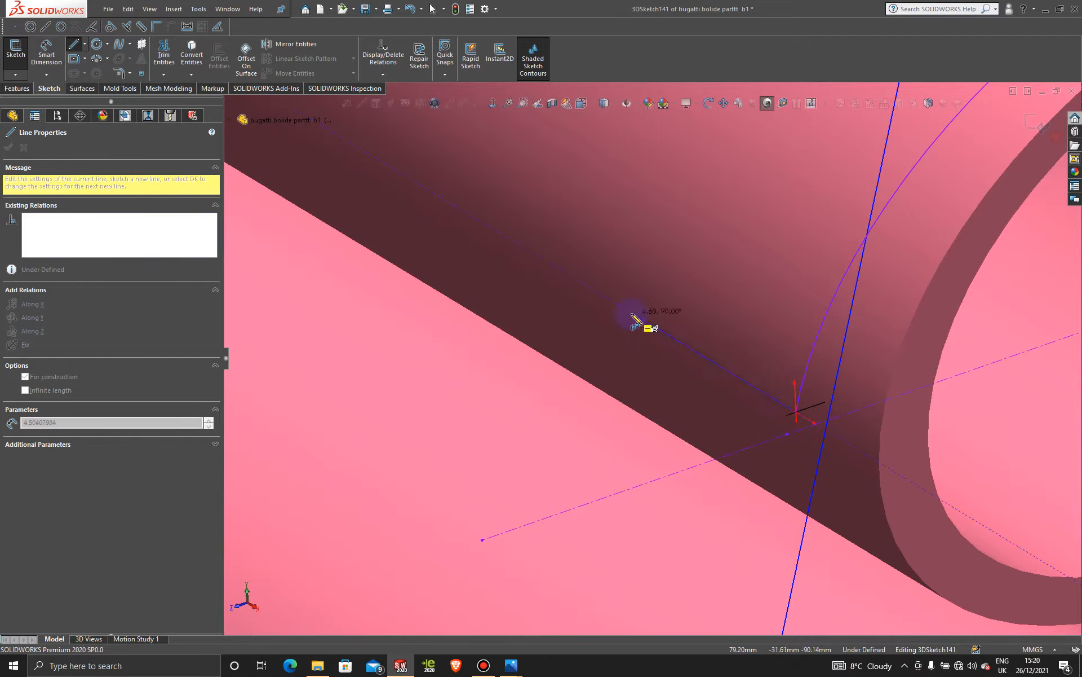
scroll(636, 322, up, 6)
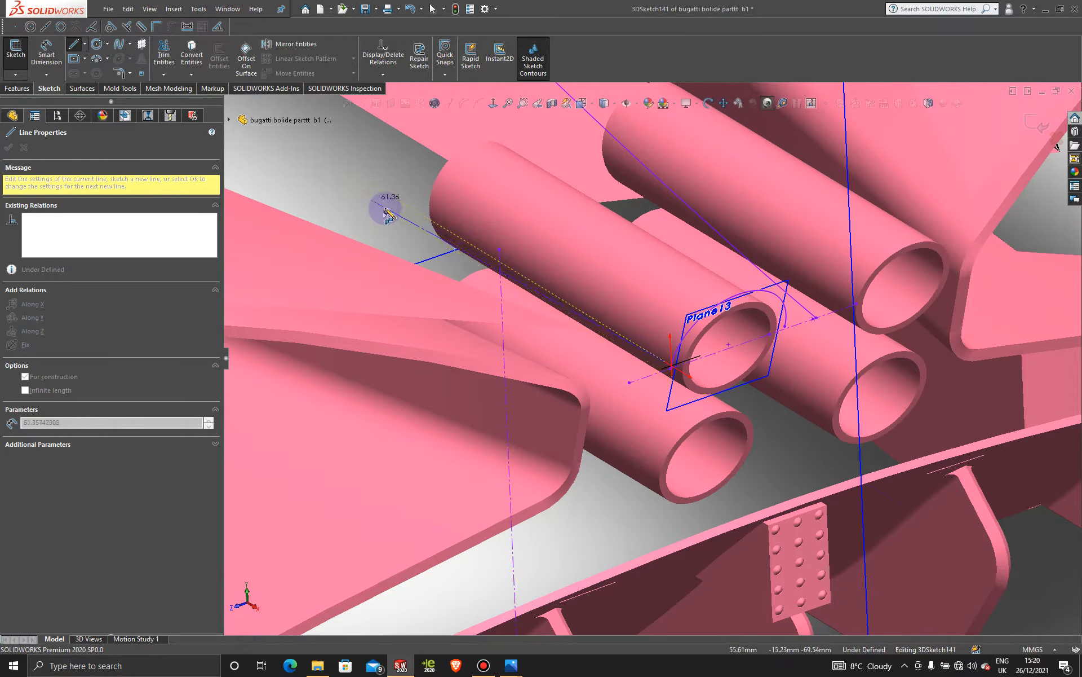
scroll(429, 205, up, 4)
scroll(481, 314, down, 5)
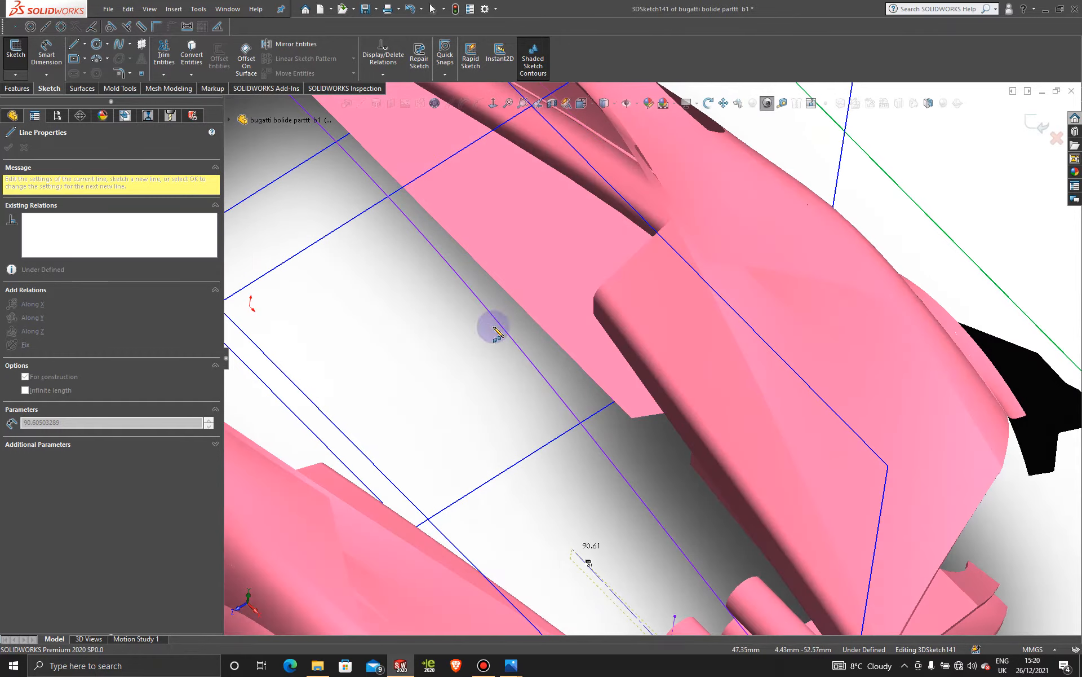
scroll(640, 442, up, 3)
scroll(616, 471, down, 5)
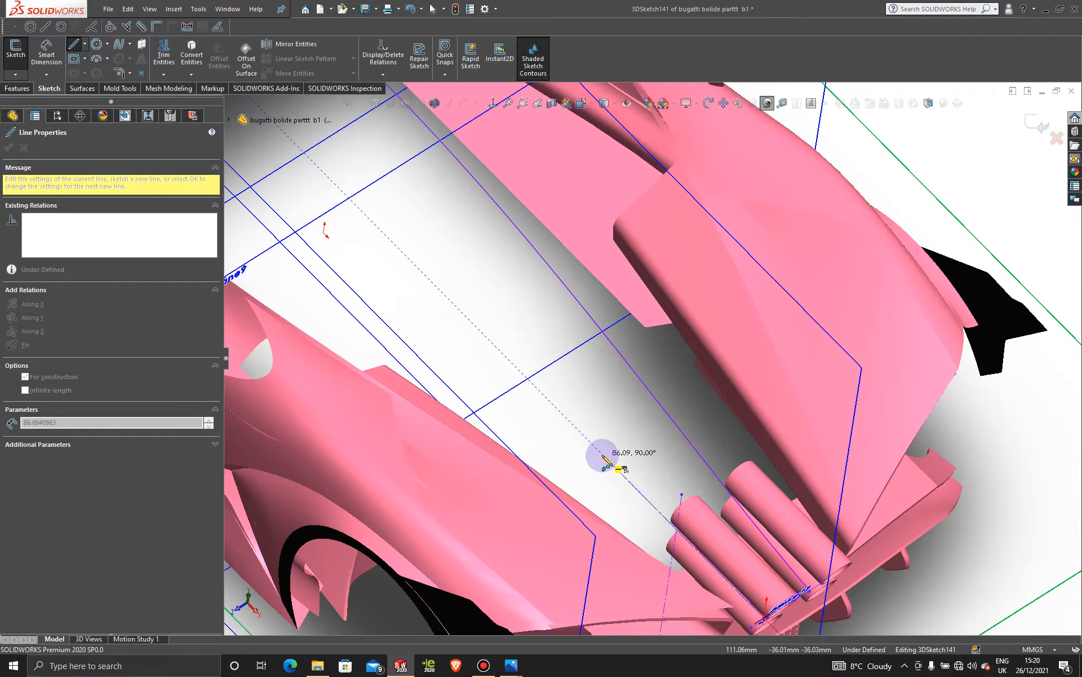
click(603, 455)
key(Escape)
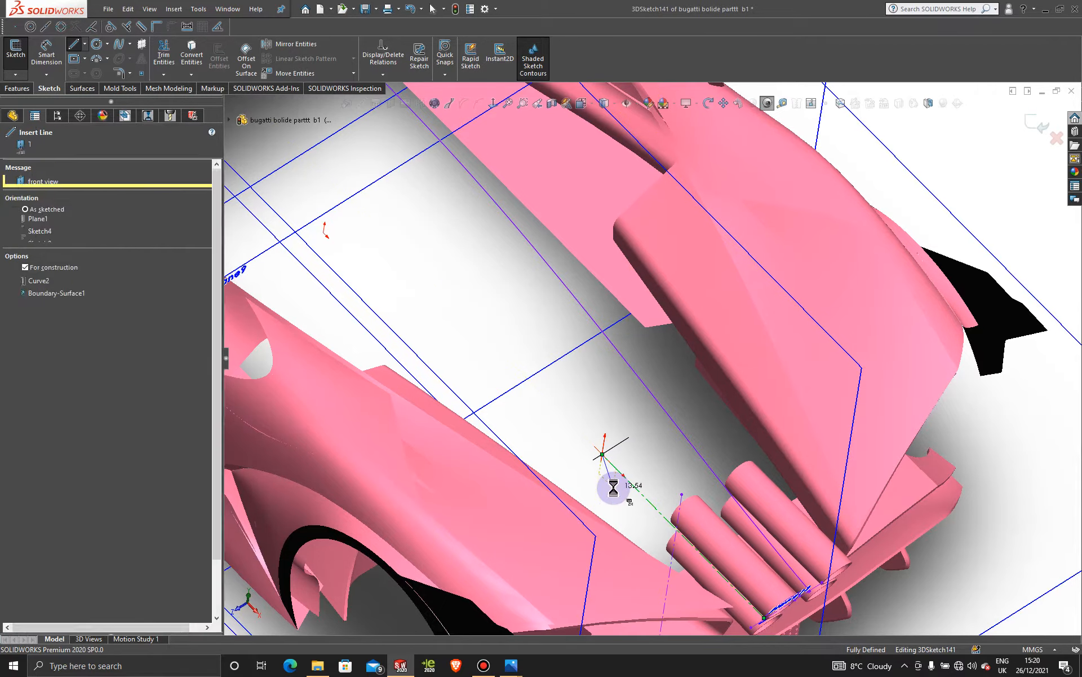
key(Escape)
scroll(631, 519, up, 3)
mouse_move(632, 522)
middle_down()
mouse_move(612, 450)
mouse_move(629, 427)
mouse_move(623, 458)
middle_up()
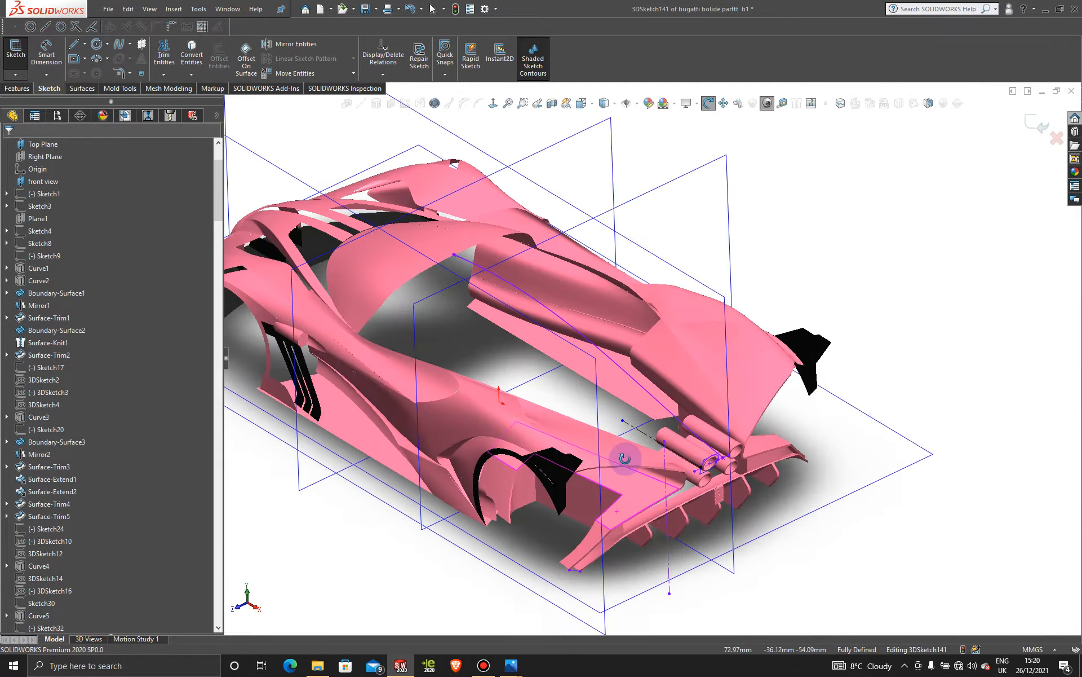
scroll(651, 434, down, 4)
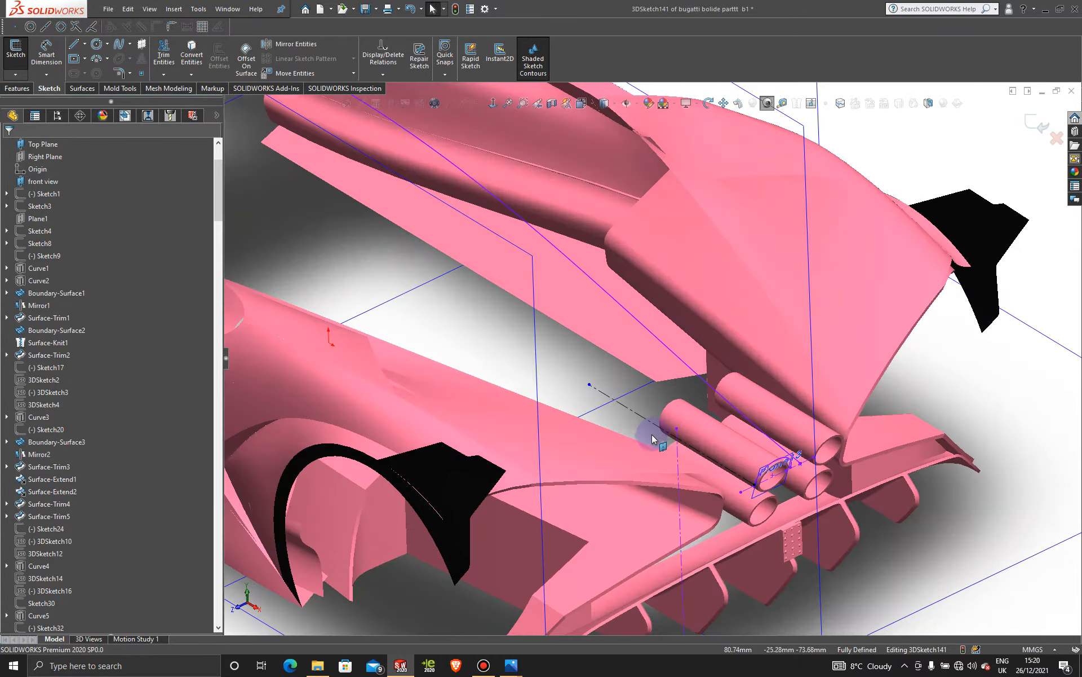
click(1037, 124)
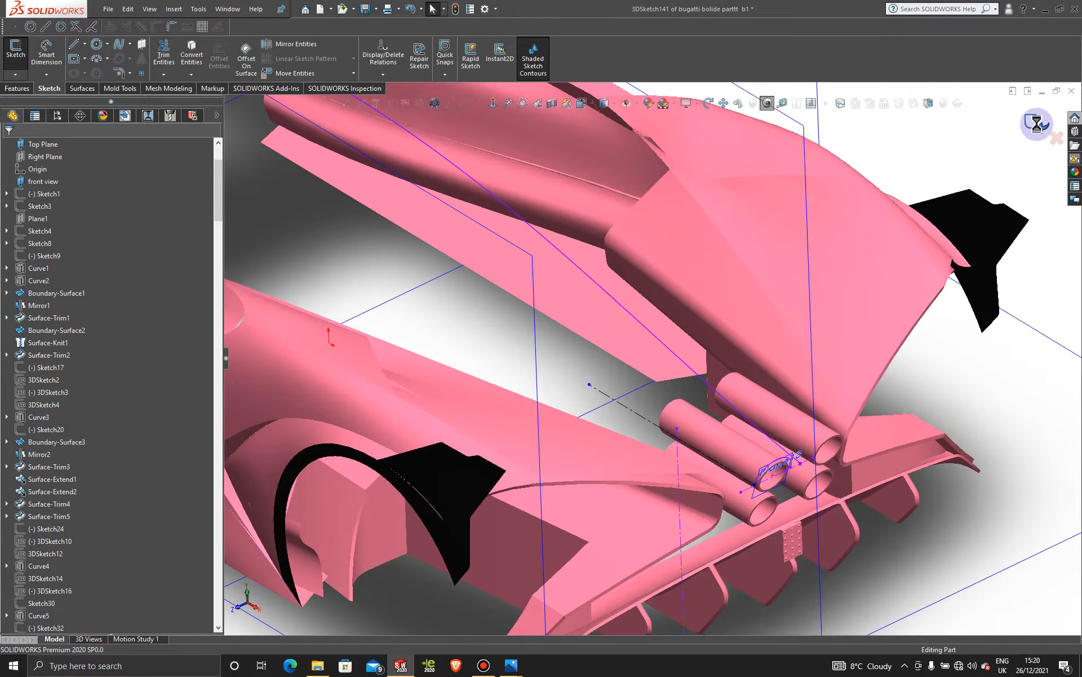
click(987, 149)
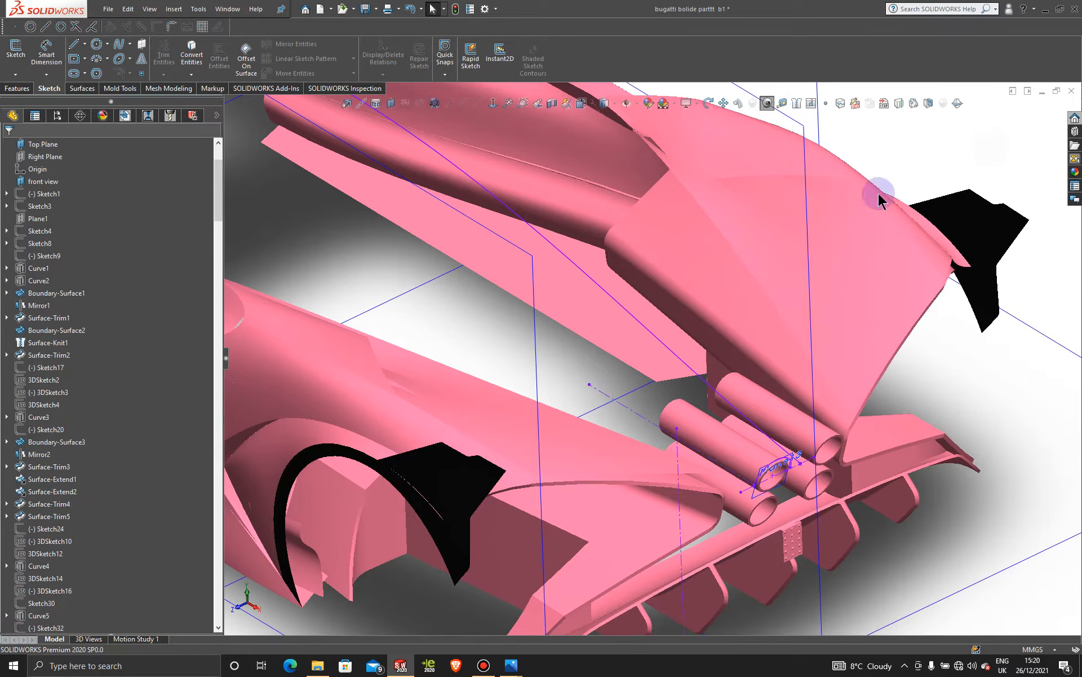
- Create a reference plane perpendicular to the new construction line and coincident with its forward endpoint
click(392, 106)
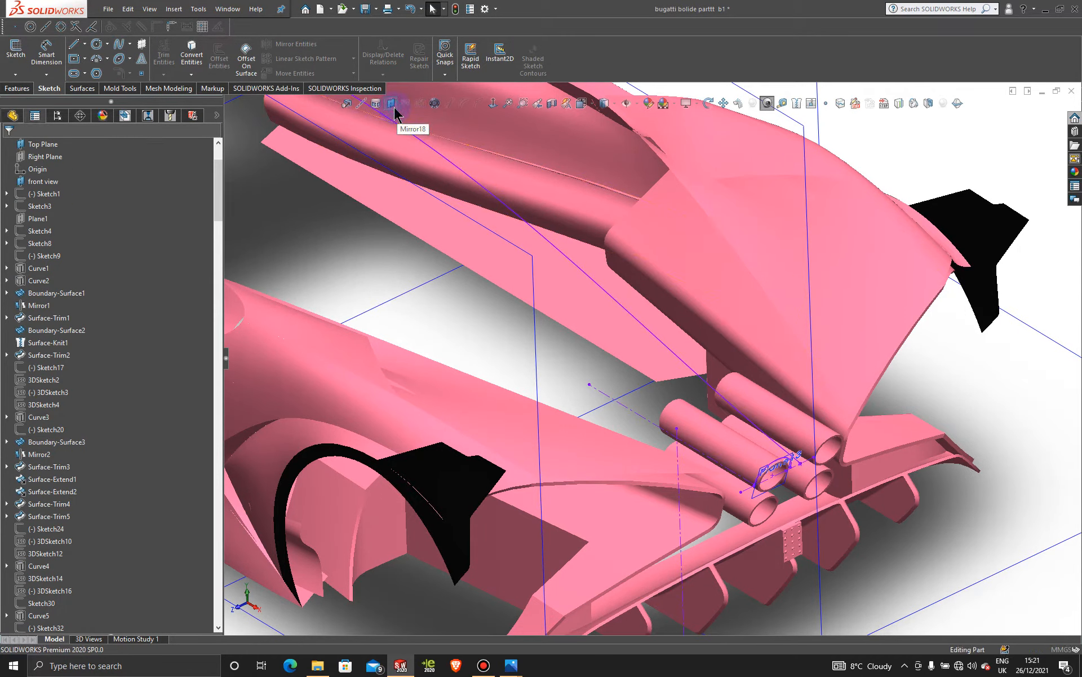
click(623, 405)
click(591, 385)
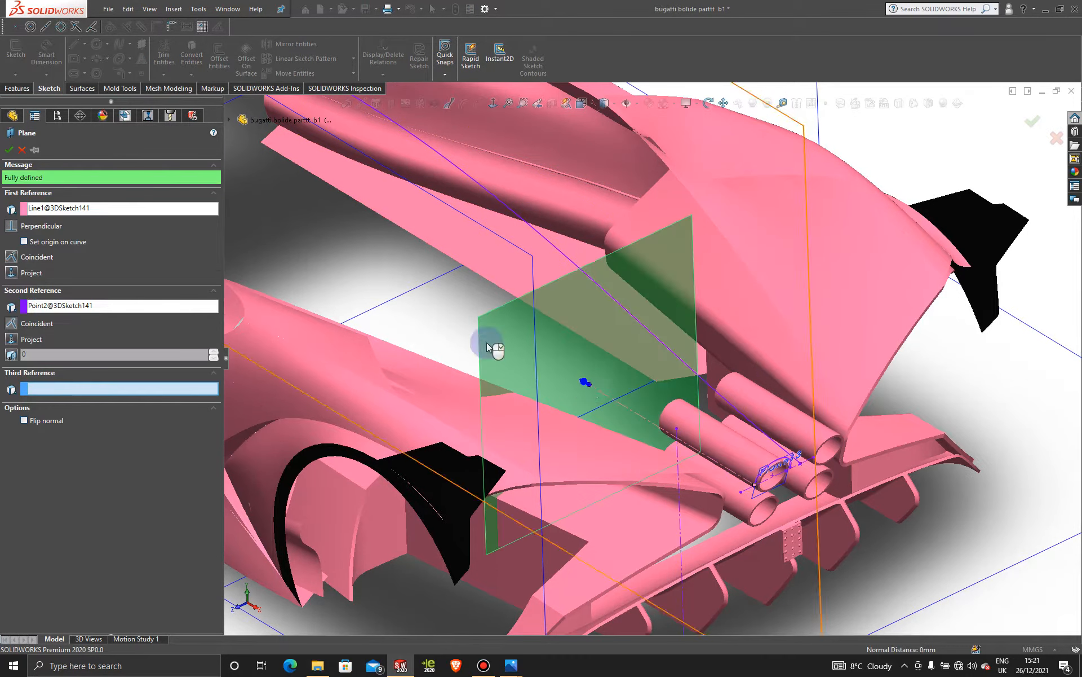
click(8, 150)
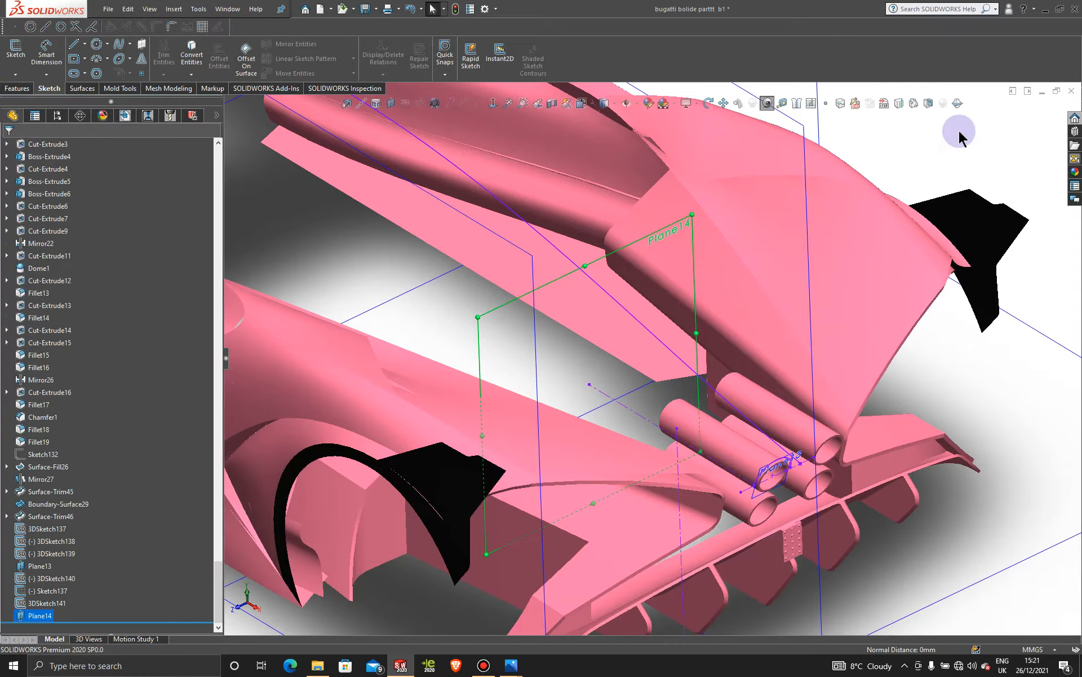
- Start a sketch on Plane14 and convert the arc over the exhaust pipe's end into it
click(520, 303)
click(558, 269)
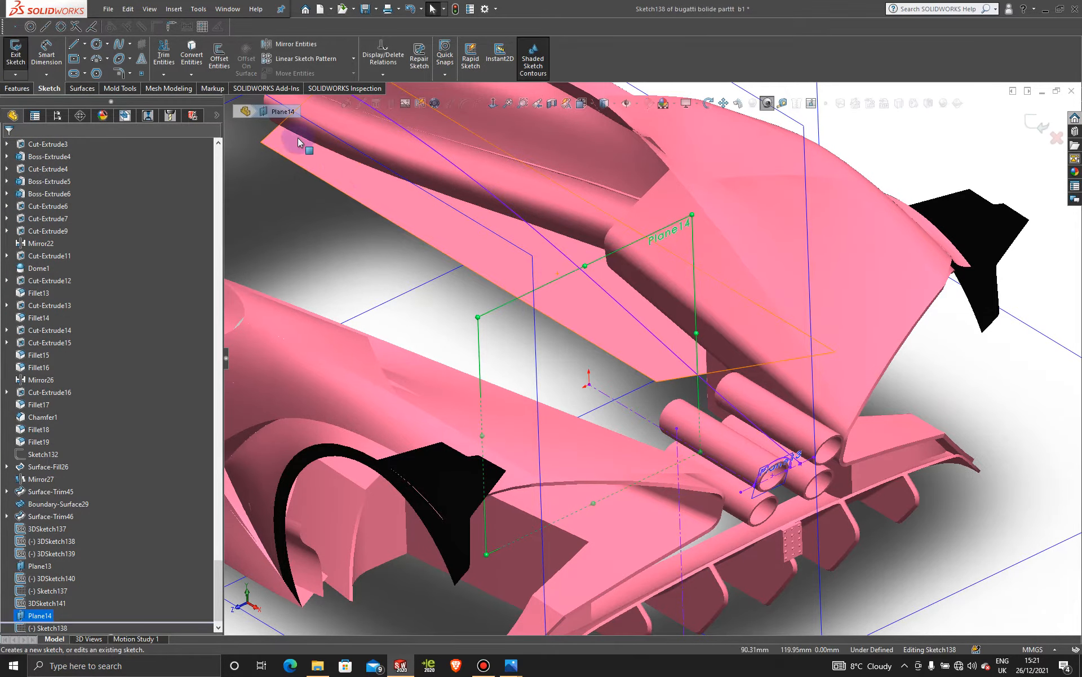
click(195, 59)
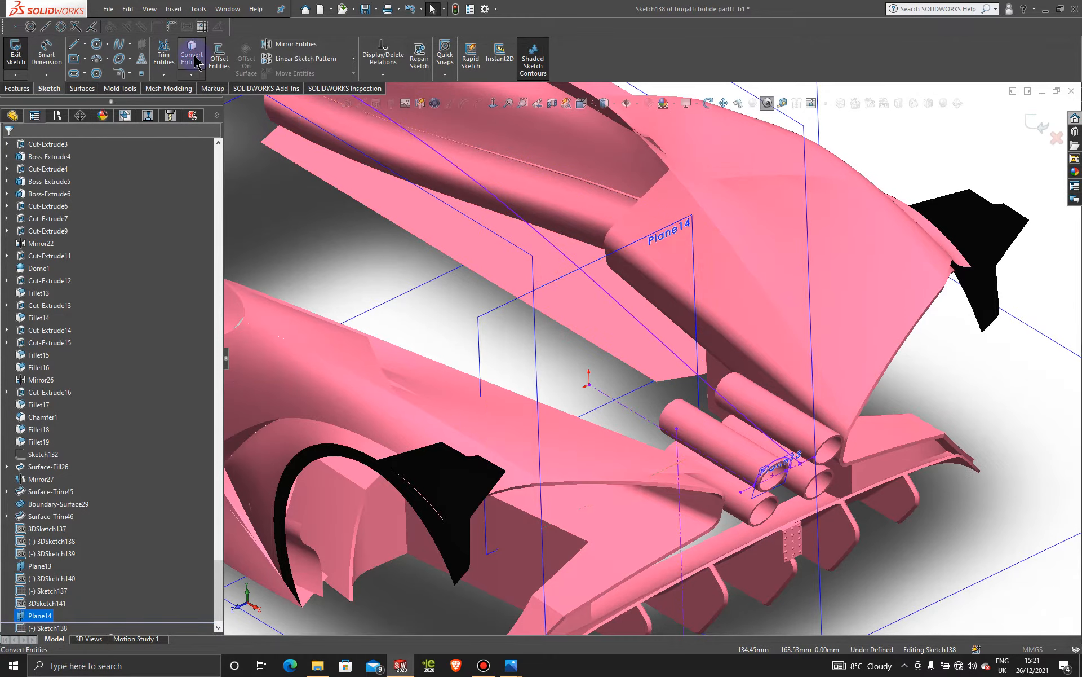
scroll(688, 388, down, 5)
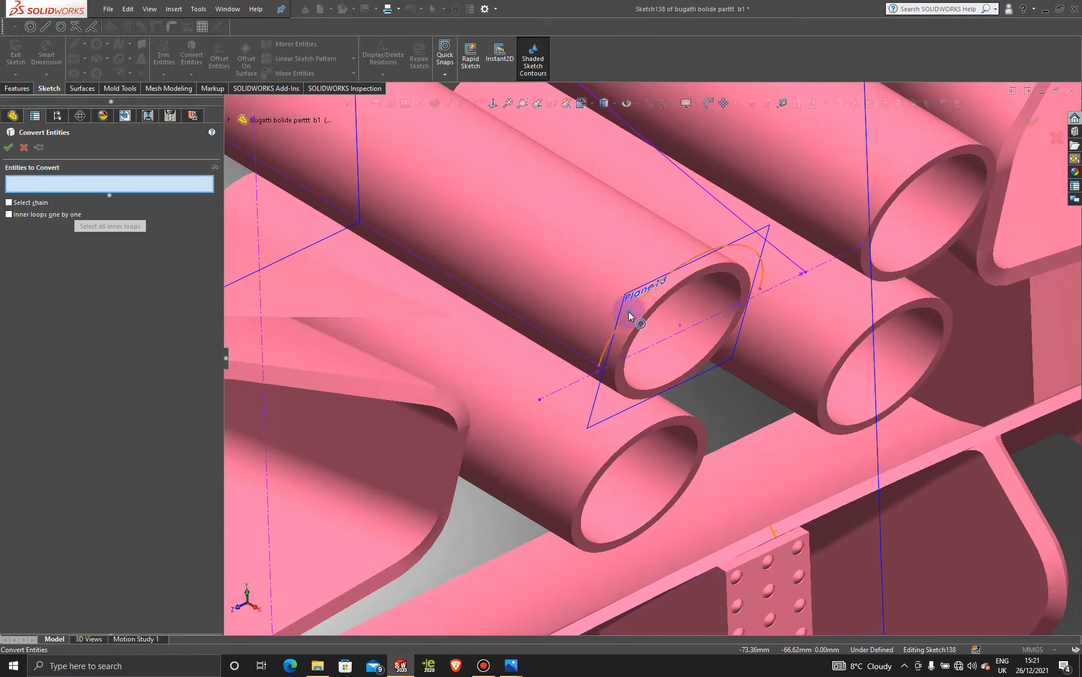
click(630, 312)
scroll(571, 277, up, 8)
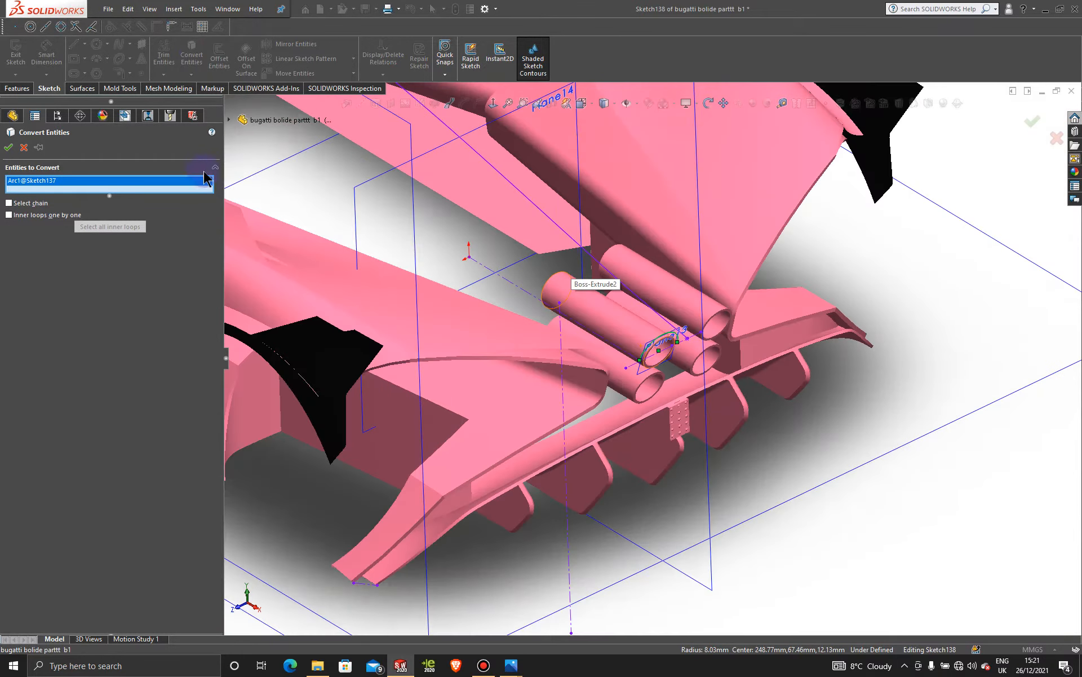
click(8, 147)
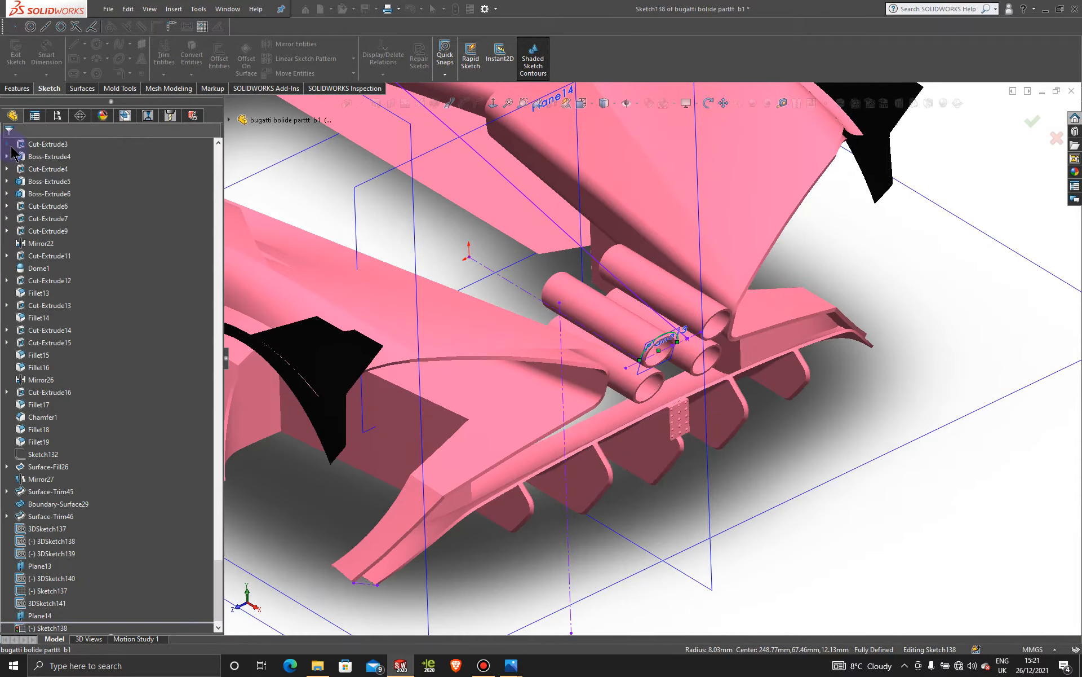
click(885, 314)
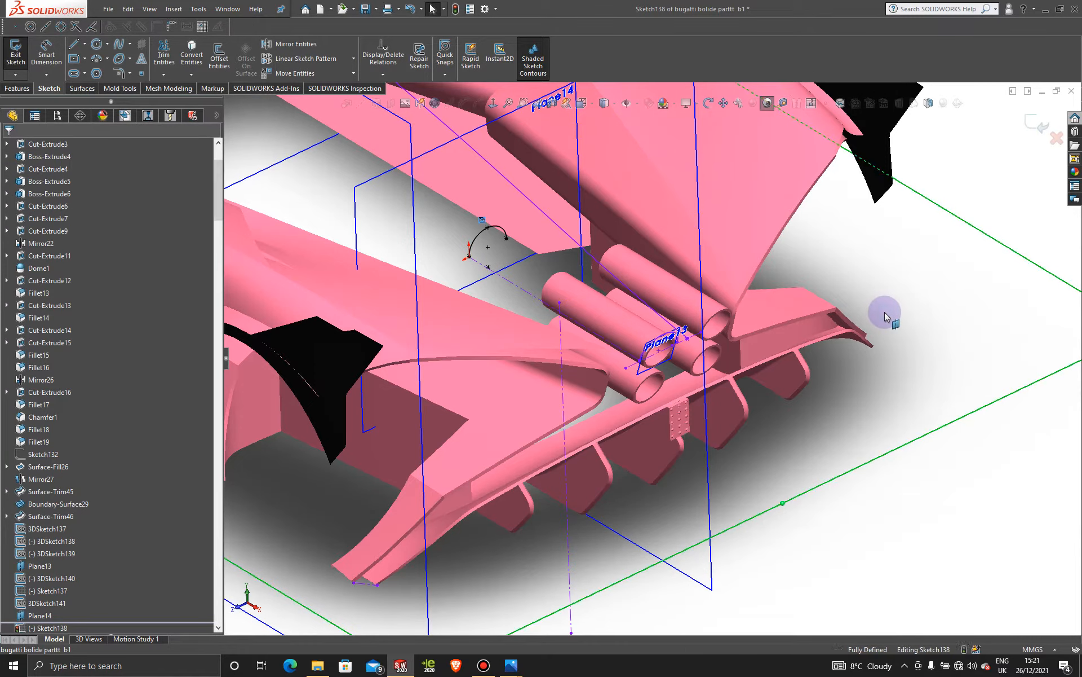
scroll(887, 314, up, 3)
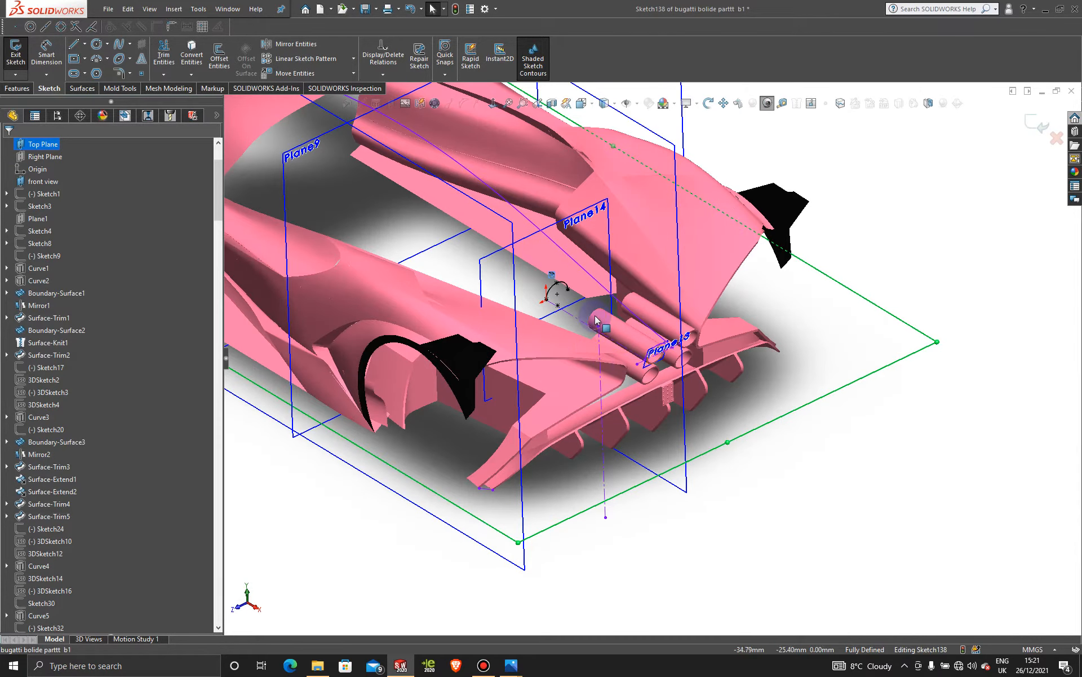
scroll(620, 361, down, 3)
scroll(586, 339, down, 3)
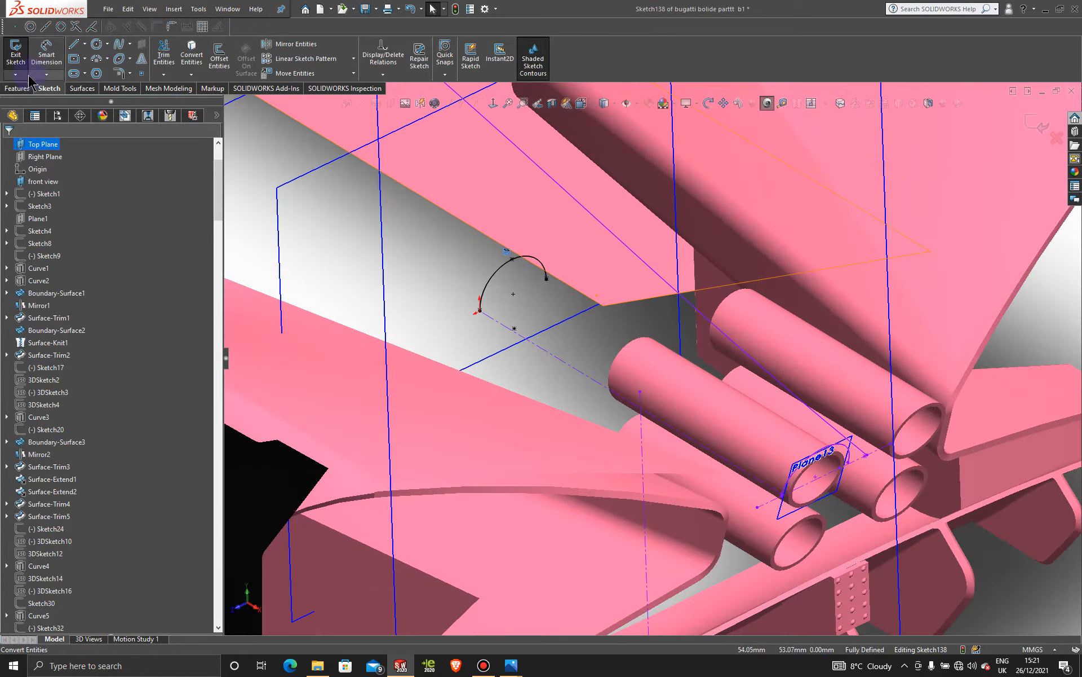
- Close the converted sketch and create a boundary surface between the Plane14 arc and the arc over the exhaust pipe's end
click(82, 89)
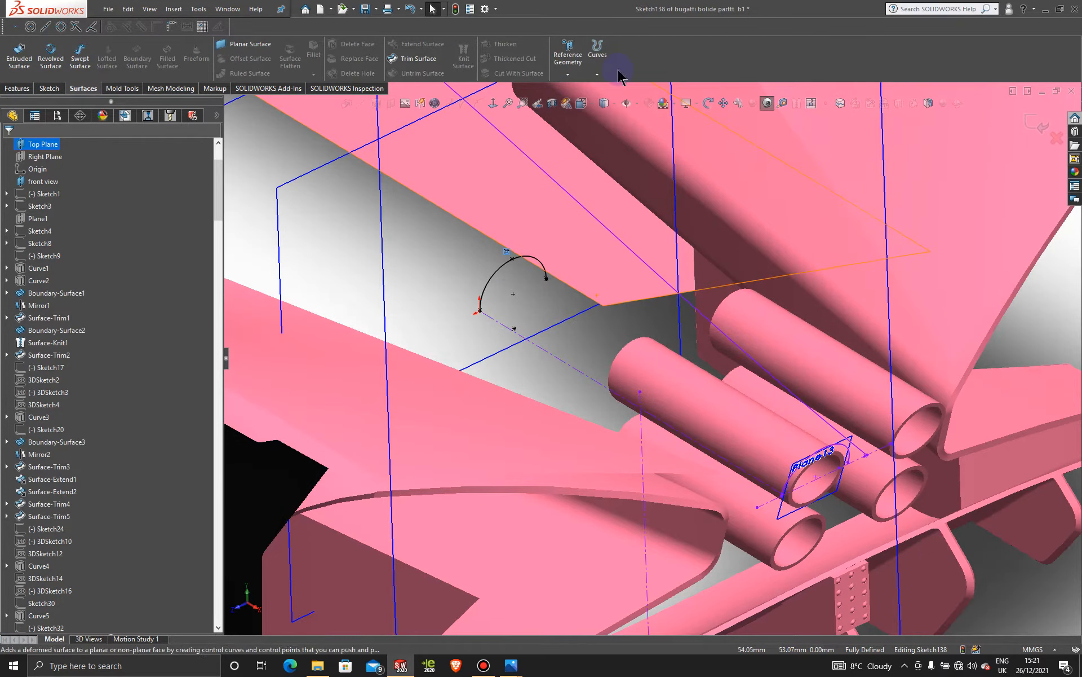
click(1036, 126)
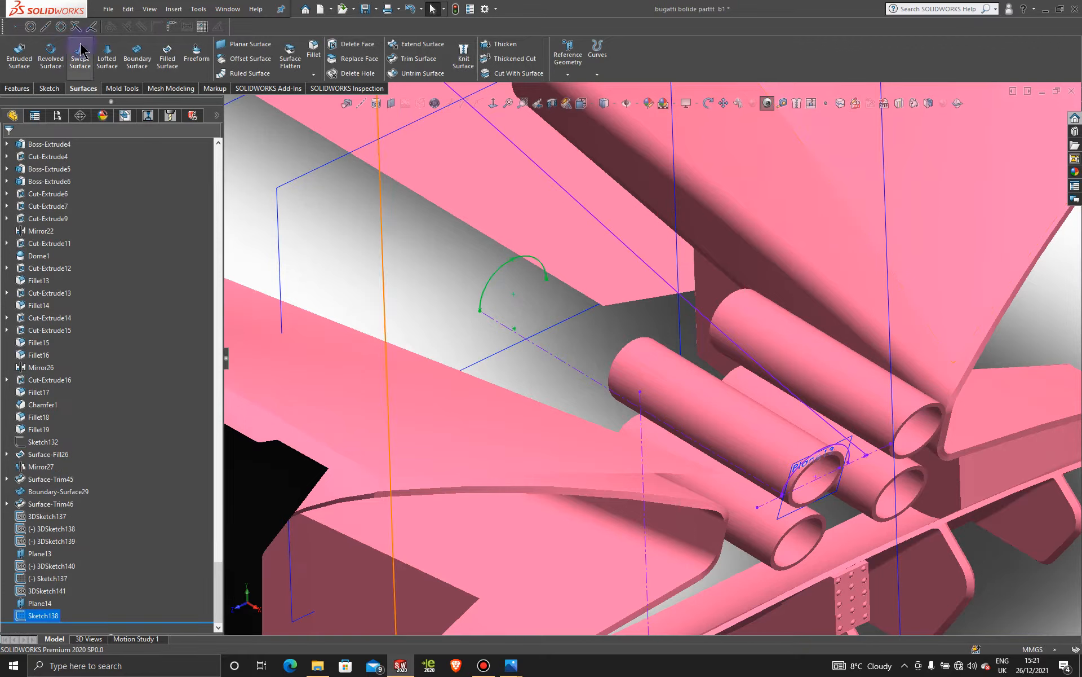
click(130, 59)
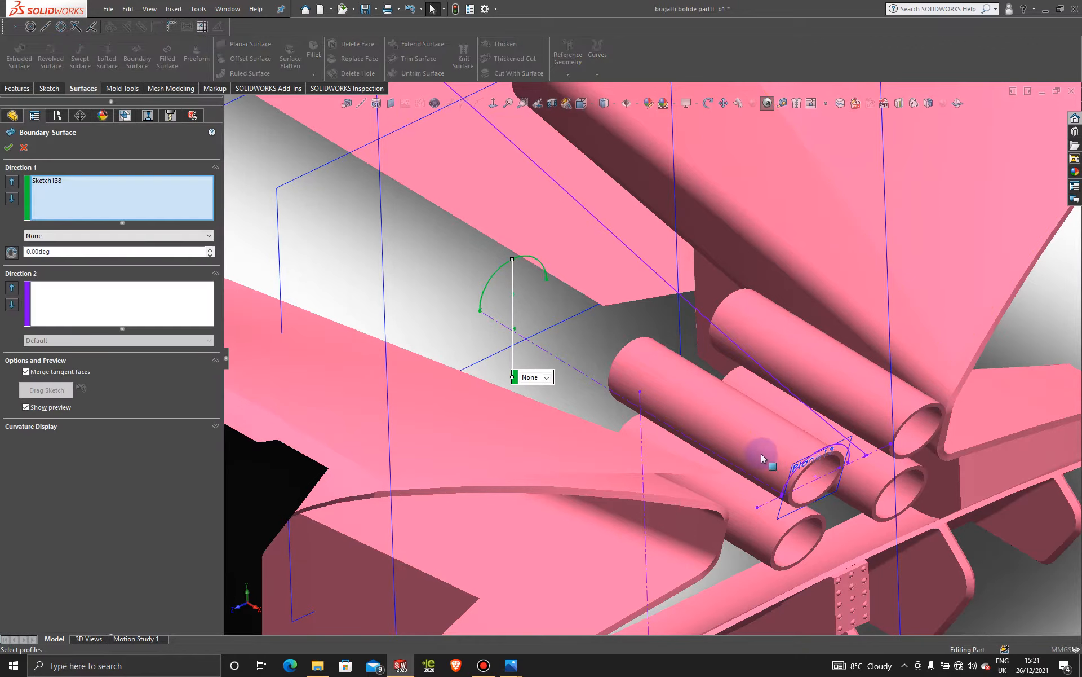
click(793, 476)
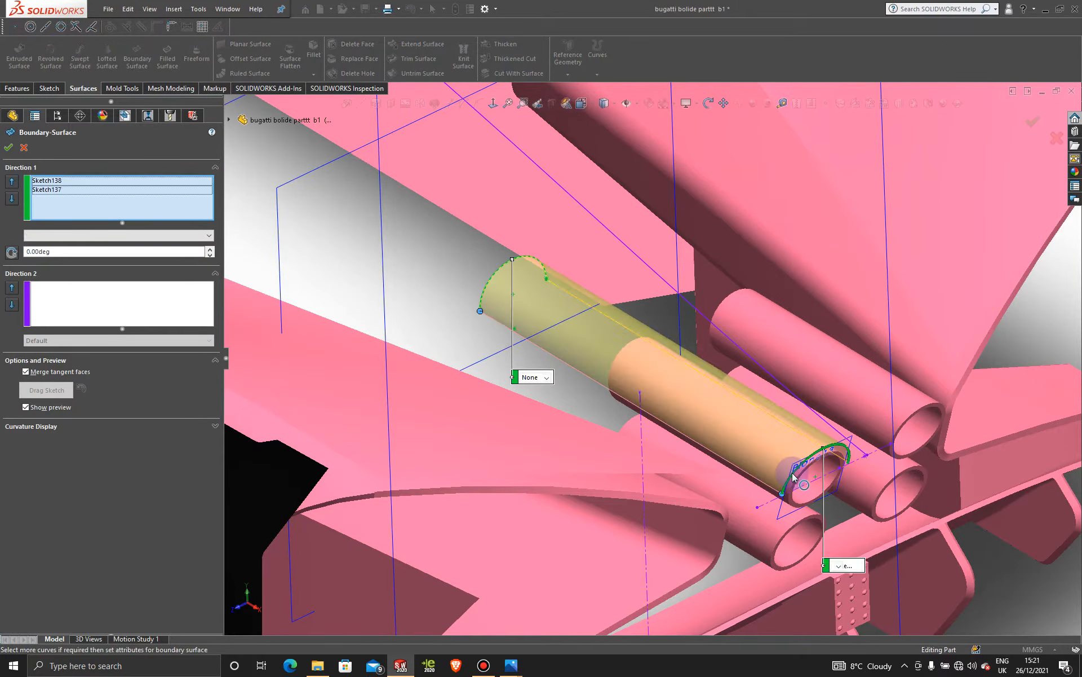
click(7, 148)
click(442, 266)
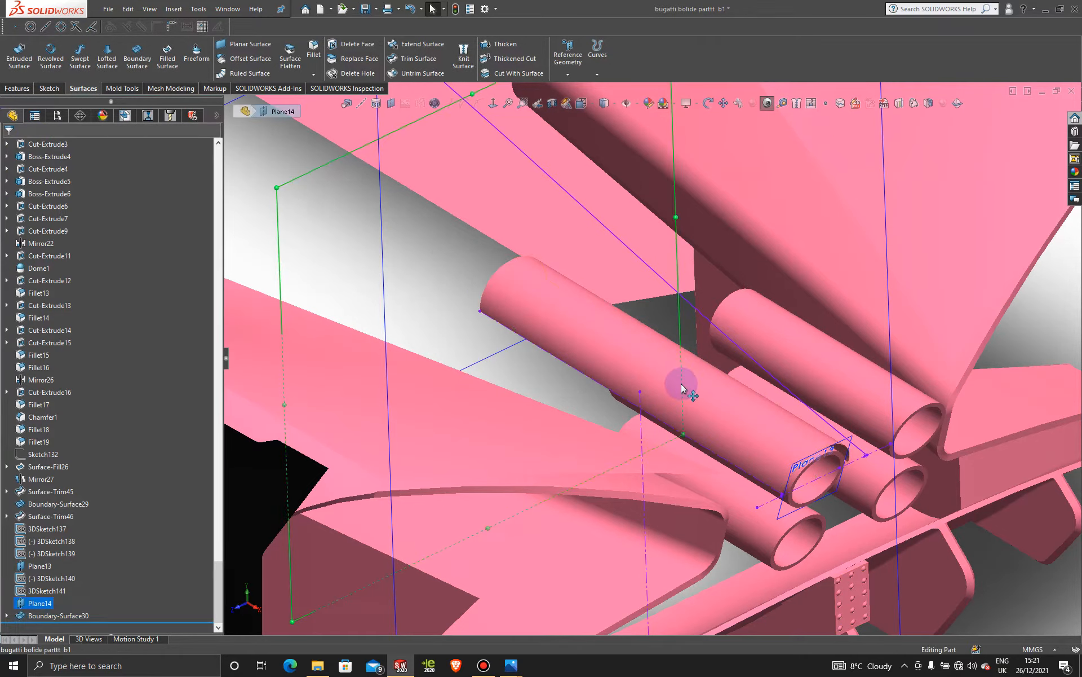
- Examine how the new pipe cover surface sits relative to the exhaust pipe, bodywork and roof spline from the rear and side
middle_drag(682, 388, 661, 357)
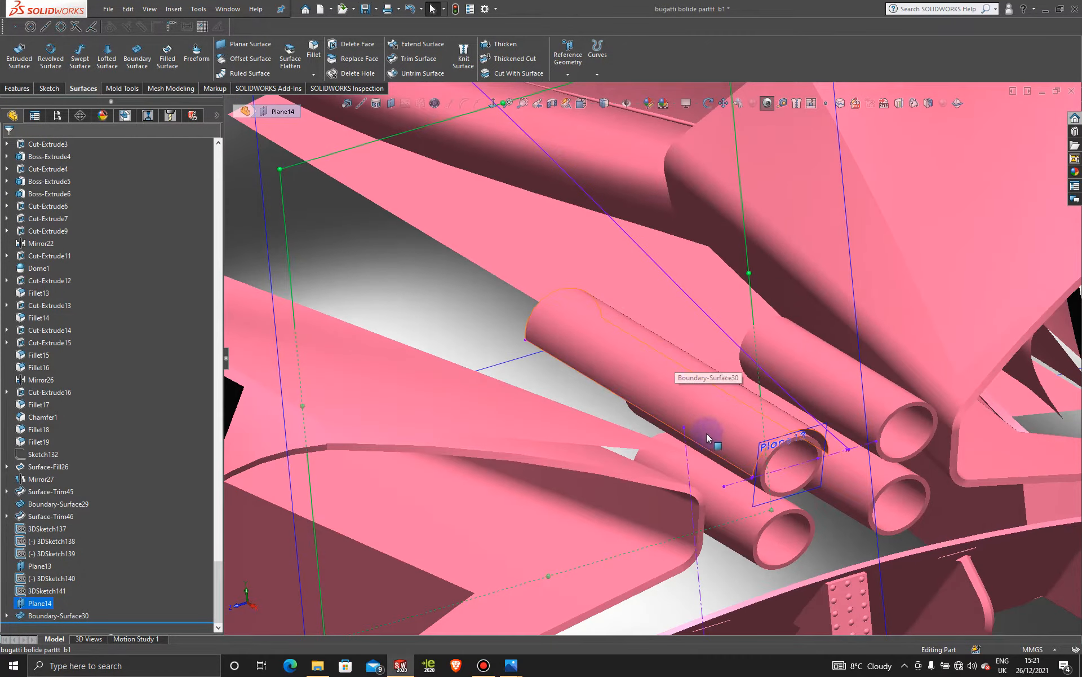
middle_drag(706, 433, 839, 387)
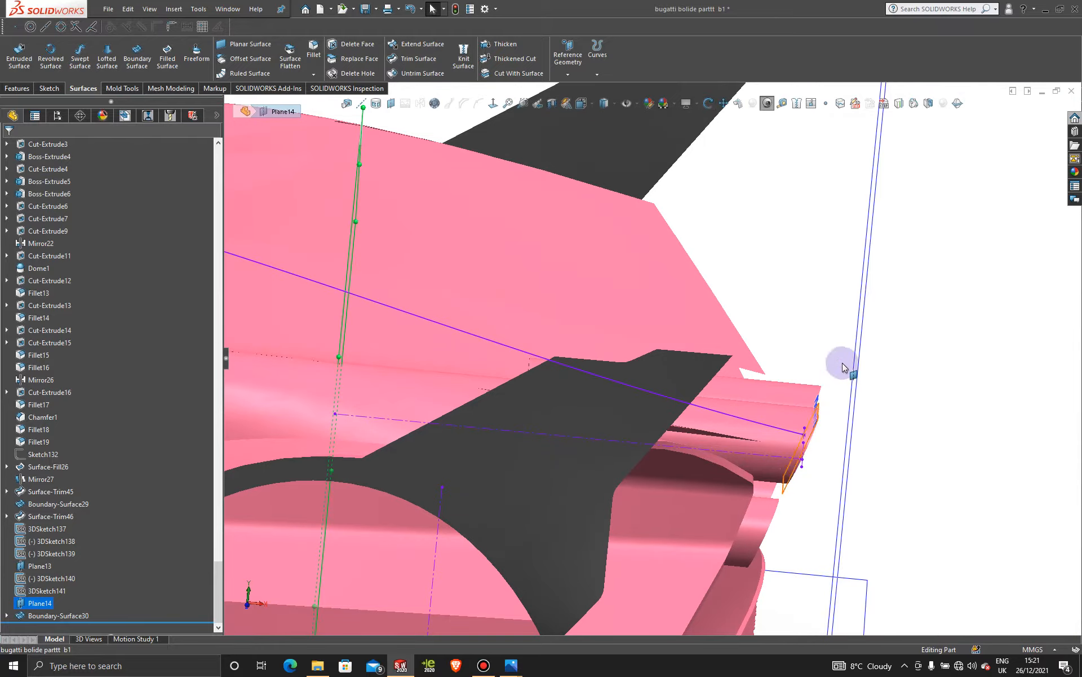
middle_drag(858, 446, 768, 451)
scroll(712, 411, up, 5)
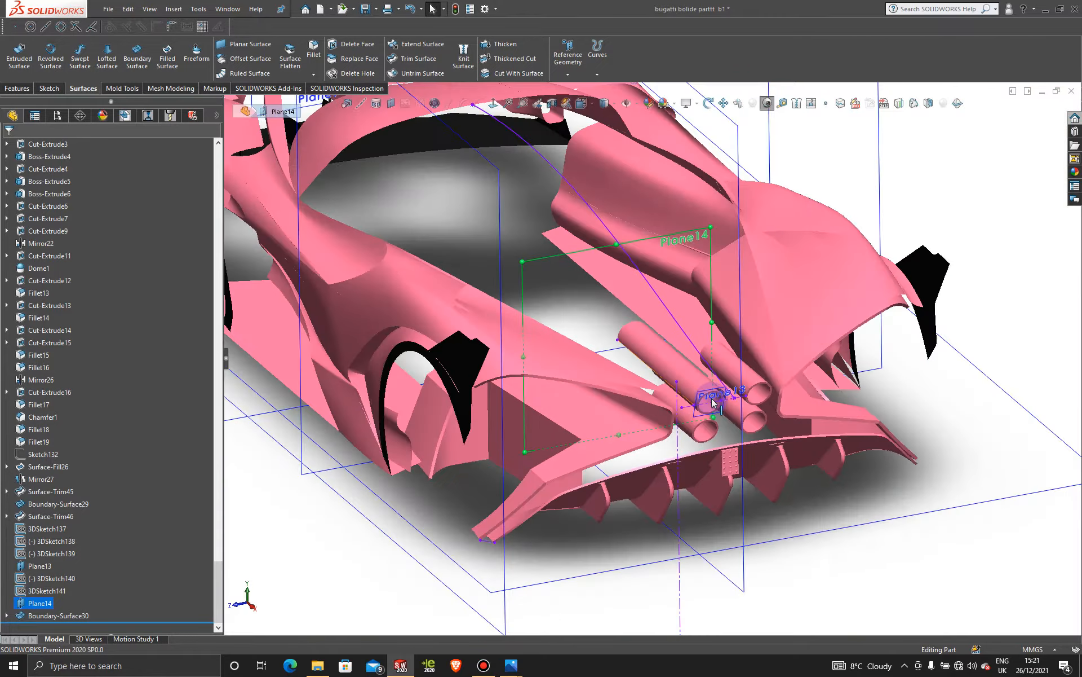
middle_drag(713, 402, 775, 372)
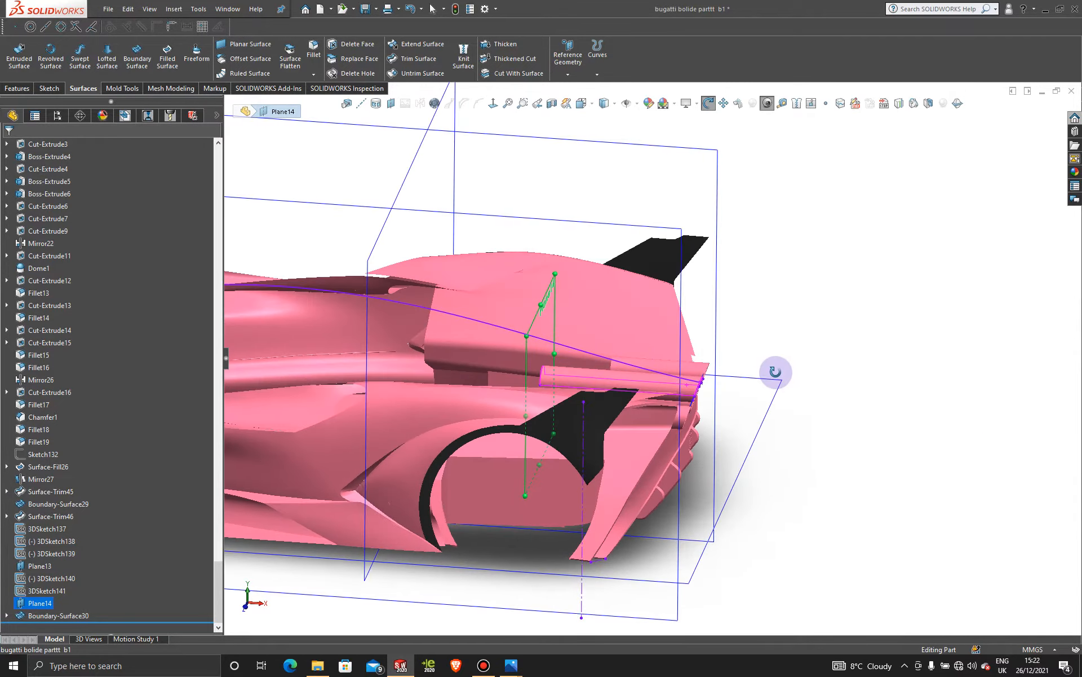
- Examine how the roof spline lines up with the pipe cover surface and rear bodywork, using the standard Front view
scroll(788, 365, up, 5)
scroll(735, 344, down, 1)
scroll(412, 231, down, 2)
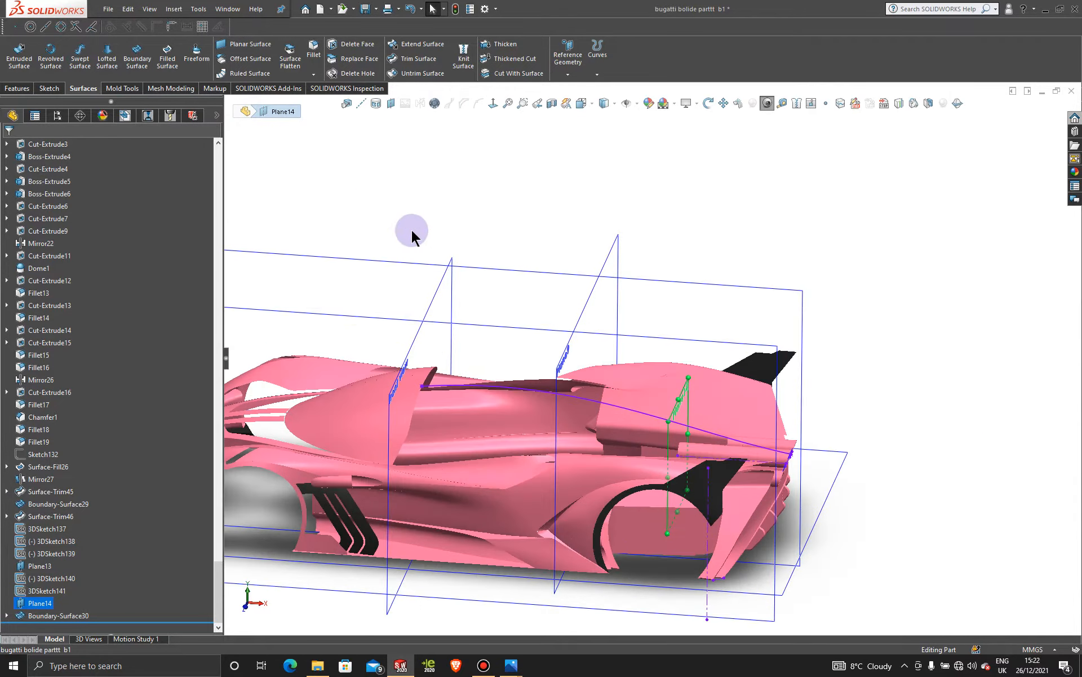
middle_drag(425, 341, 526, 459)
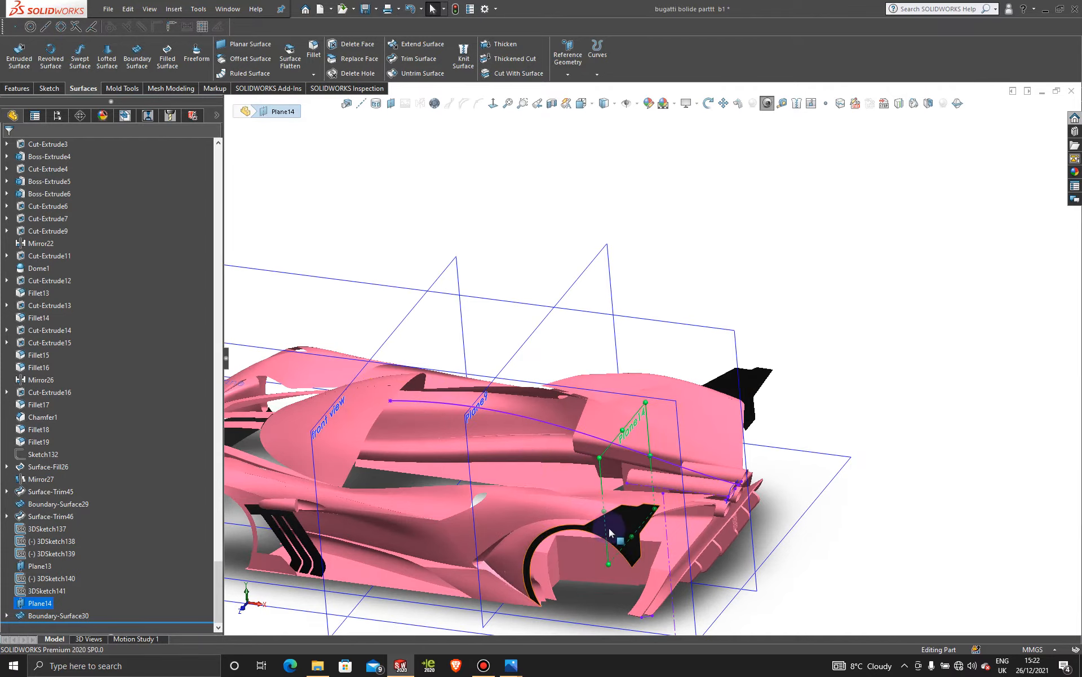
middle_drag(610, 531, 658, 404)
key(space)
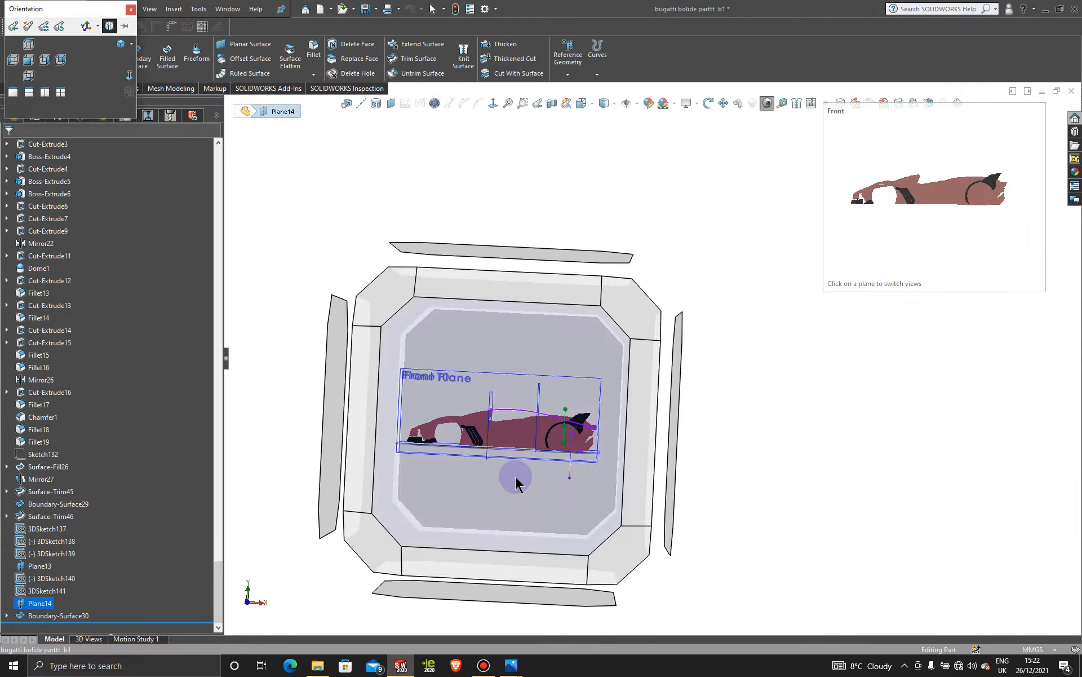
click(515, 476)
scroll(867, 349, down, 5)
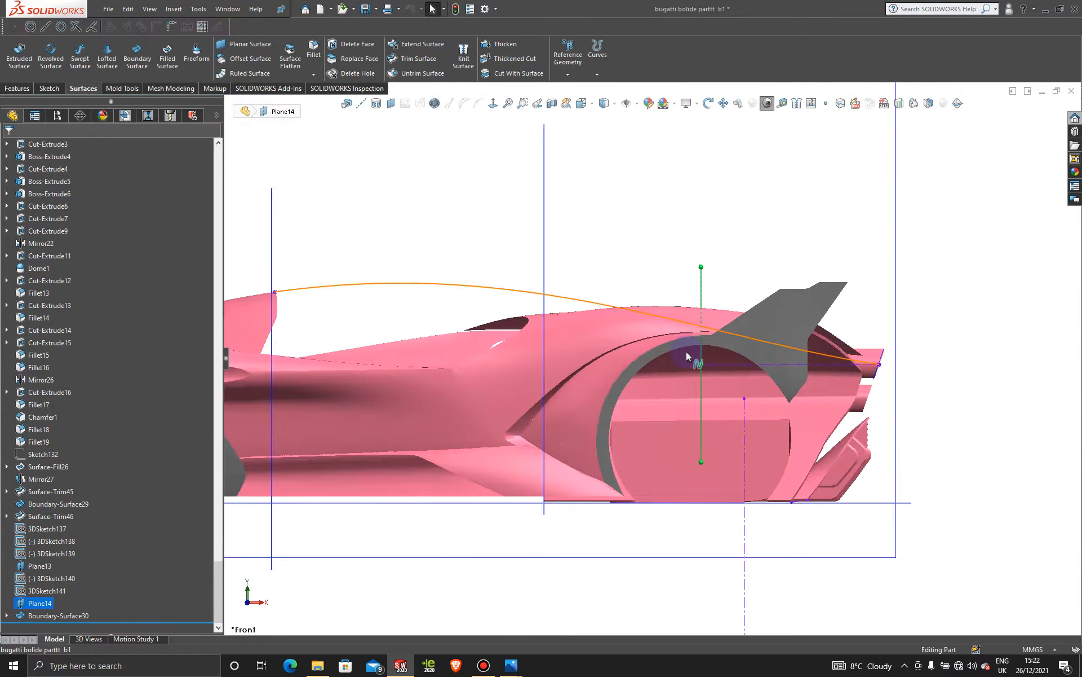
scroll(686, 350, down, 3)
scroll(966, 374, up, 3)
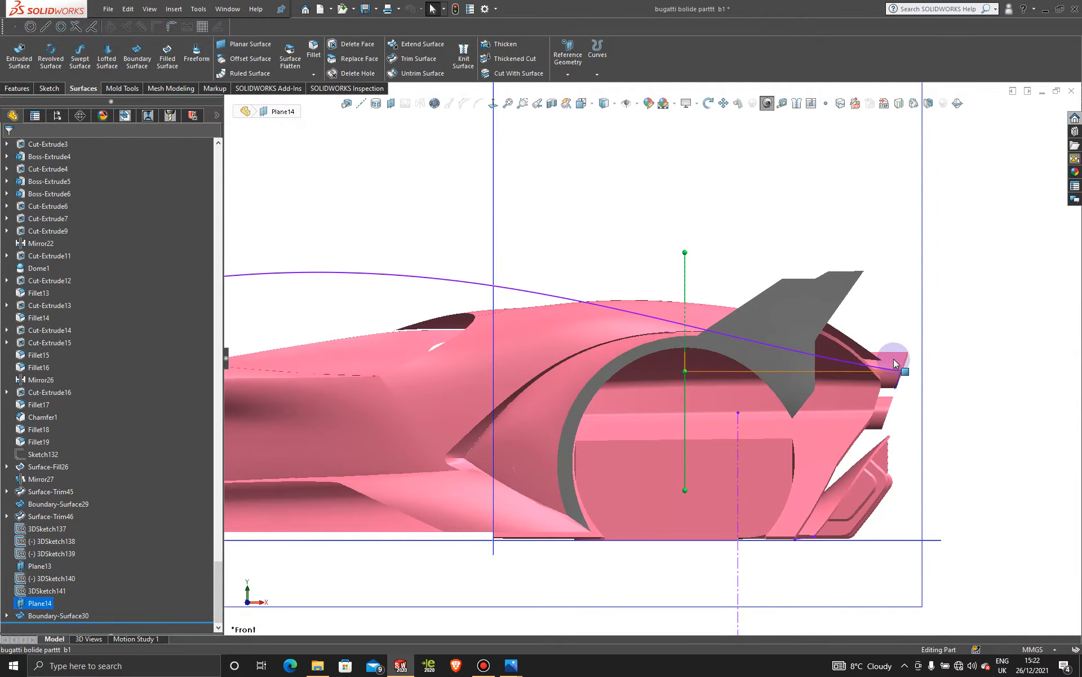
click(895, 365)
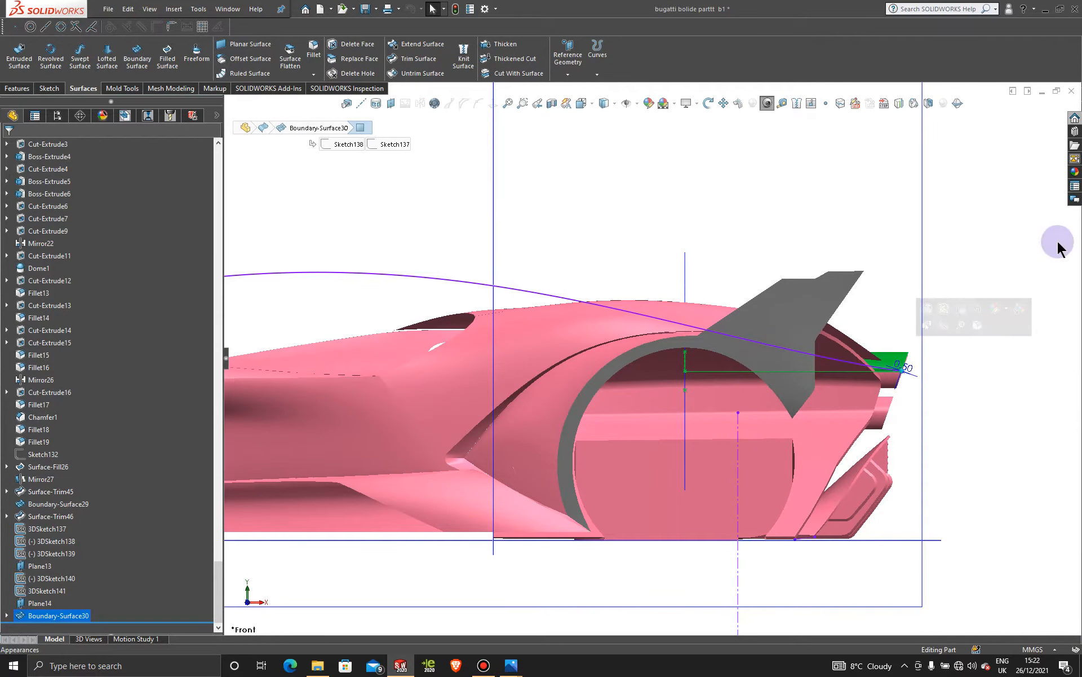
click(1013, 237)
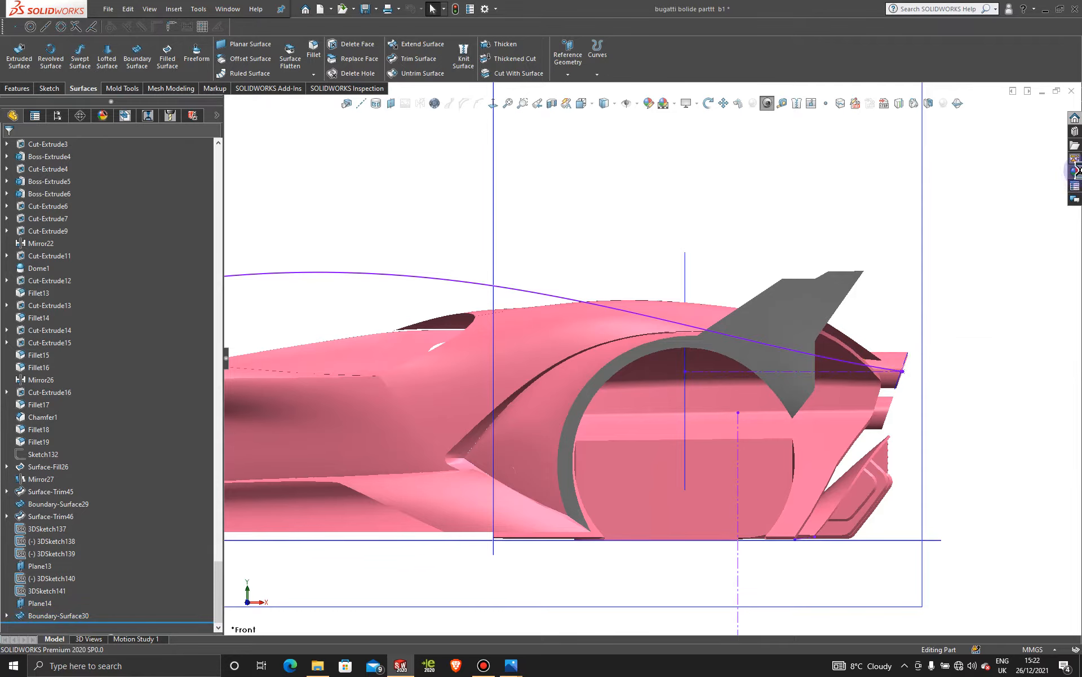
- Apply the blue glass appearance from the Gloss glass category to the whole bugatti bolide part
click(1075, 170)
click(916, 125)
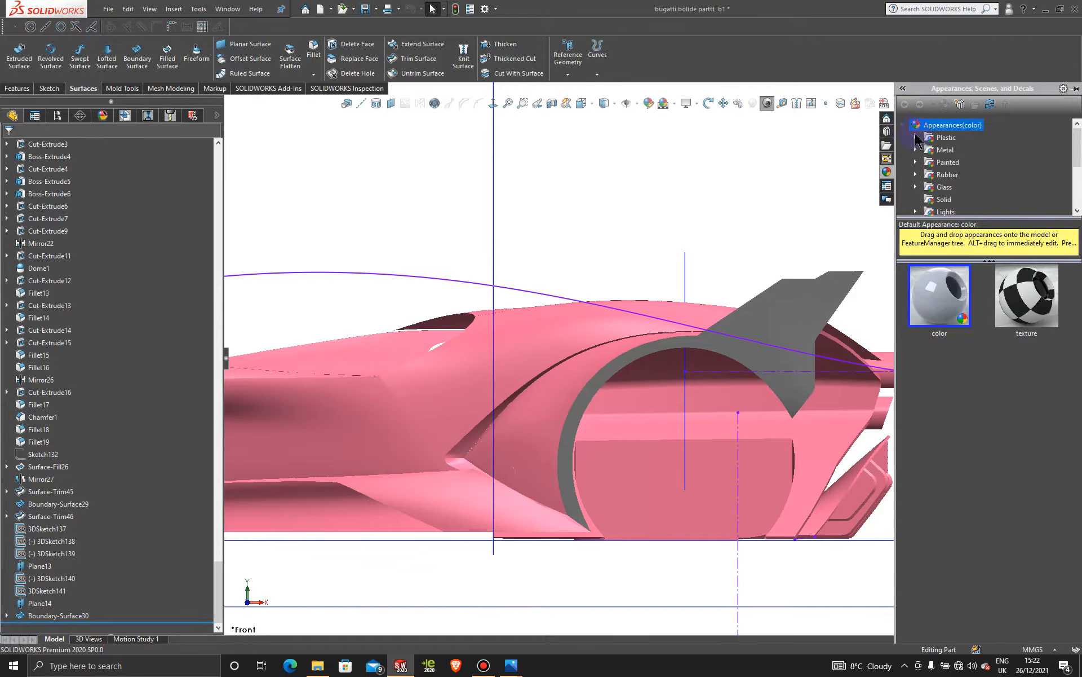
click(915, 187)
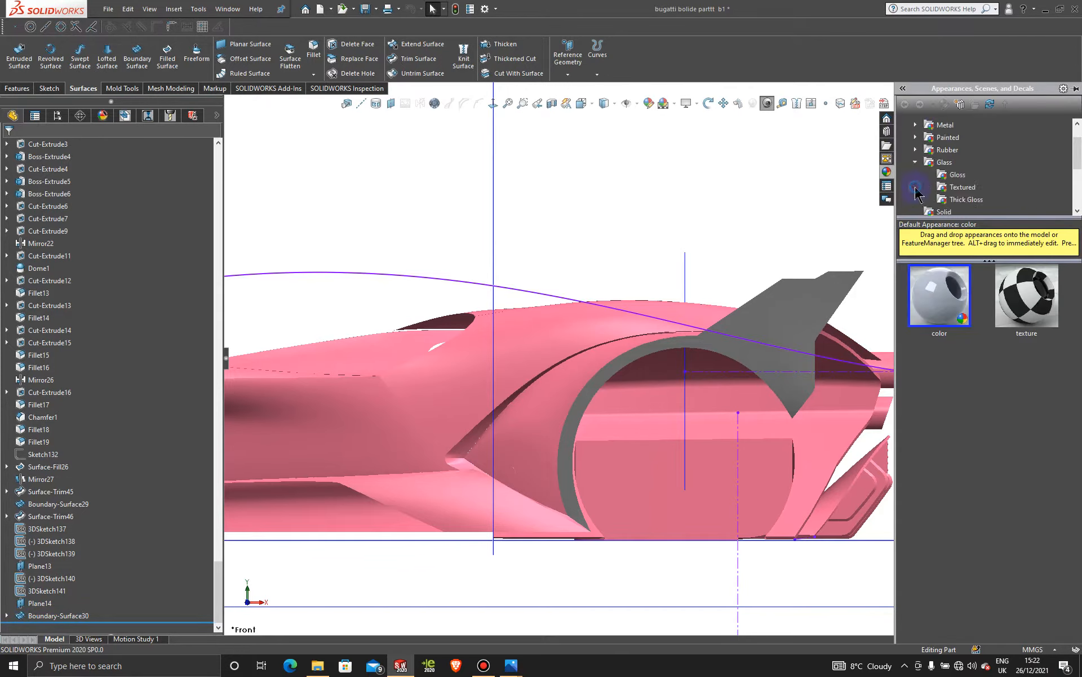
click(958, 176)
drag(1027, 296, 510, 397)
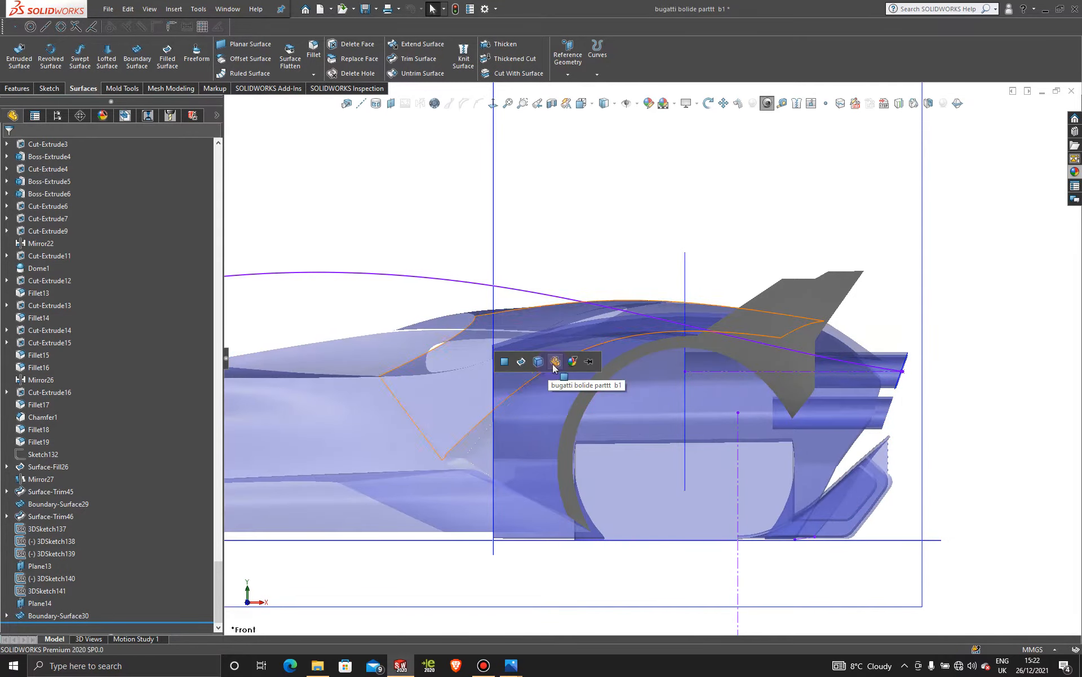
click(555, 362)
scroll(881, 276, down, 1)
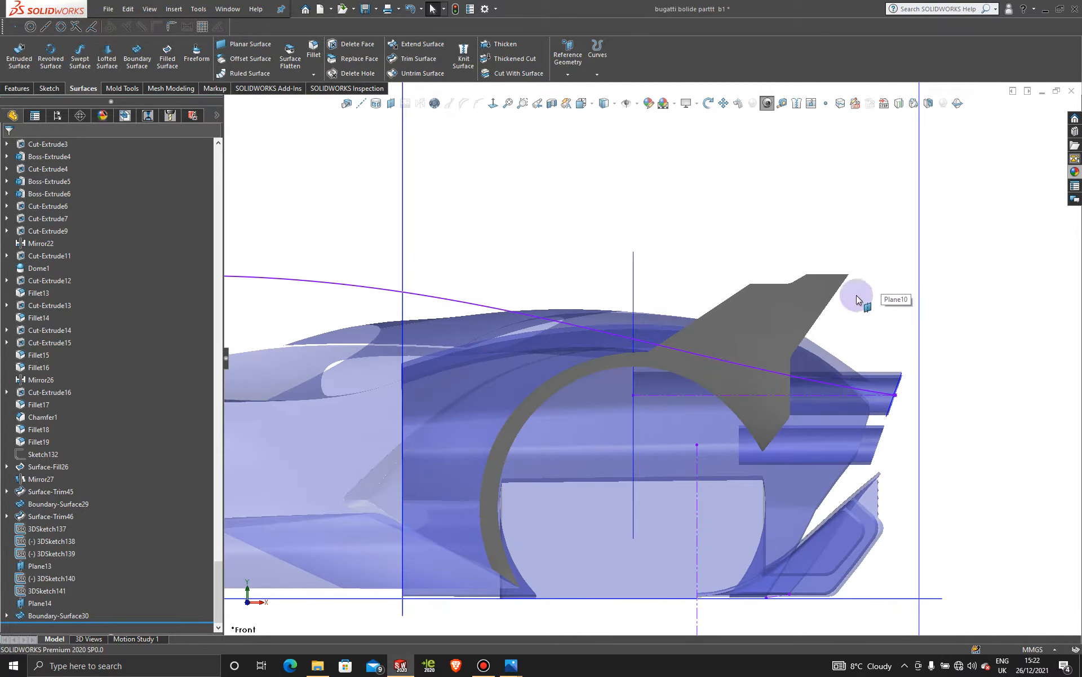
- Apply the blue glass appearance to the opaque wheel-arch fin face of Surface-Fill18
click(884, 388)
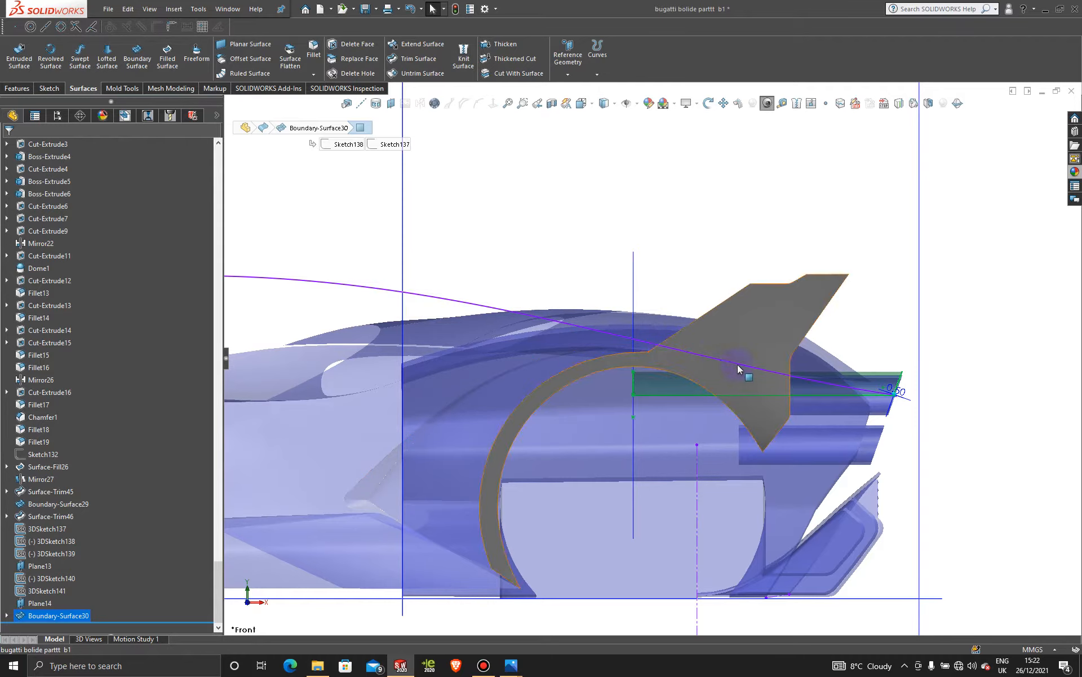
click(1074, 172)
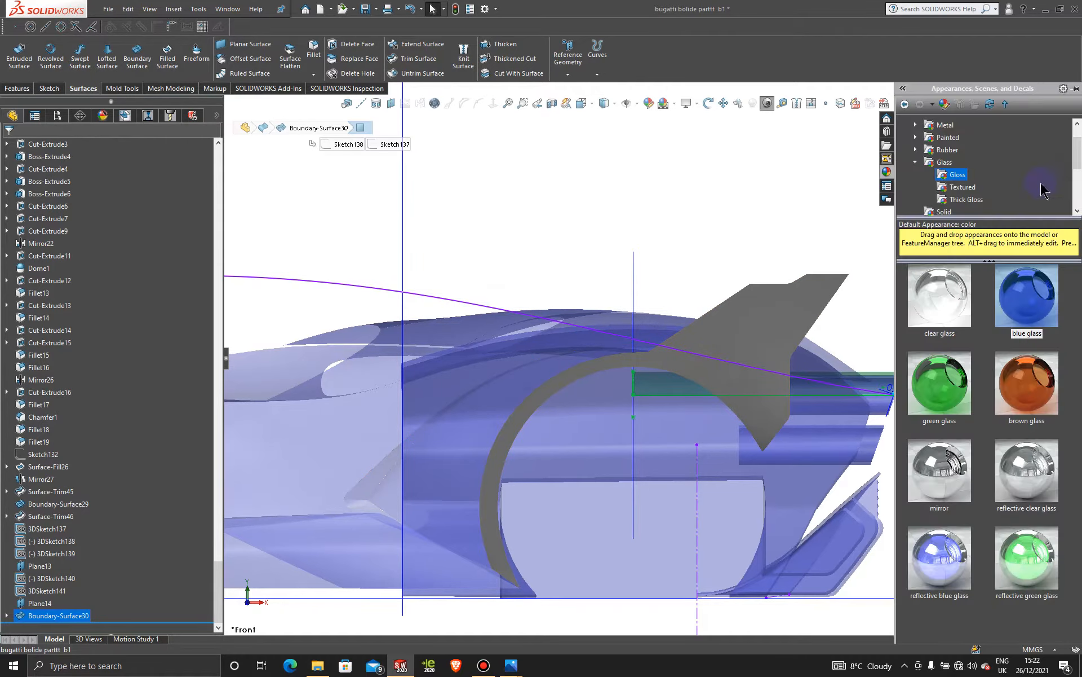
drag(1012, 302, 747, 343)
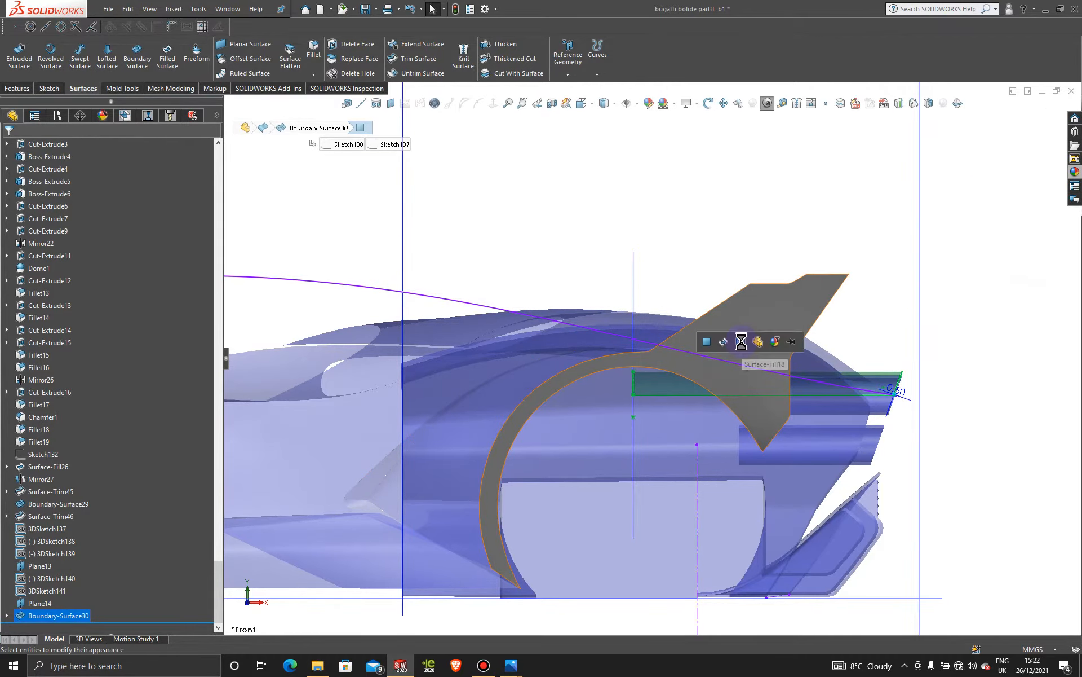
click(706, 342)
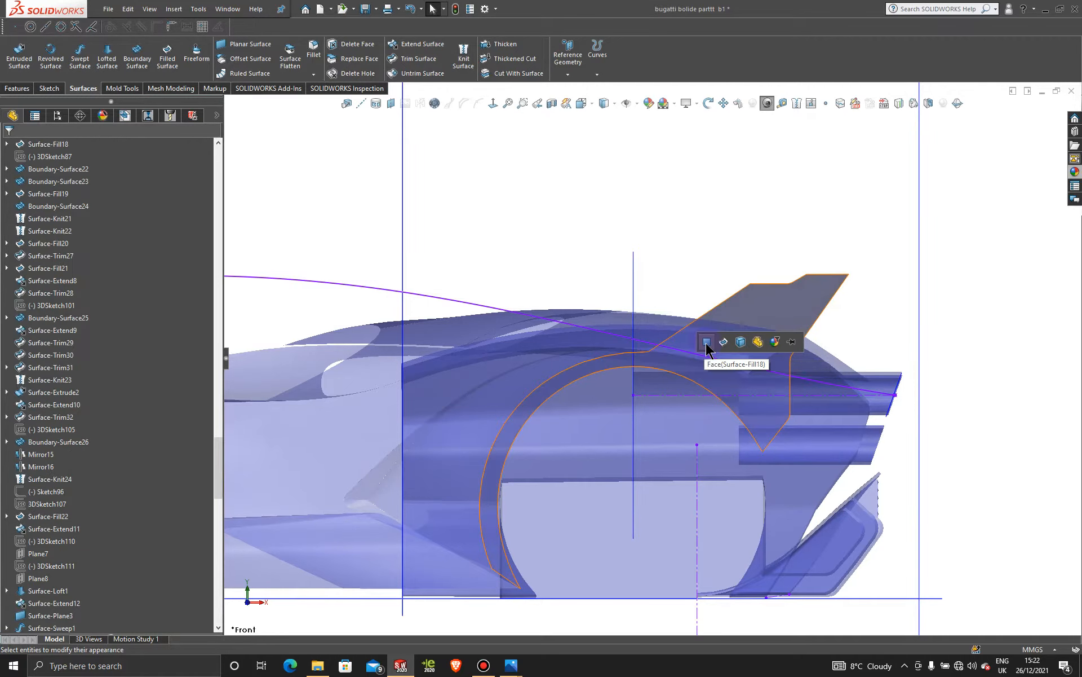
- Edit the roof spline's 3D sketch, lower the tangent handle at its exhaust-pipe end to about -6.4°, and close the sketch
scroll(874, 334, down, 2)
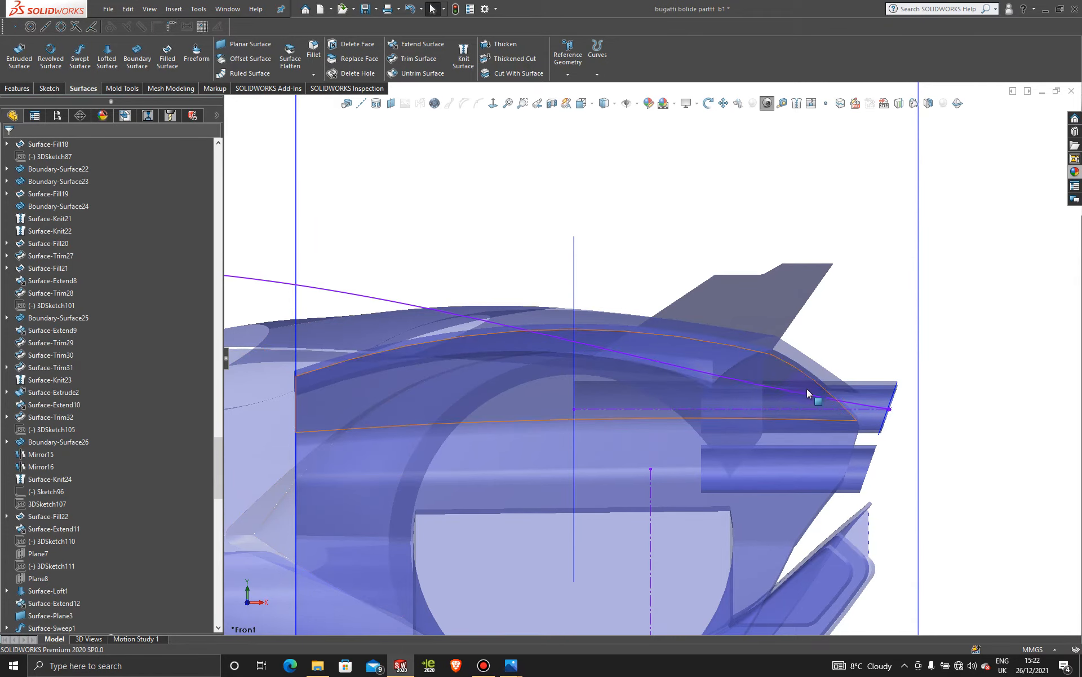
scroll(585, 384, down, 3)
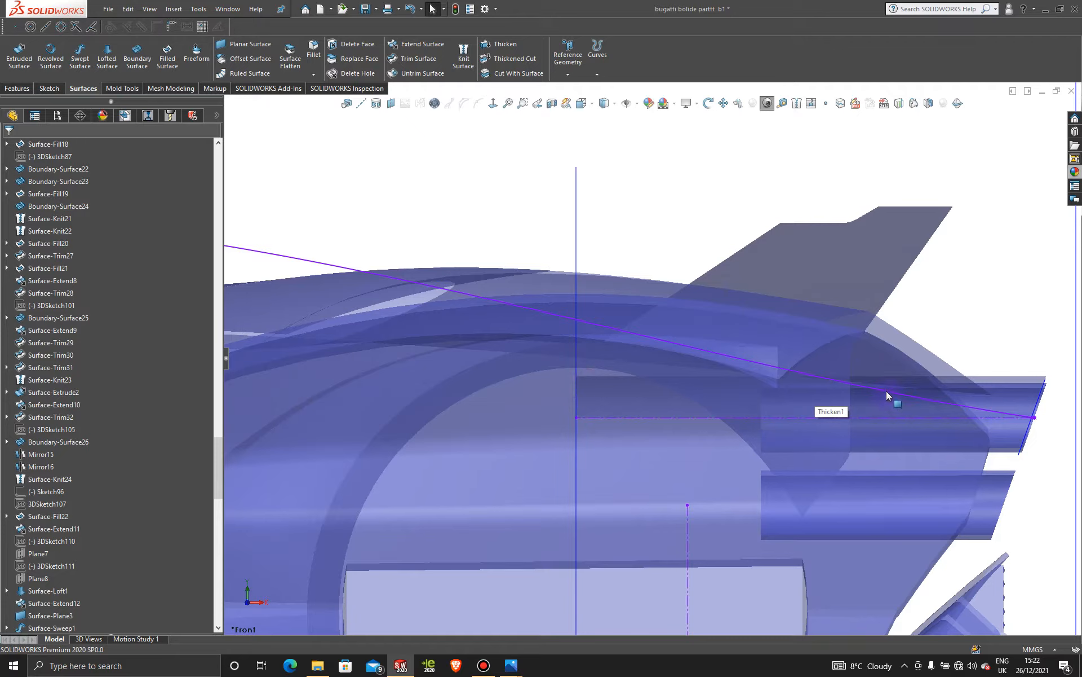
click(299, 259)
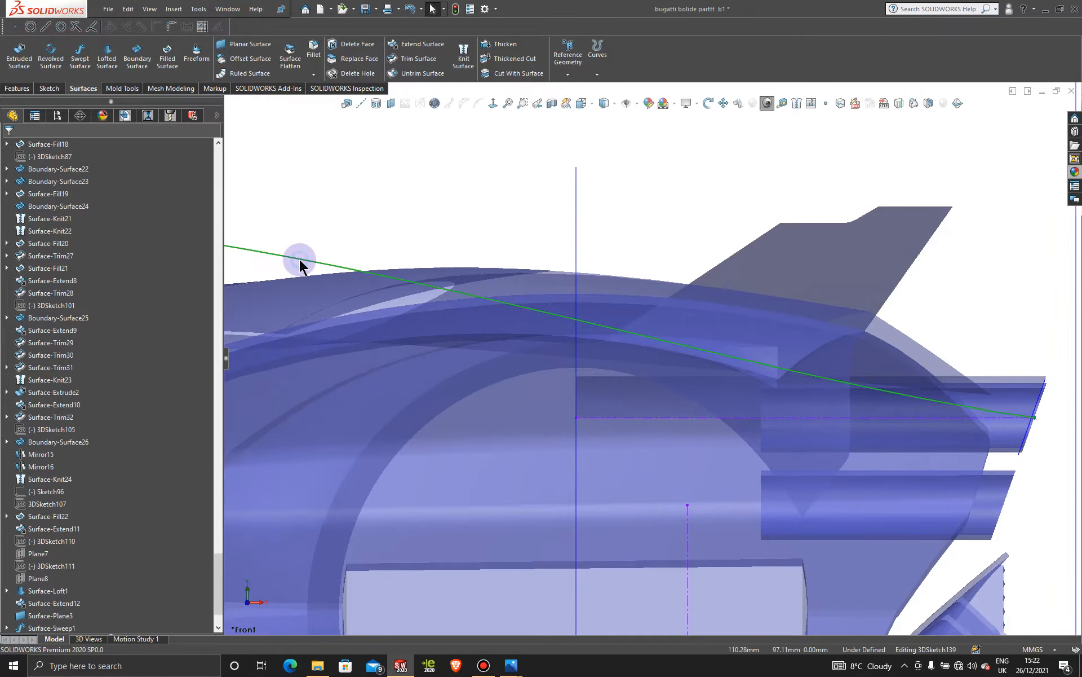
click(333, 211)
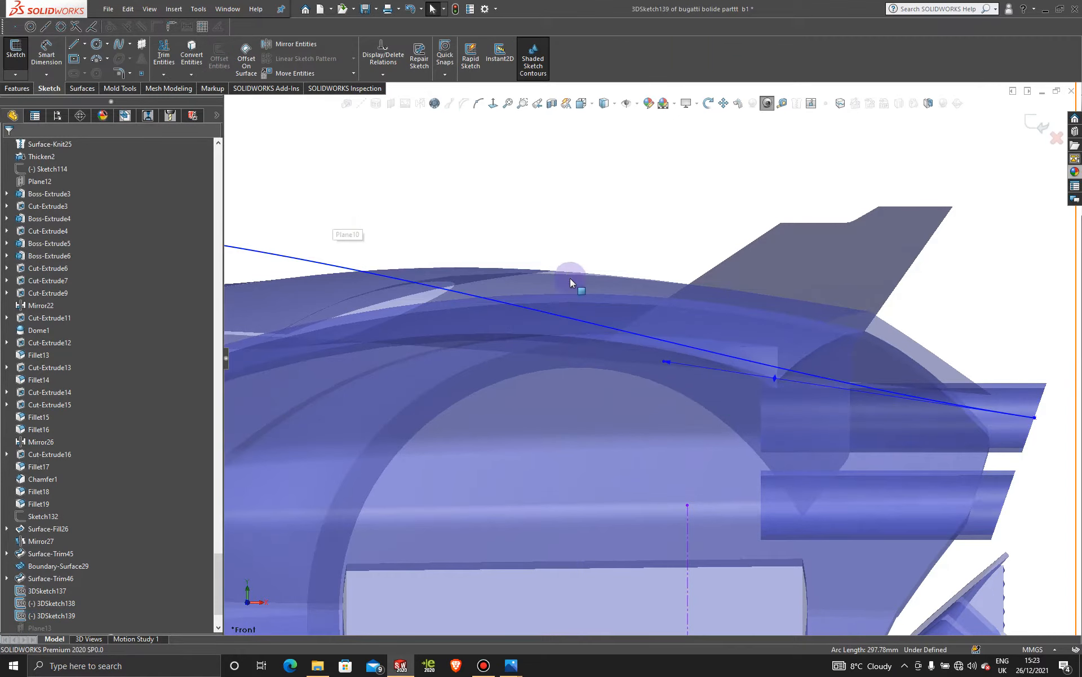
scroll(785, 409, down, 2)
scroll(867, 417, up, 3)
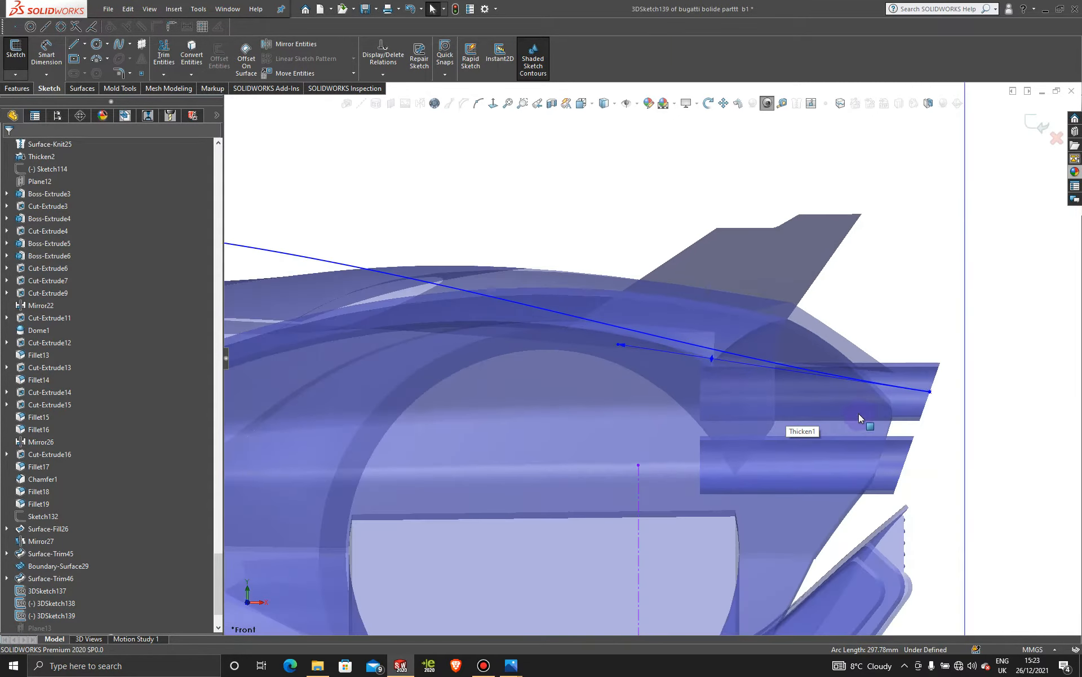
scroll(659, 395, down, 2)
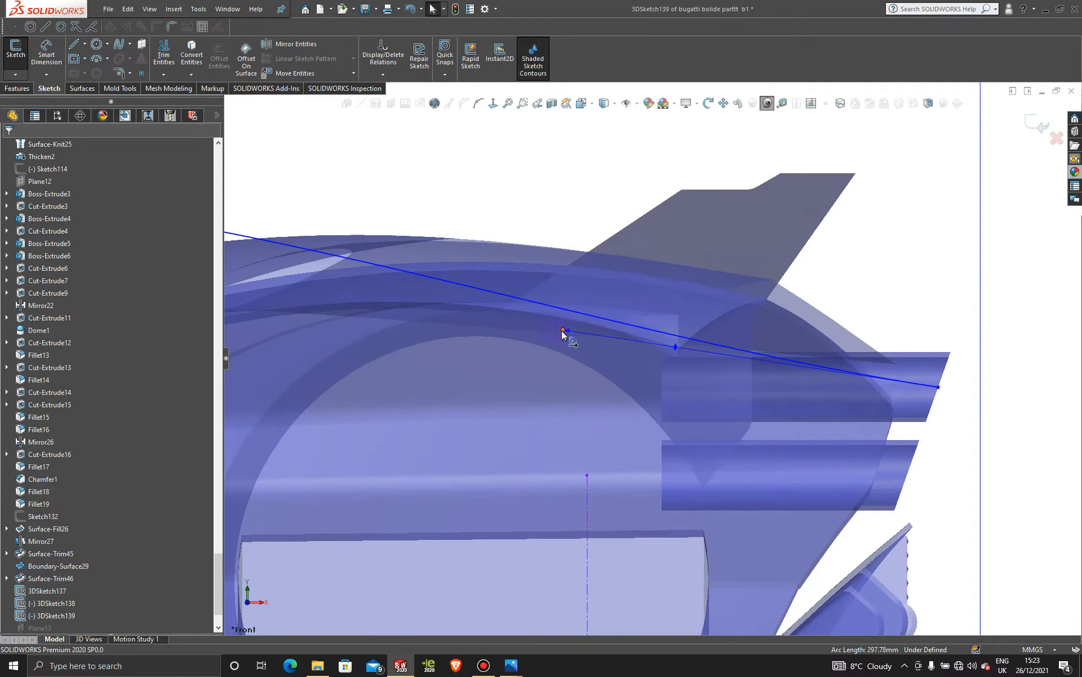
mouse_move(563, 330)
mouse_down()
mouse_move(563, 356)
mouse_move(562, 347)
mouse_up()
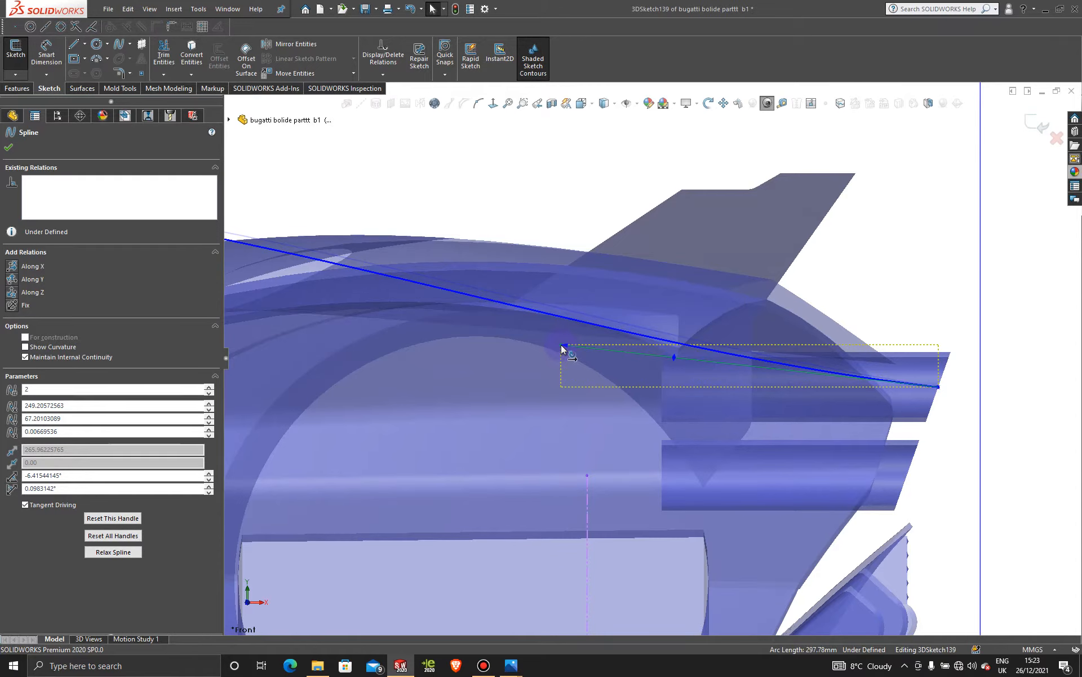
scroll(759, 307, down, 3)
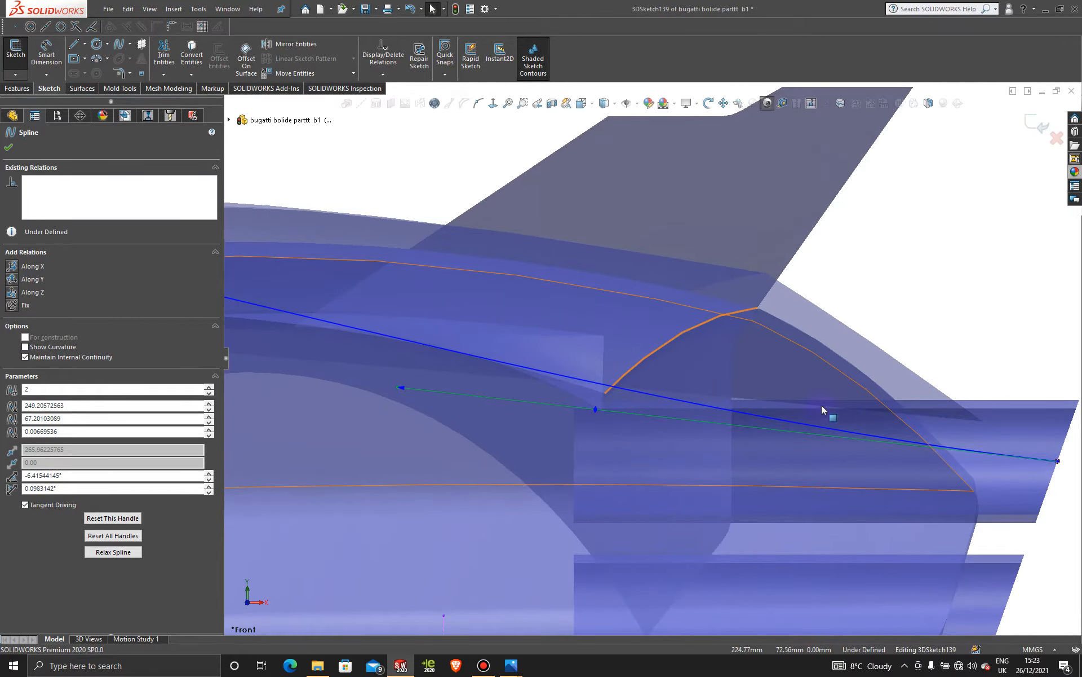
scroll(516, 327, up, 5)
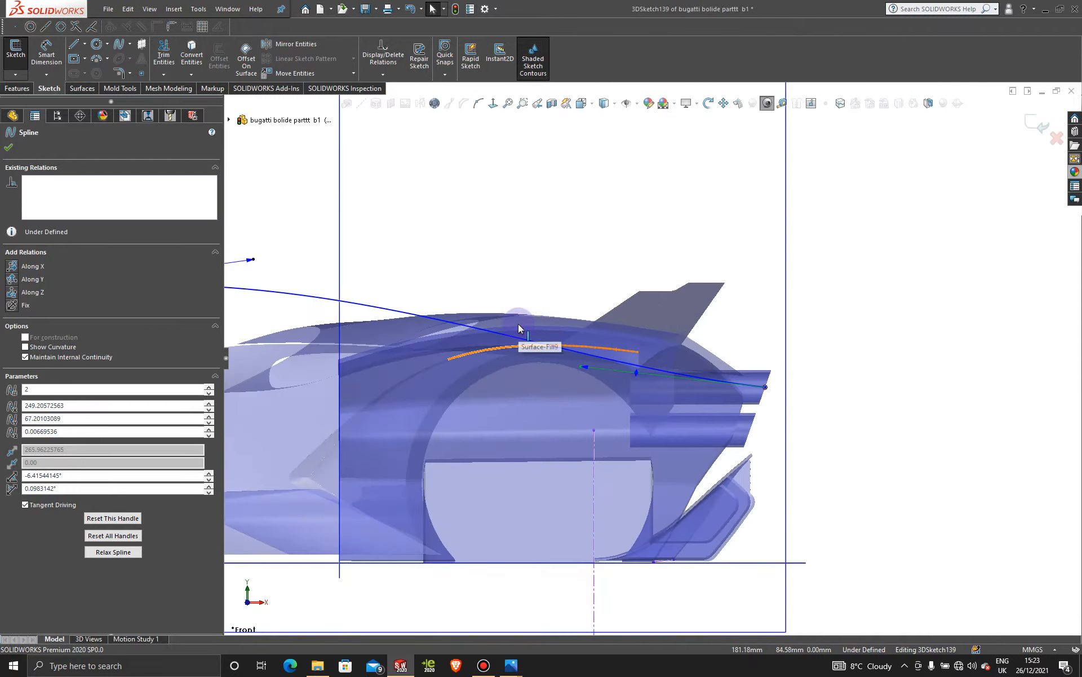
scroll(519, 328, up, 3)
scroll(515, 316, down, 1)
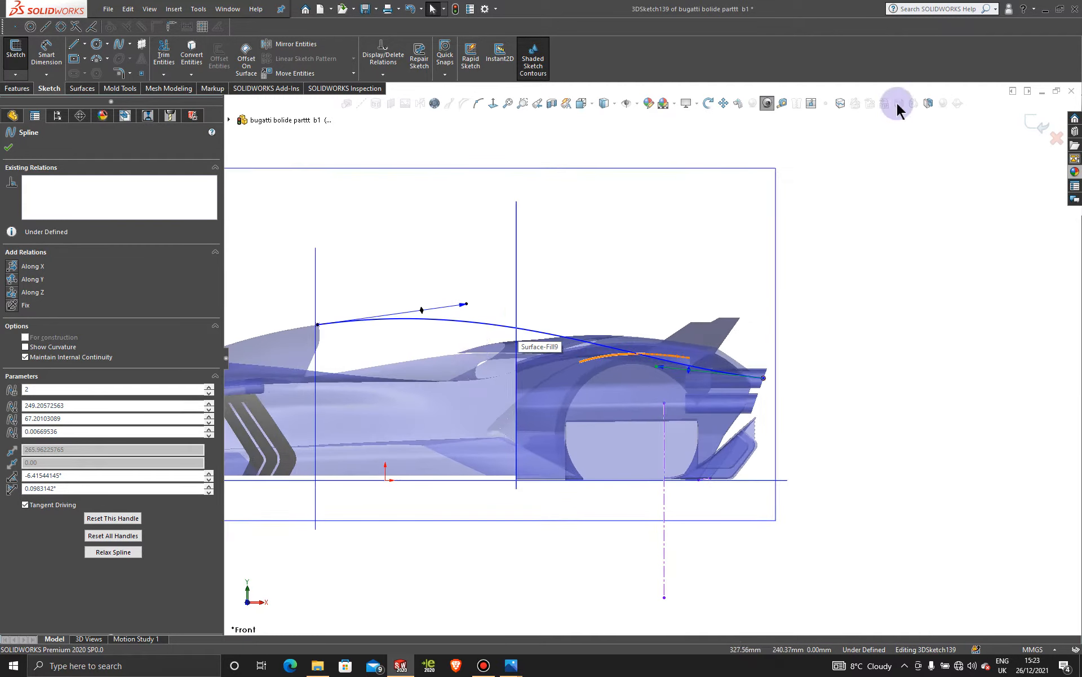
click(1031, 126)
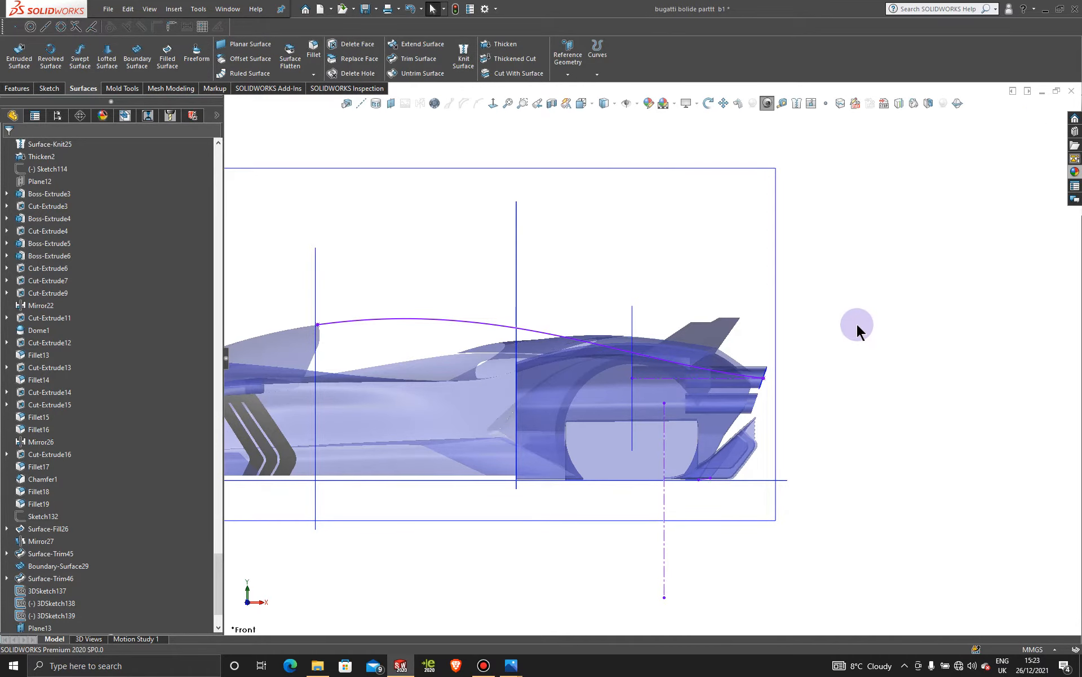
- Remove both blue glass appearances from the part, keeping only the black spray paint
scroll(857, 324, up, 1)
middle_drag(787, 347, 745, 369)
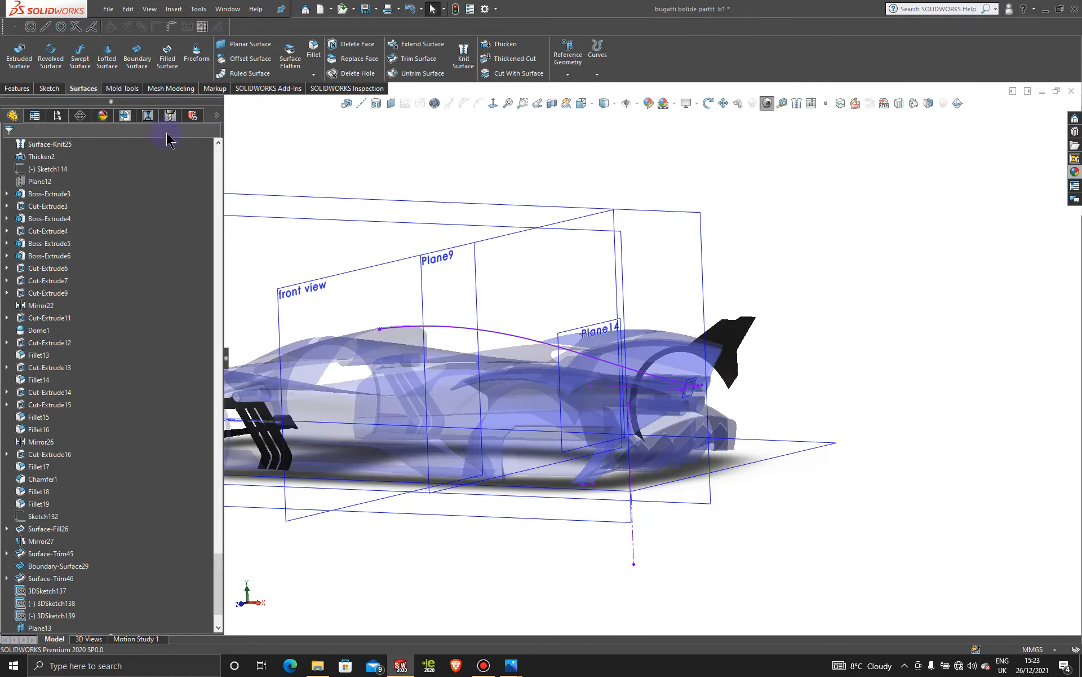
middle_drag(415, 382, 300, 275)
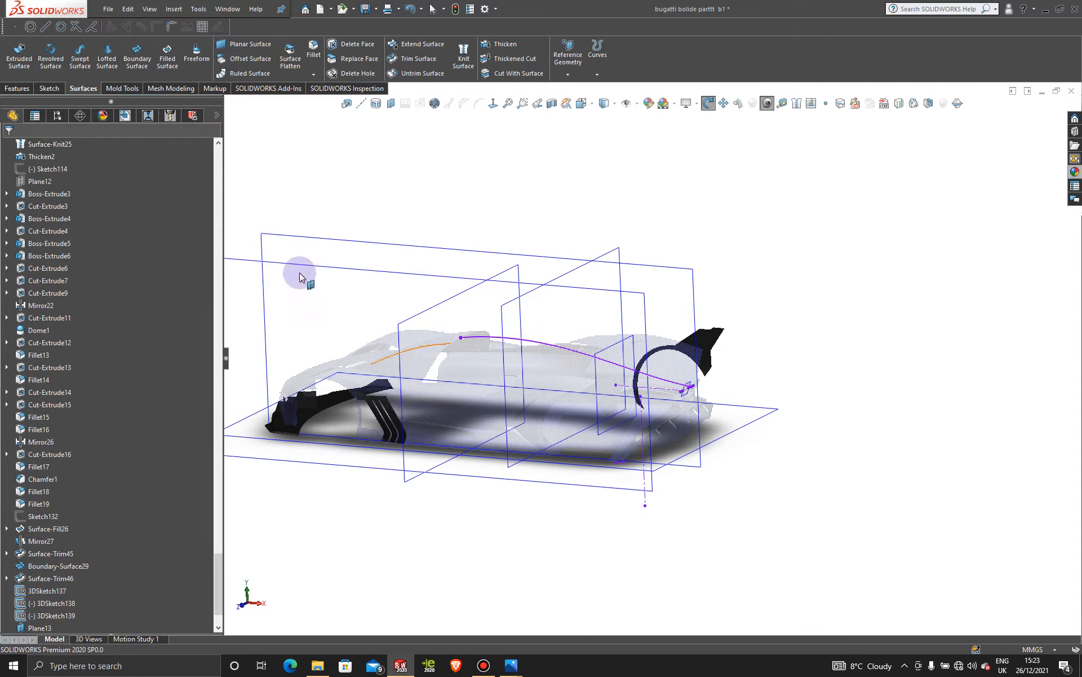
click(102, 115)
right_click(58, 213)
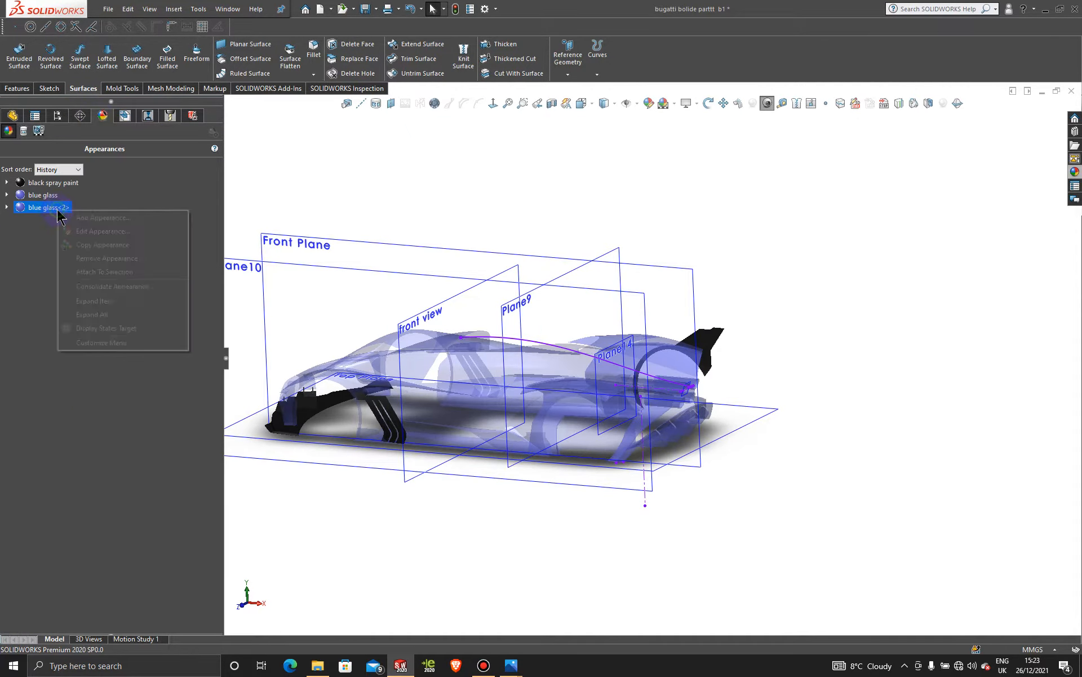
click(93, 258)
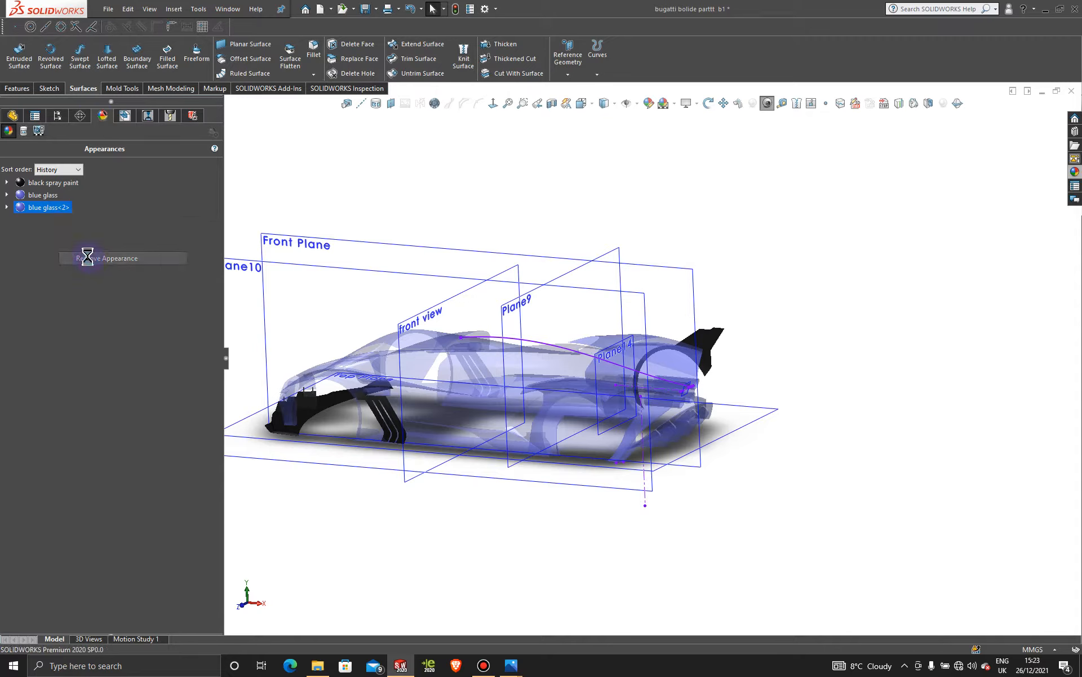
right_click(44, 195)
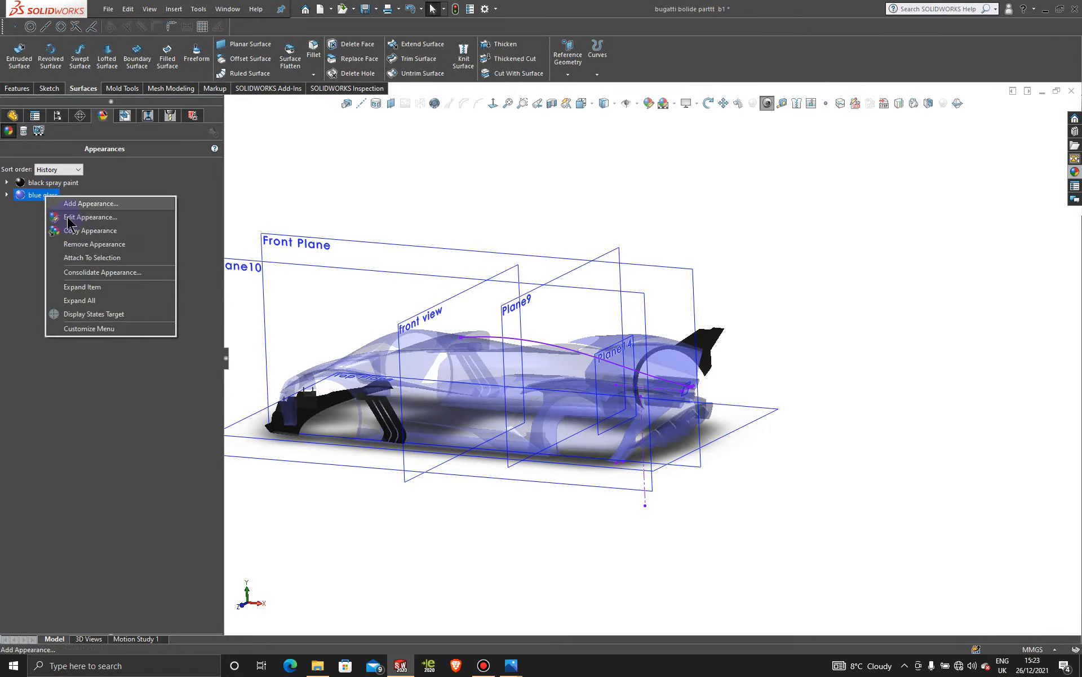
click(80, 248)
- Activate the <Default>_Display State 1 display state
scroll(494, 368, down, 3)
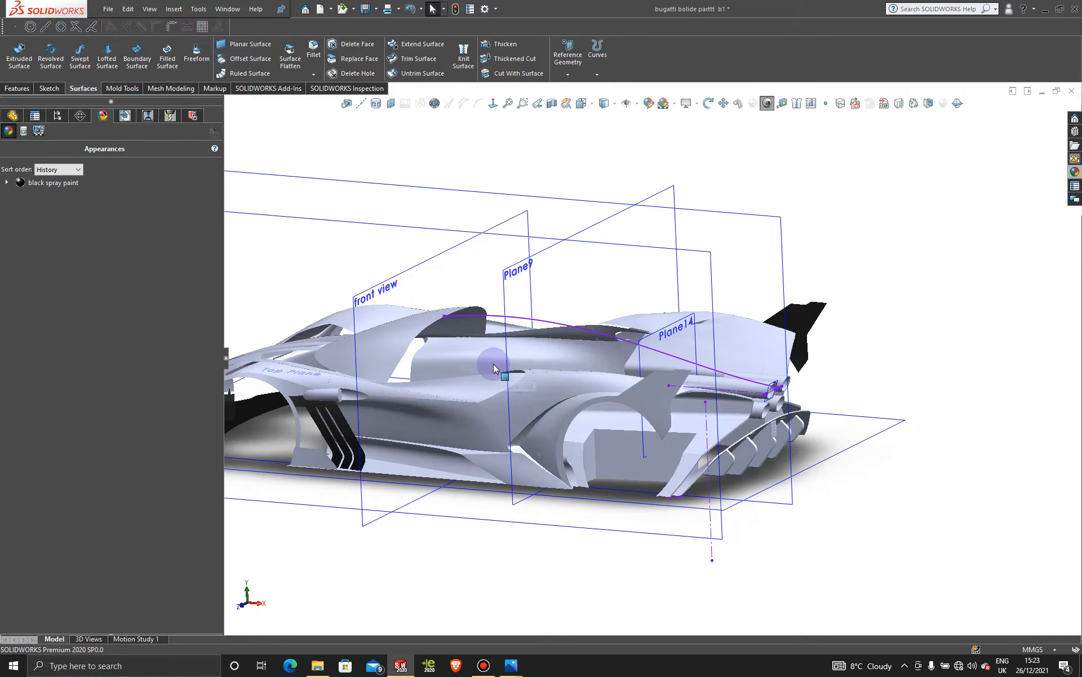
middle_drag(494, 368, 494, 427)
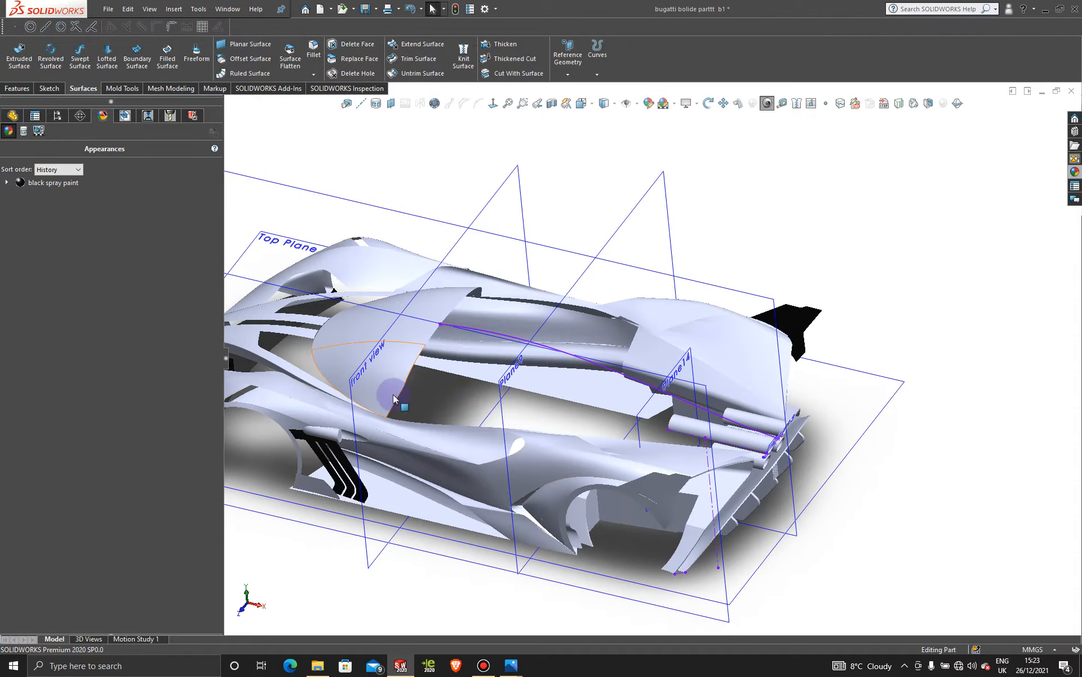
scroll(407, 389, down, 3)
middle_drag(478, 431, 492, 477)
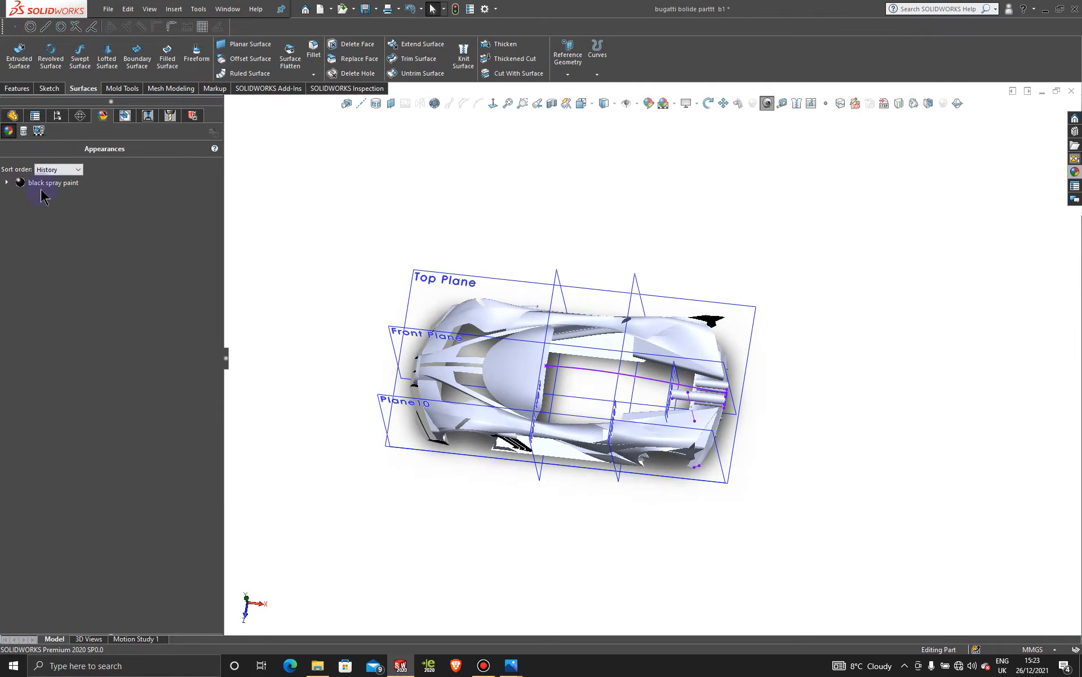
click(56, 119)
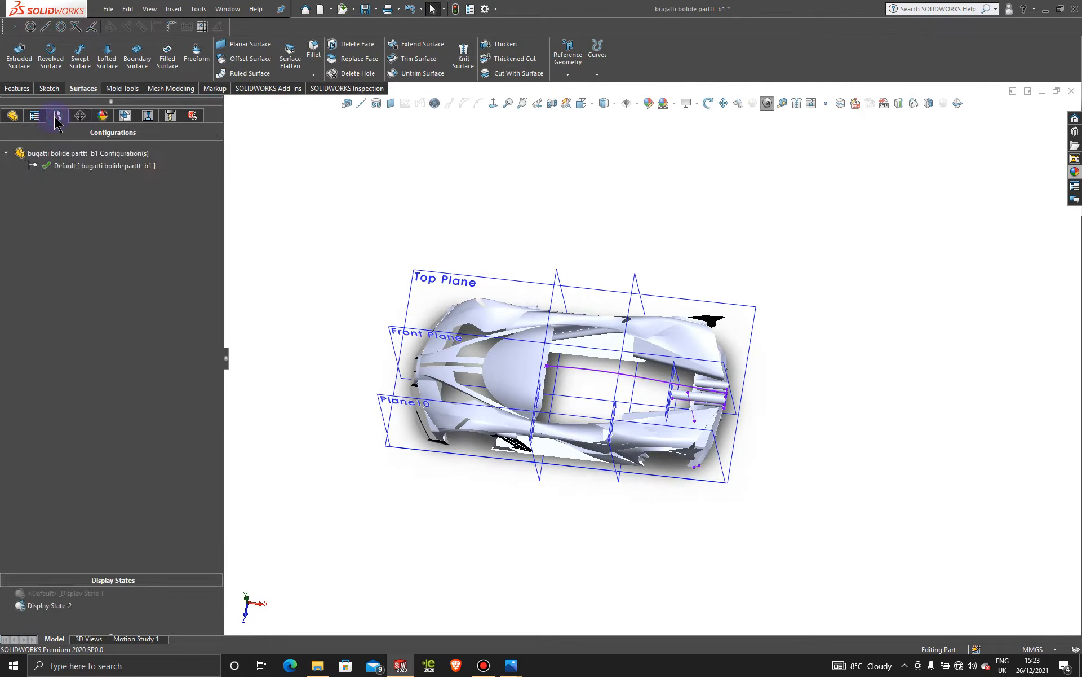
click(100, 596)
double_click(99, 597)
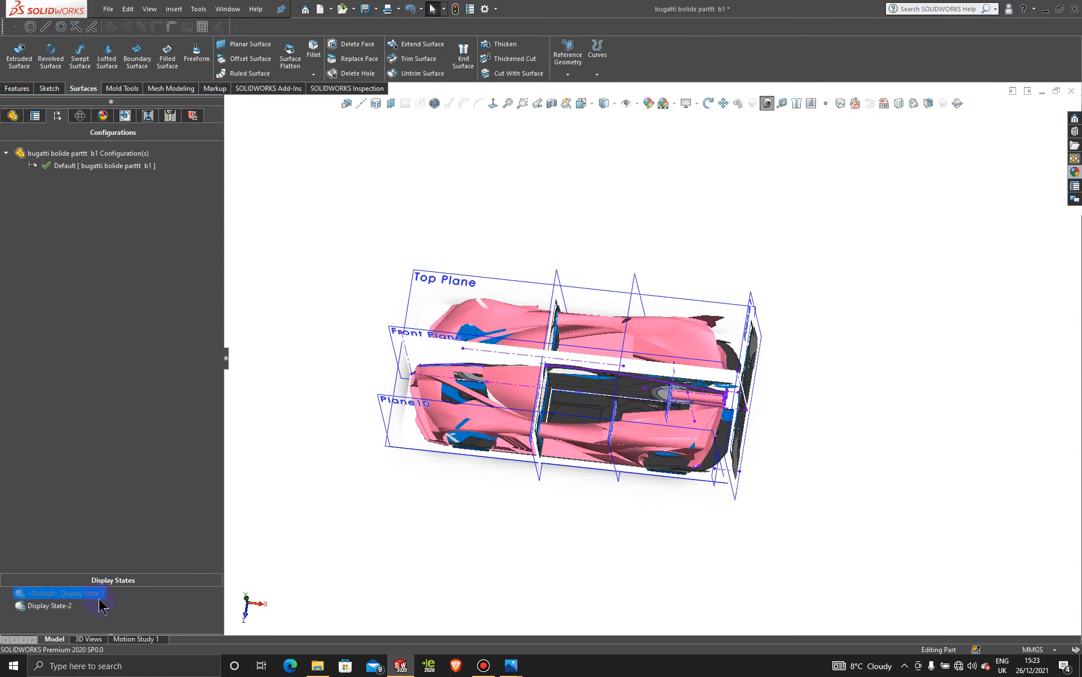
- Apply the blue glass appearance to the whole bugatti bolide part so the top blueprint picture shows through
middle_drag(529, 393, 528, 430)
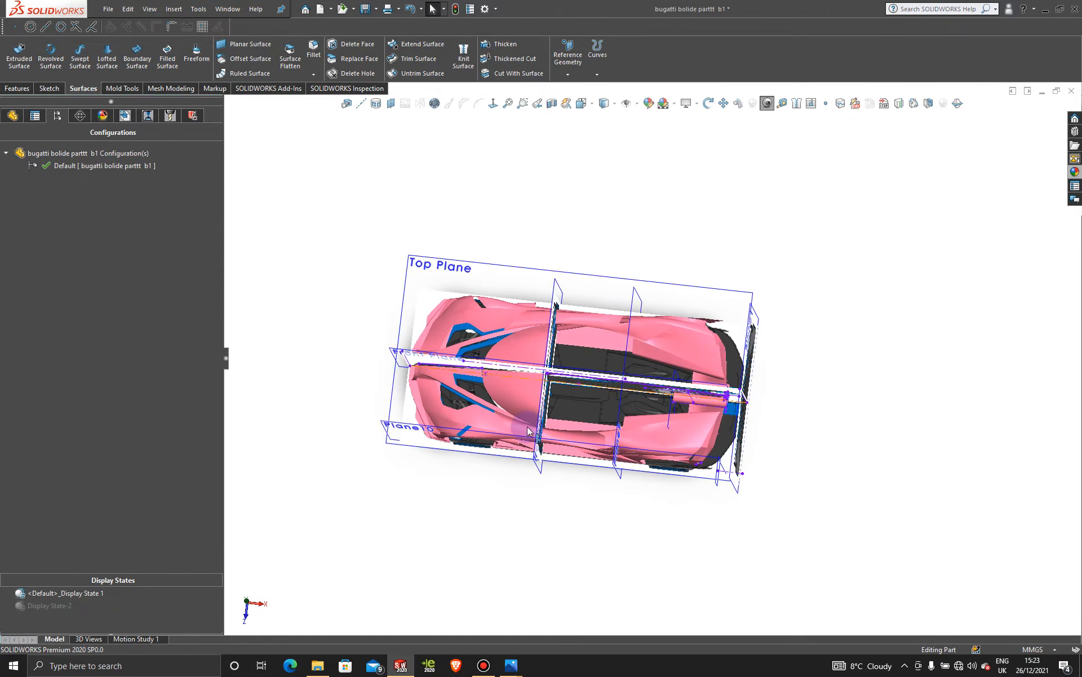
key(space)
click(567, 420)
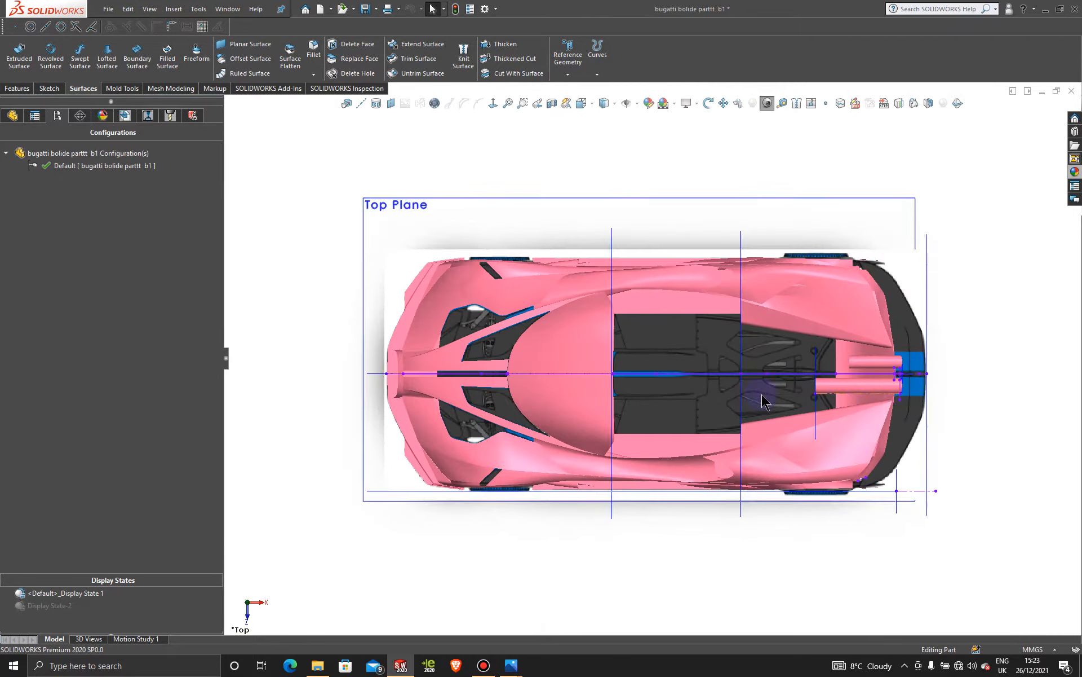
scroll(713, 389, down, 5)
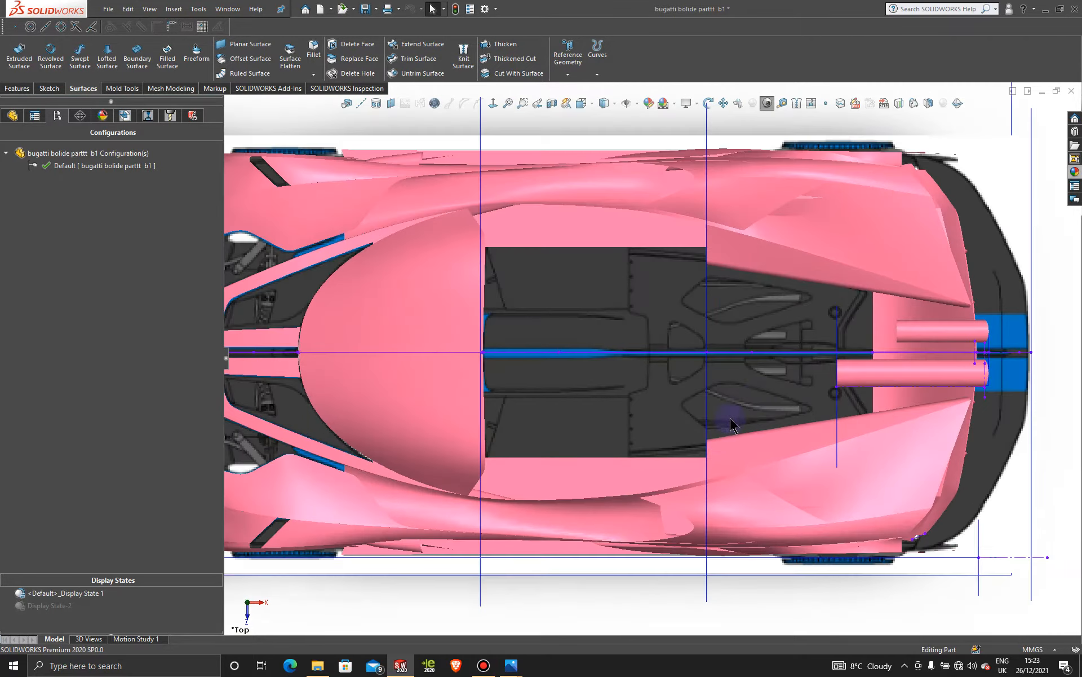
click(1075, 171)
drag(1022, 305, 858, 466)
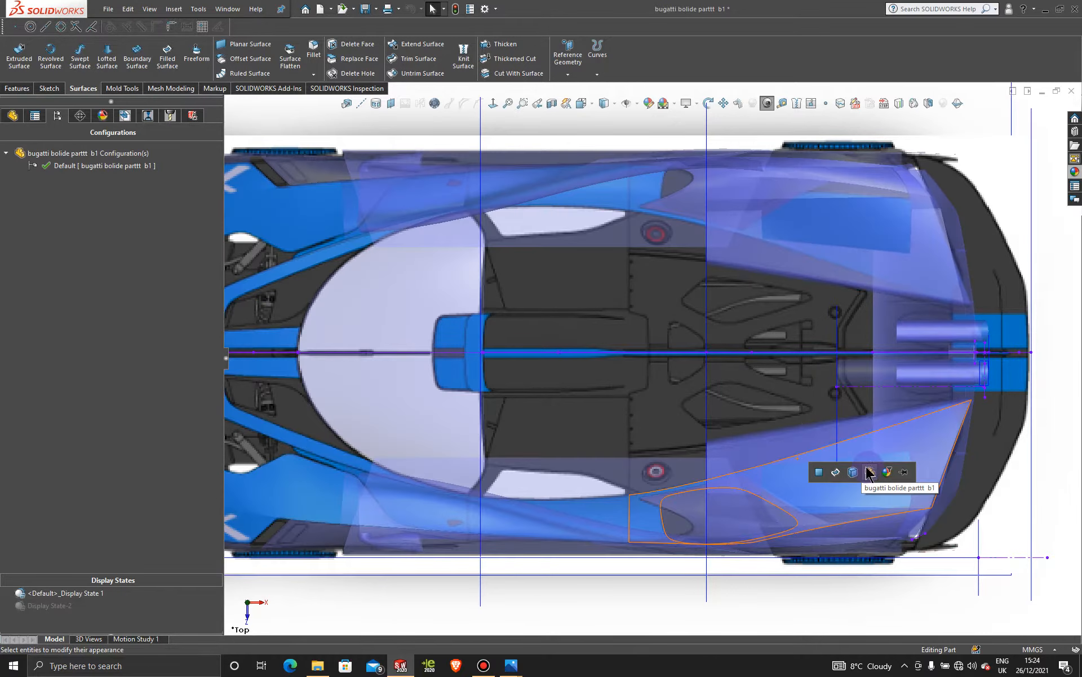
click(870, 473)
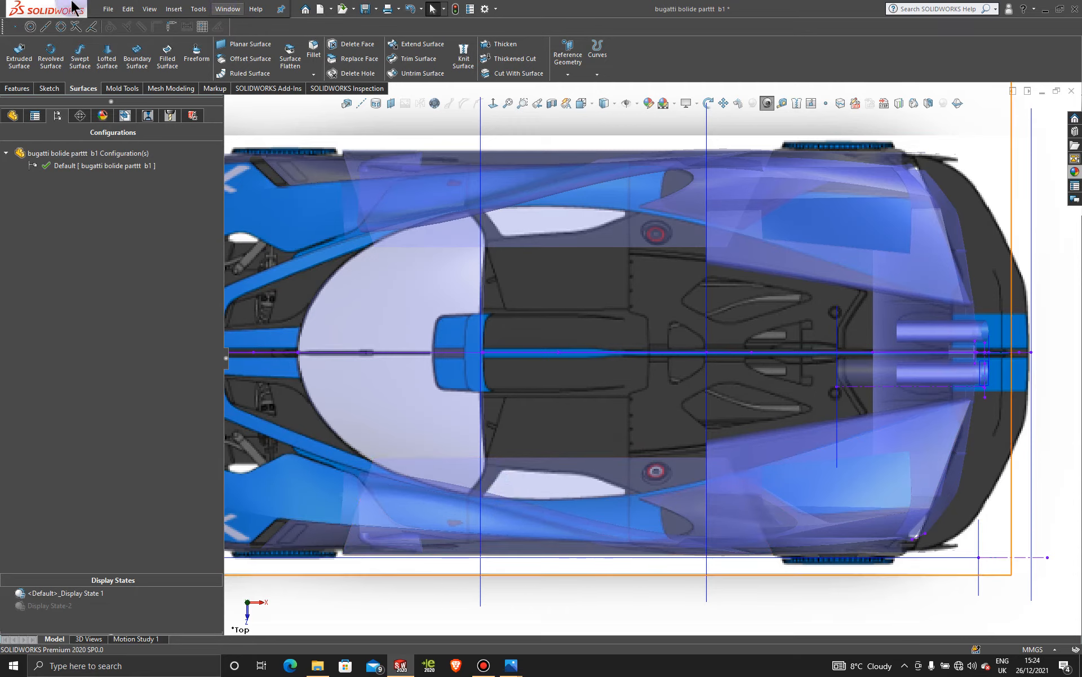
- In a new 3D sketch, draw a two-point spline from the windshield's rear edge to the short construction line beside the exhaust pipe's outlet
click(50, 89)
click(14, 75)
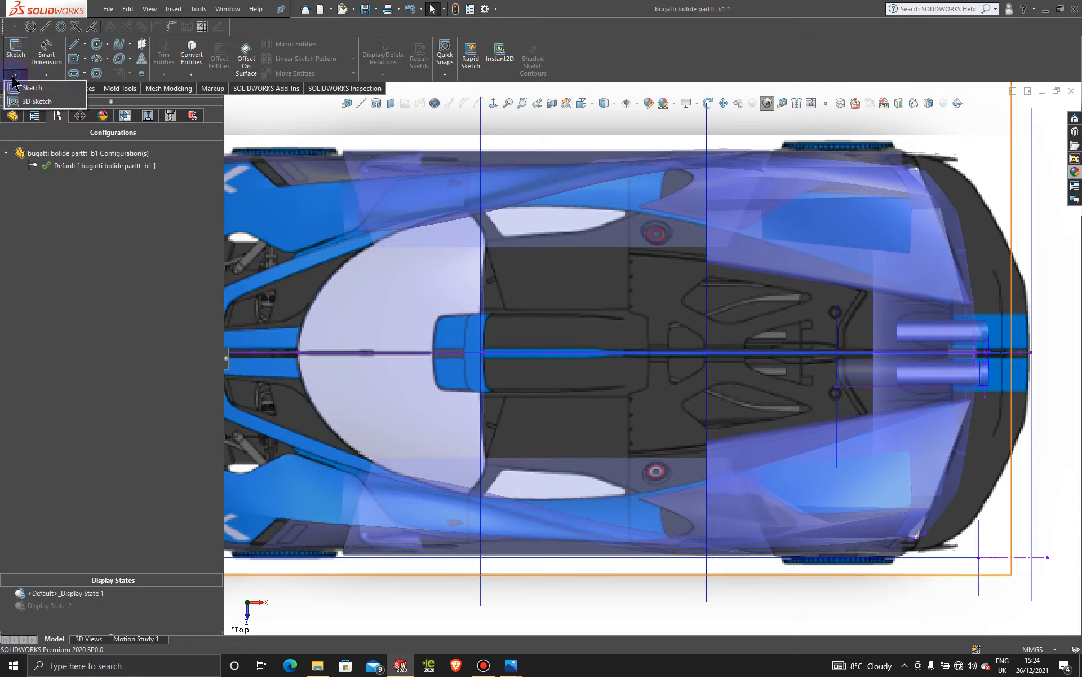
click(26, 99)
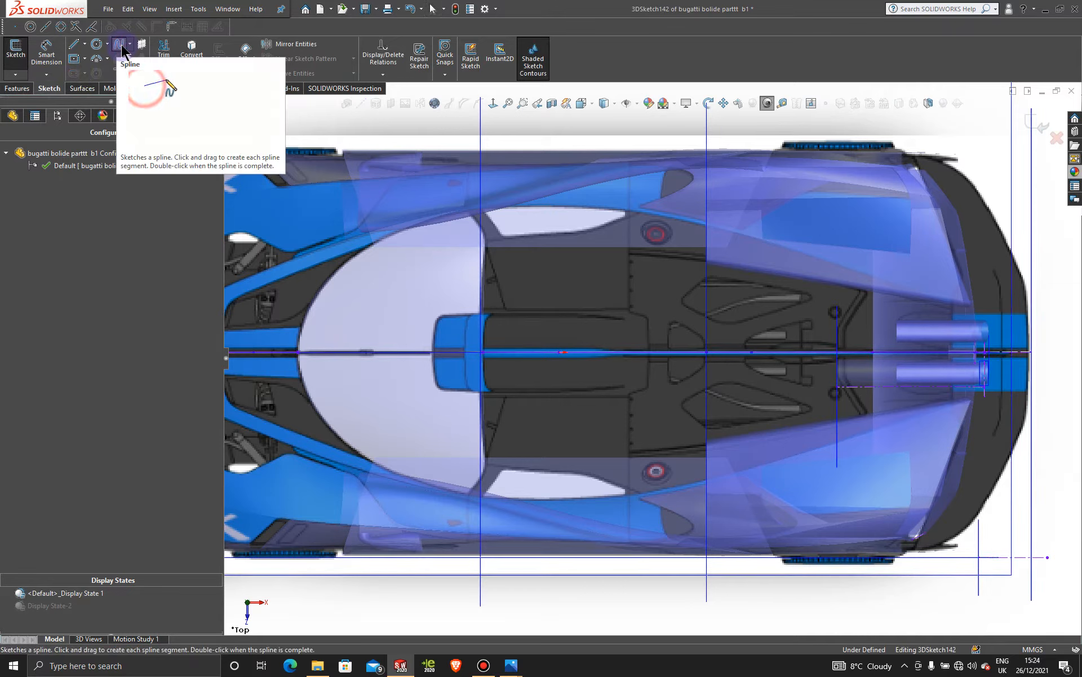
click(118, 50)
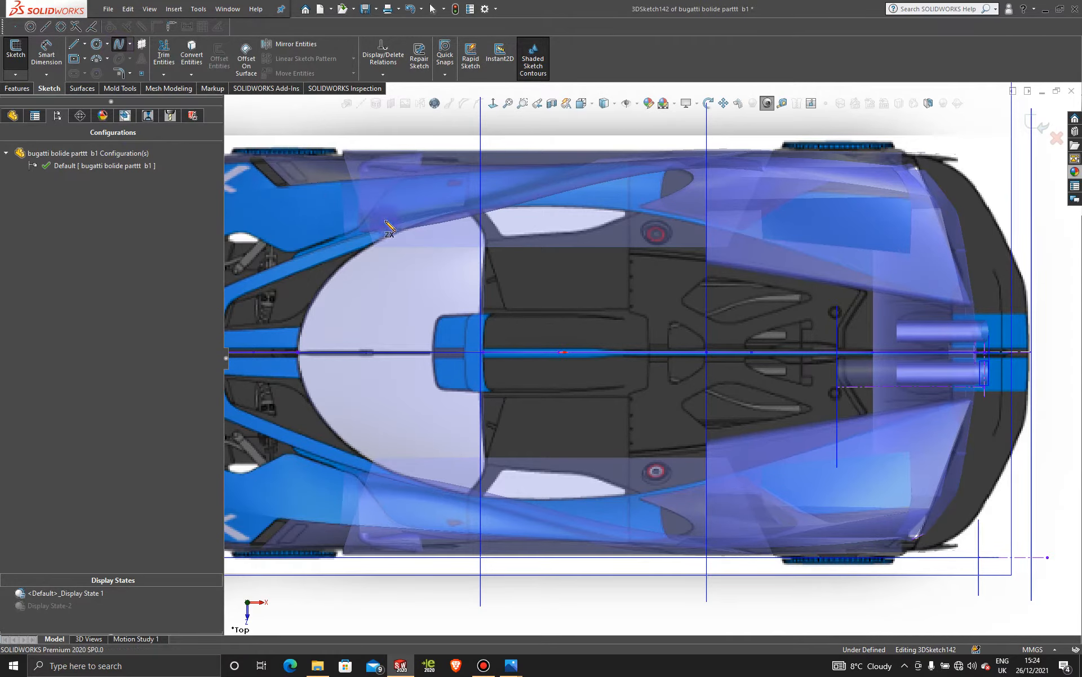
scroll(523, 444, down, 6)
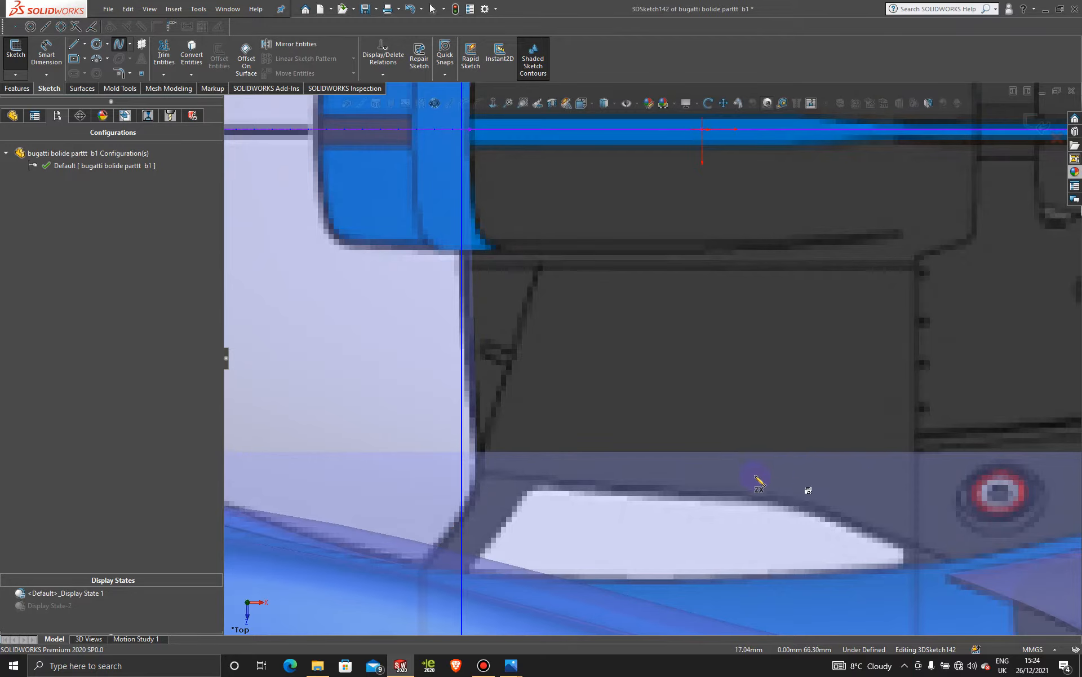
click(476, 438)
scroll(713, 367, up, 3)
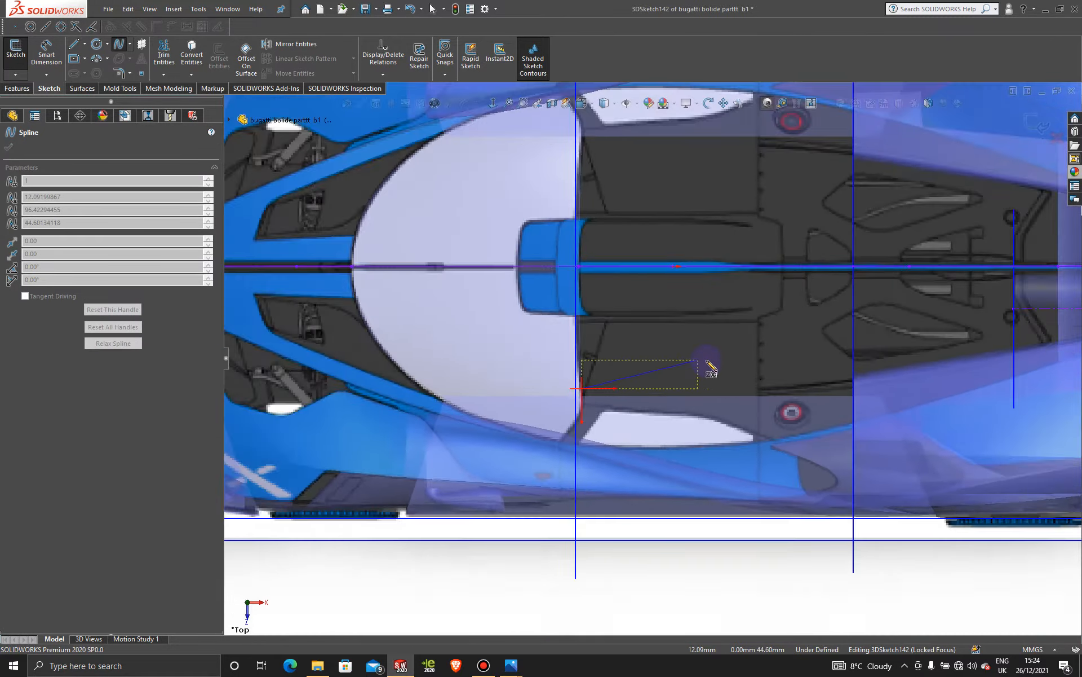
scroll(712, 368, up, 3)
scroll(902, 358, down, 6)
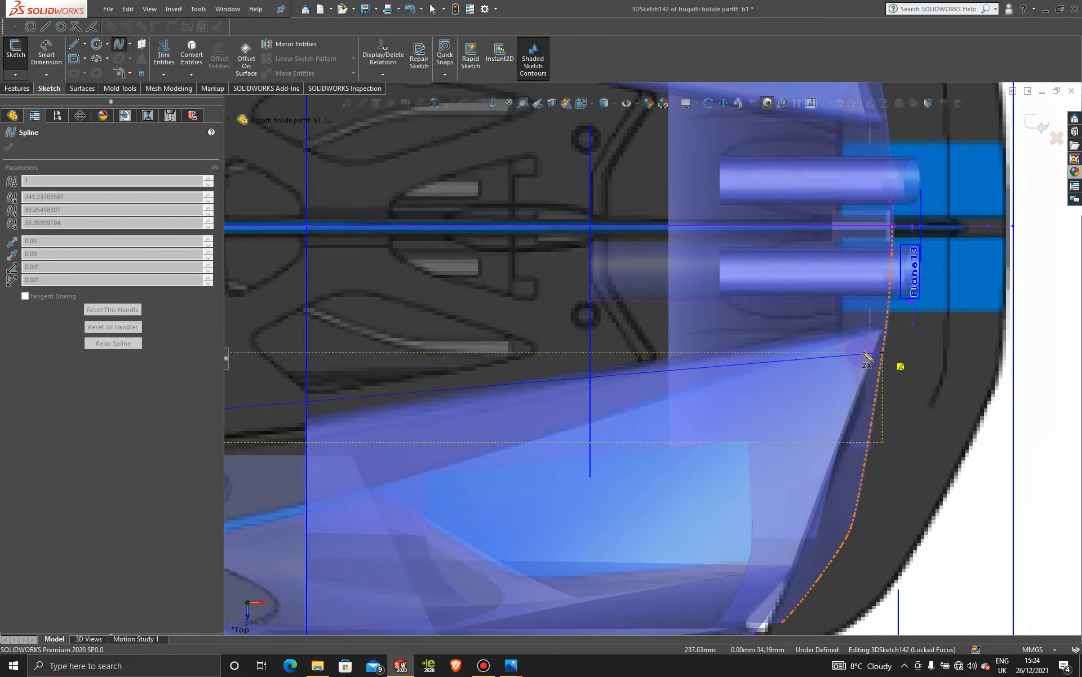
scroll(868, 358, down, 2)
scroll(918, 300, down, 4)
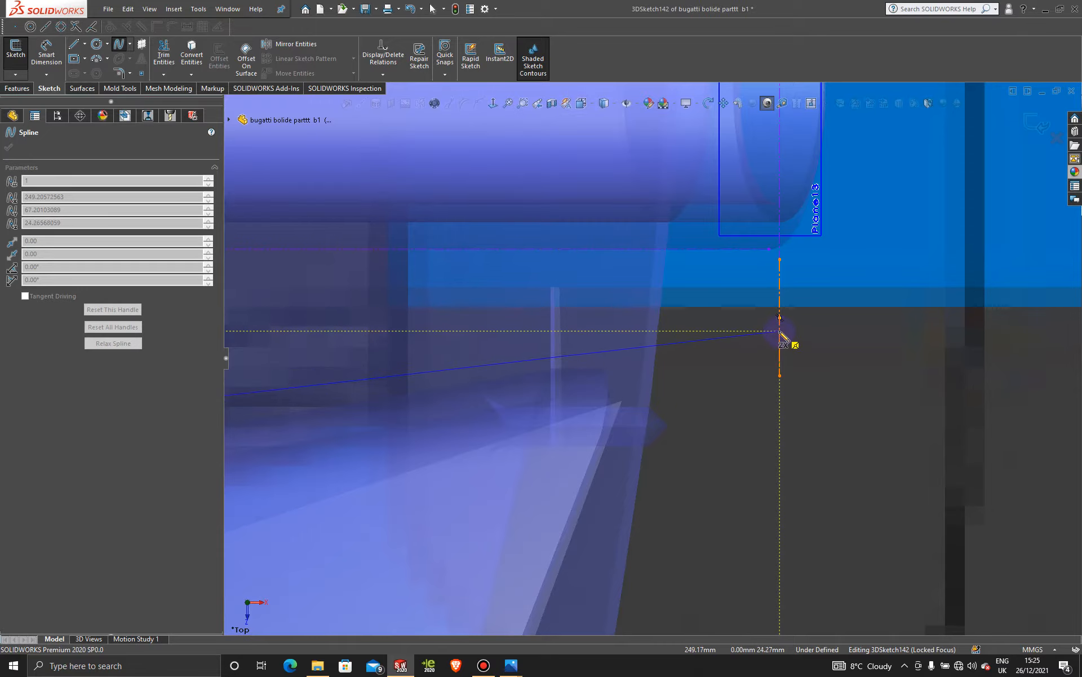
click(780, 301)
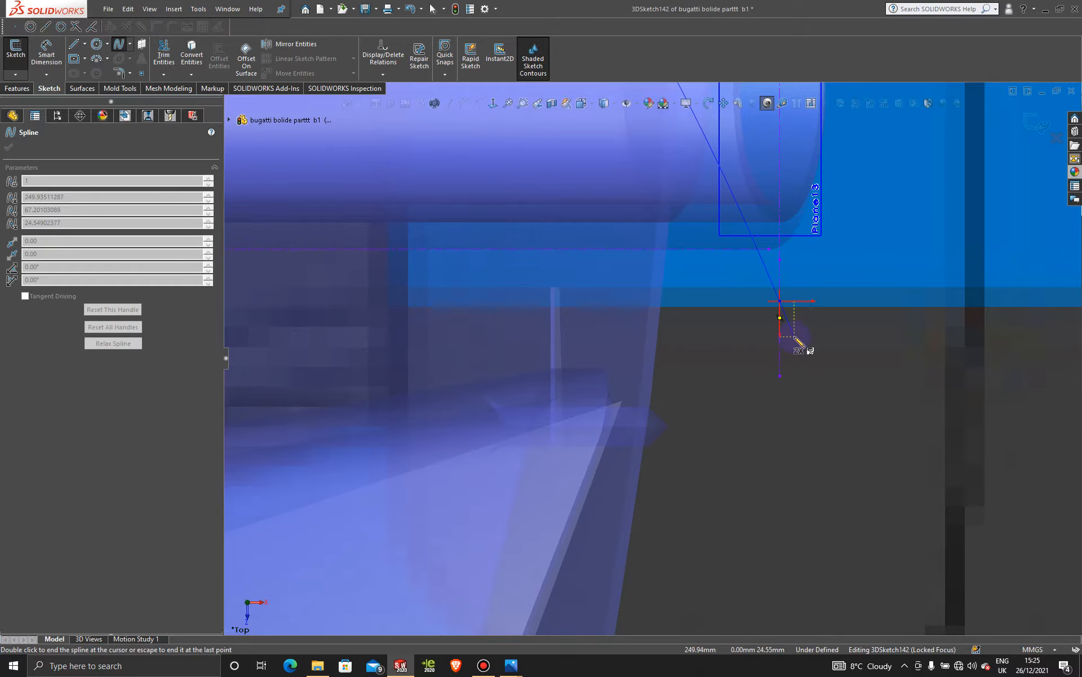
scroll(669, 354, up, 6)
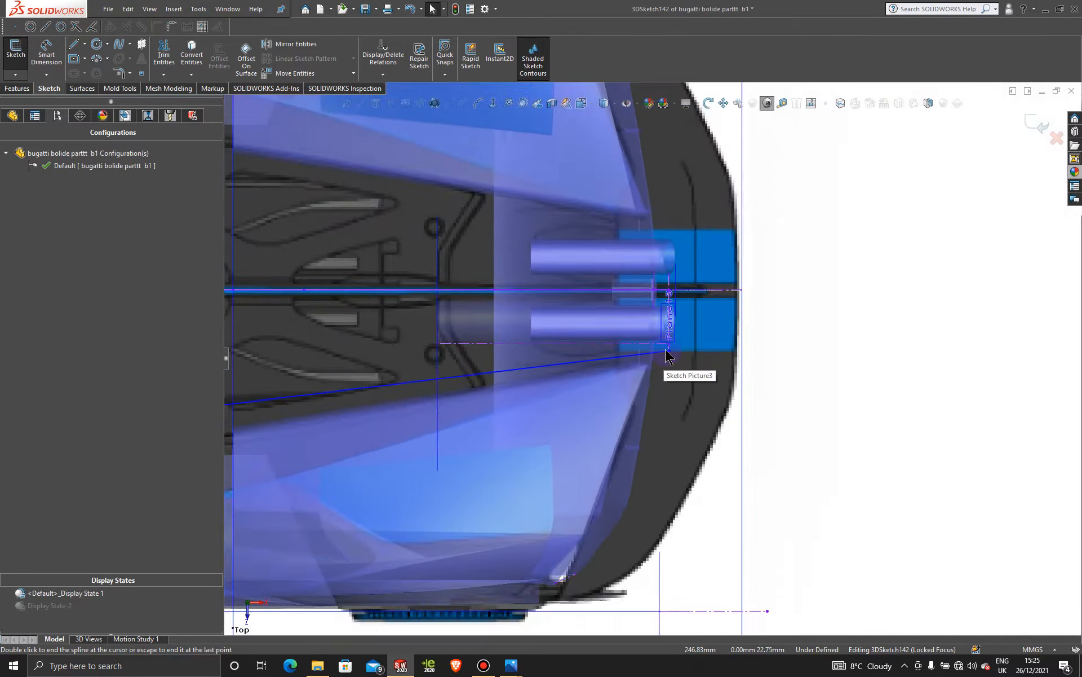
scroll(667, 354, up, 3)
- Slide the spline's front endpoint outward along the windshield's rear edge to about X -43.15, Y 95.39, Z 60.85 mm
scroll(374, 370, down, 6)
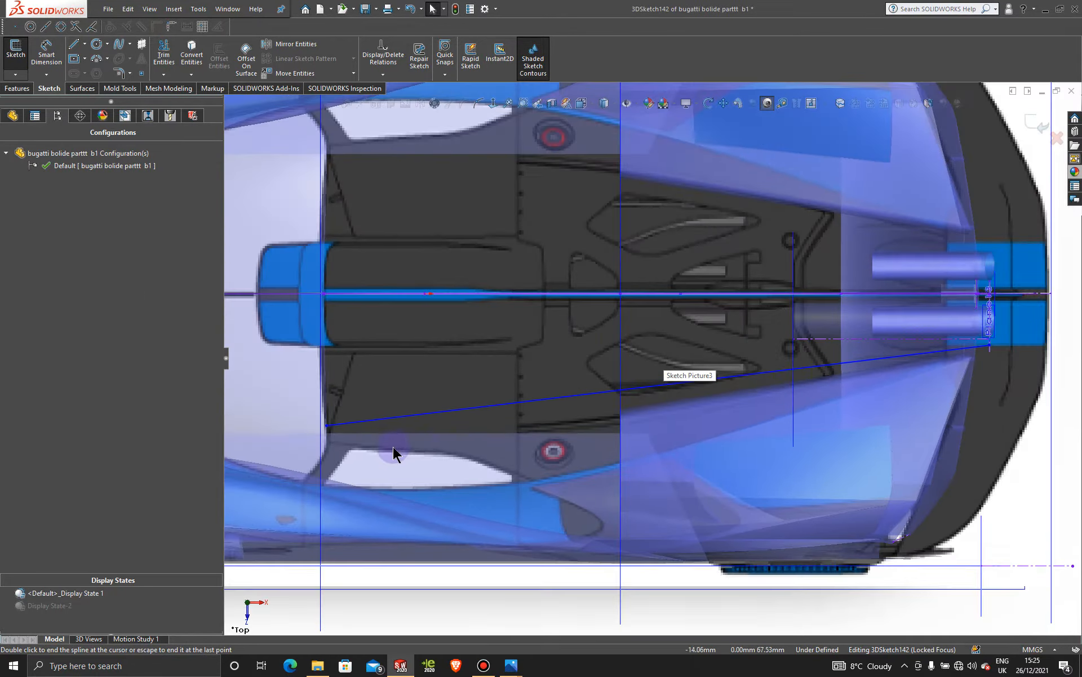
scroll(429, 446, down, 2)
scroll(485, 428, down, 2)
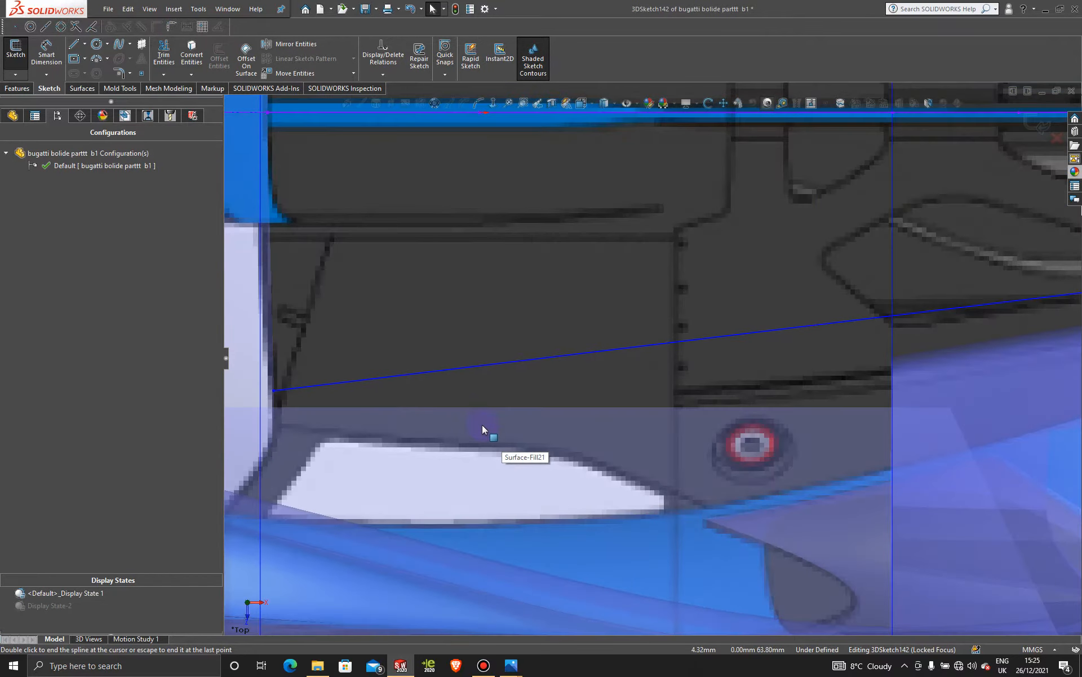
scroll(296, 423, down, 2)
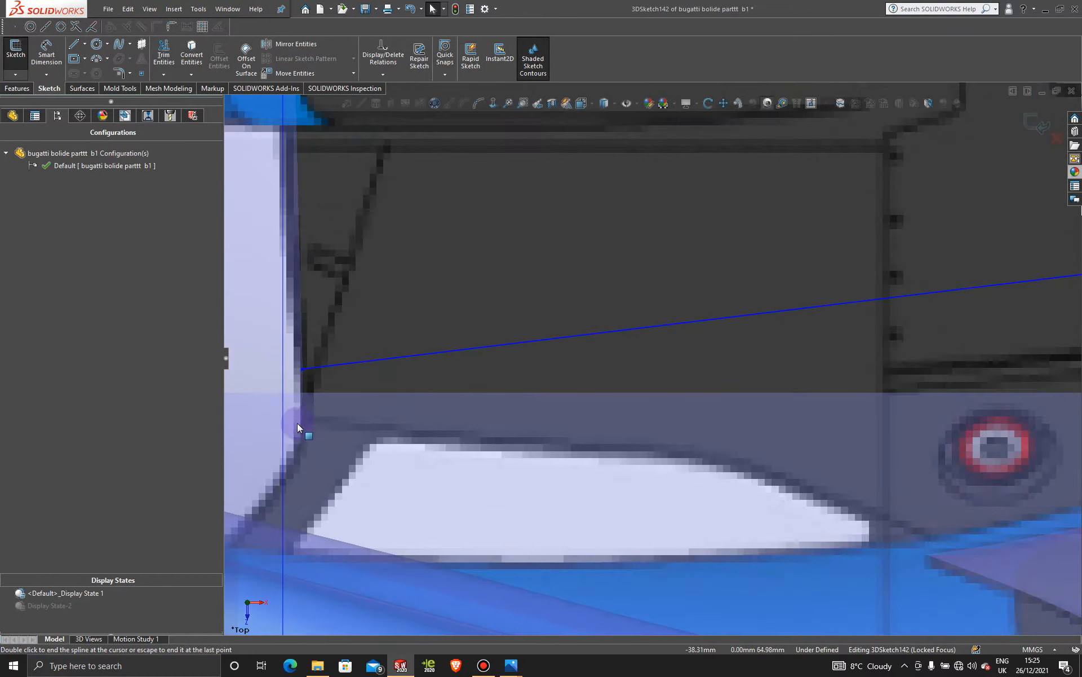
double_click(303, 370)
drag(303, 371, 315, 391)
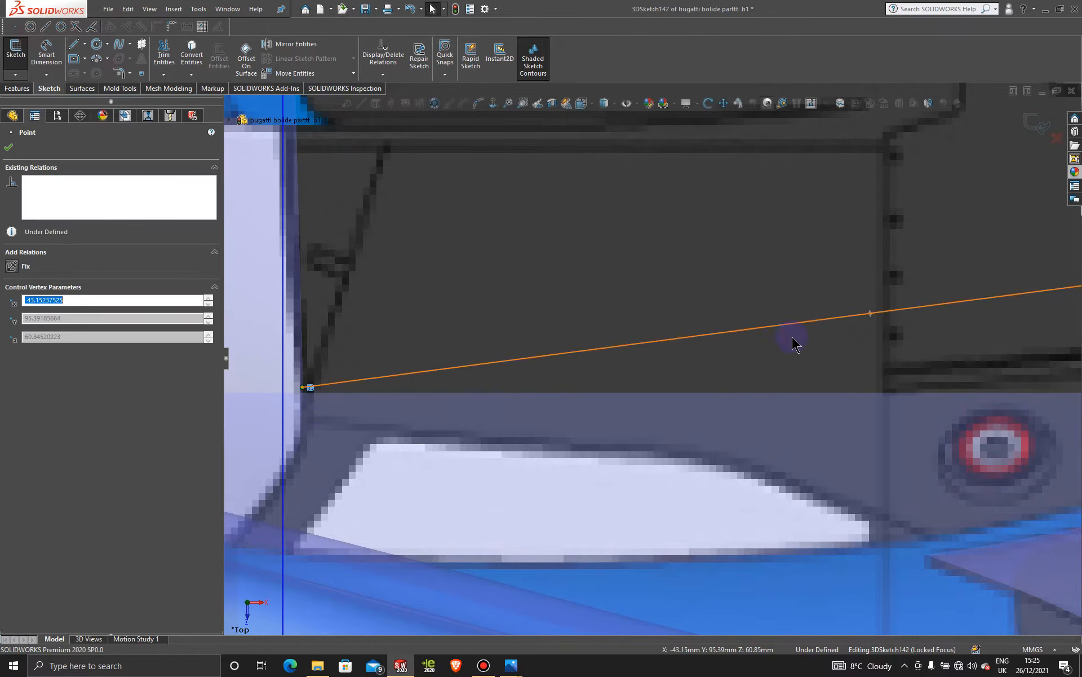
- Bend the spline along the blueprint's engine-cover edge seen from above, angling its front tangent handle to about 2.6° and its rear one to about -15.7°
scroll(793, 339, up, 6)
scroll(815, 355, down, 2)
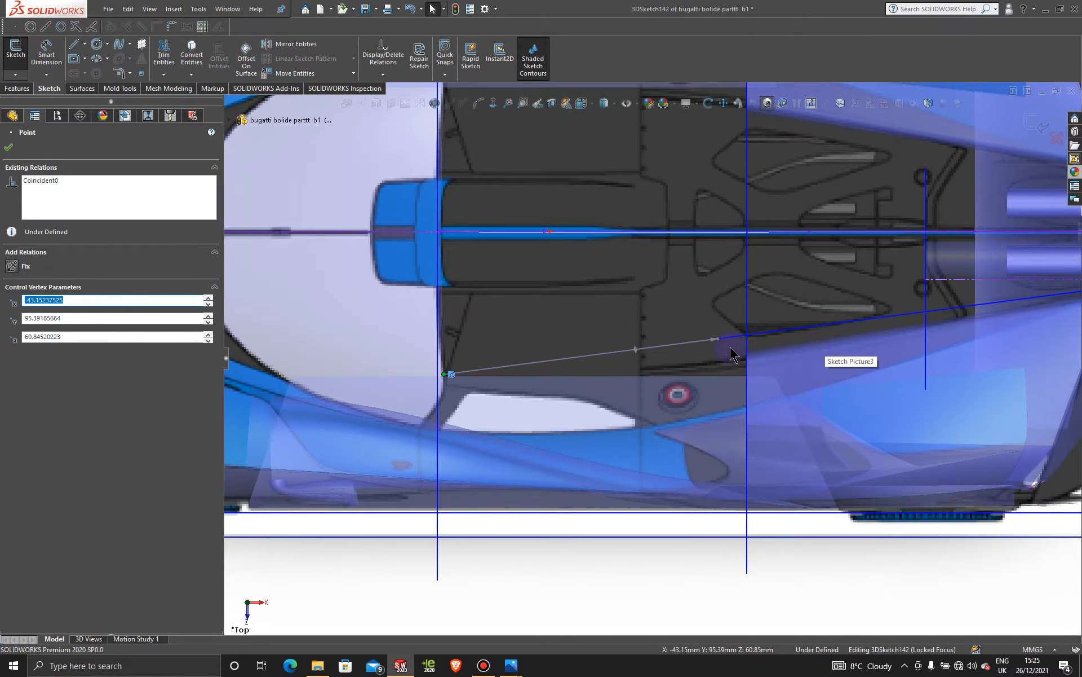
drag(721, 340, 721, 381)
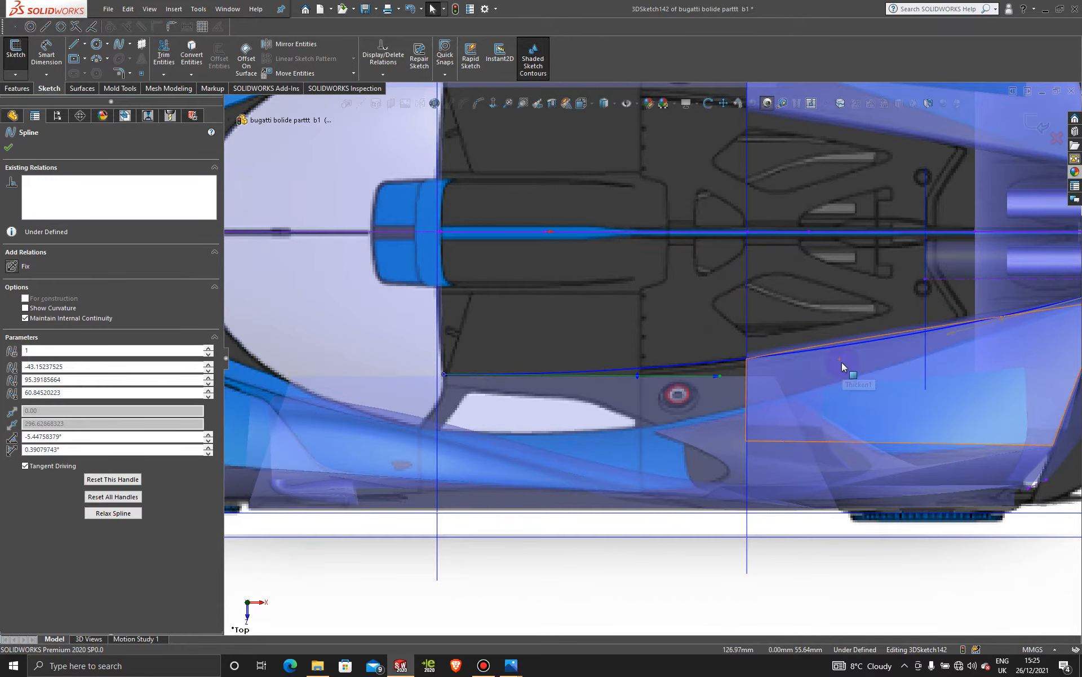
scroll(841, 362, down, 3)
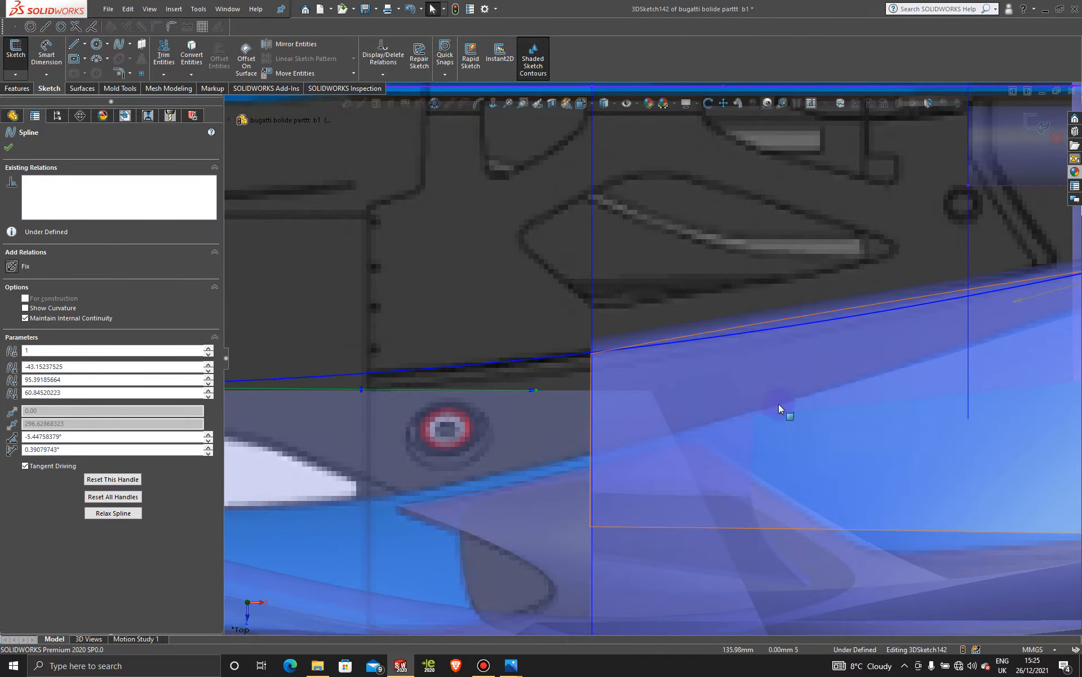
scroll(774, 391, up, 5)
scroll(743, 335, down, 5)
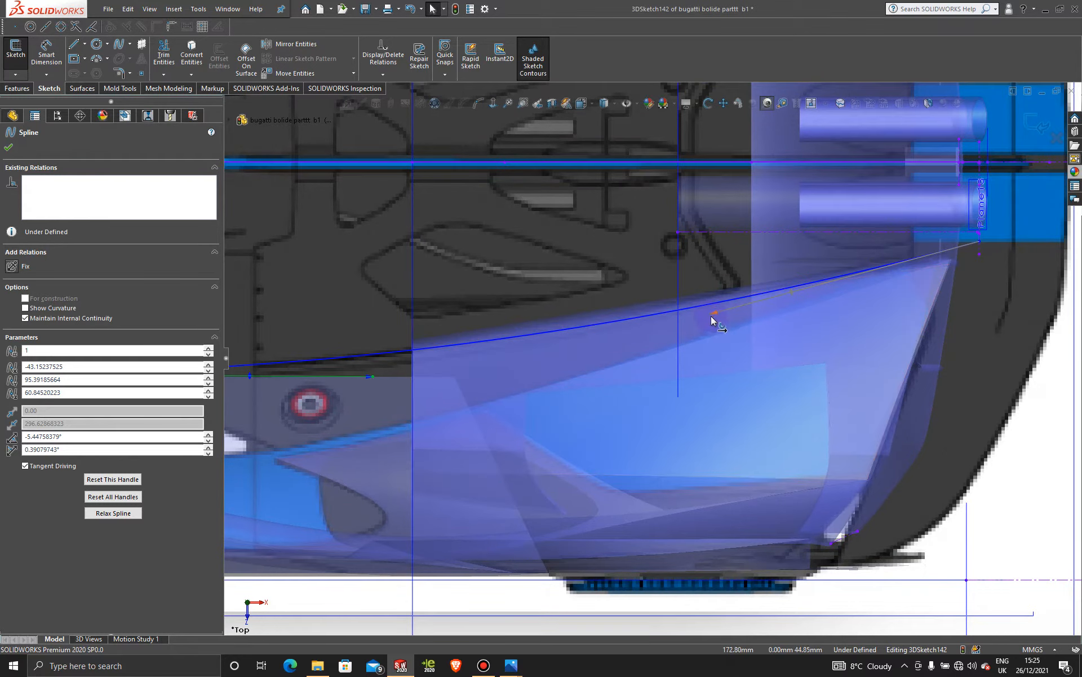
mouse_move(711, 315)
mouse_down()
mouse_move(716, 324)
mouse_move(705, 319)
mouse_up()
scroll(316, 338, up, 3)
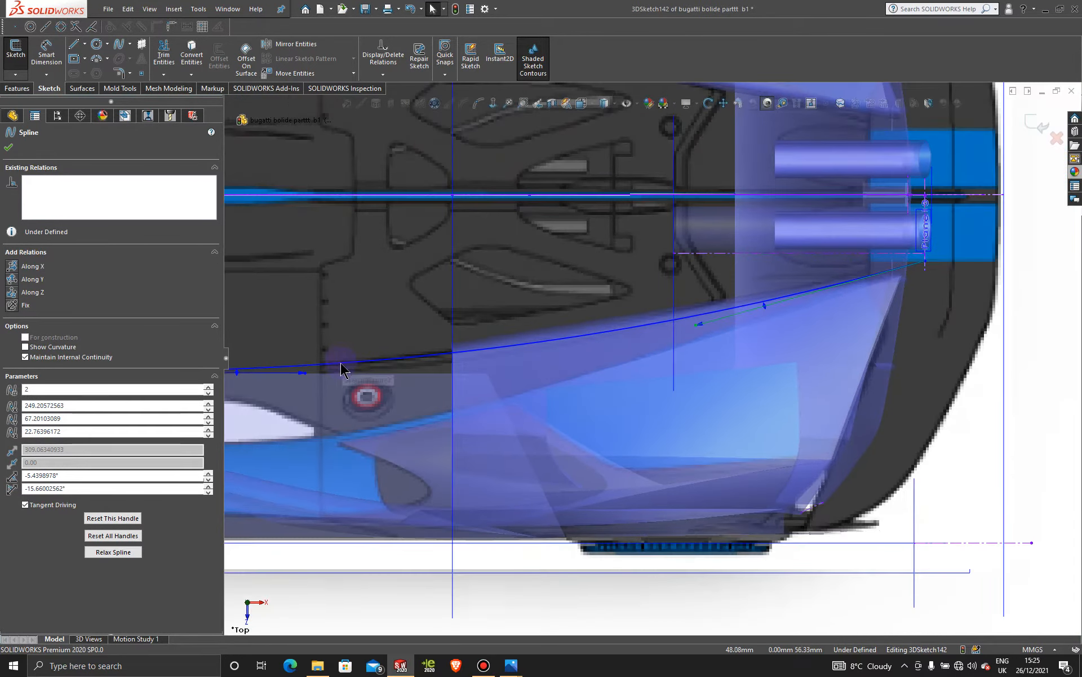
scroll(333, 366, down, 2)
drag(304, 371, 321, 382)
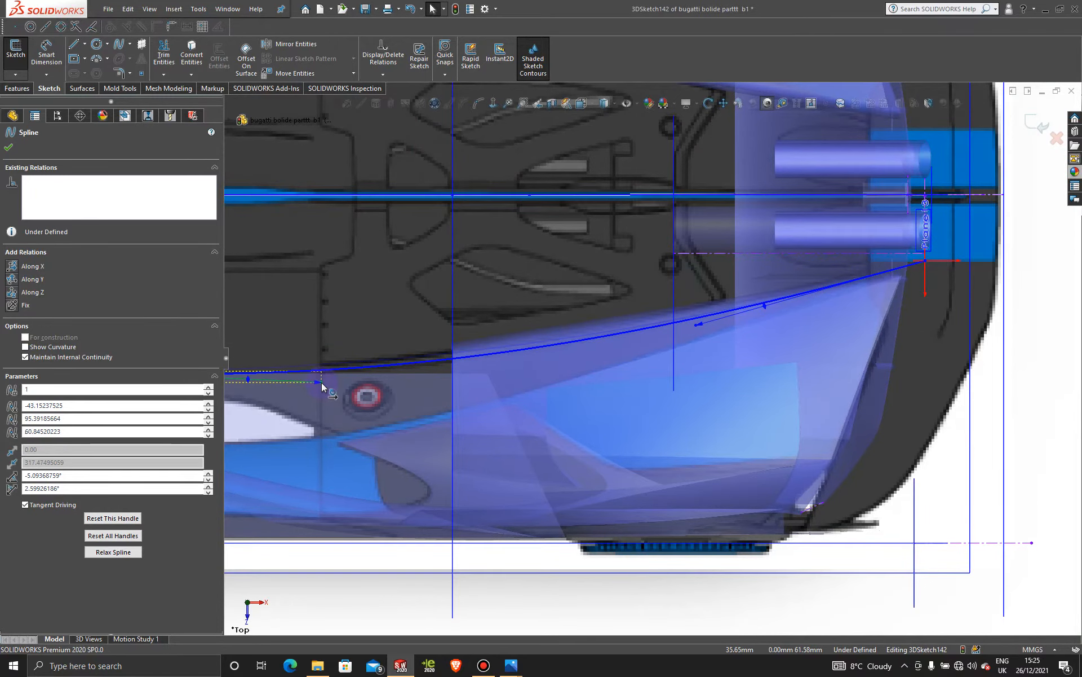
- In the side view, raise the spline's front tangent handle to about 7.9° so the curve arches over the side window
scroll(366, 389, up, 2)
key(space)
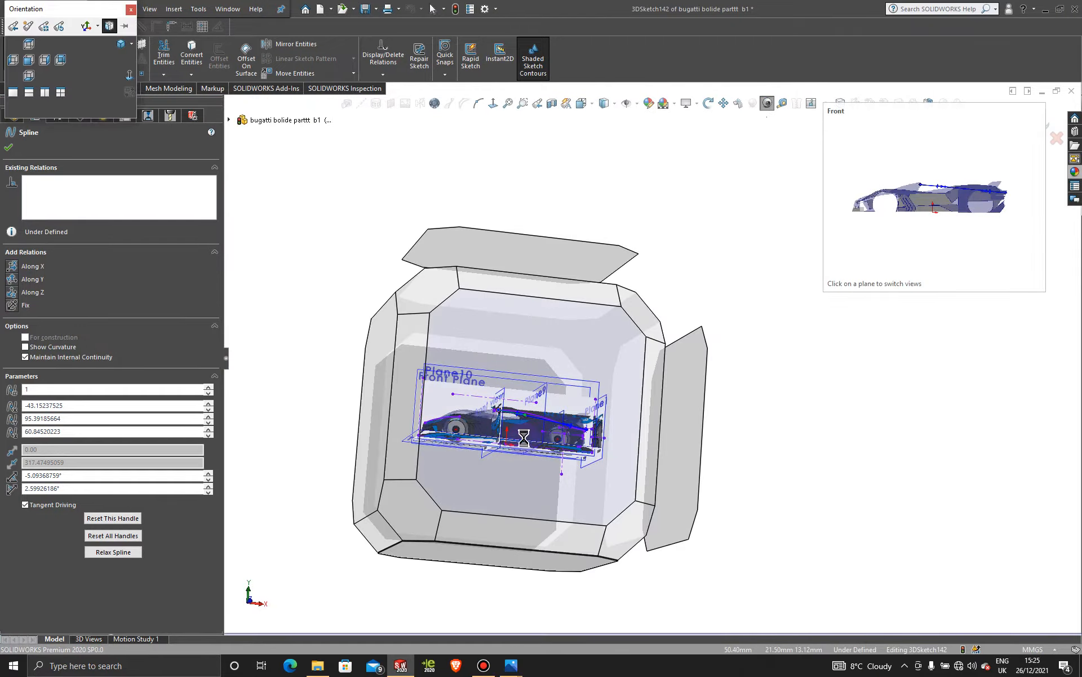
click(557, 405)
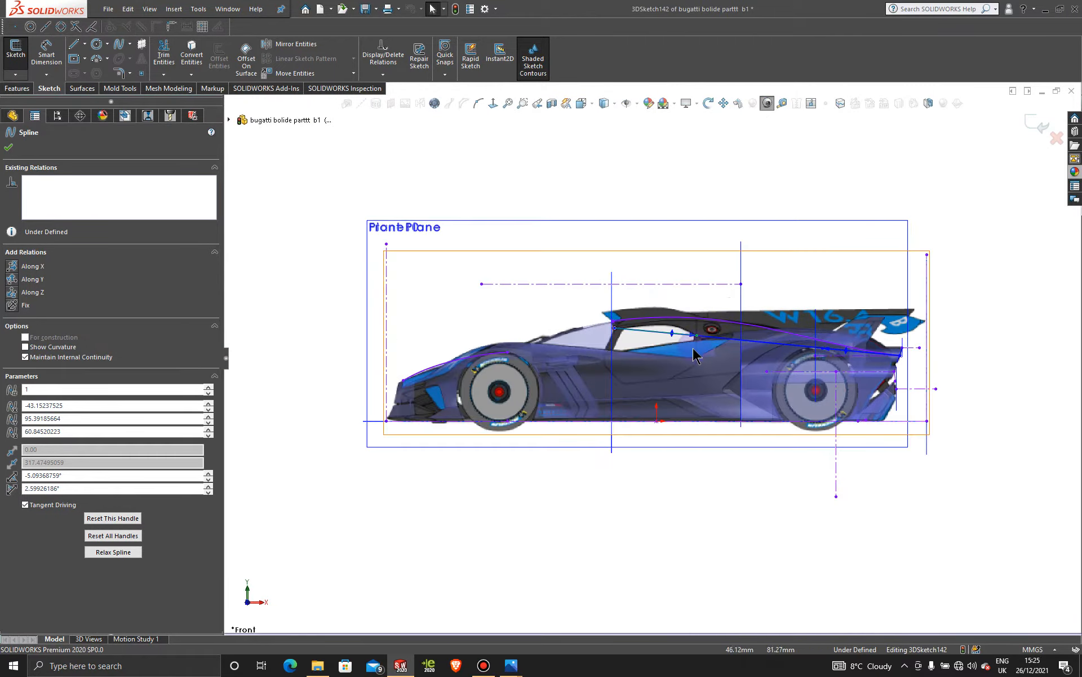
scroll(694, 352, down, 5)
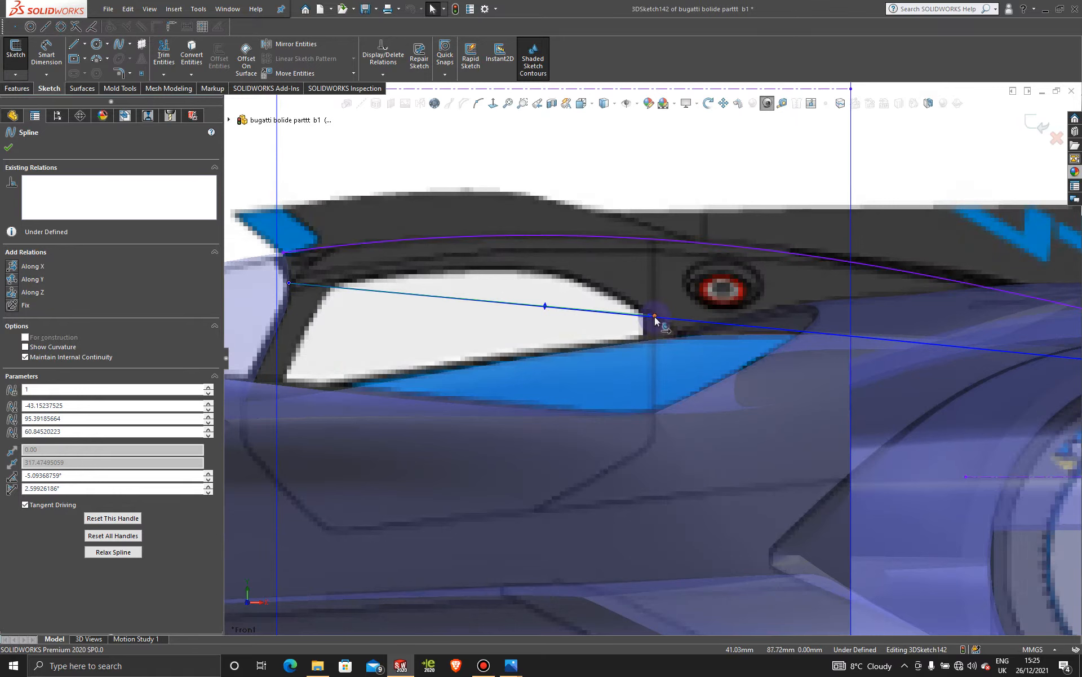
drag(654, 316, 655, 233)
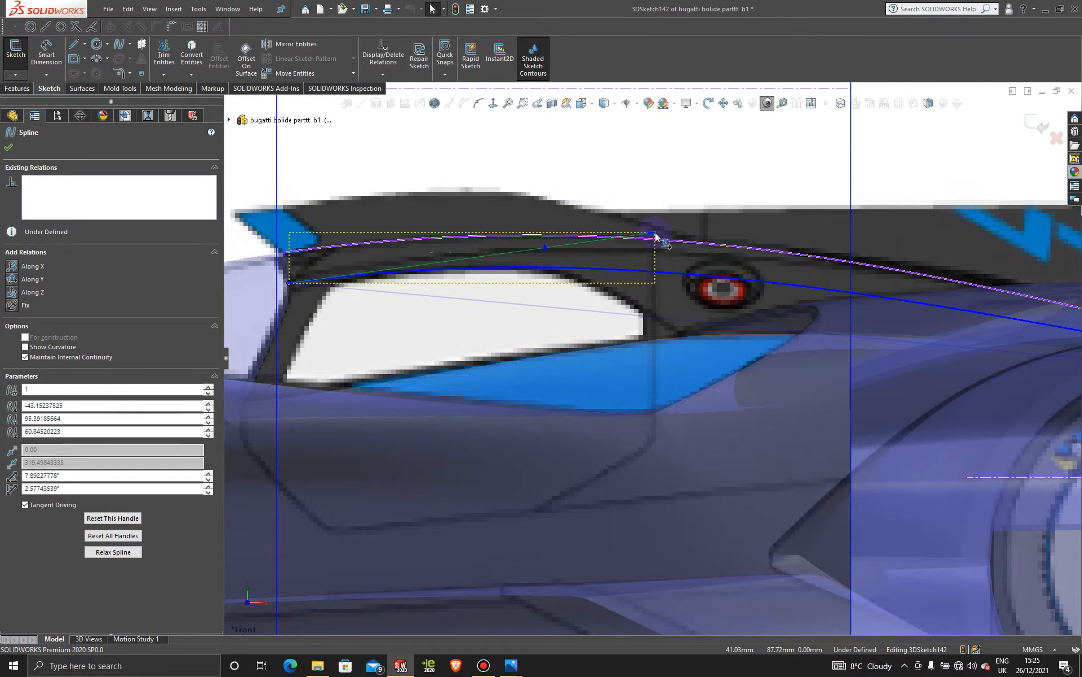
- Slide the spline's front endpoint up the windshield's rear edge to about X -43.29, Y 98.28, Z 52.01 mm
scroll(317, 314, down, 5)
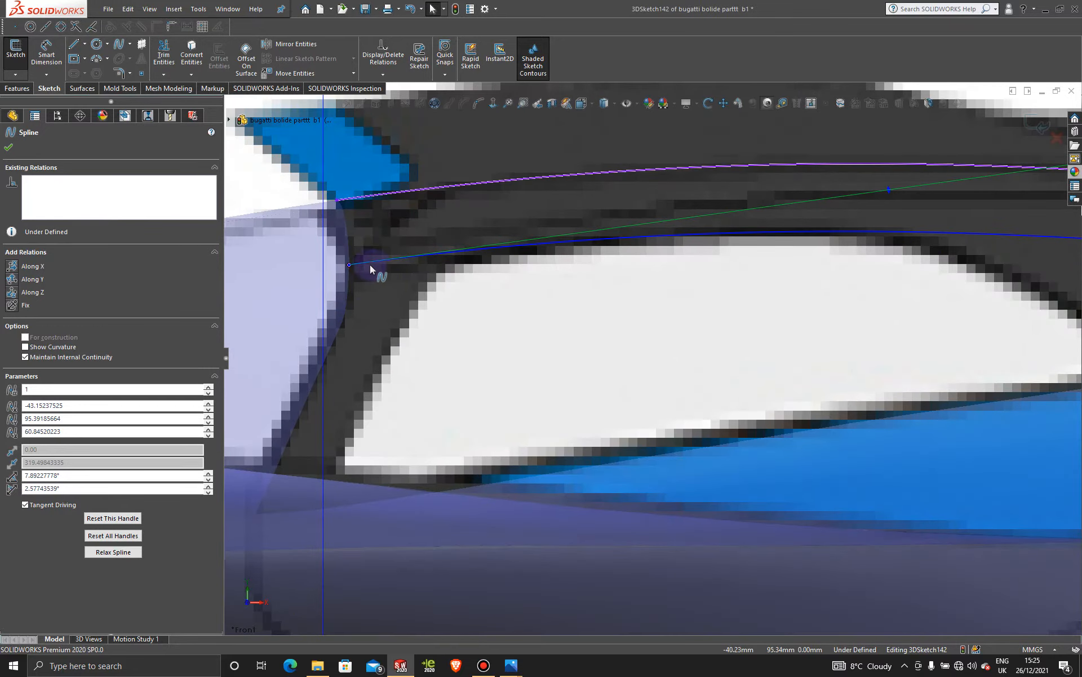
drag(349, 265, 349, 244)
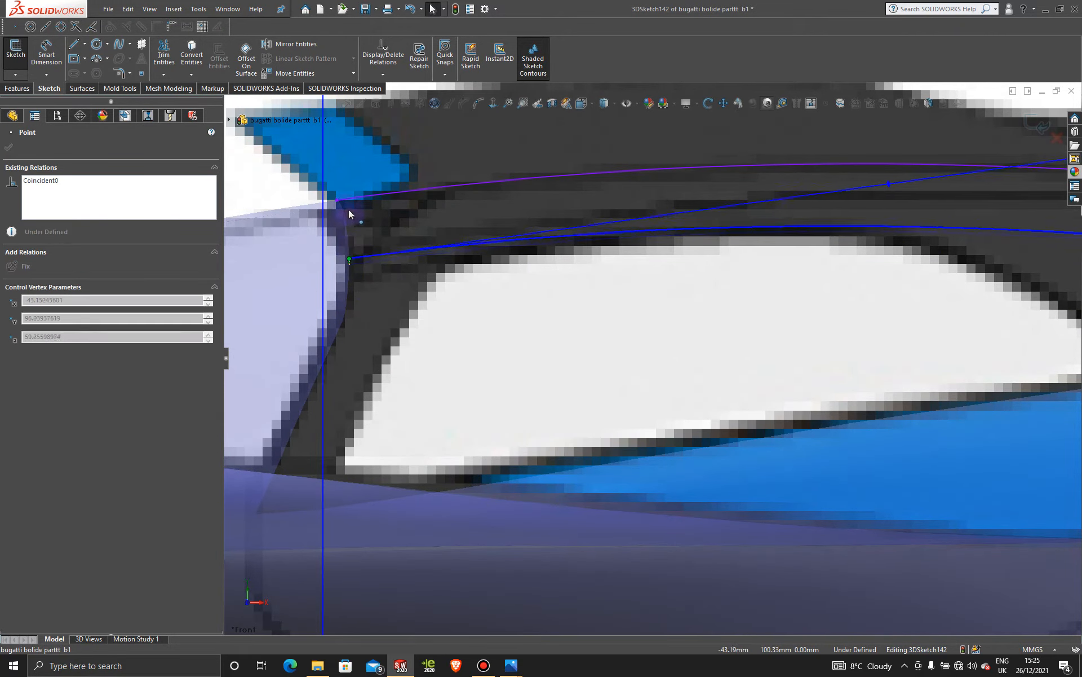
scroll(634, 262, up, 3)
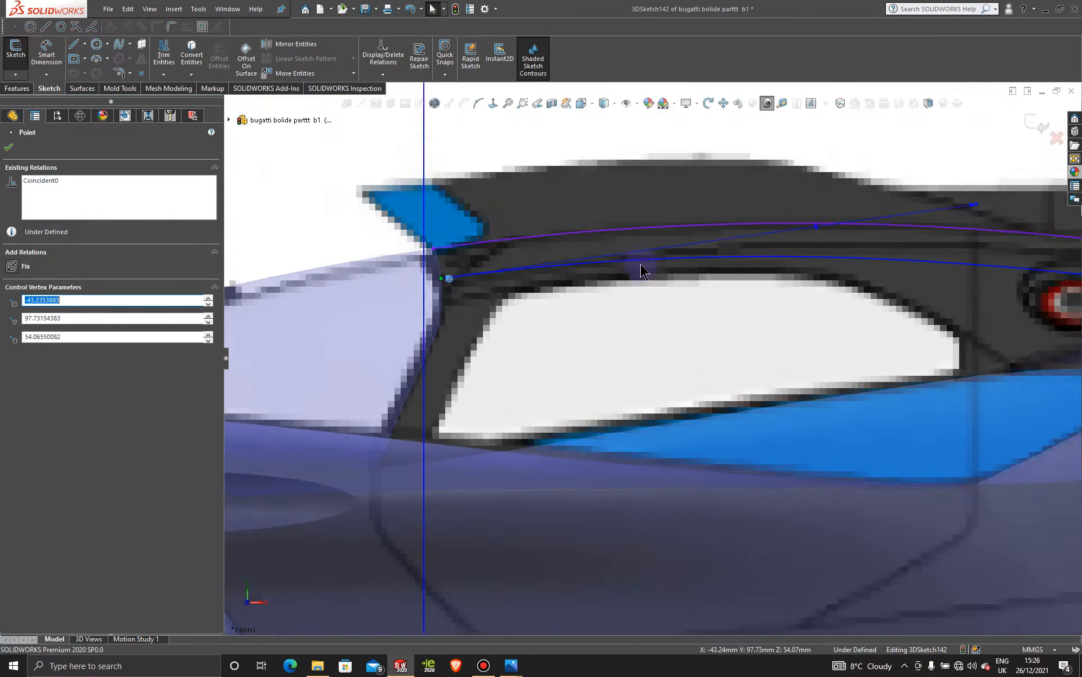
scroll(638, 306, down, 1)
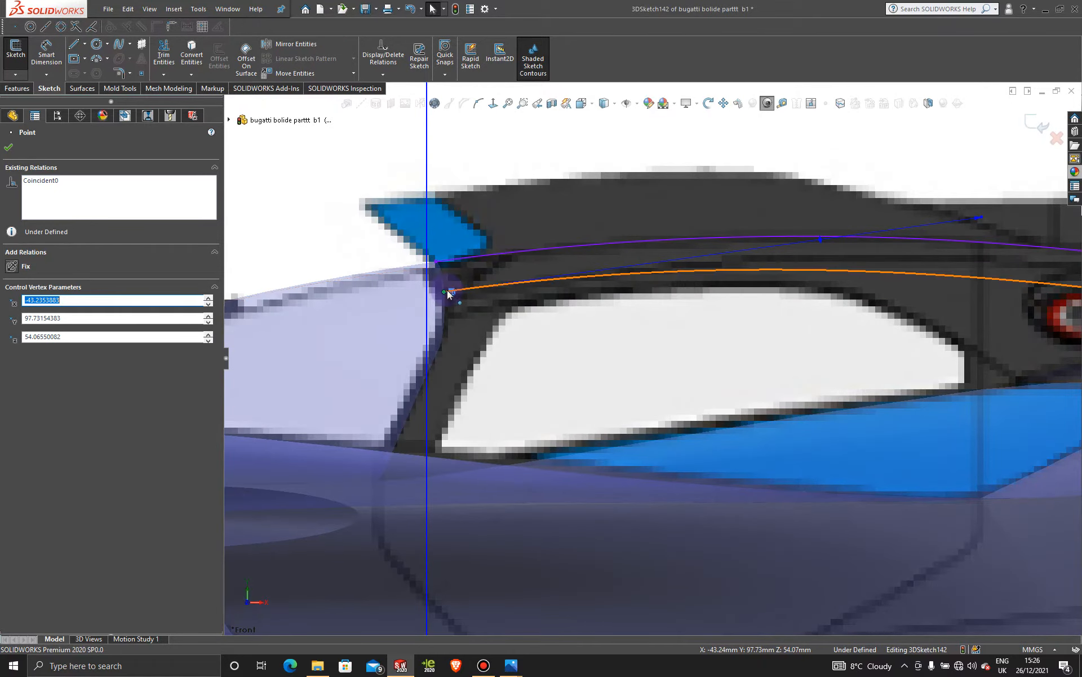
drag(446, 293, 444, 236)
scroll(787, 293, up, 3)
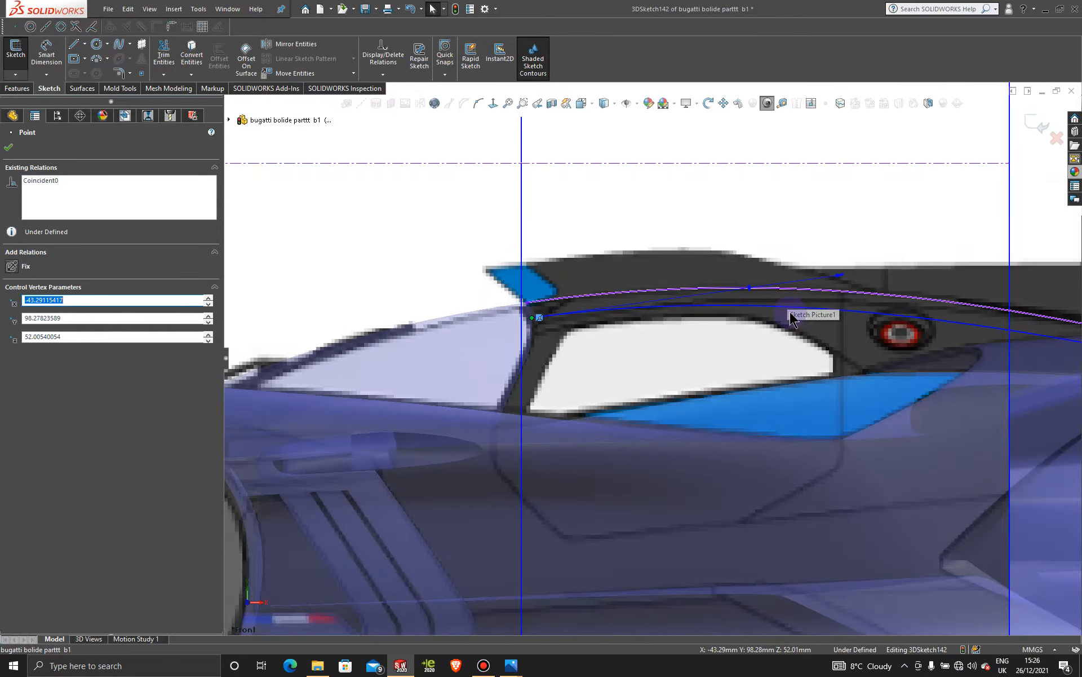
- Steepen the spline's front tangent handle to about 9.5° and lengthen it to a tangent weight of about 336
scroll(817, 293, down, 1)
click(871, 259)
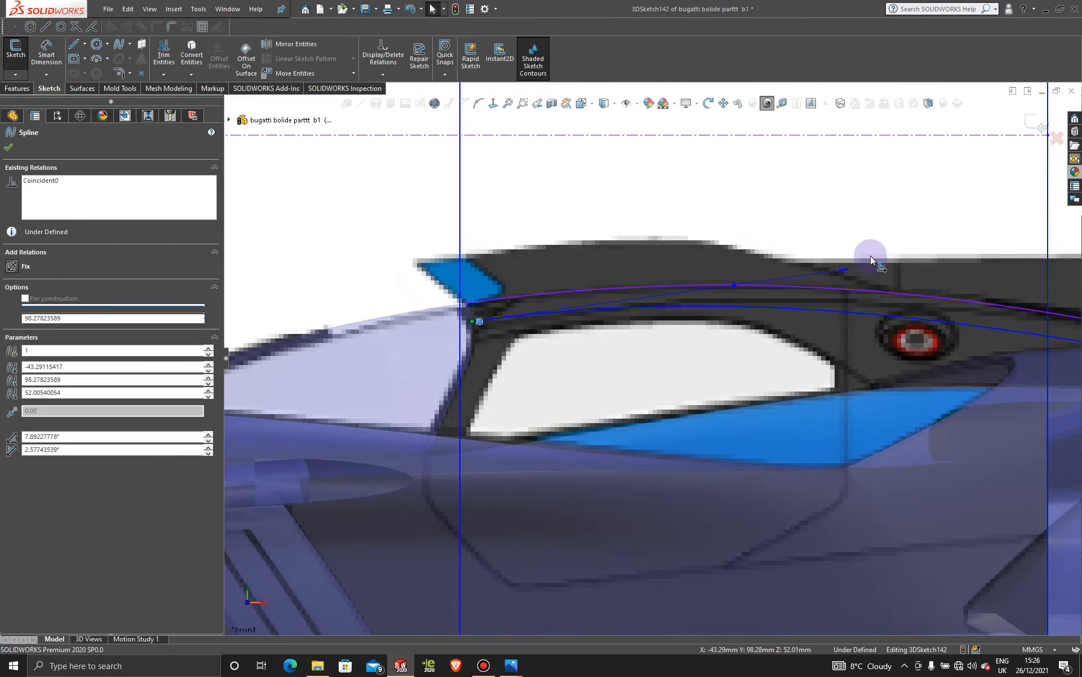
mouse_move(871, 260)
mouse_down()
mouse_move(865, 244)
mouse_move(863, 255)
mouse_up()
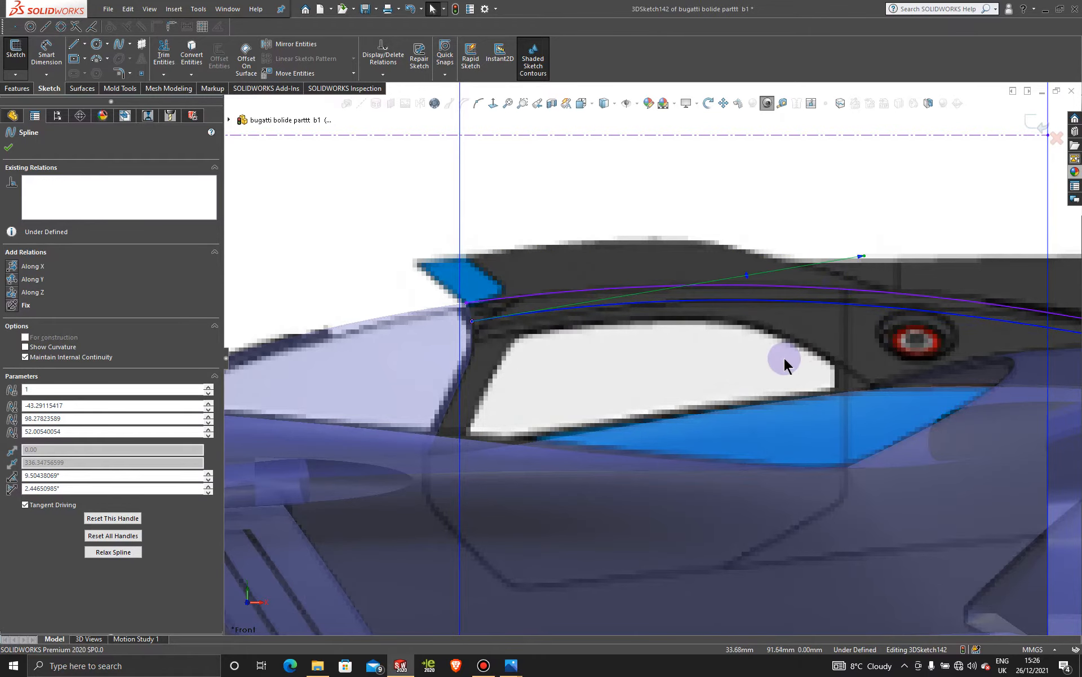
- Shorten the spline's rear tangent handle above the rear wheel to a weight of about 185, angled about -4.1° and -26.8°
scroll(784, 358, up, 2)
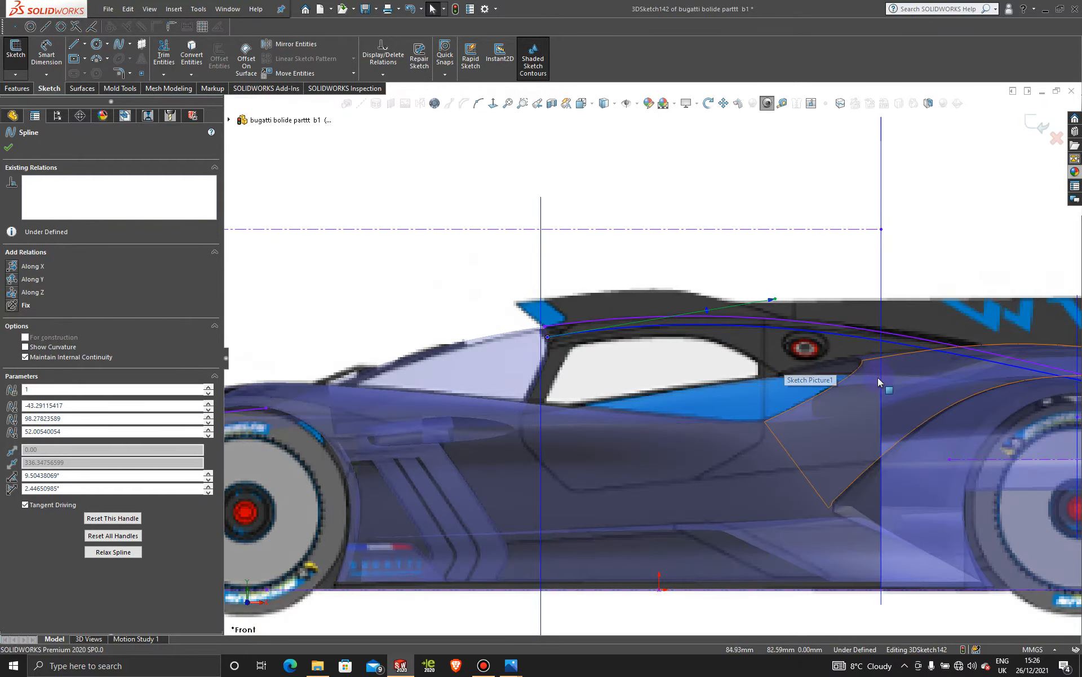
scroll(885, 369, up, 3)
scroll(878, 377, down, 5)
scroll(861, 384, down, 2)
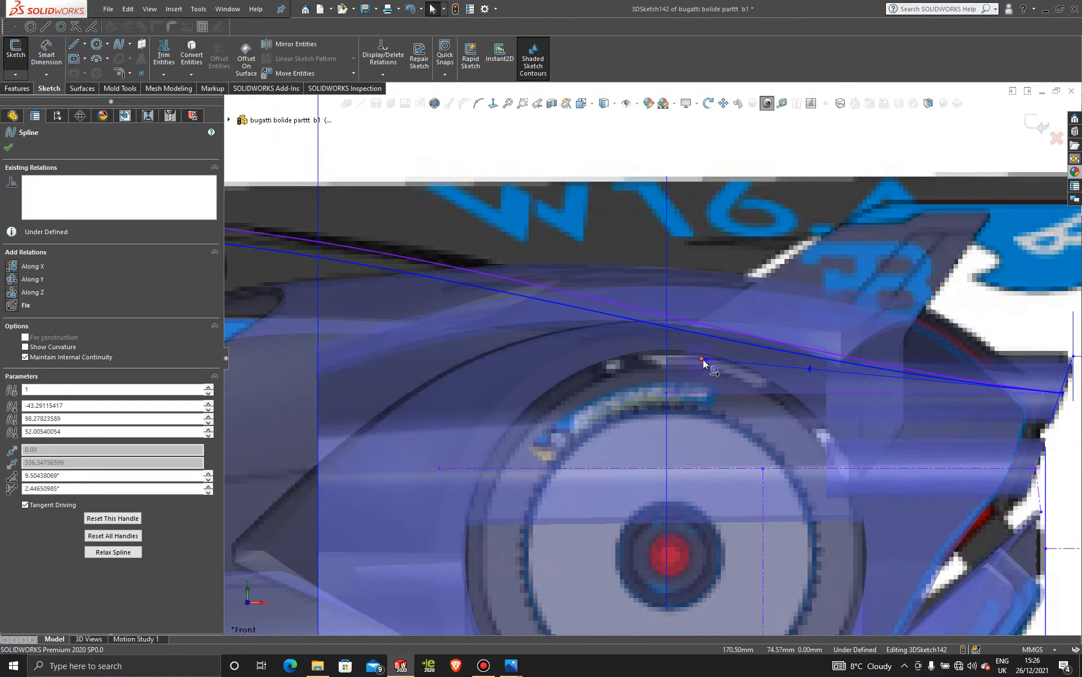
drag(702, 360, 705, 354)
drag(717, 341, 864, 385)
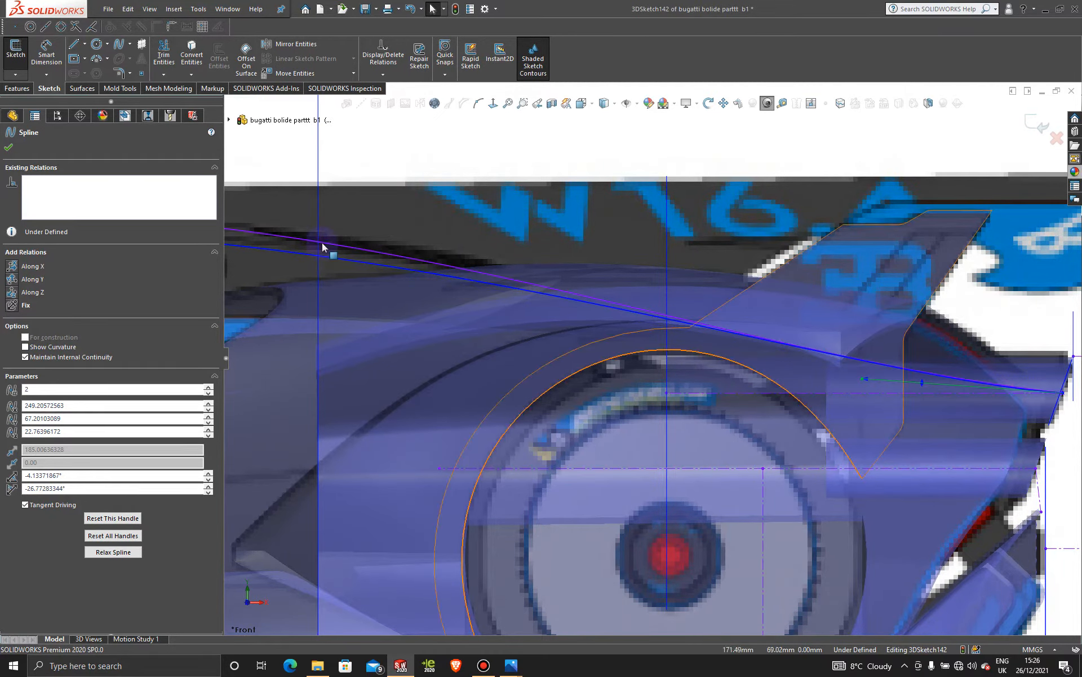
- Stretch the spline's front tangent handle rearward to a weight of about 404.5, at about 8.6° and 2.0°
scroll(350, 295, up, 5)
scroll(429, 327, down, 3)
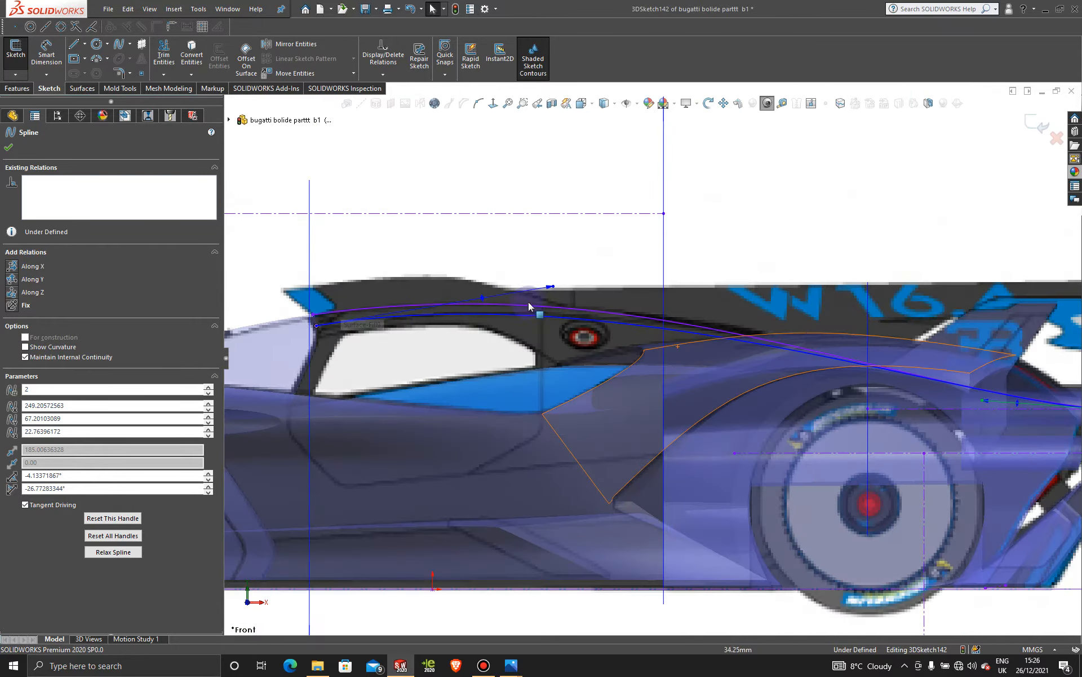
drag(559, 283, 602, 287)
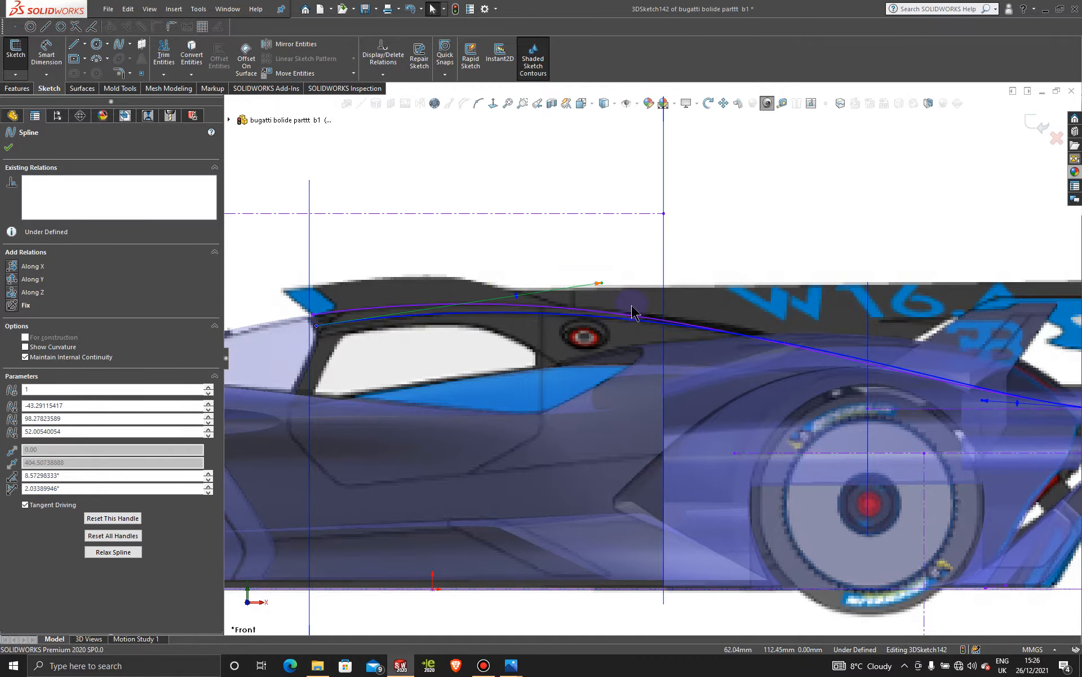
- Lengthen the spline's rear tangent handle forward to a weight of about 255, at about -5.4° and -19.1°, then deselect the spline
scroll(822, 381, up, 2)
scroll(823, 389, down, 5)
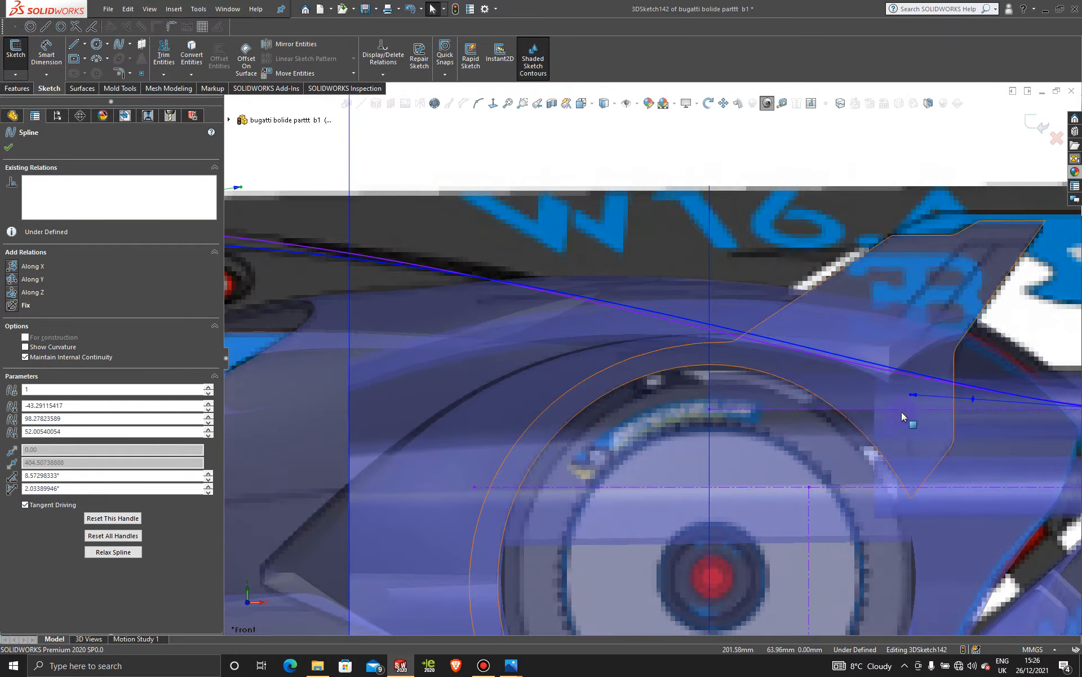
drag(912, 397, 818, 385)
scroll(817, 385, up, 4)
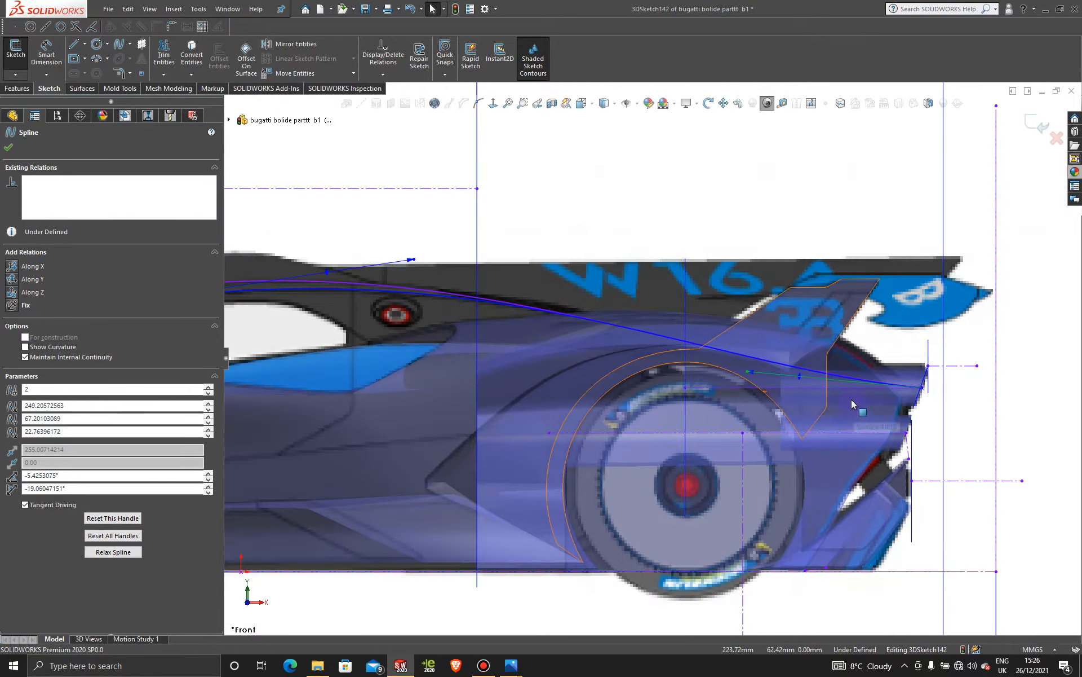
scroll(845, 393, down, 2)
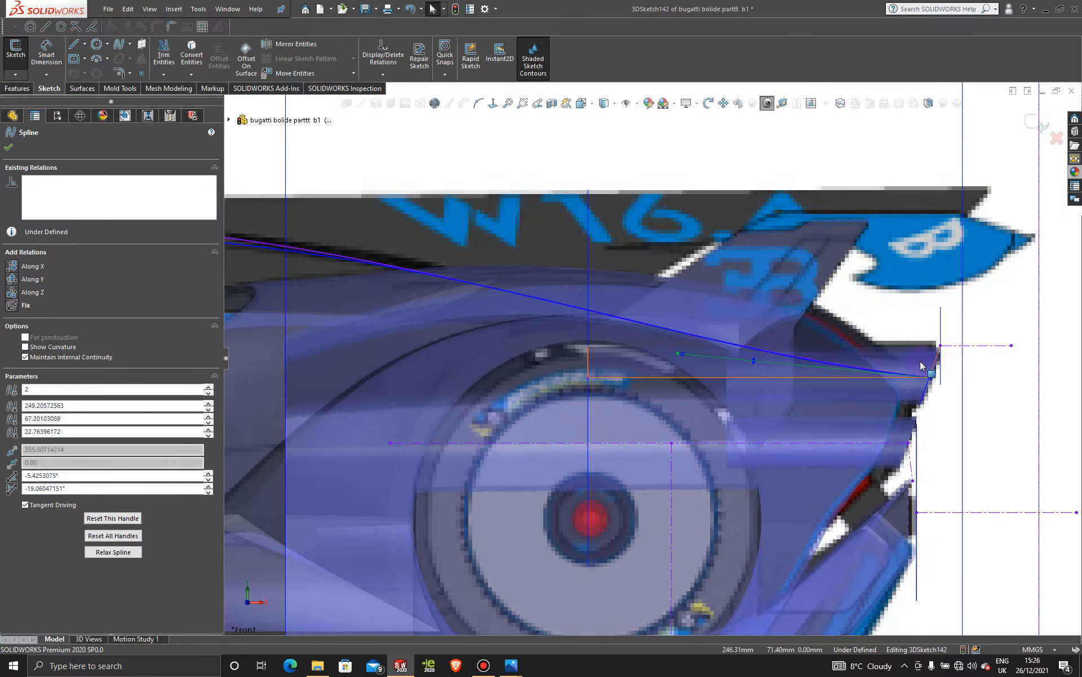
key(Escape)
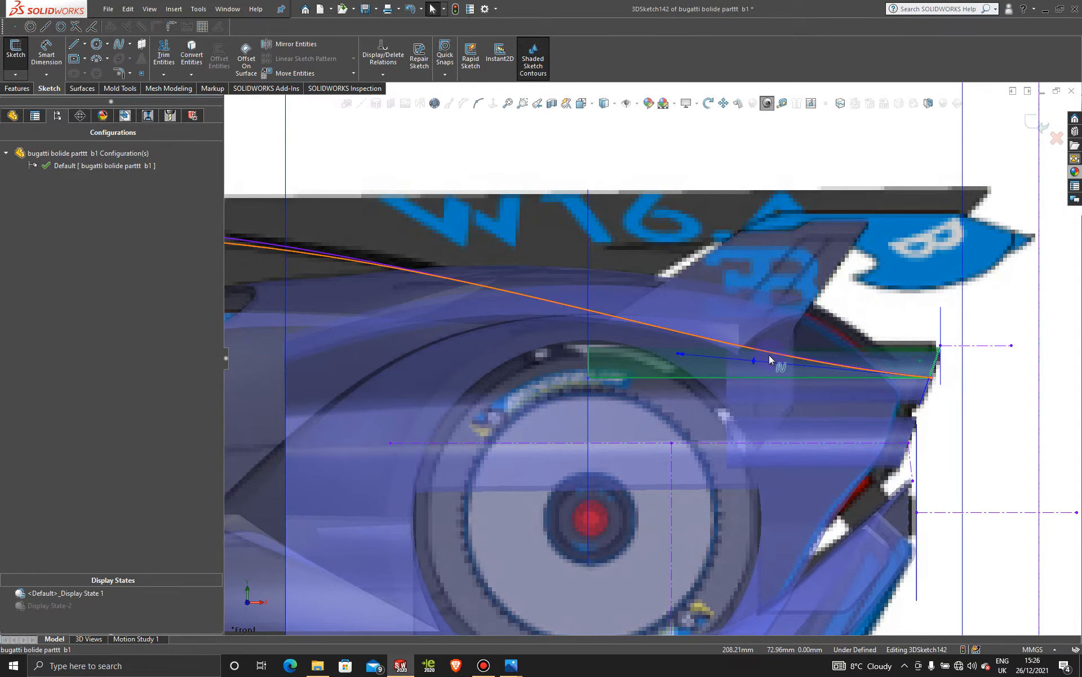
- In the top view, slide the spline's front endpoint outward along the windshield edge to about X -43.20, Y 97.24, Z 55.73 mm
scroll(502, 367, up, 6)
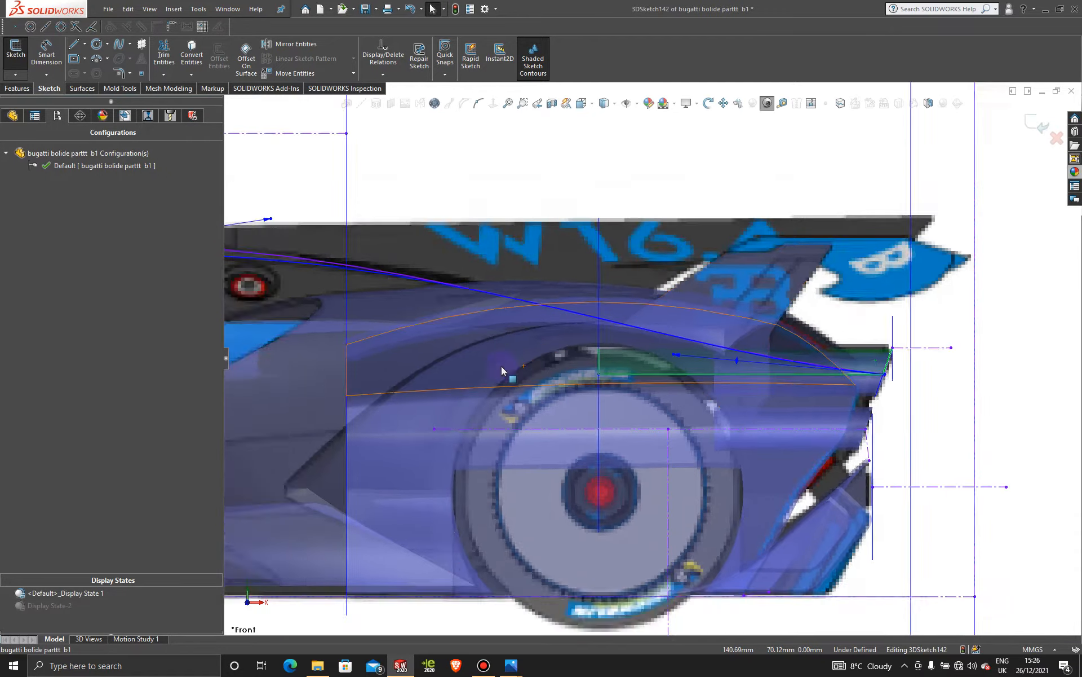
middle_drag(501, 340, 479, 544)
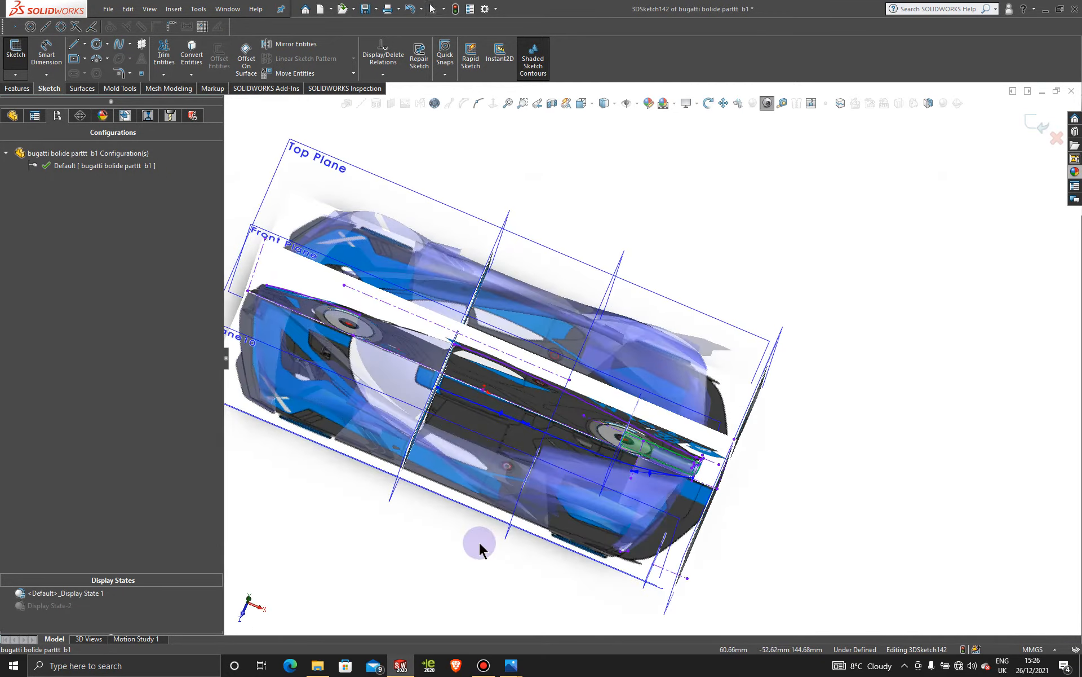
key(space)
click(503, 404)
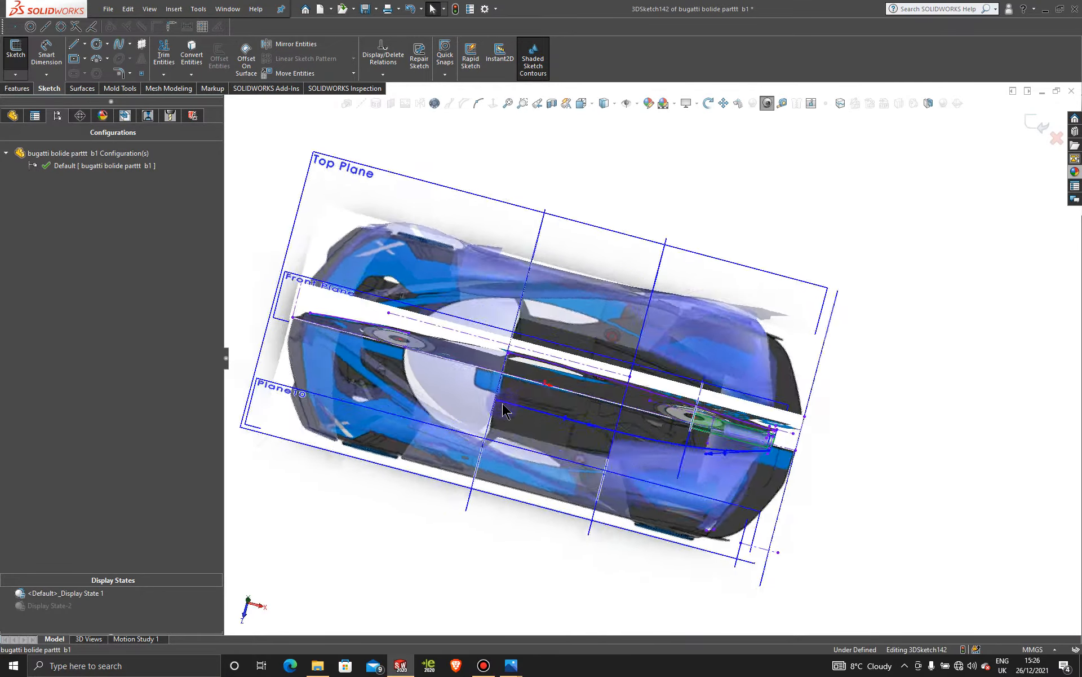
scroll(720, 427, down, 5)
scroll(720, 426, down, 8)
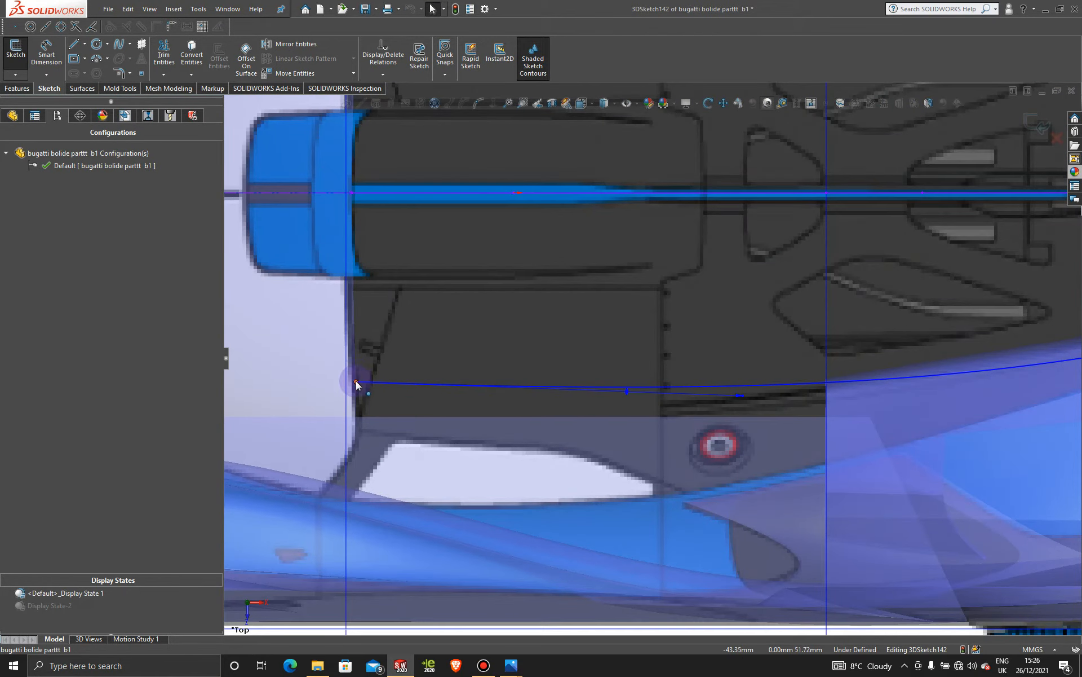
drag(356, 384, 356, 395)
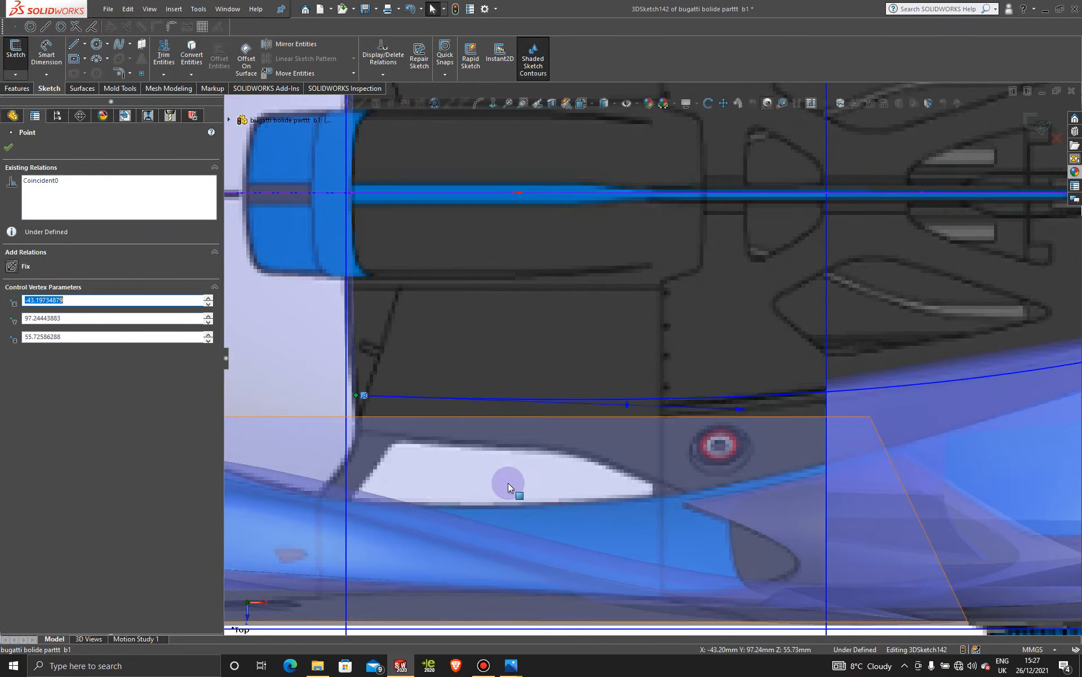
- Fit the spline to the engine-cover edge seen from above, angling its rear tangent handle to about -15.5° and its front one to about 3.5°
scroll(508, 482, up, 5)
scroll(892, 342, down, 5)
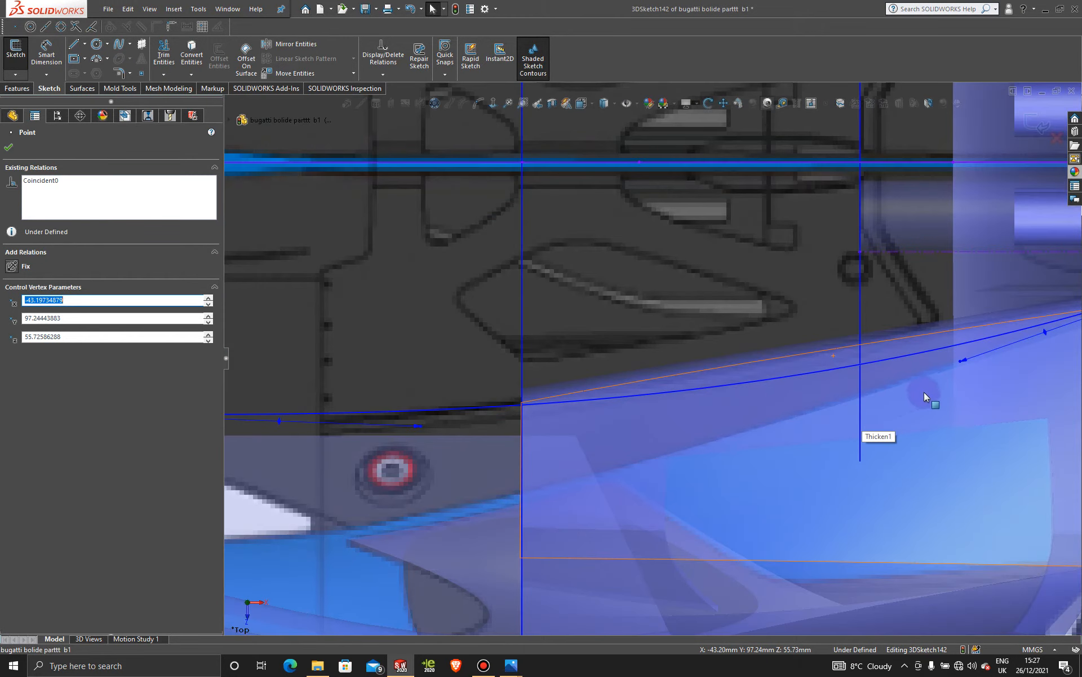
drag(956, 356, 949, 345)
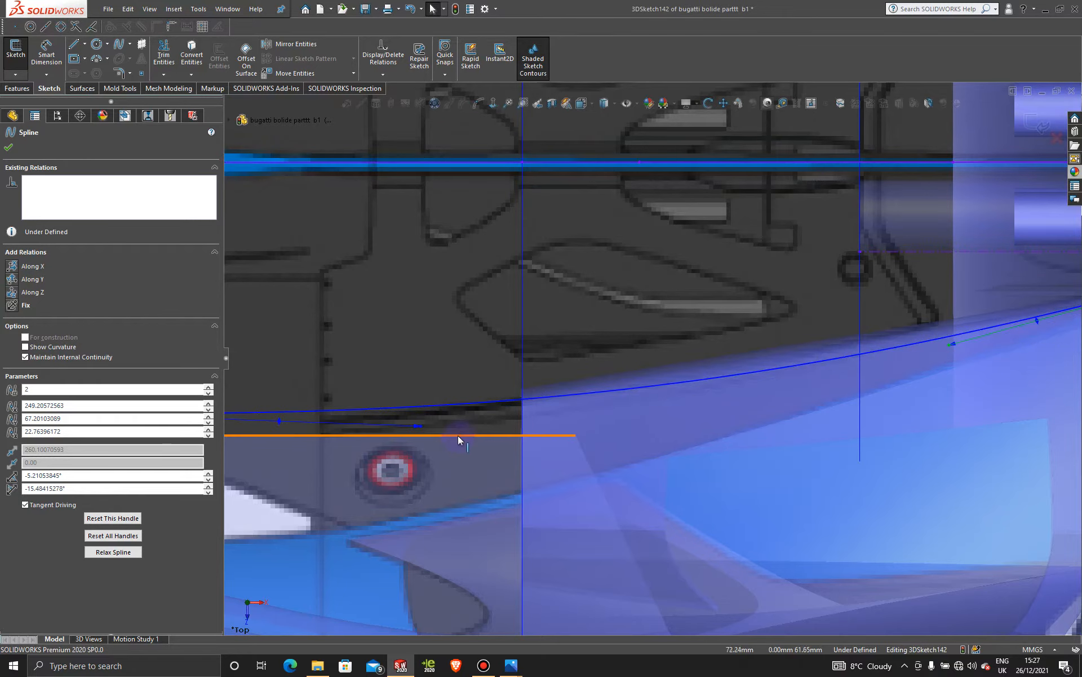
drag(422, 427, 424, 443)
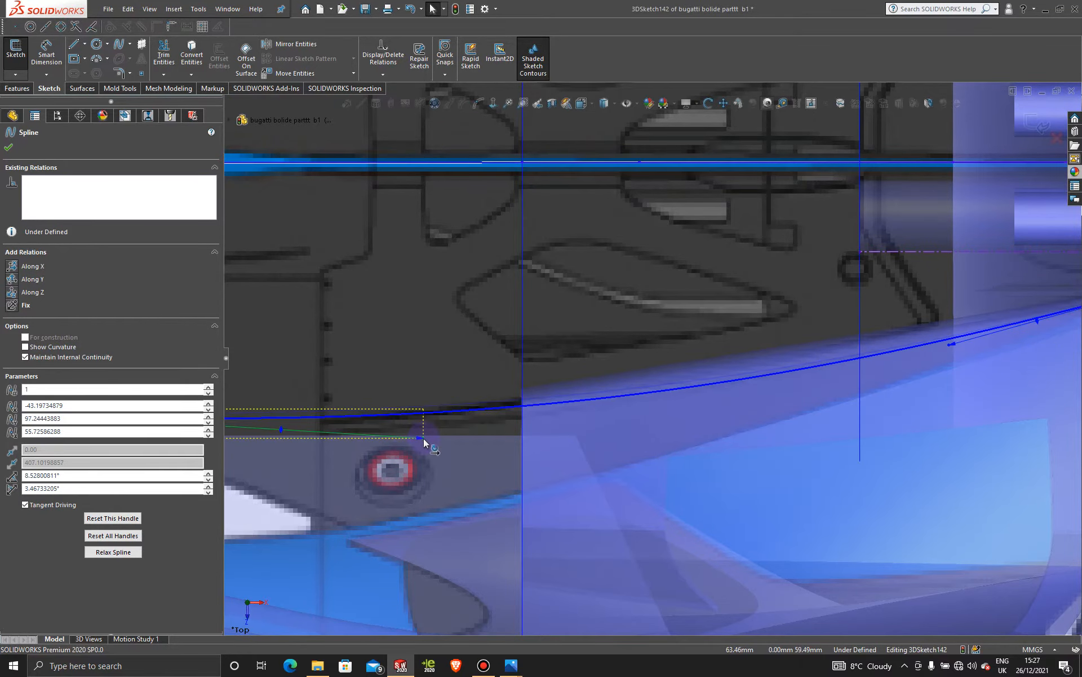
scroll(724, 428, up, 3)
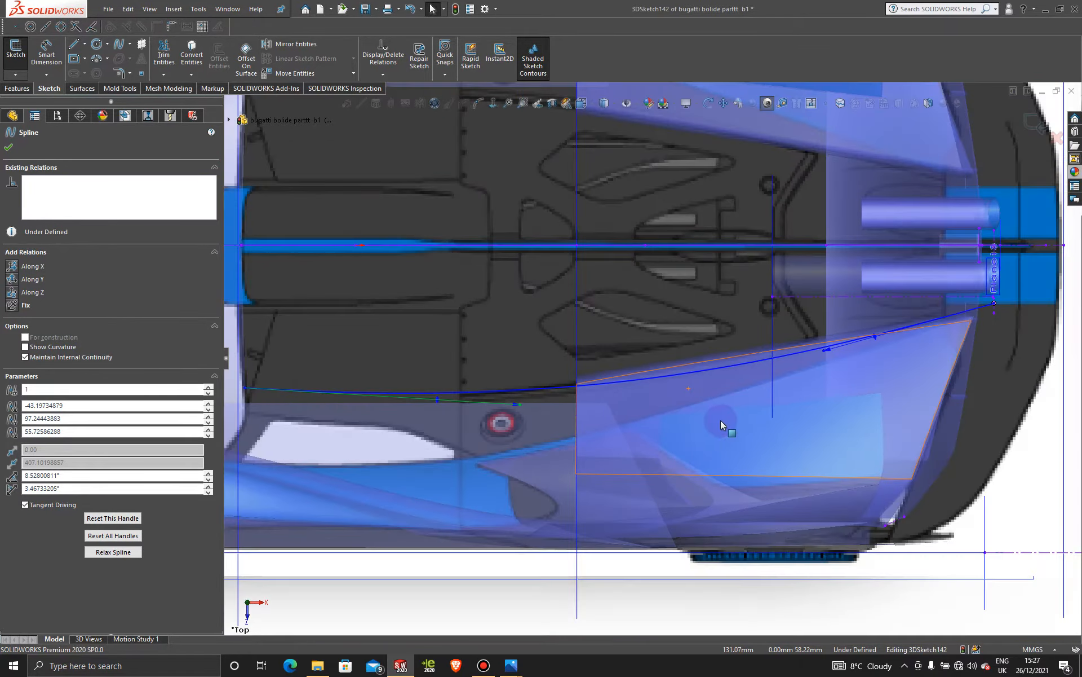
- Check the spline's front endpoint against the windshield's rear edge and the roof outline in the side view
key(space)
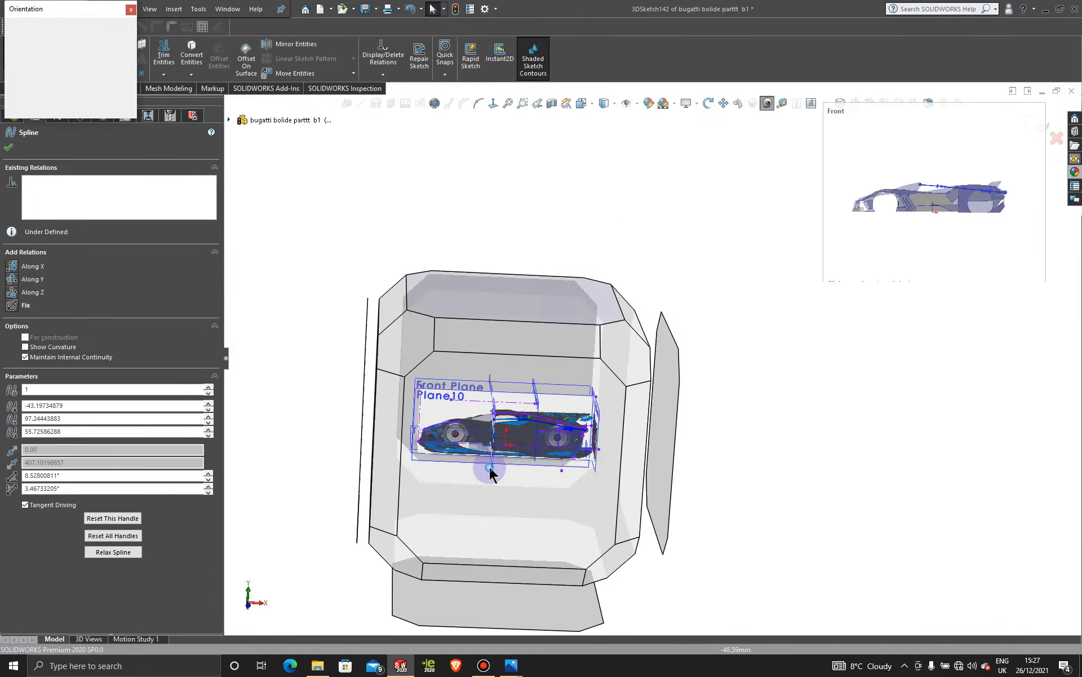
click(489, 467)
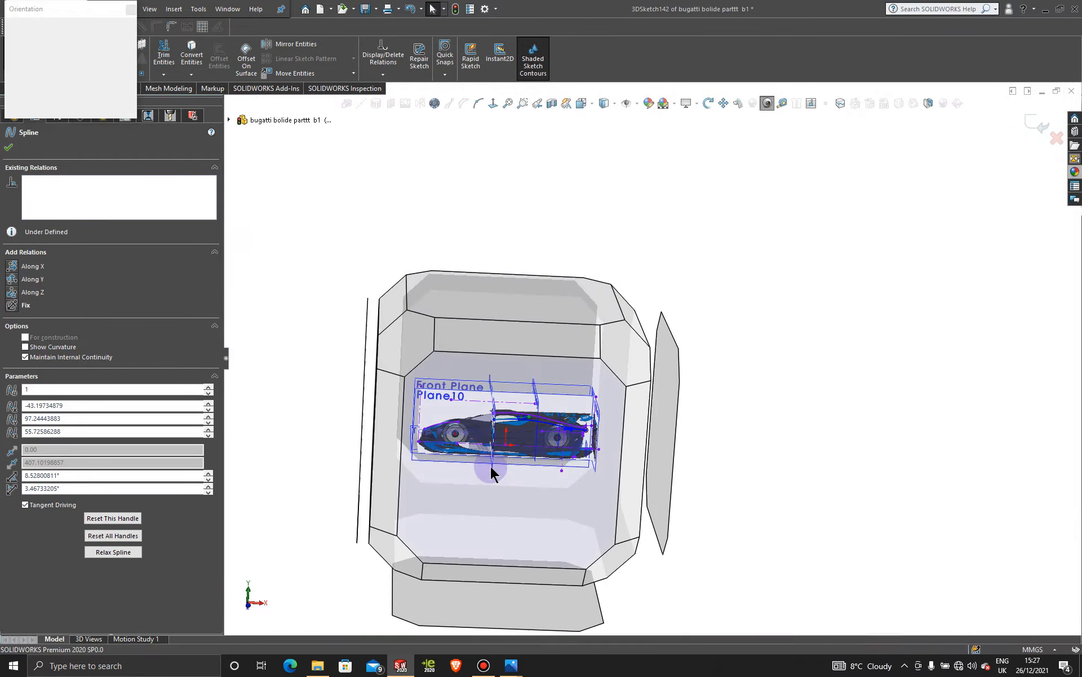
scroll(424, 352, down, 10)
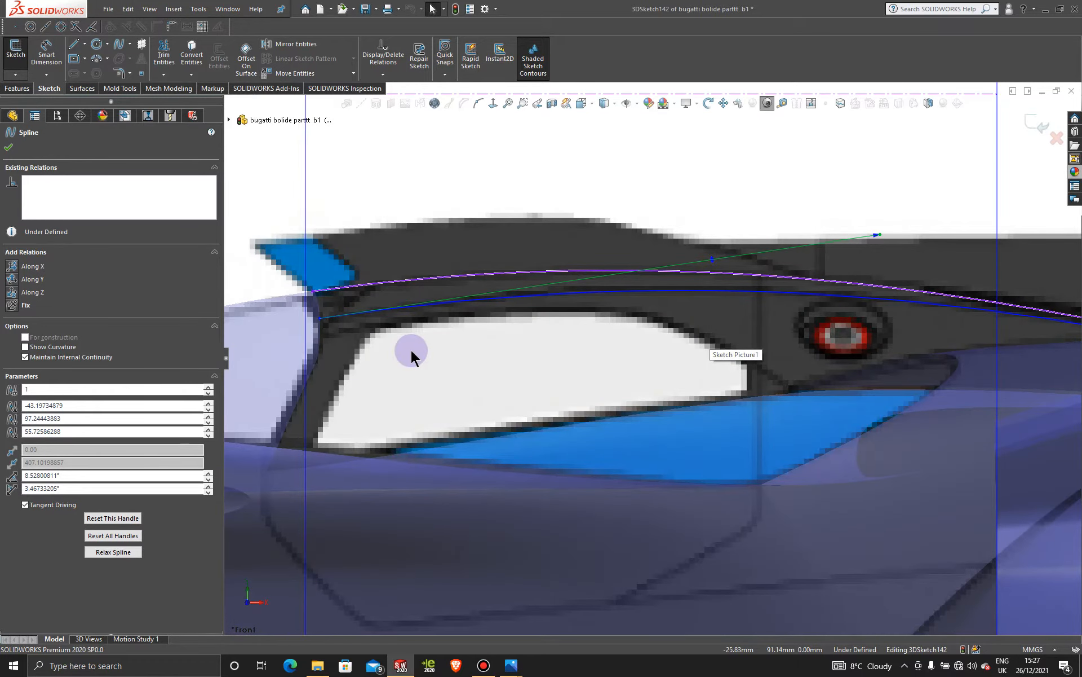
scroll(411, 351, down, 2)
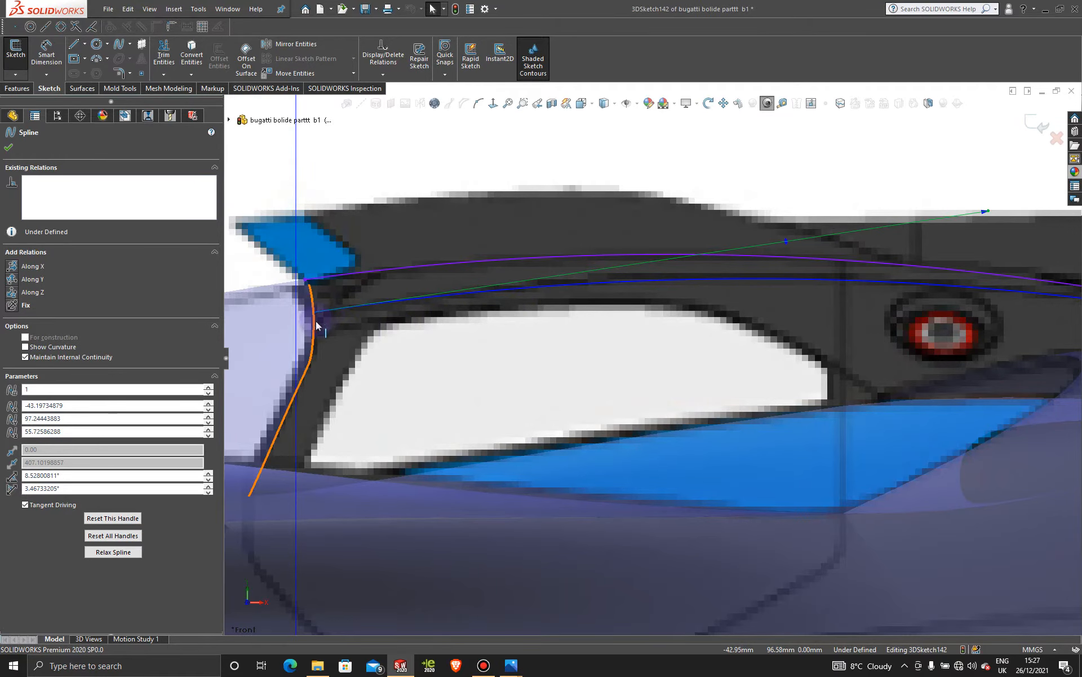
scroll(340, 327, down, 2)
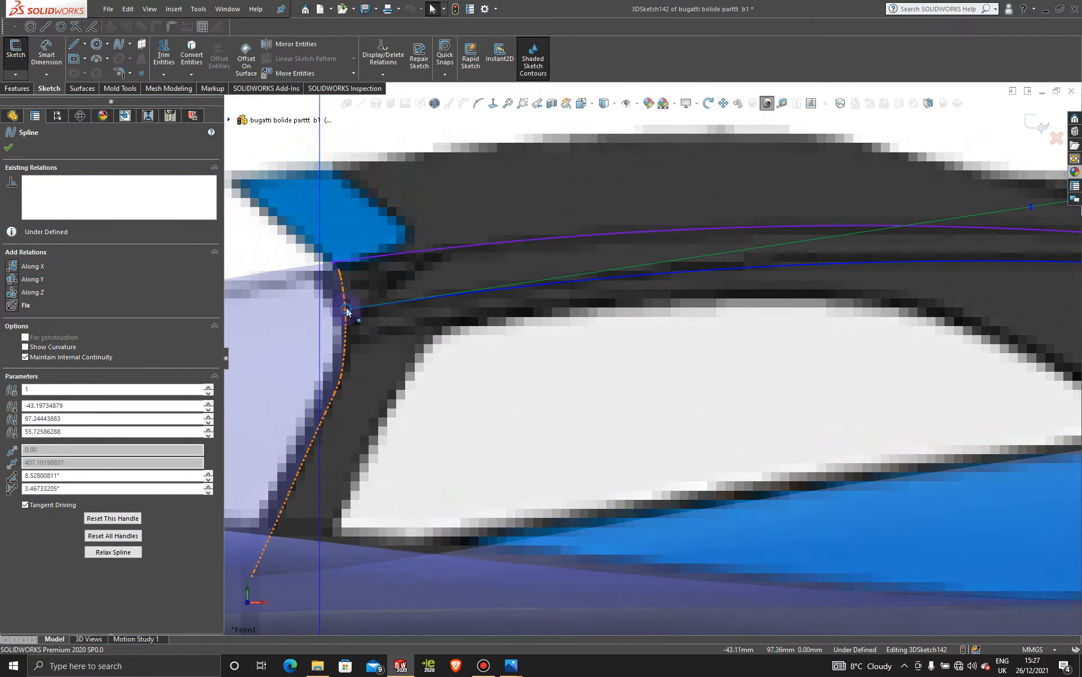
- Move the lower roof spline's front endpoint along the windshield's rear edge to about X -43.22, Y 97.60, Z 54.52 mm
click(346, 308)
drag(347, 307, 346, 267)
scroll(970, 381, up, 6)
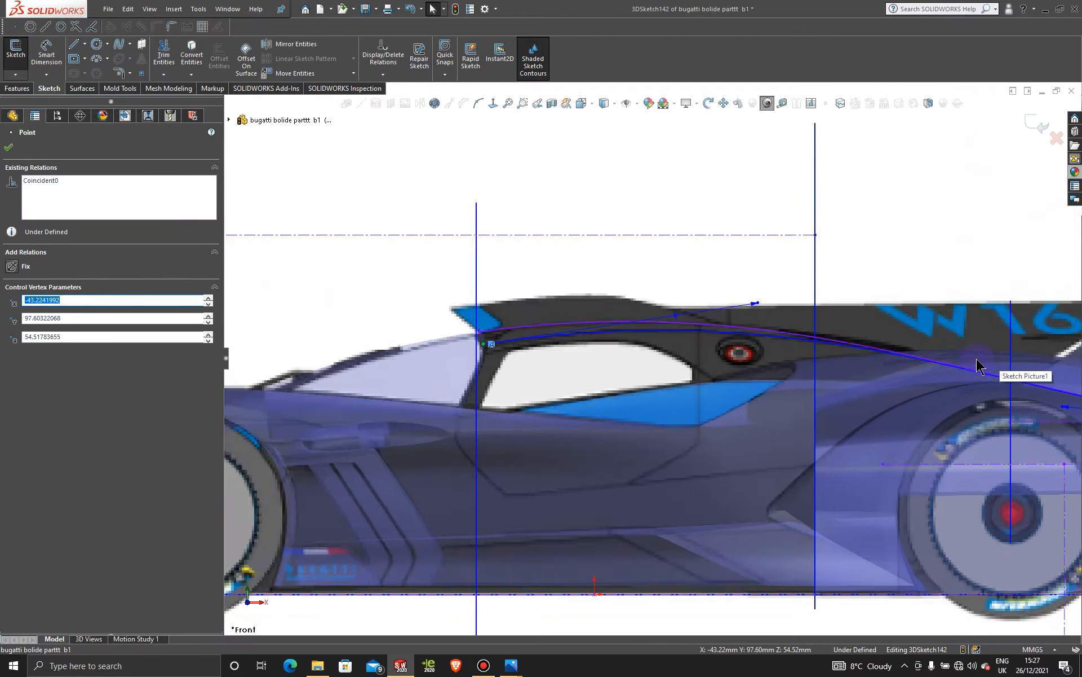
- Compare the roof spline with the blueprint images in the front and top views, from the windshield to the tail
scroll(970, 387, down, 5)
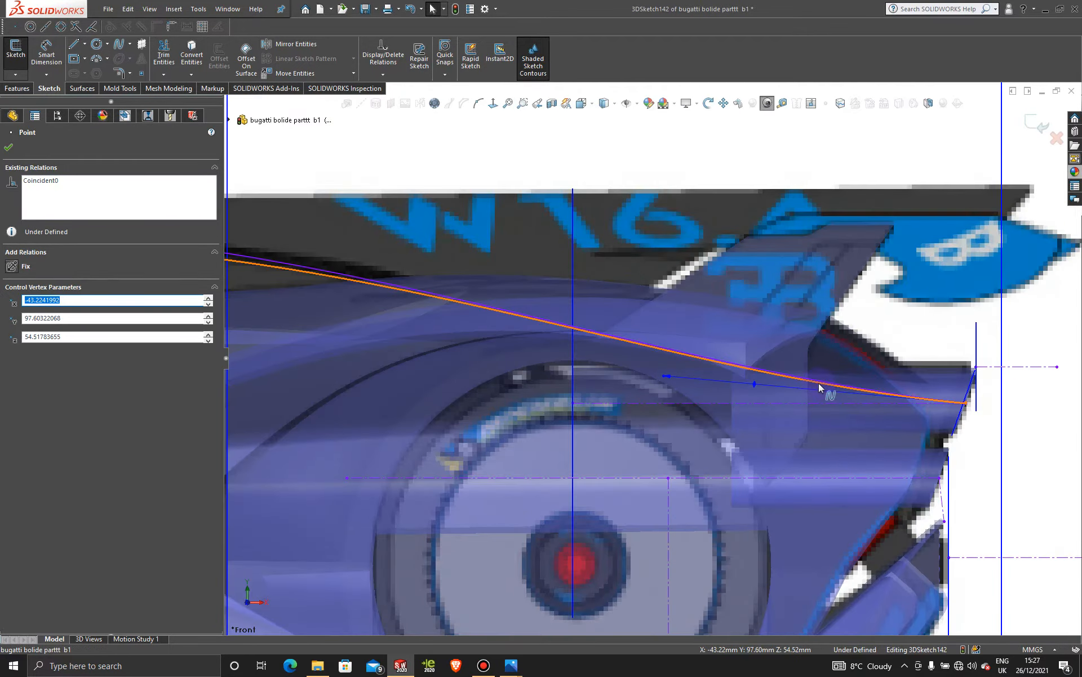
scroll(527, 326, up, 8)
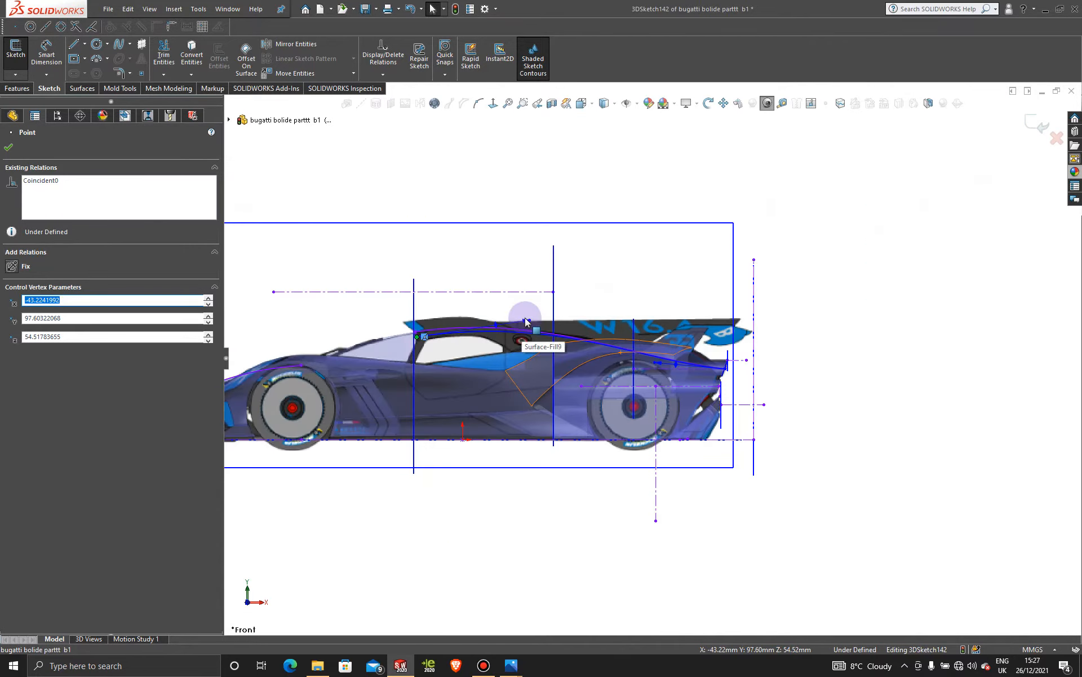
middle_drag(535, 330, 456, 502)
key(space)
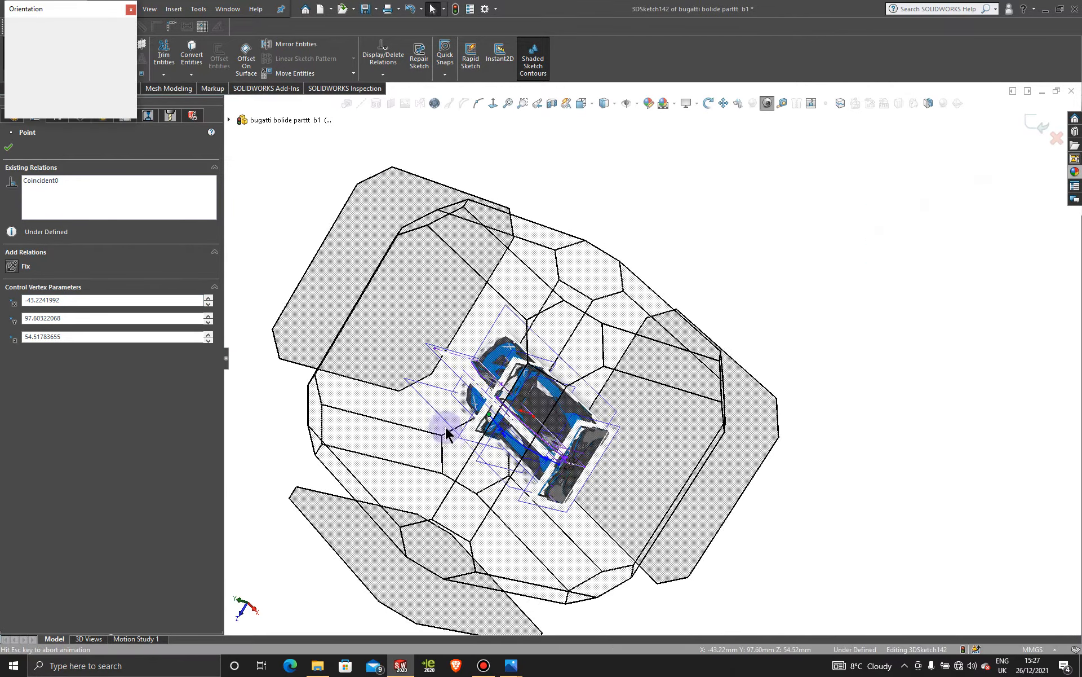
click(440, 417)
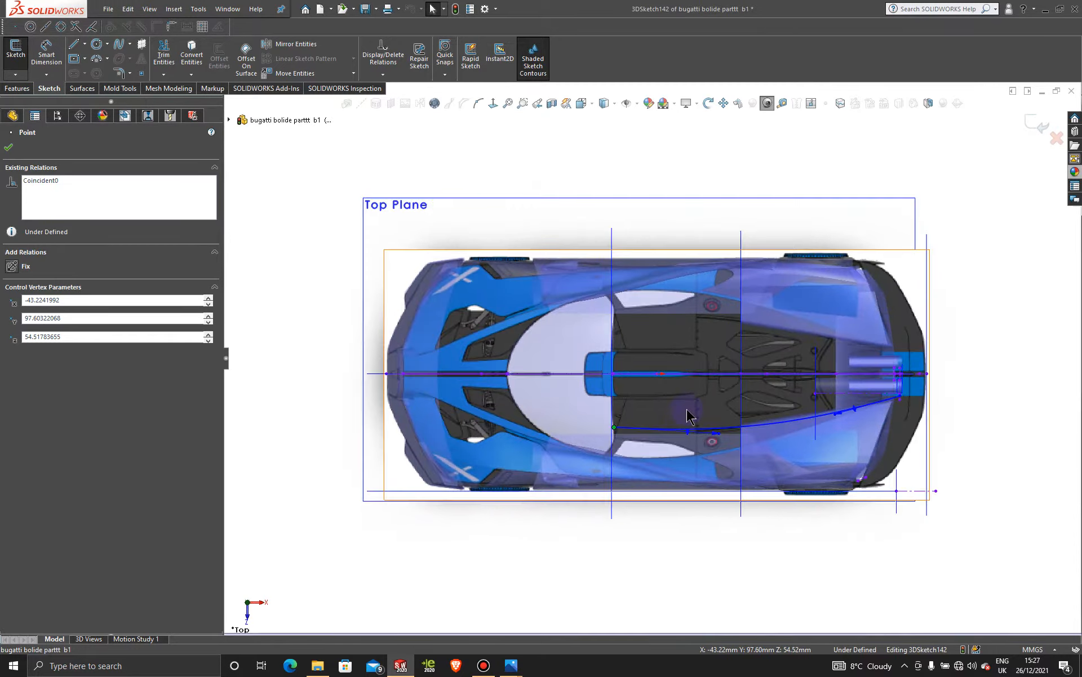
scroll(698, 421, down, 8)
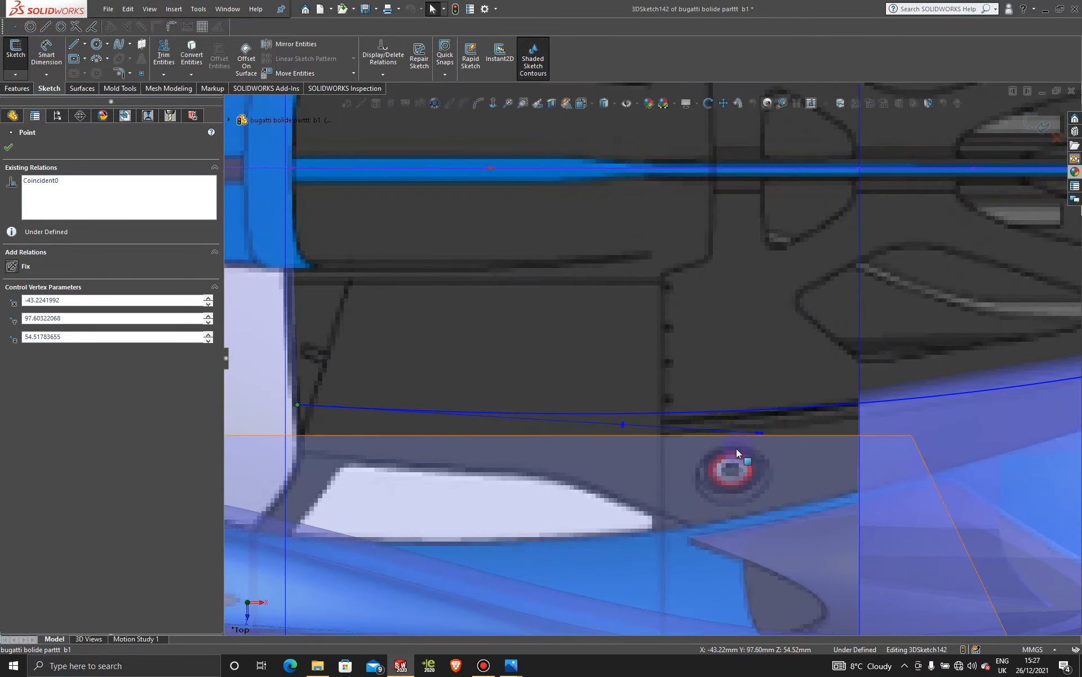
scroll(742, 445, down, 1)
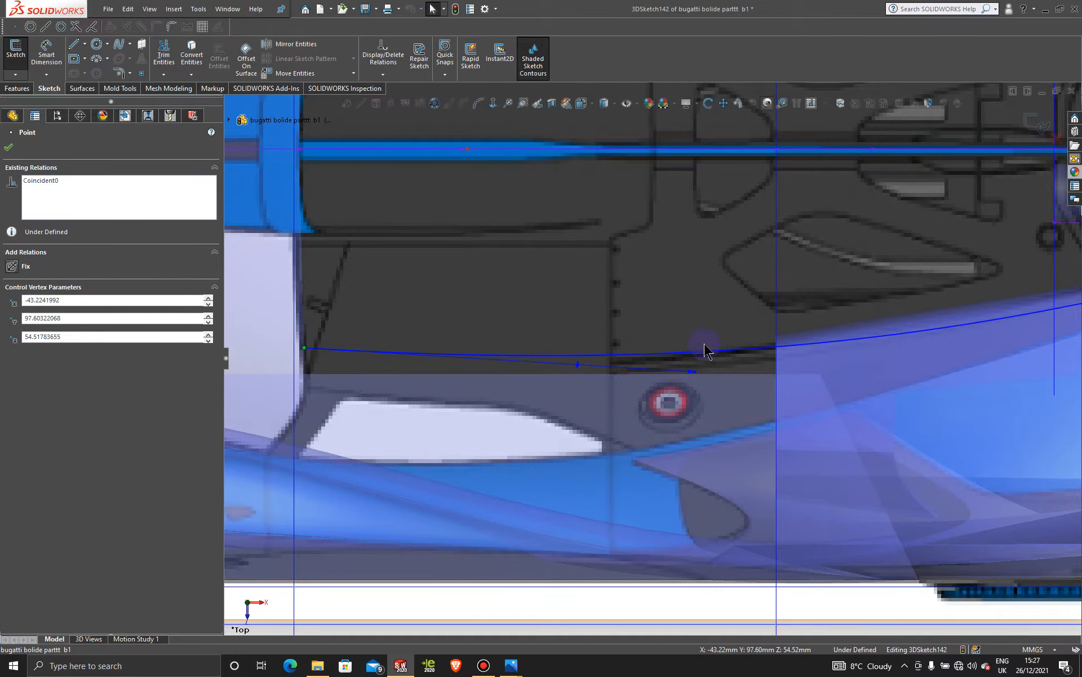
scroll(747, 414, up, 2)
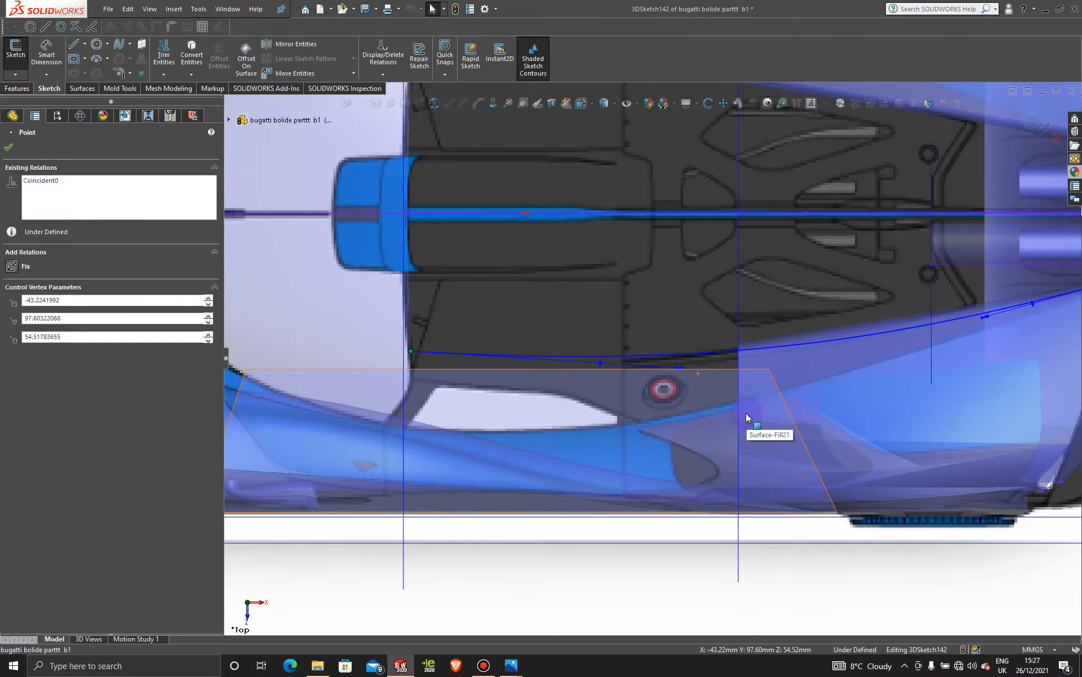
scroll(795, 343, down, 2)
scroll(852, 376, up, 2)
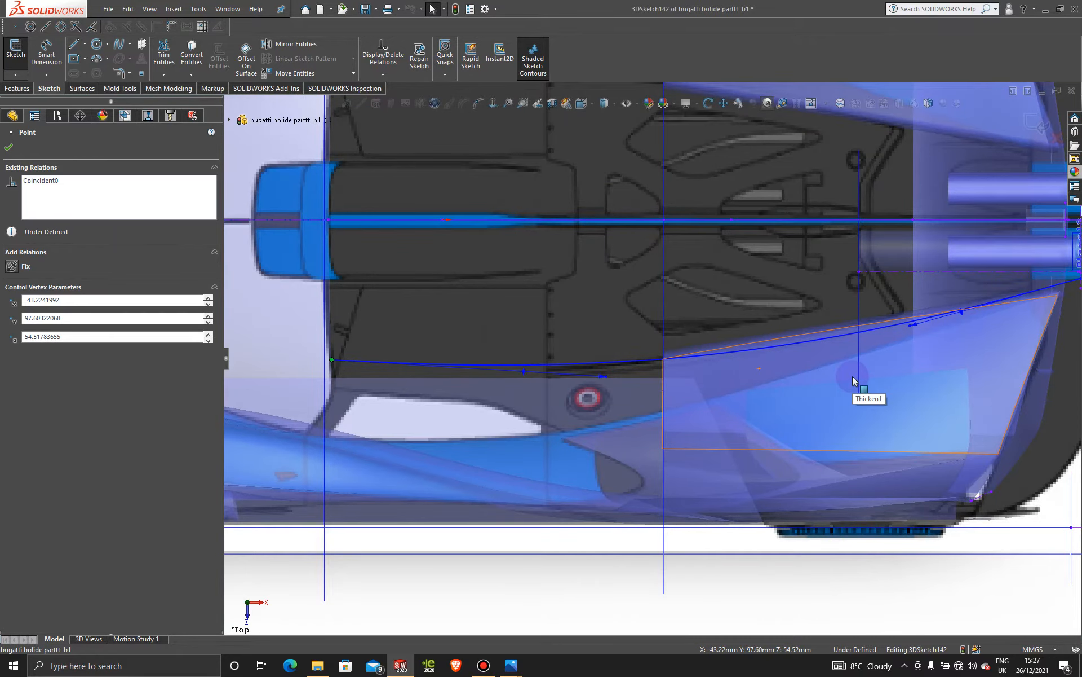
scroll(719, 409, up, 1)
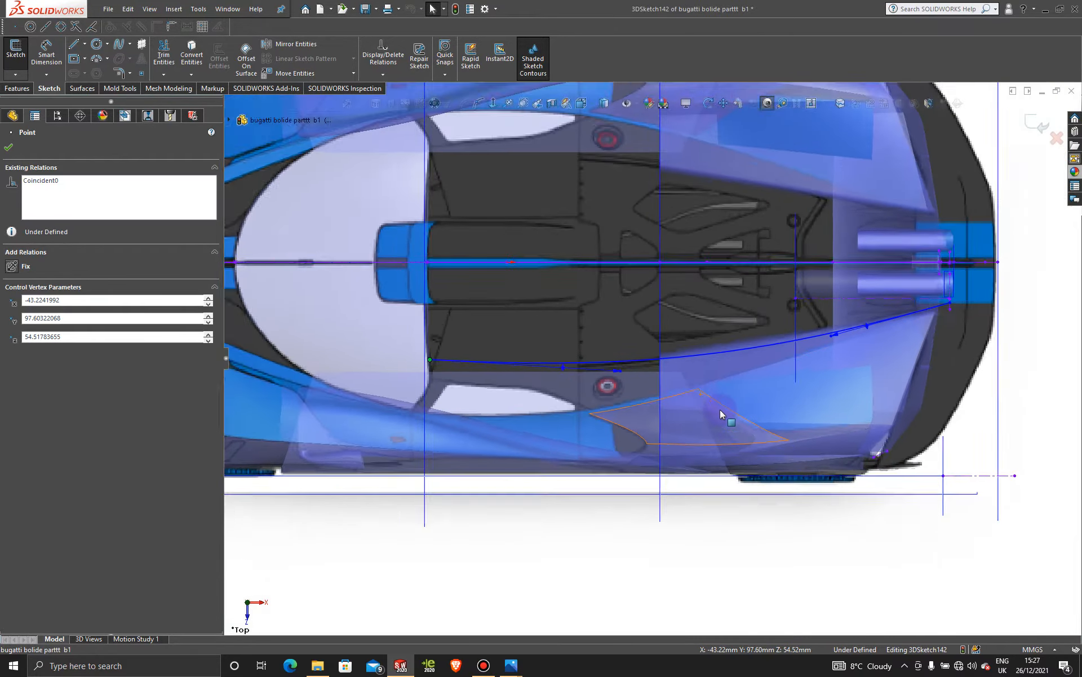
scroll(719, 409, up, 2)
- Activate Display State-2 to show the car's body surfaces instead of the blueprint images
middle_drag(665, 452, 598, 225)
click(66, 116)
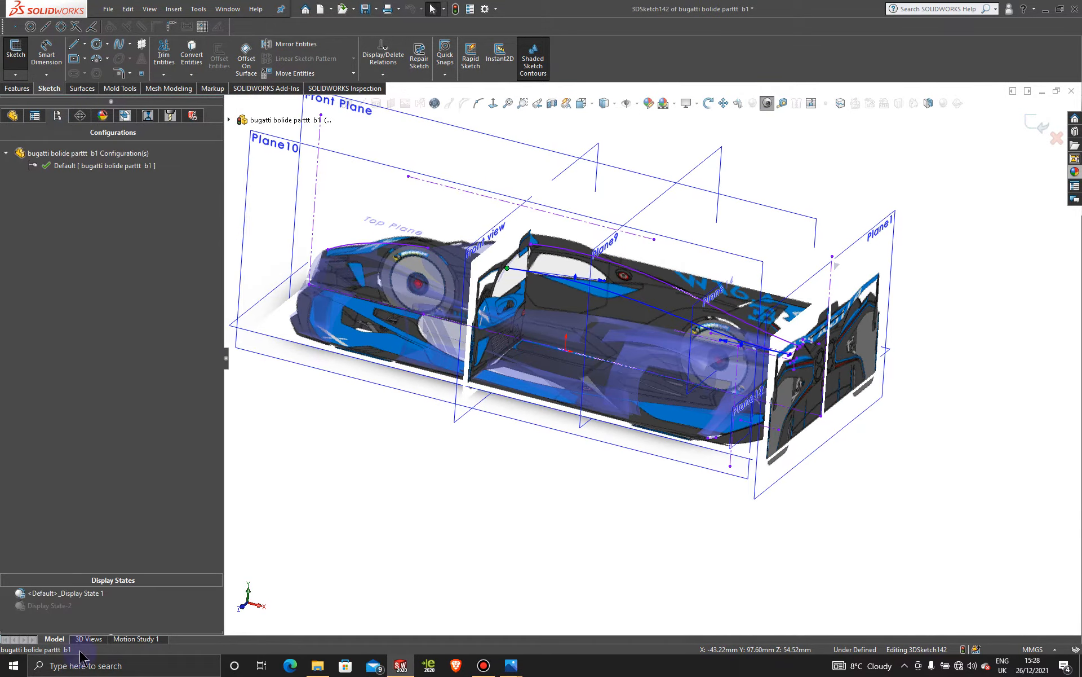
double_click(45, 605)
click(484, 668)
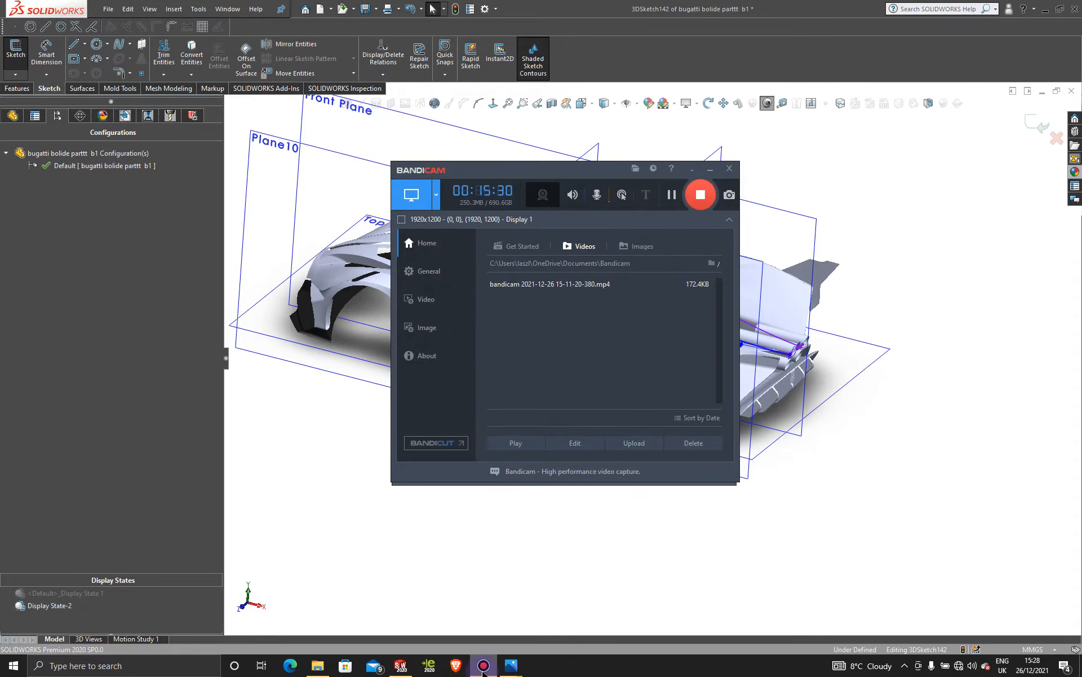
click(483, 671)
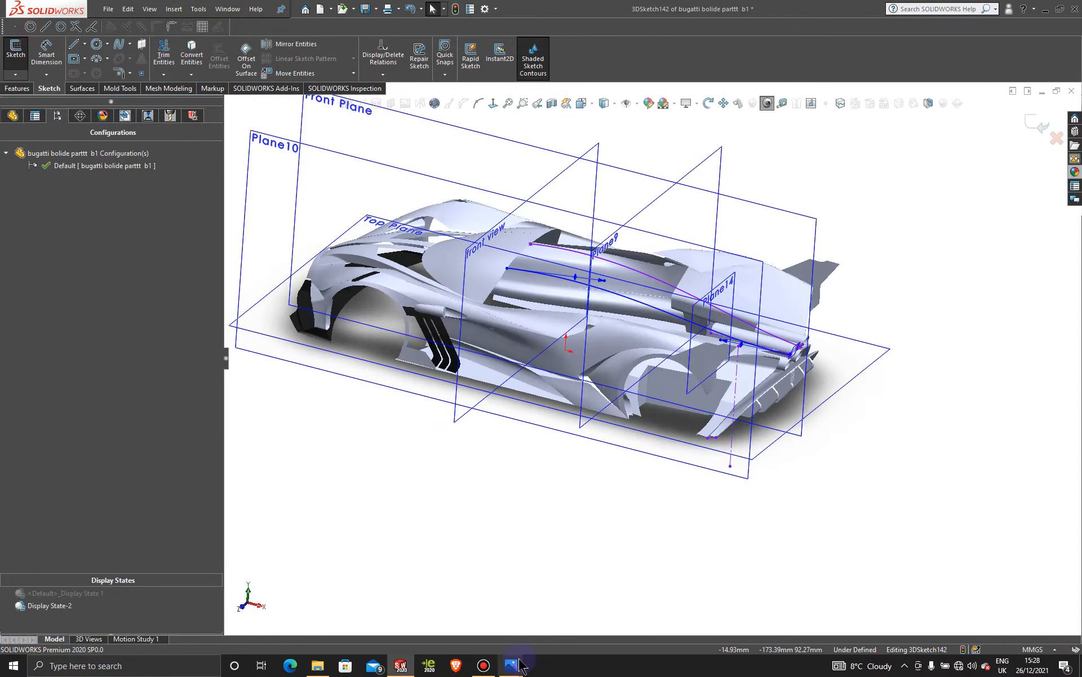
click(485, 666)
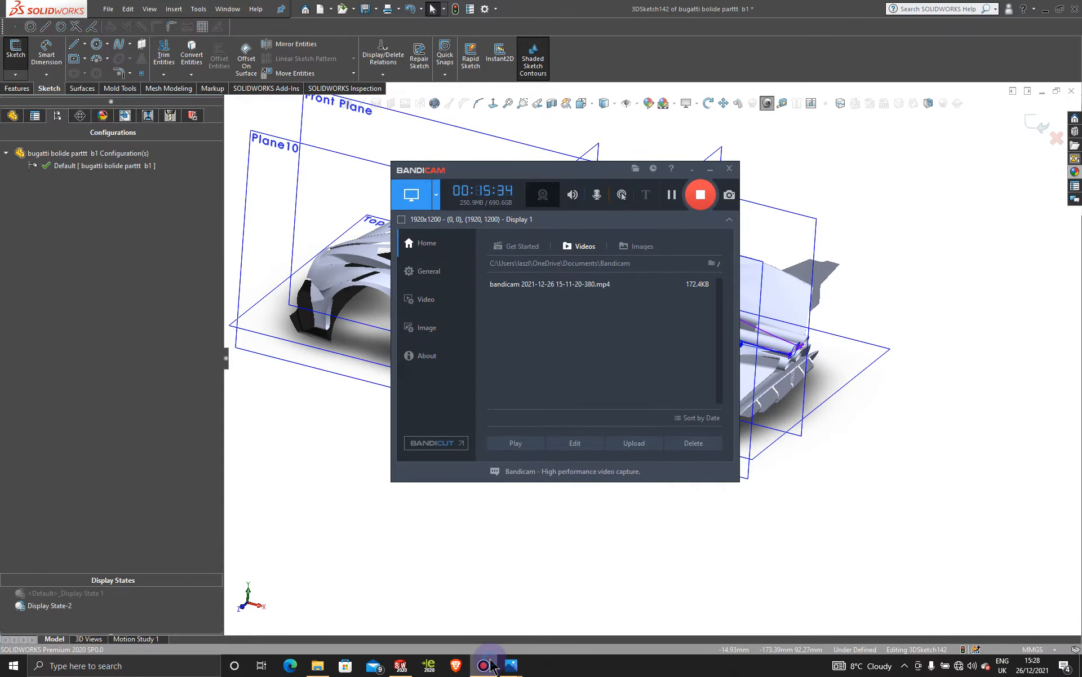
click(491, 667)
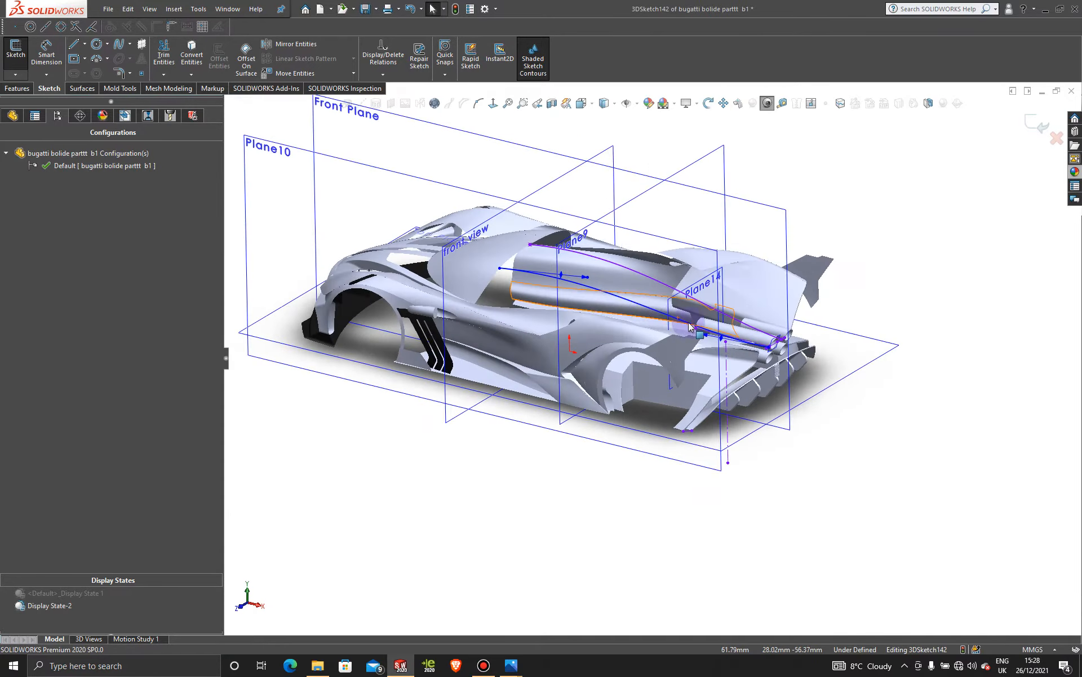
- Check the spline's rear end against the exhaust pipes and rear body in the front view and an angled view
scroll(689, 326, up, 10)
middle_drag(655, 418, 715, 404)
key(space)
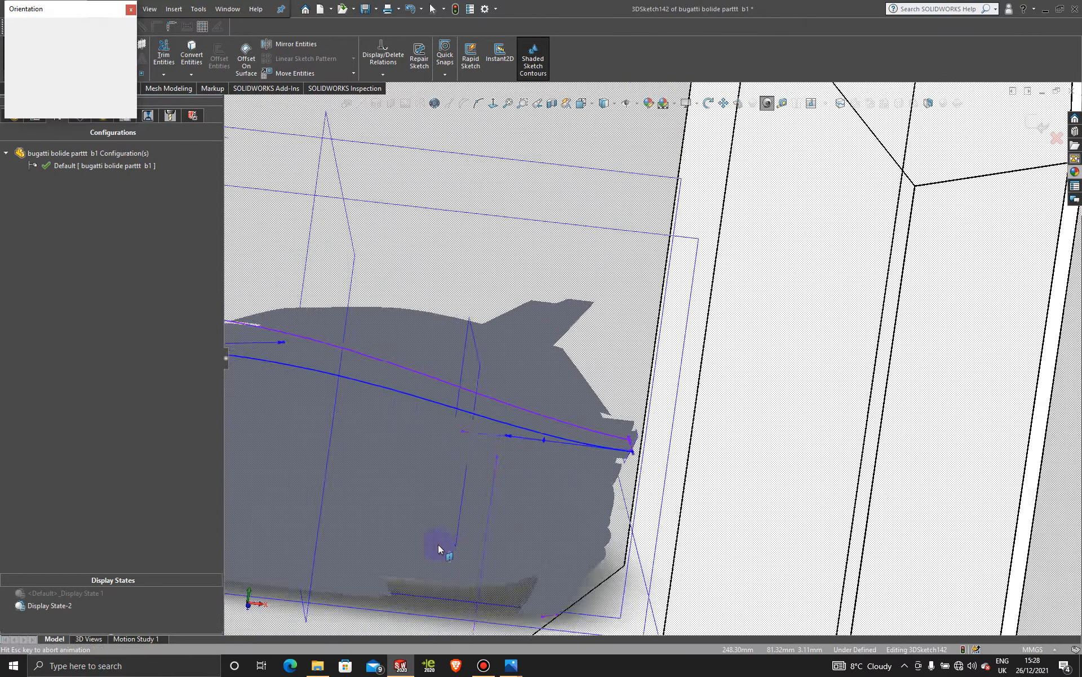
click(485, 488)
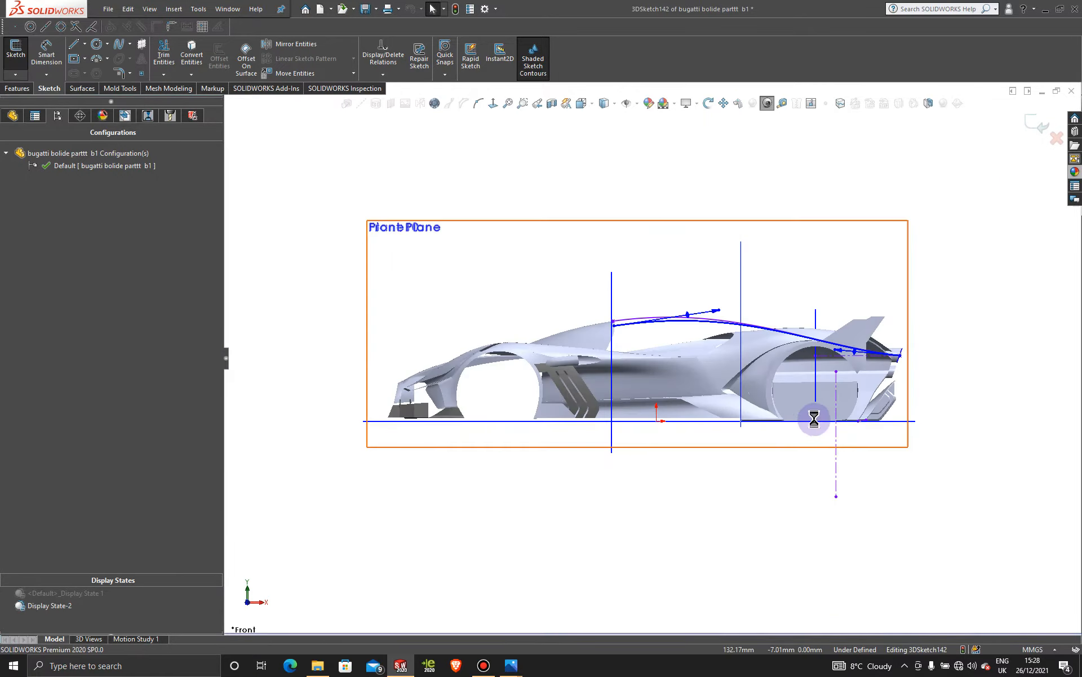
scroll(867, 326, down, 6)
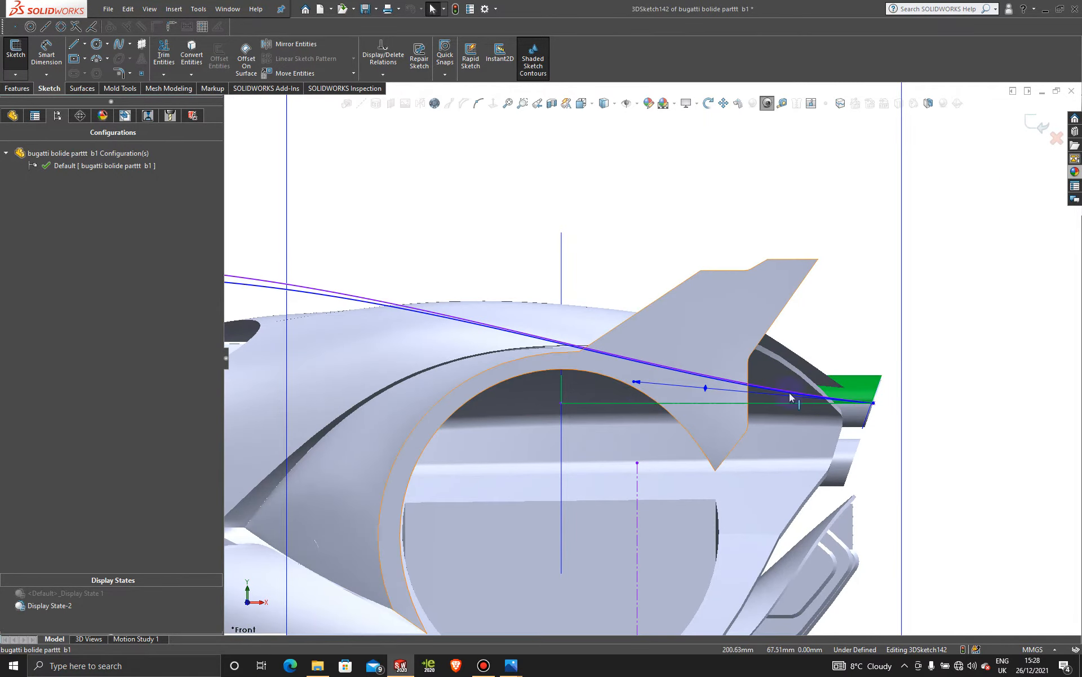
click(925, 343)
middle_drag(922, 342, 892, 488)
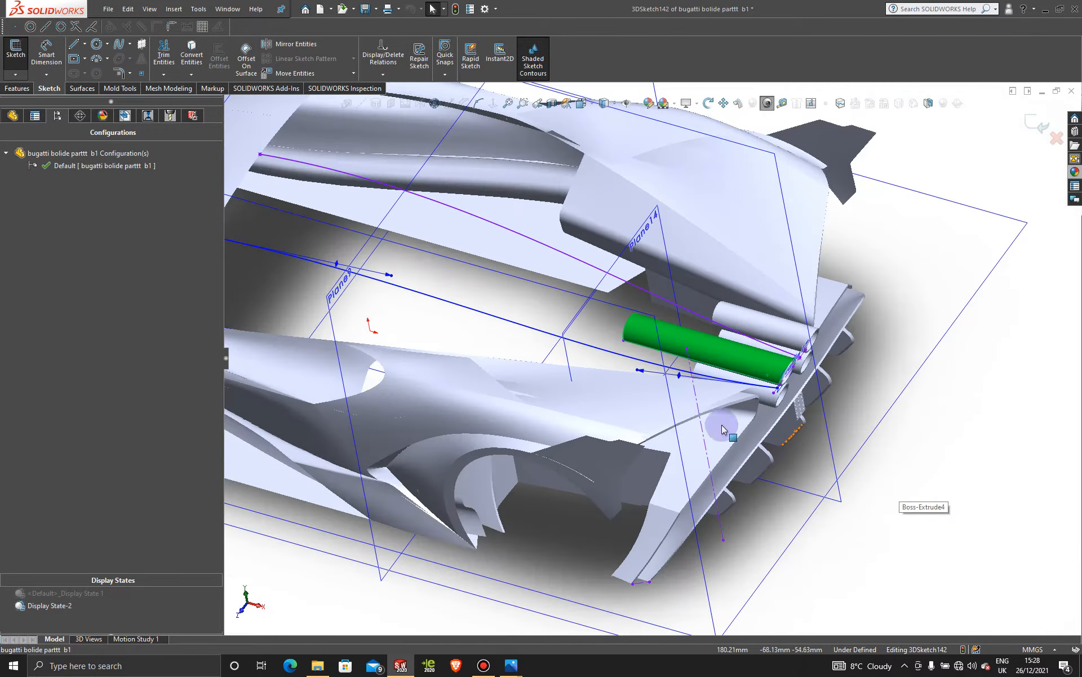
- Examine the open gap between the spline and the upper edges of the rear and side body surfaces
middle_drag(683, 418, 700, 331)
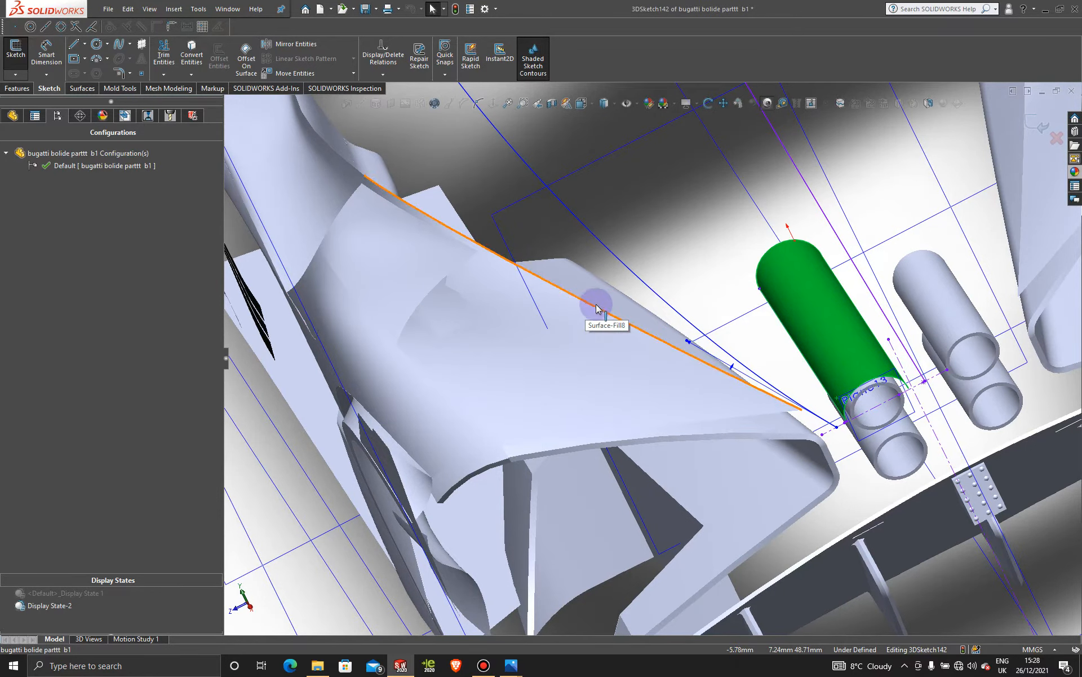
scroll(824, 426, down, 2)
scroll(821, 417, up, 5)
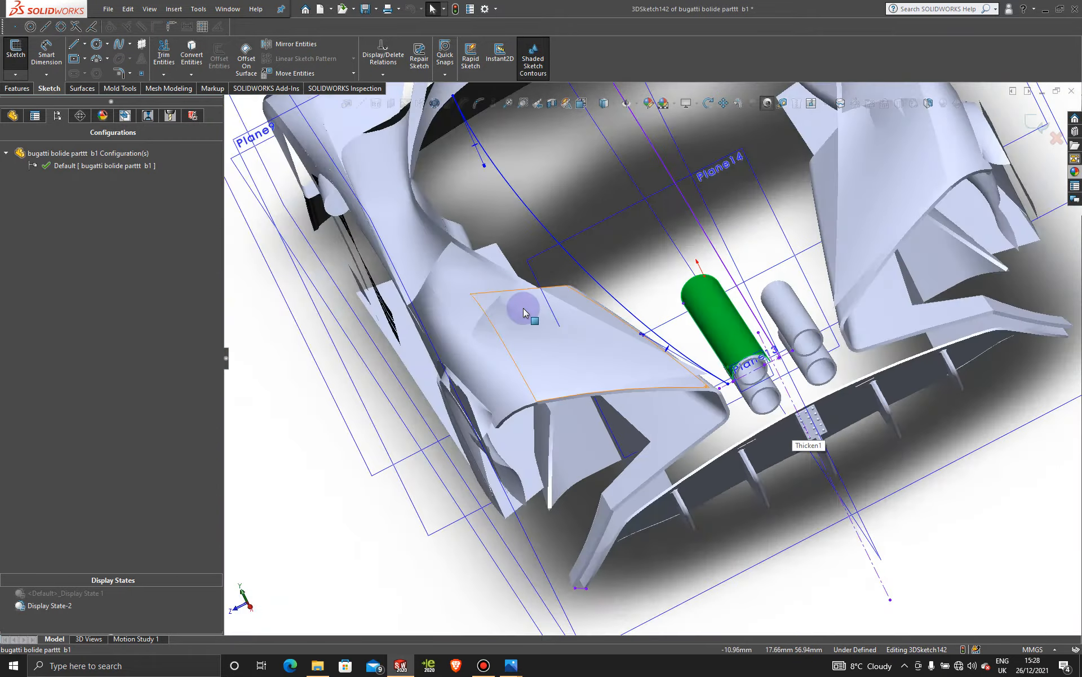
middle_drag(524, 312, 279, 303)
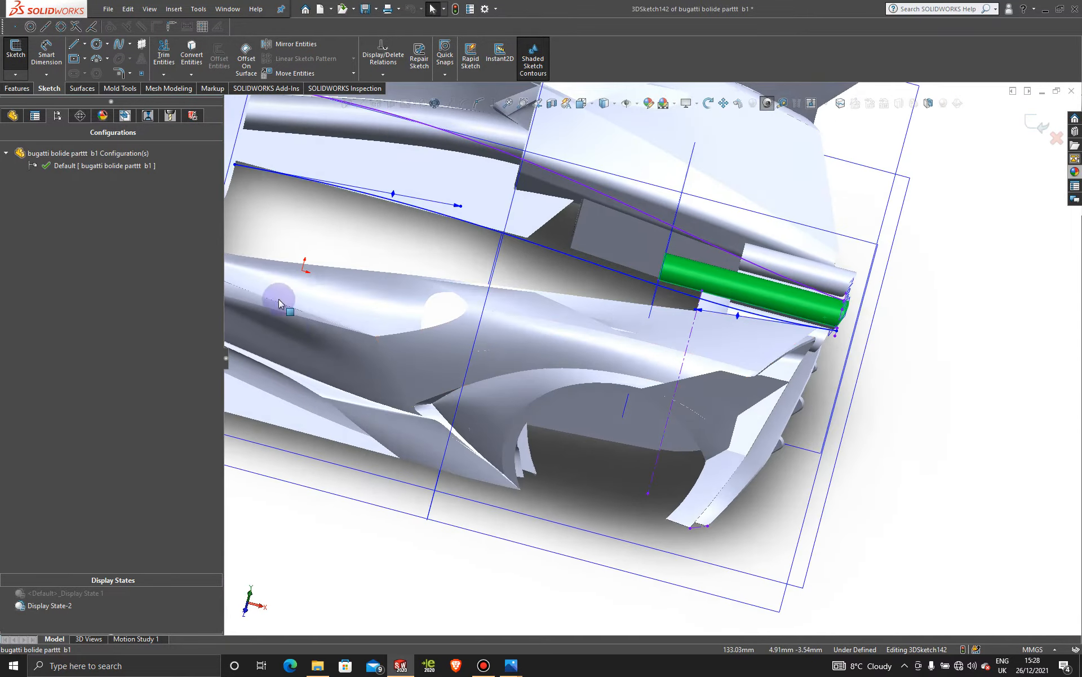
scroll(382, 284, up, 3)
middle_drag(385, 283, 423, 310)
scroll(454, 316, down, 4)
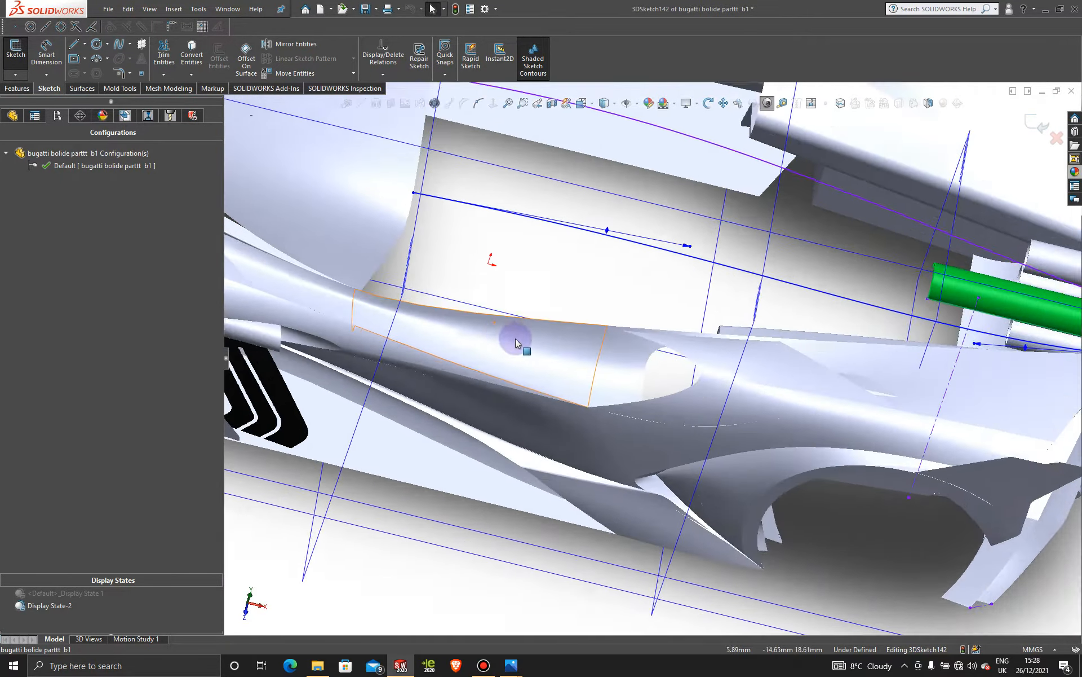
scroll(517, 339, down, 1)
middle_drag(561, 351, 540, 344)
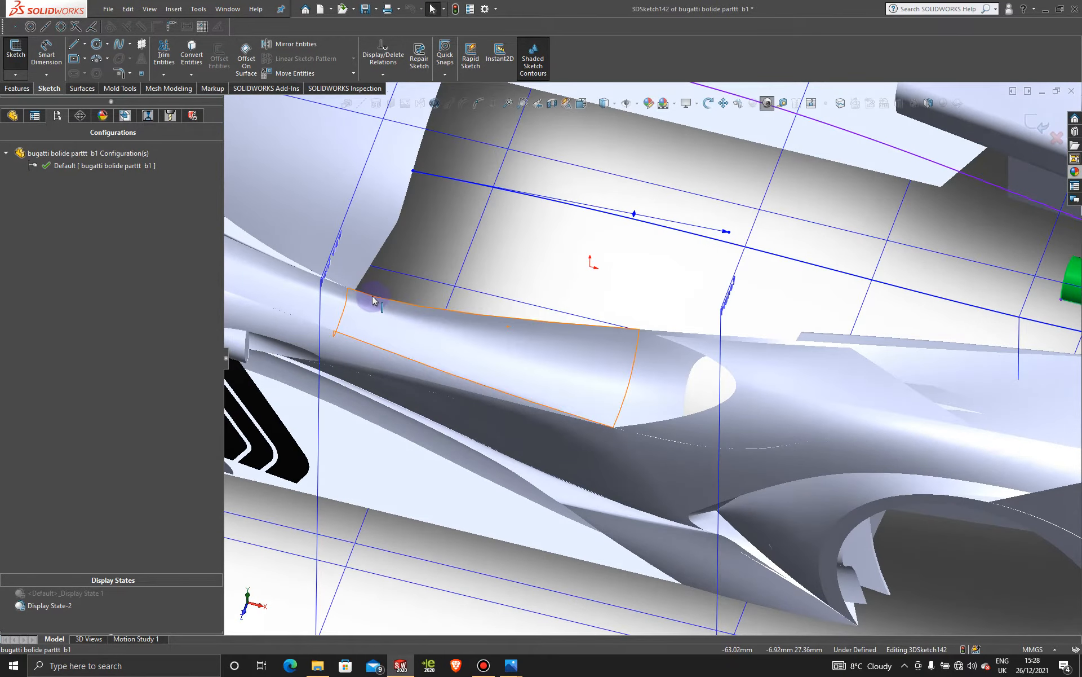
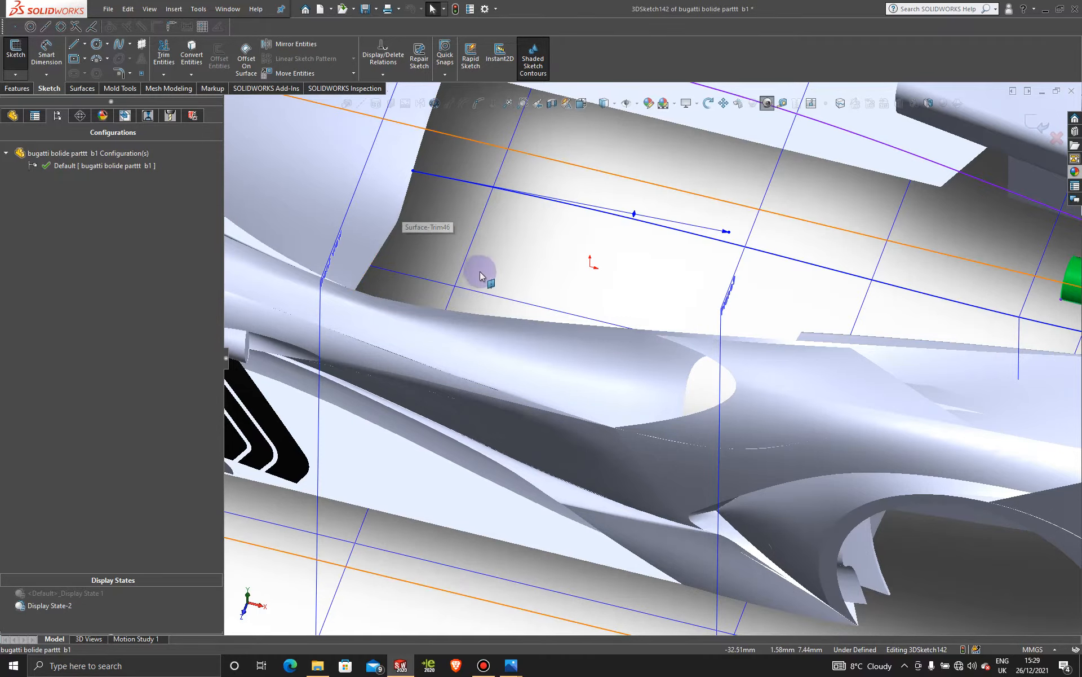
- Finish the current 3D sketch and start a new 3D sketch
click(1033, 129)
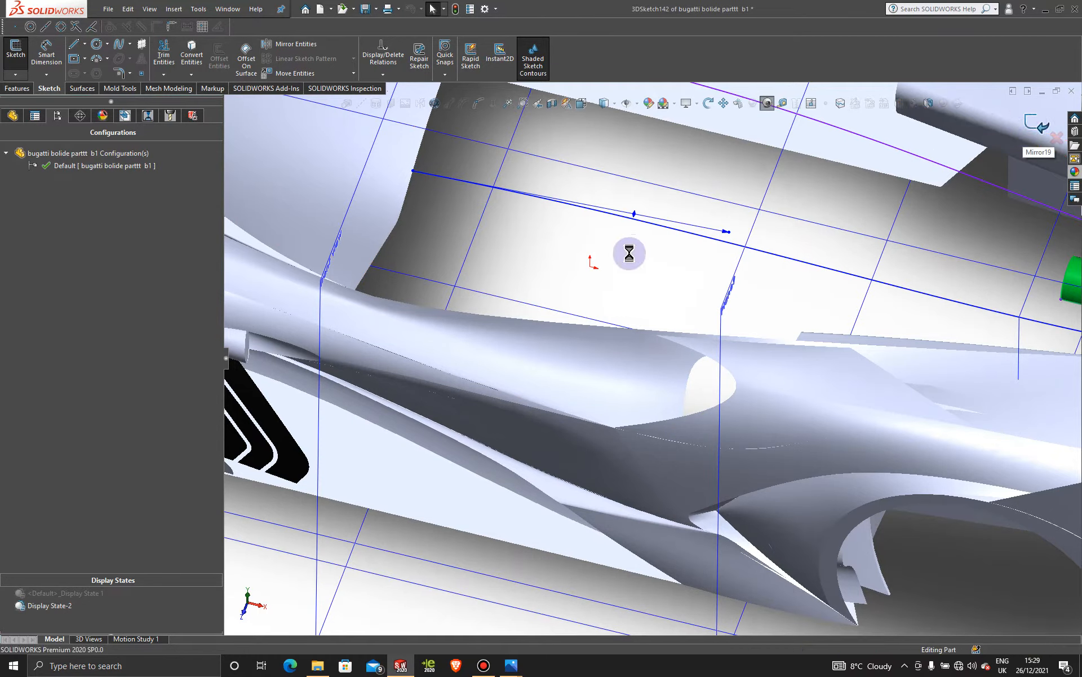
scroll(549, 296, down, 3)
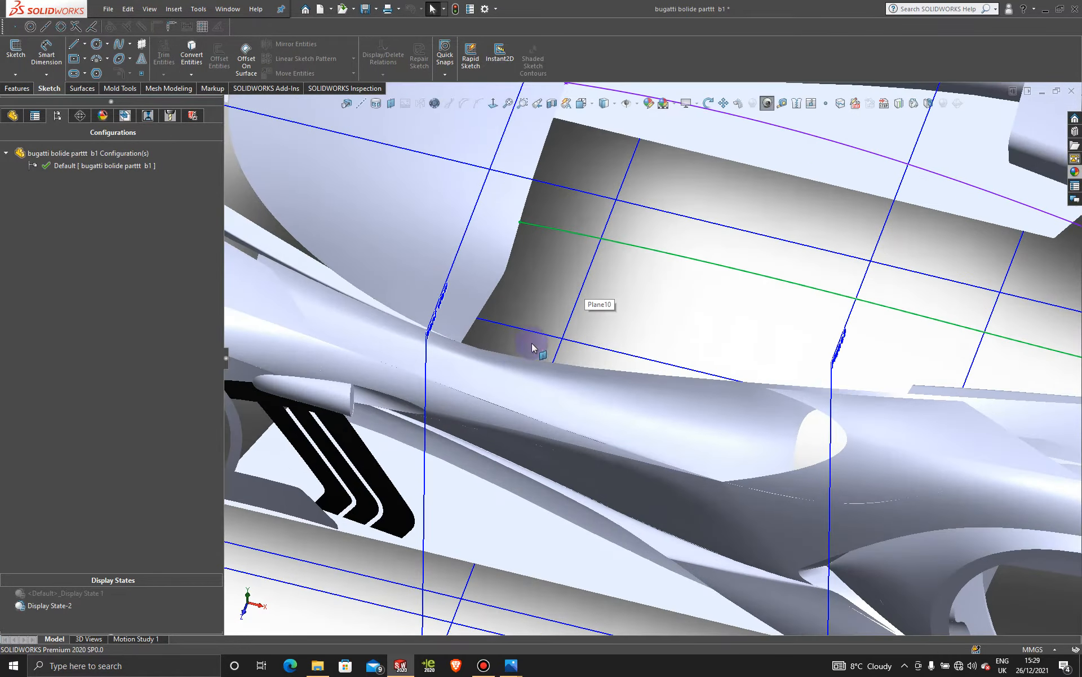
mouse_move(517, 348)
middle_down()
mouse_move(515, 307)
mouse_move(548, 309)
mouse_move(530, 246)
middle_up()
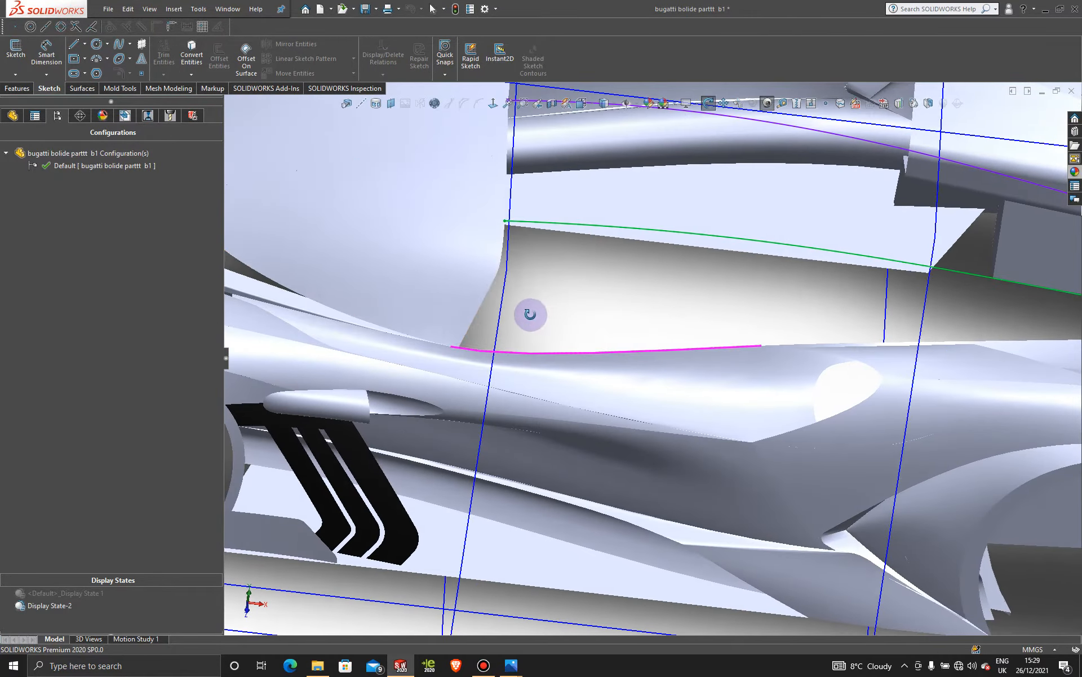
click(15, 74)
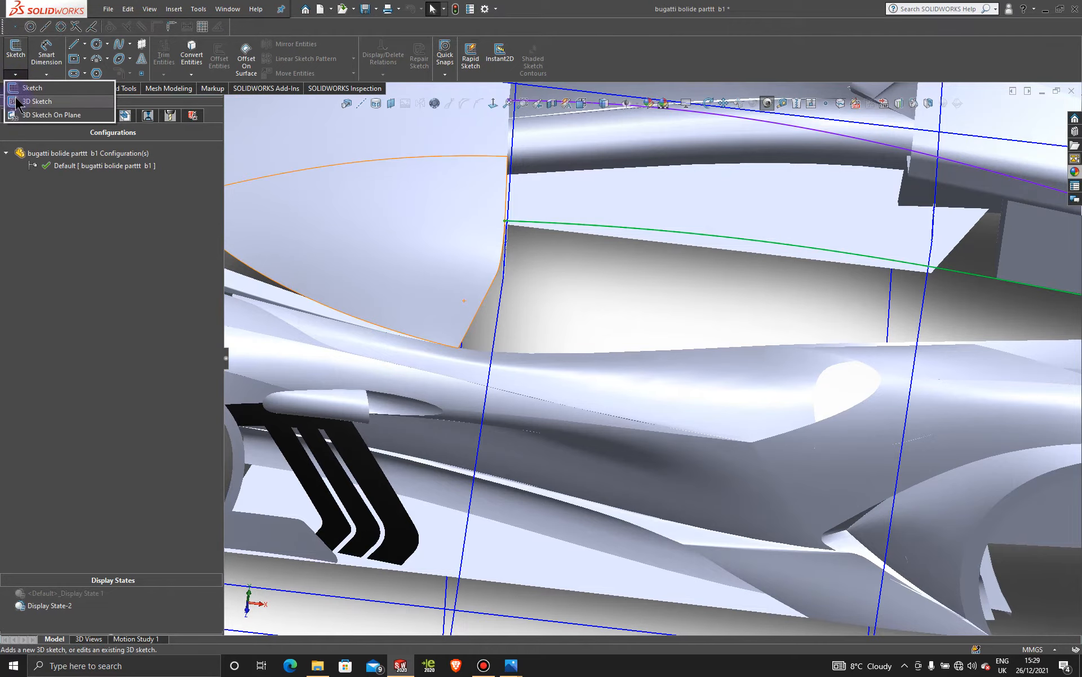
click(26, 100)
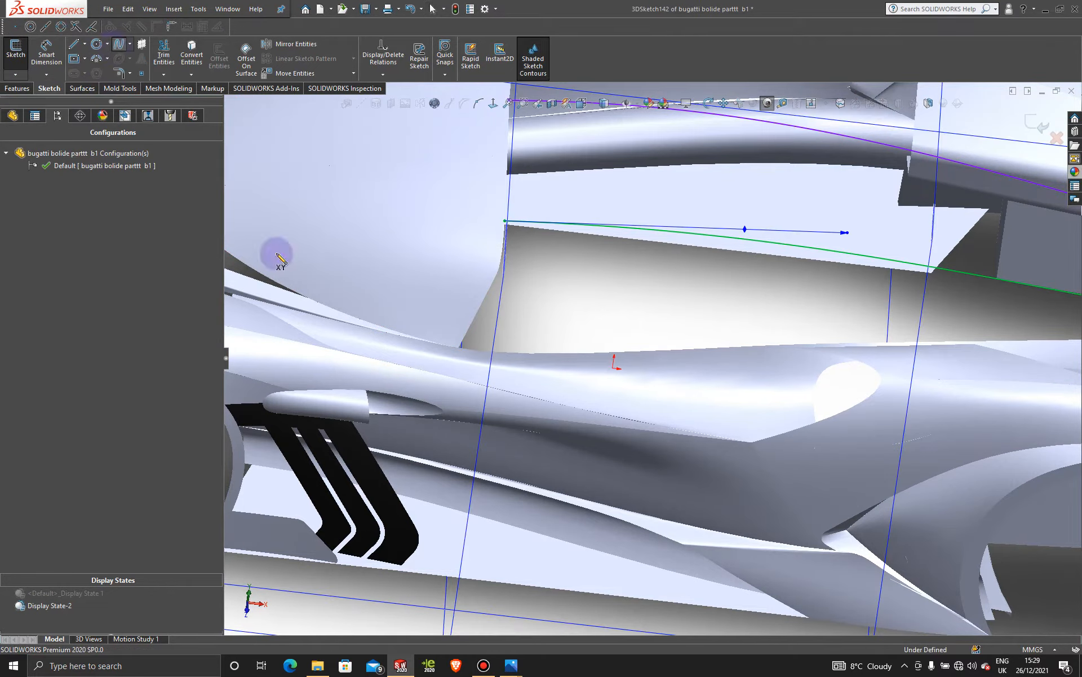
- Start a spline at the windscreen's lower rear corner and place its first points along the side body's upper edge
mouse_move(485, 355)
middle_down()
mouse_move(467, 340)
mouse_move(489, 339)
mouse_move(484, 347)
middle_up()
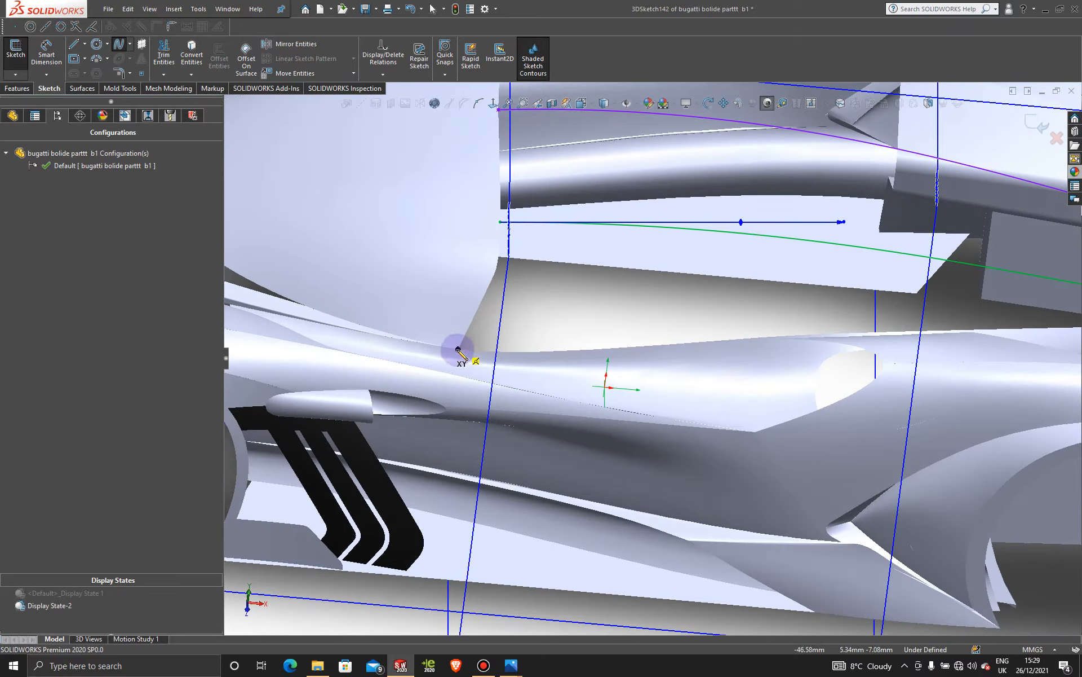
scroll(461, 345, down, 3)
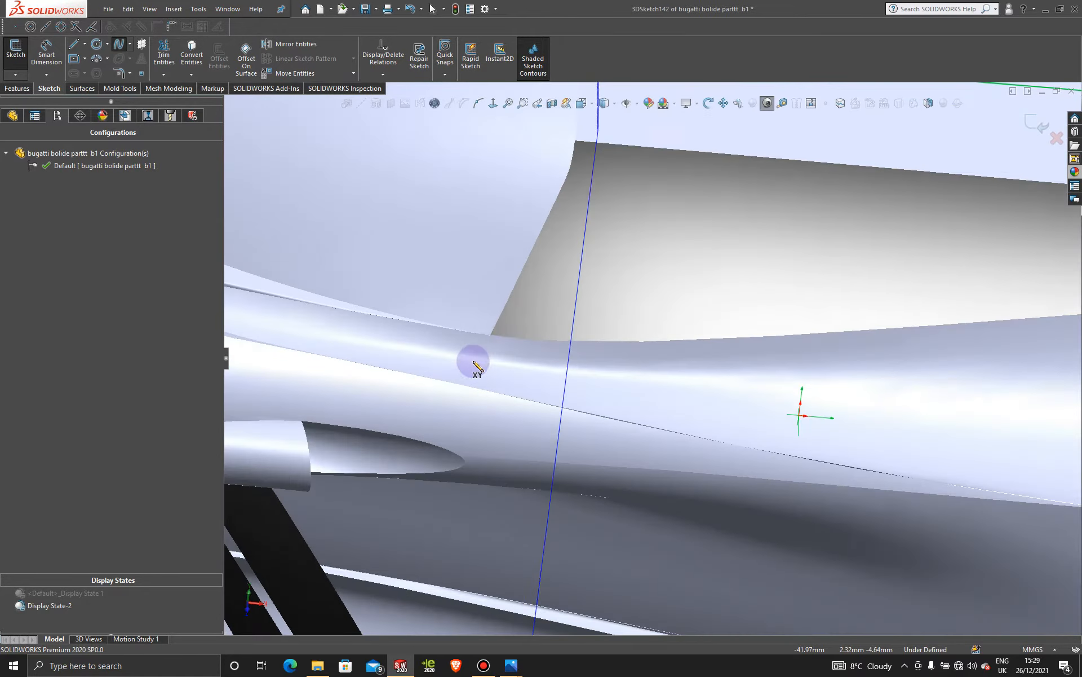
click(490, 336)
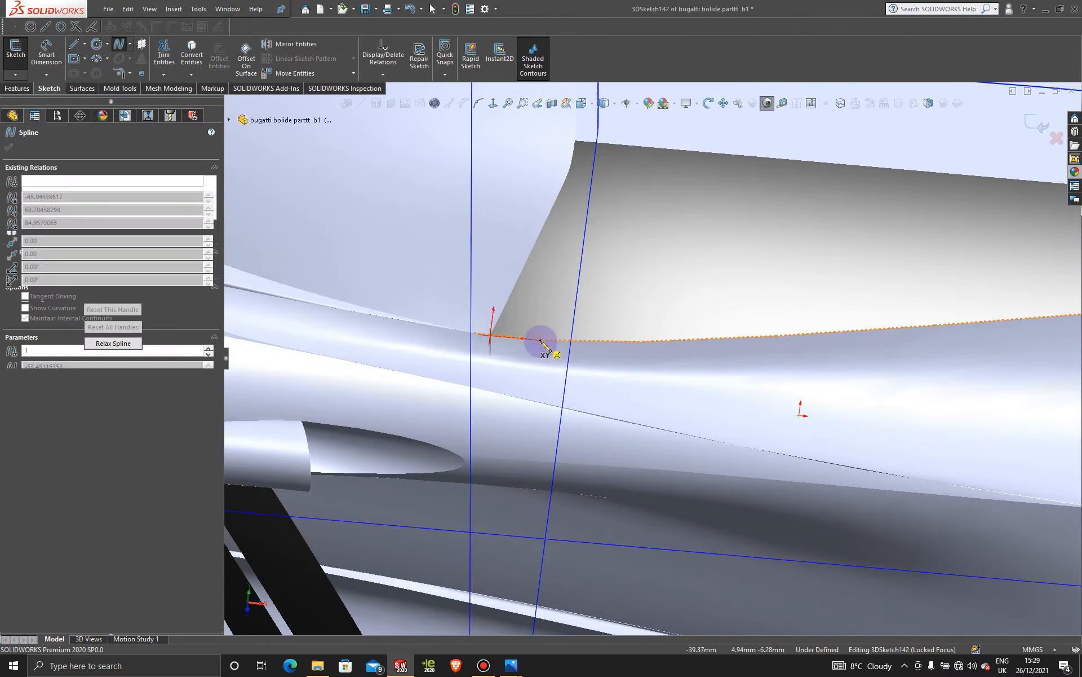
click(542, 340)
click(584, 342)
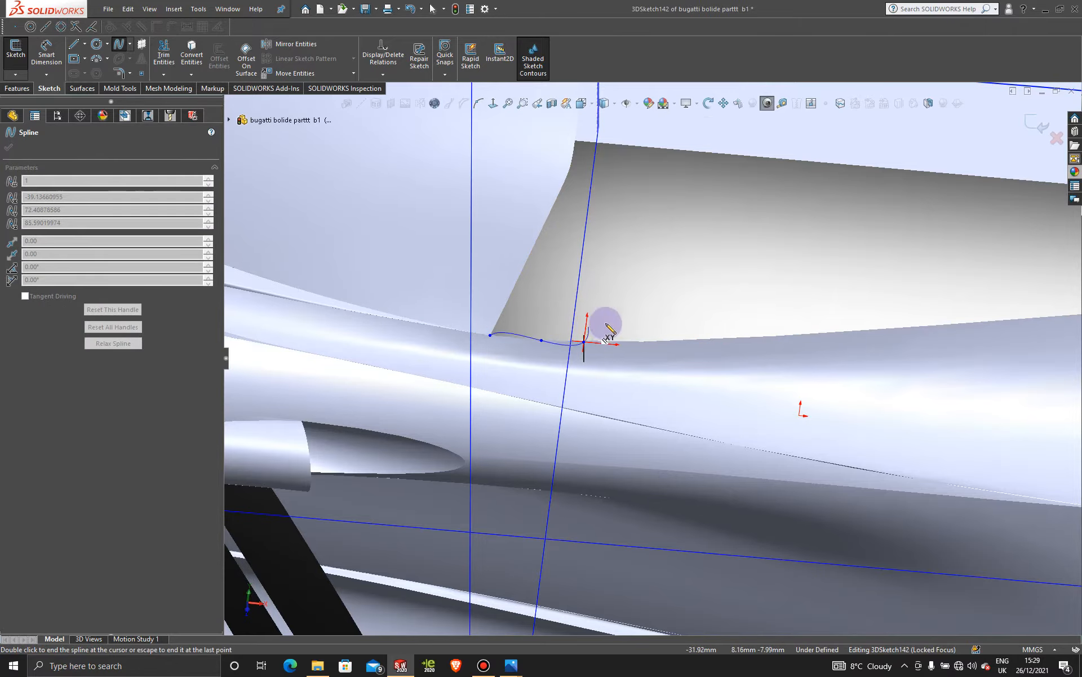
click(628, 341)
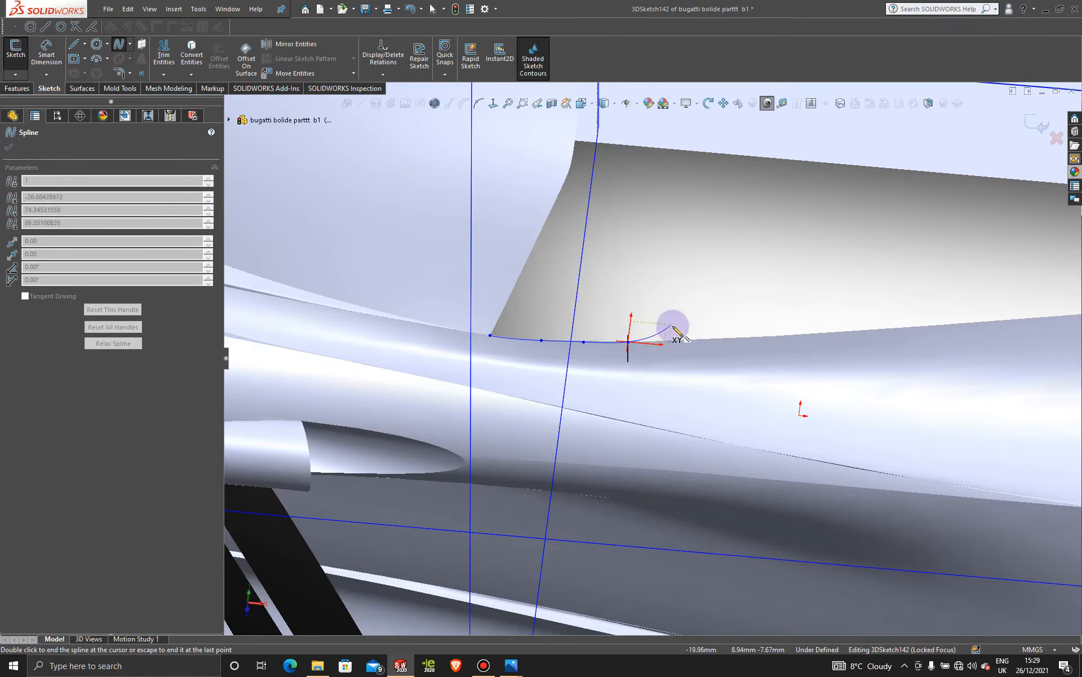
click(678, 341)
- Continue the spline rearward with points along the side body's upper edge beside the cockpit opening
scroll(685, 339, up, 2)
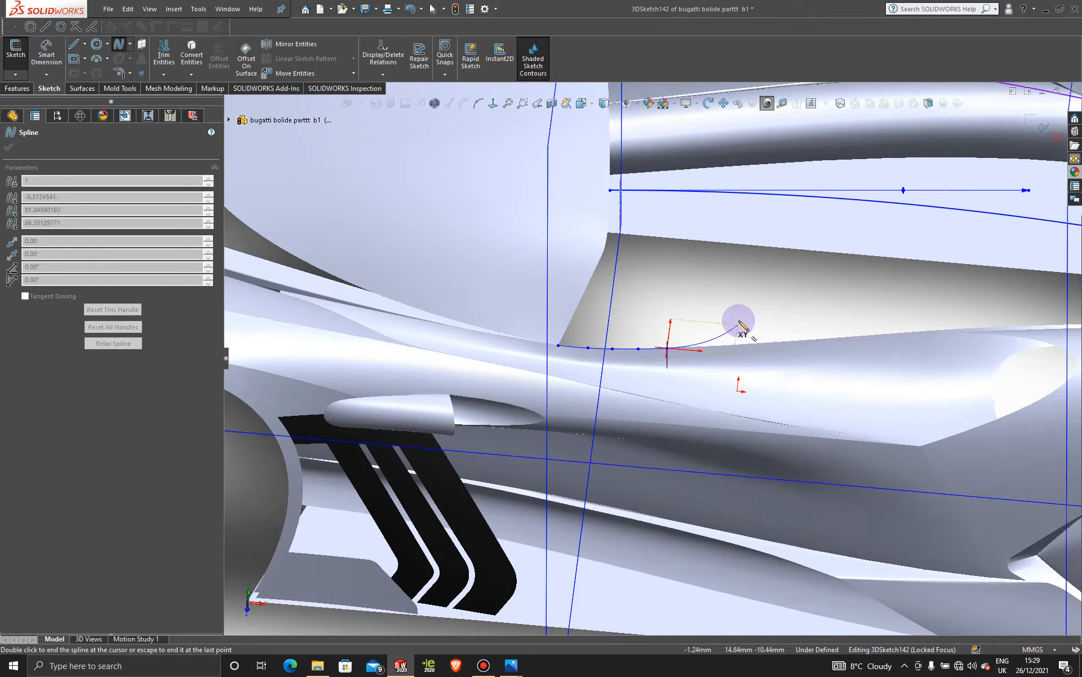
click(795, 341)
click(848, 337)
scroll(845, 338, up, 3)
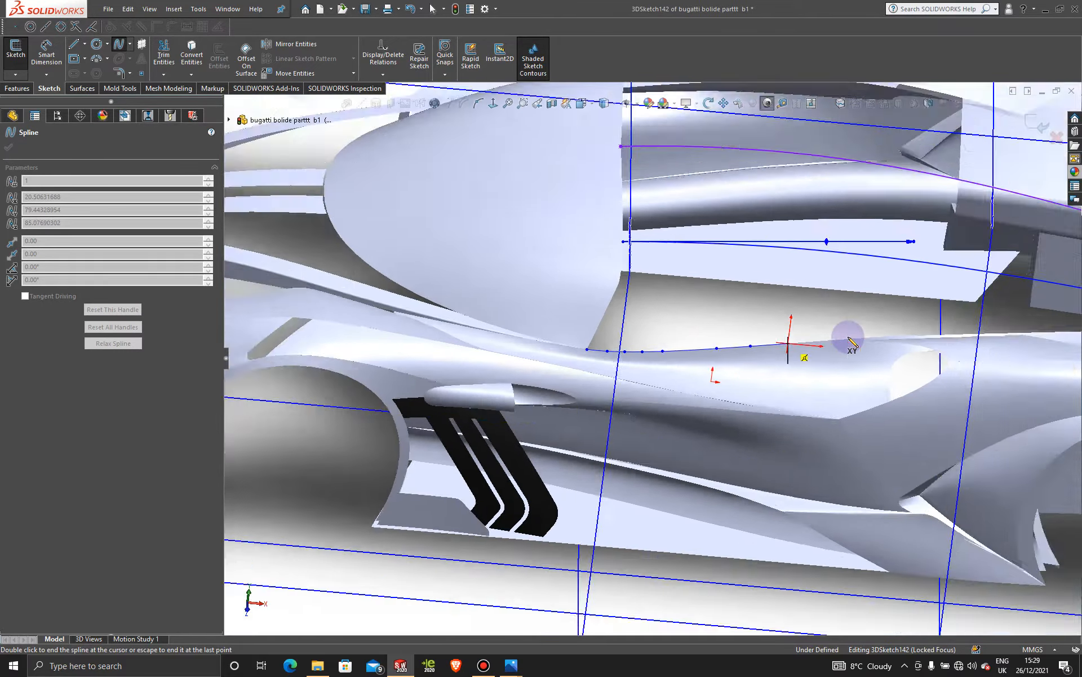
scroll(701, 360, down, 2)
middle_drag(670, 339, 659, 366)
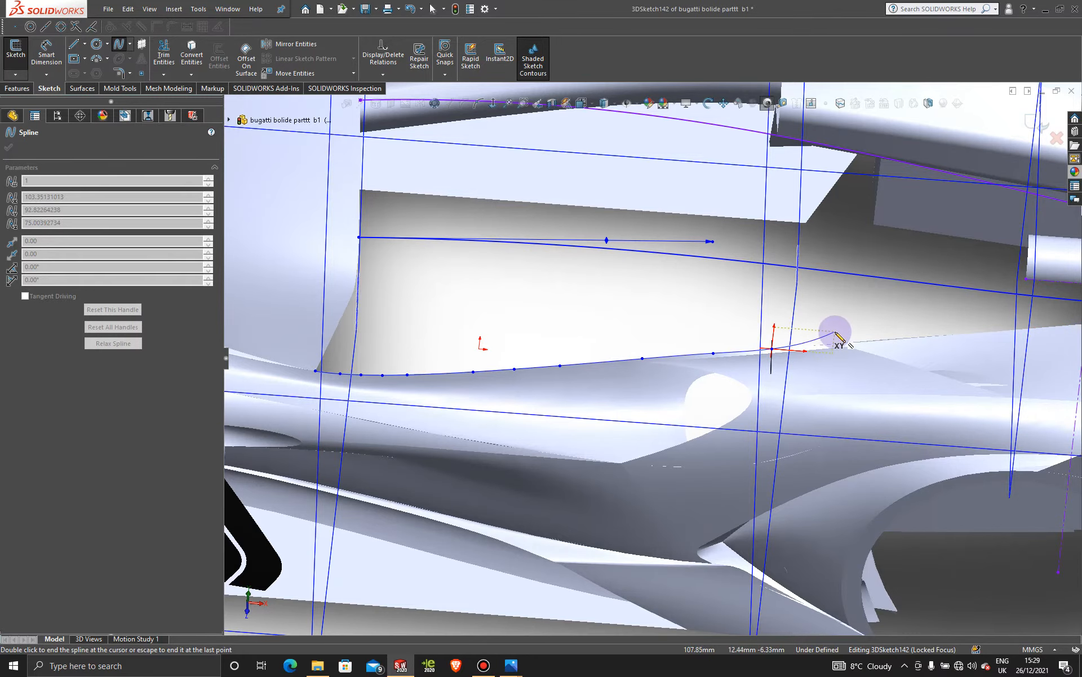
mouse_move(836, 336)
middle_down()
mouse_move(812, 333)
mouse_move(802, 374)
mouse_move(814, 374)
mouse_move(846, 321)
mouse_move(812, 384)
mouse_move(862, 340)
mouse_move(856, 312)
middle_up()
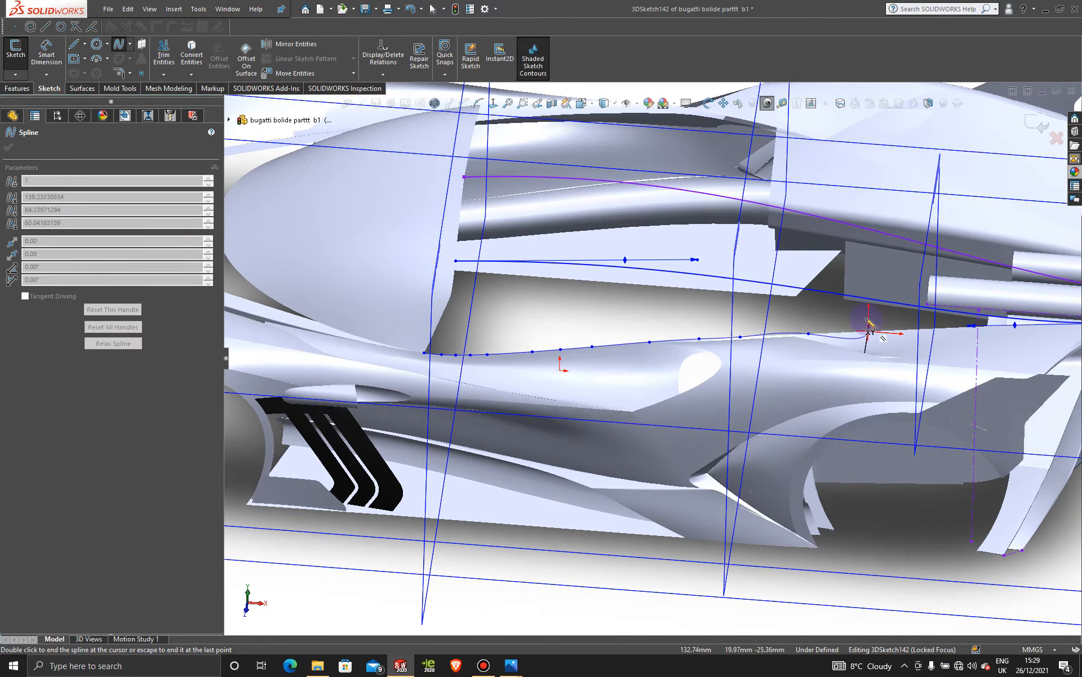
- Extend the spline with points along the inner edge of the rear body surface toward the exhaust pipes
mouse_move(868, 324)
middle_down()
mouse_move(869, 314)
mouse_move(852, 435)
middle_up()
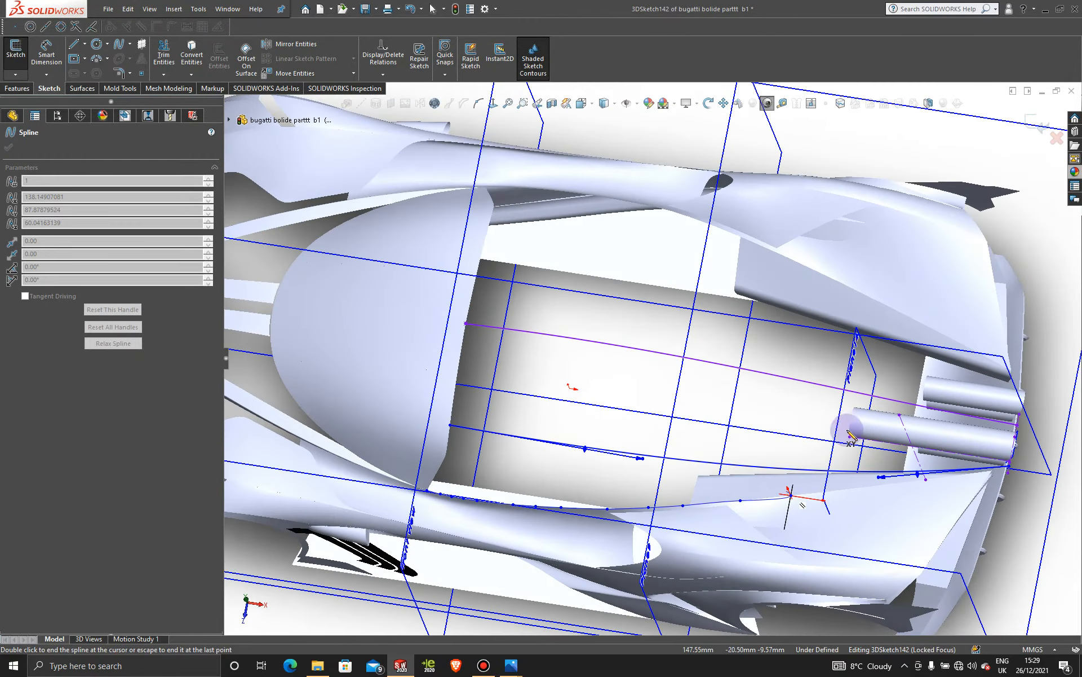
scroll(821, 507, down, 3)
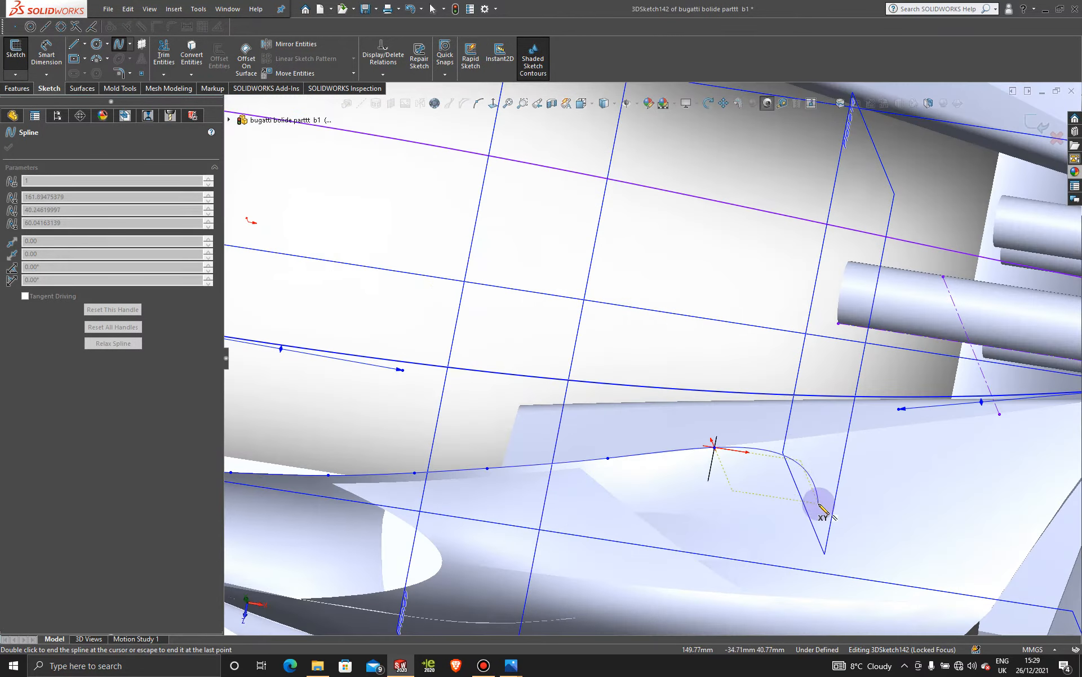
click(806, 437)
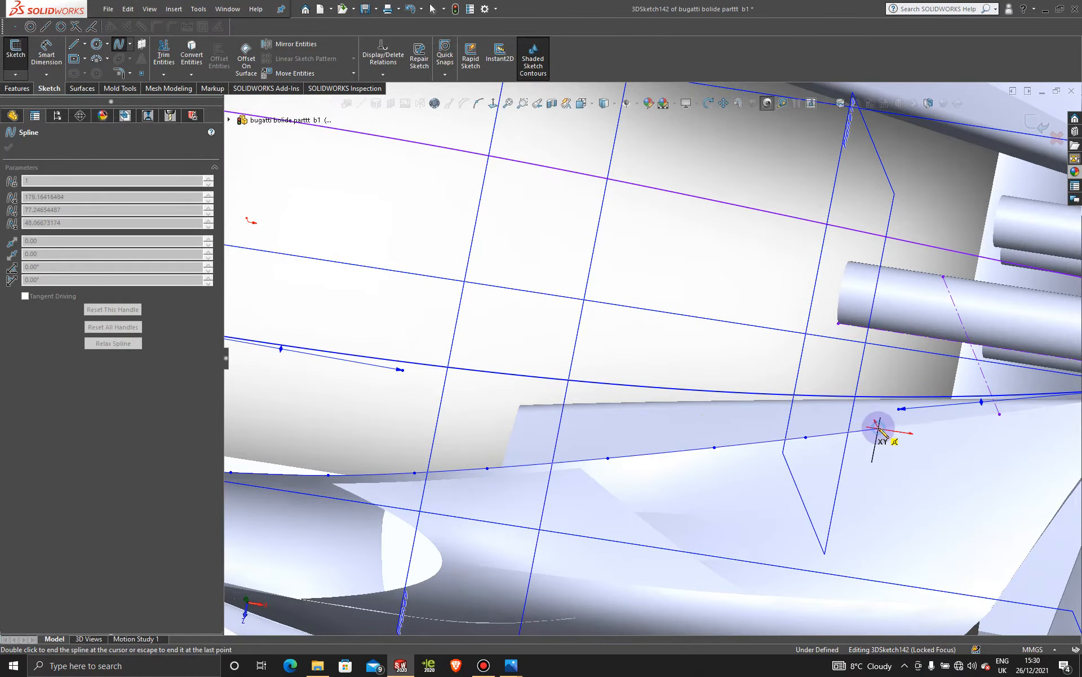
scroll(925, 450, up, 2)
scroll(922, 443, down, 4)
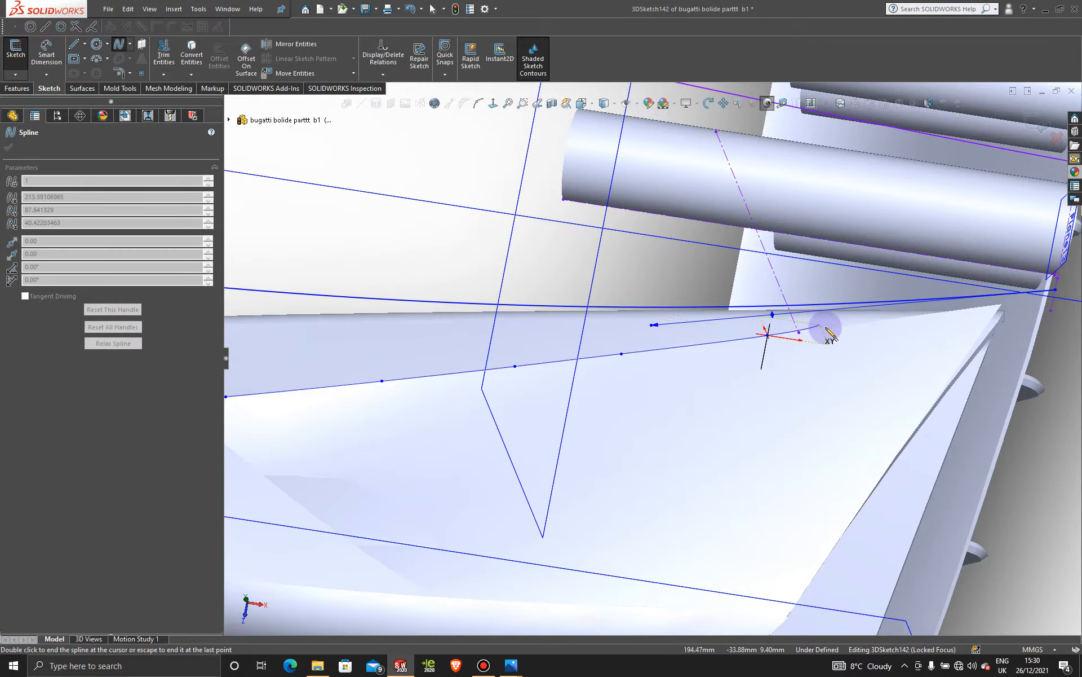
scroll(877, 336, down, 3)
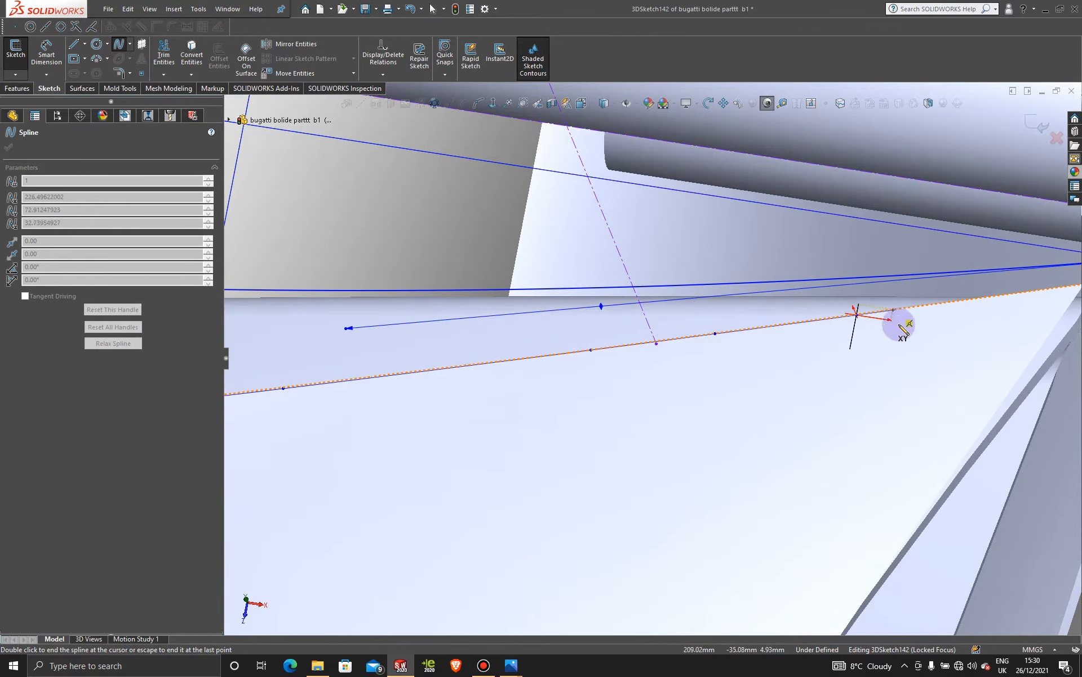
- End the spline at the rear tip of the rear body surface's upper edge and exit the 3D sketch
mouse_move(901, 322)
middle_down()
mouse_move(990, 319)
mouse_move(797, 299)
middle_up()
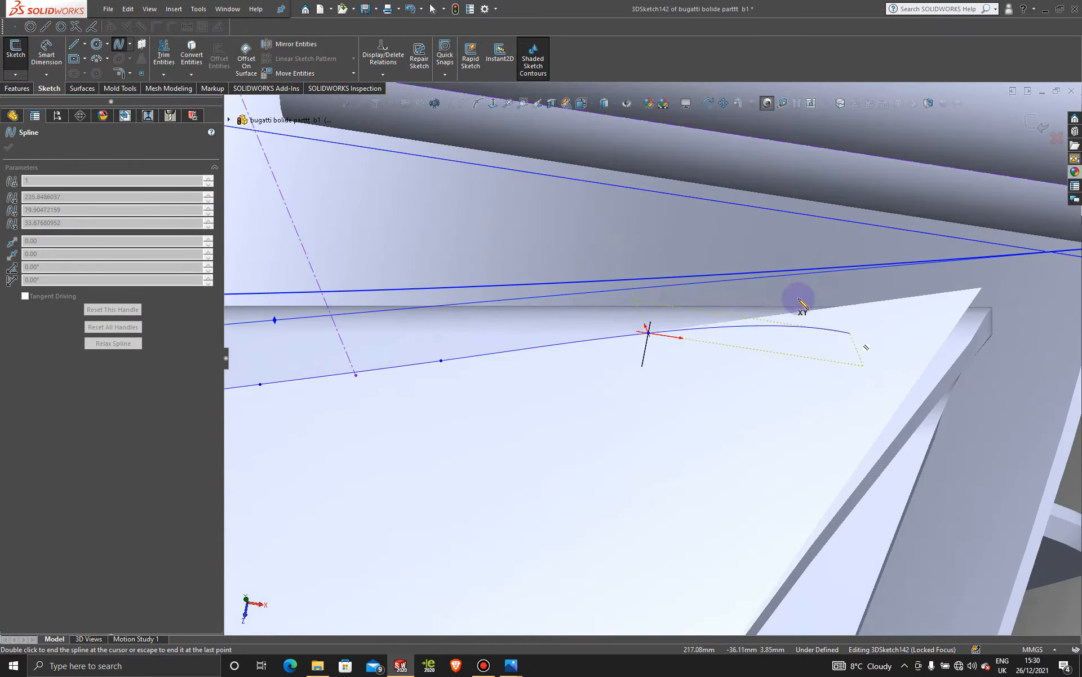
click(747, 320)
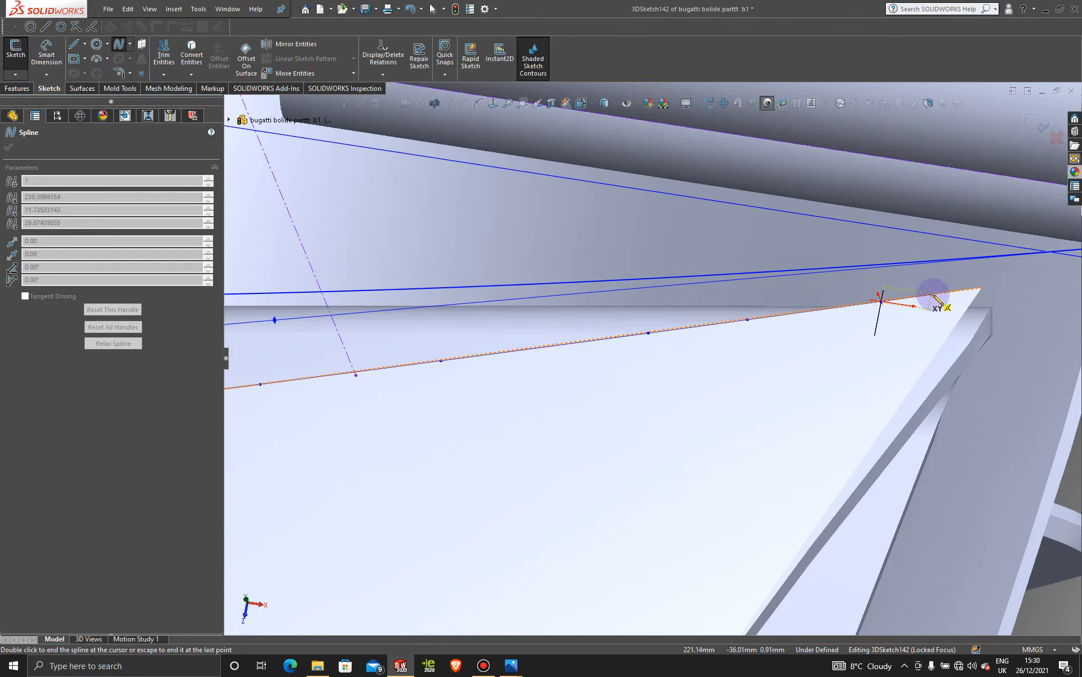
scroll(934, 294, up, 1)
scroll(921, 305, down, 3)
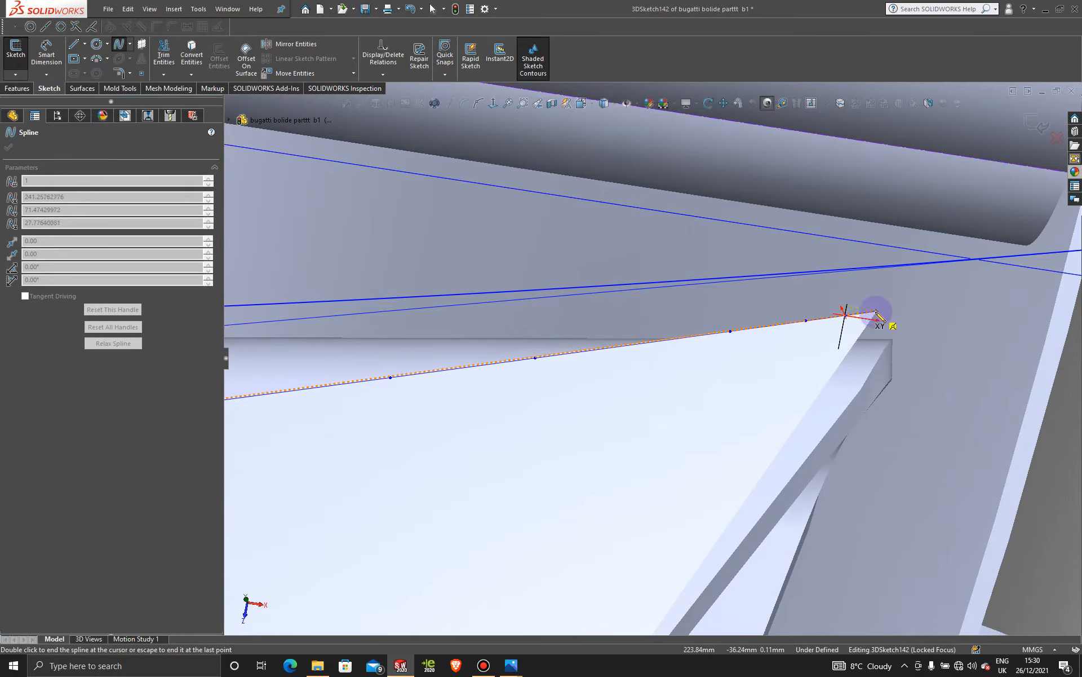
click(877, 312)
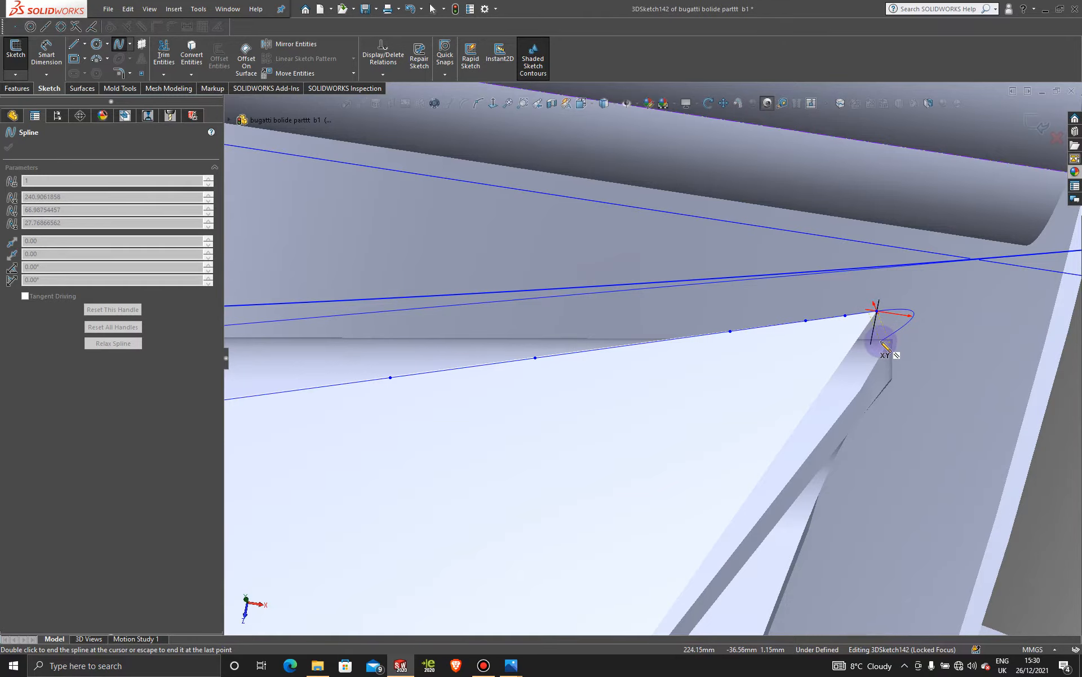
key(Escape)
scroll(682, 321, up, 8)
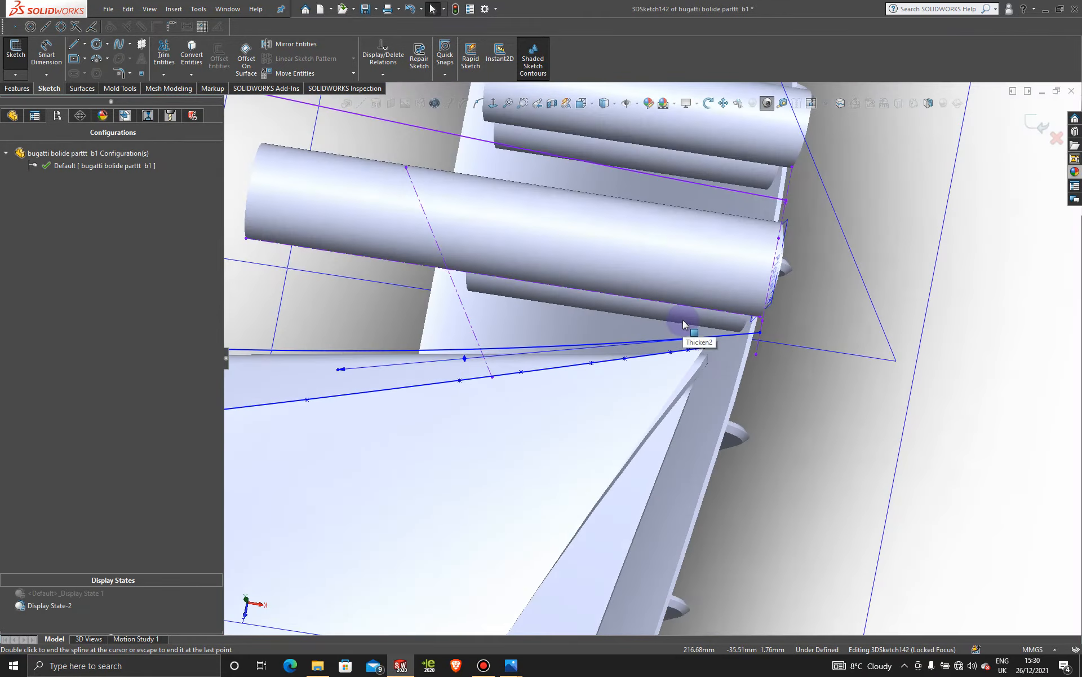
scroll(683, 324, up, 8)
middle_drag(499, 394, 506, 286)
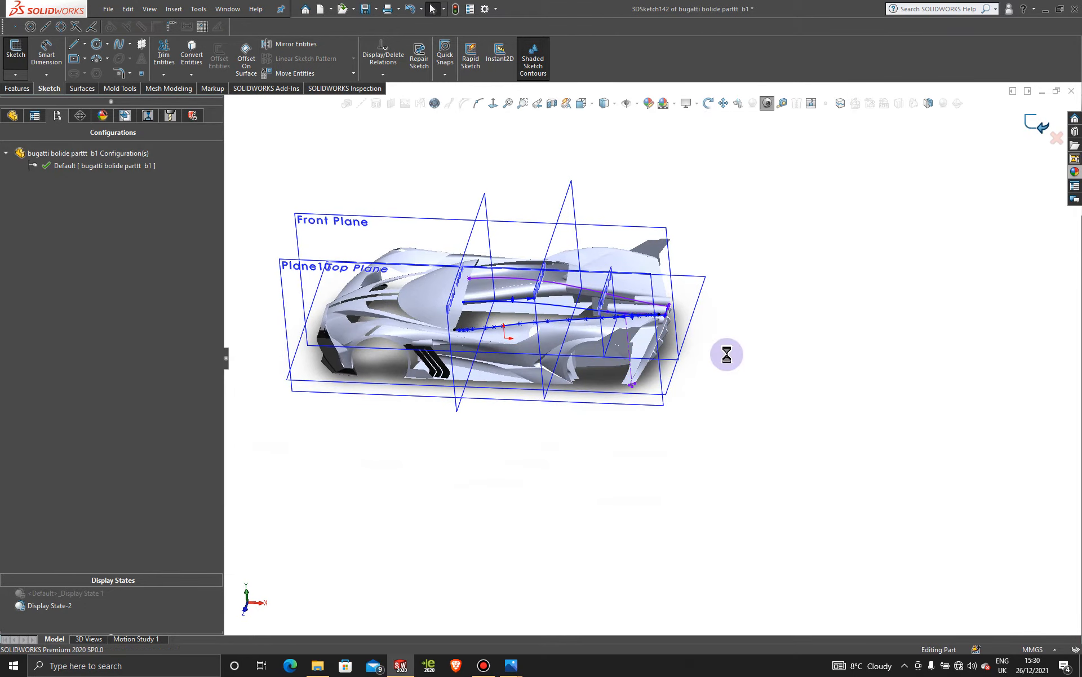
- Examine the rear ends of the two side splines beside the exhaust pipes and the rear body corner
middle_drag(622, 334, 548, 338)
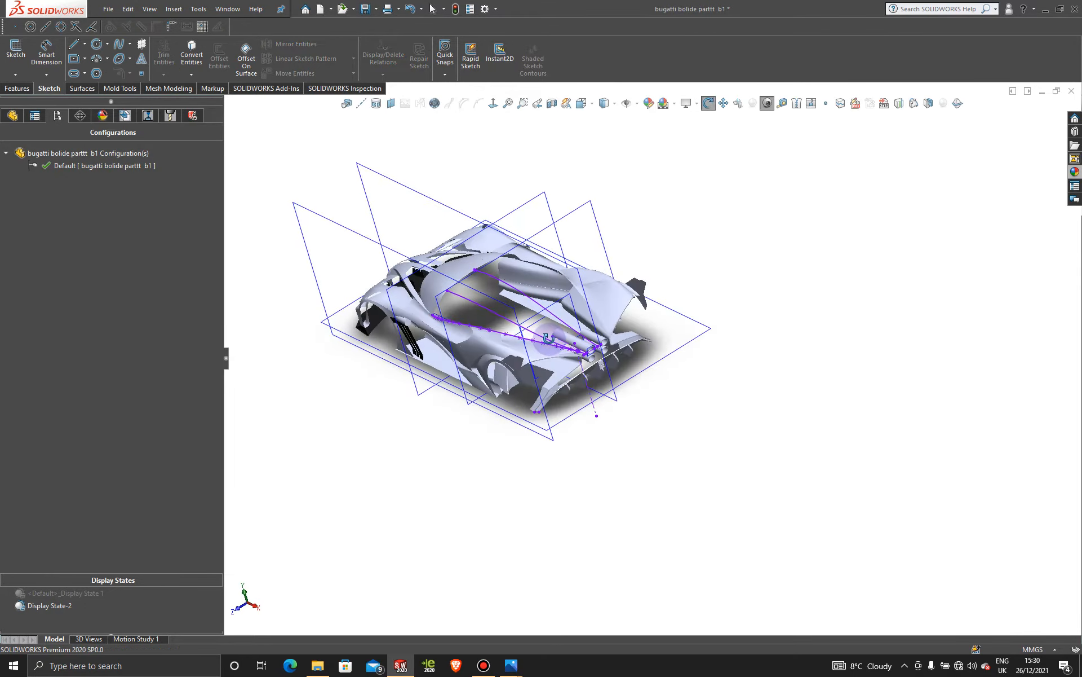
scroll(564, 344, down, 10)
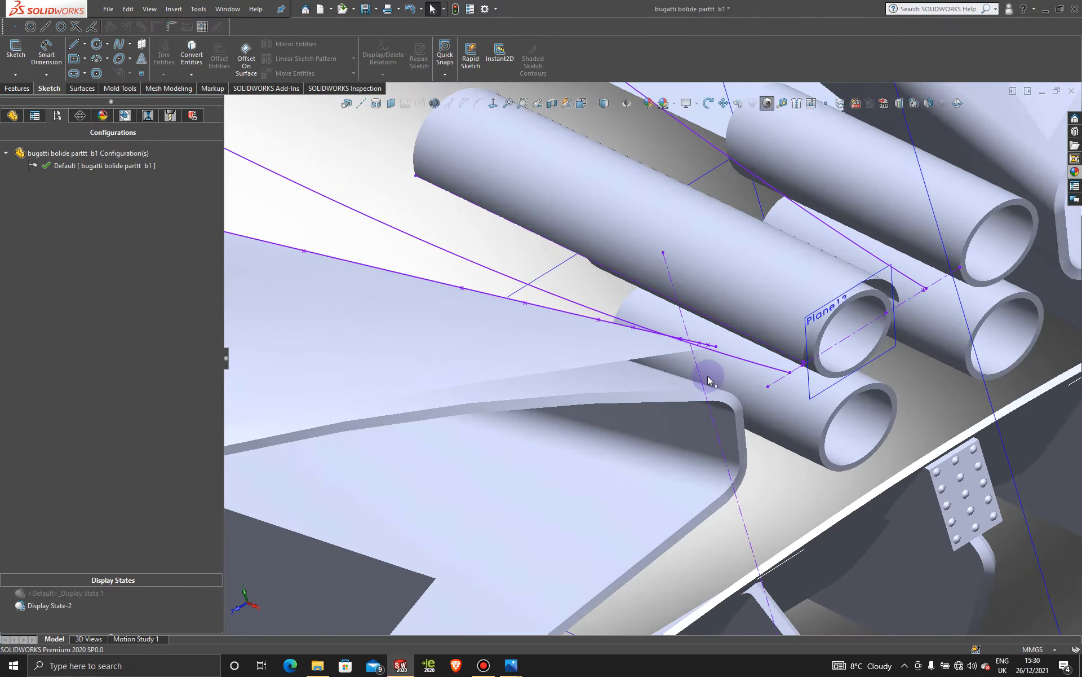
middle_drag(708, 376, 657, 376)
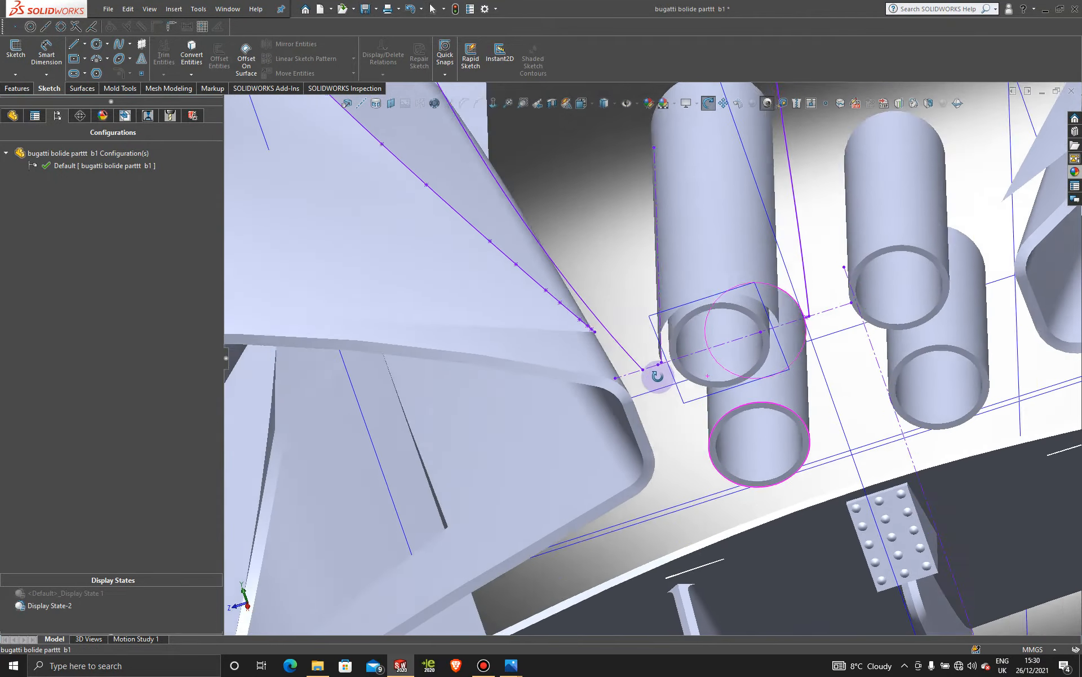
scroll(661, 380, down, 4)
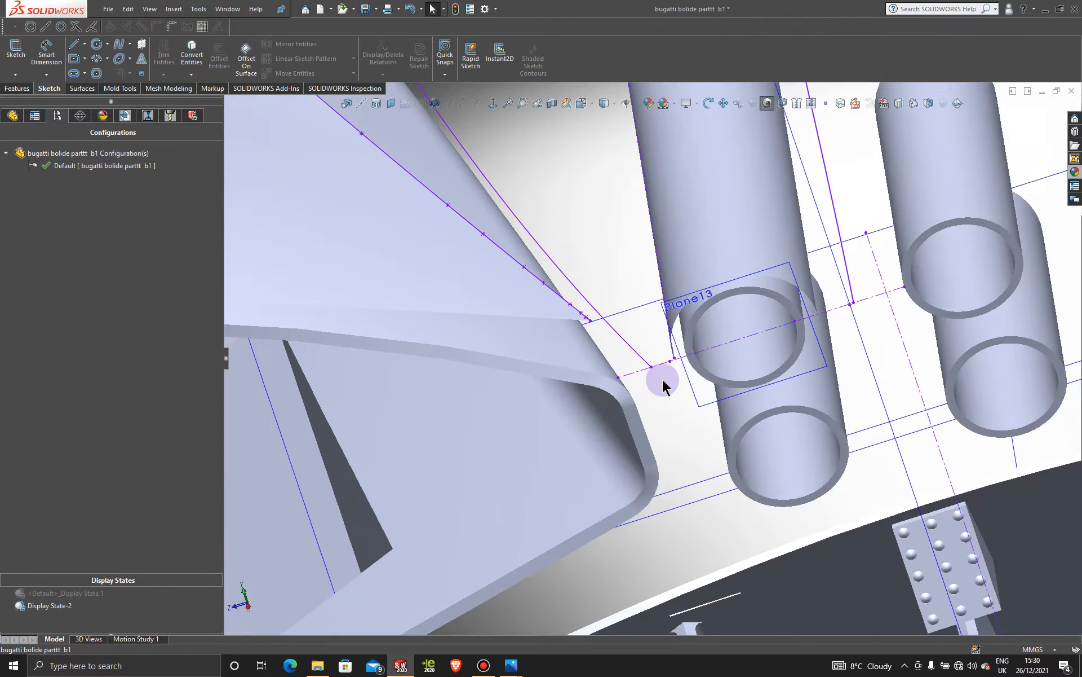
scroll(663, 383, up, 6)
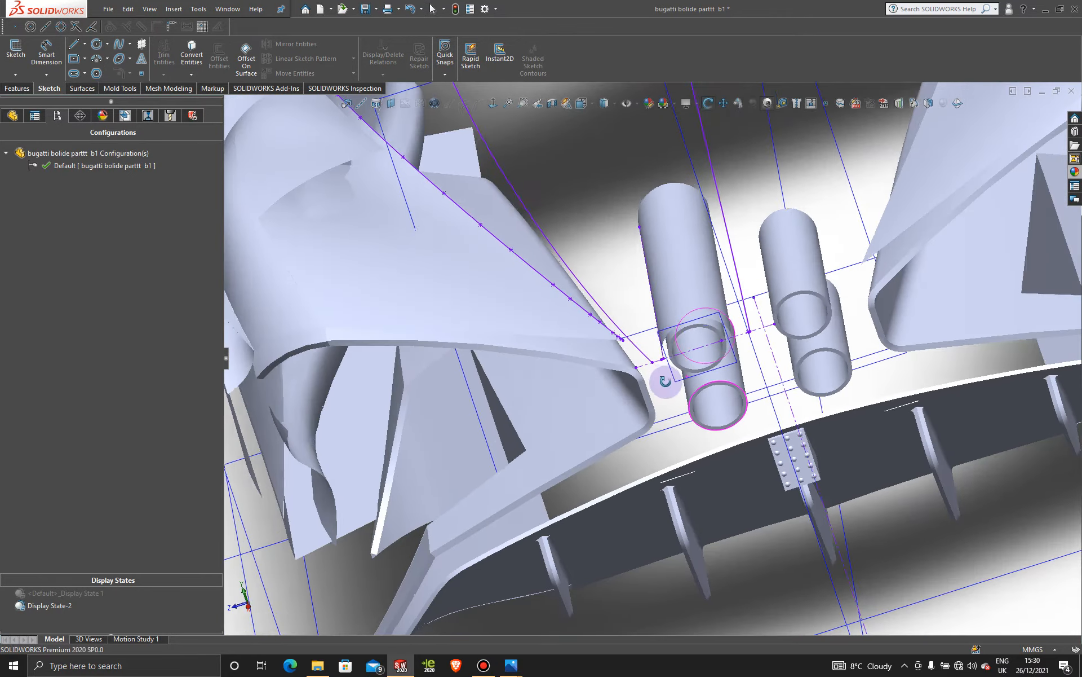
mouse_move(665, 381)
middle_down()
mouse_move(677, 372)
mouse_move(685, 389)
mouse_move(635, 353)
mouse_move(639, 371)
mouse_move(660, 347)
mouse_move(666, 366)
mouse_move(656, 350)
middle_up()
scroll(666, 383, down, 3)
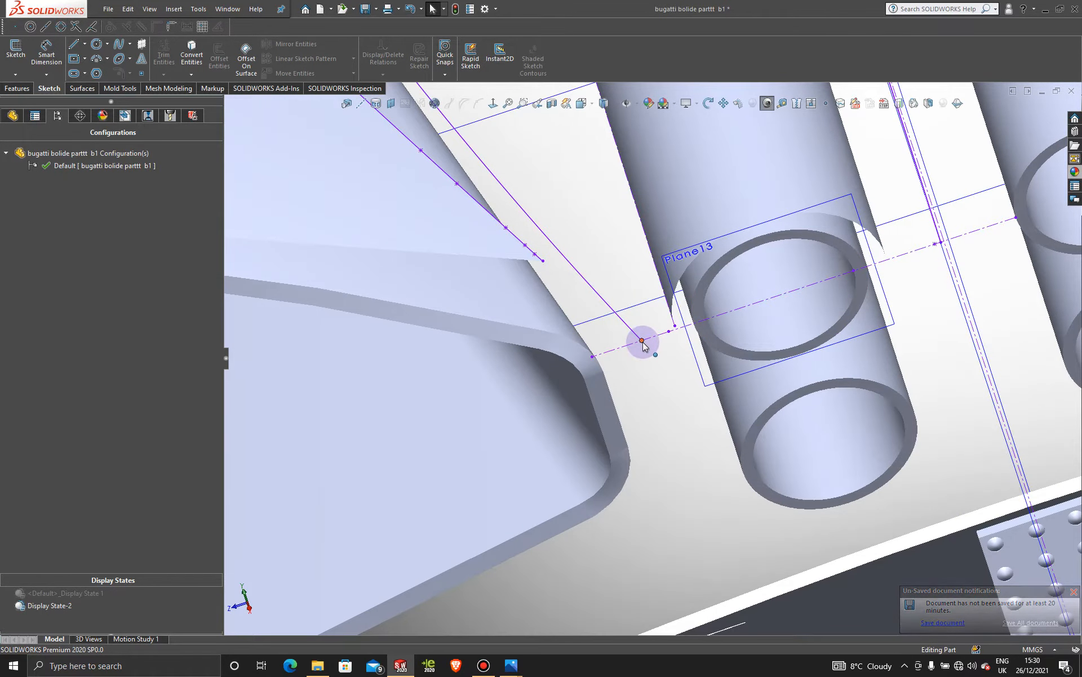
- Move the rear endpoint of the inner side spline along the construction line closer to the exhaust pipe
drag(642, 341, 660, 341)
scroll(658, 390, up, 8)
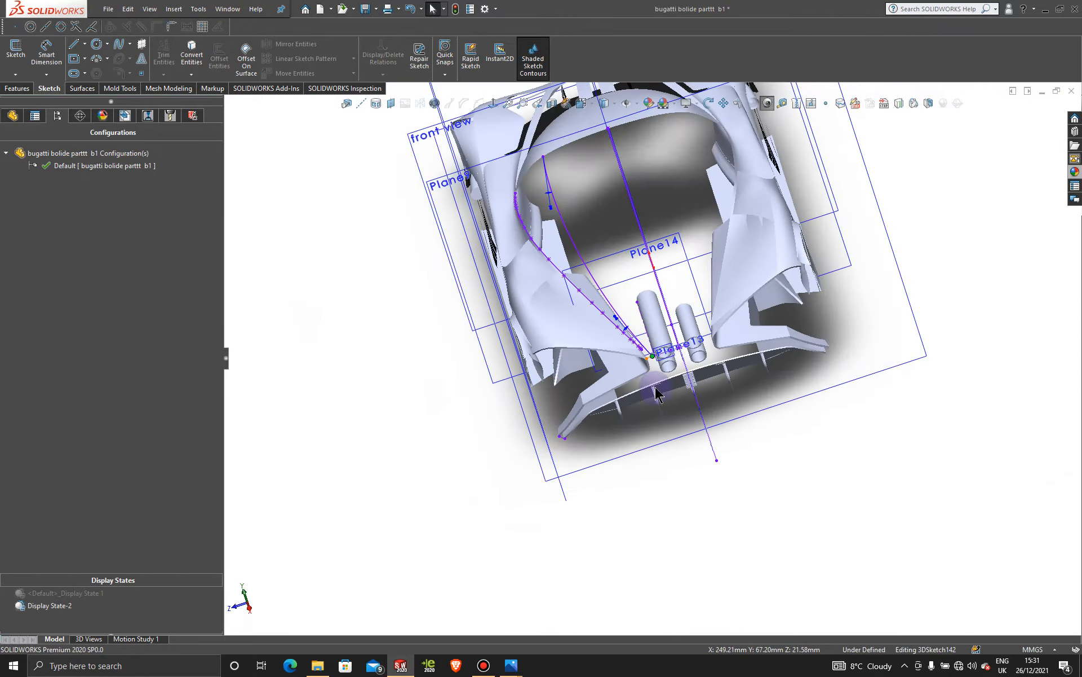
middle_drag(577, 177, 582, 229)
scroll(679, 380, down, 8)
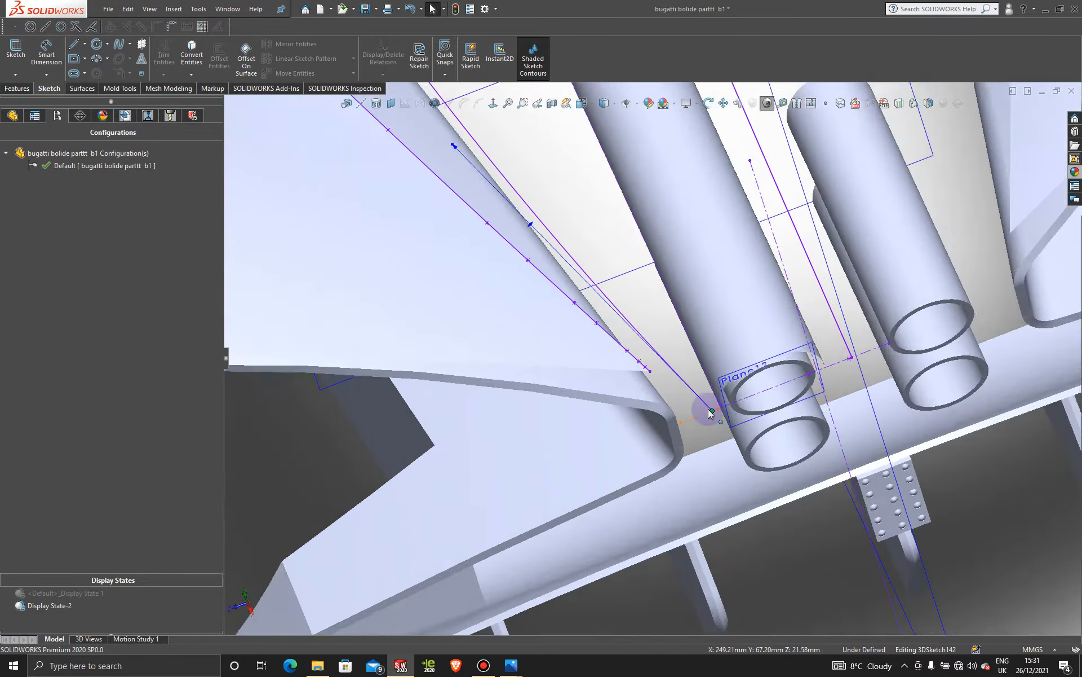
scroll(710, 413, down, 3)
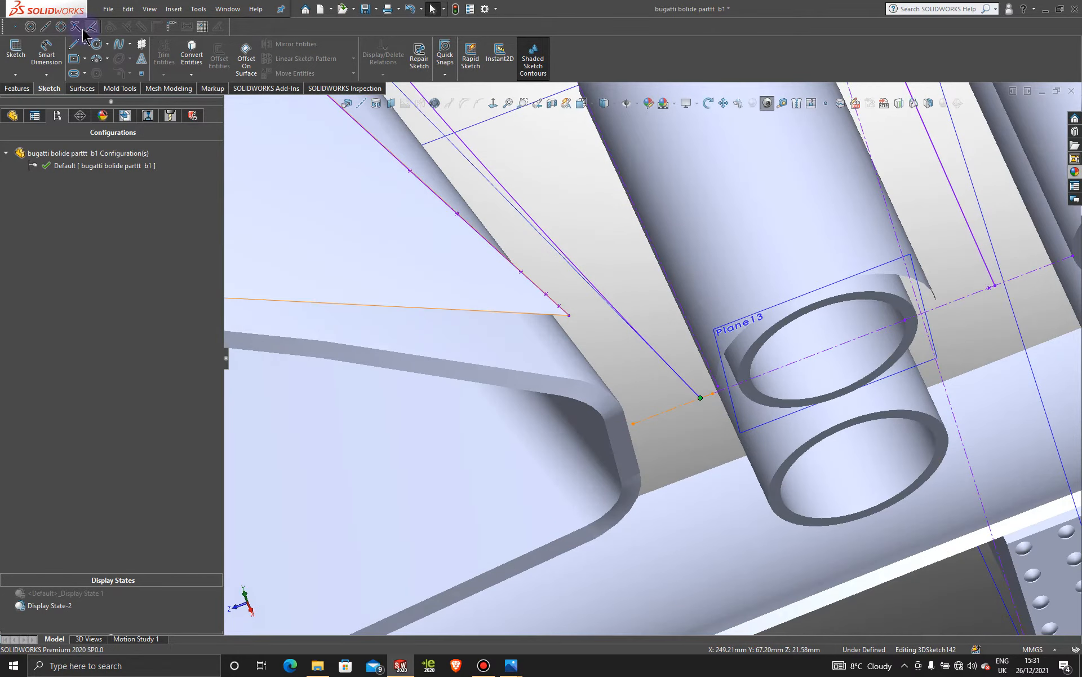
- Create a new 3D sketch with a two-point spline joining the rear ends of the two side splines, and exit it
click(15, 74)
click(23, 111)
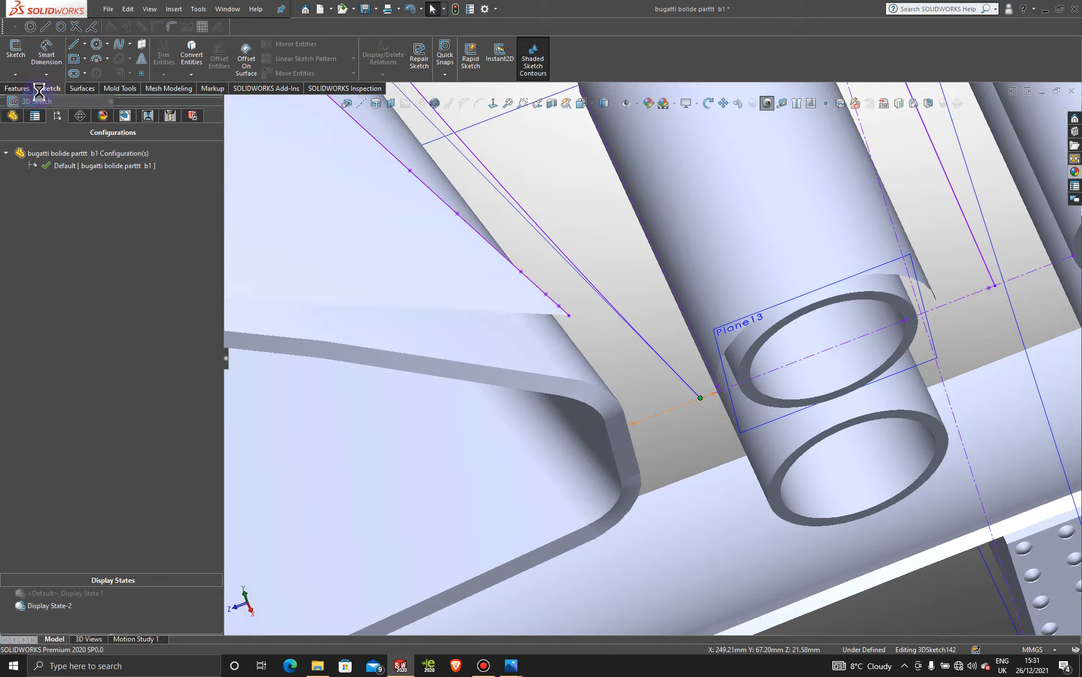
click(120, 51)
click(569, 315)
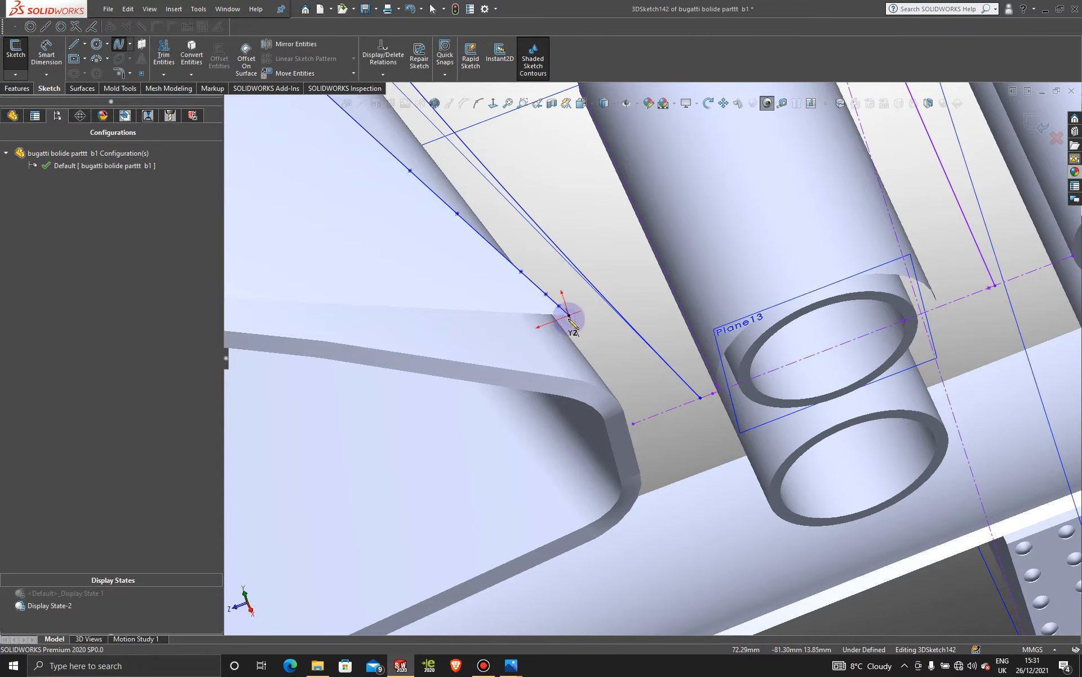
click(702, 402)
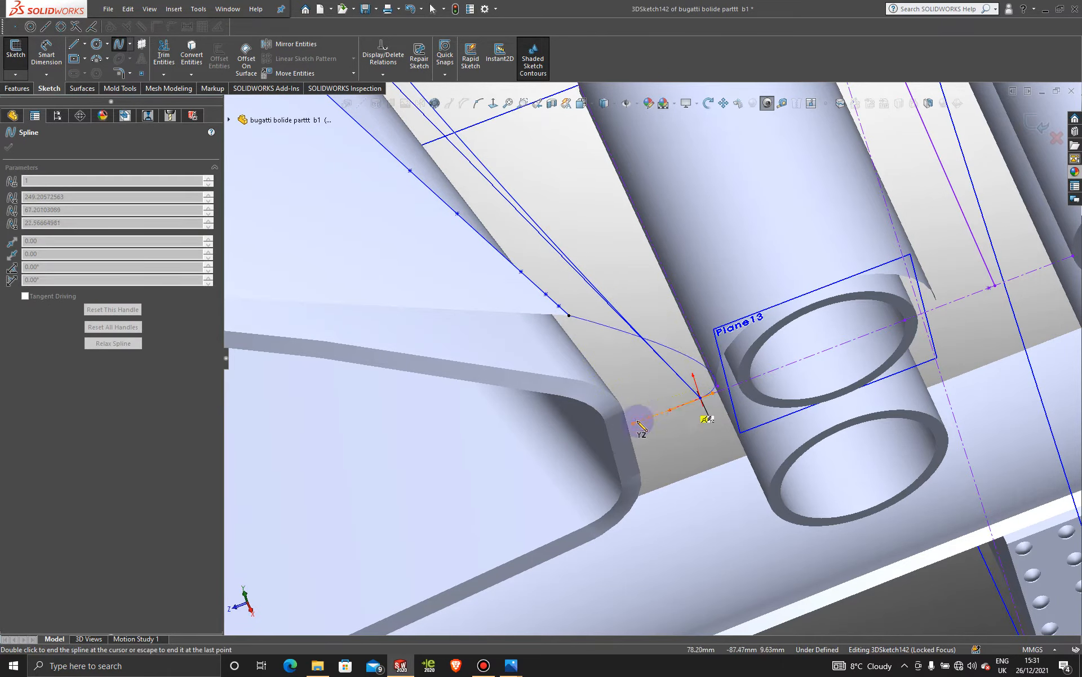
key(Escape)
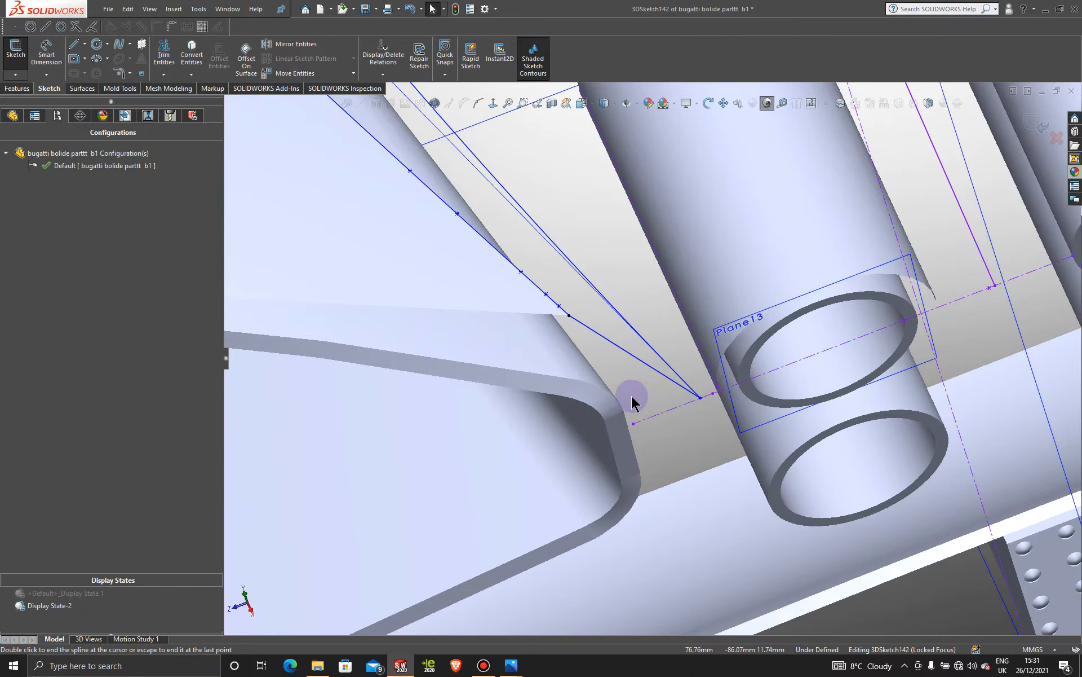
scroll(641, 371, up, 10)
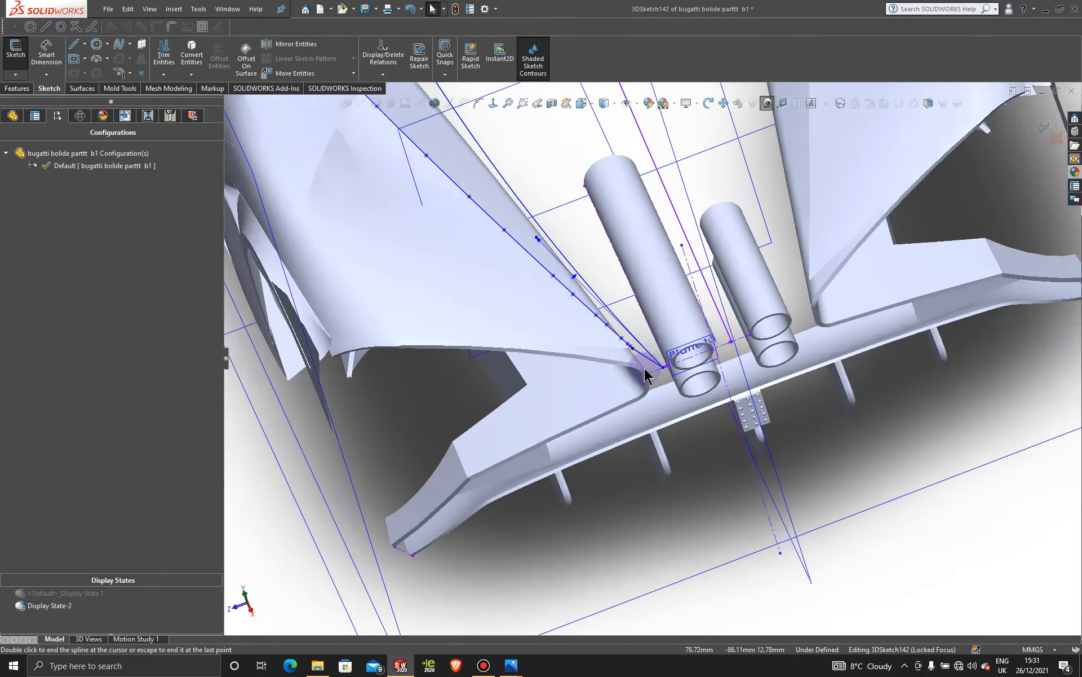
scroll(656, 364, down, 6)
scroll(624, 343, up, 3)
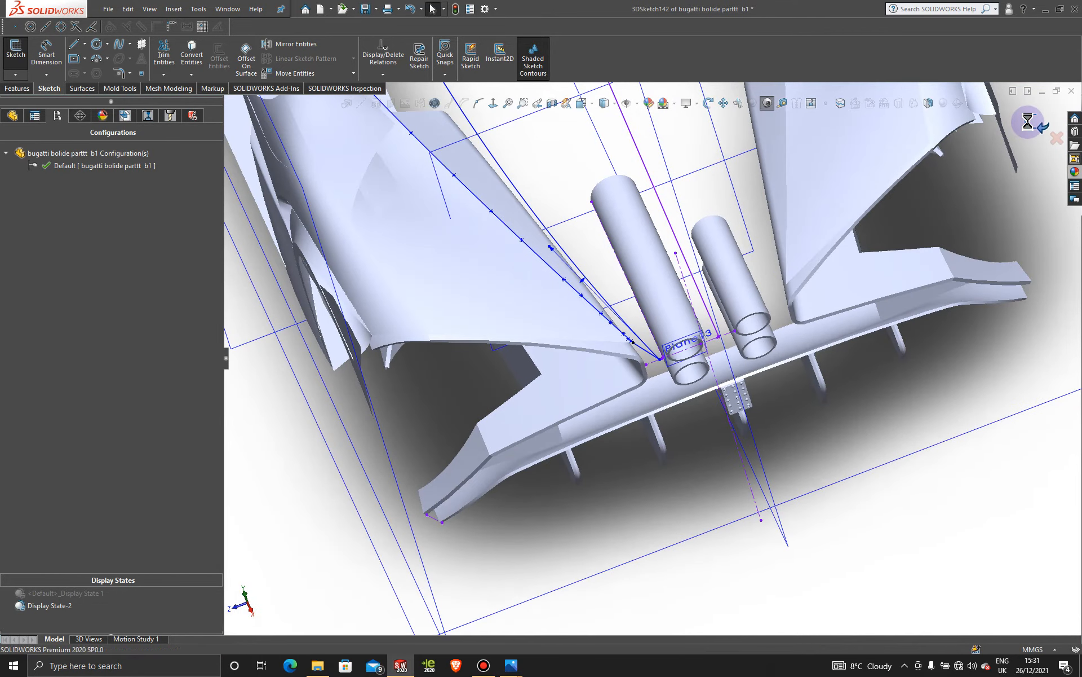
- Start a boundary surface and add the inner side spline to Direction 1 as an open group
click(1008, 216)
scroll(510, 272, up, 5)
scroll(511, 292, up, 2)
middle_drag(513, 293, 629, 277)
scroll(629, 274, down, 5)
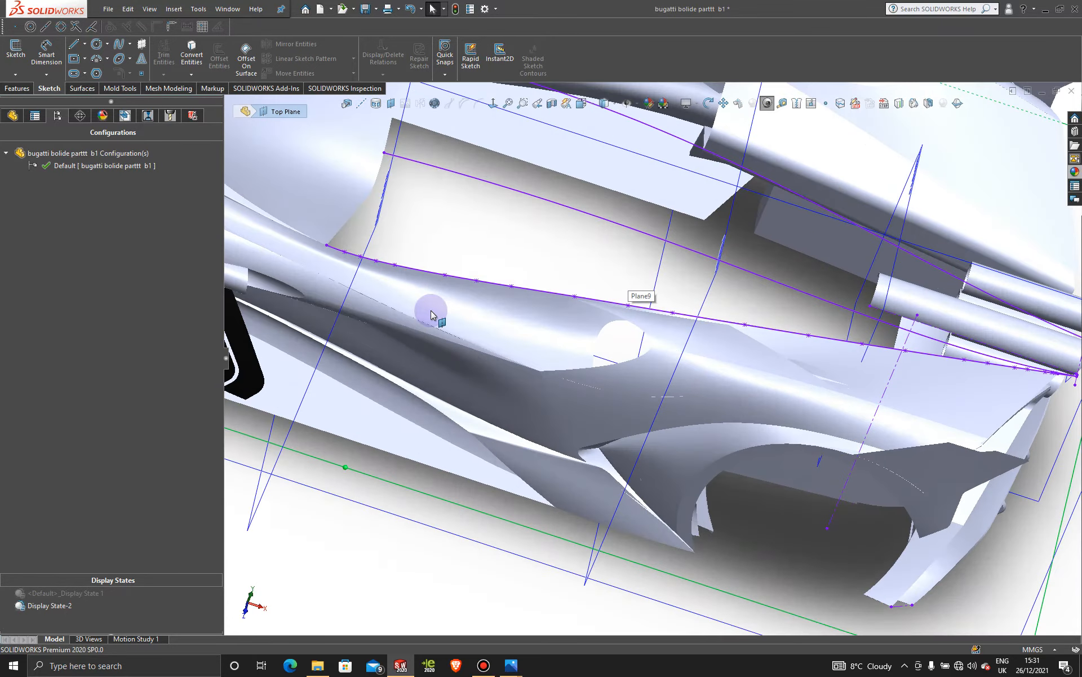
click(82, 88)
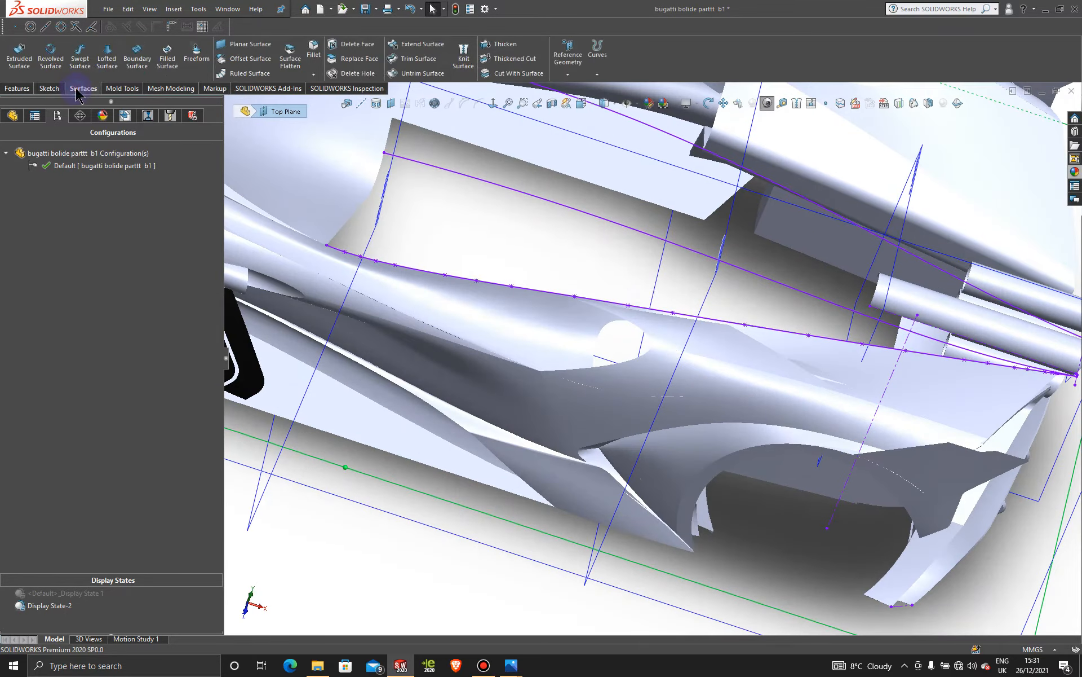
click(141, 63)
right_click(465, 215)
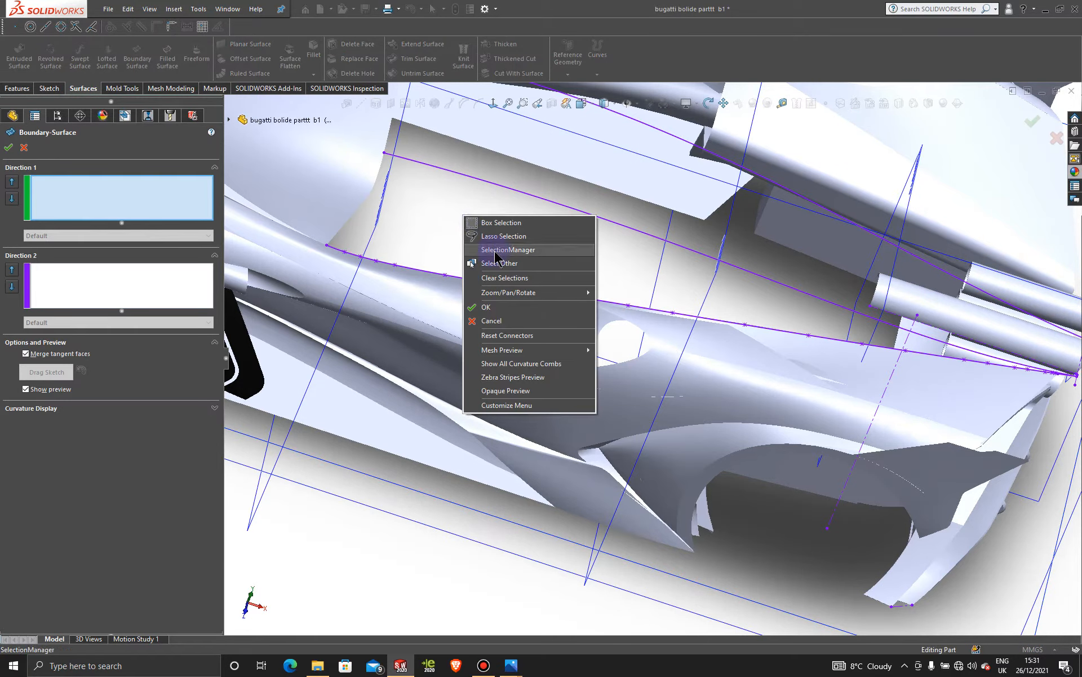
click(495, 251)
click(473, 180)
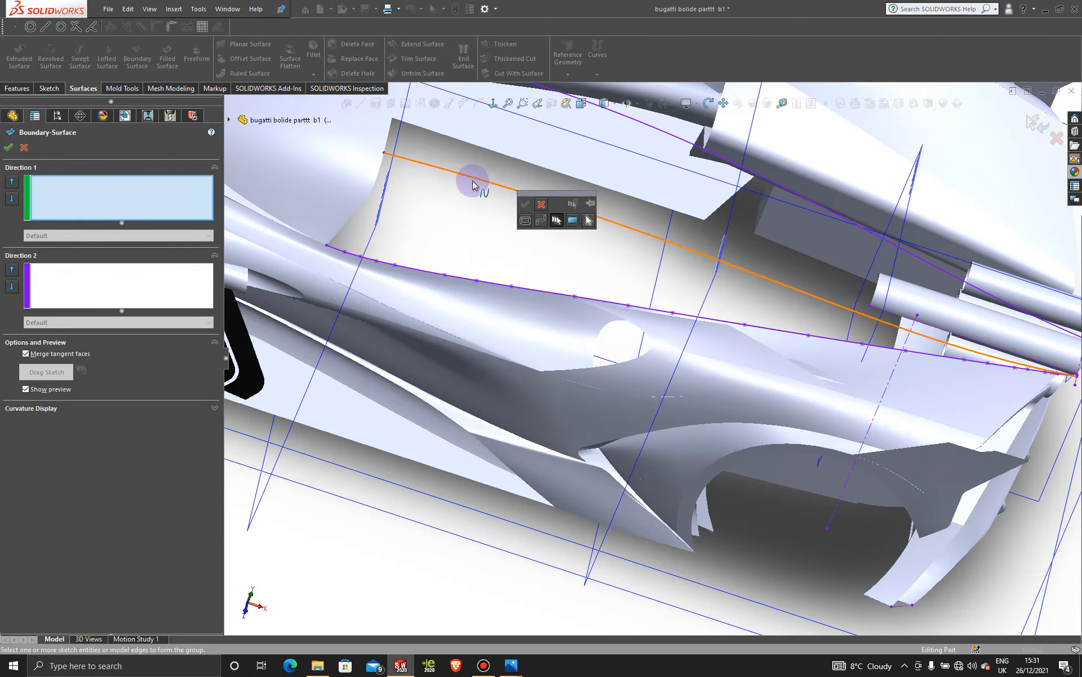
click(525, 205)
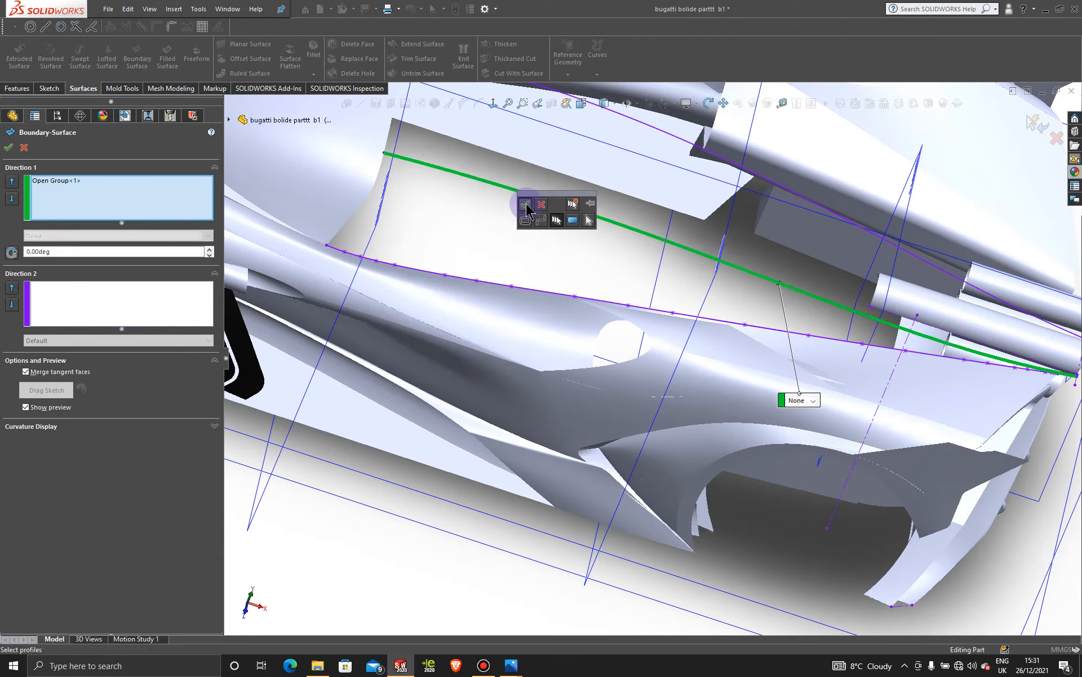
- Add the outer side spline to Direction 1 as the second open group
right_click(509, 250)
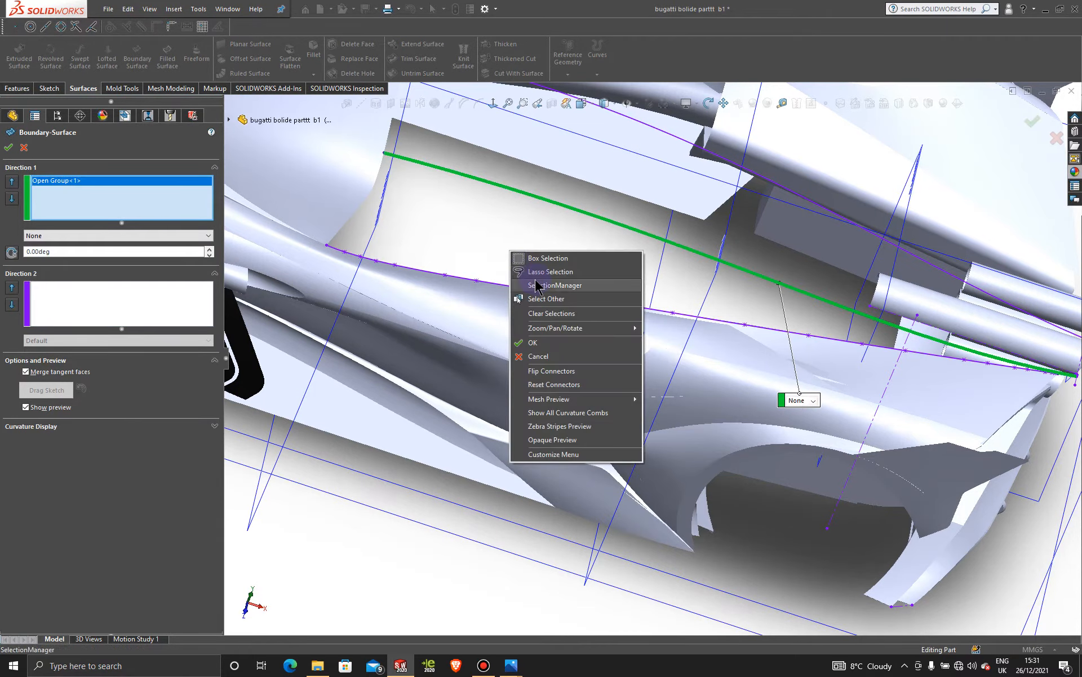
click(535, 285)
click(511, 283)
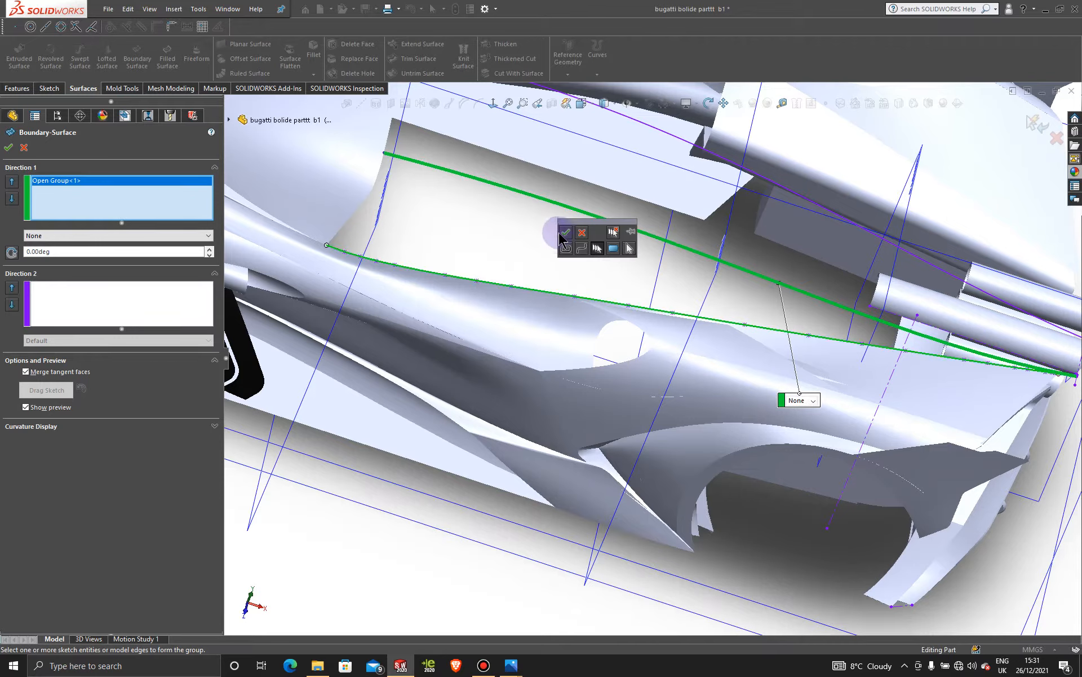
click(565, 231)
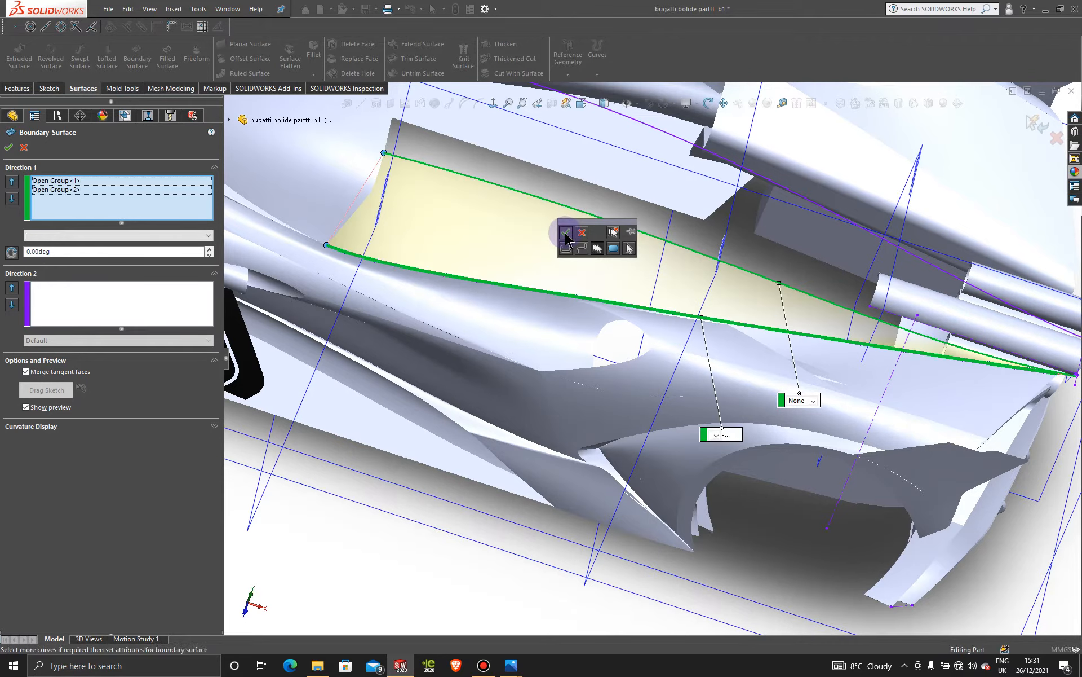
- Try the canopy surface's rear edge as the Direction 2 curve, trimming its extent to the inner spline's front end
click(88, 286)
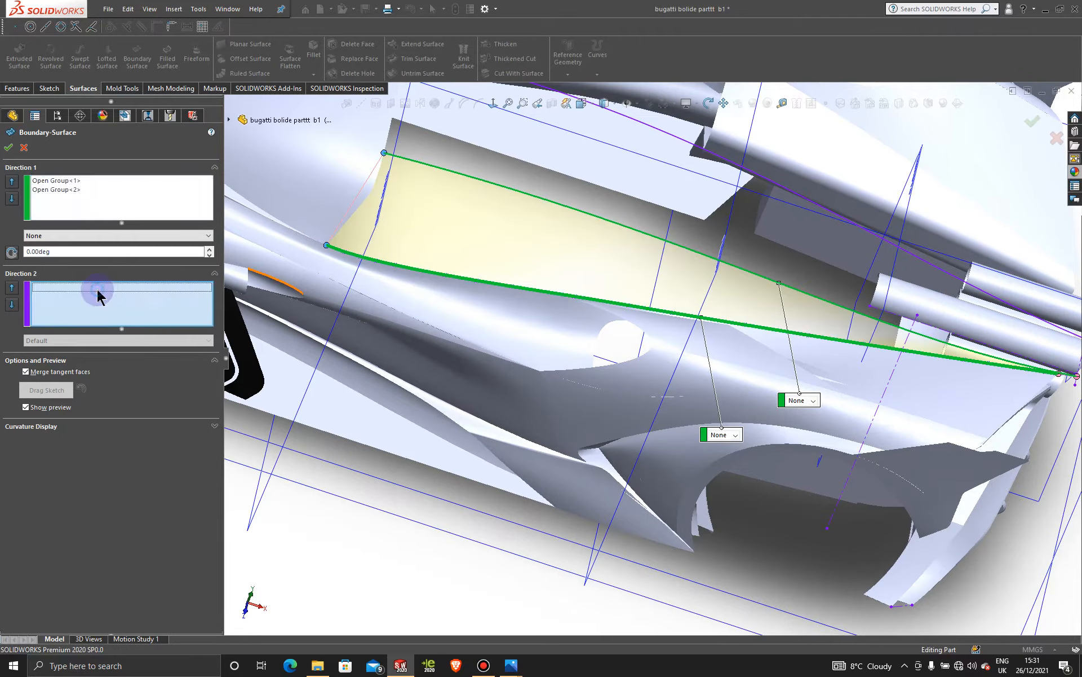
click(361, 204)
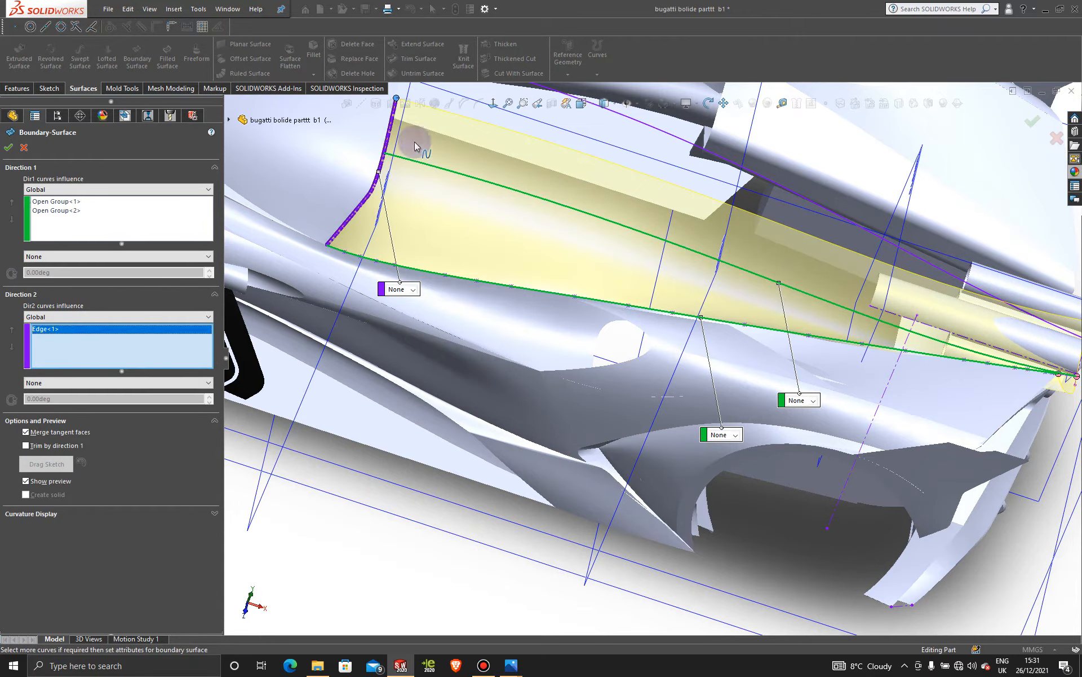
scroll(403, 165, up, 3)
scroll(451, 191, down, 5)
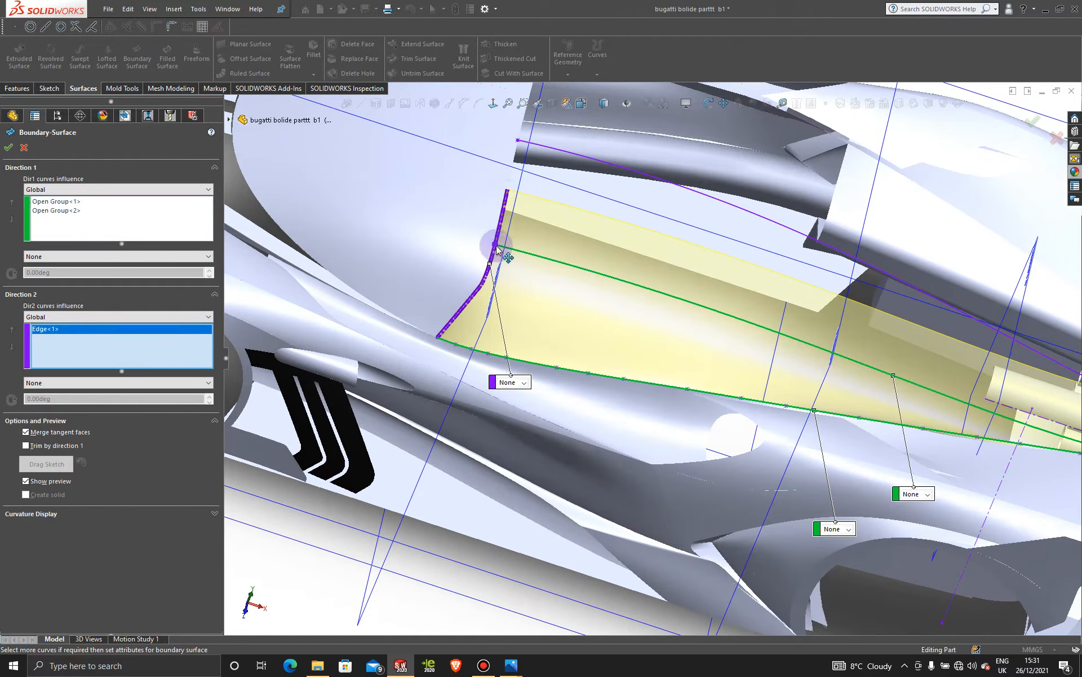
drag(493, 247, 495, 246)
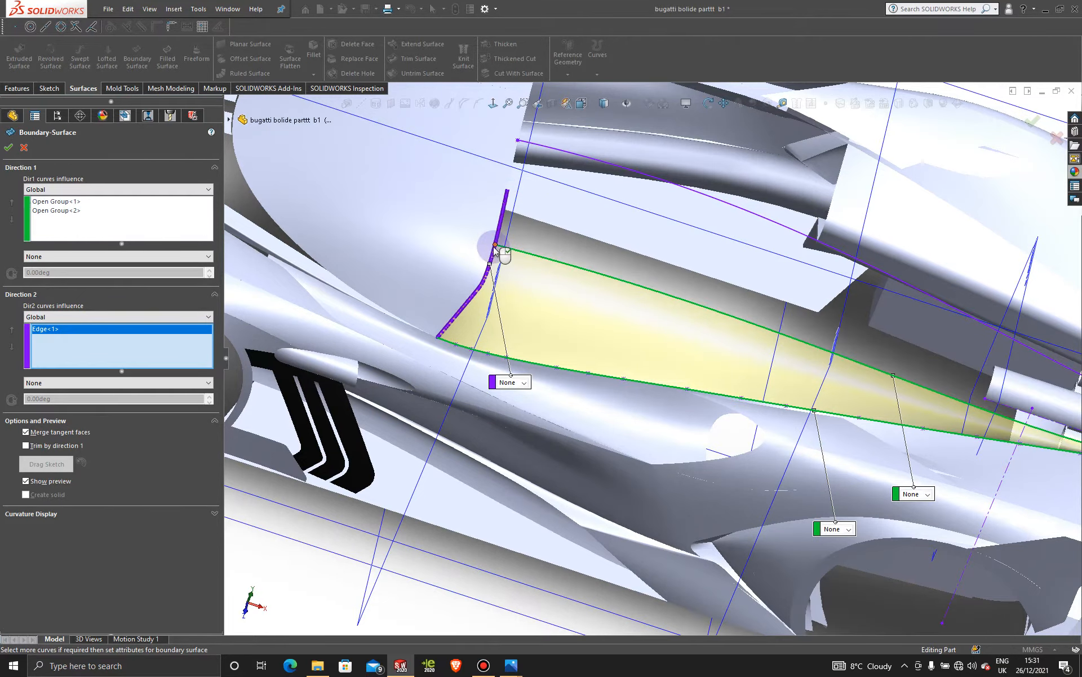
scroll(626, 370, up, 2)
middle_drag(708, 363, 805, 416)
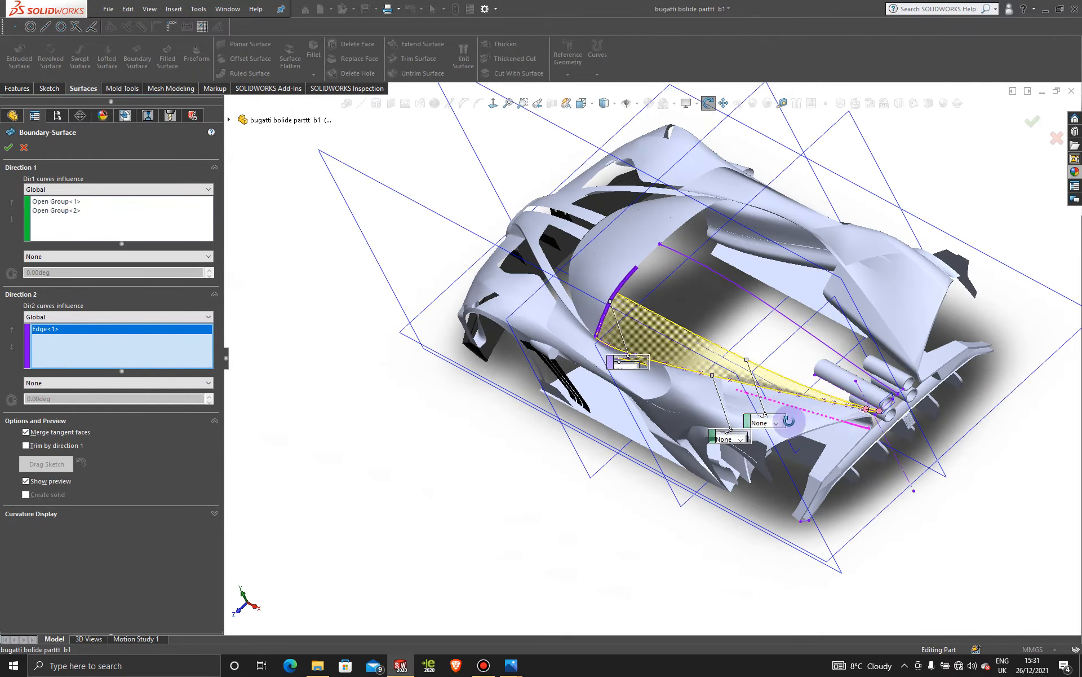
- Try to add the short rear spline beside the exhaust pipe to Direction 2 and clear the Direction 2 selections
scroll(803, 416, down, 5)
scroll(701, 350, down, 8)
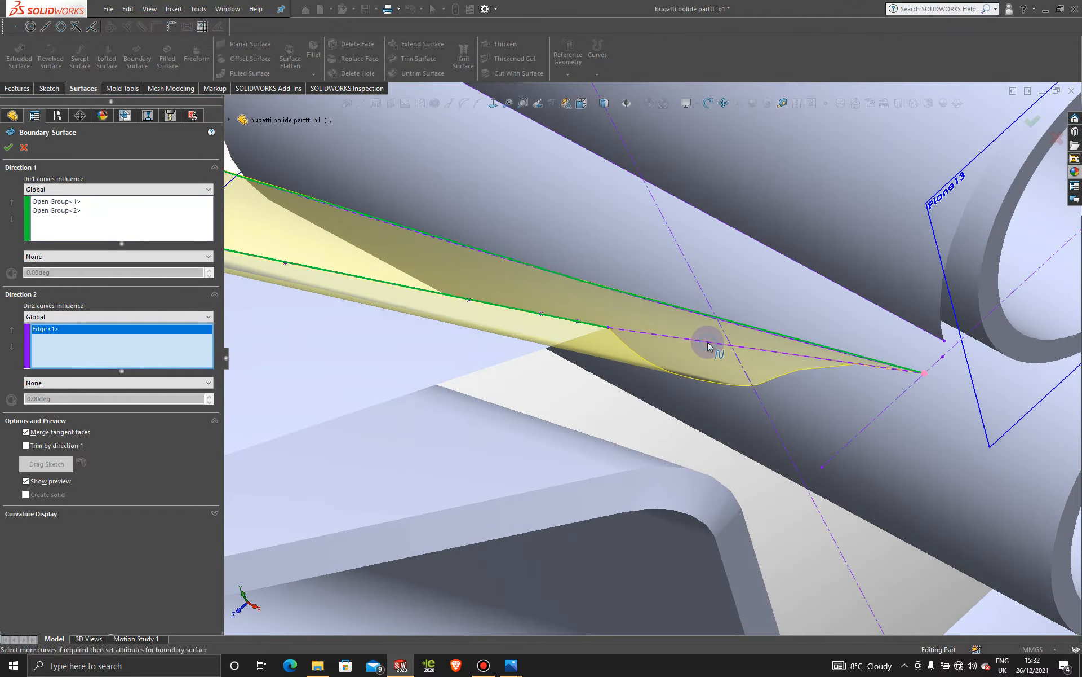
click(708, 342)
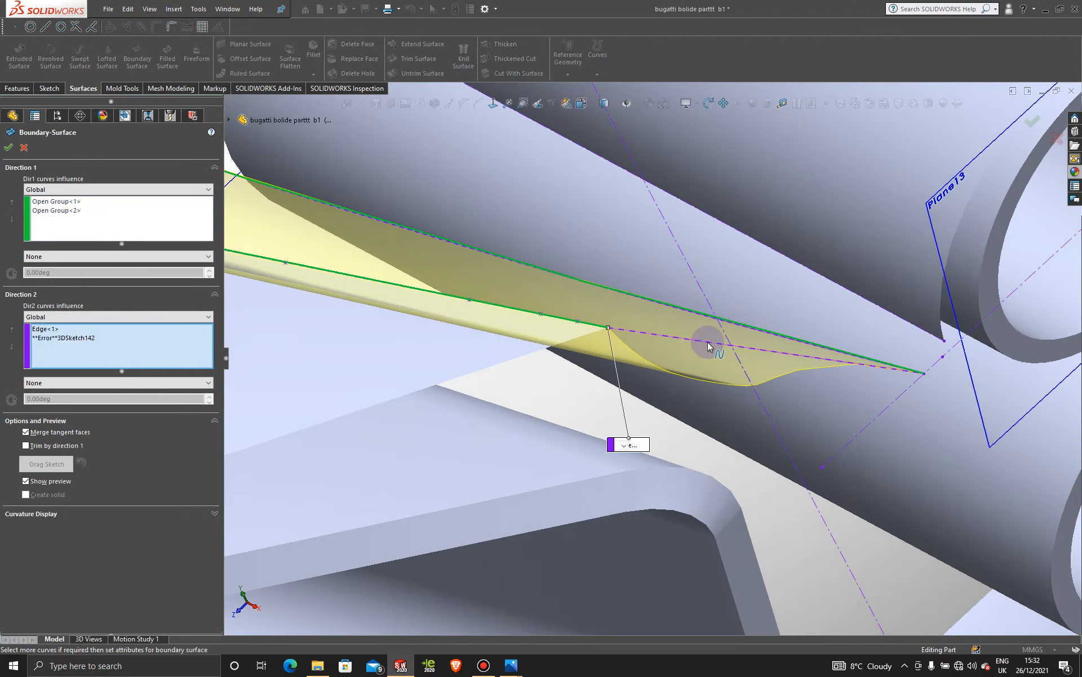
right_click(90, 340)
click(112, 363)
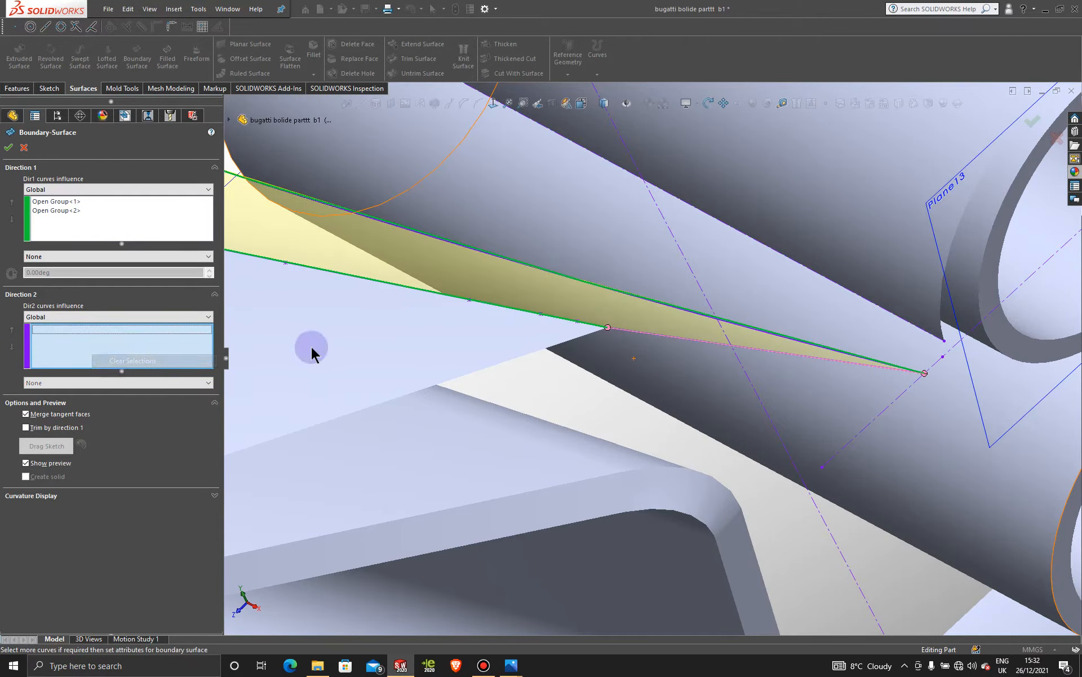
- Create the boundary surface from the two Direction 1 splines only, leaving Direction 2 empty
scroll(689, 366, up, 6)
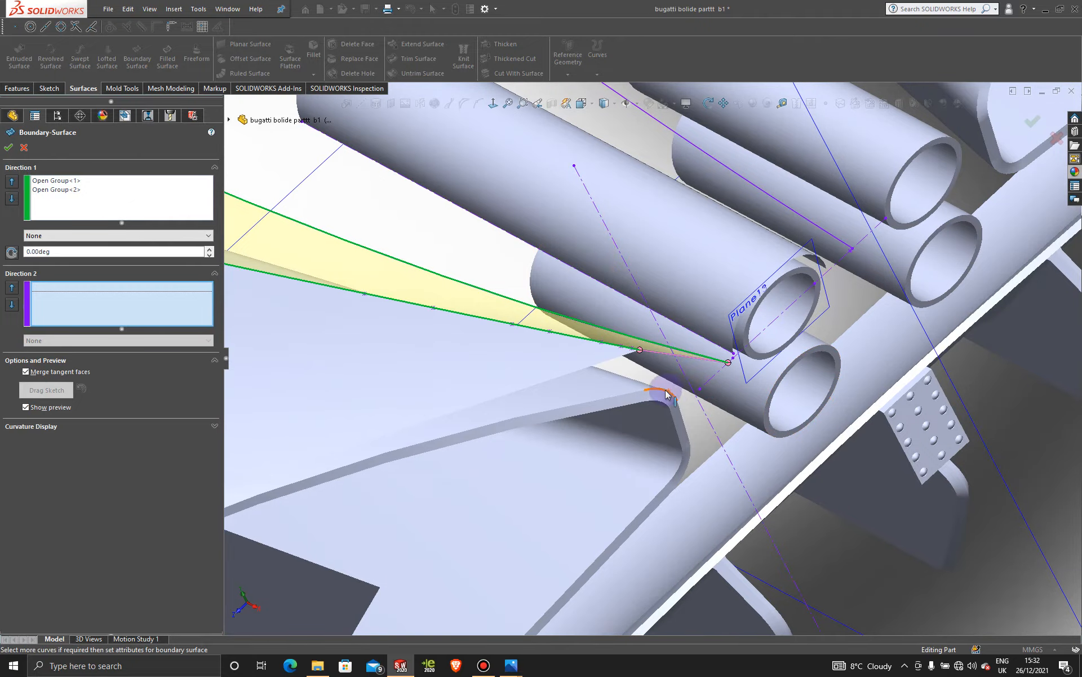
mouse_move(666, 393)
middle_down()
mouse_move(633, 380)
mouse_move(626, 432)
mouse_move(585, 445)
mouse_move(606, 352)
mouse_move(652, 382)
middle_up()
scroll(648, 375, down, 5)
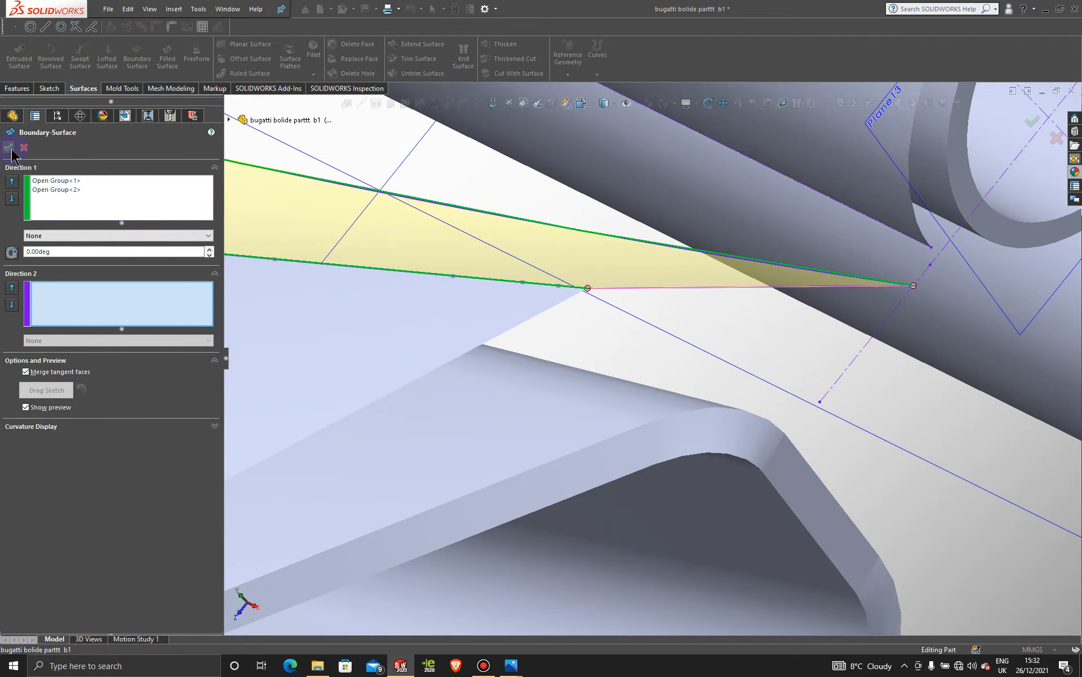
click(8, 148)
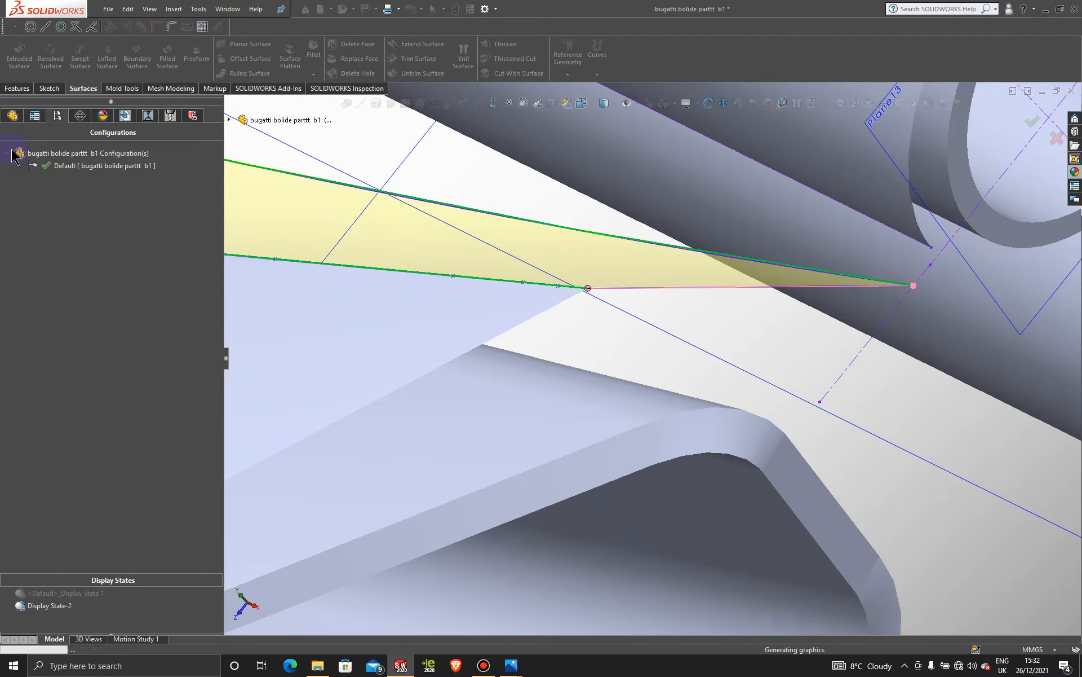
- Edit the new boundary surface, adding the canopy surface's rear edge to Direction 2 and limiting it to the inner spline's front end
middle_drag(582, 230, 490, 396)
scroll(626, 375, up, 6)
scroll(489, 397, down, 5)
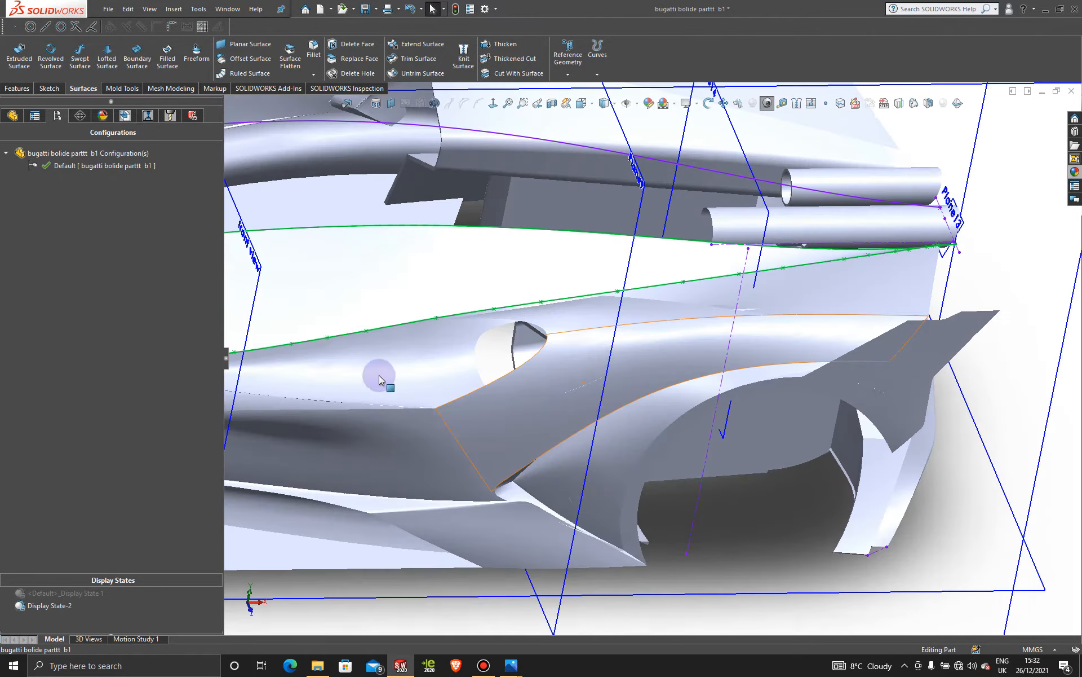
scroll(331, 350, up, 6)
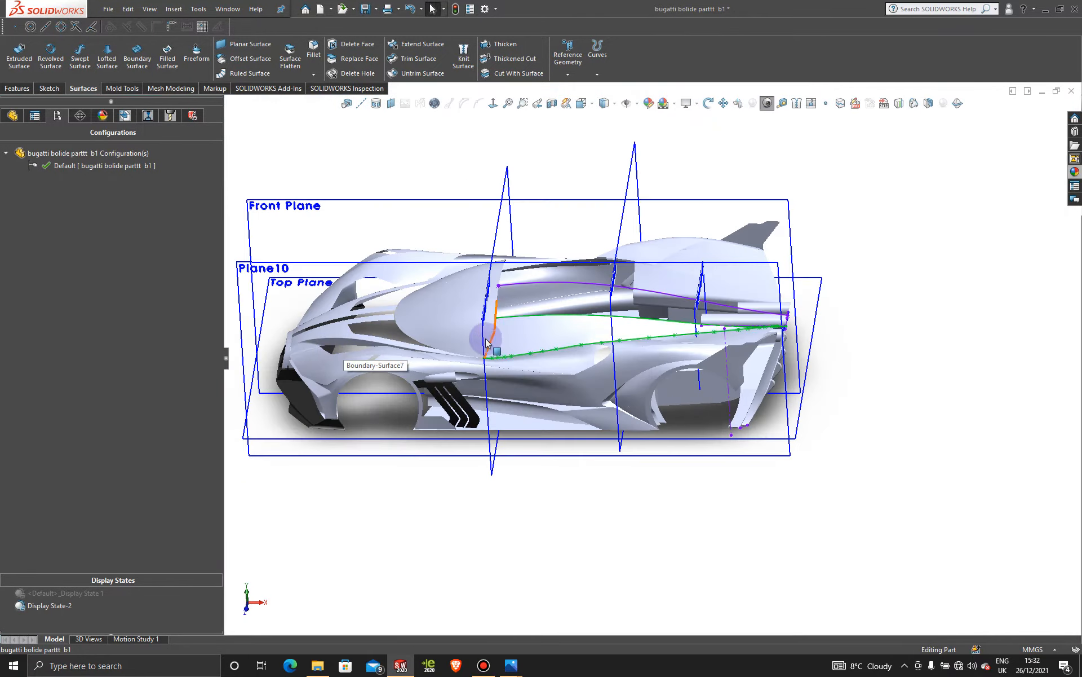
middle_drag(483, 352, 445, 387)
scroll(489, 345, down, 5)
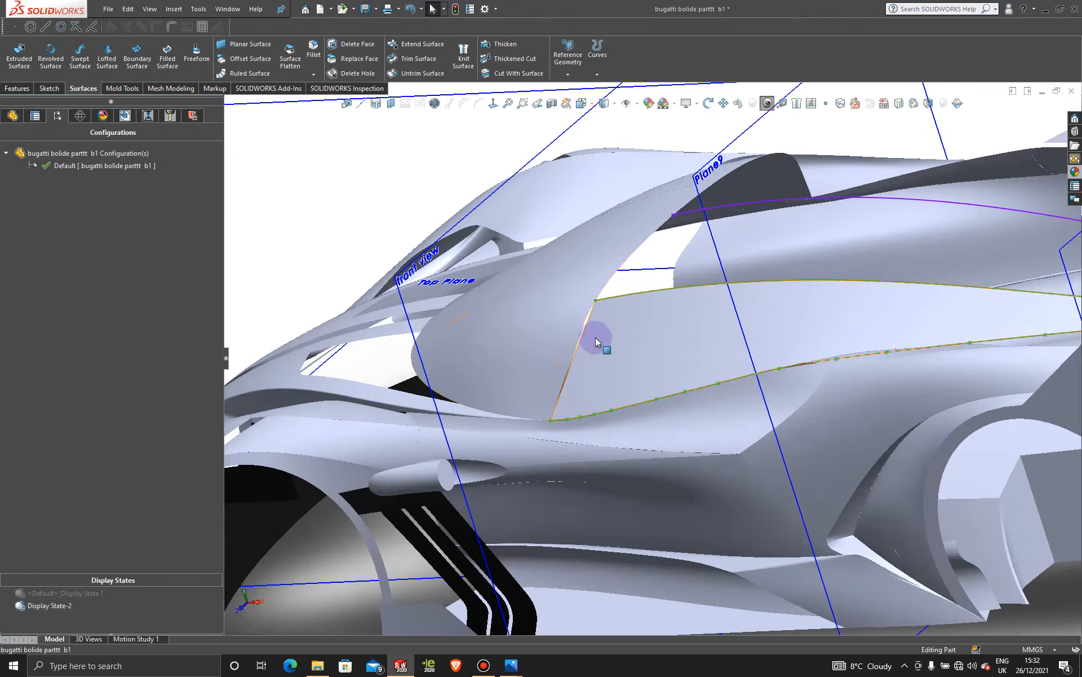
right_click(647, 338)
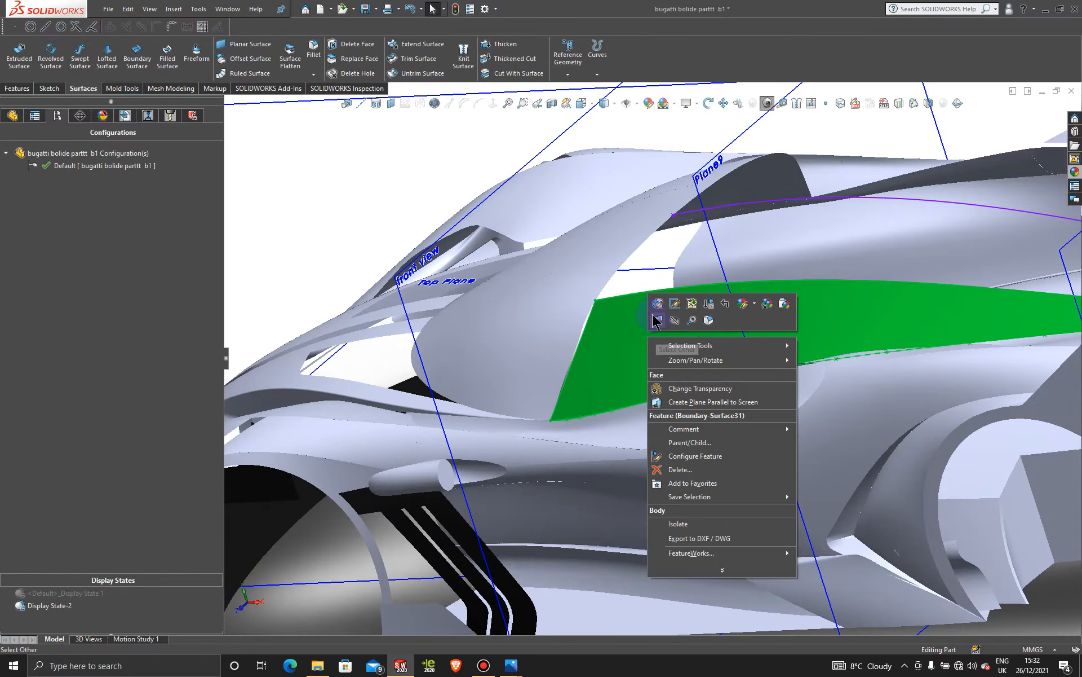
click(657, 304)
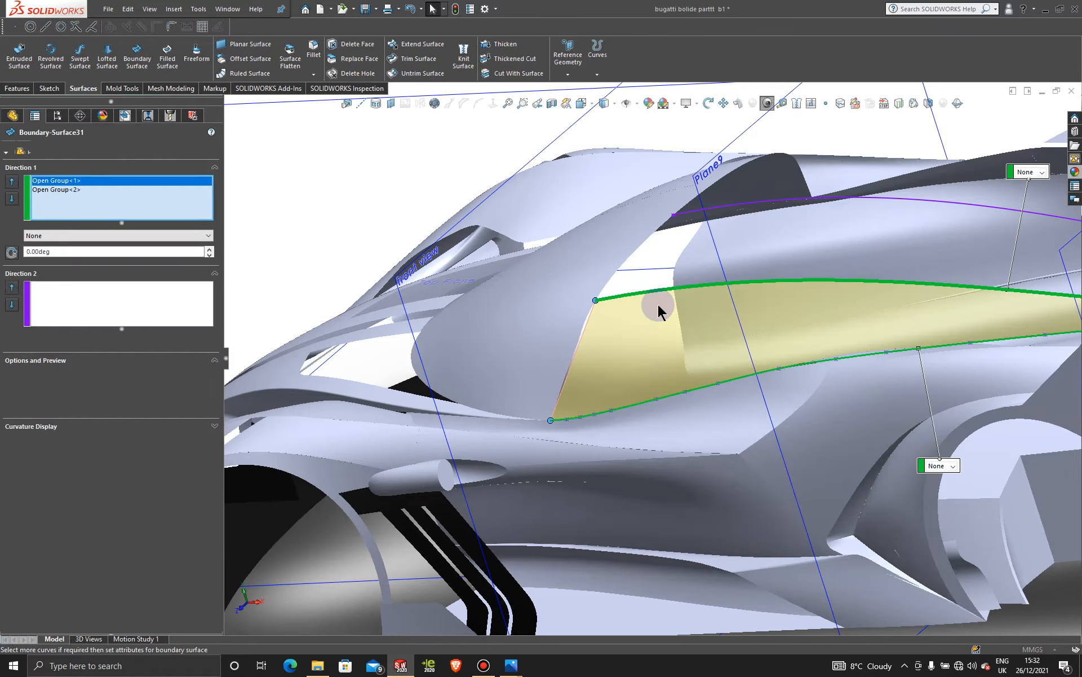
click(157, 325)
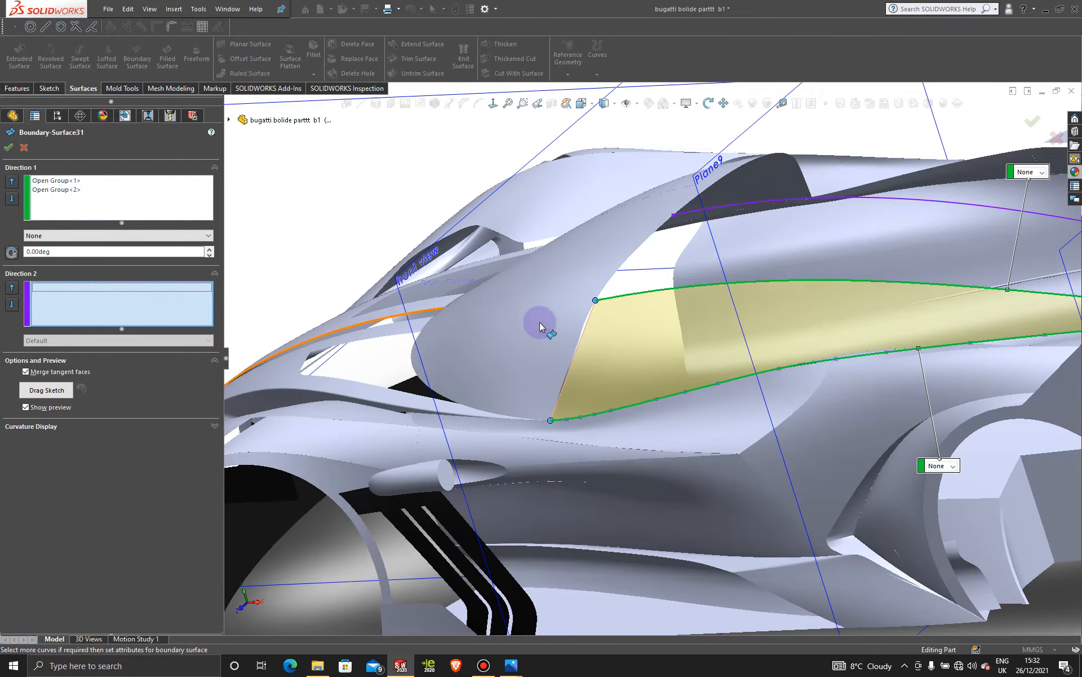
click(582, 336)
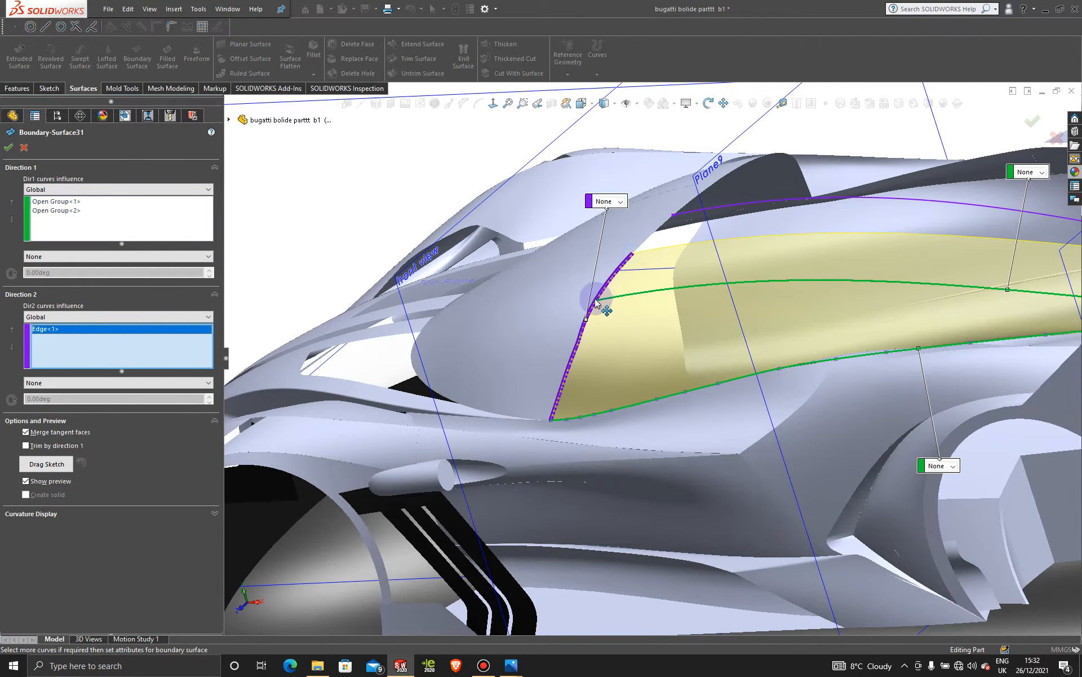
drag(596, 302, 596, 303)
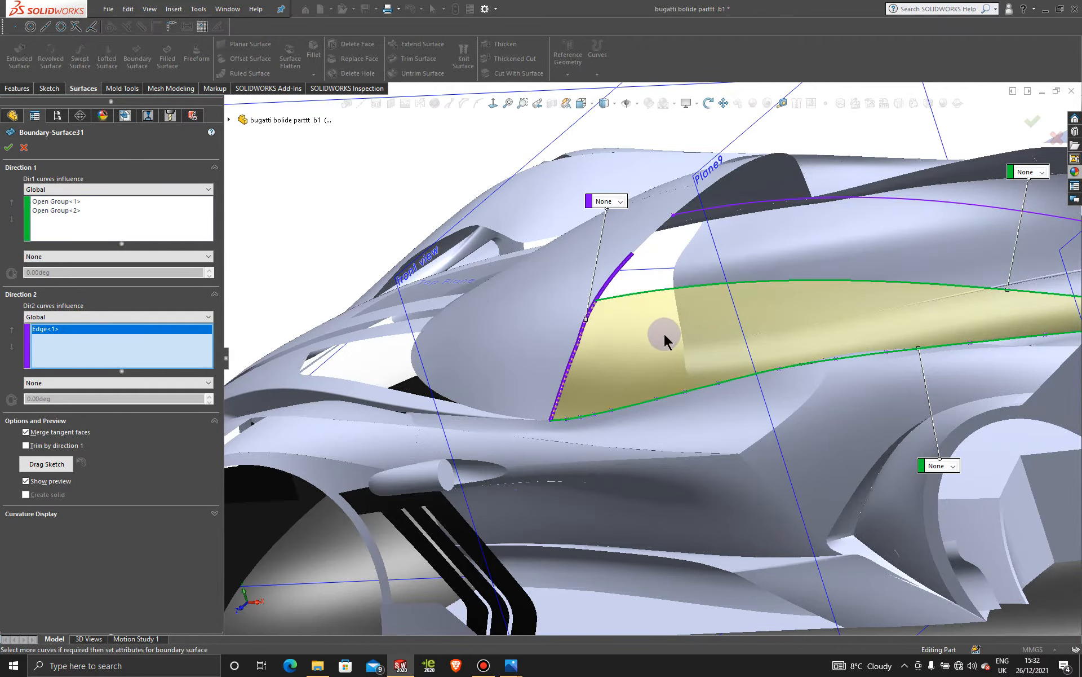
- Add the short rear spline beside the exhaust pipe to Direction 2 as an open group and confirm the boundary surface
scroll(661, 331, down, 5)
middle_drag(661, 332, 704, 375)
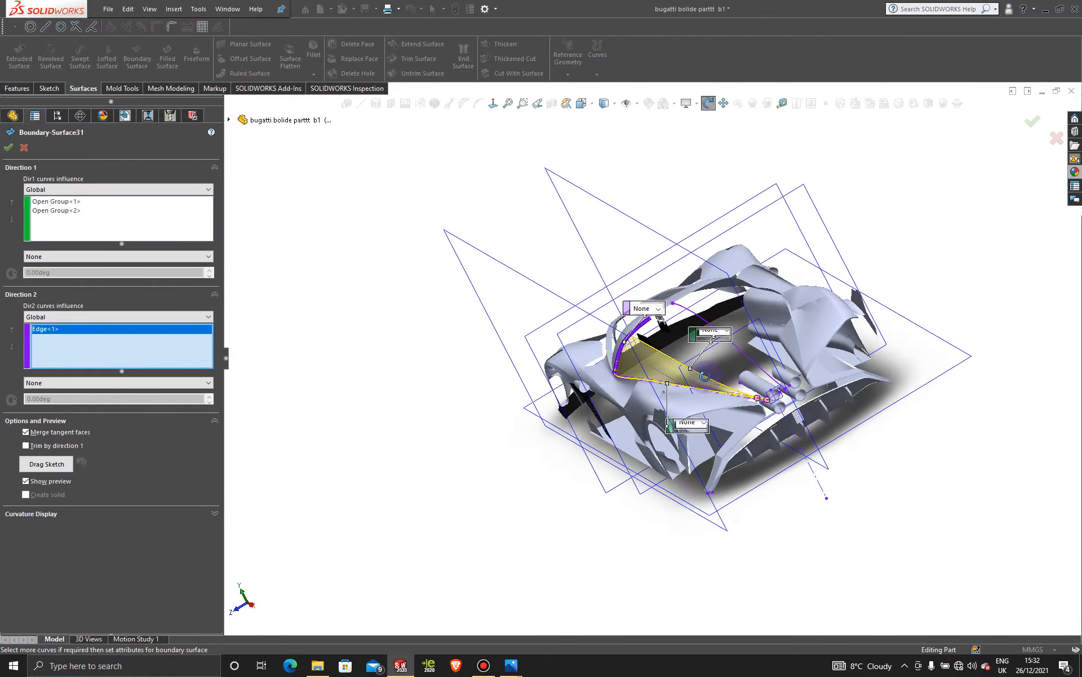
scroll(705, 375, down, 10)
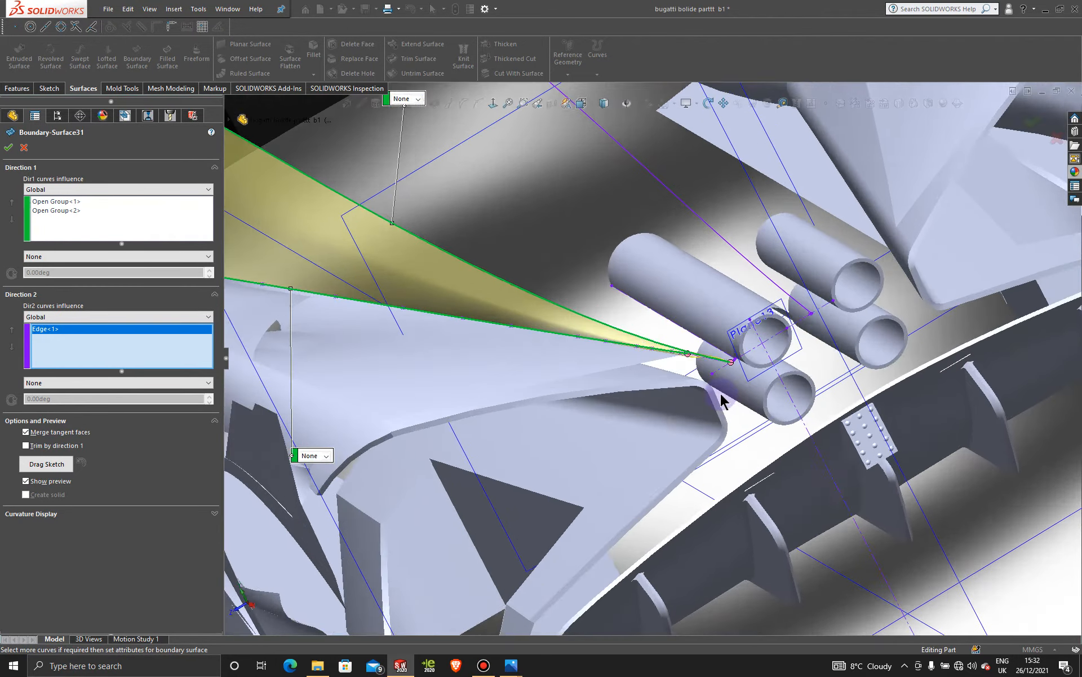
scroll(721, 393, down, 3)
middle_drag(669, 341, 582, 305)
right_click(548, 259)
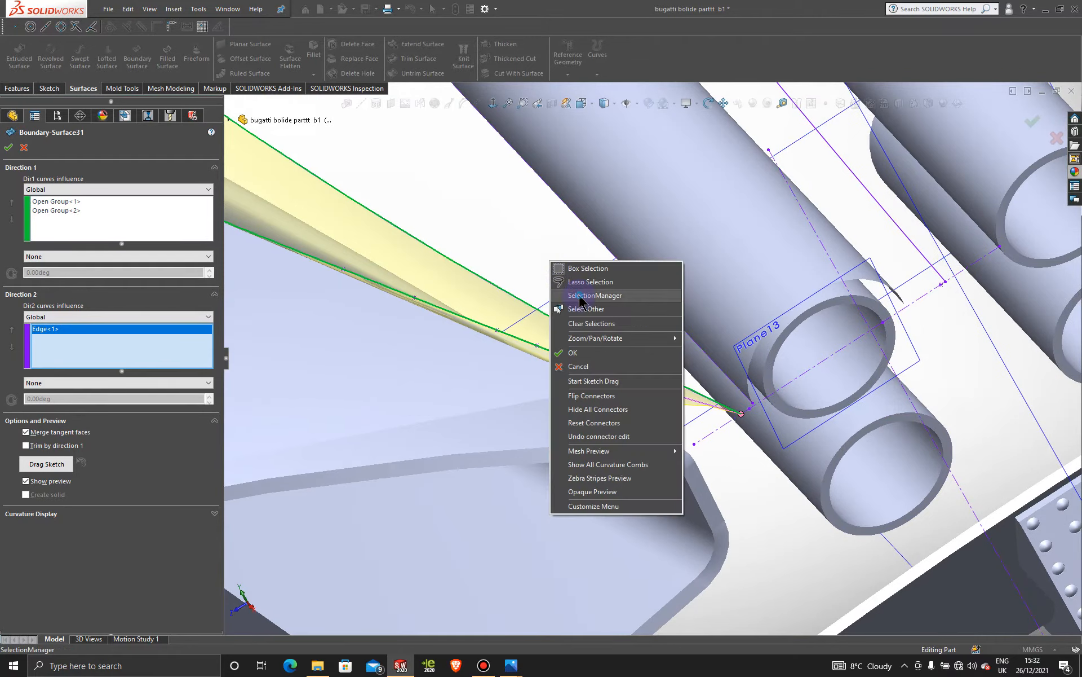
click(587, 228)
click(664, 393)
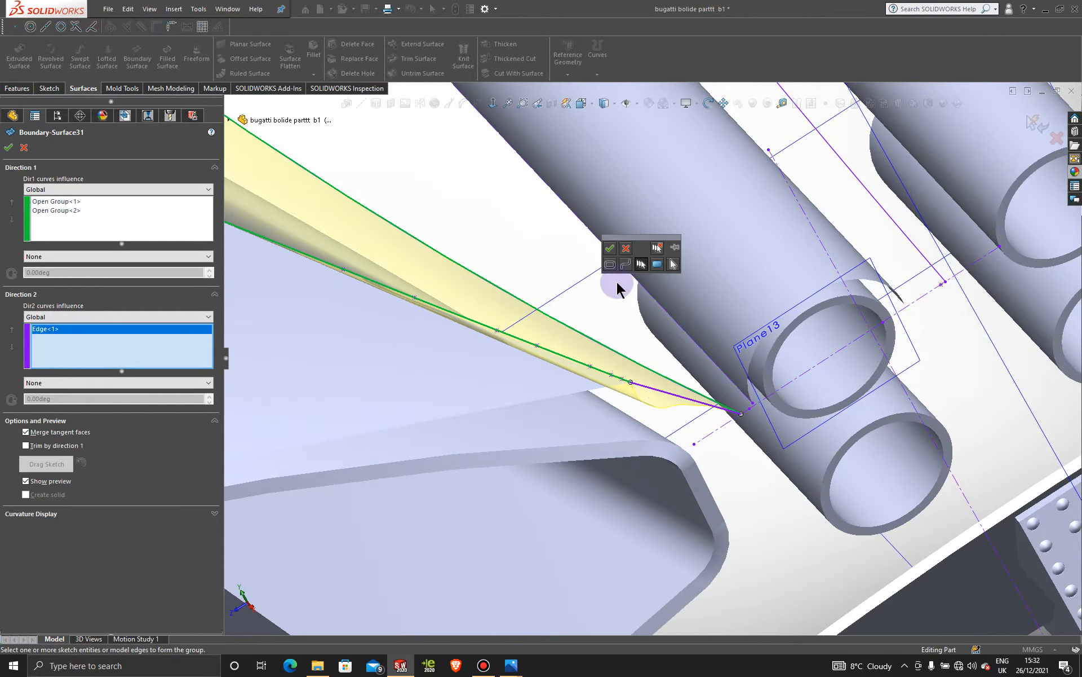
click(610, 250)
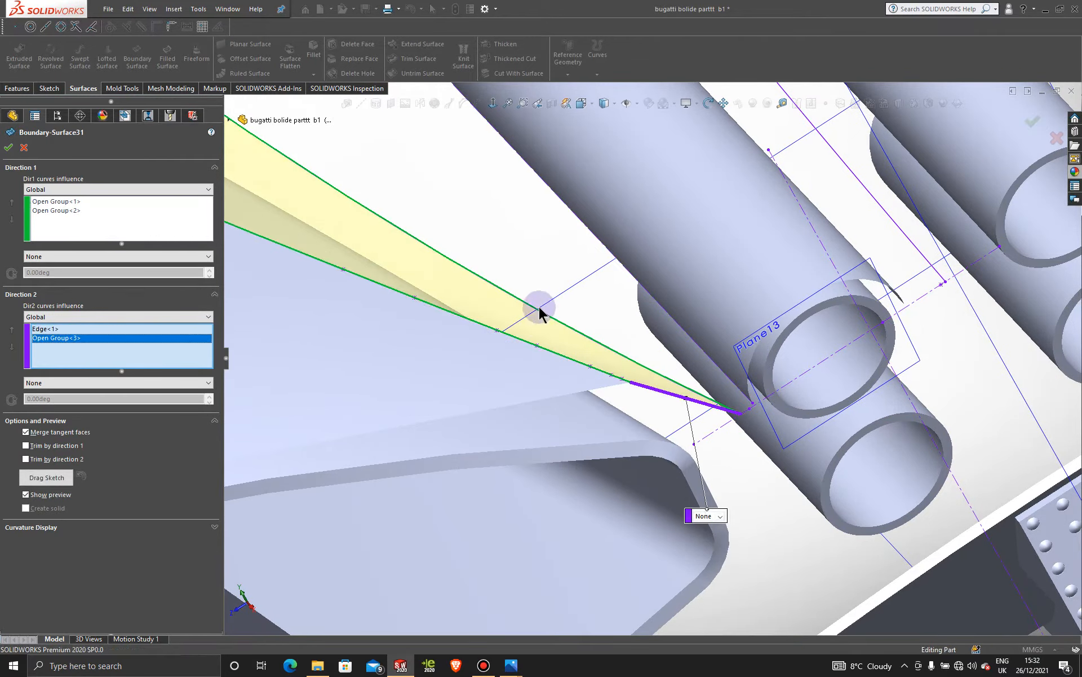
click(8, 147)
- Examine the finished side boundary surface and its transitions to the canopy and rear body from several angles
scroll(522, 247, up, 10)
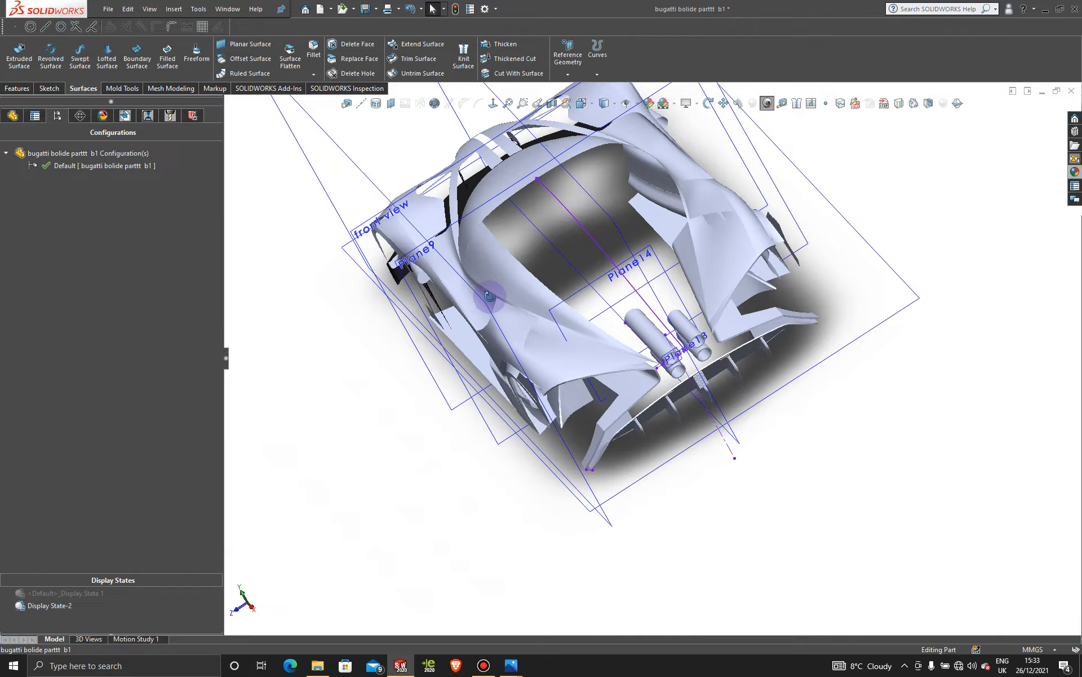
middle_drag(489, 296, 633, 299)
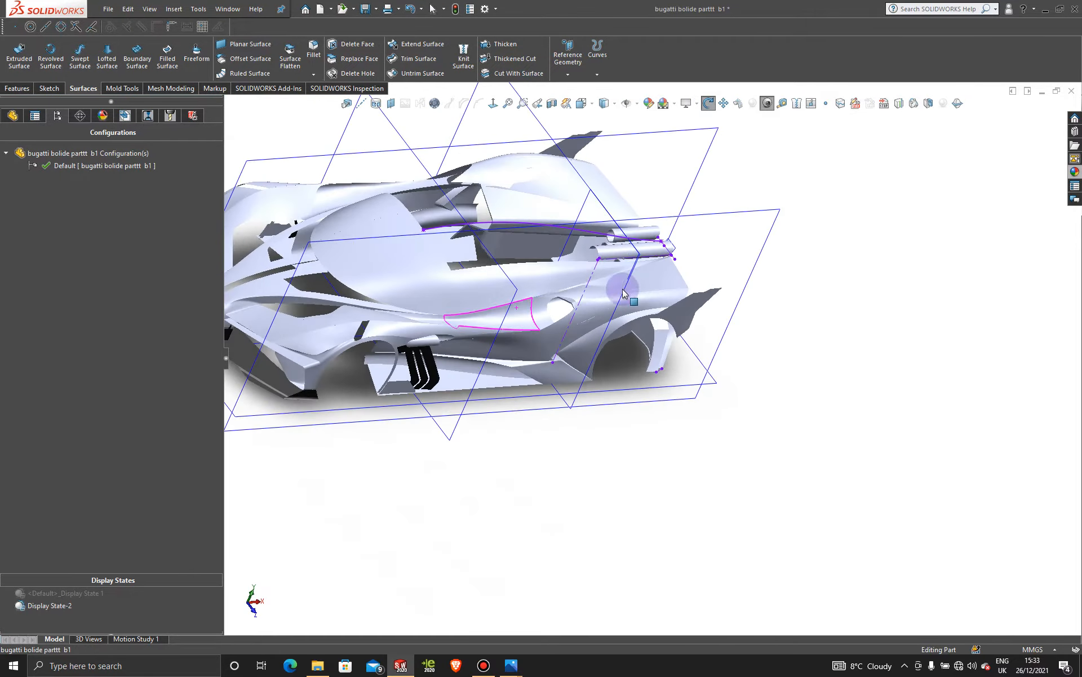
scroll(510, 292, down, 5)
middle_drag(438, 321, 401, 337)
scroll(611, 447, up, 8)
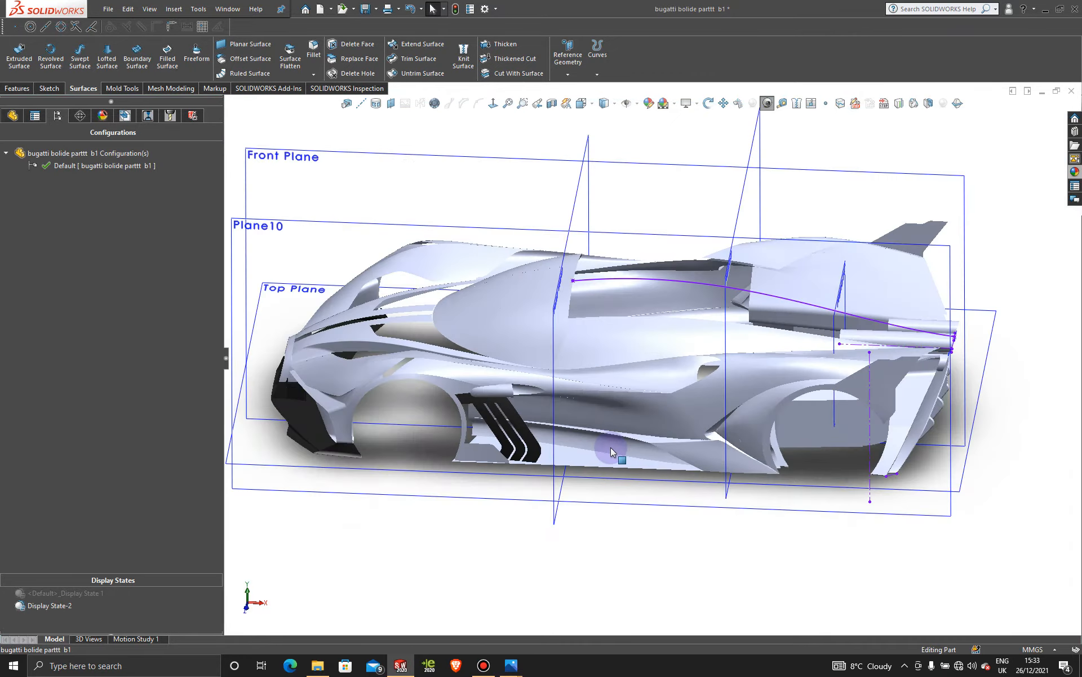
- Edit the side boundary surface behind the canopy, setting its Direction 2 canopy edge to Tangency To Face, and confirm
middle_drag(611, 447, 631, 393)
scroll(750, 433, down, 5)
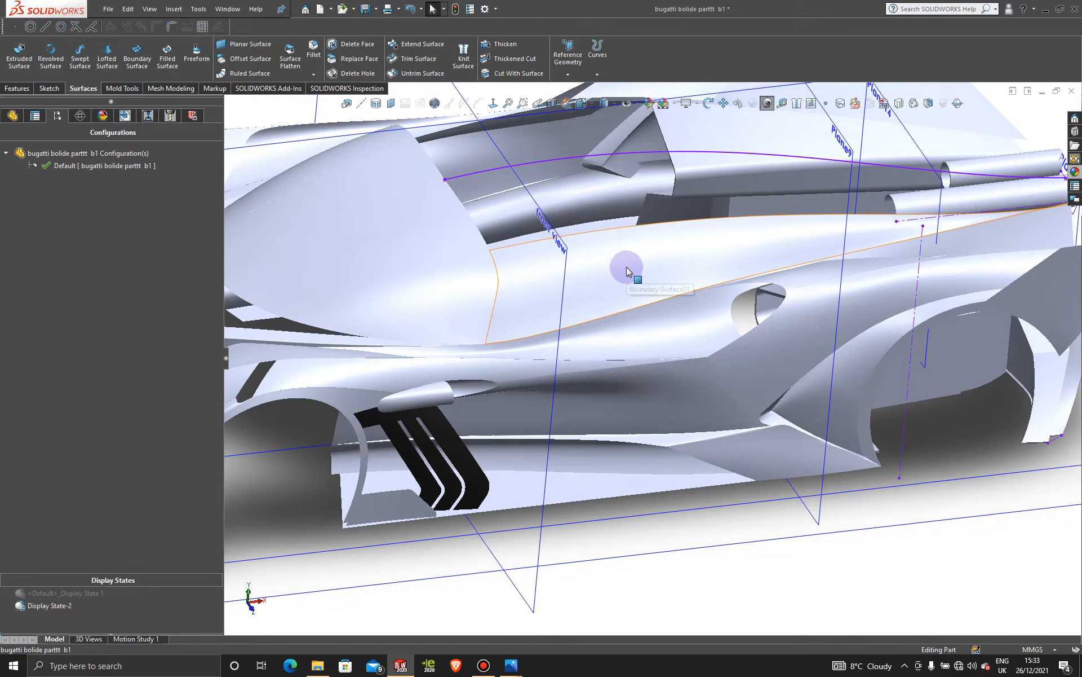
right_click(626, 268)
click(638, 235)
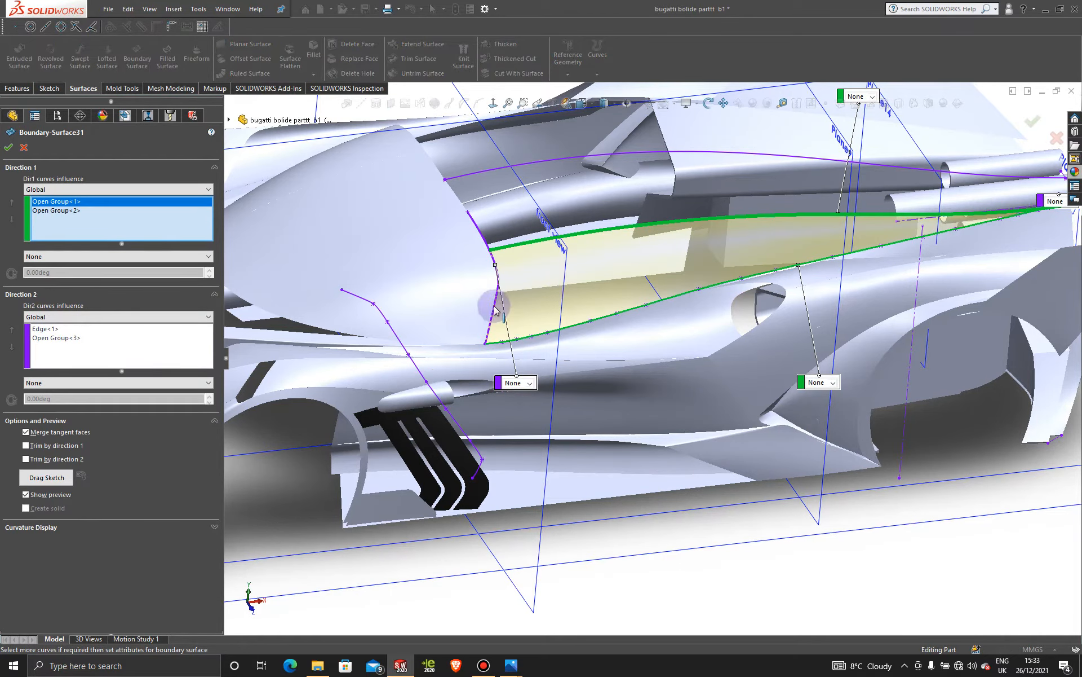
click(530, 383)
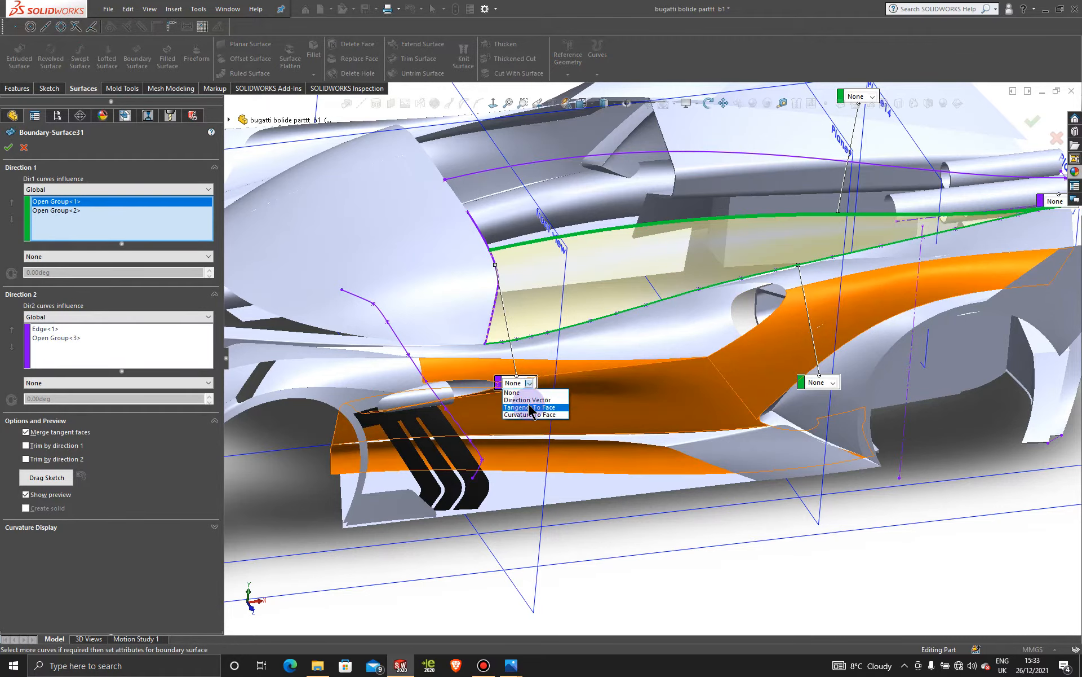
click(533, 407)
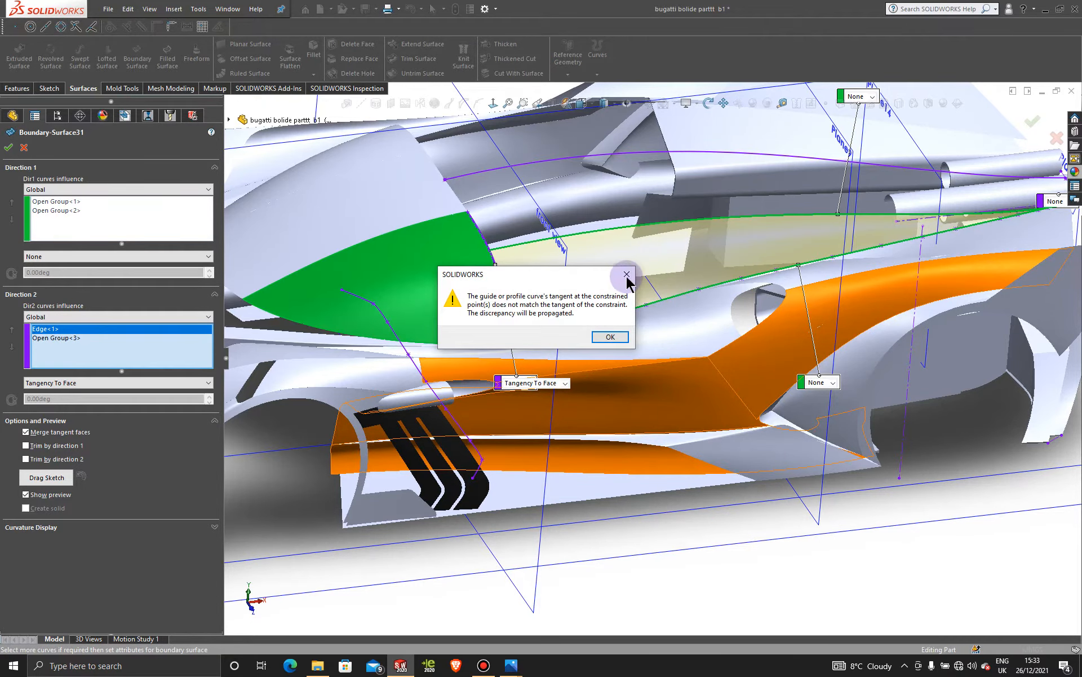
click(626, 274)
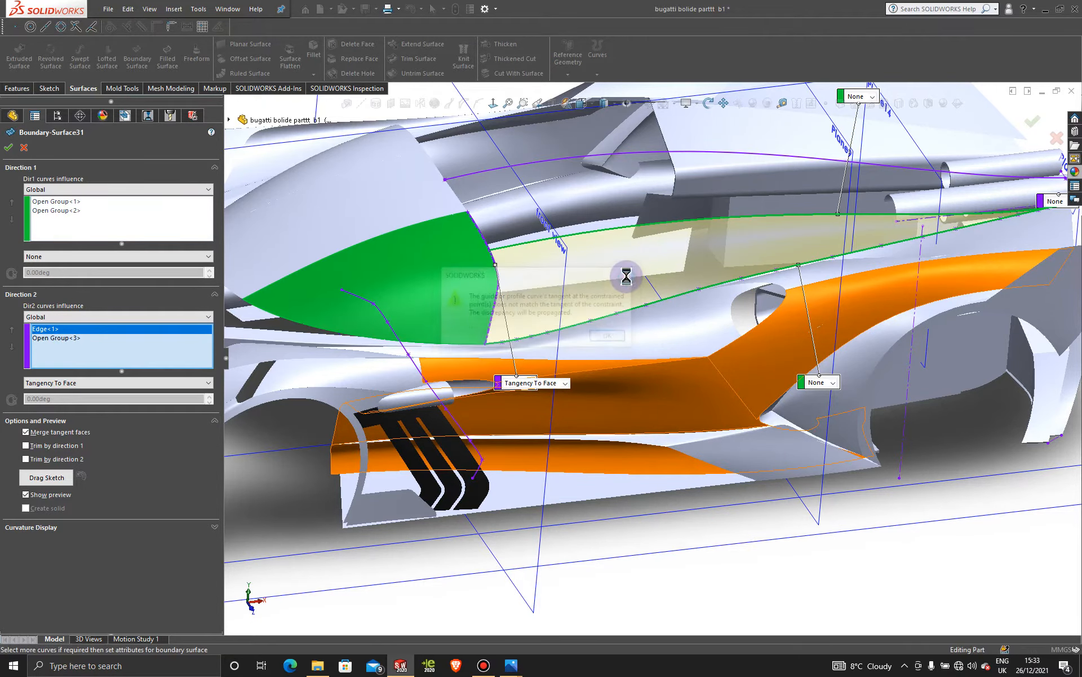
click(8, 148)
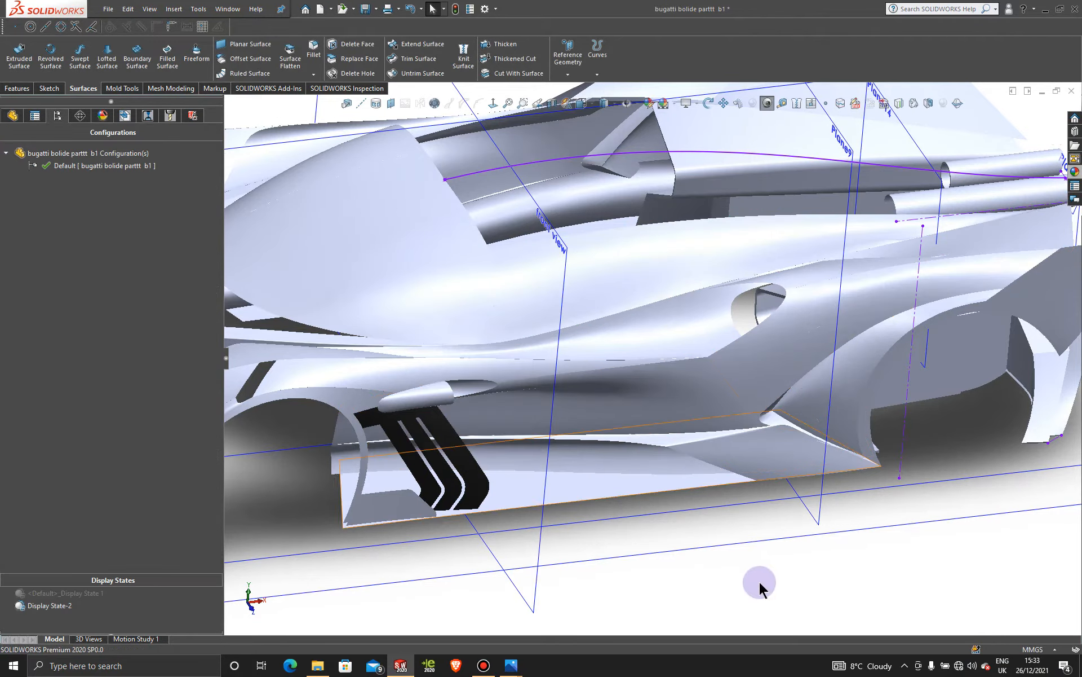
- Examine the side surface's rear end beside the exhaust pipes and the open roof area behind the canopy
scroll(738, 569, up, 2)
middle_drag(727, 563, 597, 576)
scroll(604, 373, down, 9)
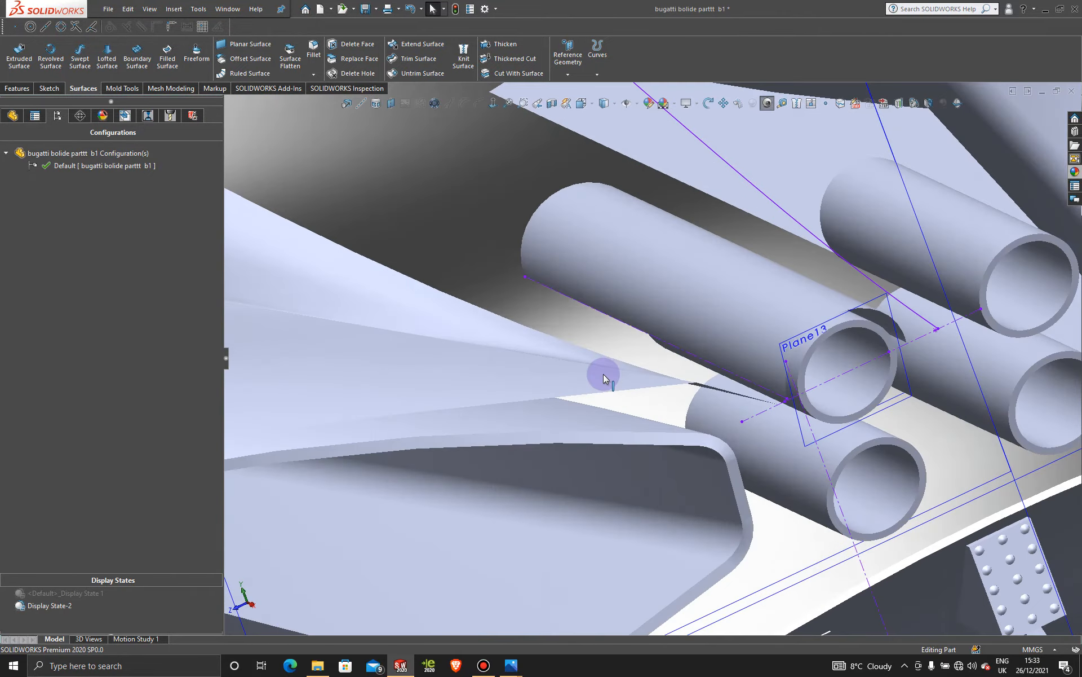
middle_drag(604, 374, 635, 390)
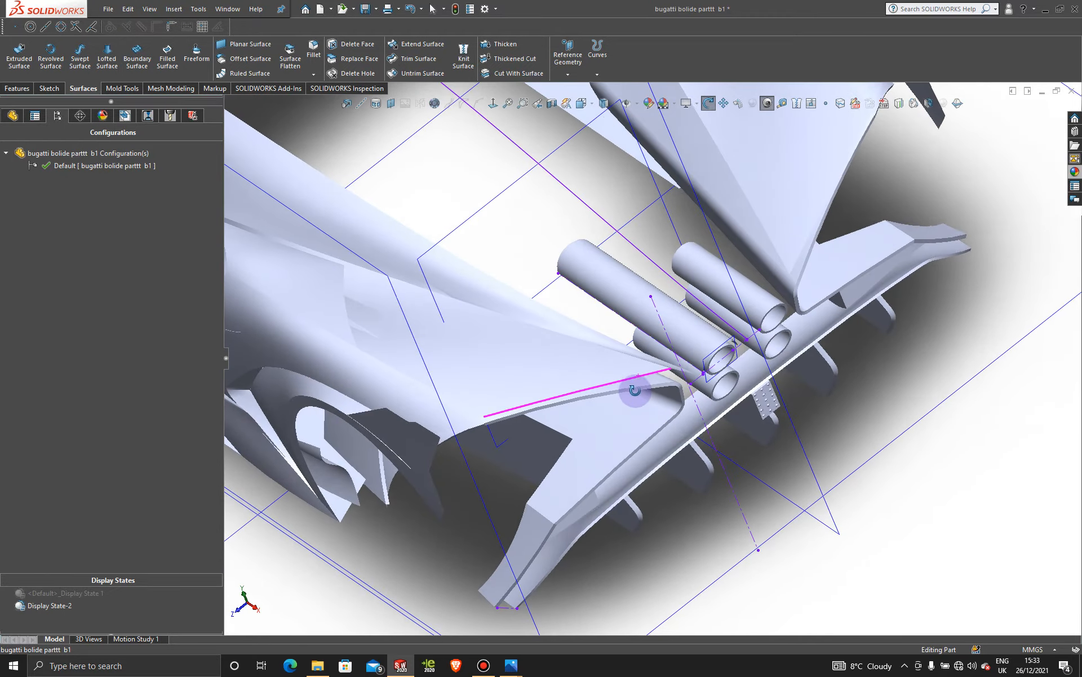
scroll(635, 390, up, 3)
scroll(606, 309, down, 3)
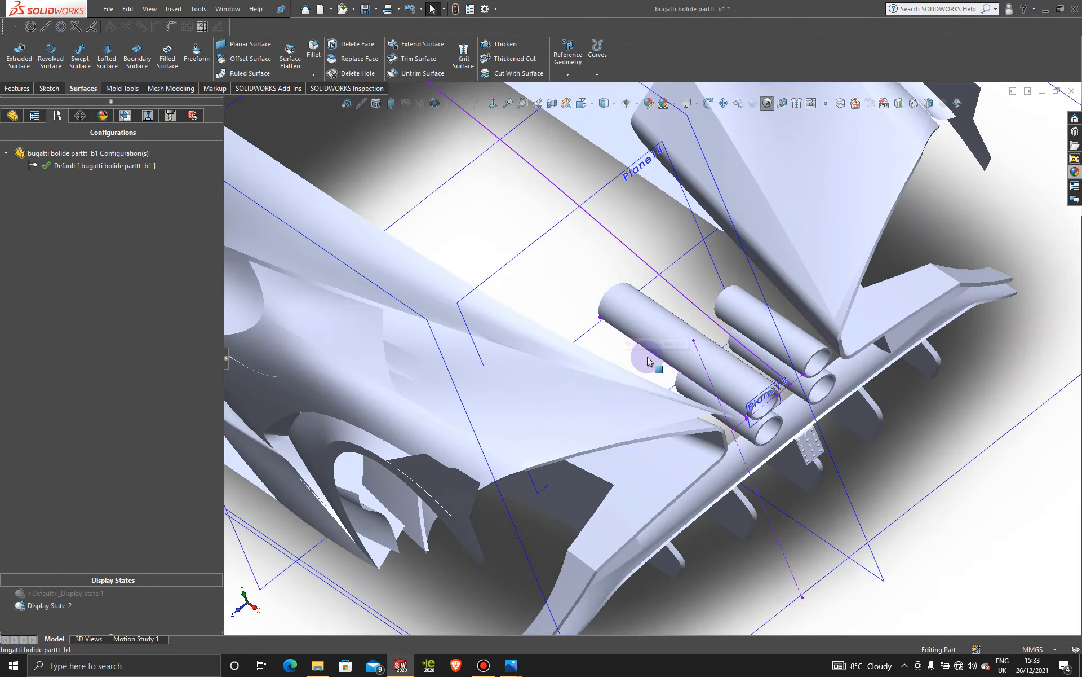
middle_drag(641, 361, 603, 363)
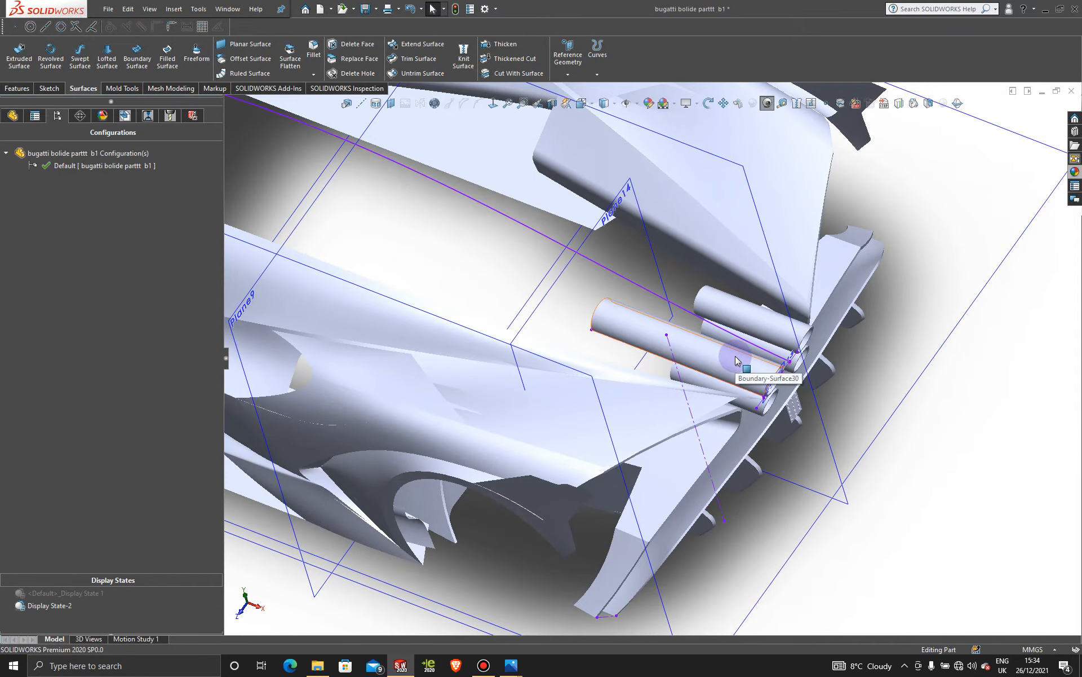
scroll(604, 353, up, 4)
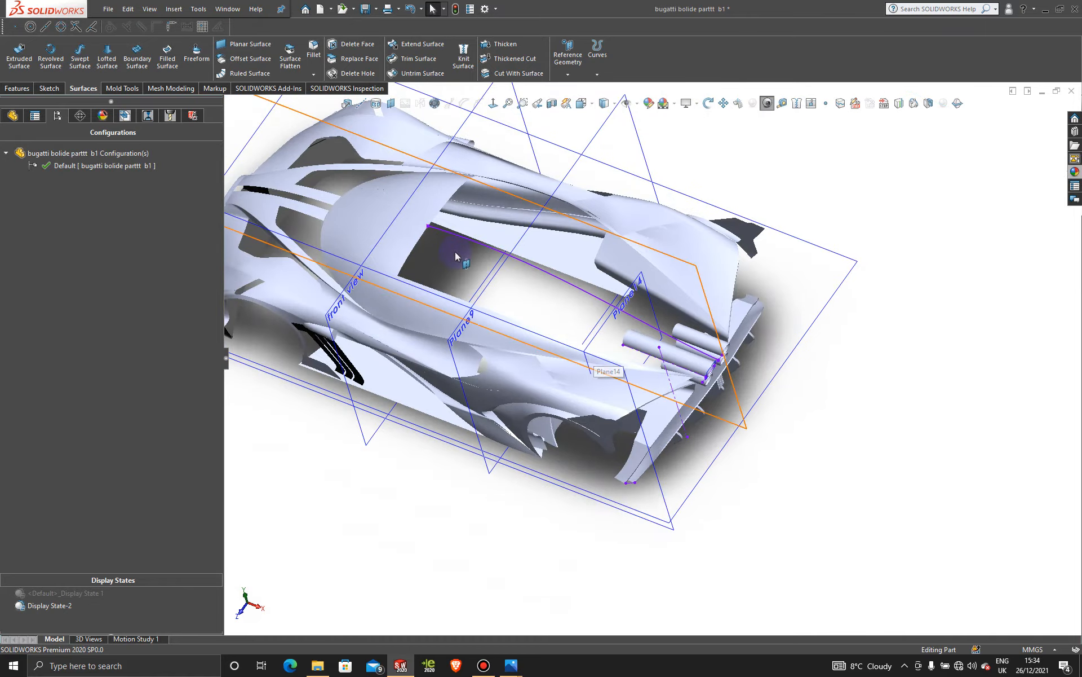
scroll(456, 255, down, 2)
scroll(493, 297, down, 2)
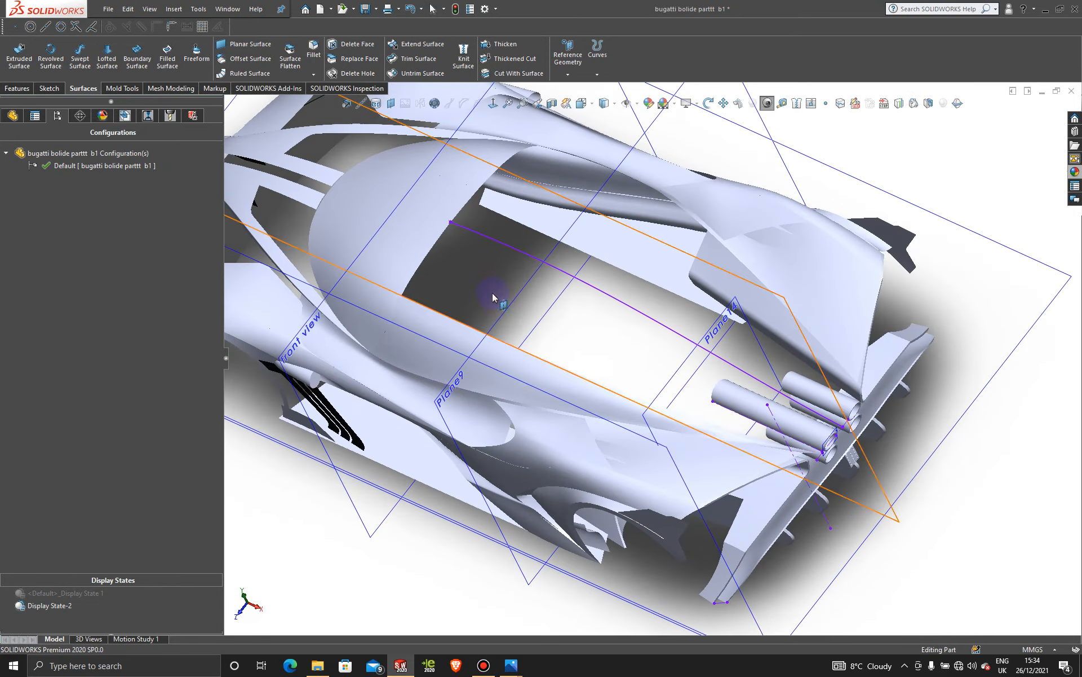
- Start a boundary surface with the roof centre spline and the side surface's upper curve as two Direction 1 open groups
click(137, 57)
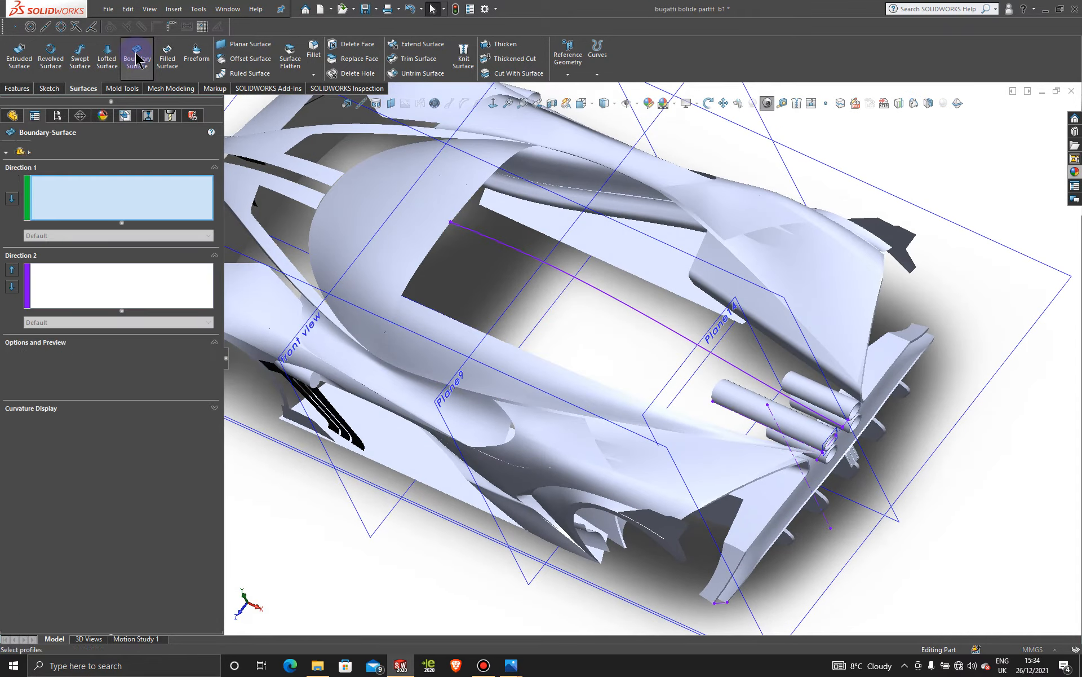
right_click(498, 274)
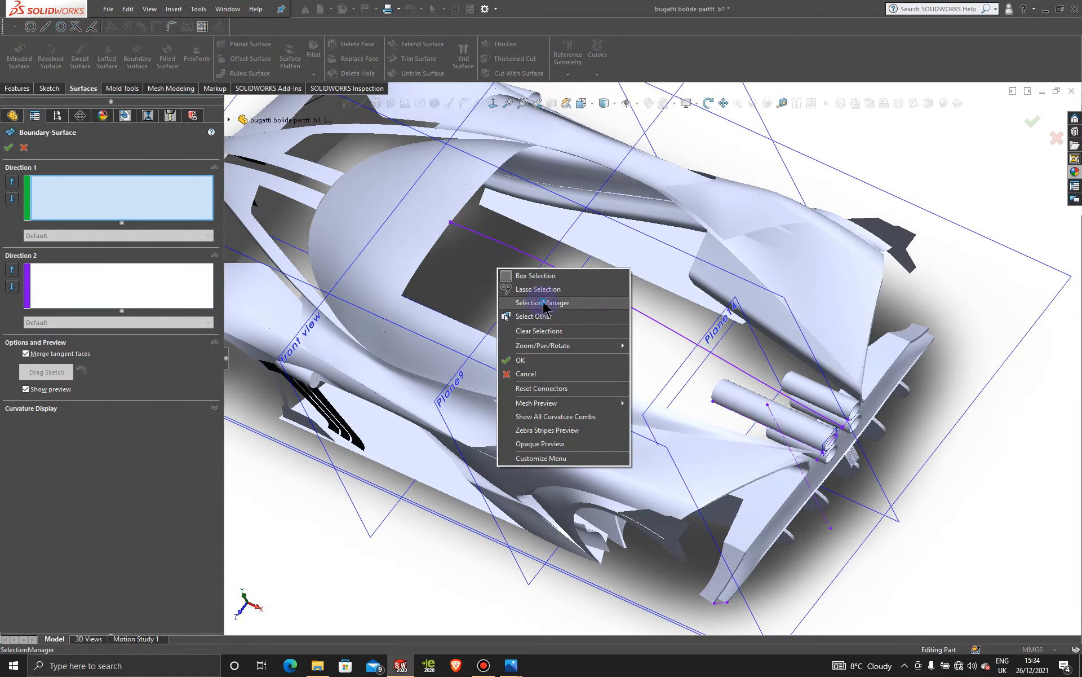
click(542, 303)
click(550, 270)
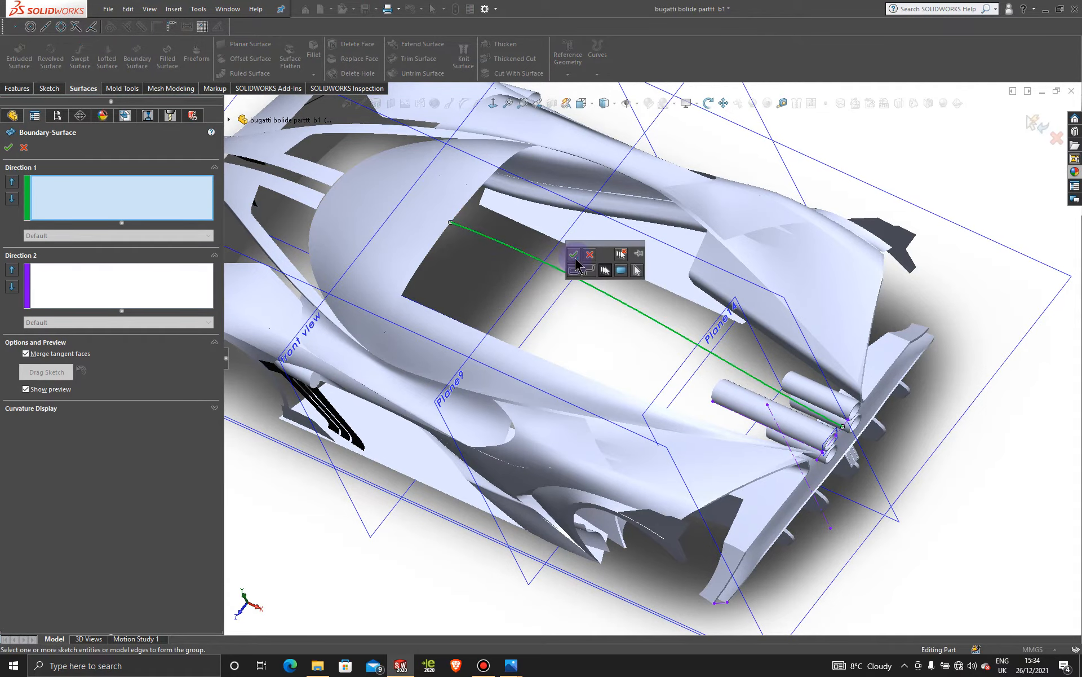
click(574, 256)
right_click(501, 277)
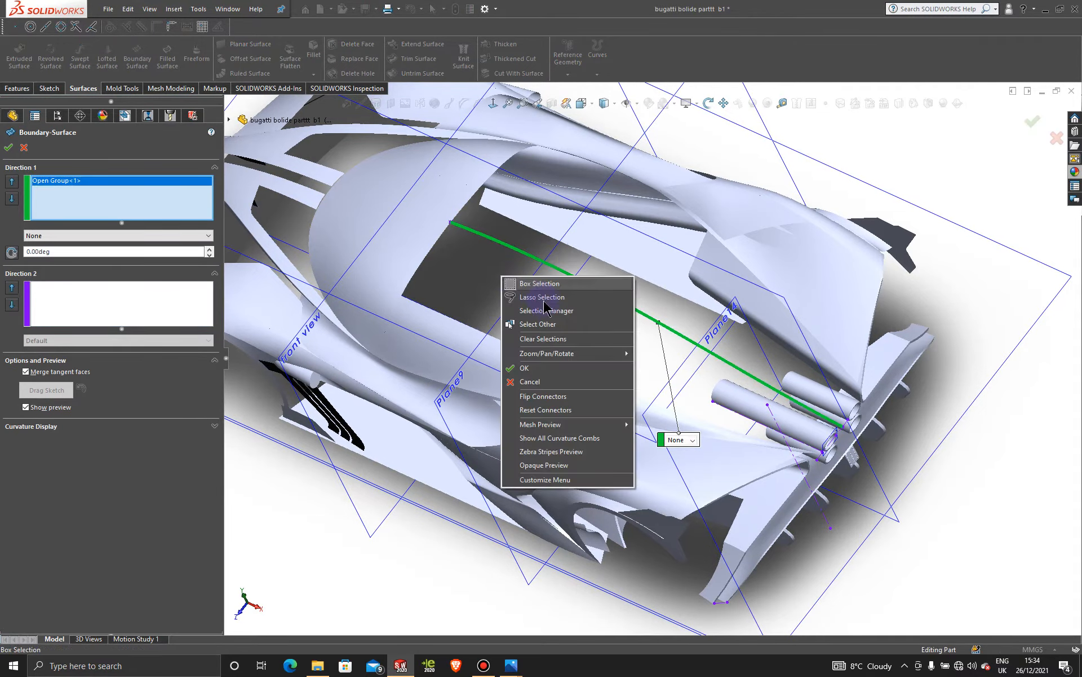
click(546, 310)
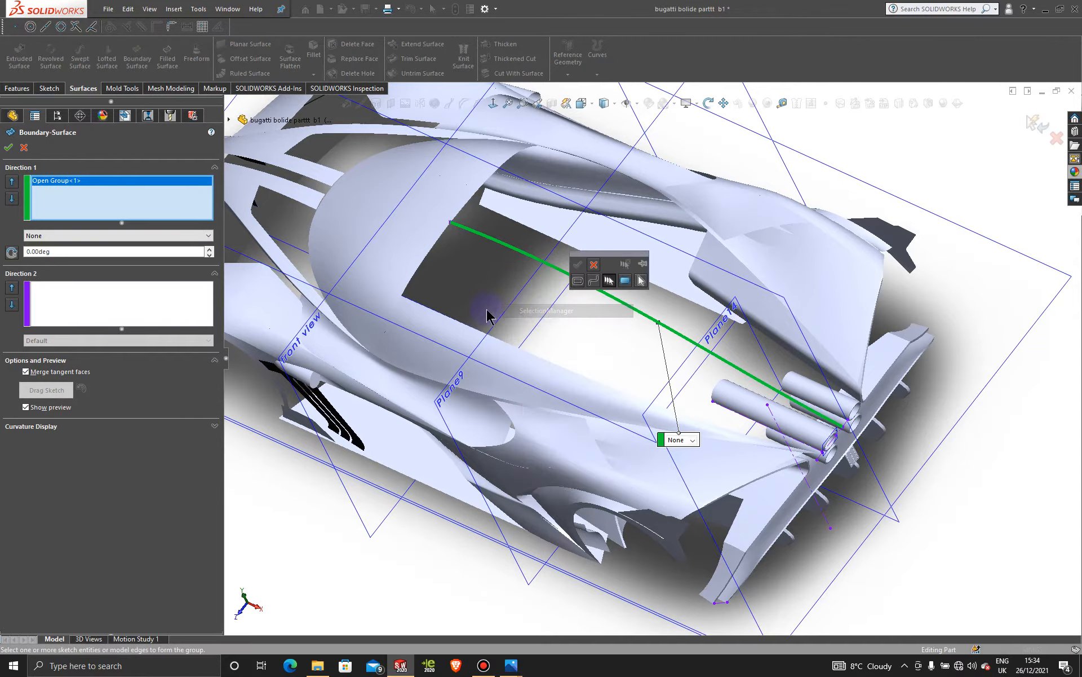
click(460, 324)
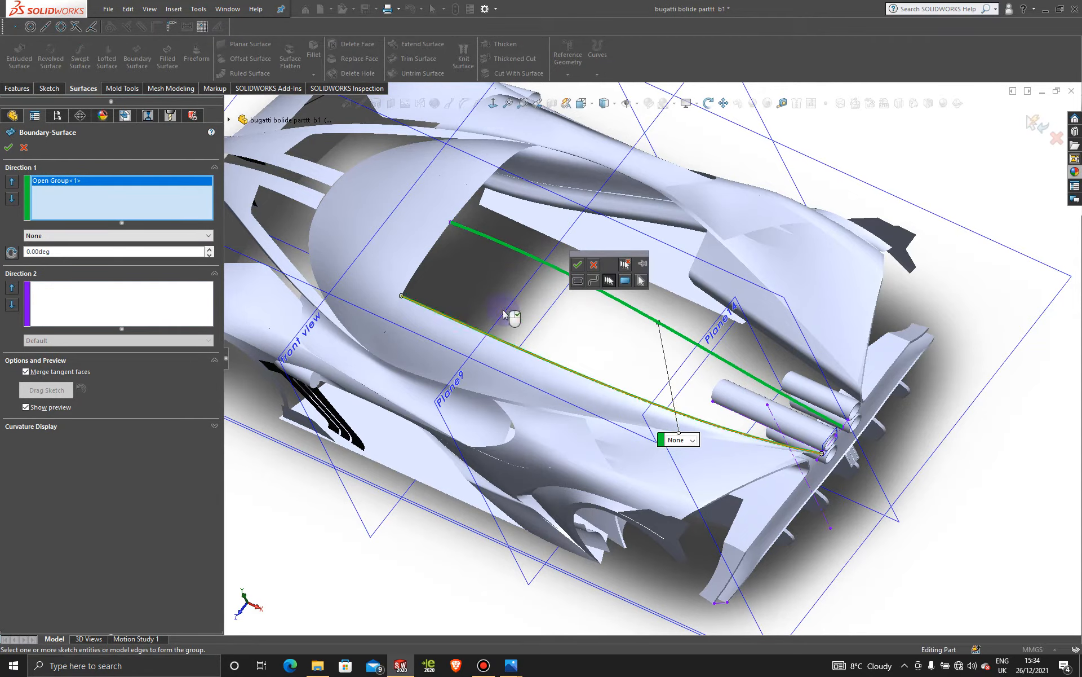
click(579, 266)
- Add the canopy's rear curve to Direction 2 as an open group, limiting the surface to the side curve's front end
click(120, 297)
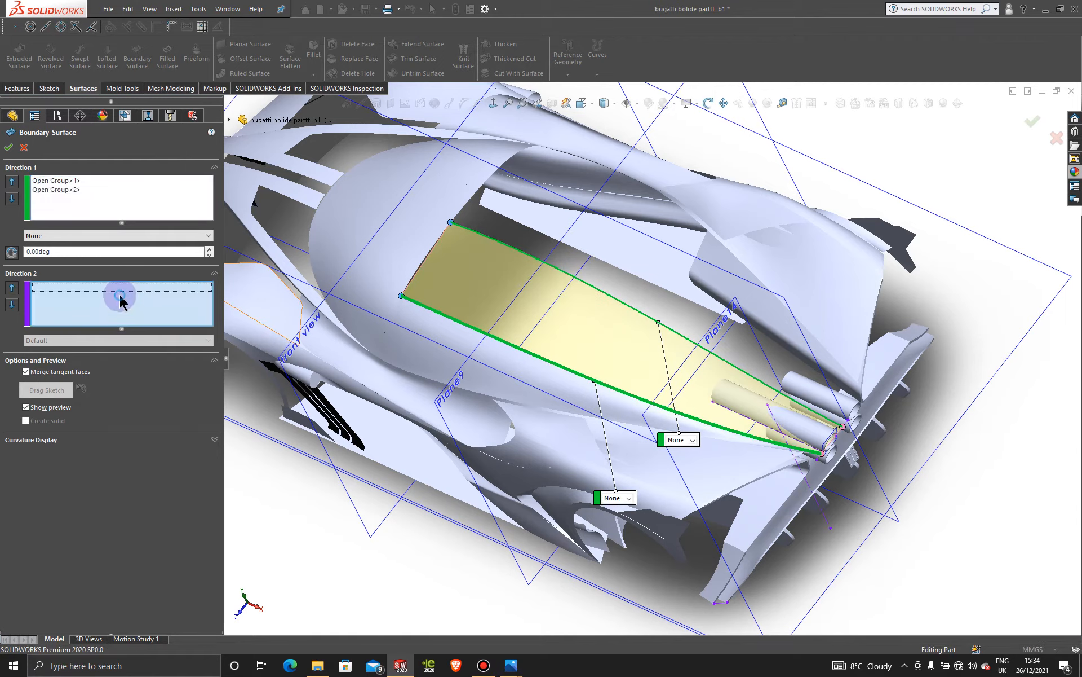
right_click(495, 229)
click(545, 260)
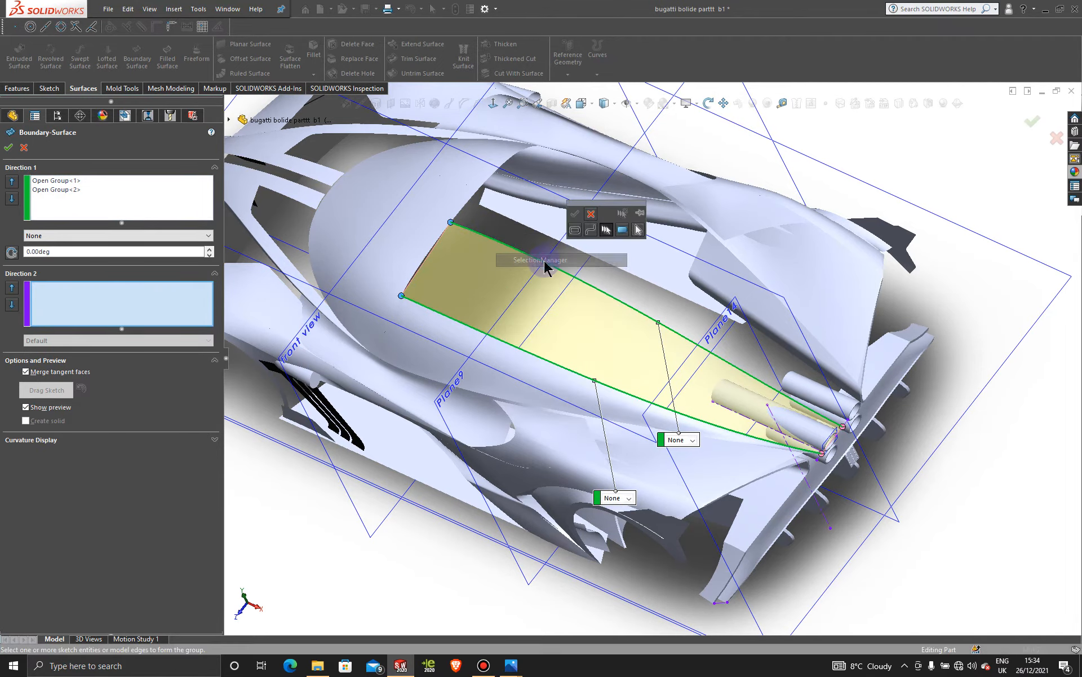
scroll(387, 265, down, 5)
click(472, 260)
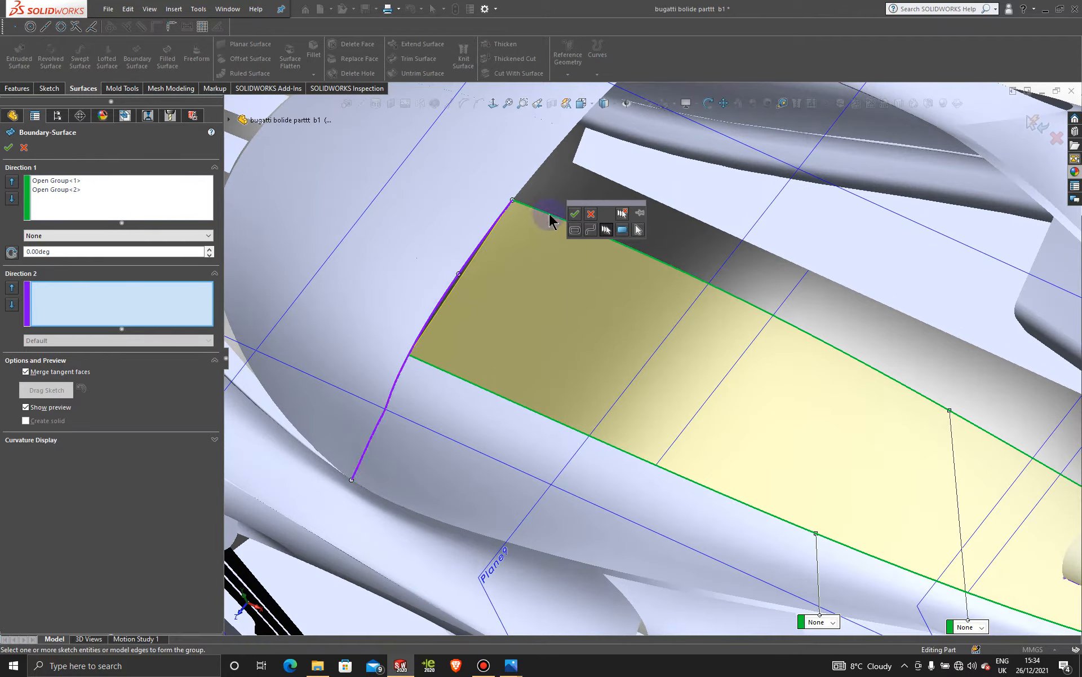
click(576, 218)
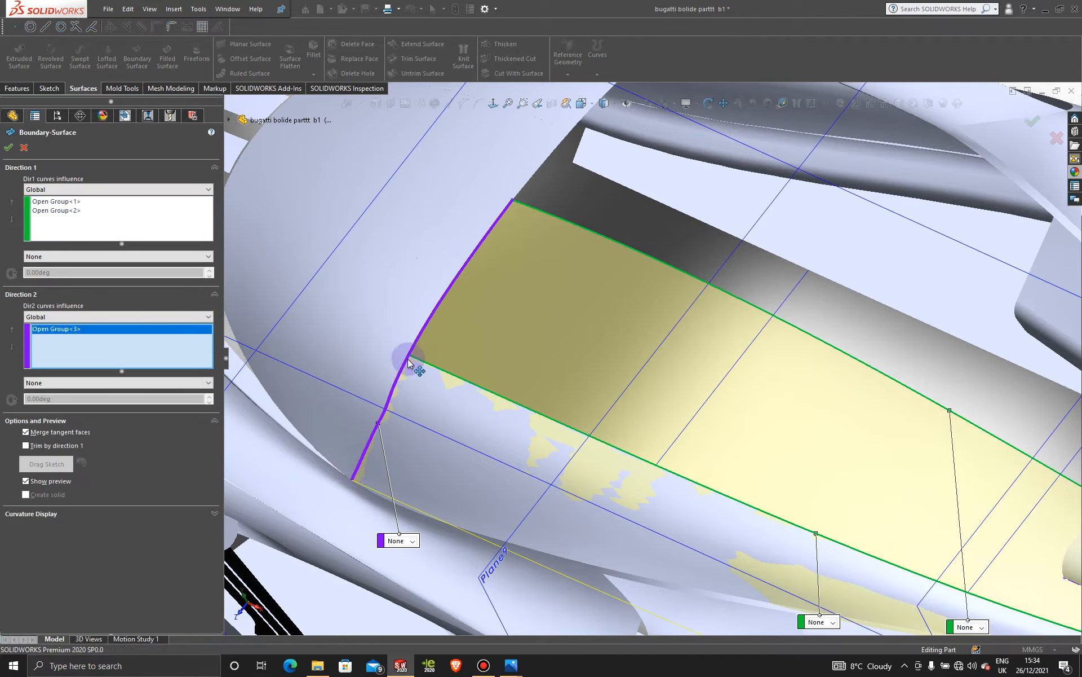
drag(410, 356, 409, 355)
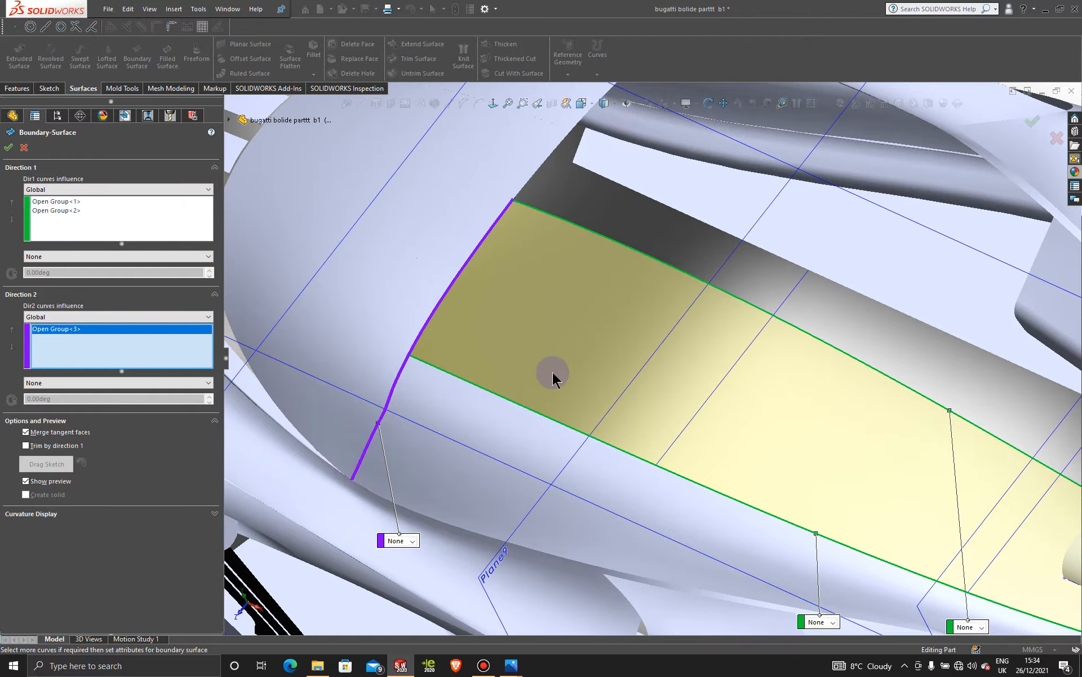
- Check the preview around the exhaust pipes and create the roof boundary surface without a rear curve in Direction 2
scroll(553, 376, up, 5)
scroll(902, 490, down, 8)
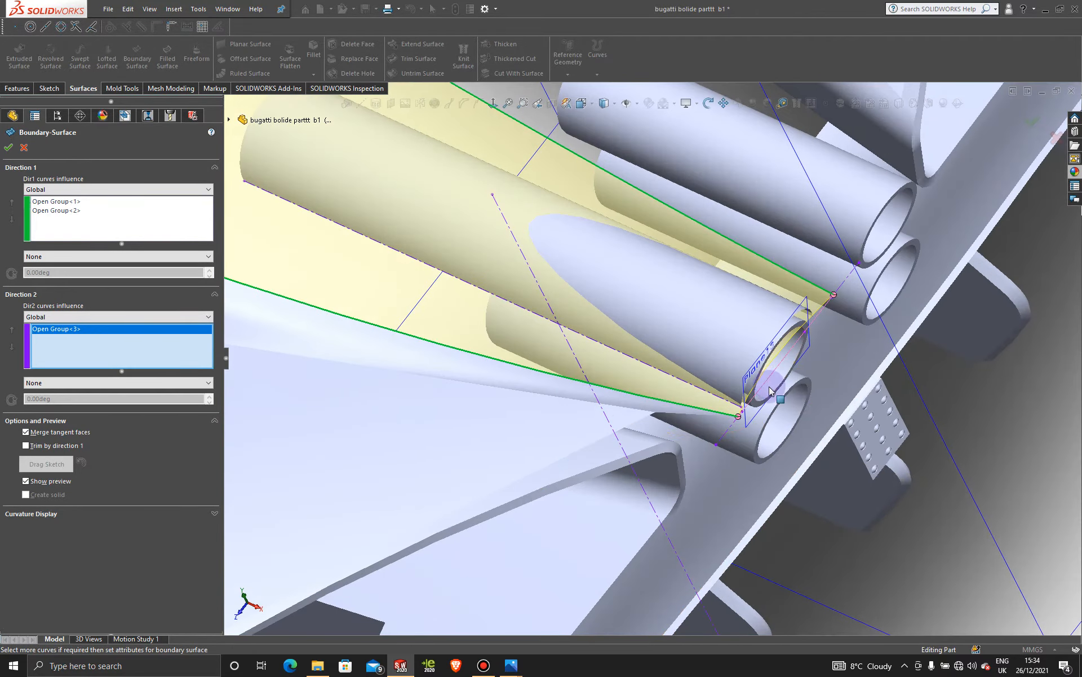
middle_drag(770, 389, 748, 353)
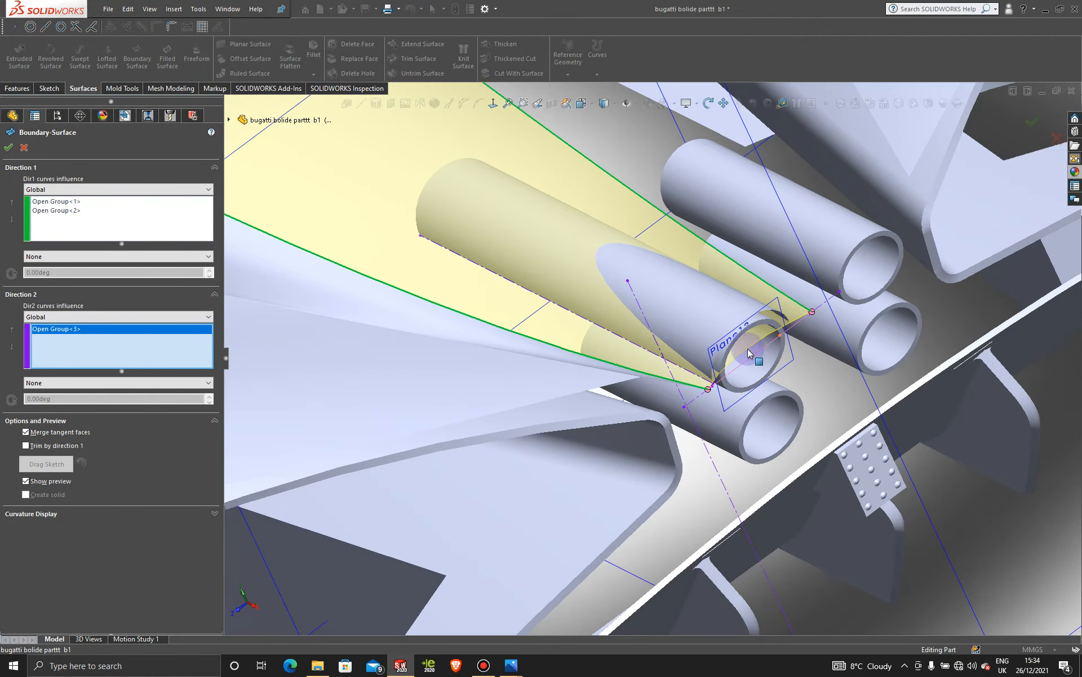
click(8, 148)
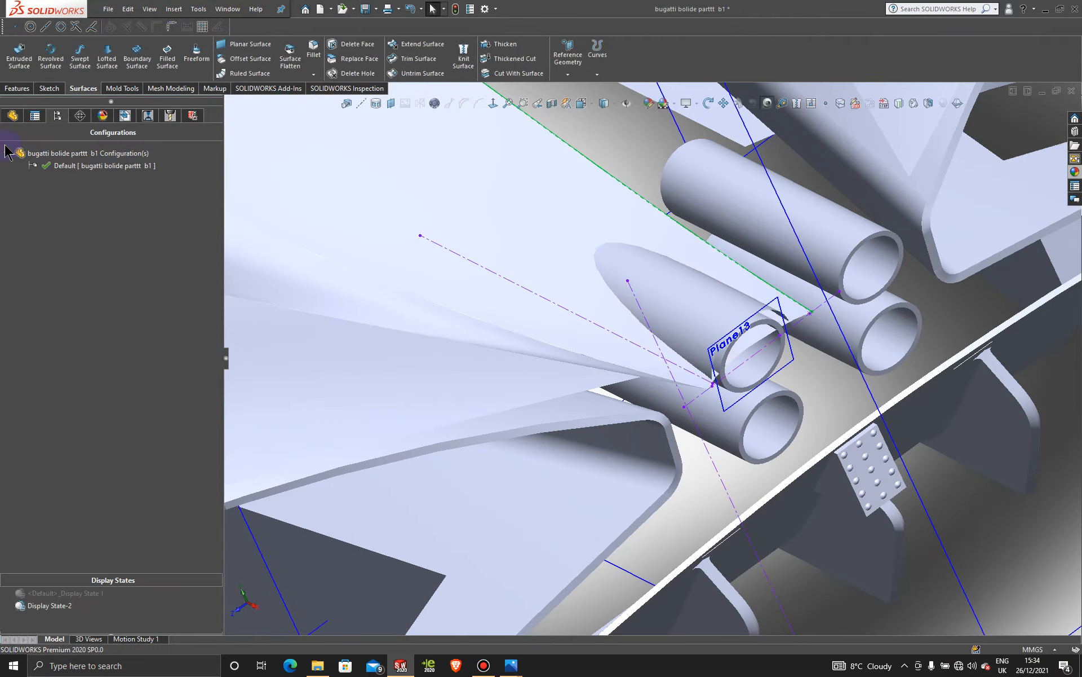
- Examine the new roof boundary surface and where it meets the exhaust pipes and side surface from several angles
scroll(813, 505, up, 8)
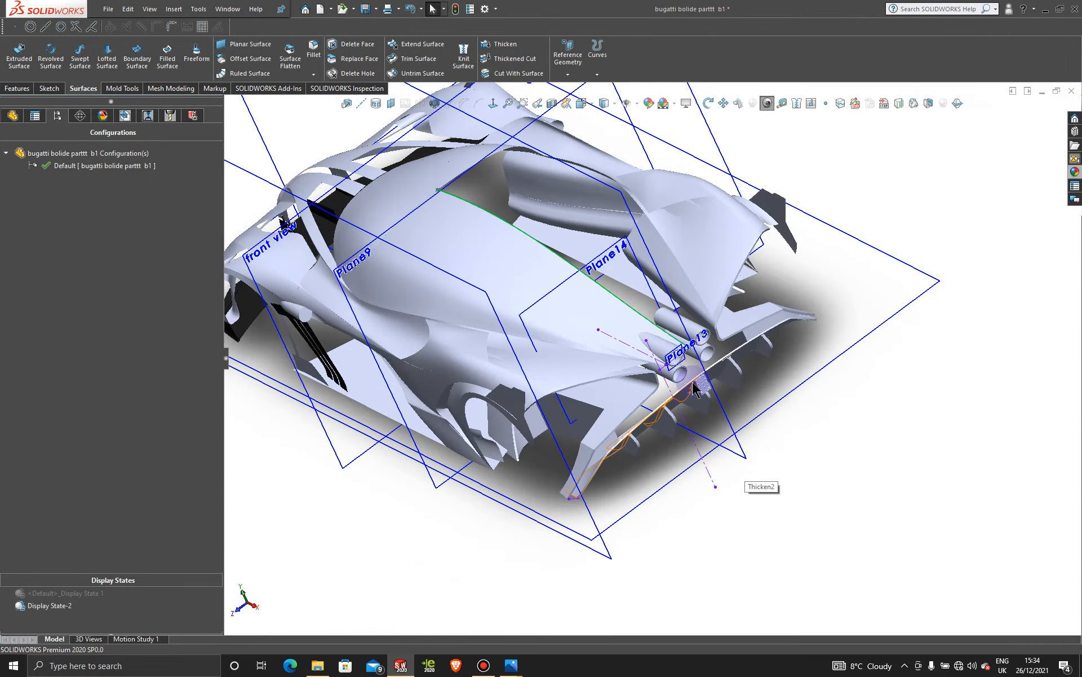
middle_drag(696, 388, 727, 395)
scroll(657, 367, down, 10)
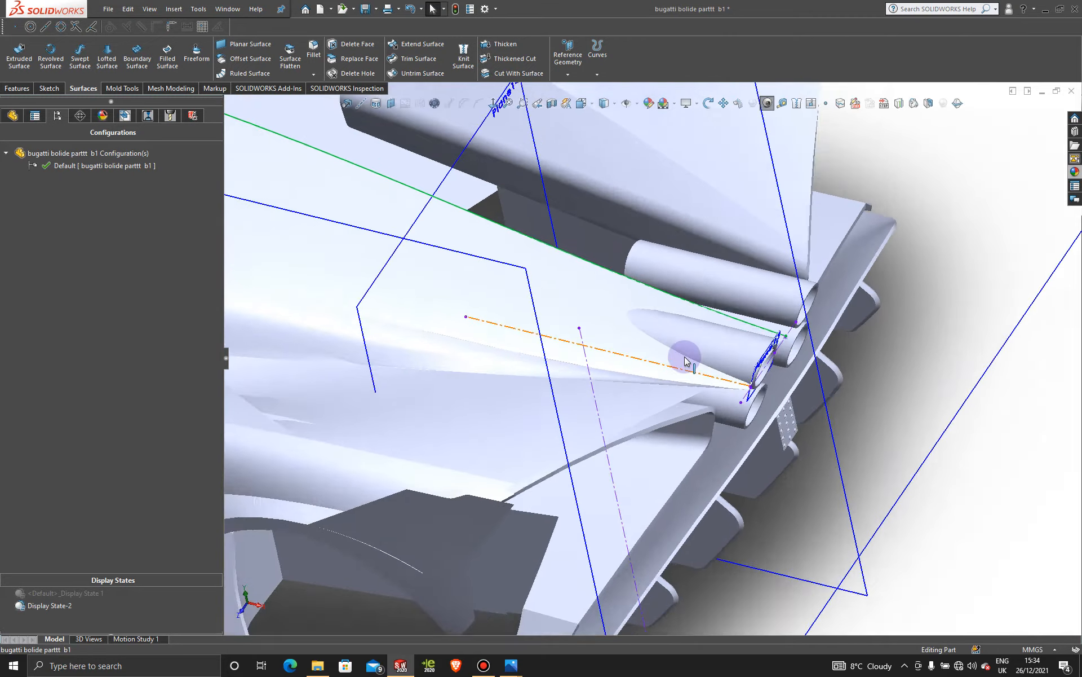
mouse_move(685, 362)
middle_down()
mouse_move(674, 295)
mouse_move(686, 386)
mouse_move(699, 340)
middle_up()
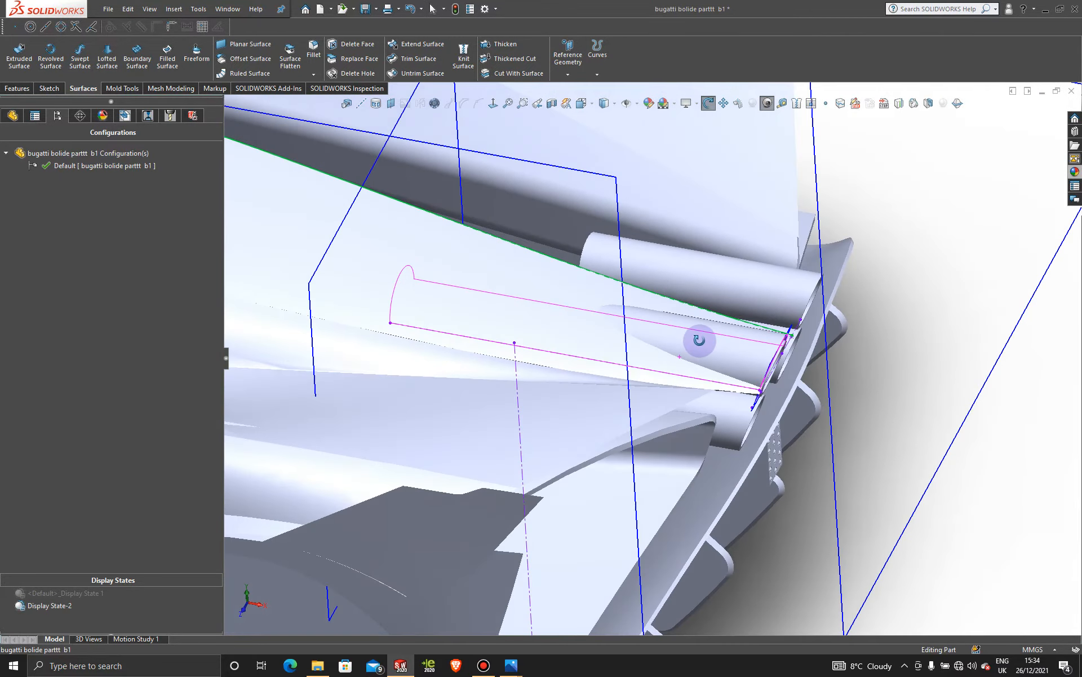
scroll(641, 346, up, 8)
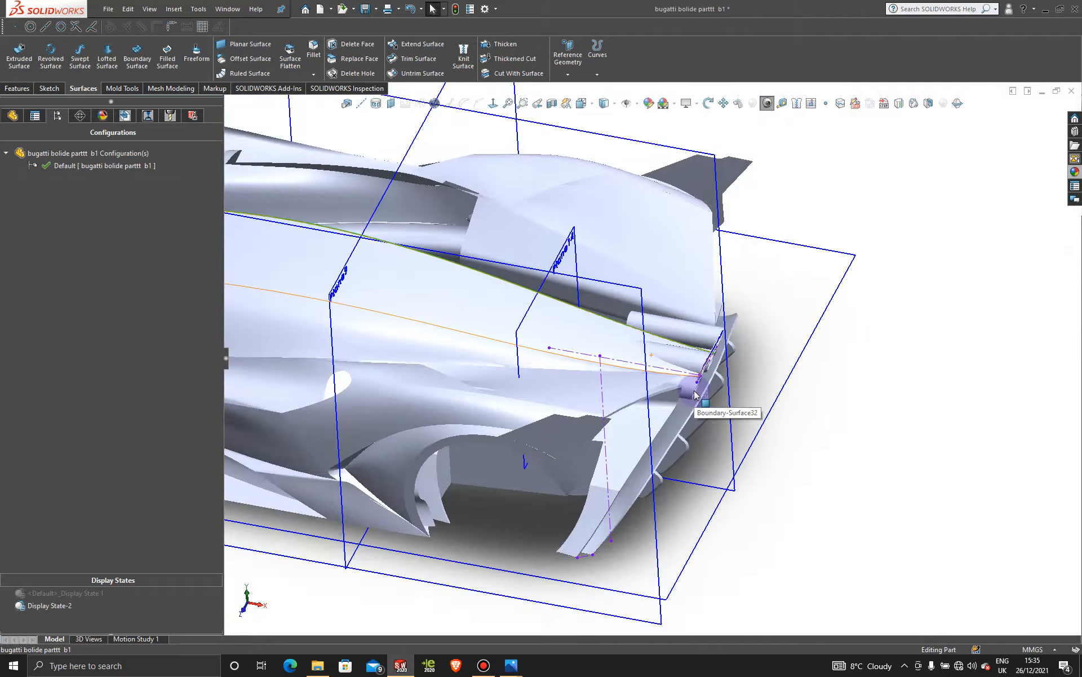
mouse_move(695, 394)
middle_down()
mouse_move(696, 367)
mouse_move(749, 356)
mouse_move(776, 369)
mouse_move(658, 335)
mouse_move(705, 410)
mouse_move(702, 398)
middle_up()
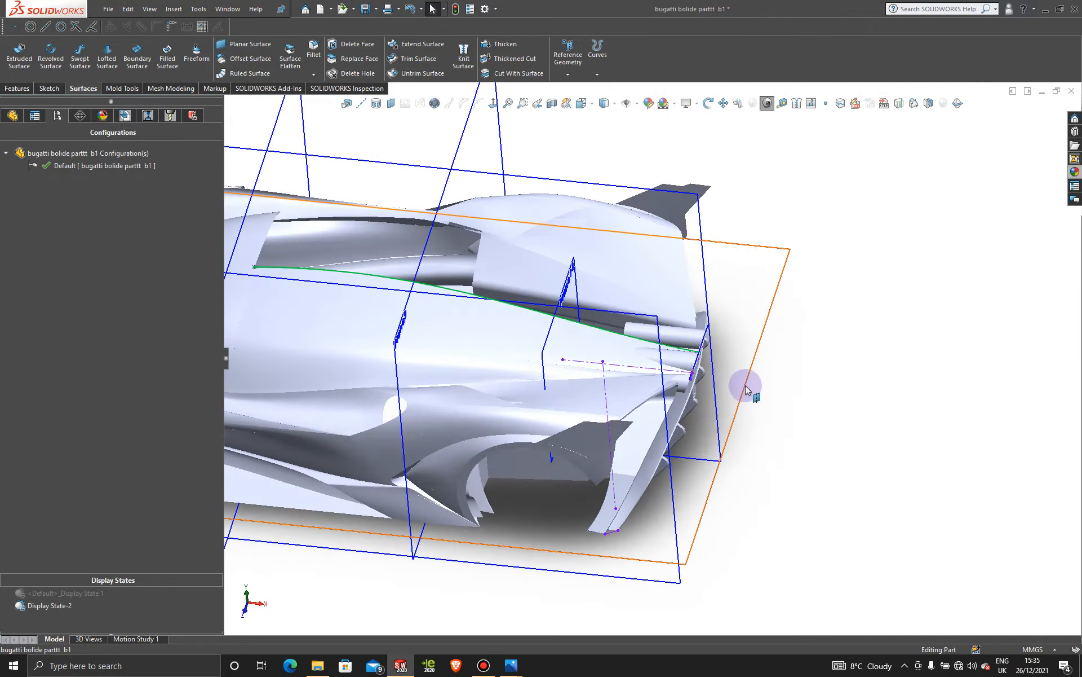
scroll(745, 389, down, 4)
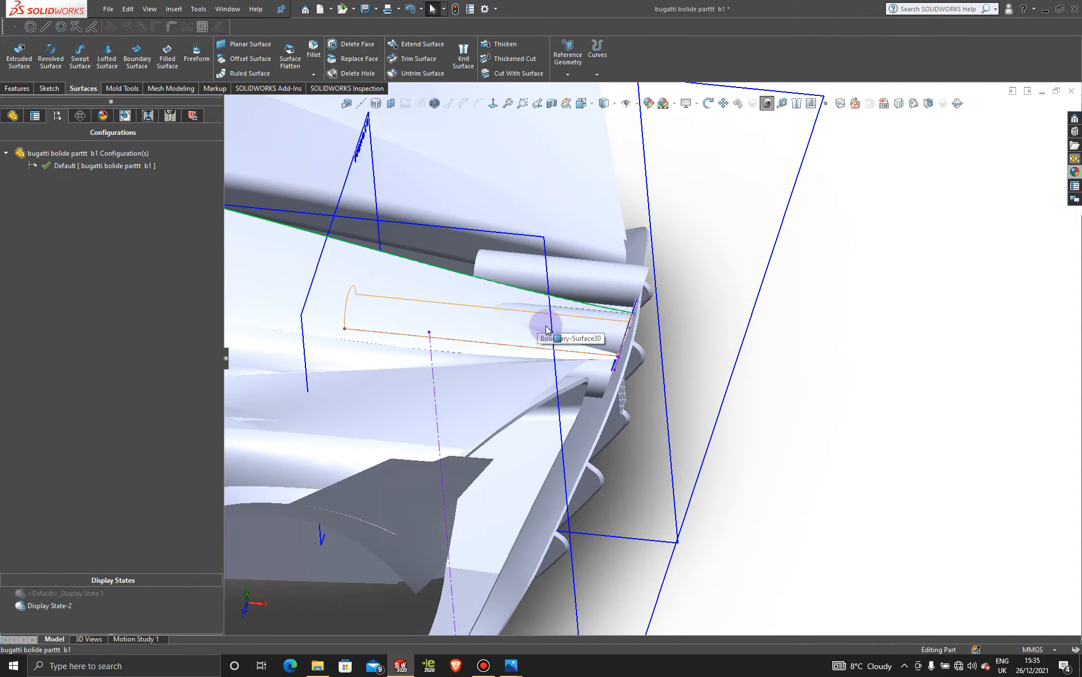
scroll(857, 406, up, 3)
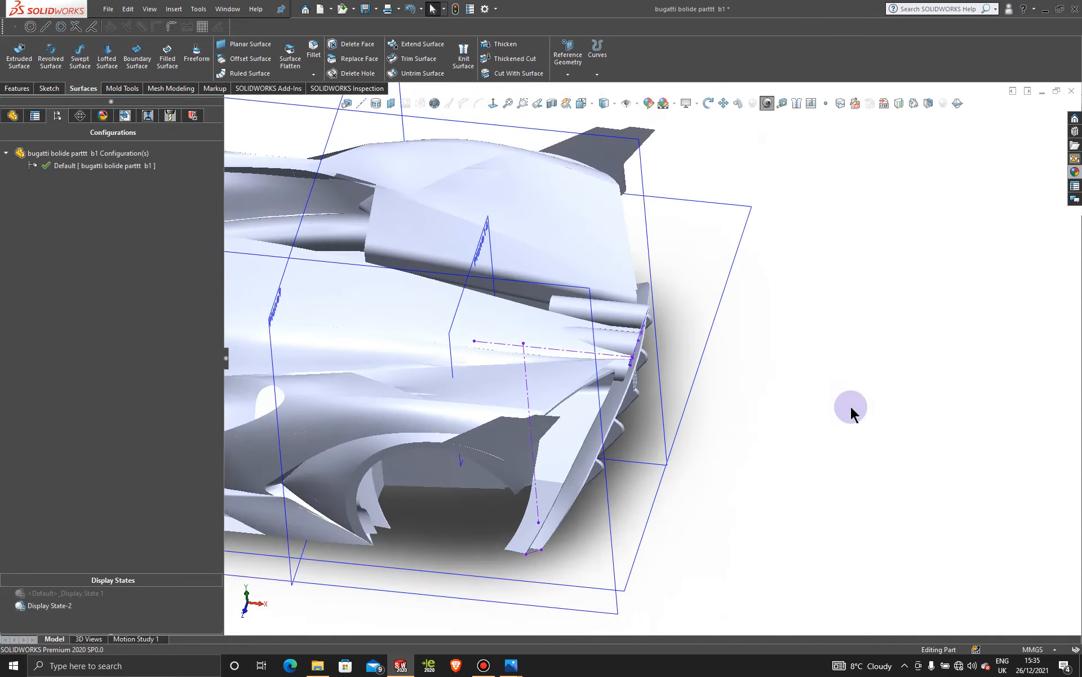
click(417, 298)
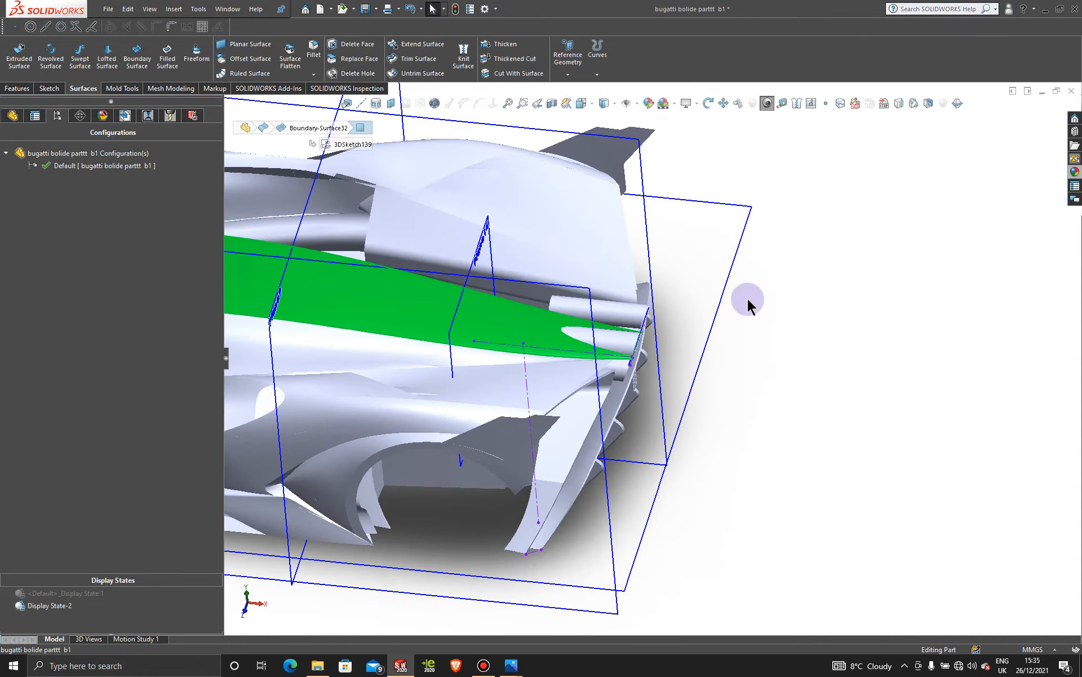
click(753, 317)
middle_drag(753, 316, 693, 367)
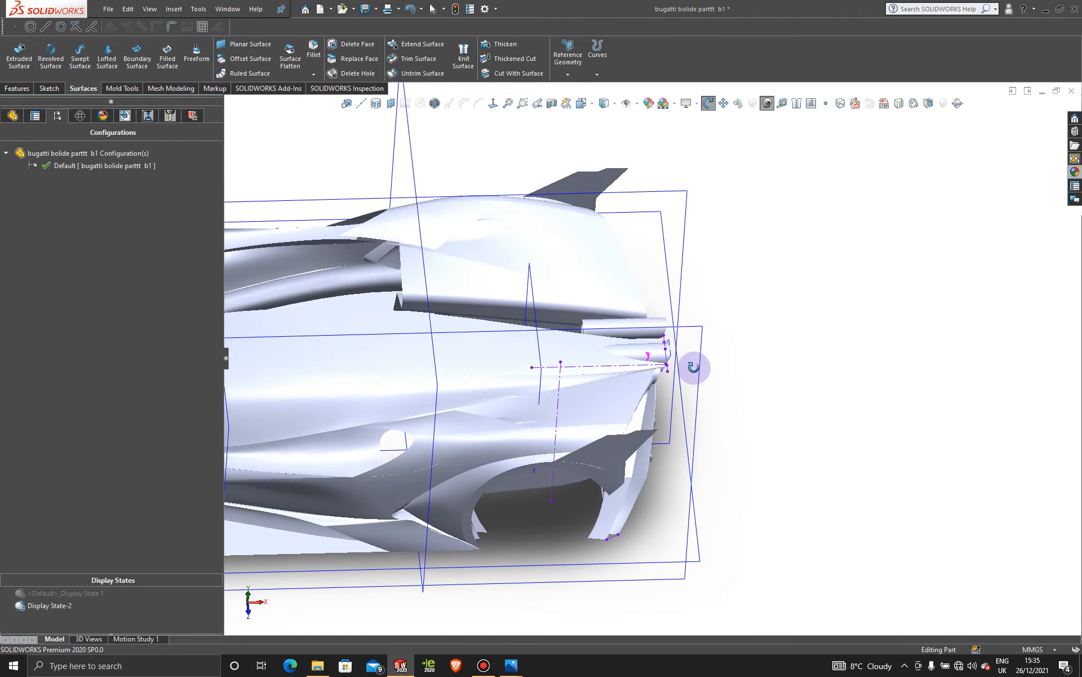
middle_drag(730, 445, 809, 488)
scroll(598, 389, down, 8)
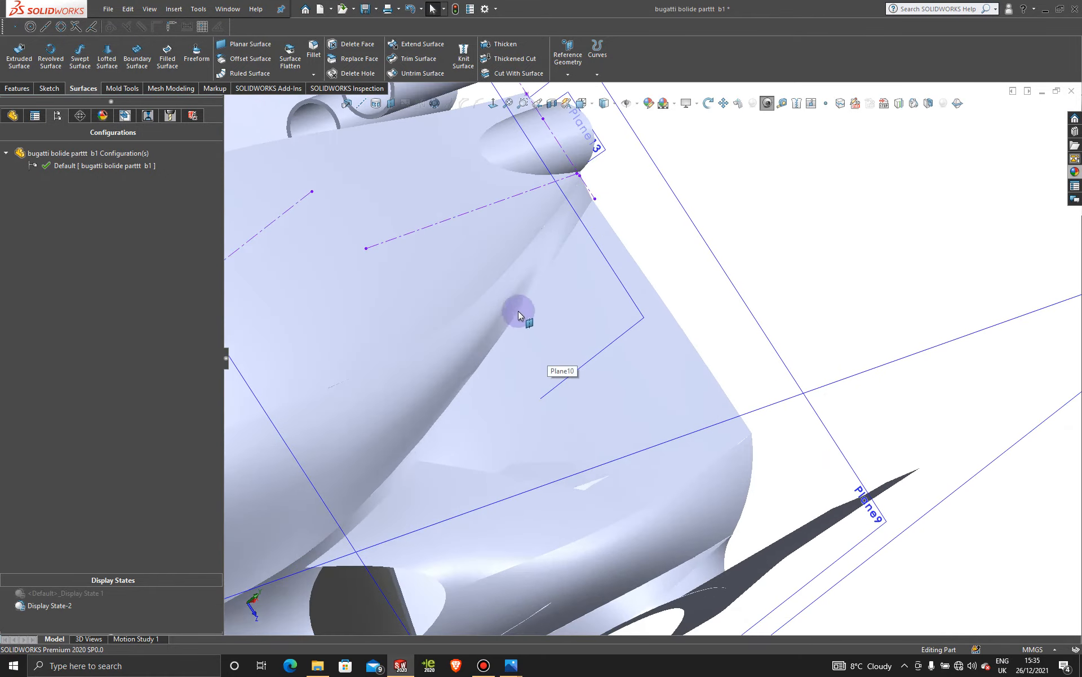
middle_drag(520, 315, 472, 242)
click(524, 186)
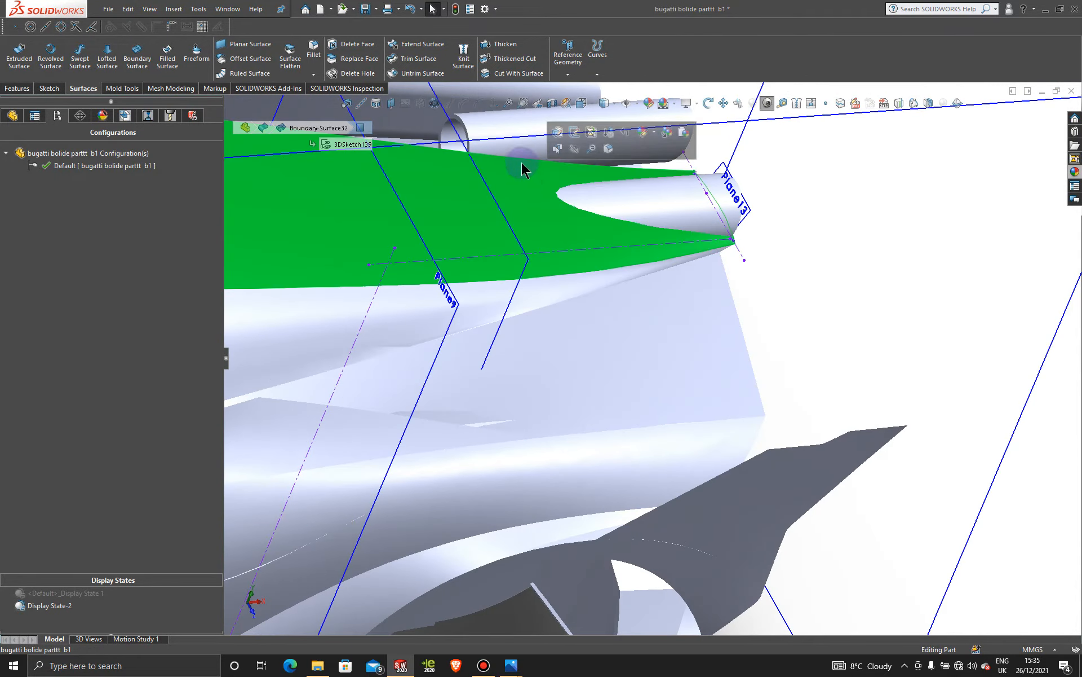
click(522, 159)
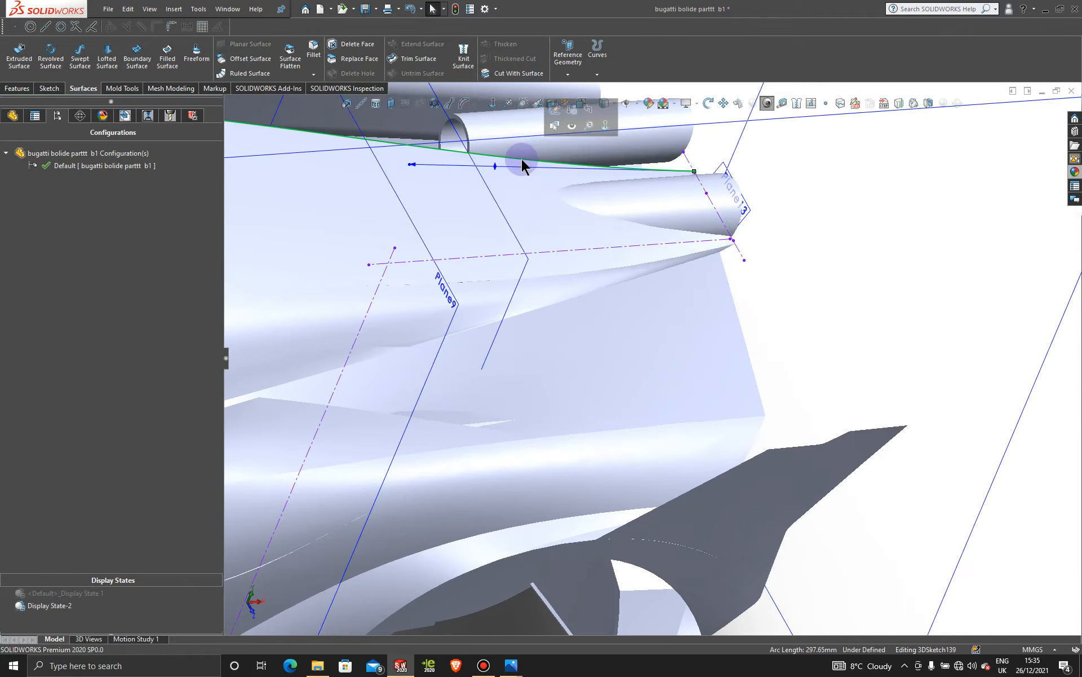
click(552, 110)
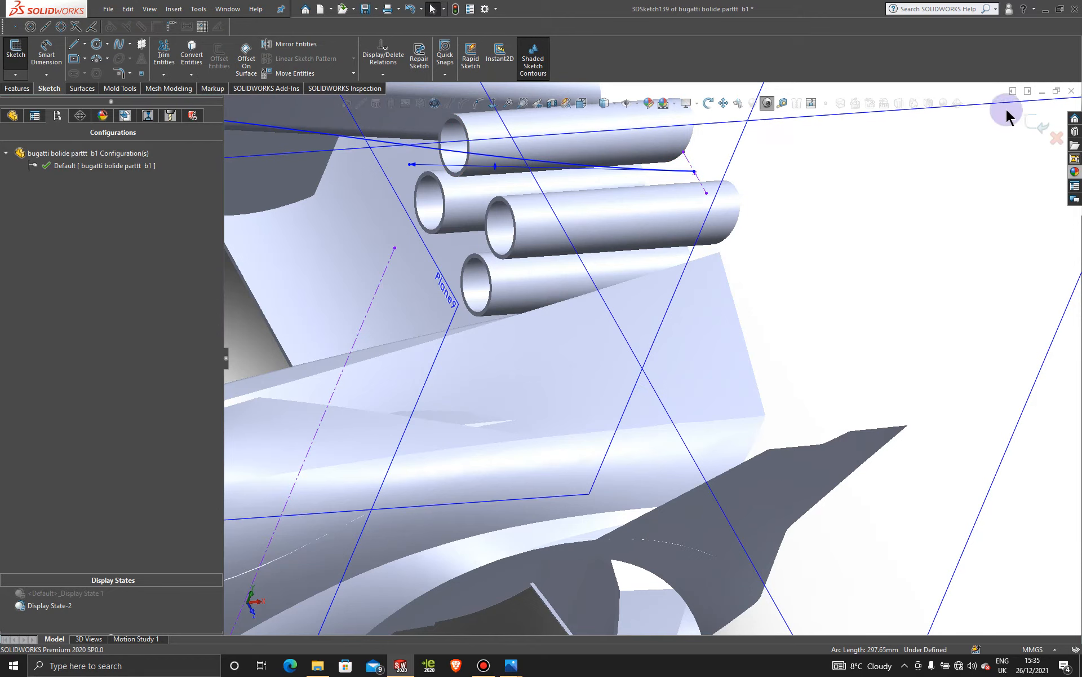
click(1037, 120)
- Examine the whole car body with the new roof and side surfaces from several angles
scroll(928, 285, up, 8)
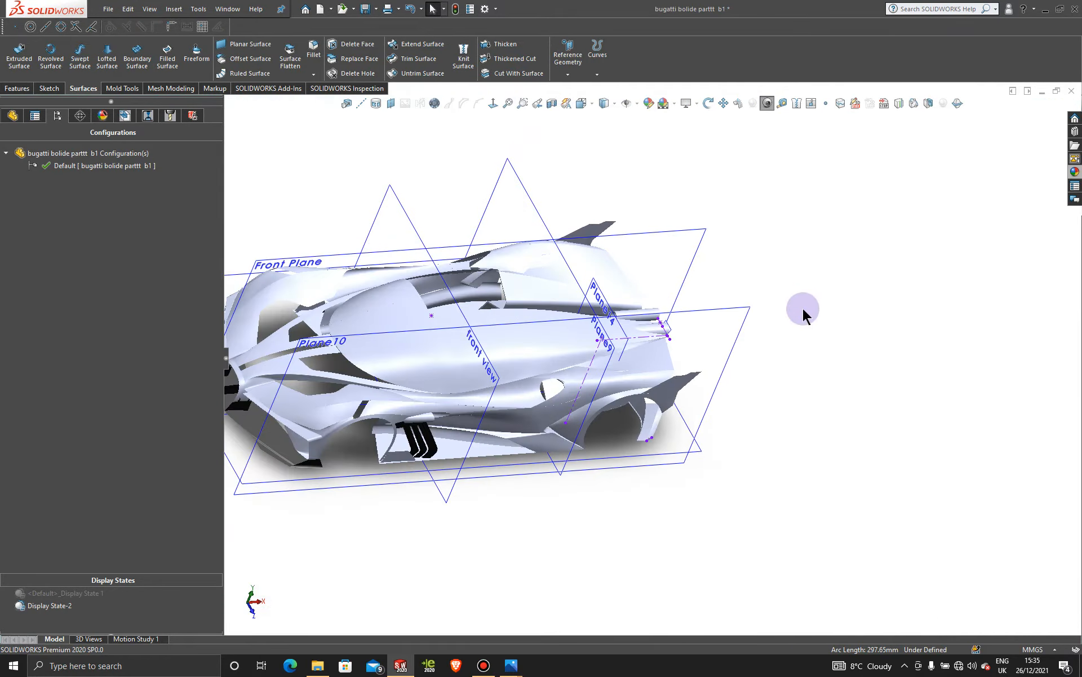
middle_drag(666, 371, 689, 337)
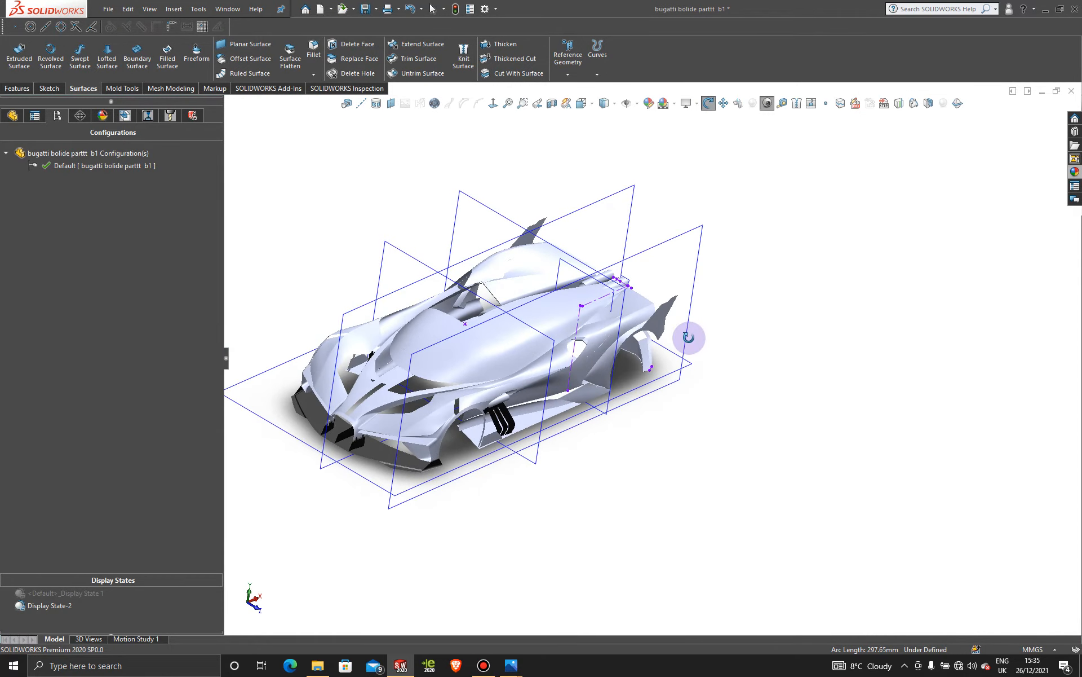
scroll(565, 294, down, 3)
scroll(564, 313, up, 3)
scroll(568, 310, down, 2)
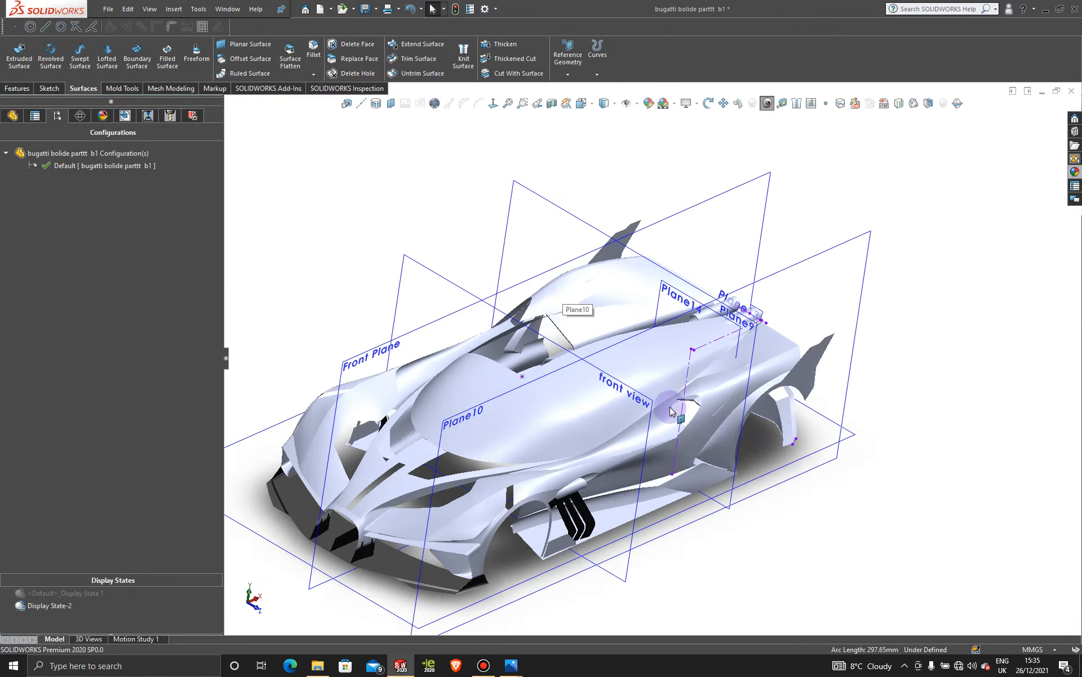
middle_drag(630, 371, 586, 394)
click(484, 665)
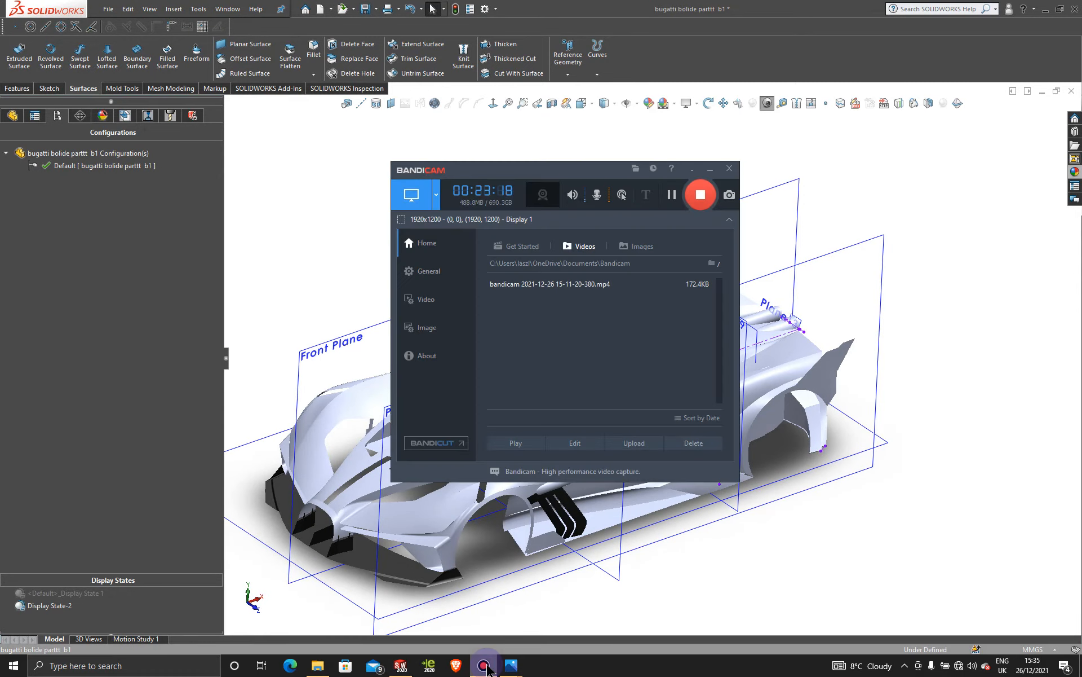
click(486, 667)
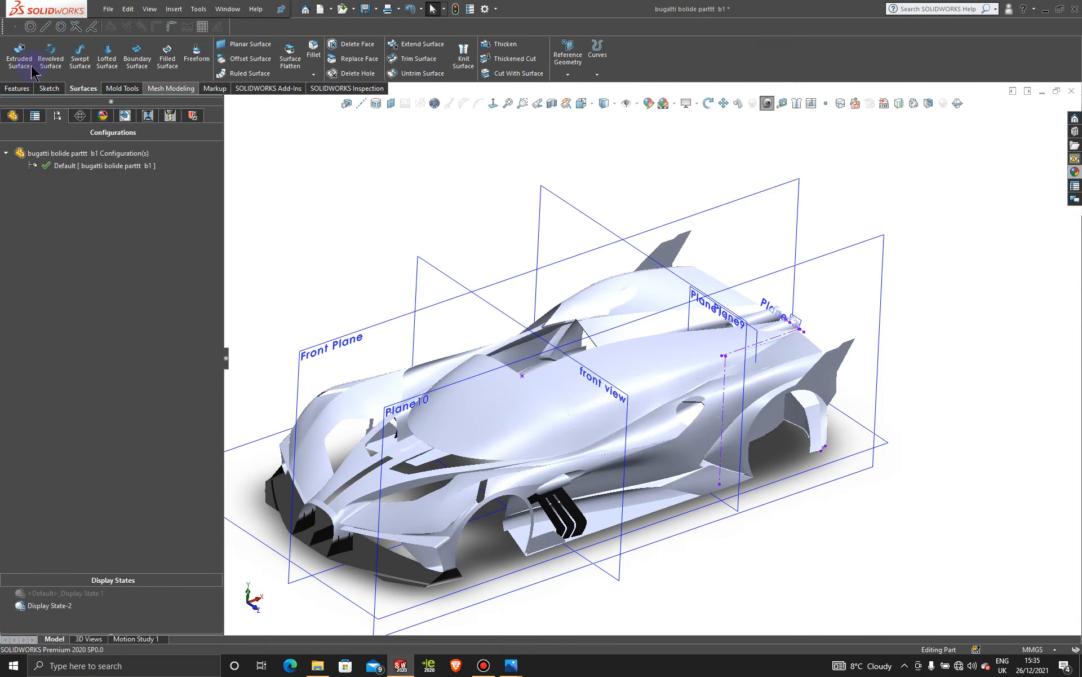
- Mirror the roof and side boundary surface bodies about the Front Plane
click(21, 90)
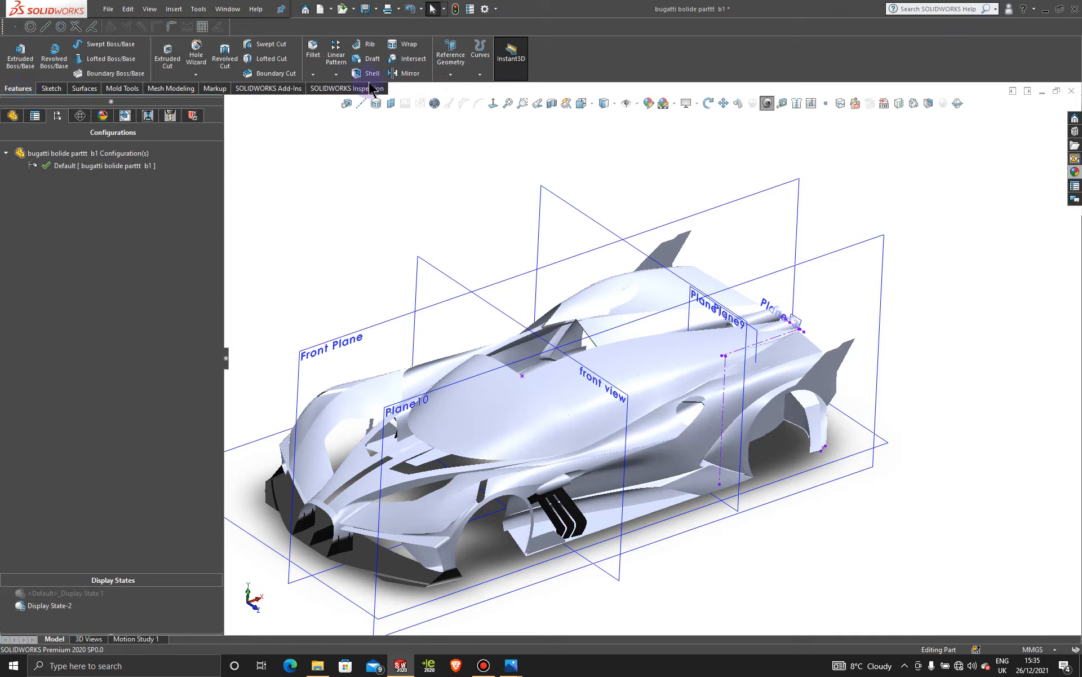
click(417, 78)
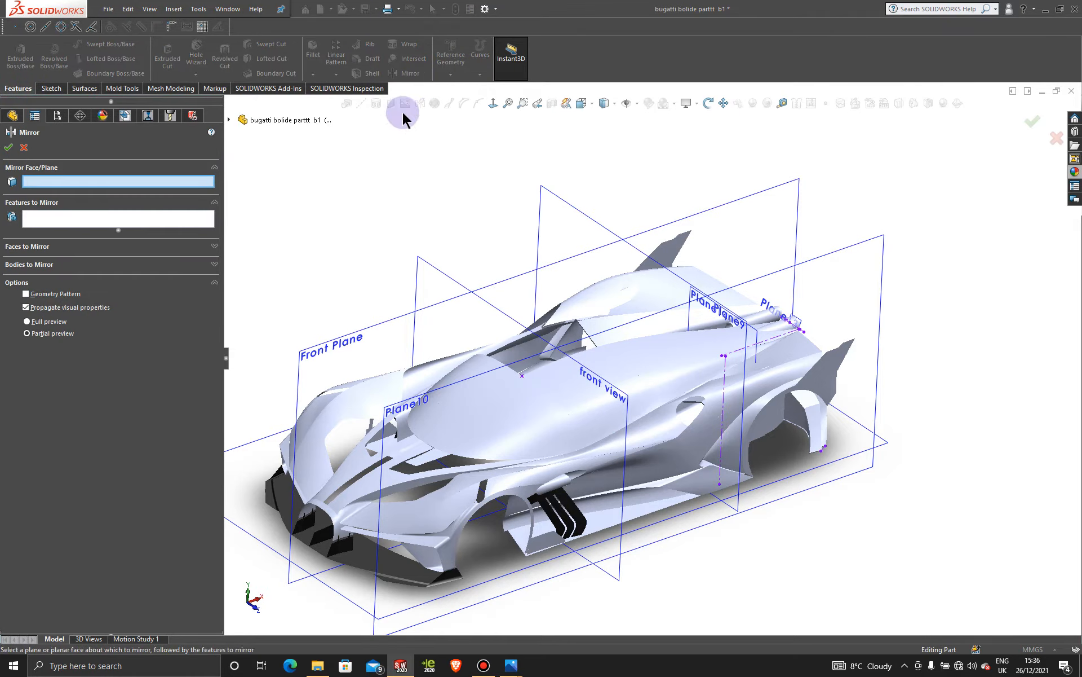
click(369, 338)
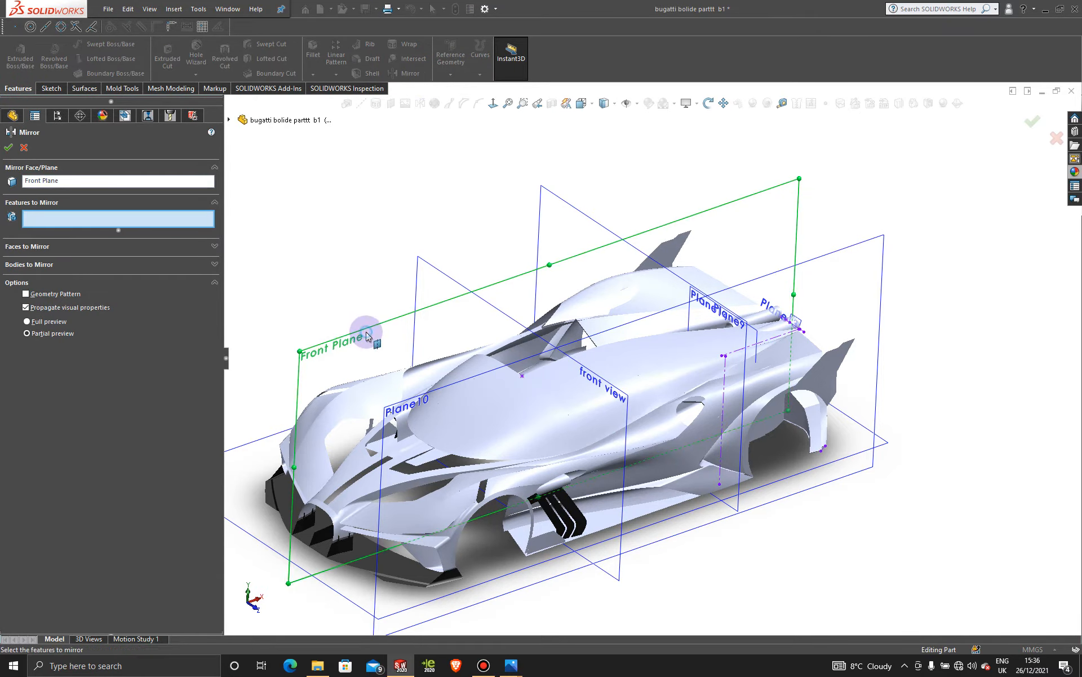
click(175, 264)
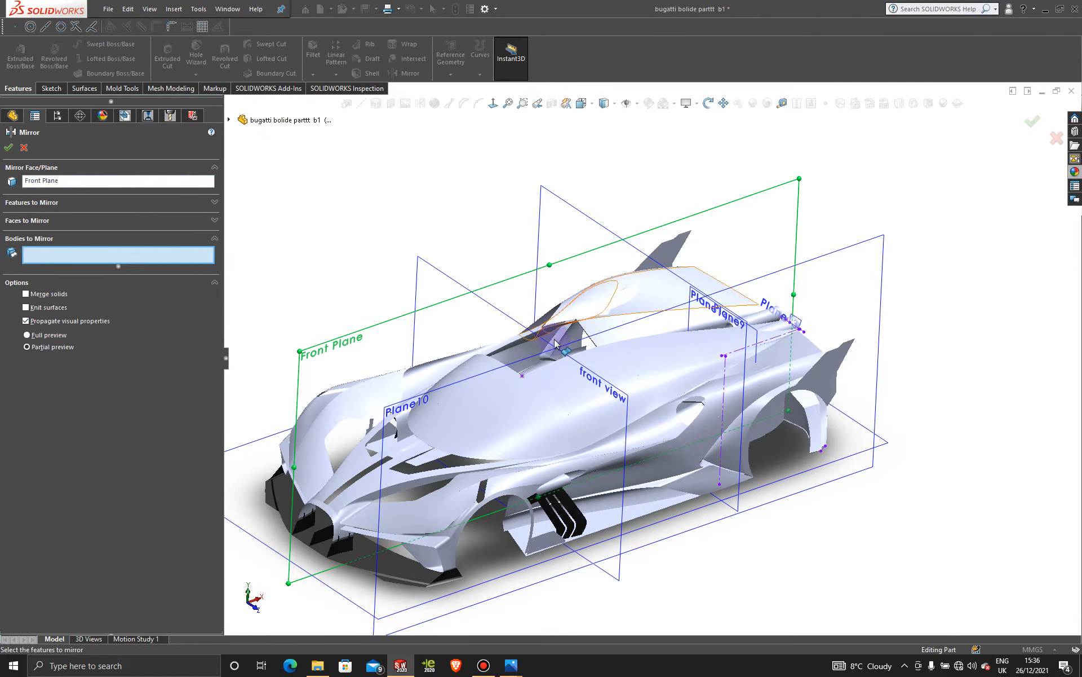
click(588, 390)
click(617, 404)
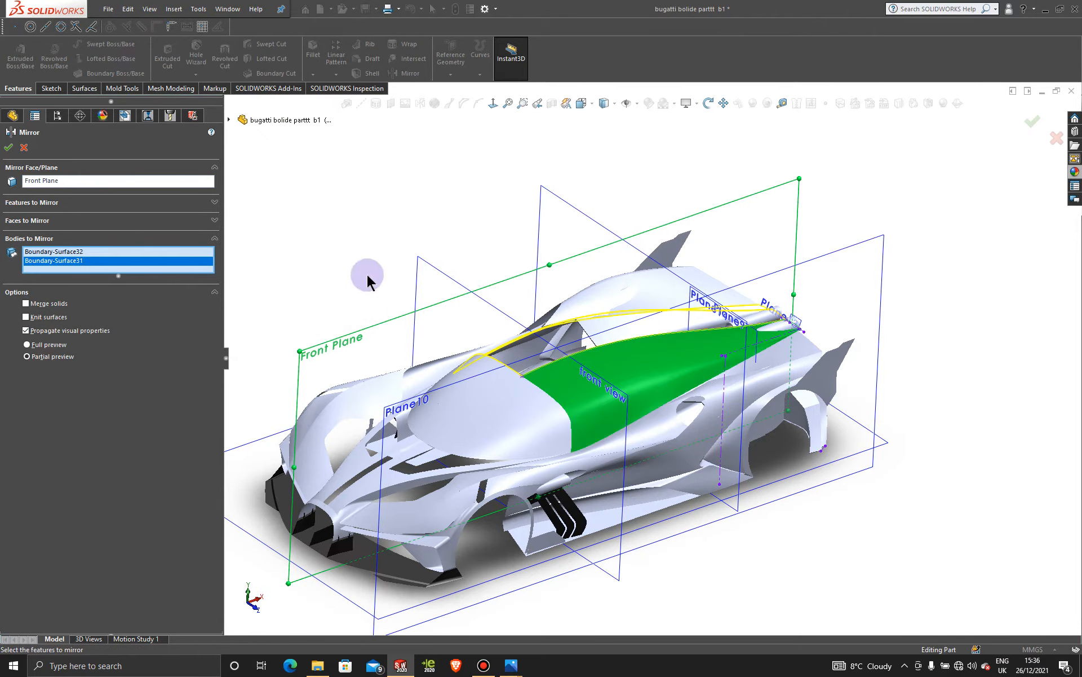
click(8, 148)
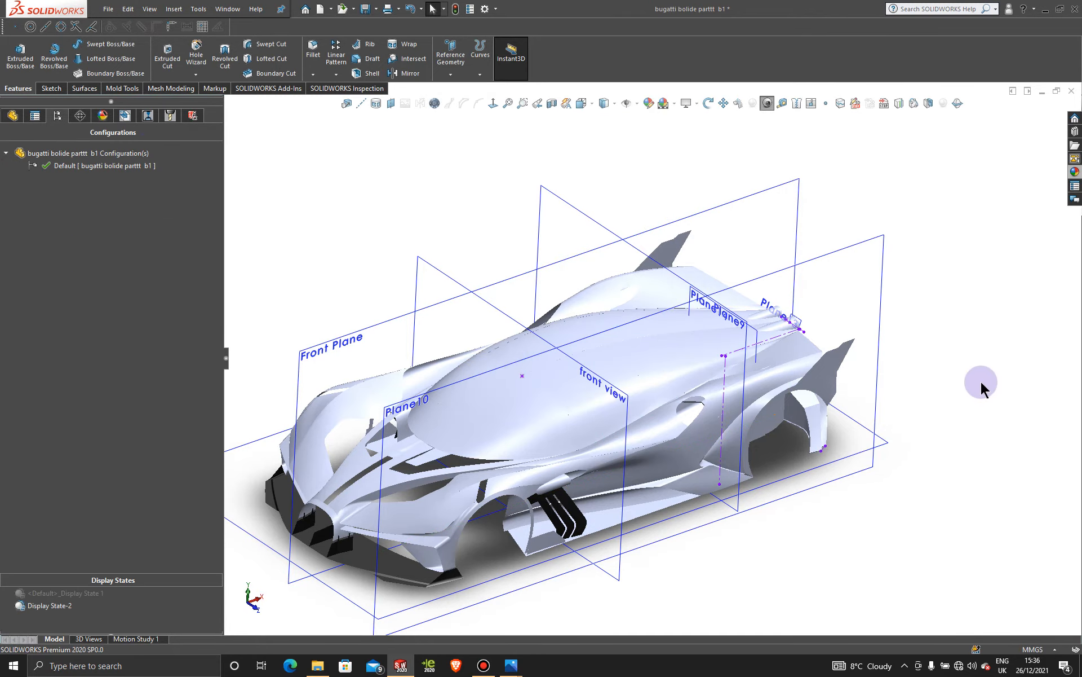
- Raise the rear tangent handle of the roof centre spline in front view to about -9.1° and exit the 3D sketch
middle_drag(981, 381, 856, 340)
scroll(839, 418, down, 5)
drag(855, 336, 734, 295)
key(Escape)
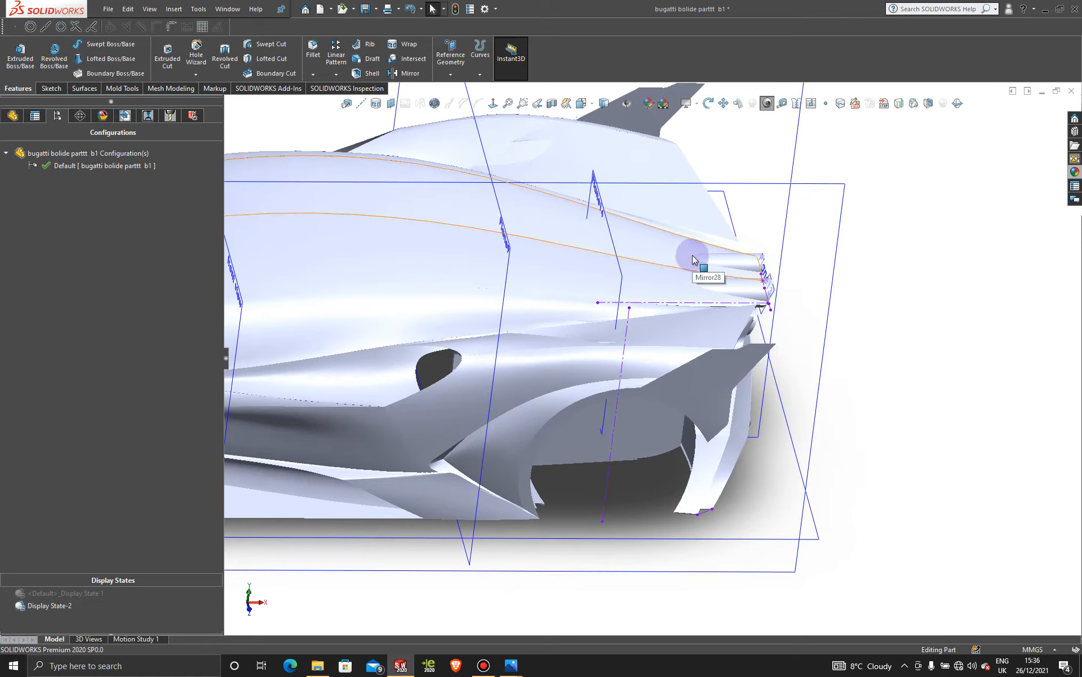
click(667, 273)
right_click(667, 271)
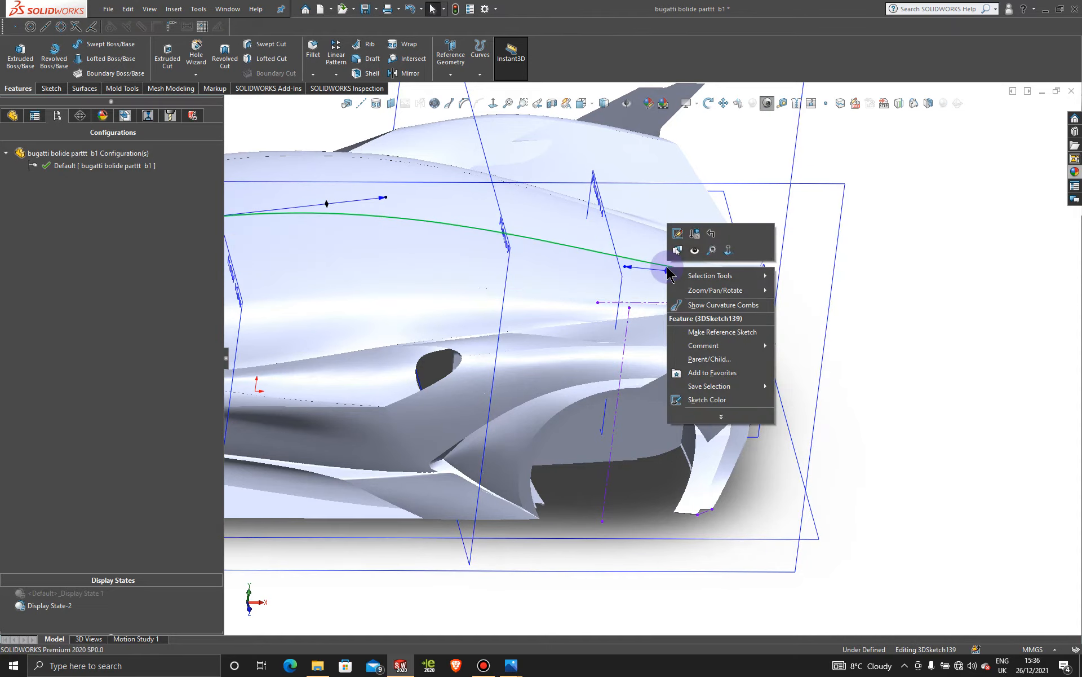
click(678, 234)
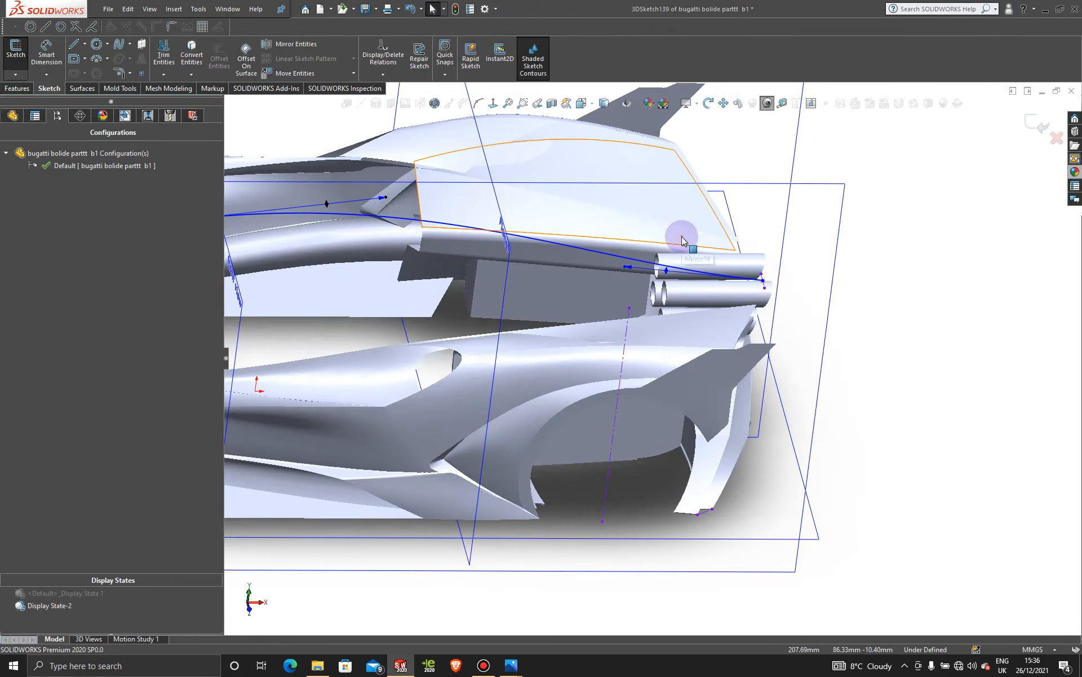
scroll(681, 288, up, 8)
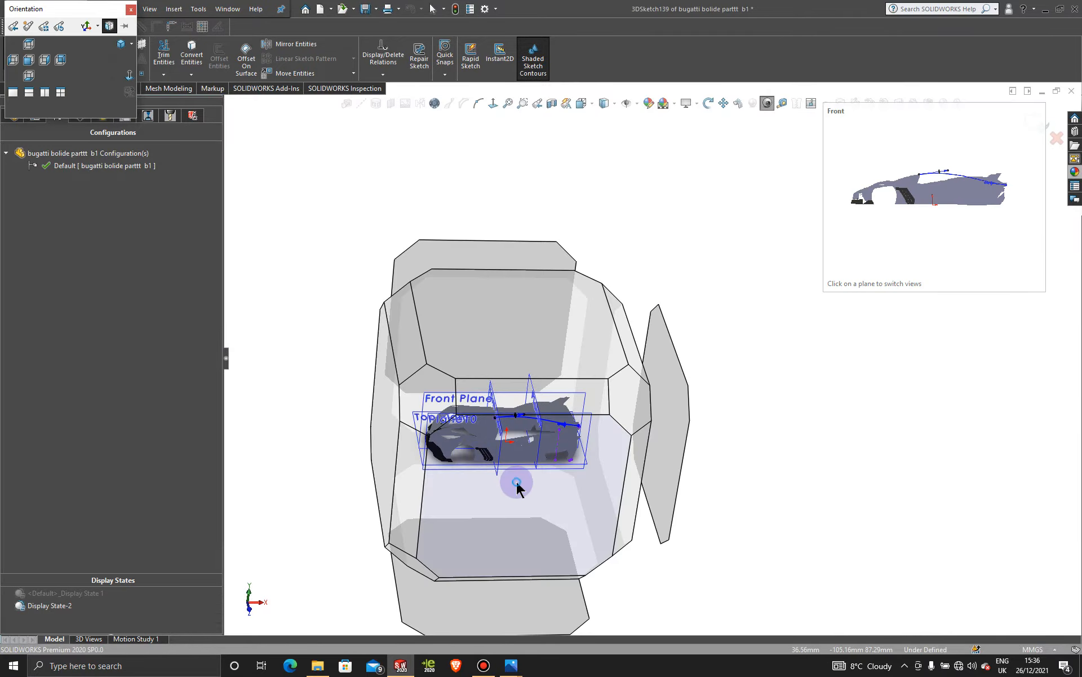
scroll(517, 482, down, 7)
key(ctrl+1)
scroll(827, 351, down, 5)
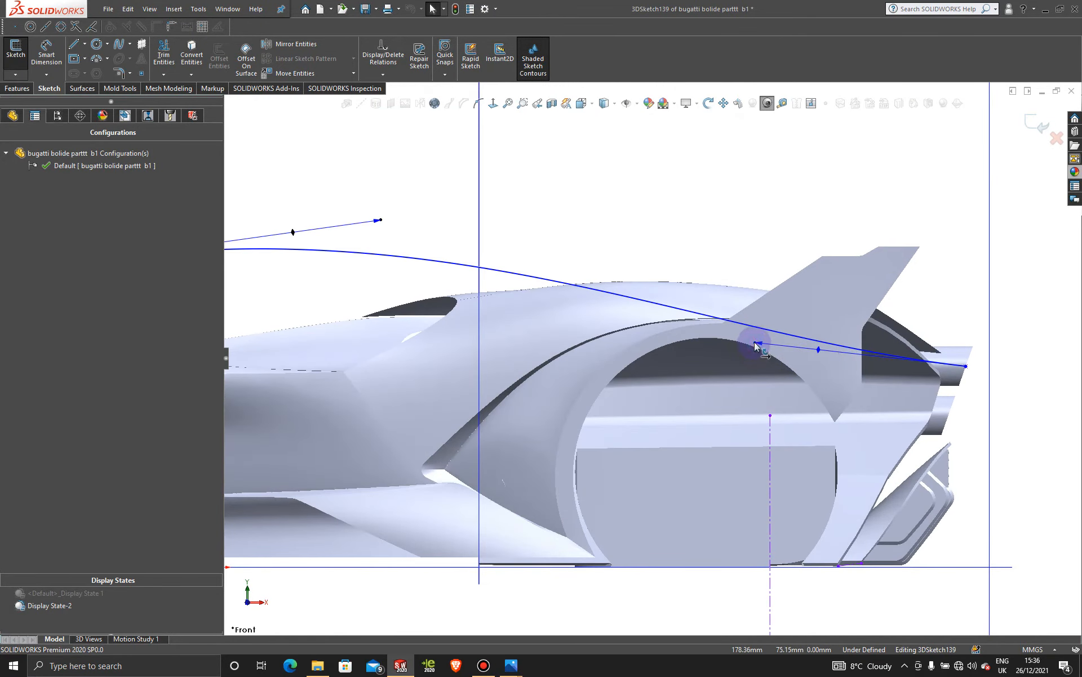
drag(755, 345, 758, 337)
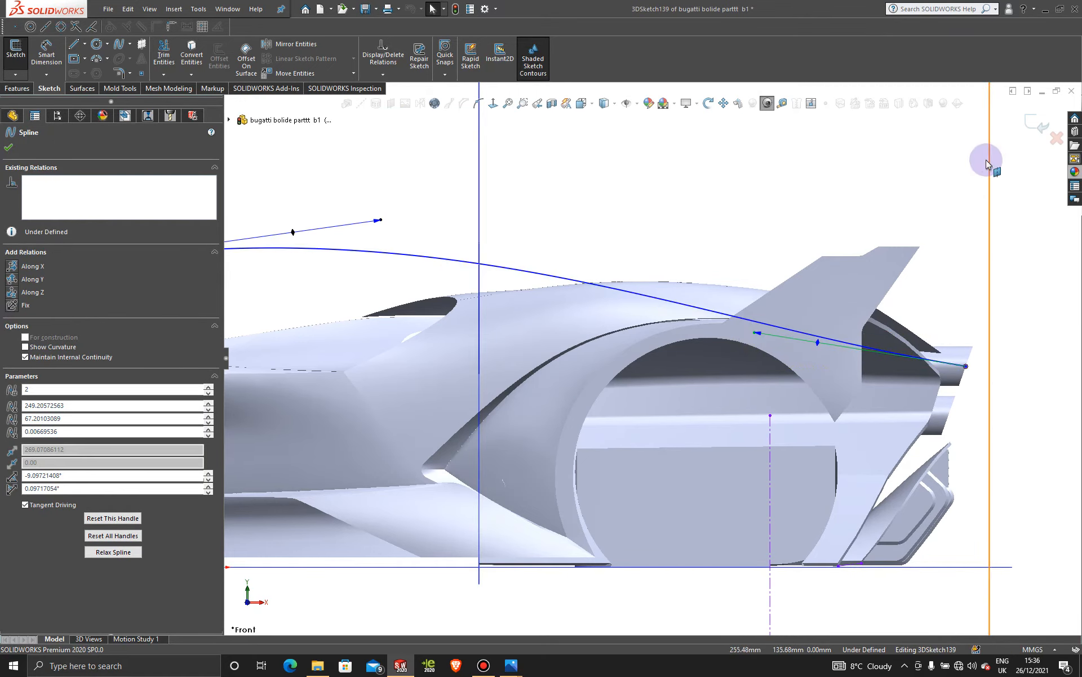
click(1032, 113)
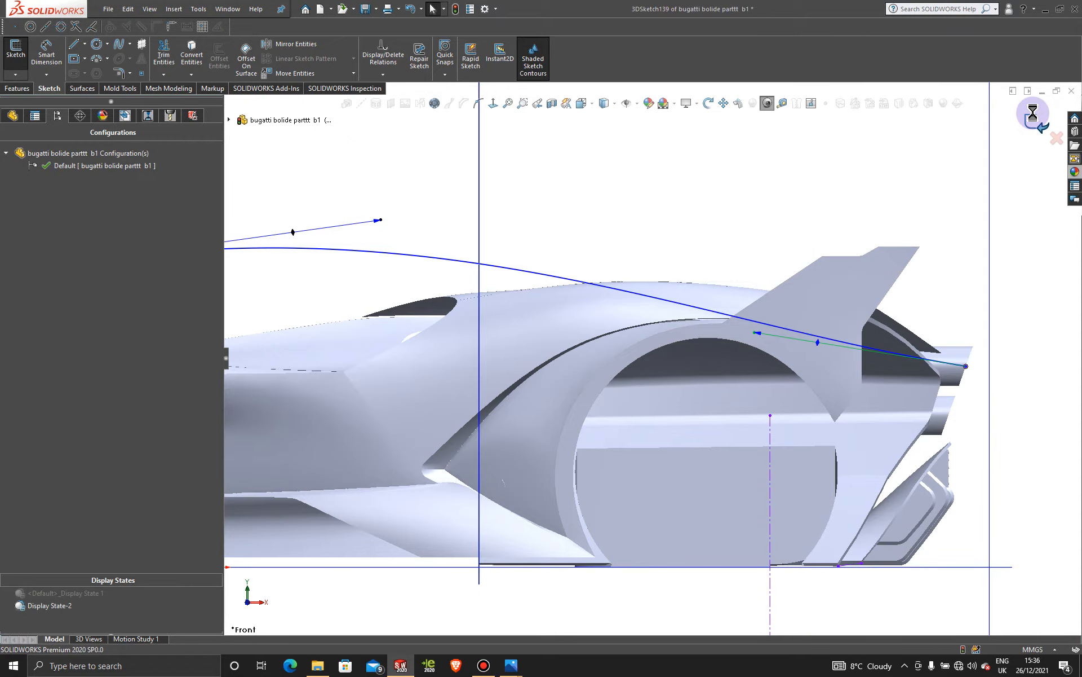
- Check the reshaped roof around the exhaust pipes, undo the last spline handle change and exit the 3D sketch
mouse_move(867, 245)
middle_down()
mouse_move(731, 250)
mouse_move(719, 322)
mouse_move(740, 413)
mouse_move(708, 401)
mouse_move(669, 424)
mouse_move(701, 491)
mouse_move(707, 445)
mouse_move(729, 481)
mouse_move(742, 469)
mouse_move(735, 475)
middle_up()
scroll(786, 488, down, 3)
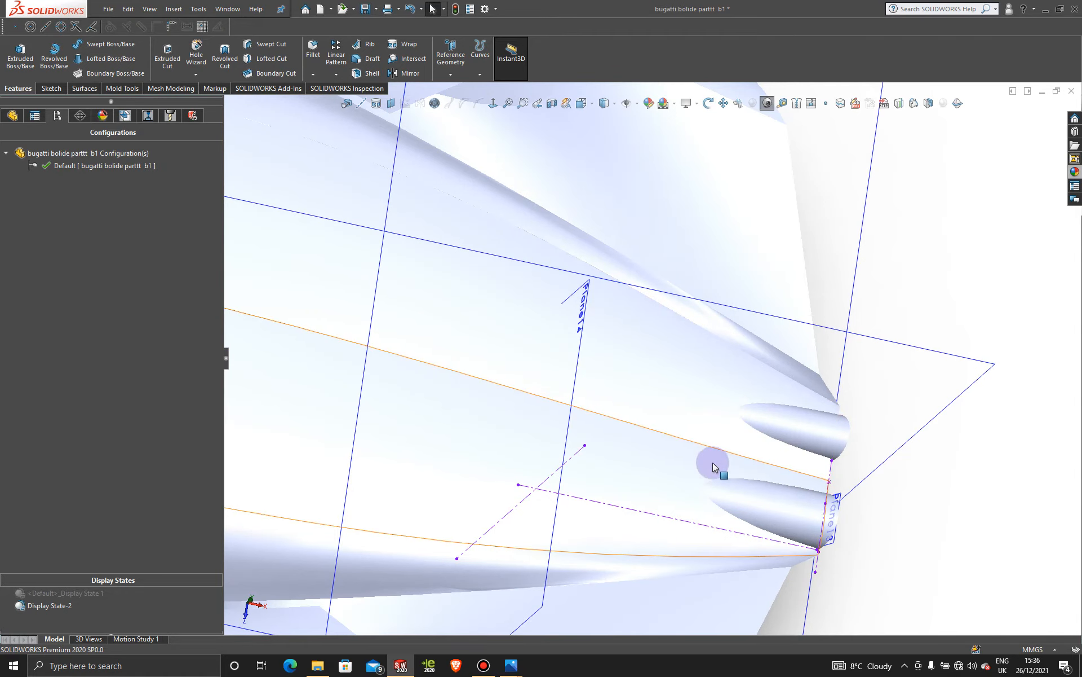
mouse_move(713, 462)
middle_down()
mouse_move(664, 469)
mouse_move(681, 467)
mouse_move(693, 443)
middle_up()
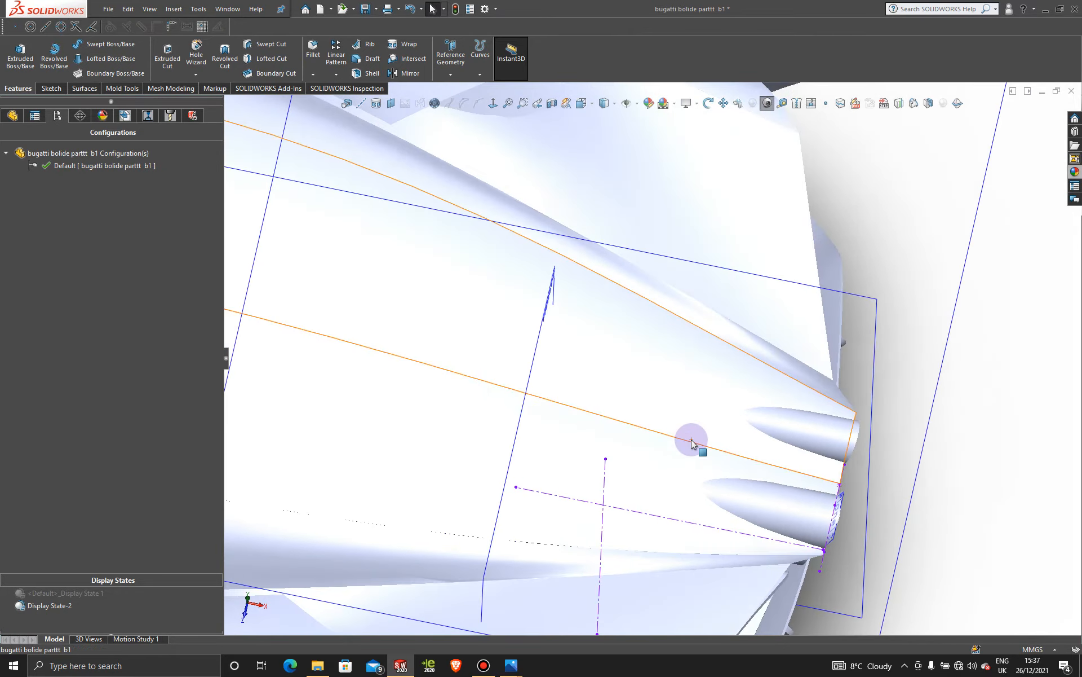
key(ctrl+s)
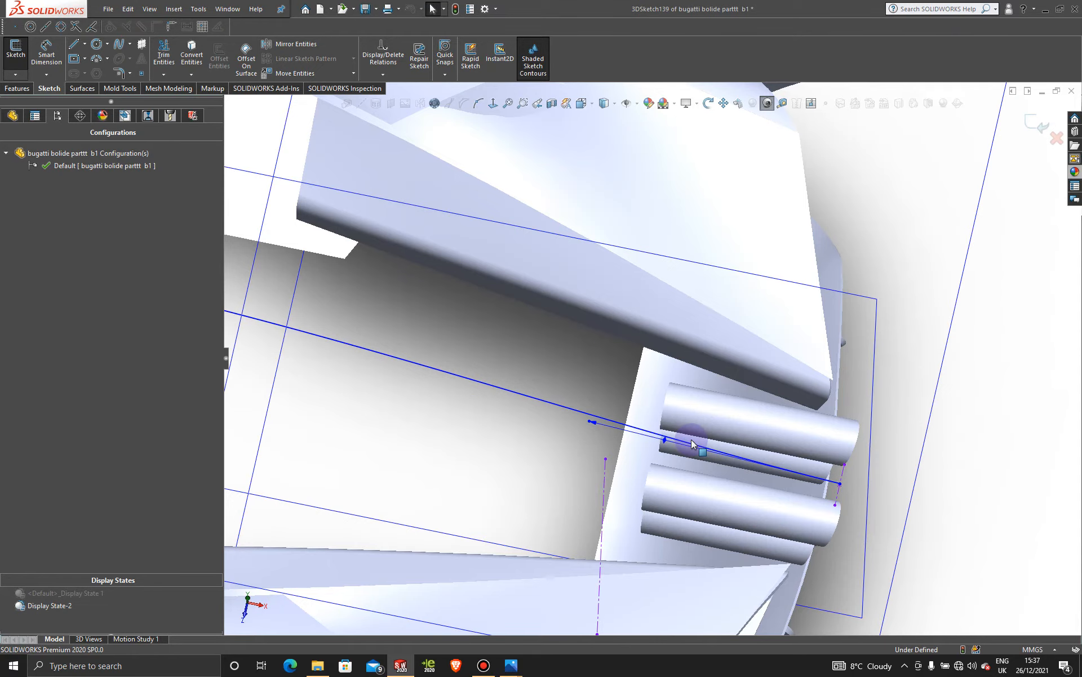
key(space)
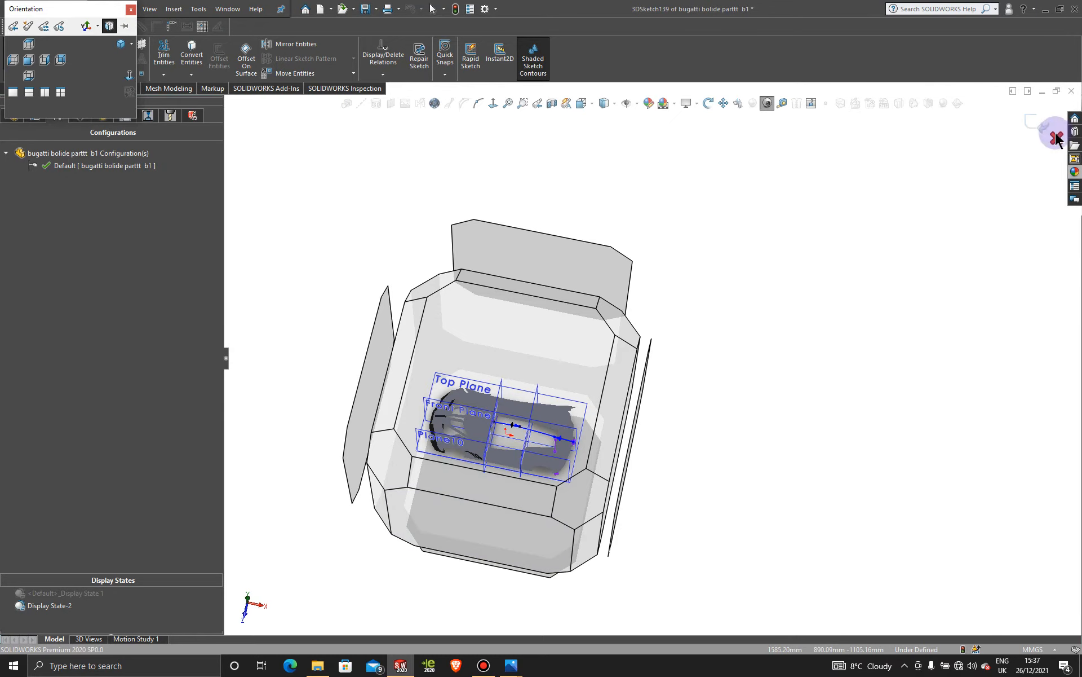
click(1039, 121)
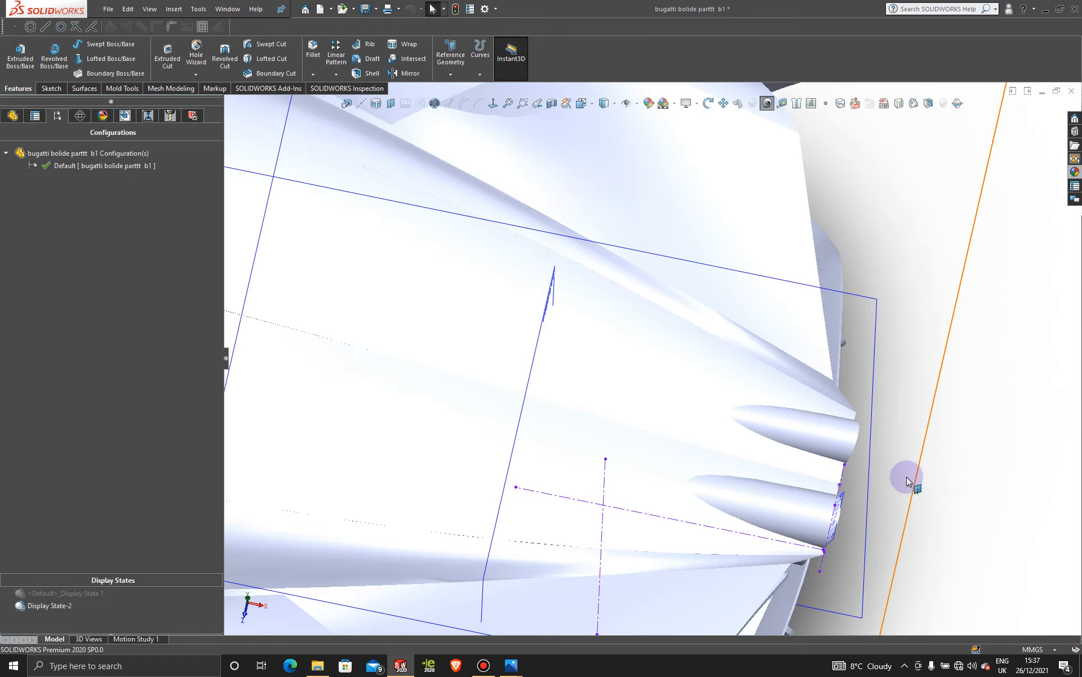
- Delete the mirror feature of the roof and side surfaces
middle_drag(906, 476, 943, 408)
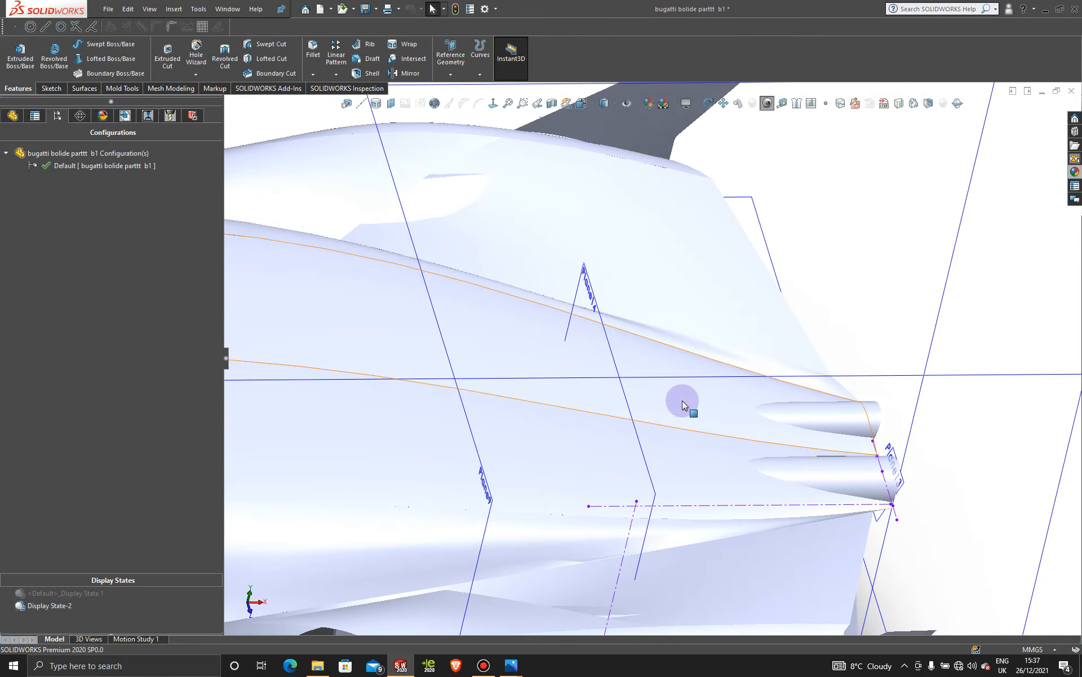
click(13, 115)
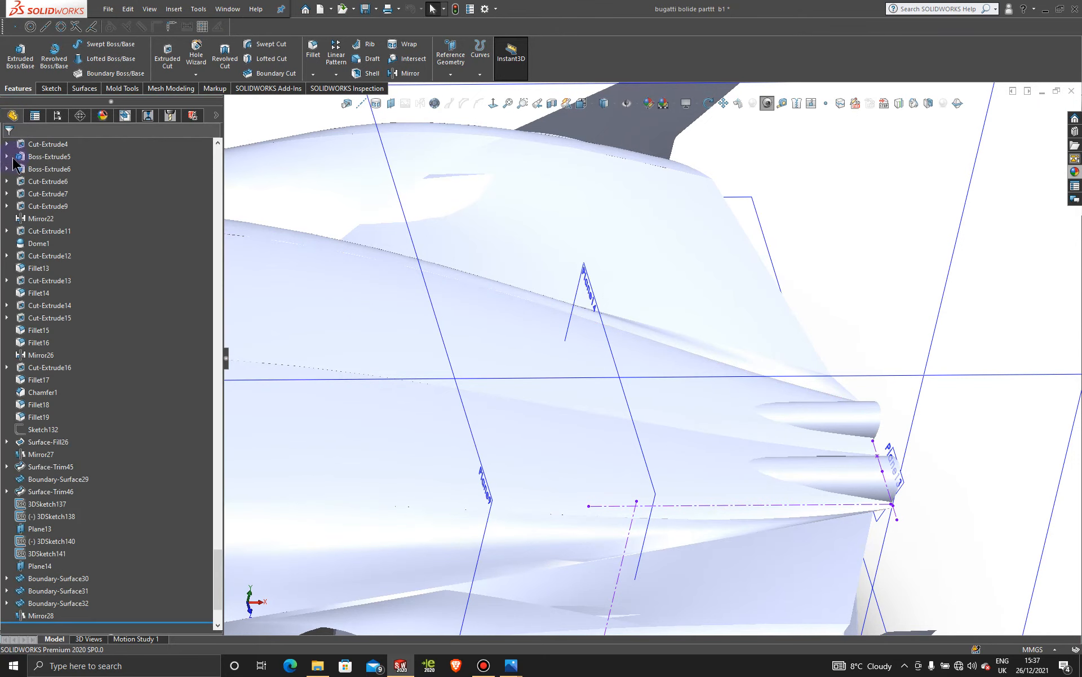
click(37, 616)
scroll(70, 626, down, 3)
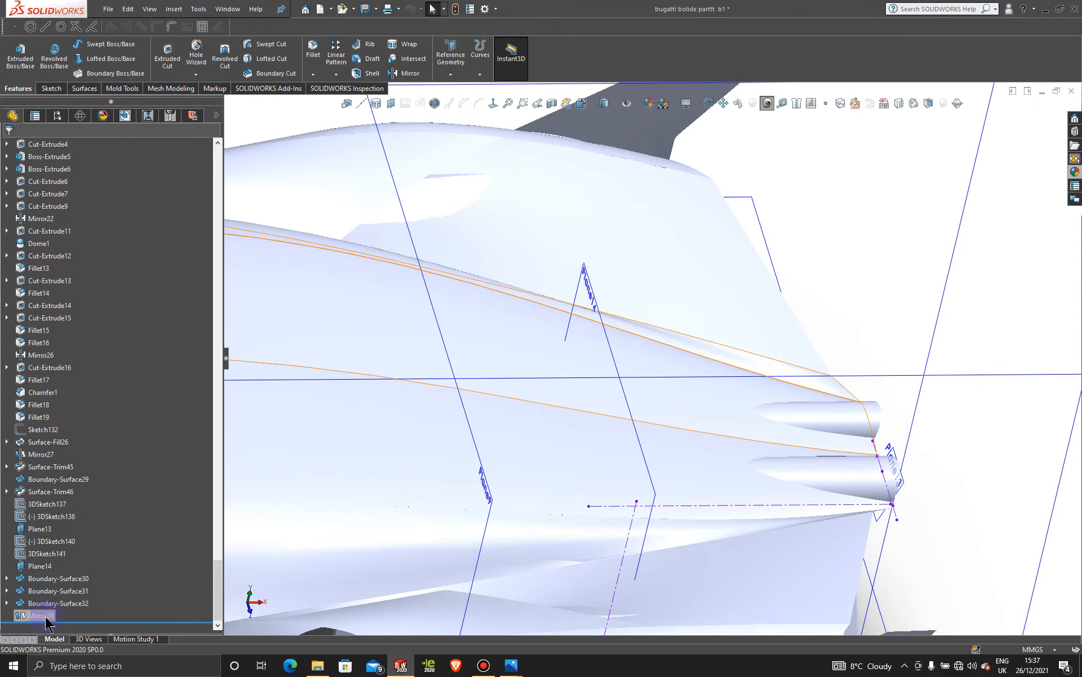
right_click(66, 616)
click(79, 491)
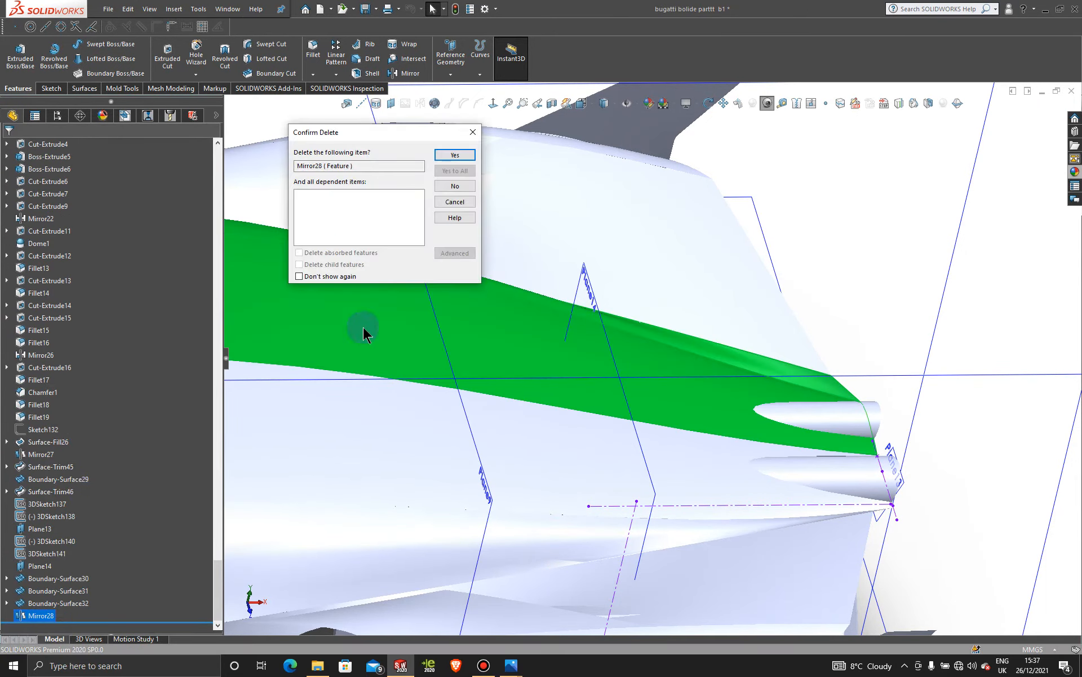
click(451, 154)
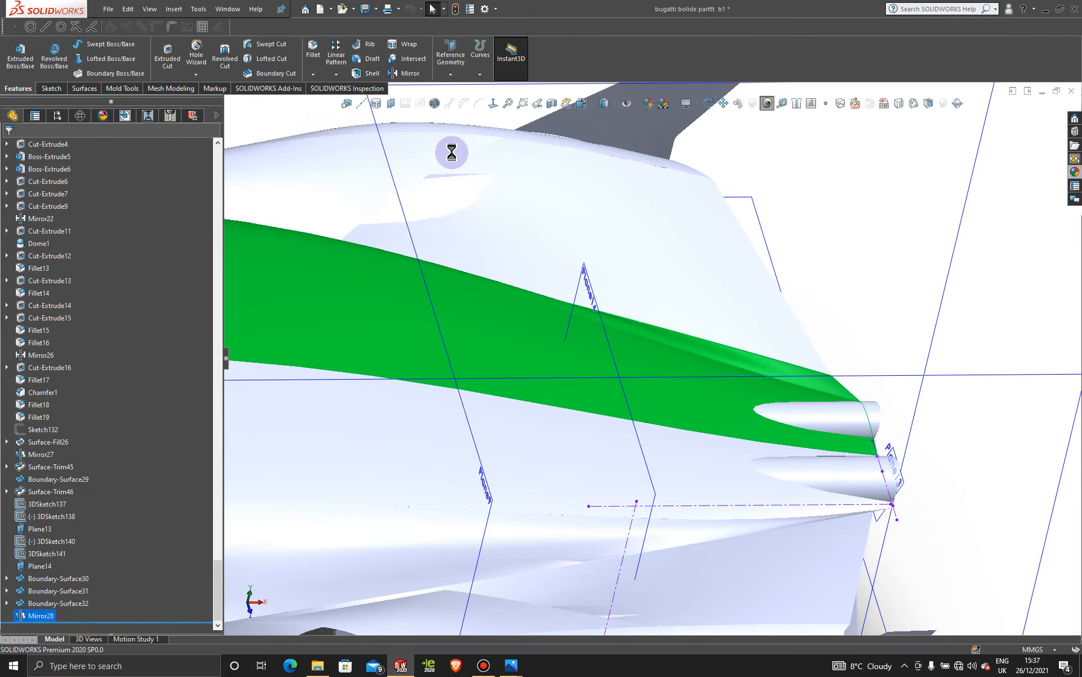
- Open the roof centre spline's 3D sketch for editing in front view and lower its rear tangent handle
scroll(873, 452, up, 4)
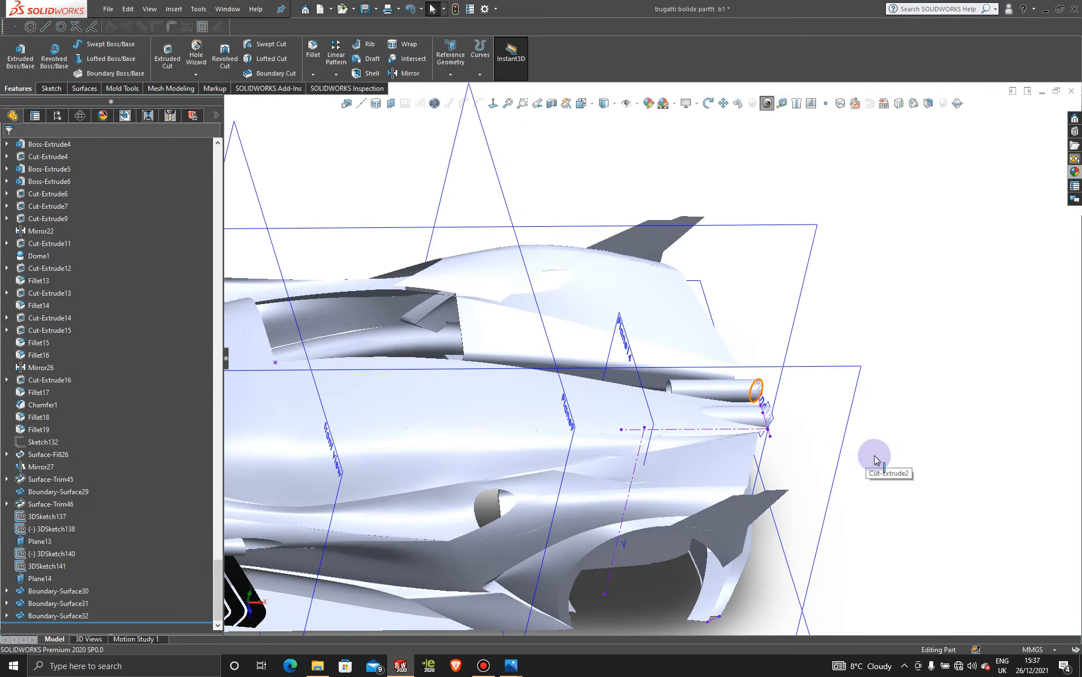
mouse_move(653, 426)
middle_down()
mouse_move(653, 352)
mouse_move(664, 408)
middle_up()
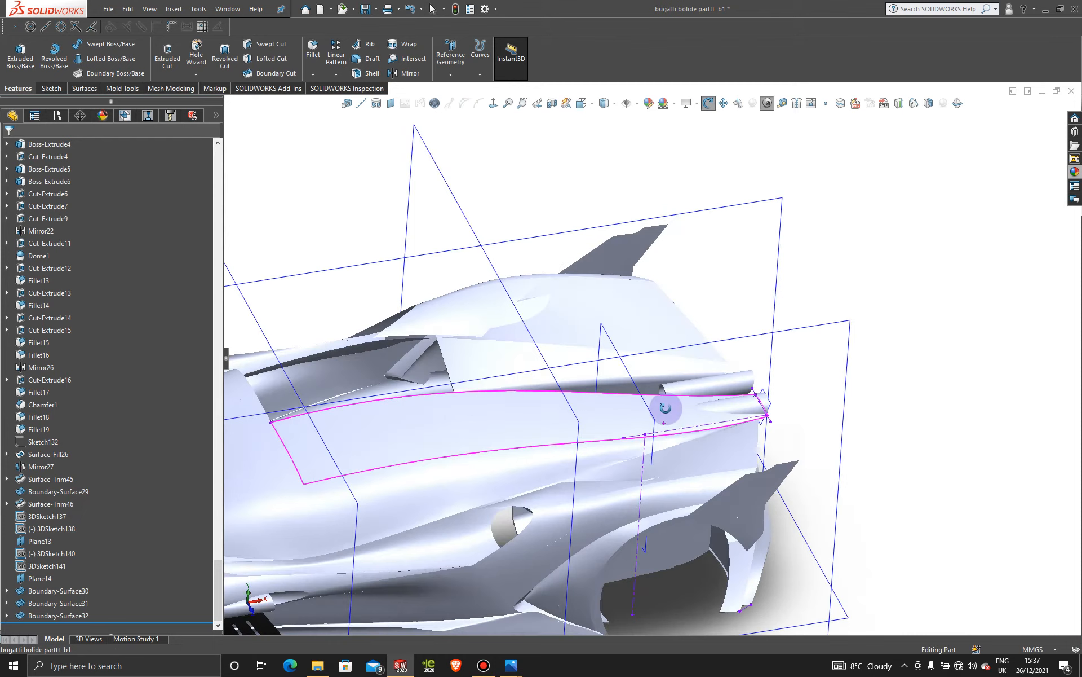
click(636, 417)
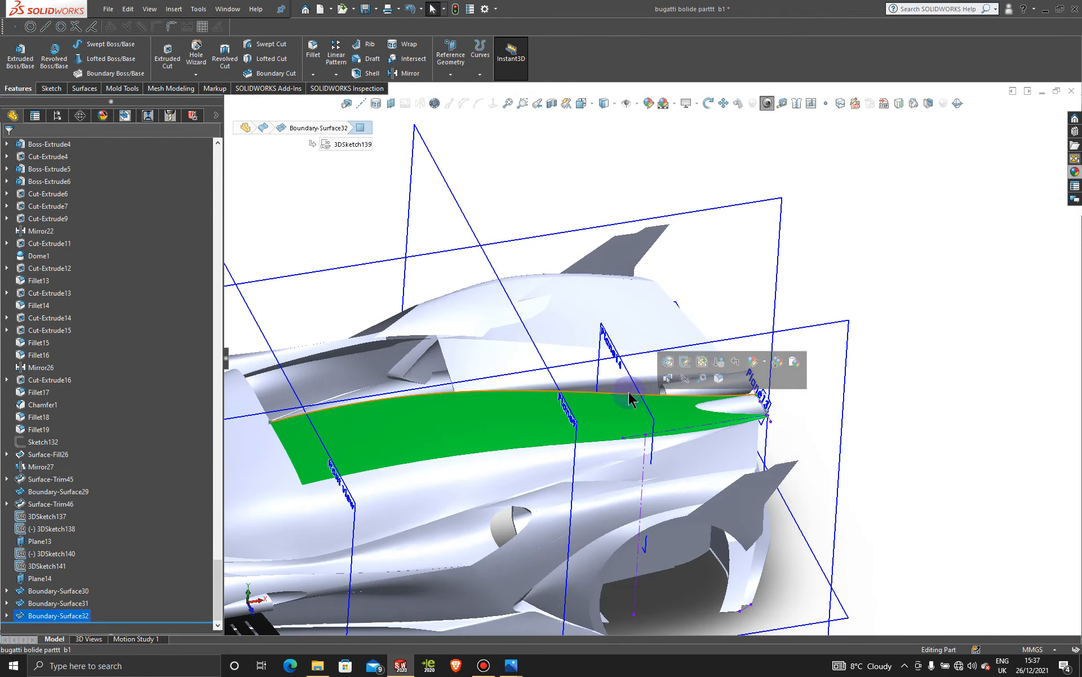
right_click(629, 392)
click(640, 359)
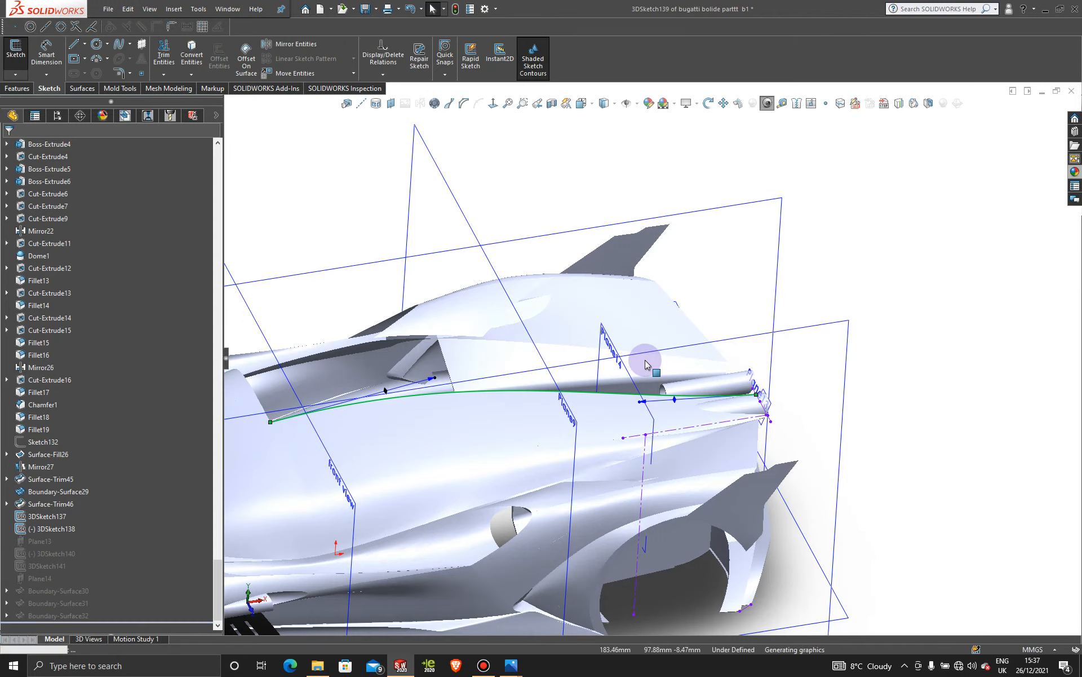
key(space)
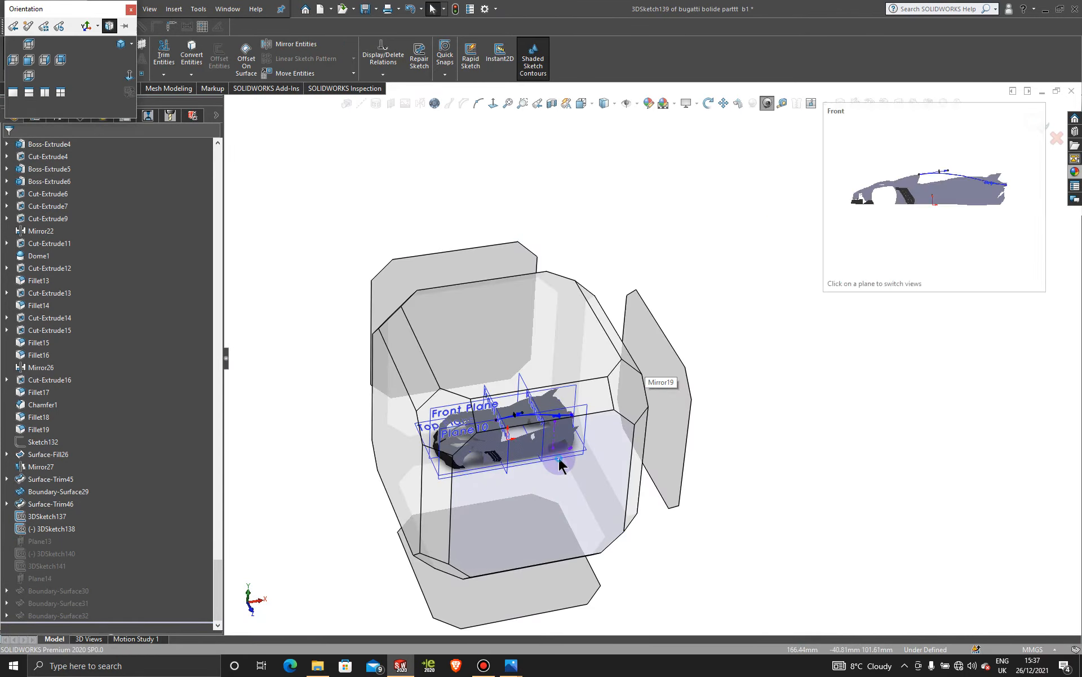
click(560, 458)
scroll(825, 360, down, 5)
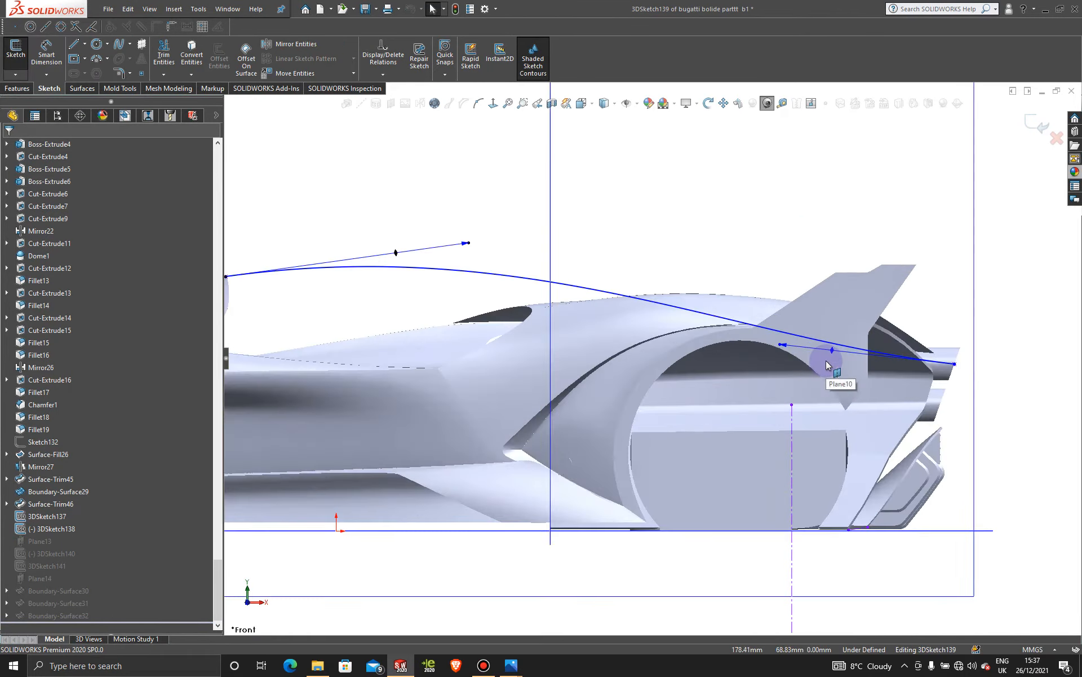
drag(768, 350, 766, 358)
click(941, 353)
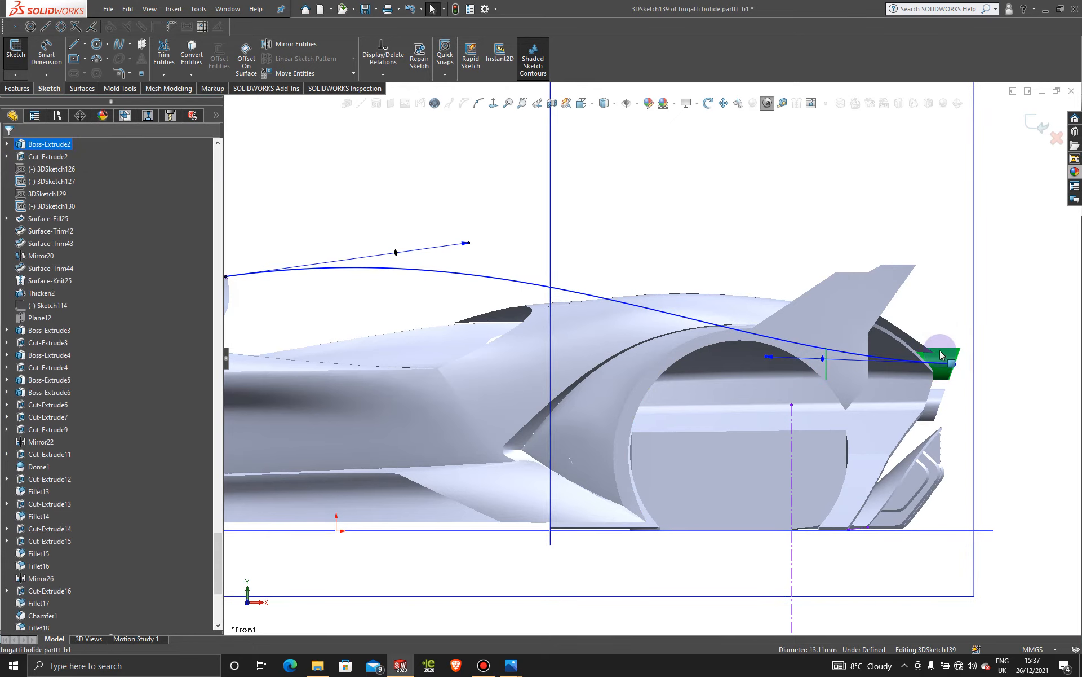
- Fine-tune the roof centre spline's rear tangent handle to about -3.0° with a slightly shorter length and exit the 3D sketch
scroll(844, 377, down, 10)
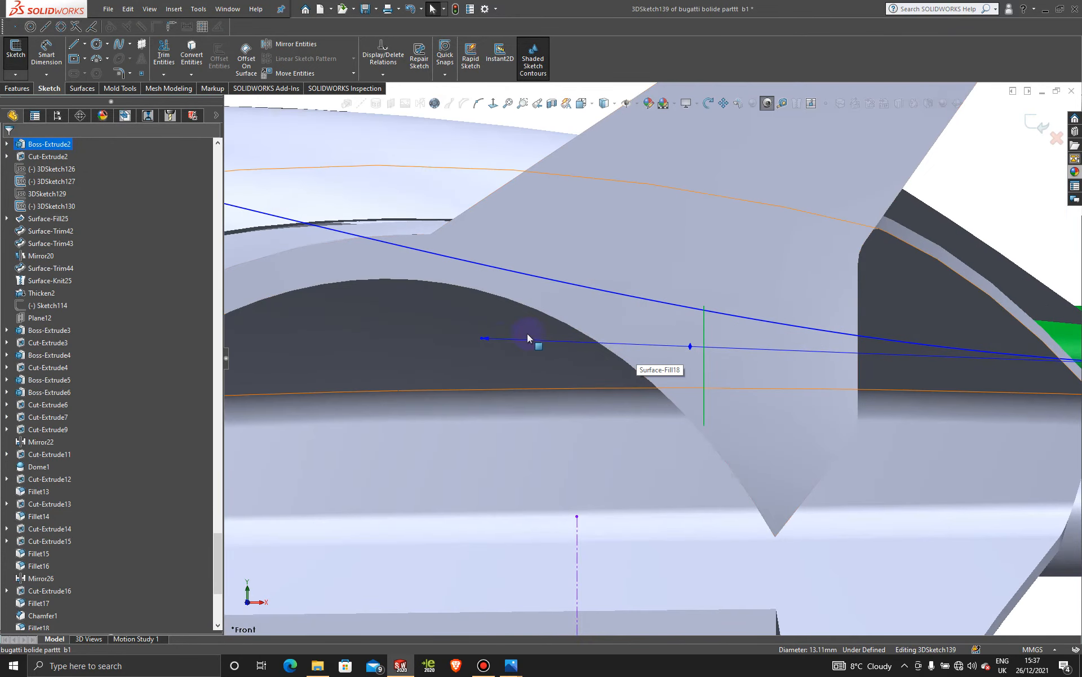
drag(482, 339, 490, 330)
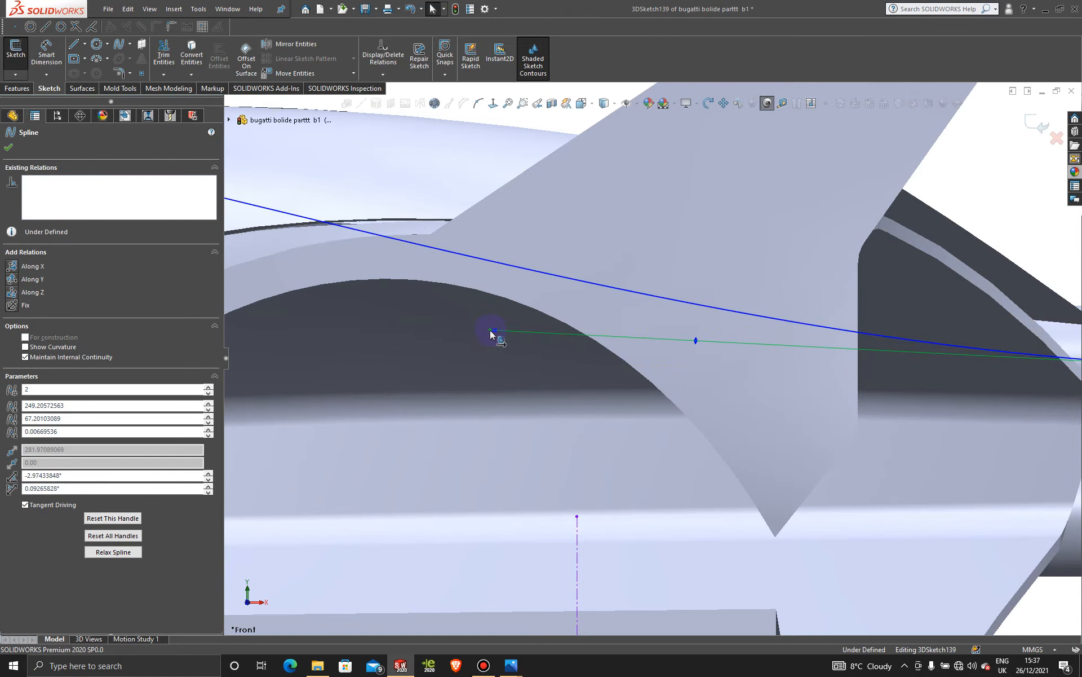
click(1066, 328)
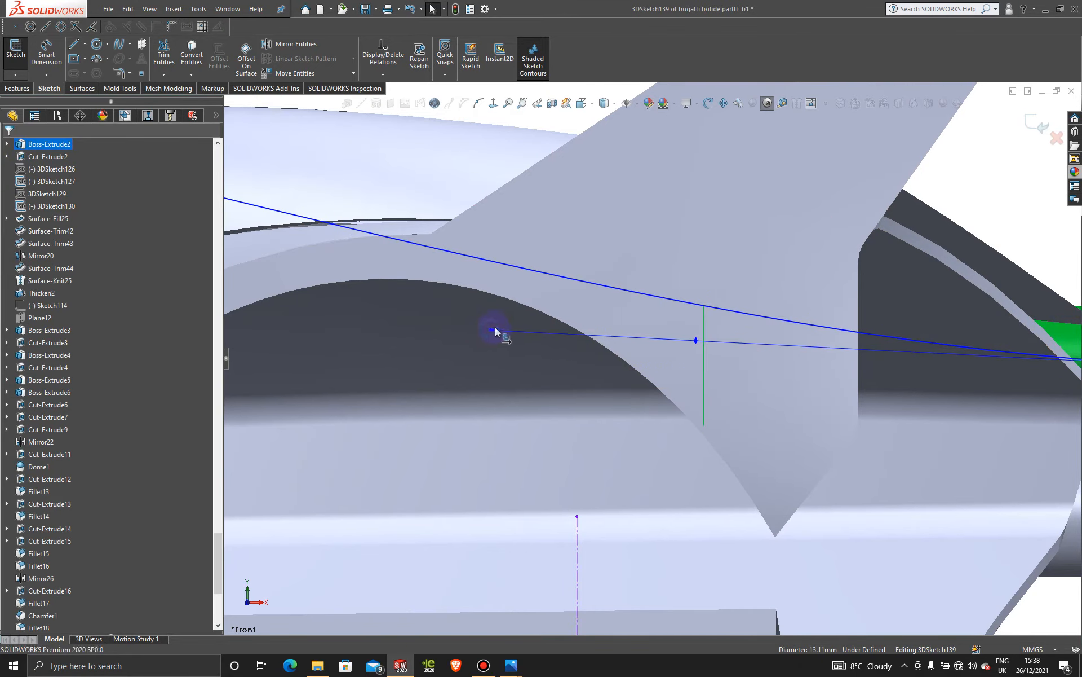
drag(490, 330, 523, 332)
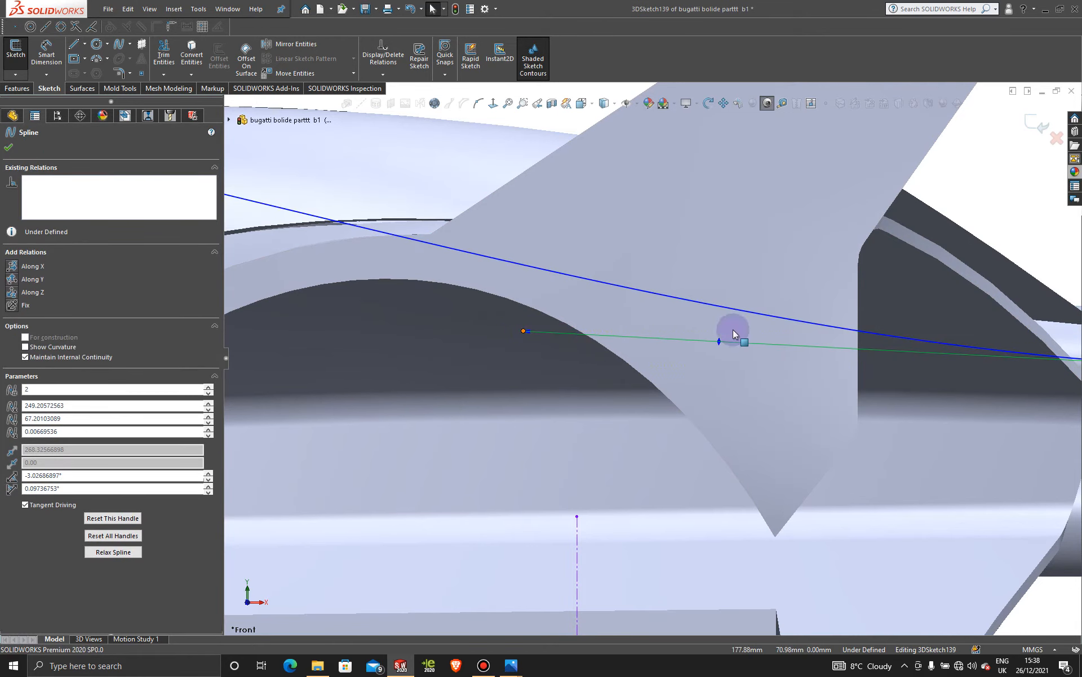
click(1066, 331)
scroll(1021, 252, up, 6)
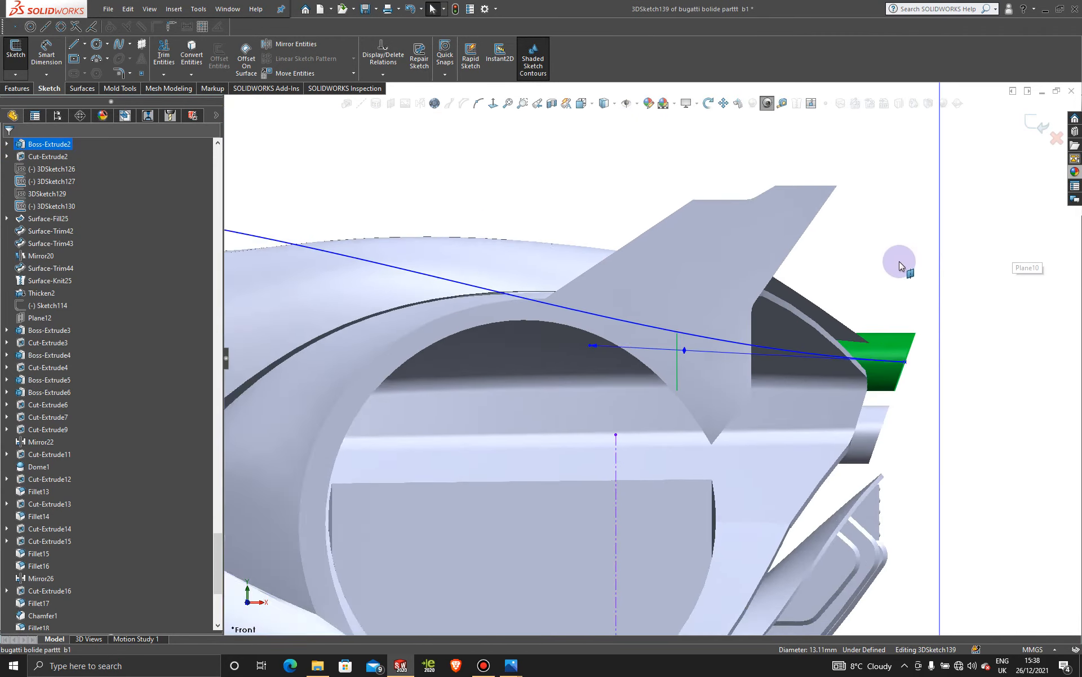
click(1035, 124)
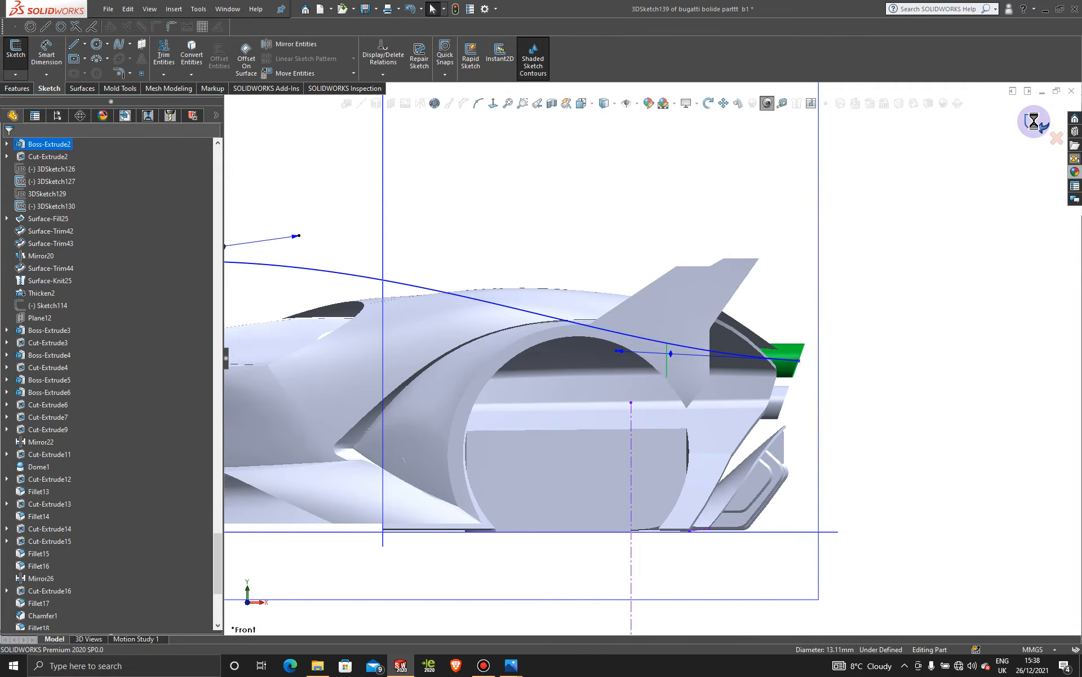
- Mirror the roof boundary surface body about the Front Plane
mouse_move(870, 282)
middle_down()
mouse_move(827, 327)
mouse_move(817, 455)
mouse_move(814, 332)
middle_up()
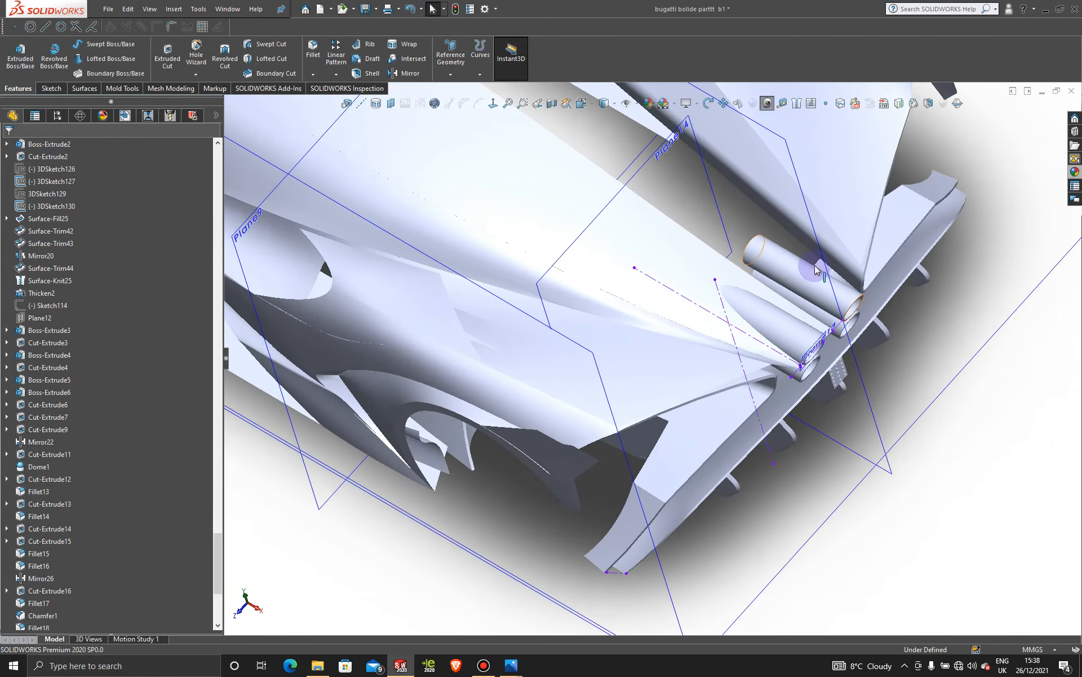
middle_drag(816, 270, 651, 313)
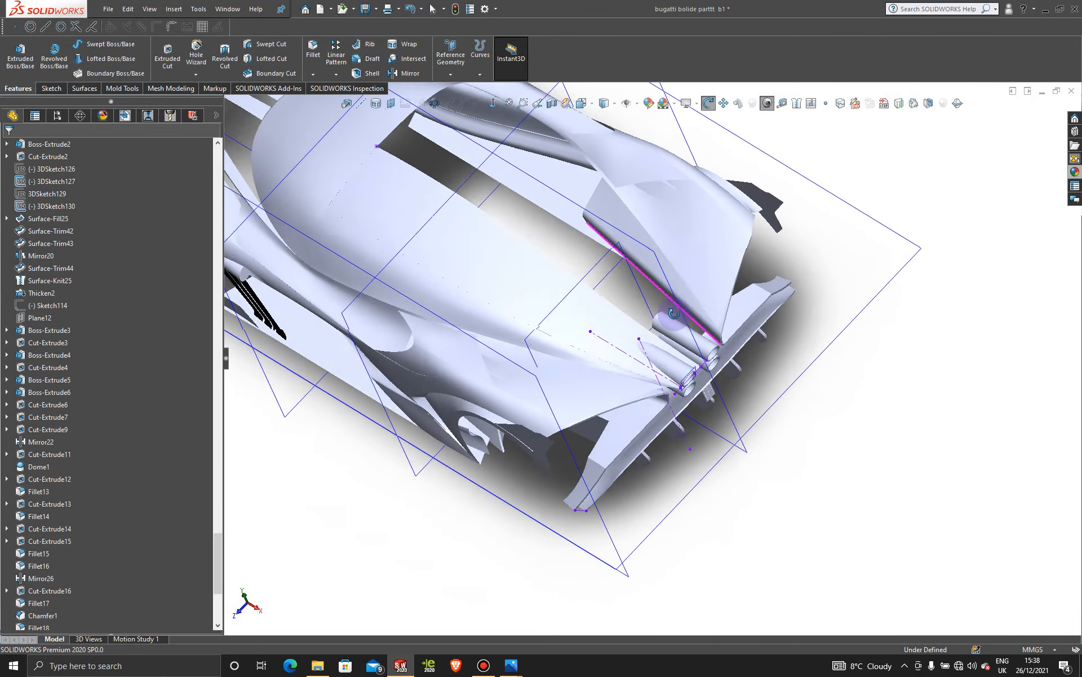
click(410, 73)
middle_drag(694, 347, 666, 226)
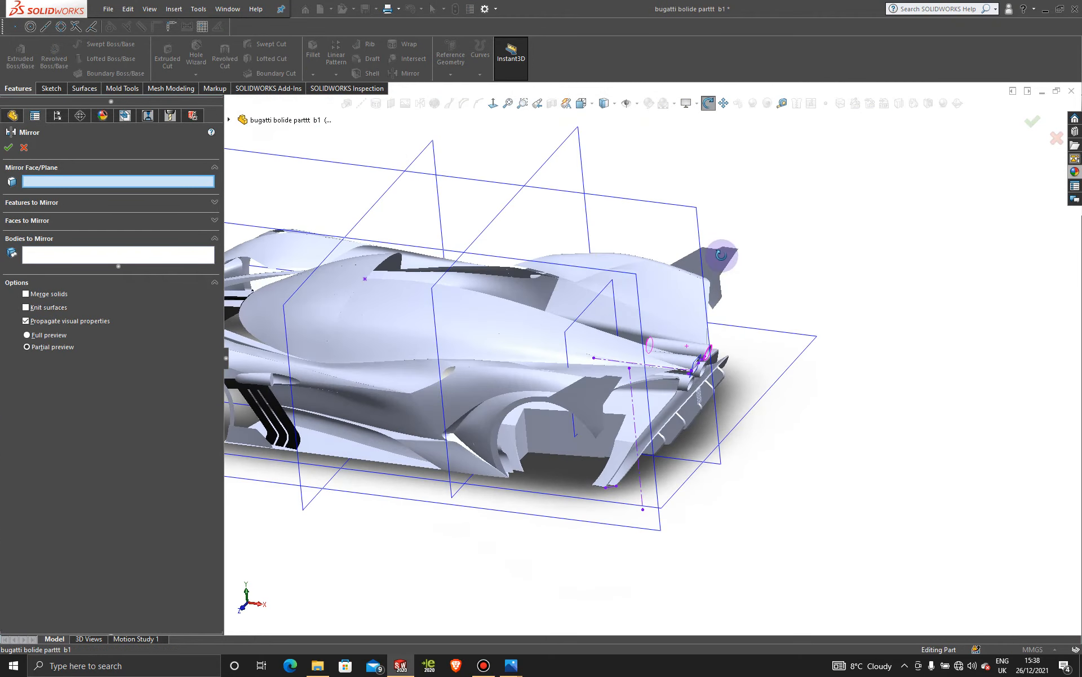
click(638, 212)
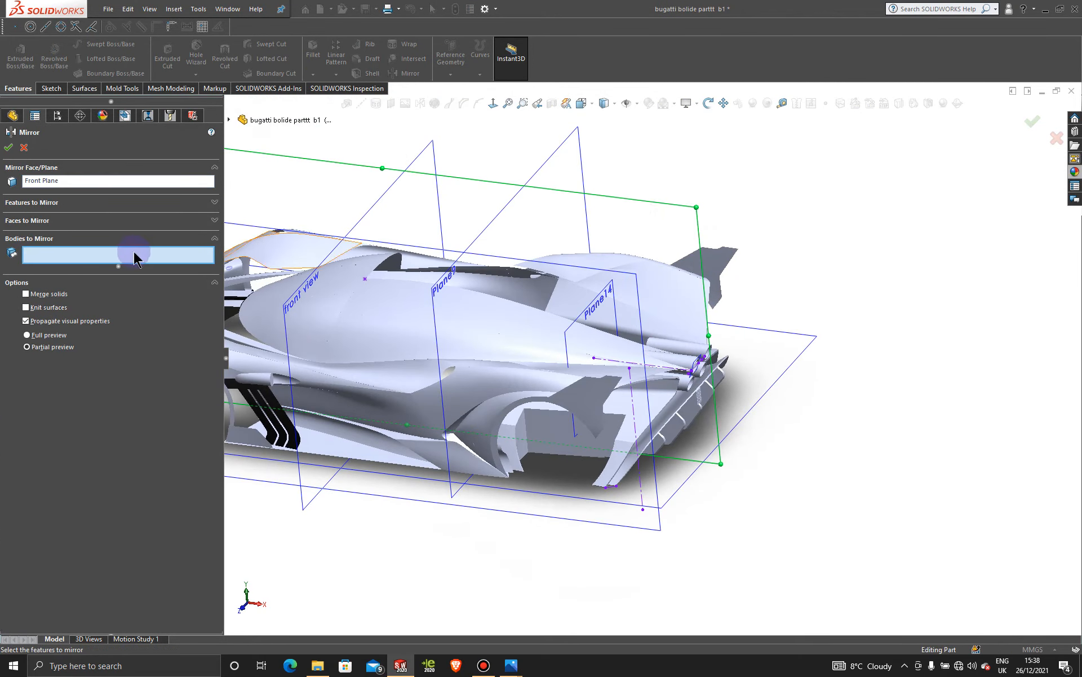
click(473, 304)
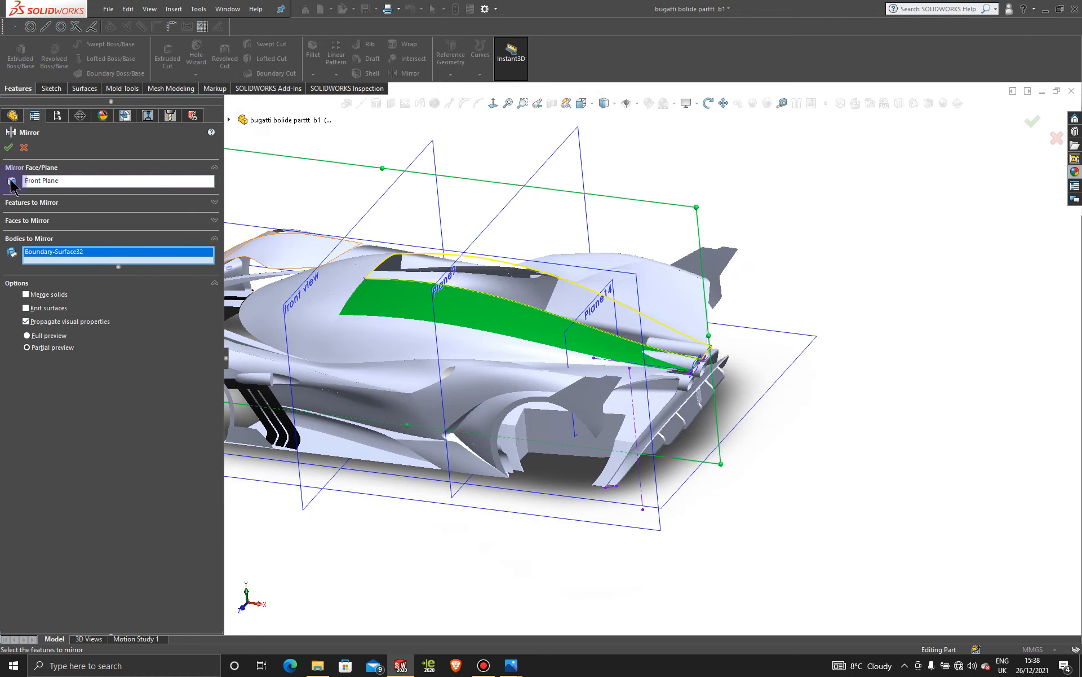
click(9, 148)
- Check the mirrored roof surface around the exhaust pipes and delete its mirror feature
middle_drag(786, 268, 747, 299)
scroll(500, 494, down, 5)
middle_drag(500, 494, 482, 416)
scroll(502, 516, down, 5)
middle_drag(503, 518, 490, 479)
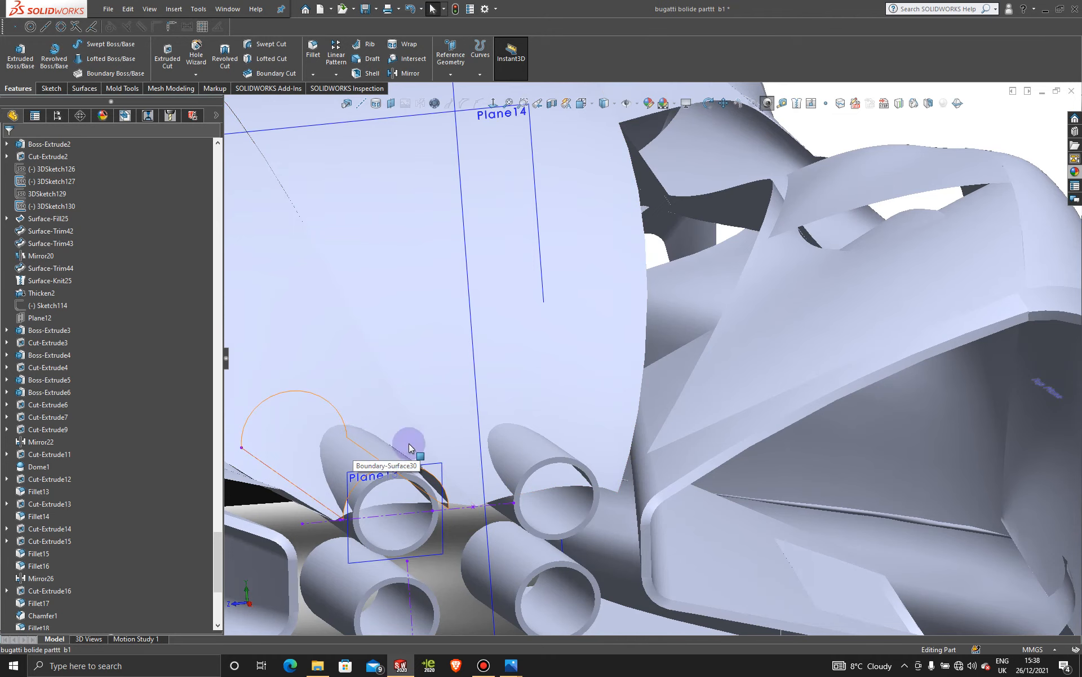
scroll(603, 367, up, 5)
scroll(144, 548, down, 6)
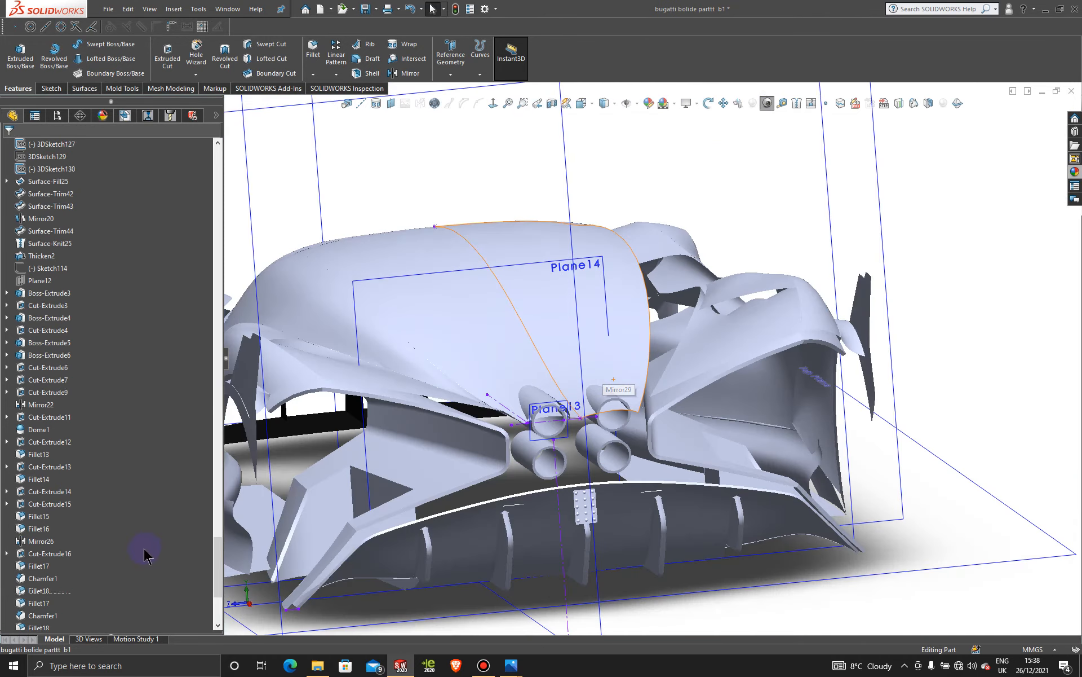
right_click(41, 616)
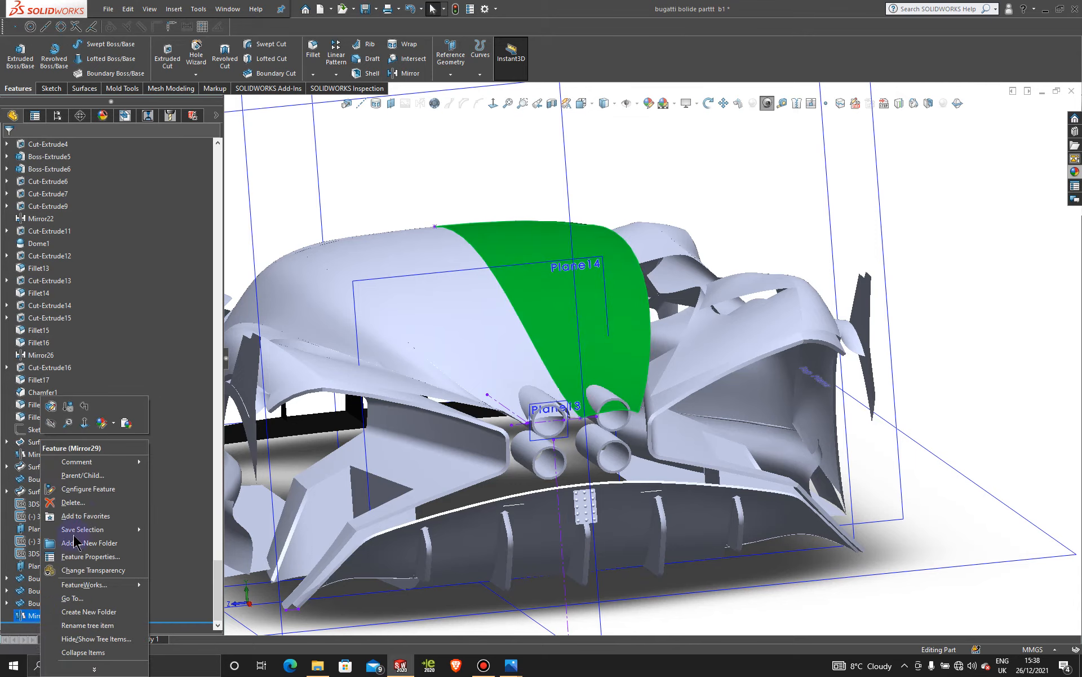
click(86, 511)
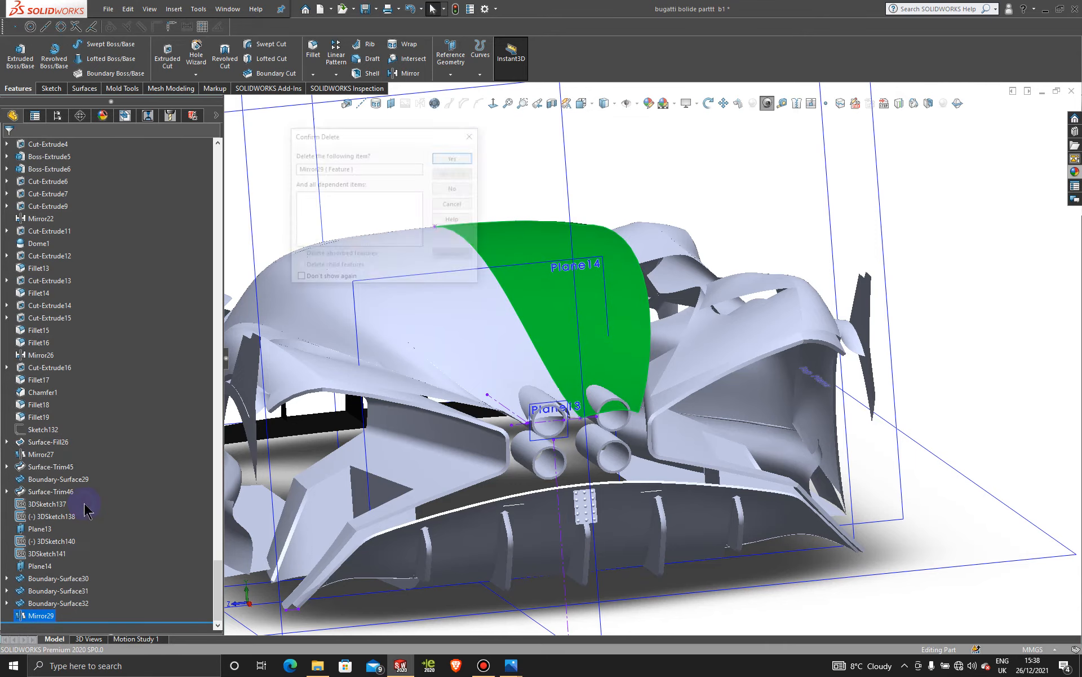
click(454, 155)
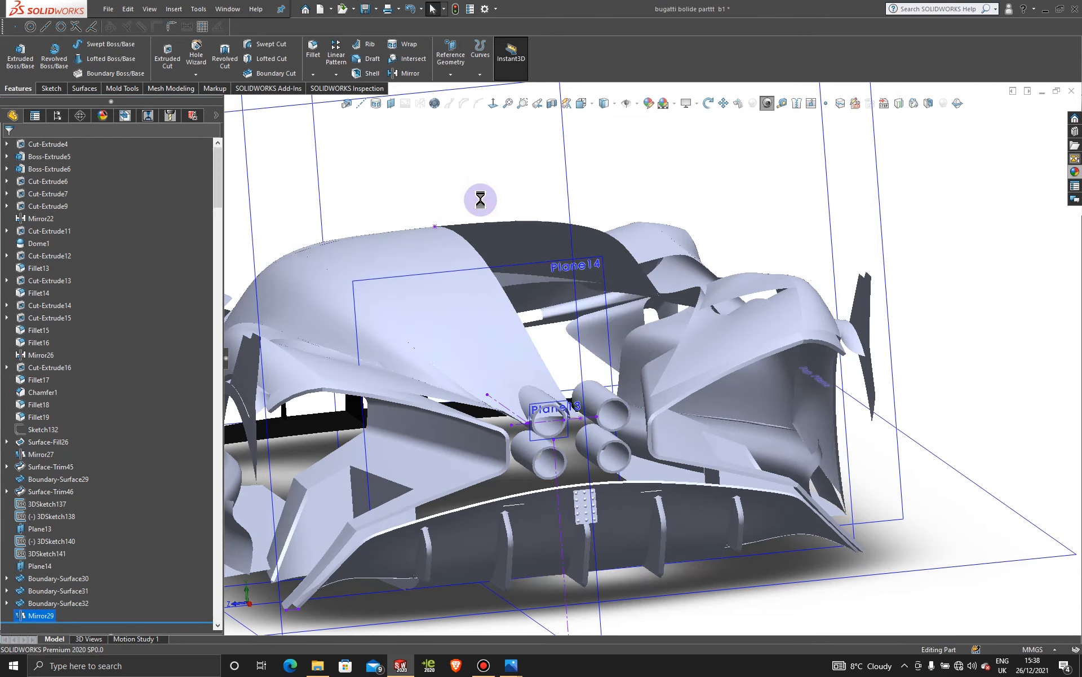
- Extend the roof surface's rear edge at the exhaust pipes by 9.50 mm with a linear extension
middle_drag(581, 445, 600, 461)
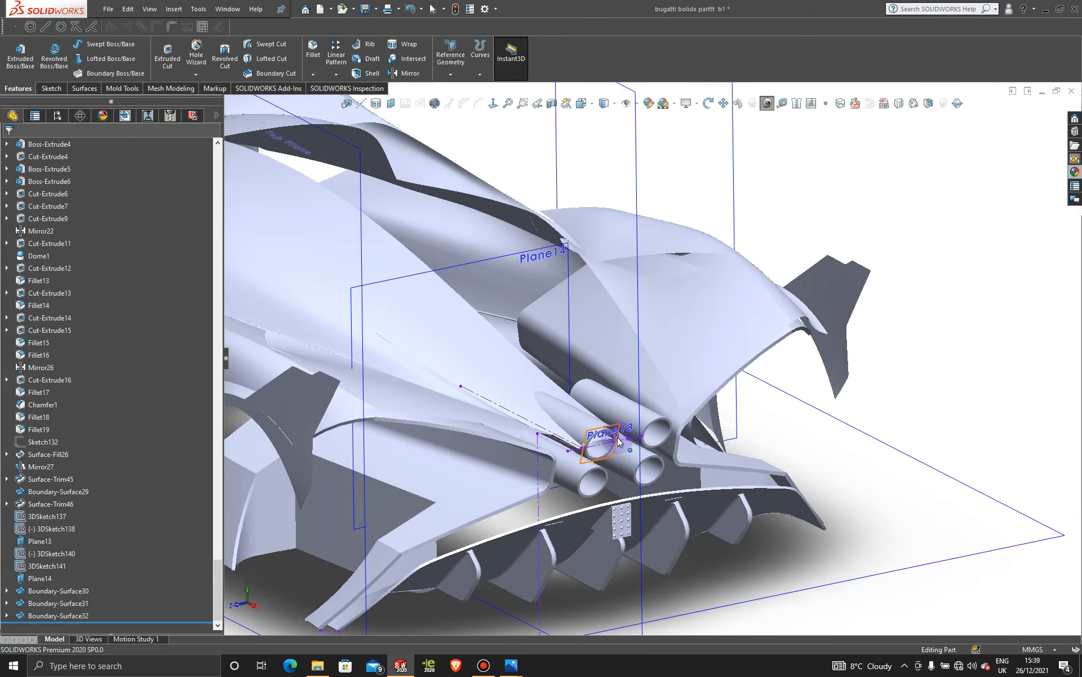
scroll(600, 461, down, 6)
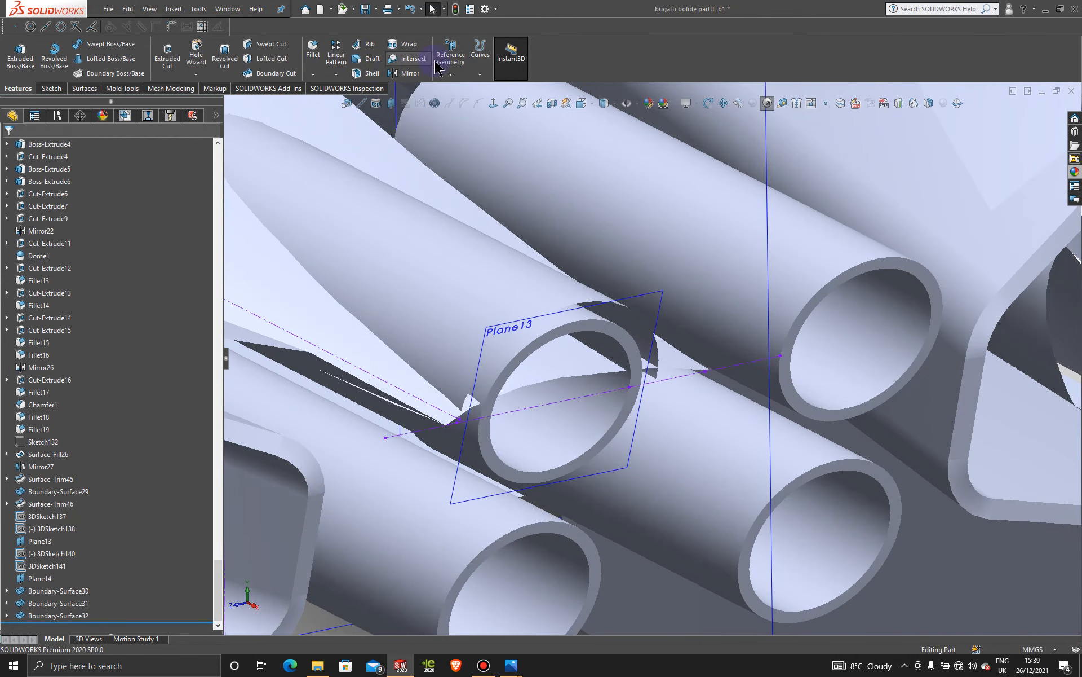
click(83, 90)
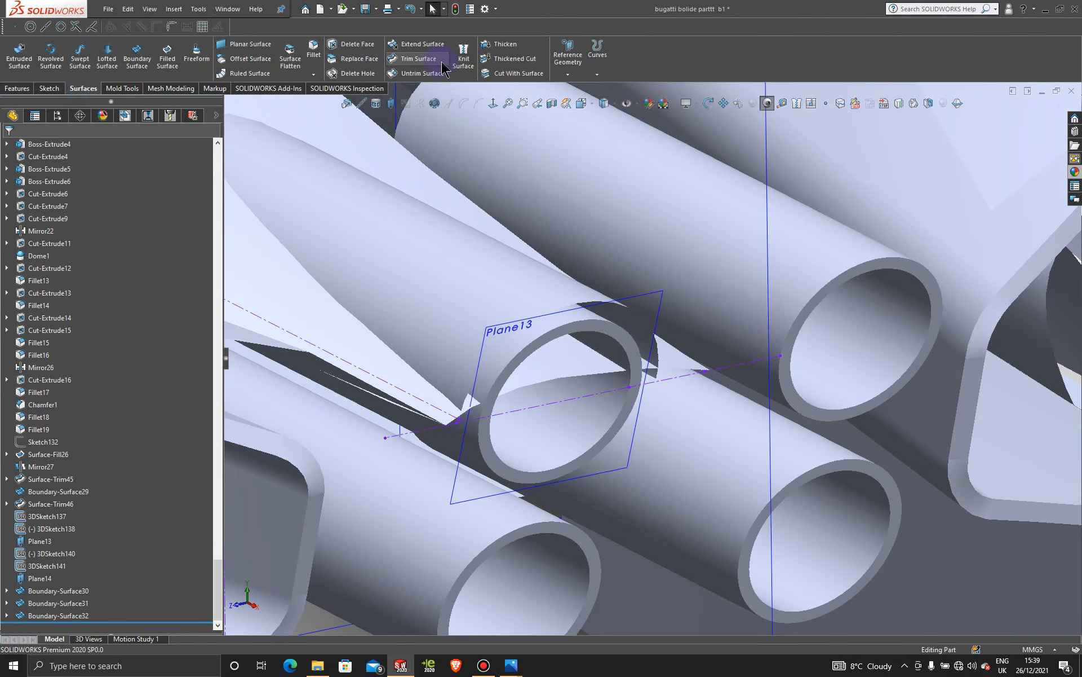
click(431, 45)
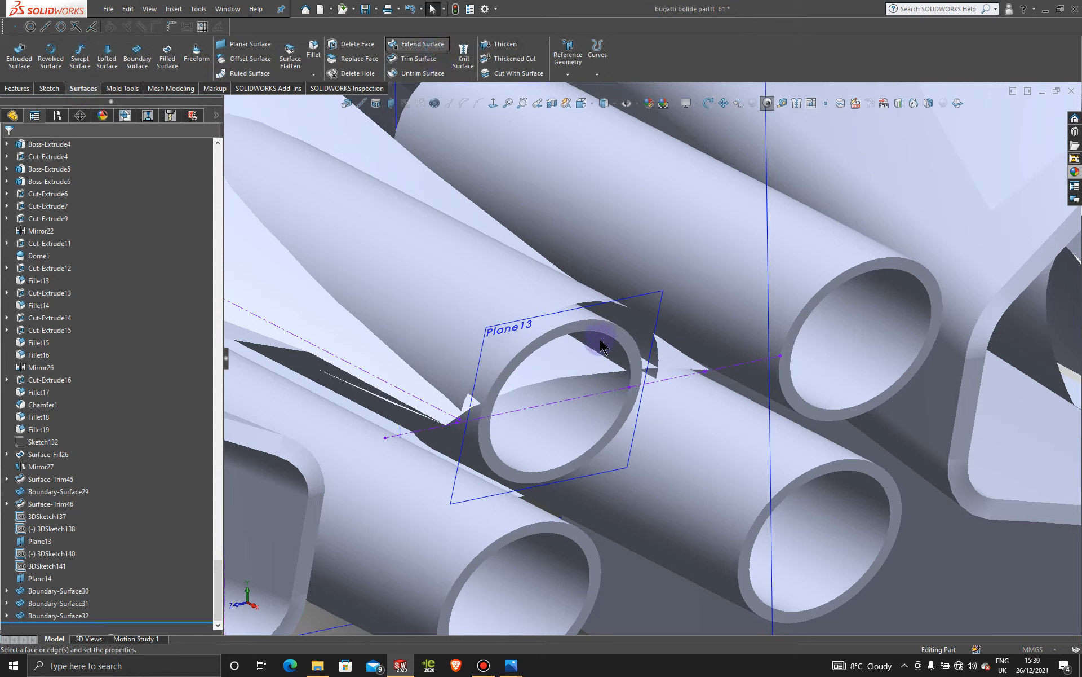
click(581, 374)
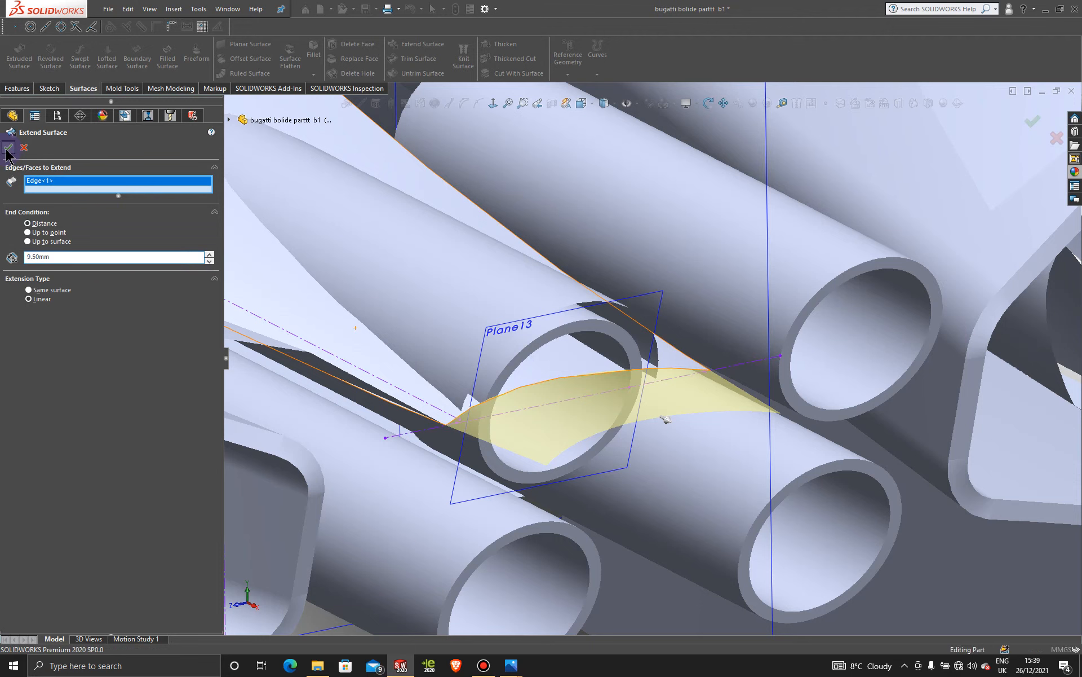
click(8, 148)
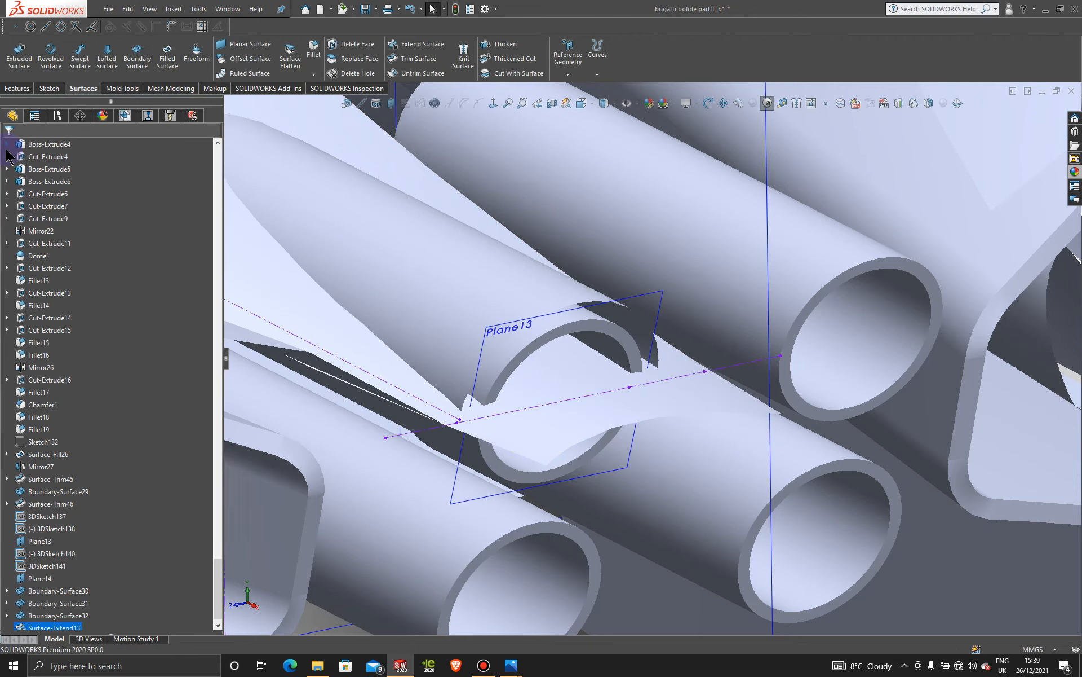
click(426, 61)
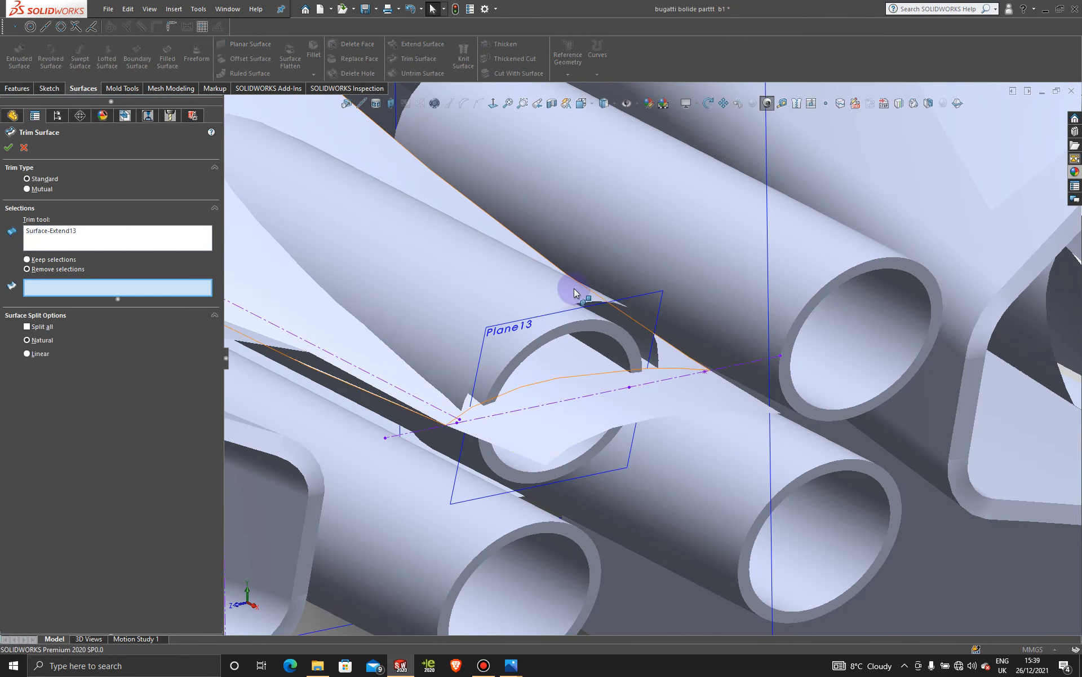
click(434, 276)
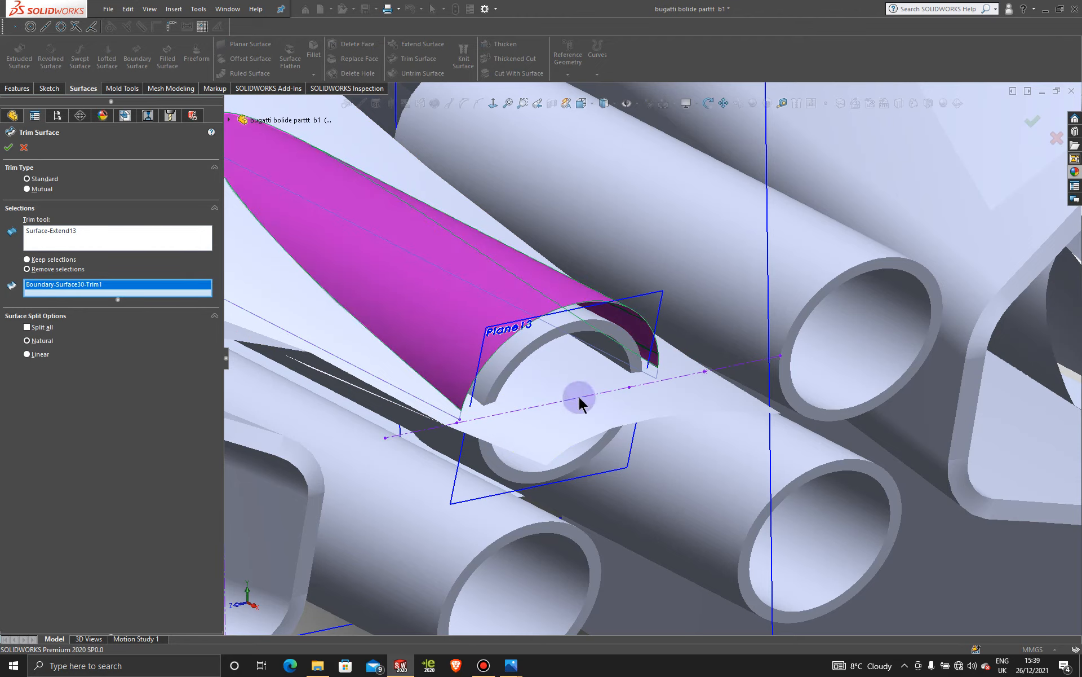
right_click(63, 247)
click(113, 248)
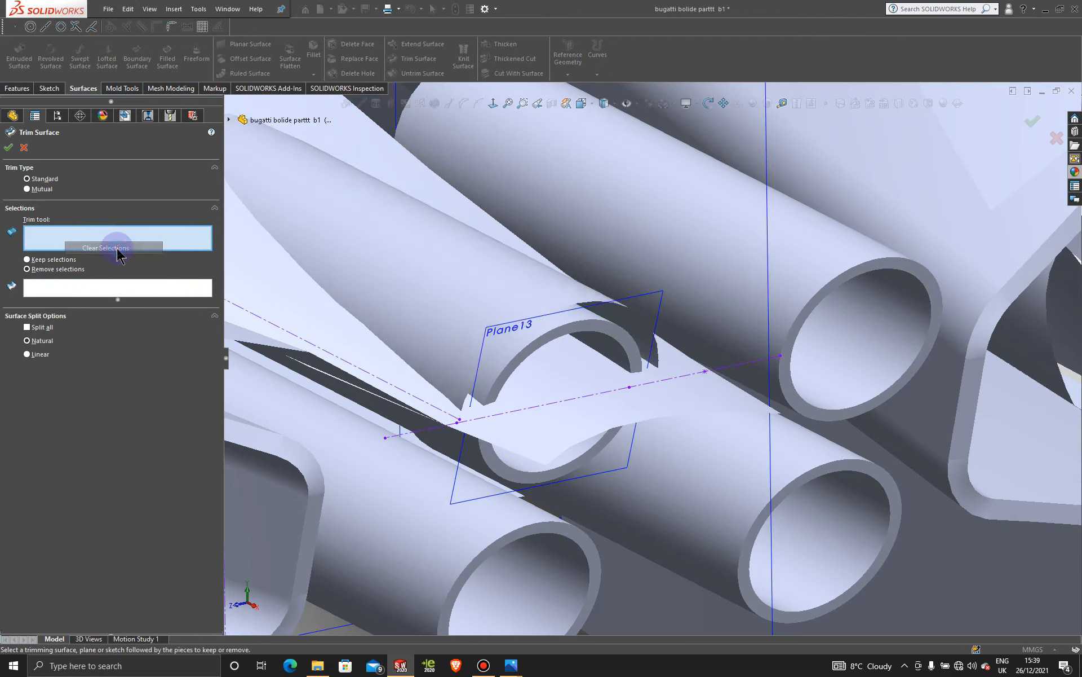
click(275, 292)
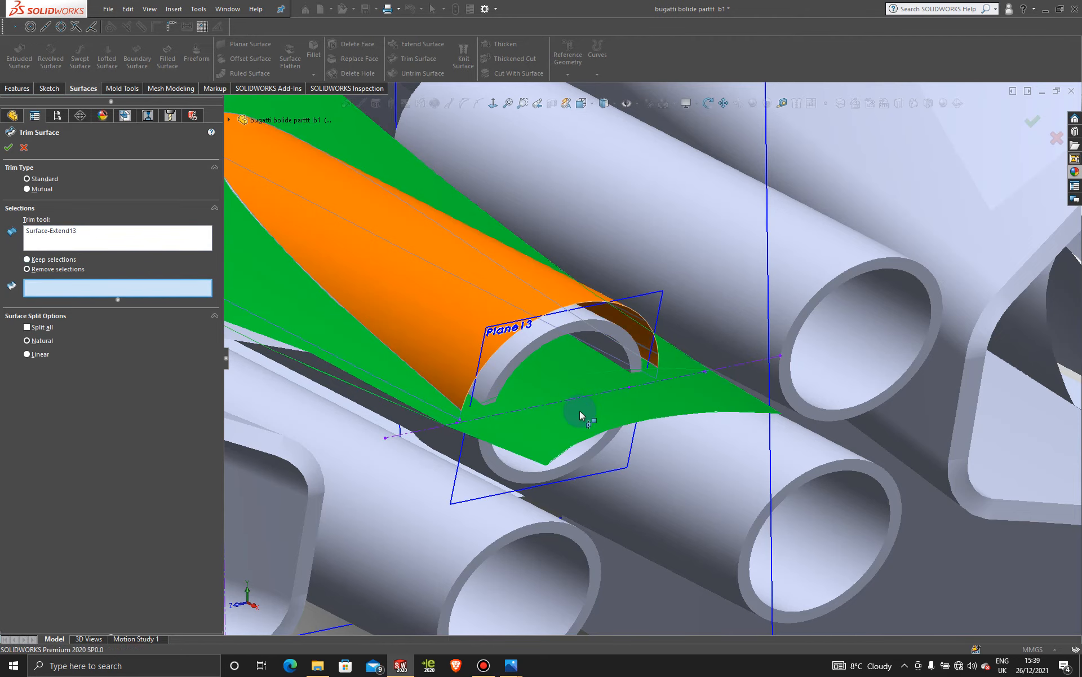
click(23, 148)
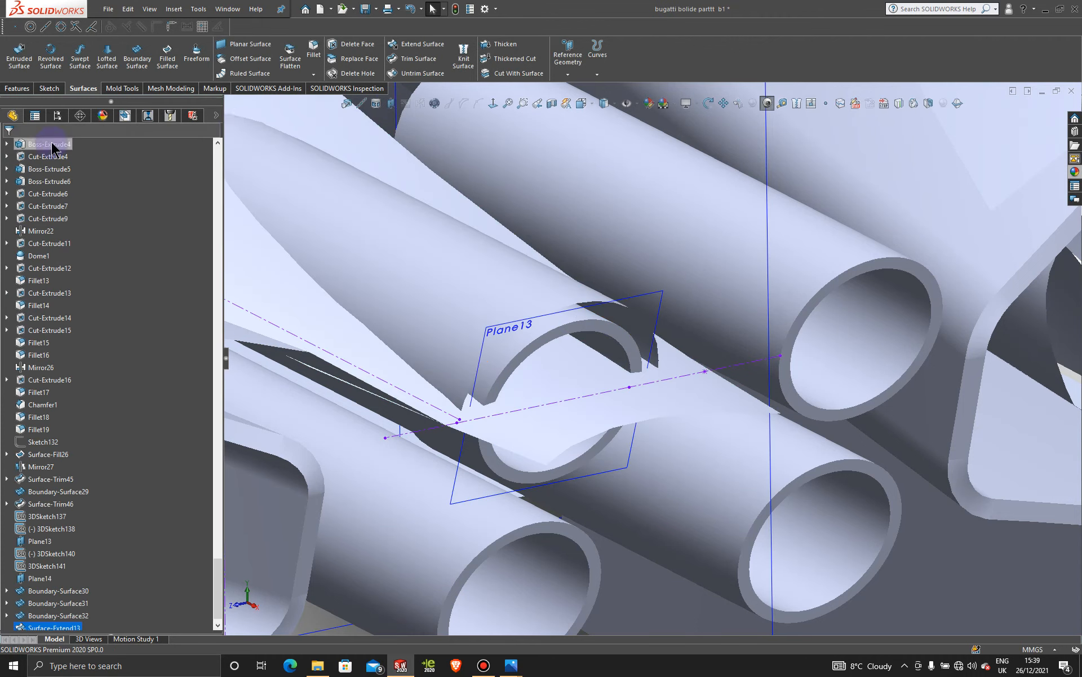
- Delete the 9.50 mm extension feature from the roof surface's rear edge
click(419, 59)
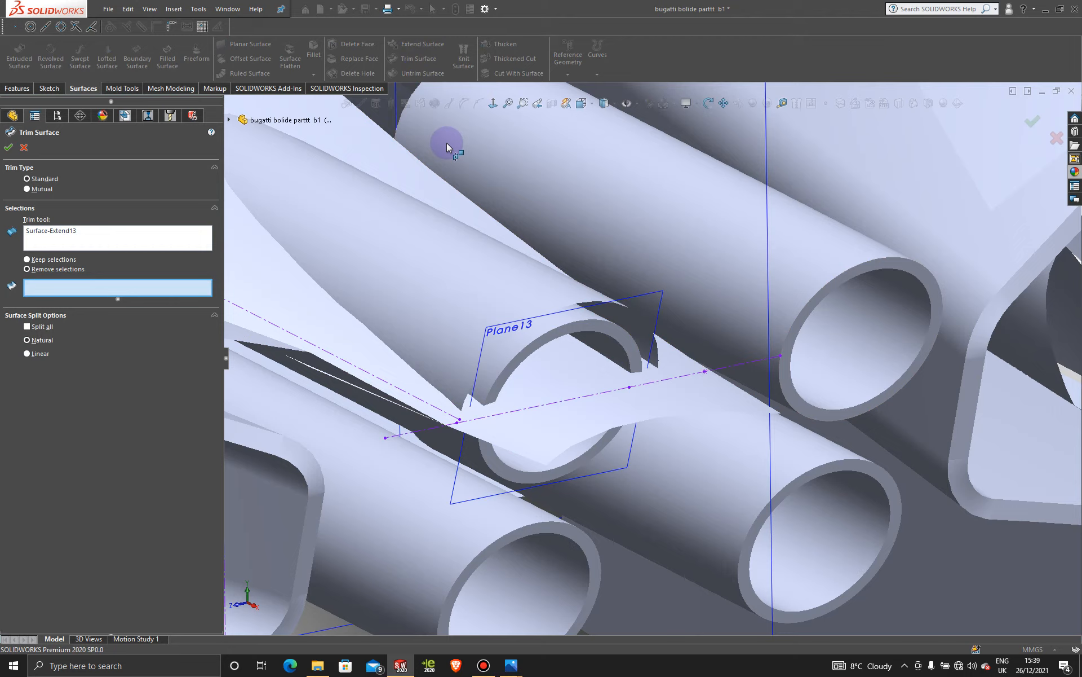
click(24, 147)
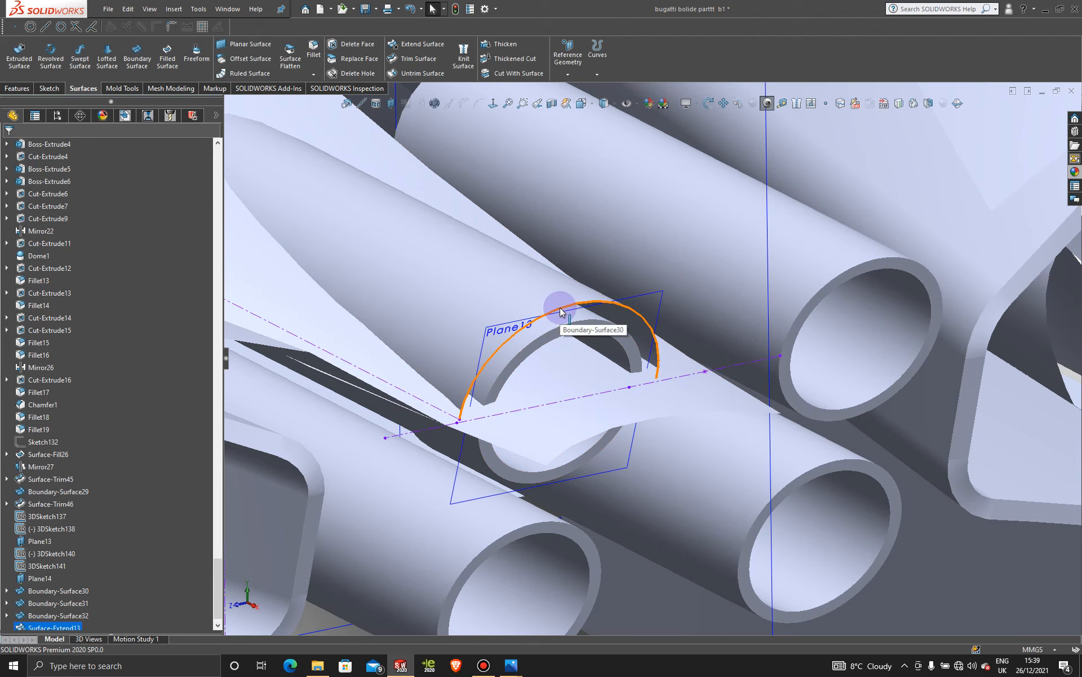
scroll(64, 595, down, 1)
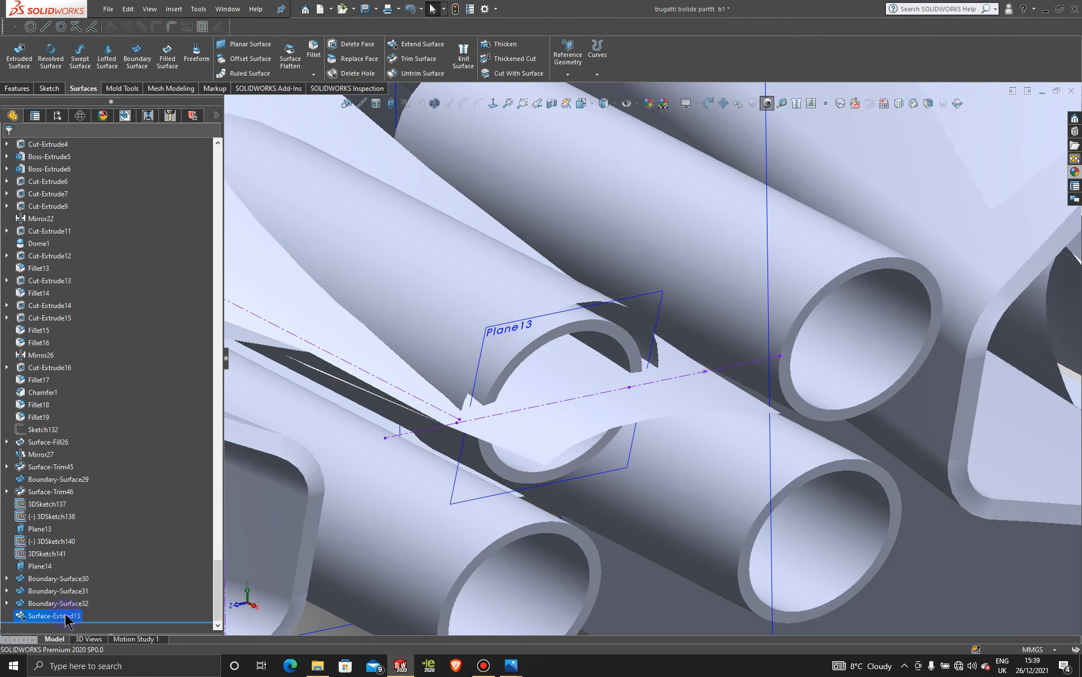
right_click(67, 620)
click(100, 515)
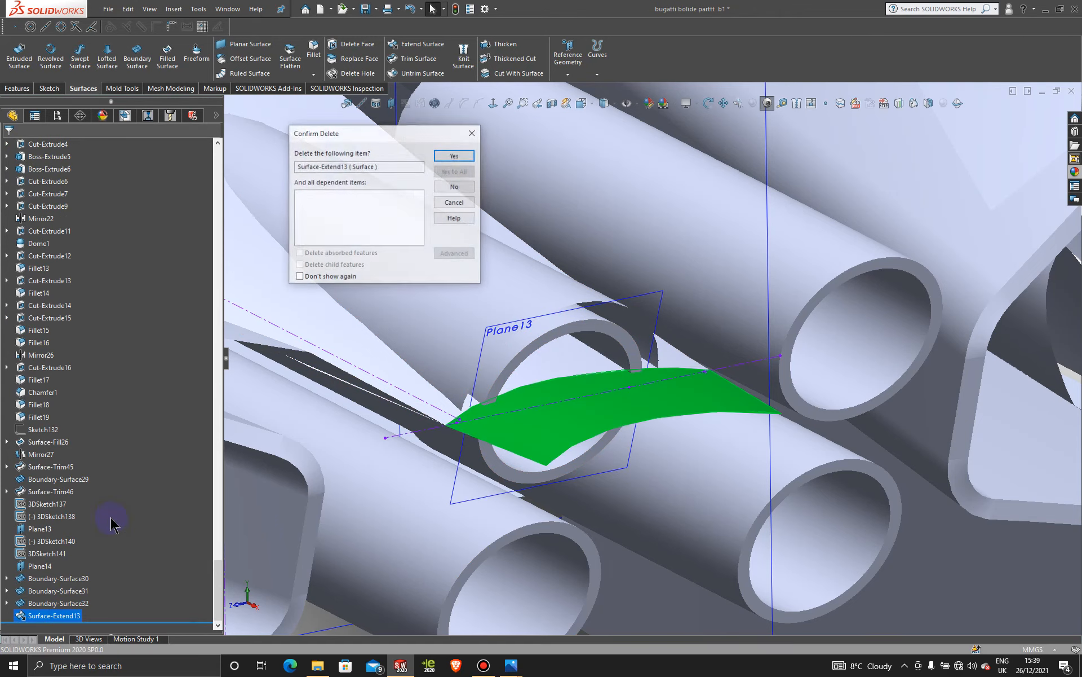
click(468, 157)
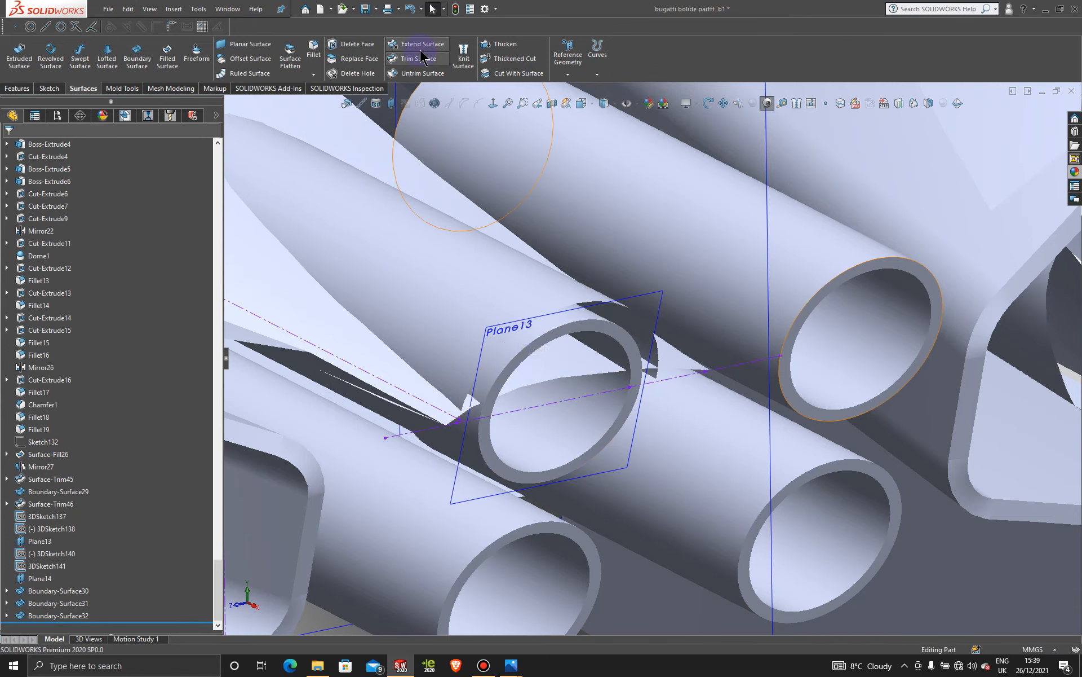
- Extend the arched surface edge around the upper exhaust pipe by 9.50 mm with a linear extension
click(515, 337)
click(83, 191)
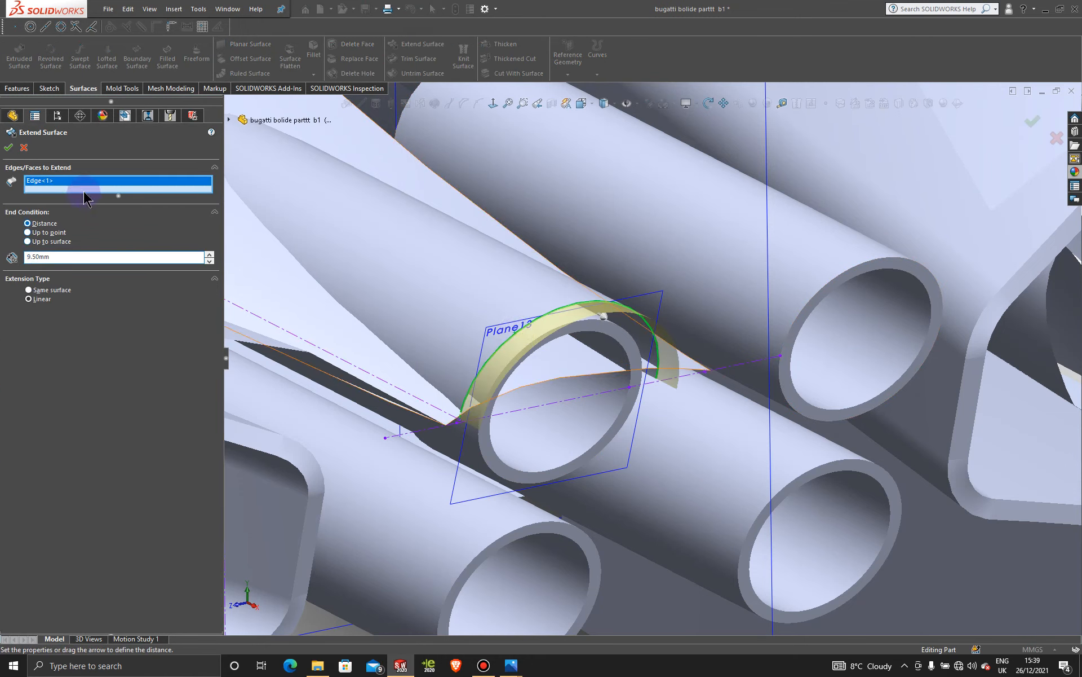
click(9, 148)
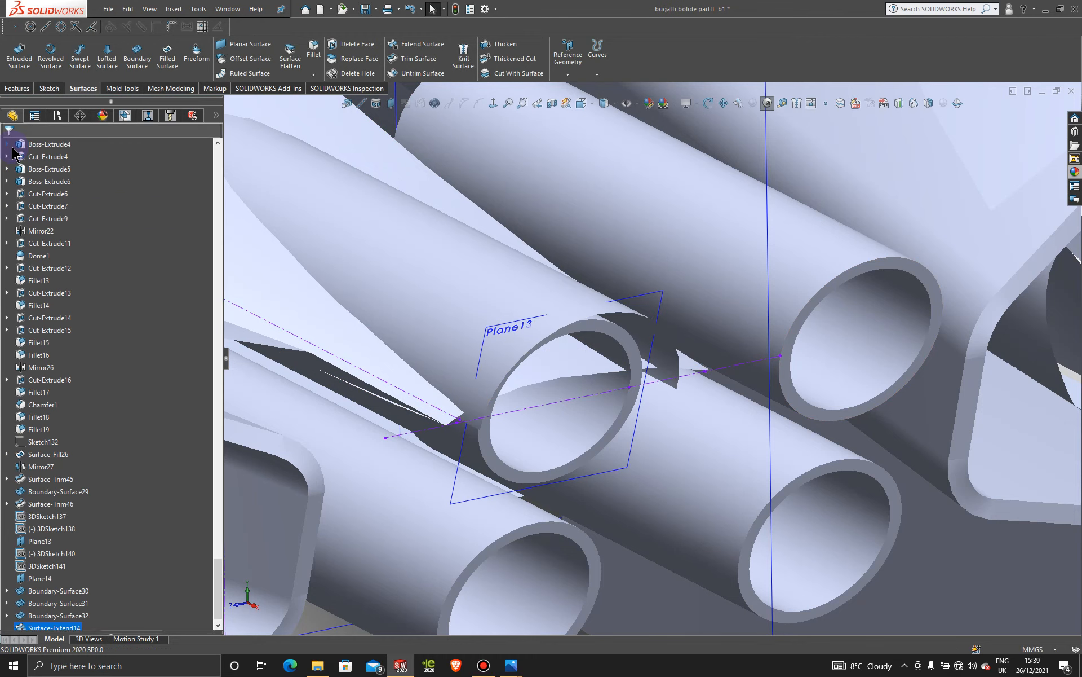
- Trim the roof surface with the extended arch as the trim tool, removing the portion inside the exhaust pipe
click(418, 60)
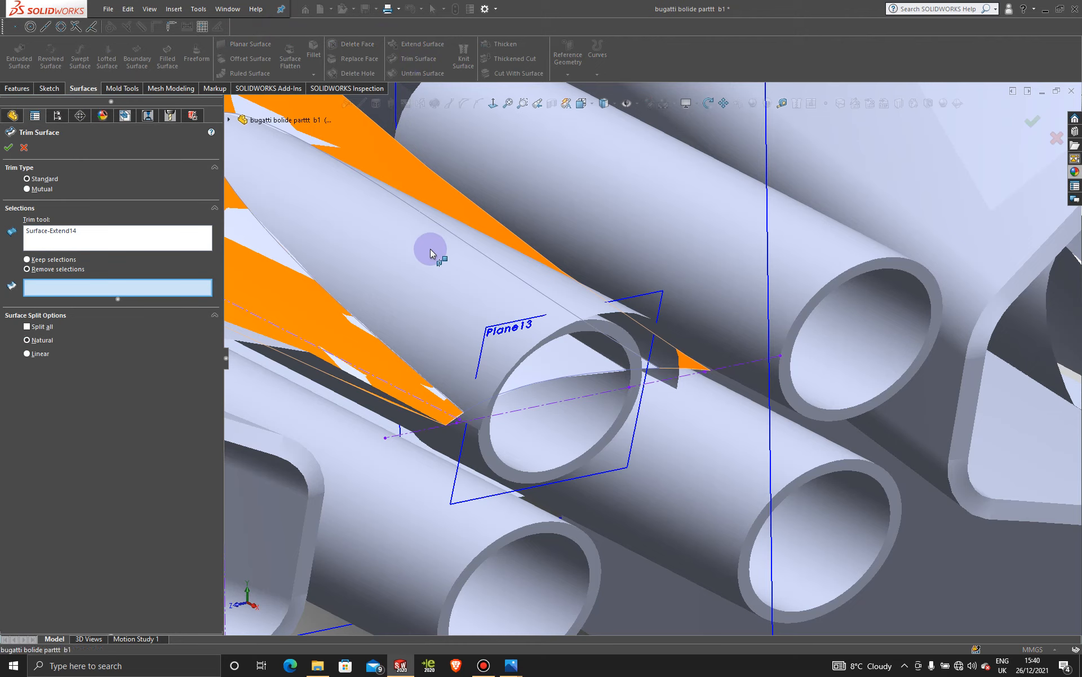
click(565, 356)
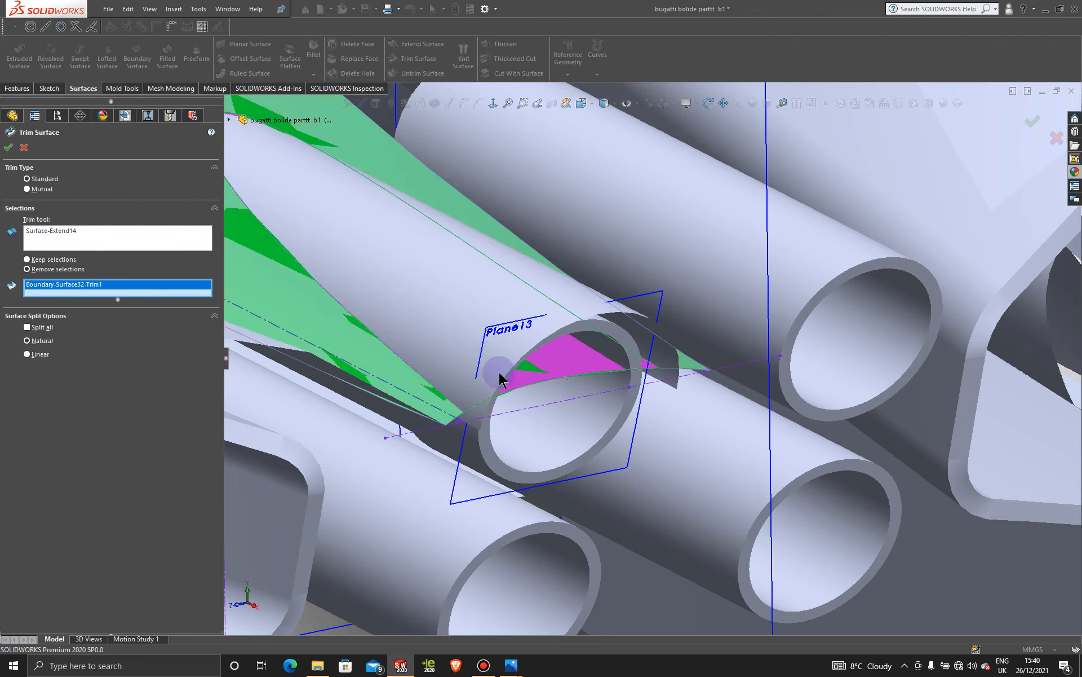
middle_drag(532, 434, 484, 423)
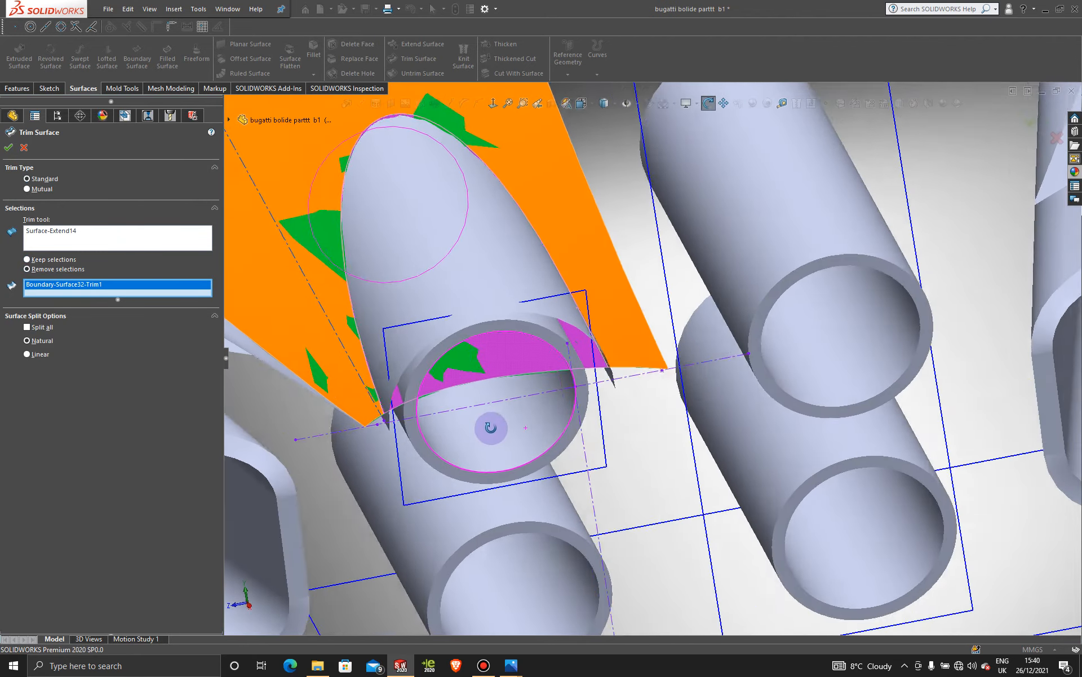
click(7, 151)
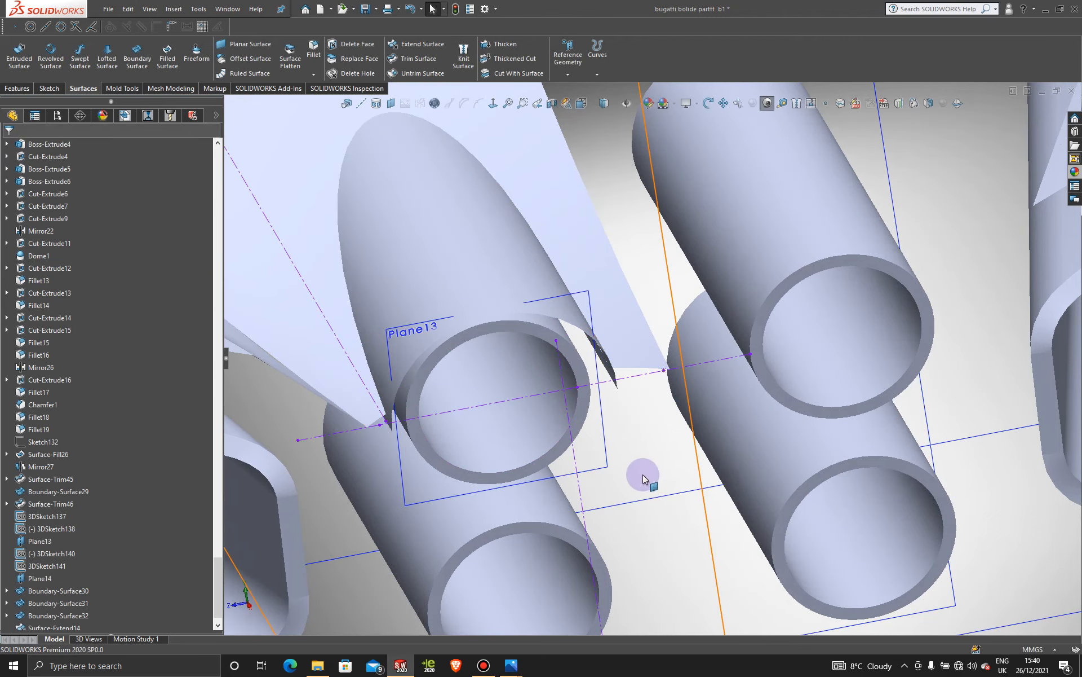
- Delete the extended arch face around the exhaust pipe using the plain Delete option
middle_drag(647, 475, 685, 476)
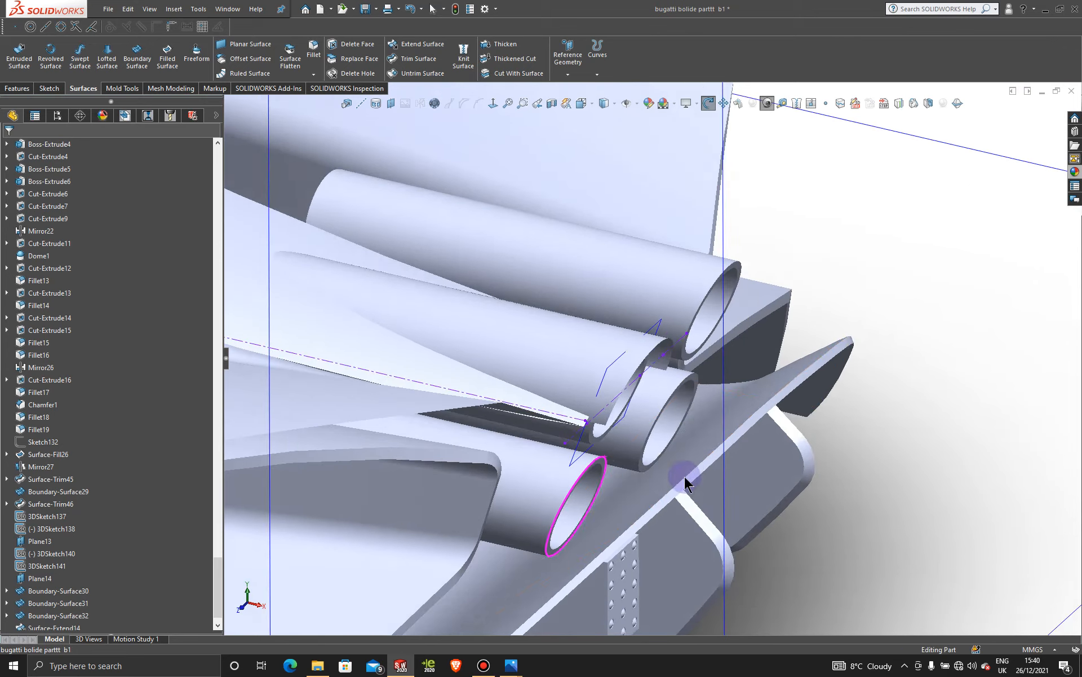
click(614, 388)
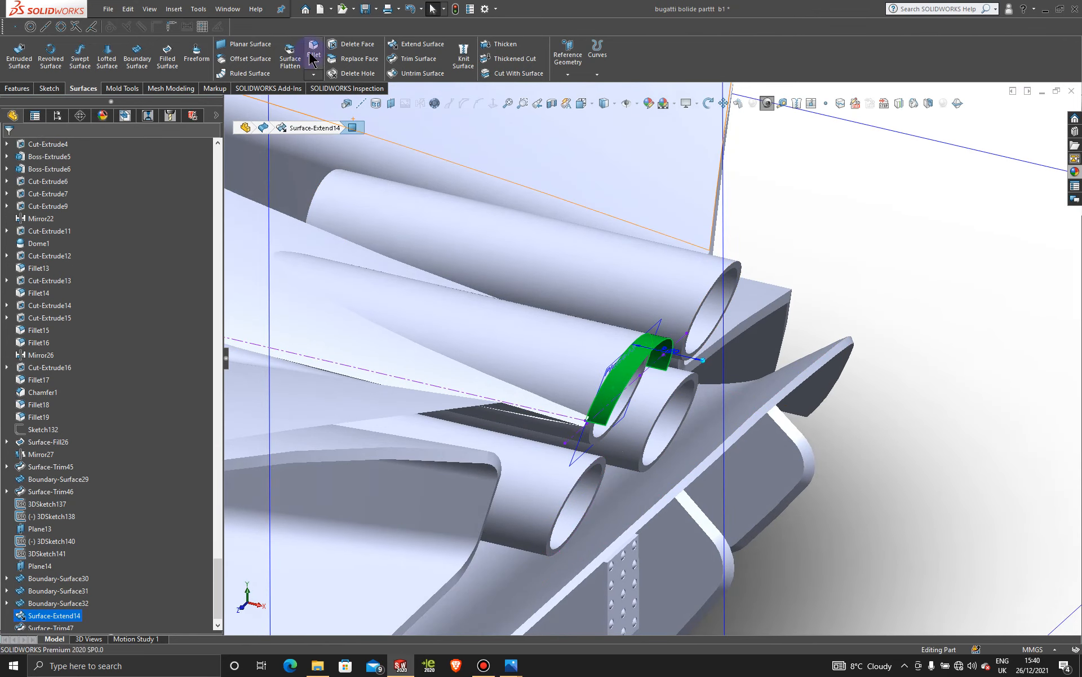
scroll(616, 394, down, 3)
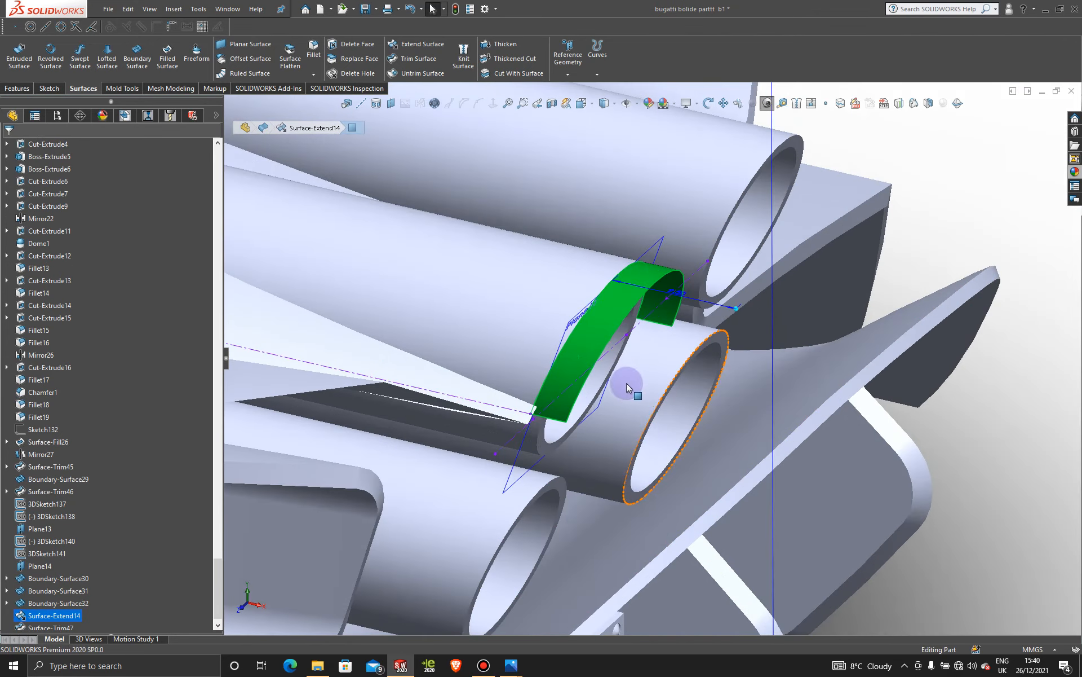
middle_drag(627, 383, 551, 415)
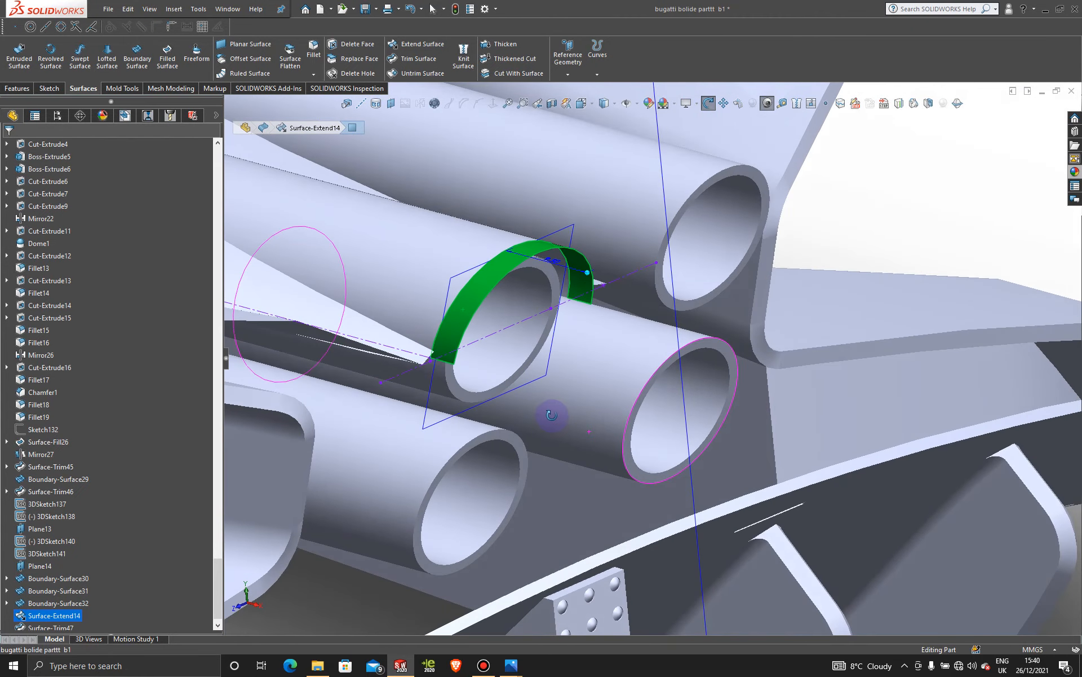
click(356, 45)
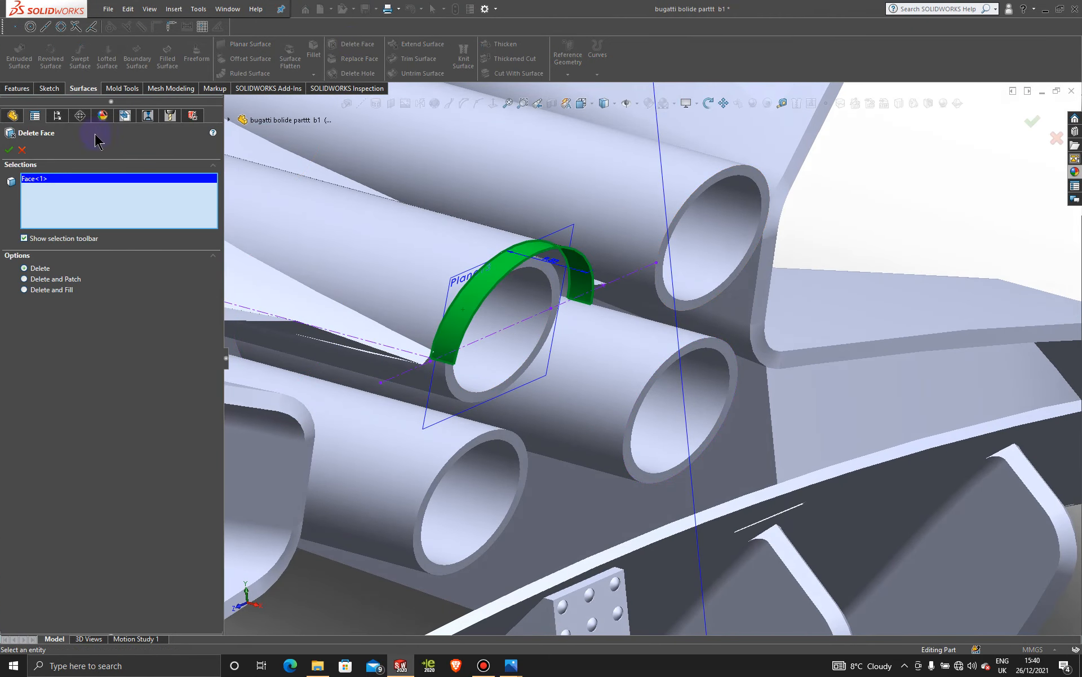
click(9, 150)
- Examine the trimmed roof surface around the exhaust pipes and the rear body from several angles
scroll(543, 354, up, 3)
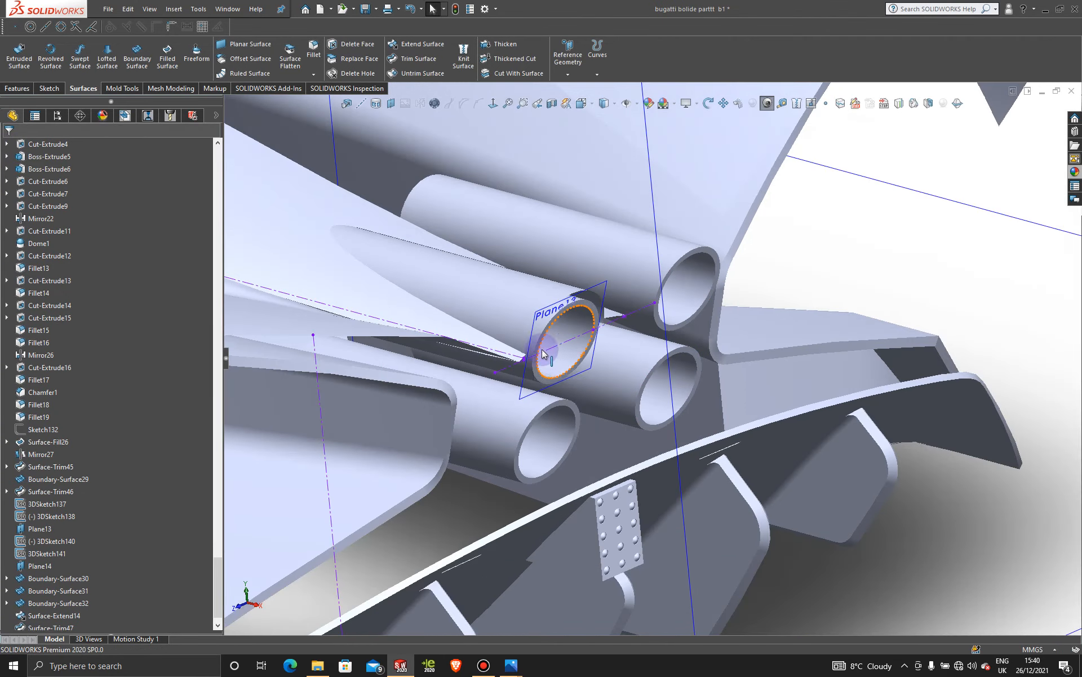
middle_drag(542, 354, 476, 376)
scroll(411, 282, up, 2)
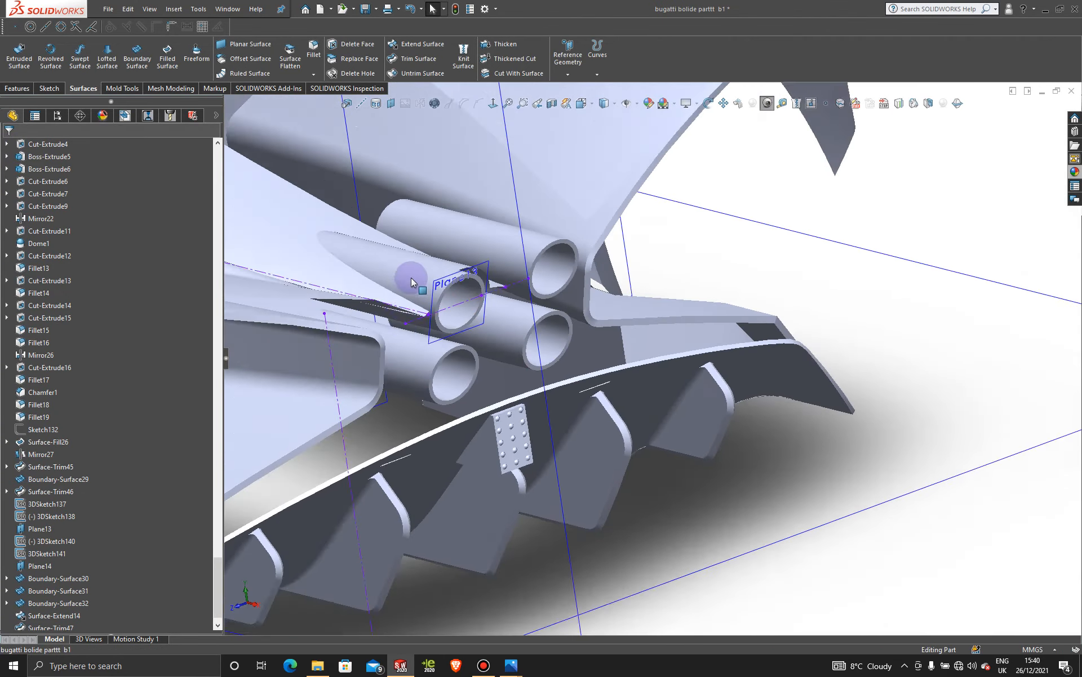
scroll(411, 278, down, 6)
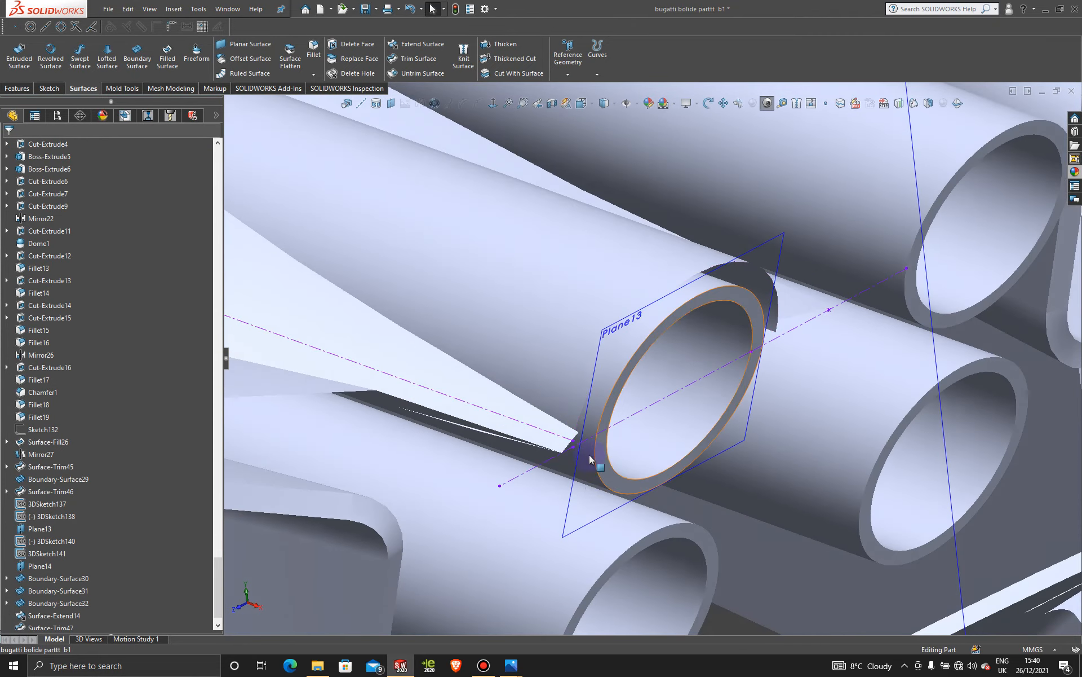
click(574, 437)
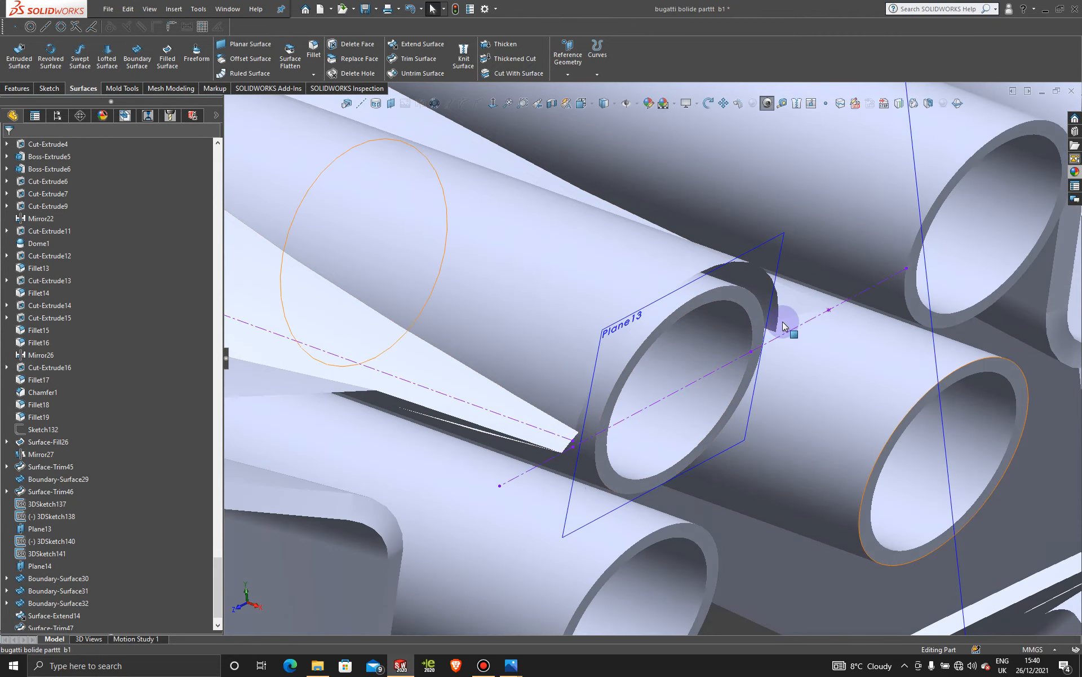
middle_drag(733, 360, 724, 490)
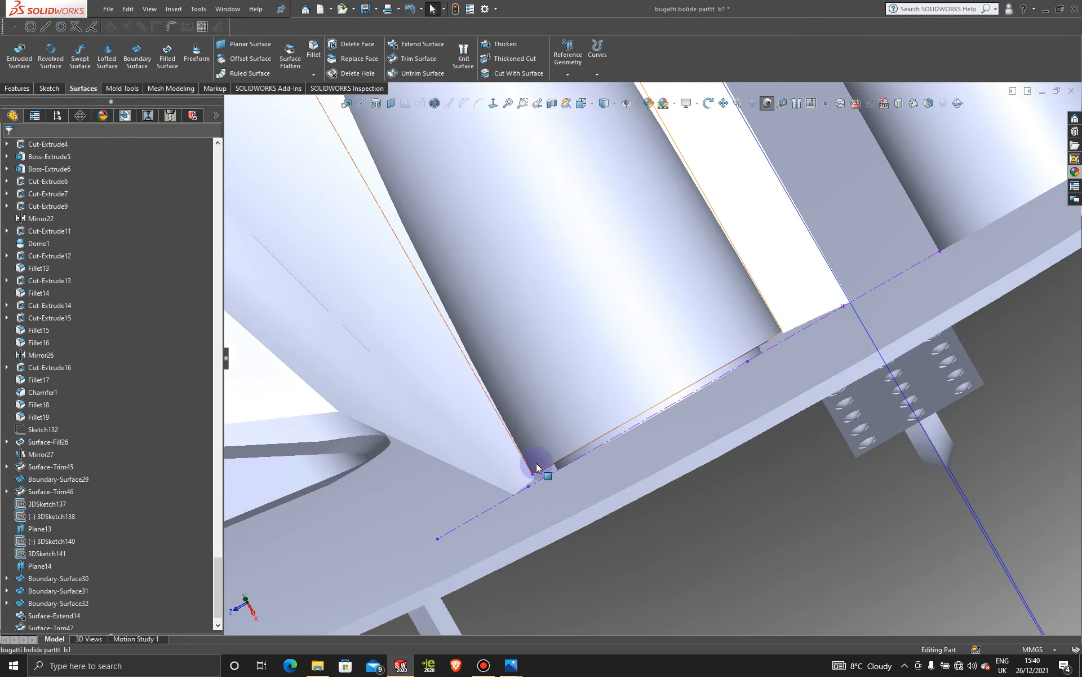
scroll(658, 404, up, 4)
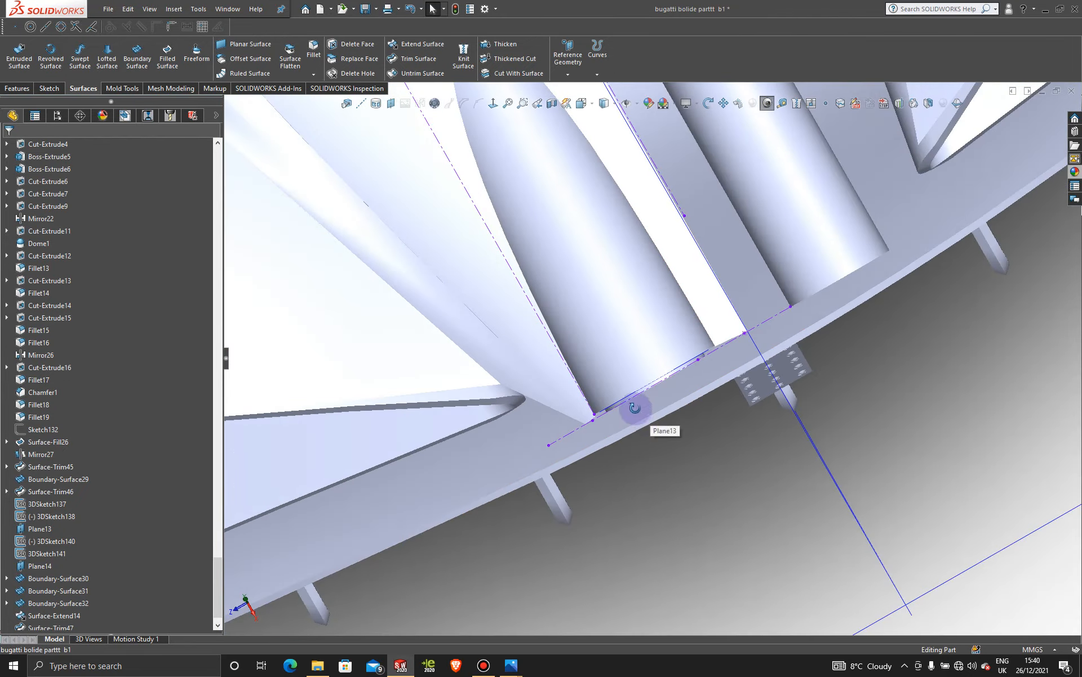
middle_drag(636, 408, 649, 290)
scroll(662, 309, up, 9)
scroll(637, 327, down, 9)
middle_drag(580, 301, 620, 362)
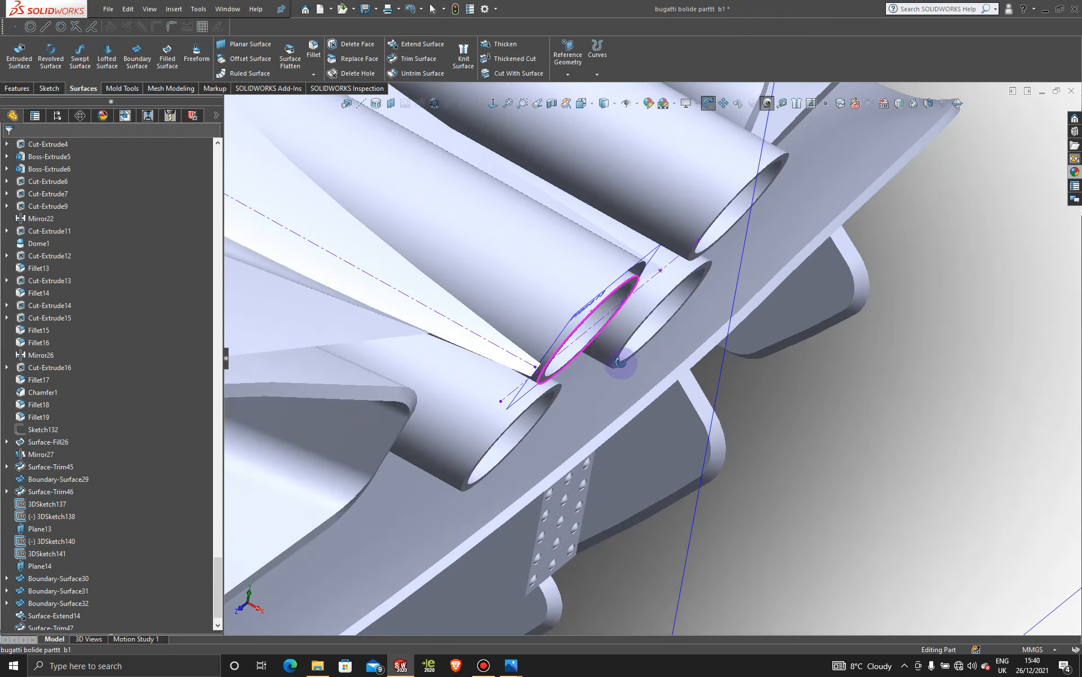
scroll(589, 323, up, 7)
middle_drag(579, 286, 533, 189)
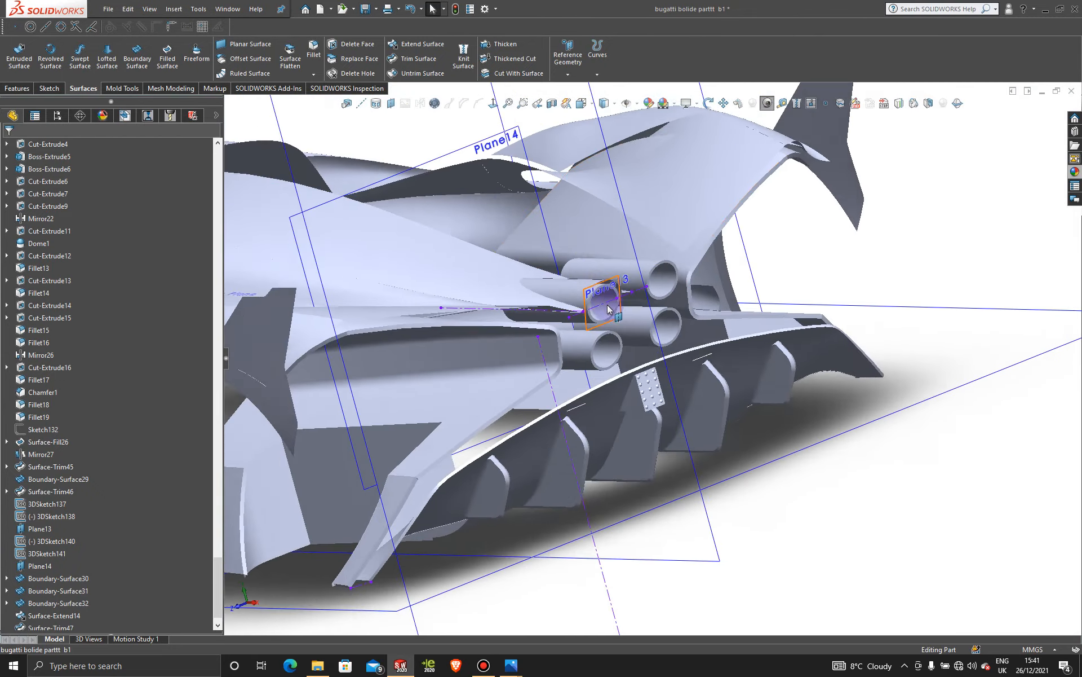
scroll(592, 312, down, 7)
scroll(538, 350, up, 5)
scroll(530, 361, down, 5)
scroll(520, 353, up, 5)
scroll(519, 381, down, 5)
scroll(520, 381, up, 4)
scroll(514, 372, down, 4)
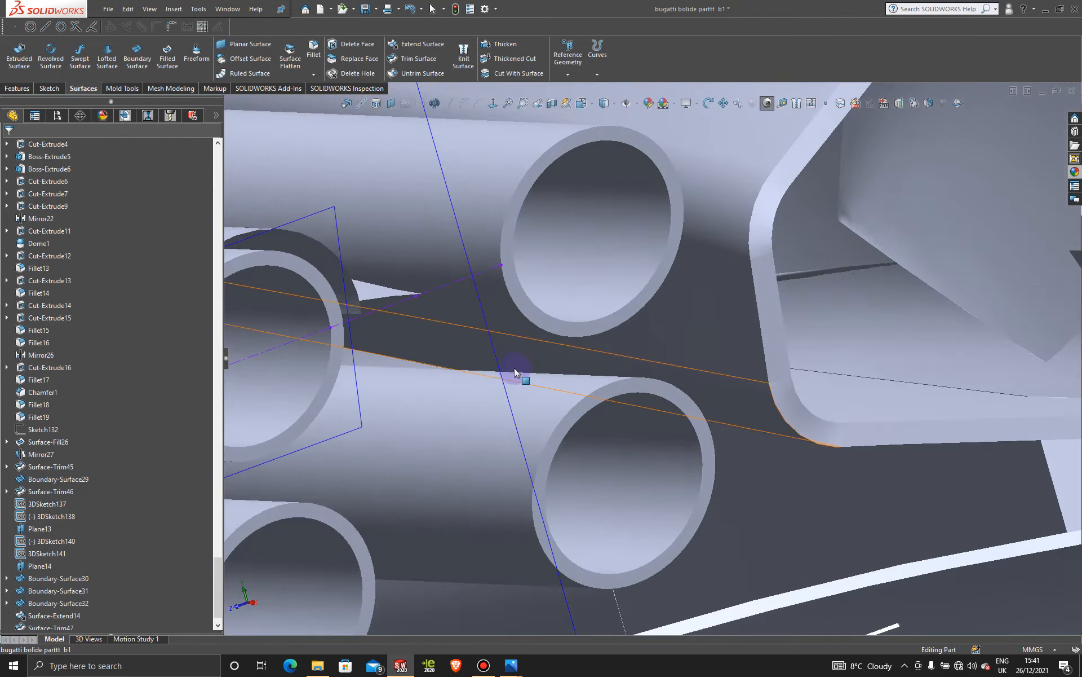
scroll(514, 370, up, 4)
scroll(473, 370, down, 3)
middle_drag(442, 383, 411, 317)
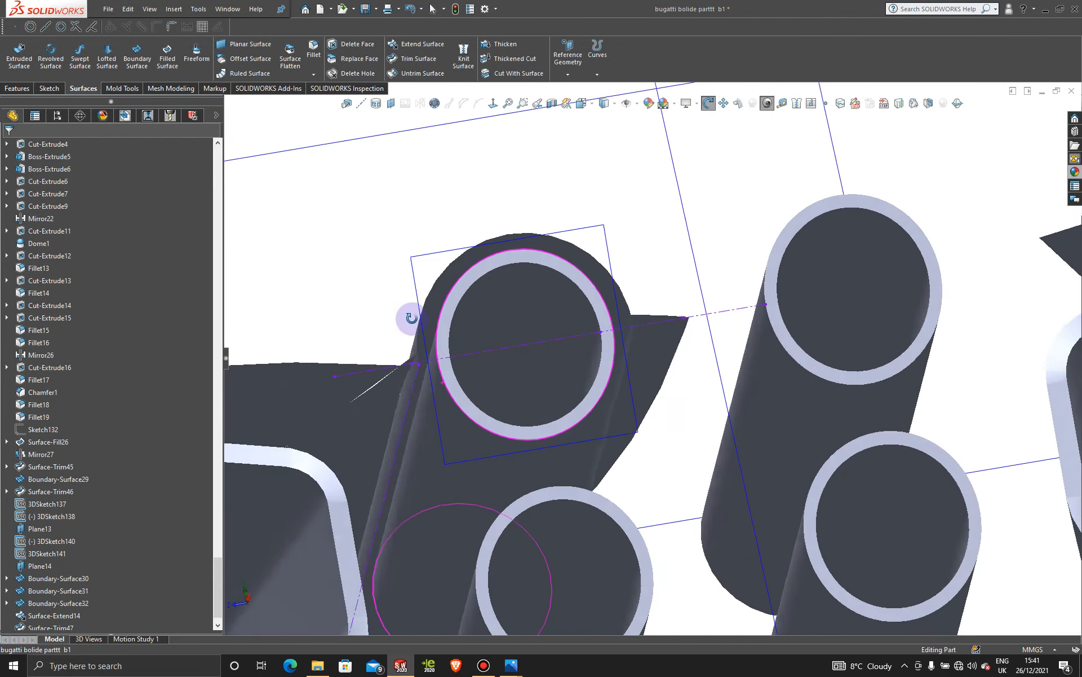
click(409, 390)
scroll(397, 290, up, 1)
click(398, 290)
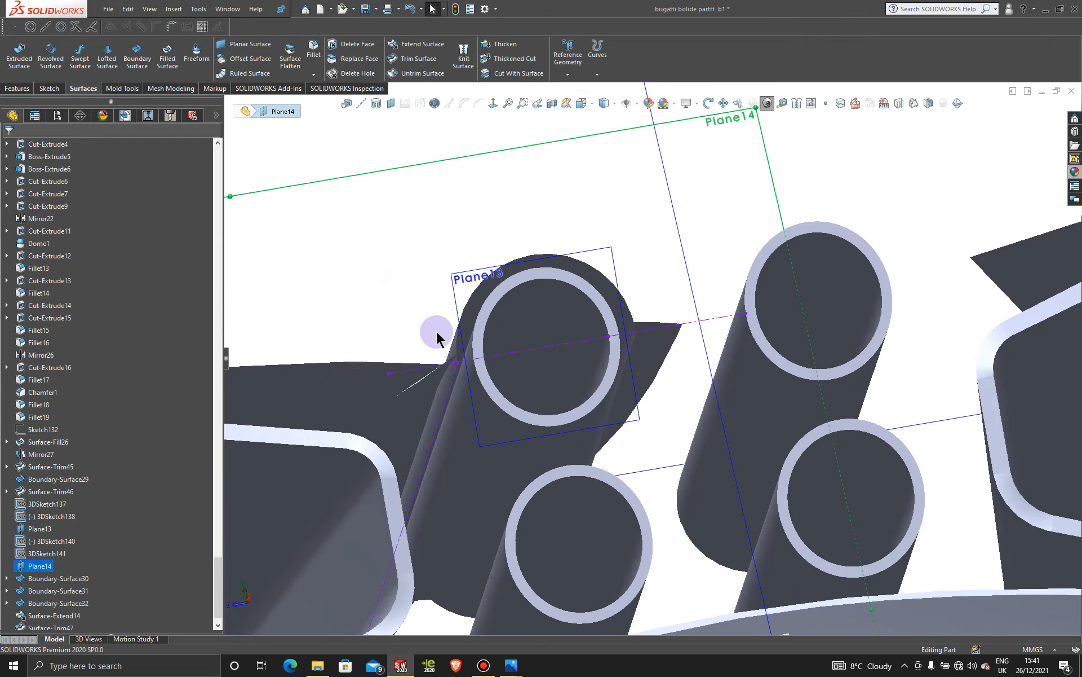
middle_drag(436, 332, 555, 313)
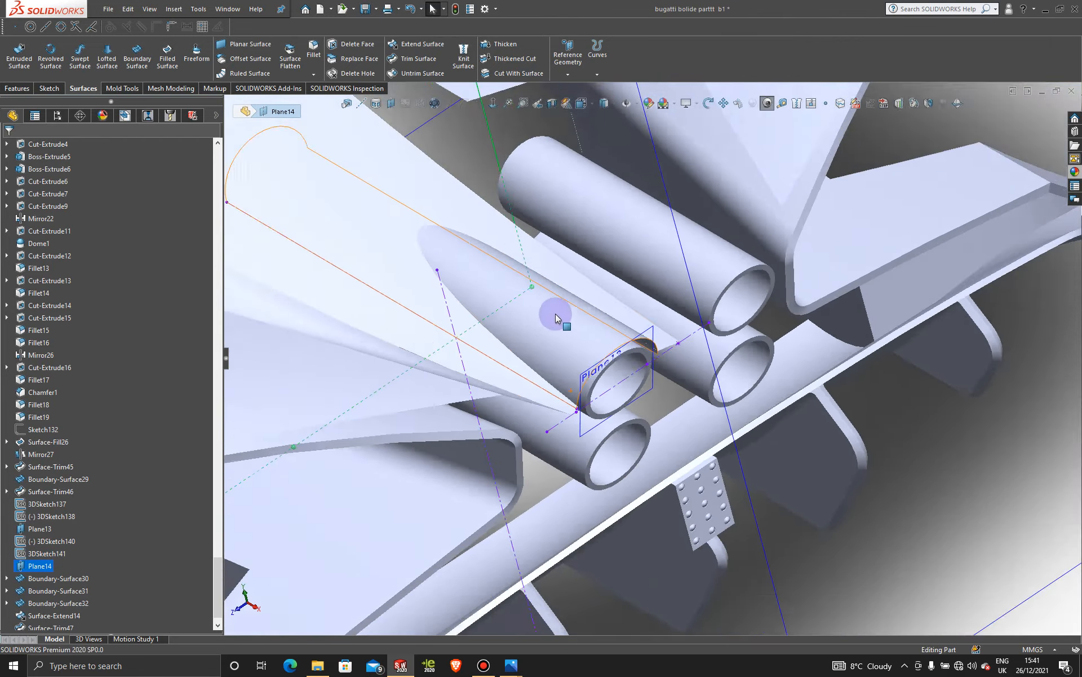
scroll(556, 316, up, 4)
scroll(640, 300, down, 4)
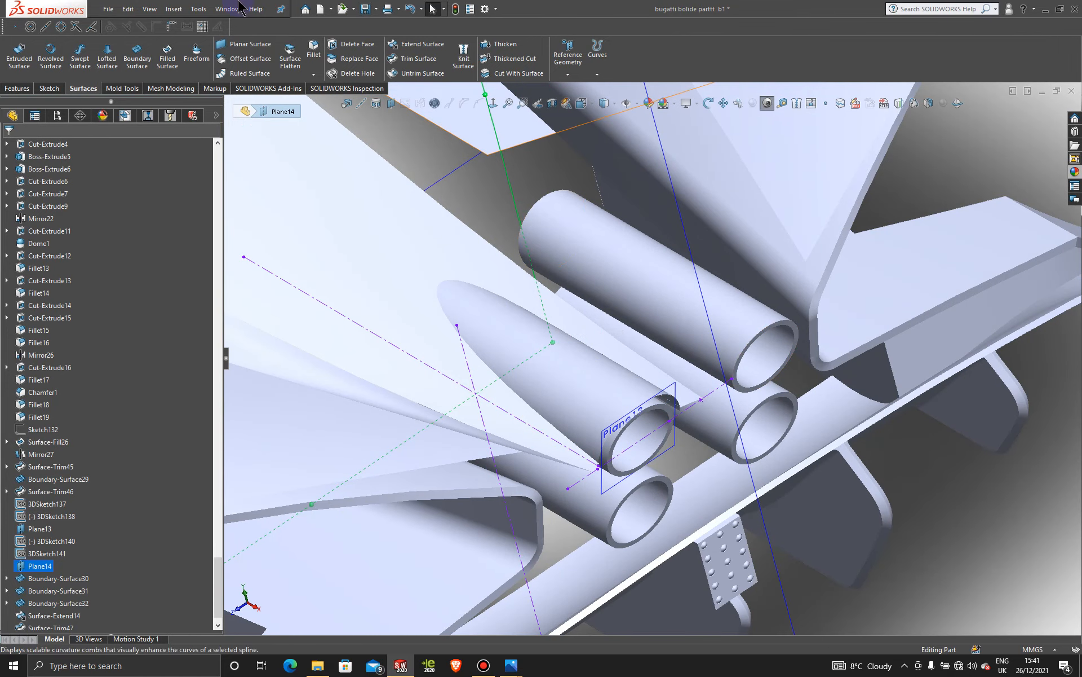
scroll(331, 157, up, 5)
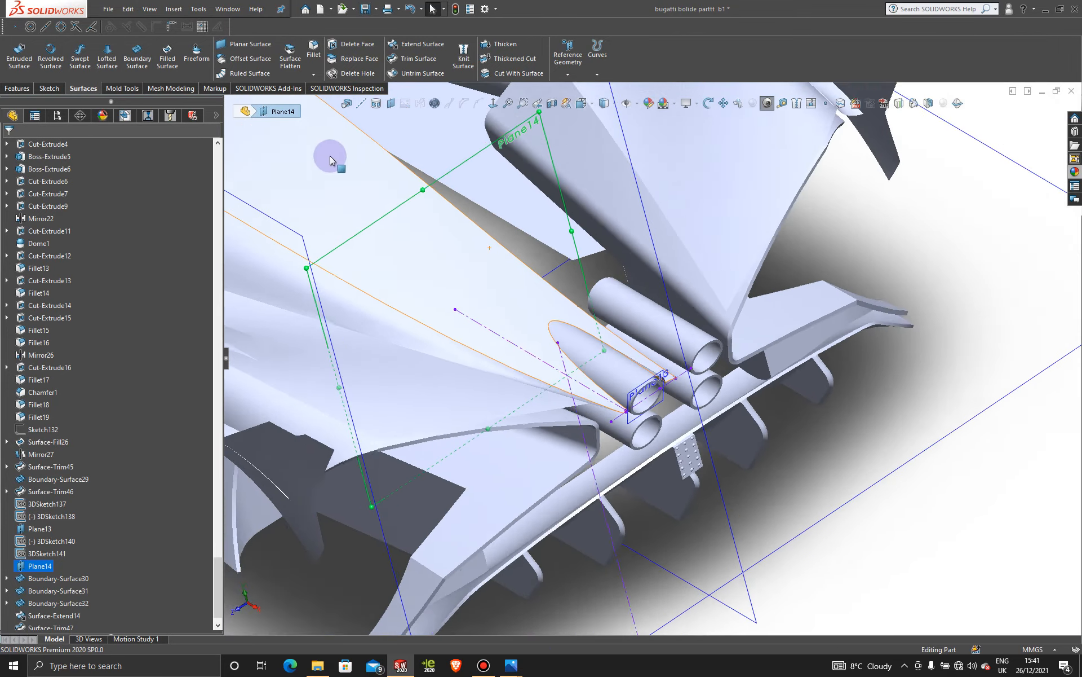
click(18, 88)
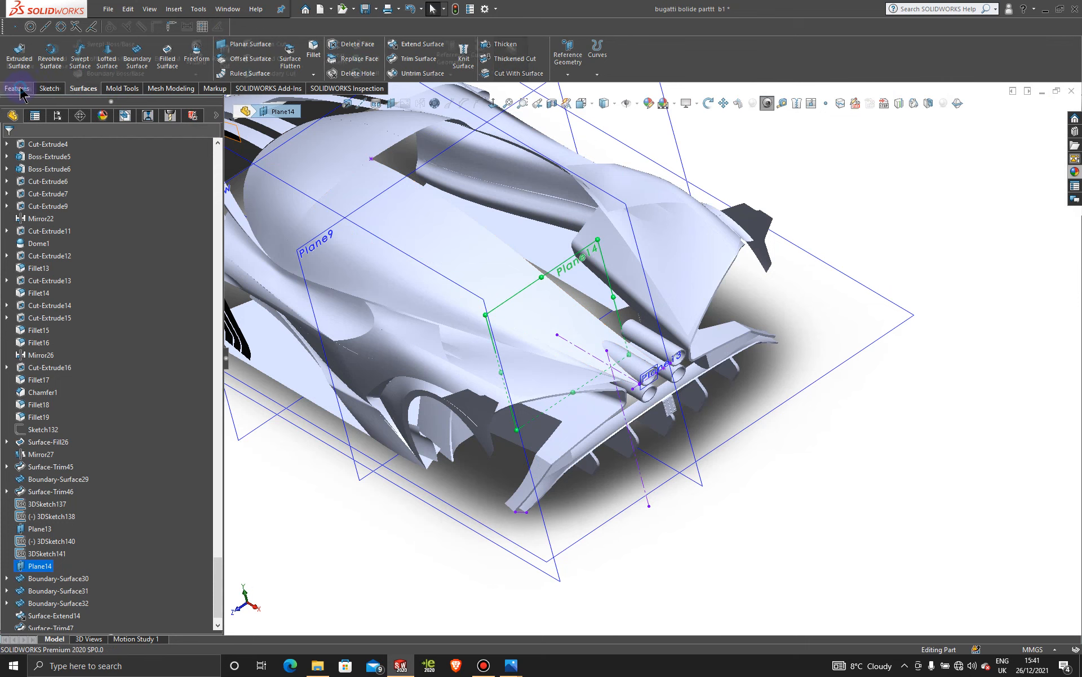
click(407, 74)
scroll(590, 174, up, 4)
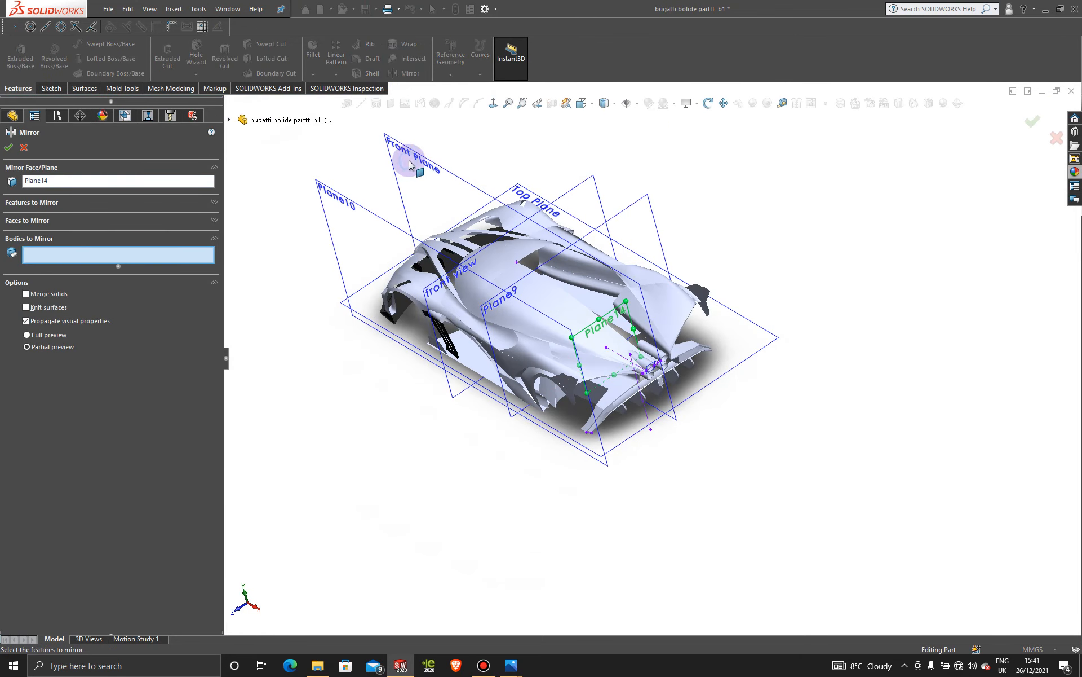
scroll(657, 355, down, 6)
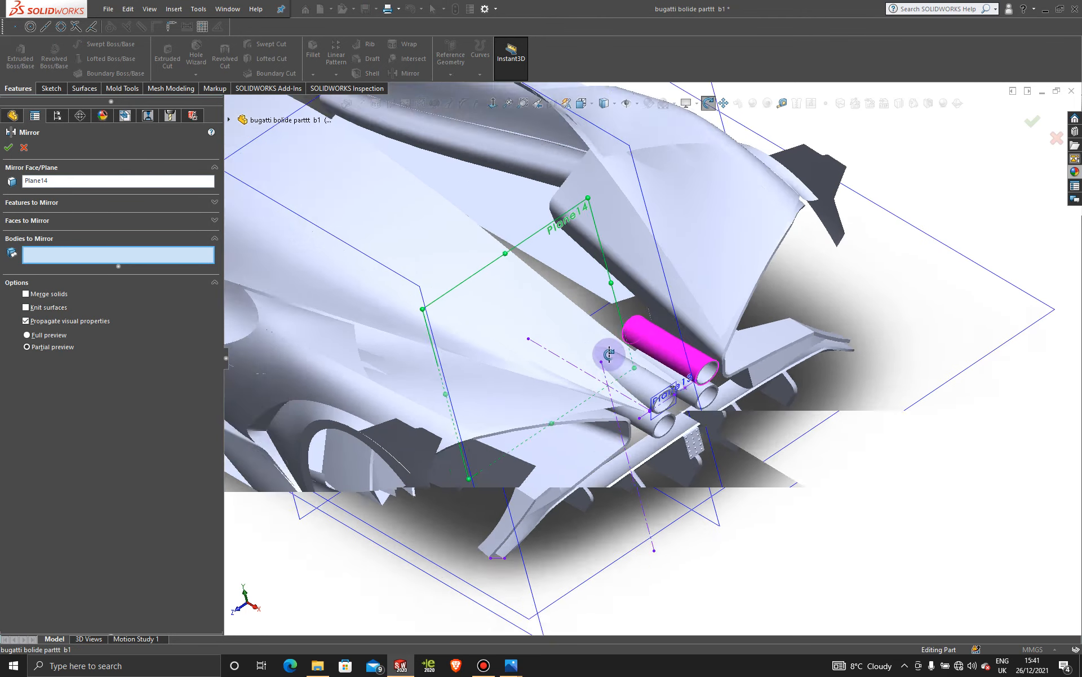
click(26, 148)
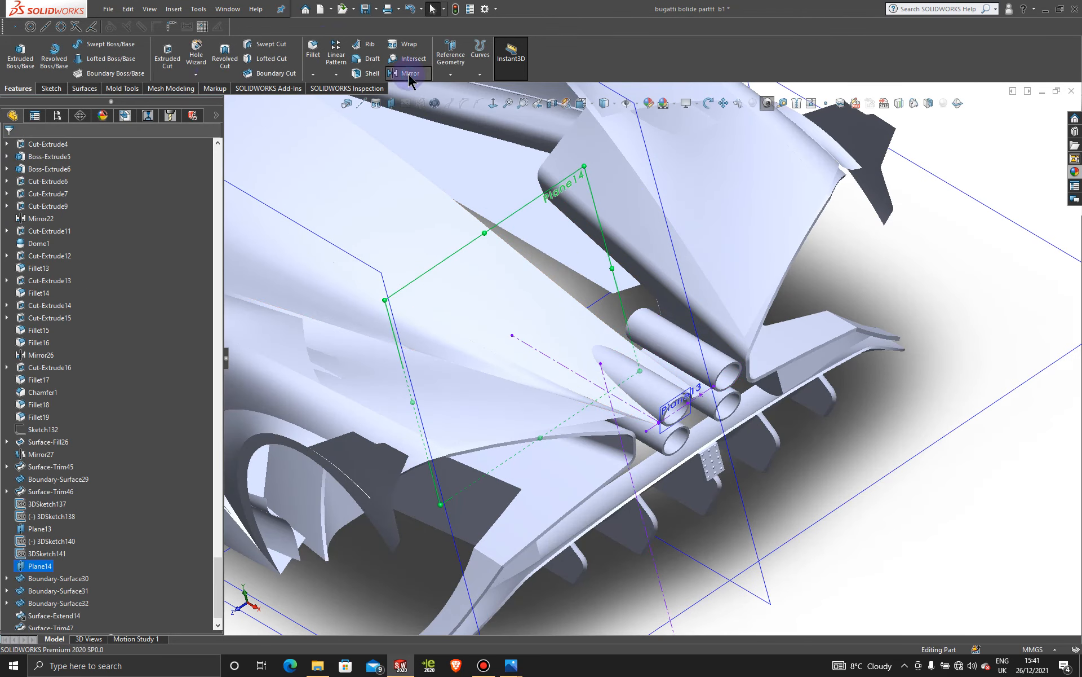
- Mirror the trimmed roof surface and the arched exhaust surround body across the Front Plane, replacing Plane14 as the mirror plane
click(408, 73)
click(124, 182)
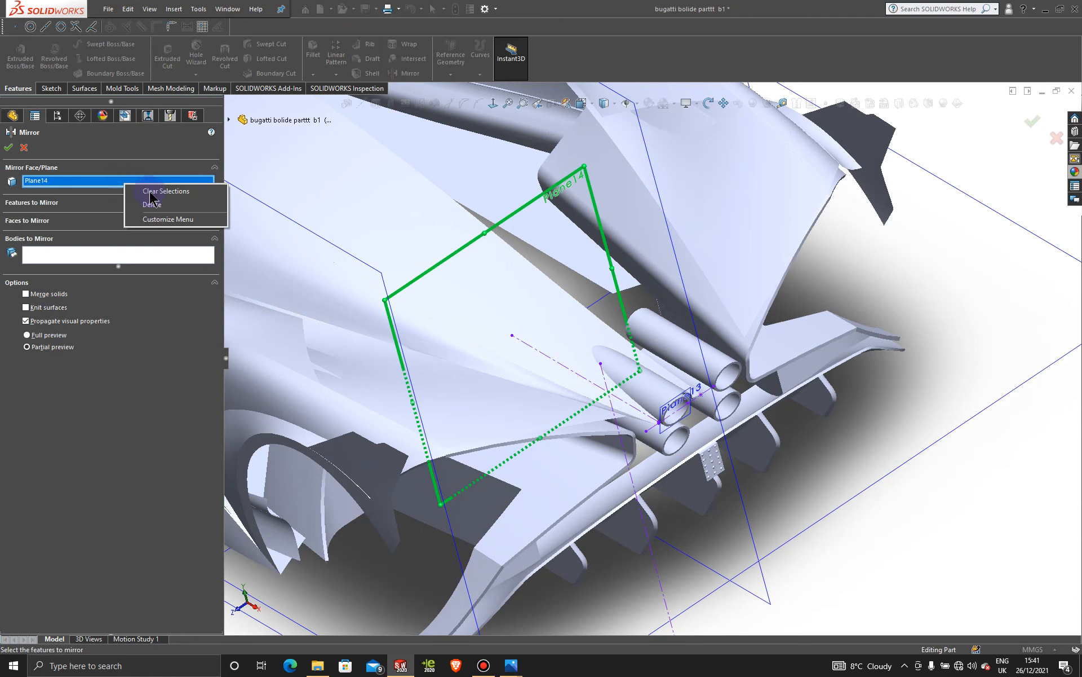
click(162, 193)
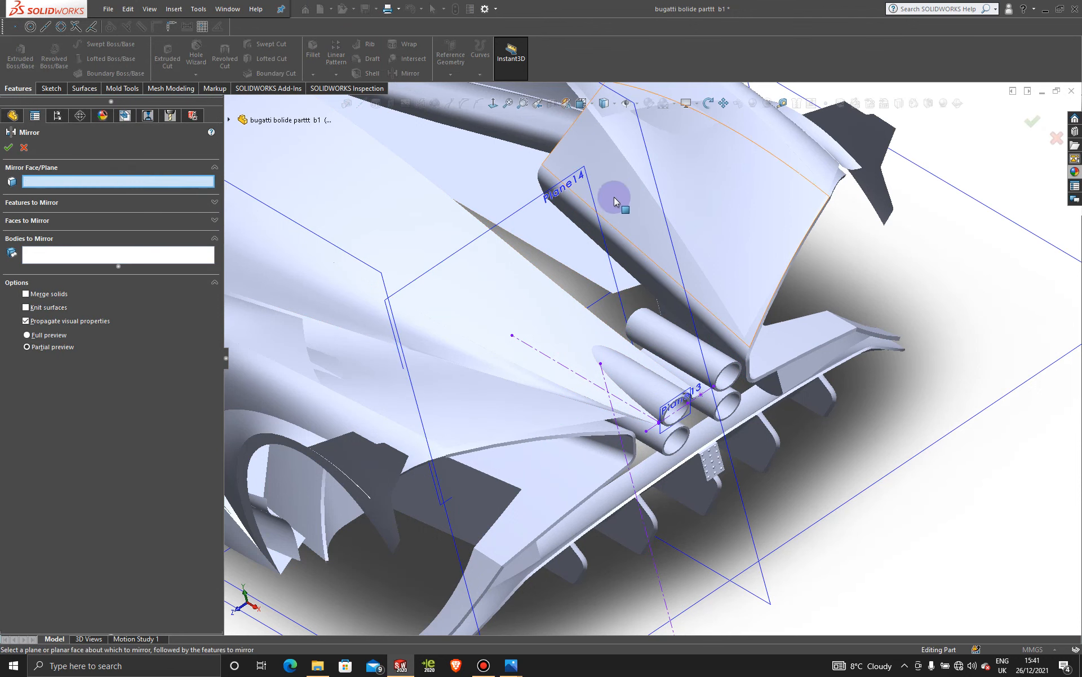
click(643, 137)
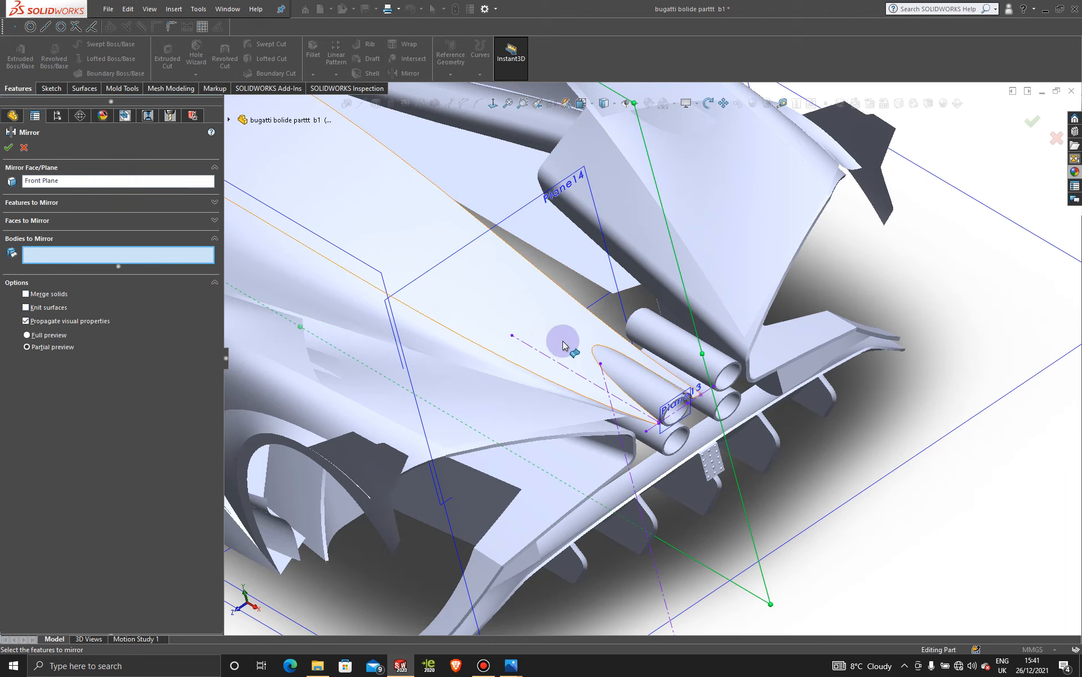
click(586, 350)
click(612, 367)
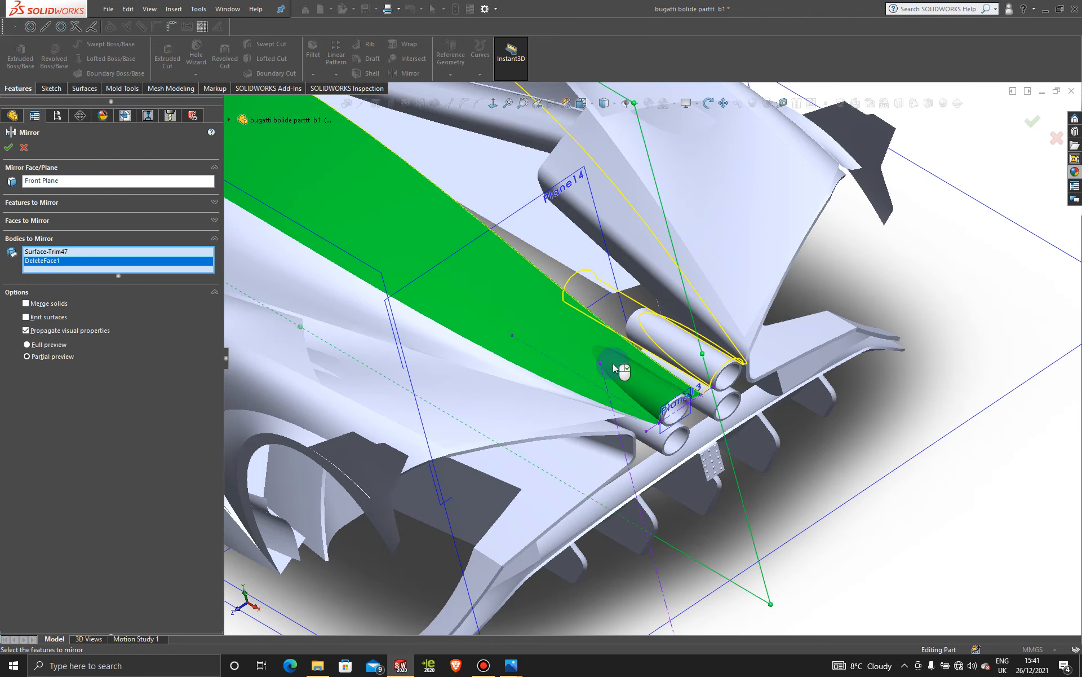
click(8, 148)
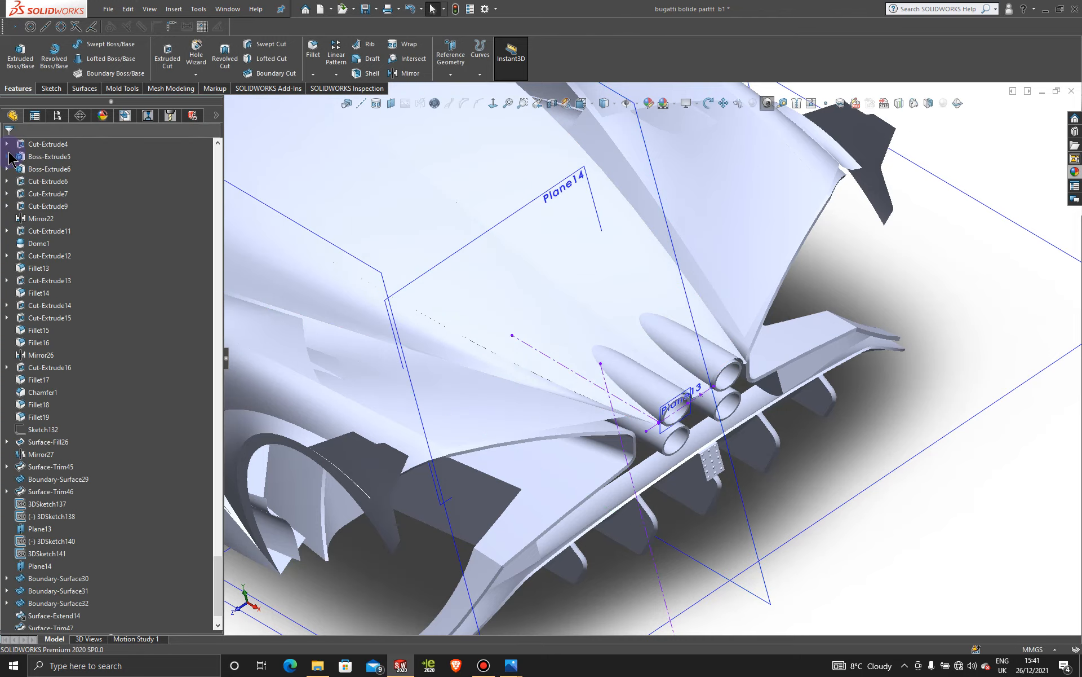
- Mirror the curved boundary surface along the side of the rear roof across the Front Plane as a body
middle_drag(976, 346, 904, 334)
middle_drag(763, 387, 716, 356)
scroll(667, 298, down, 2)
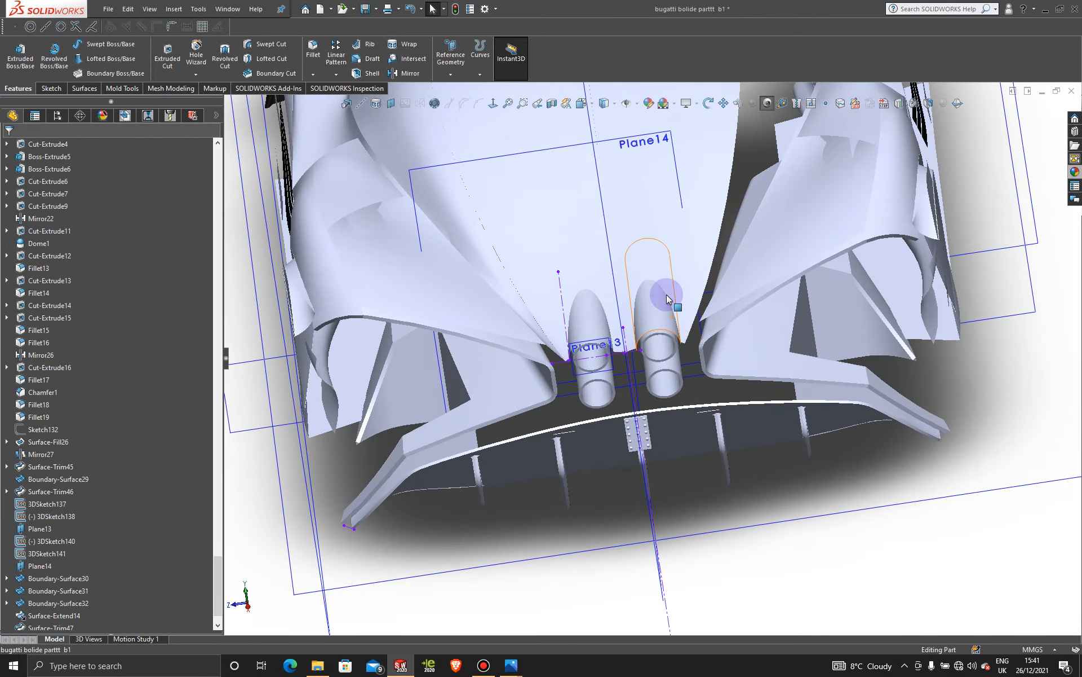
scroll(740, 337, up, 6)
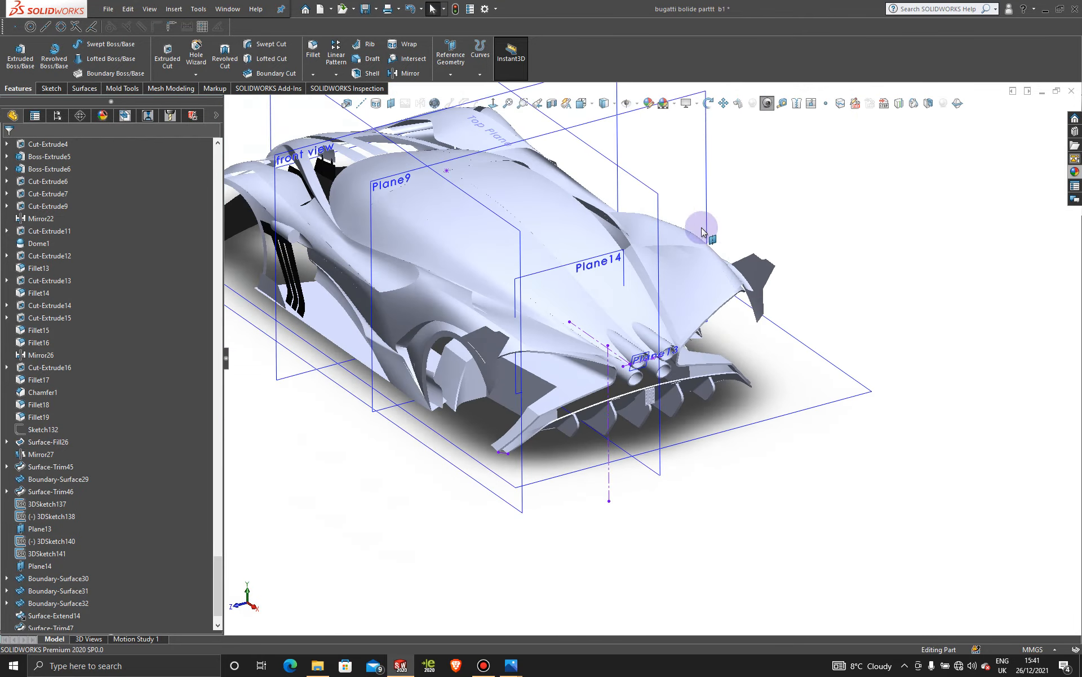
middle_drag(606, 245, 447, 246)
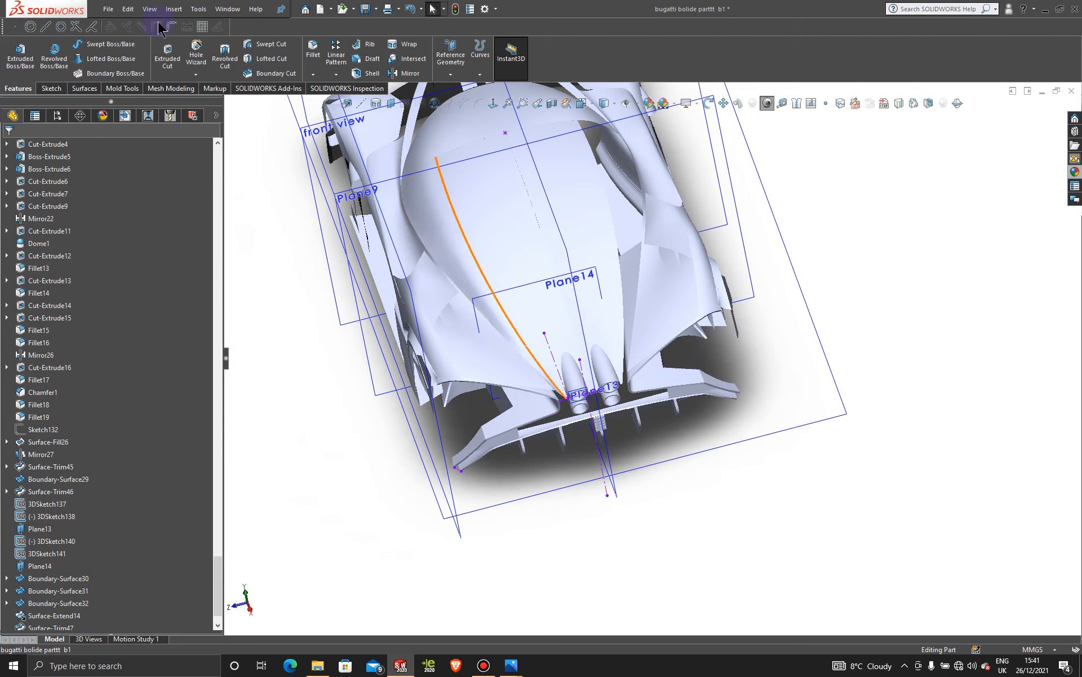
click(407, 74)
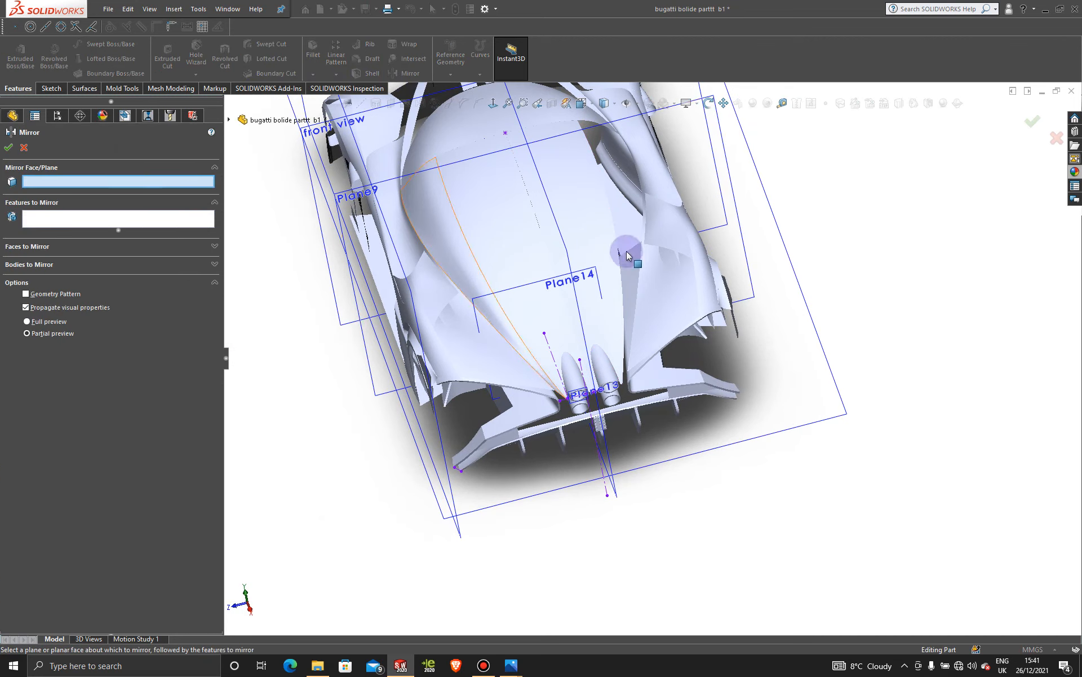
click(568, 248)
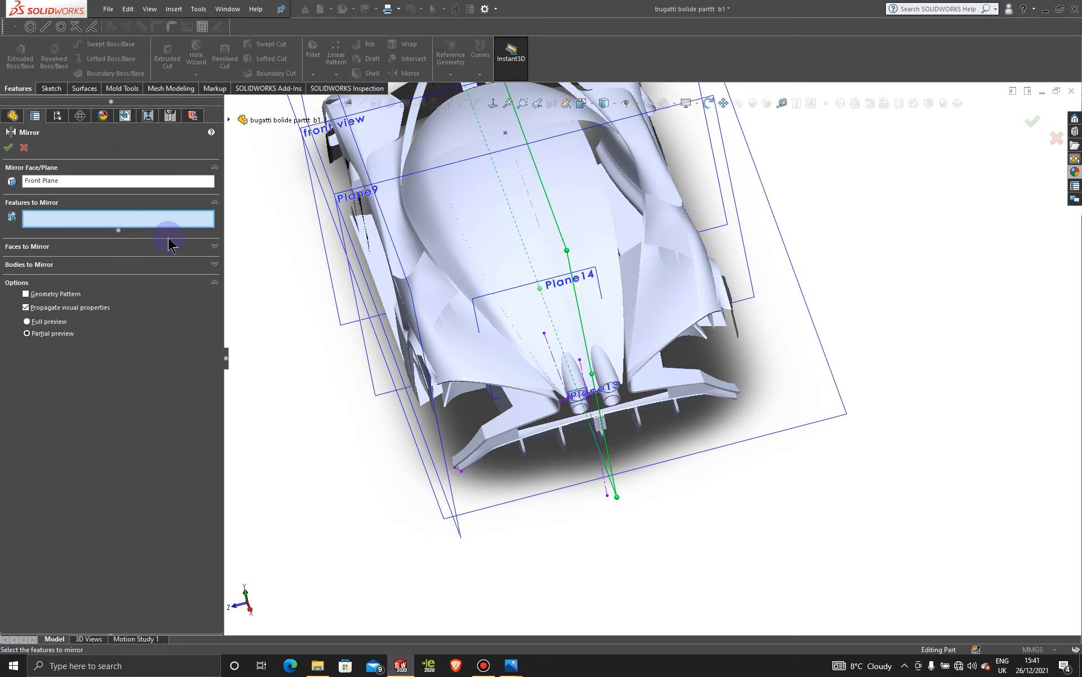
click(144, 263)
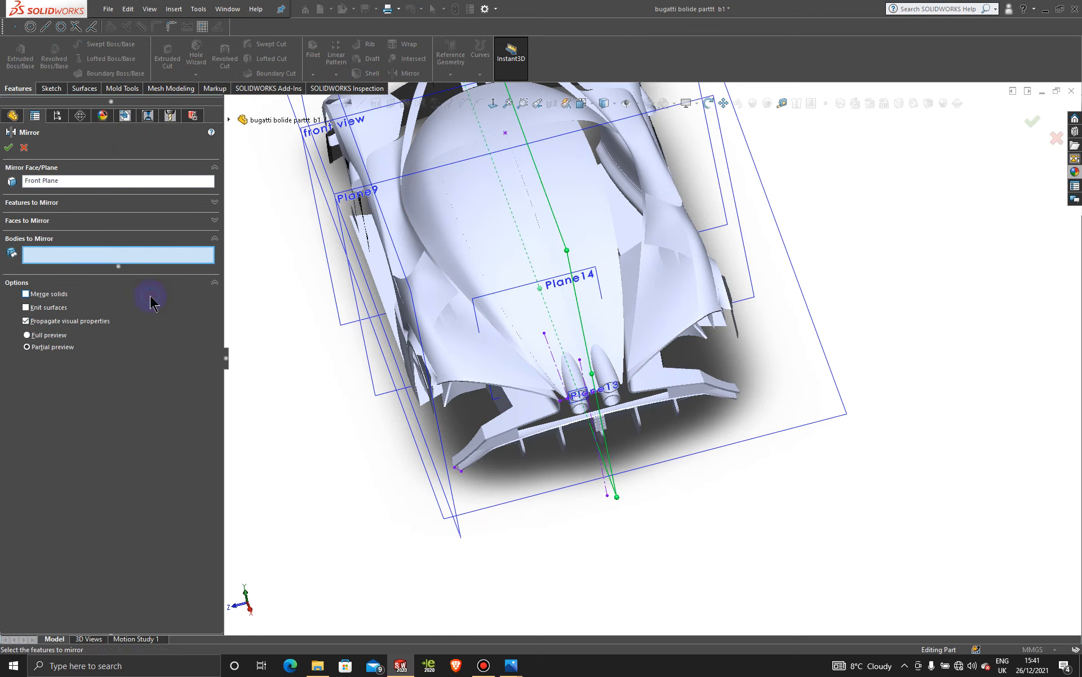
click(458, 273)
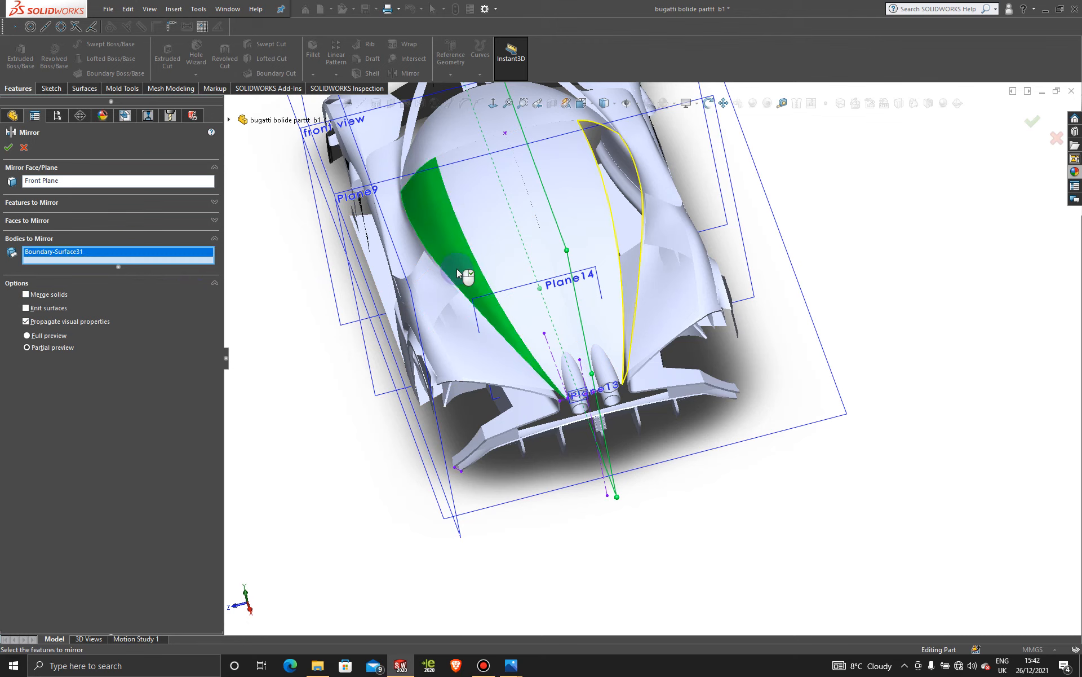
click(9, 148)
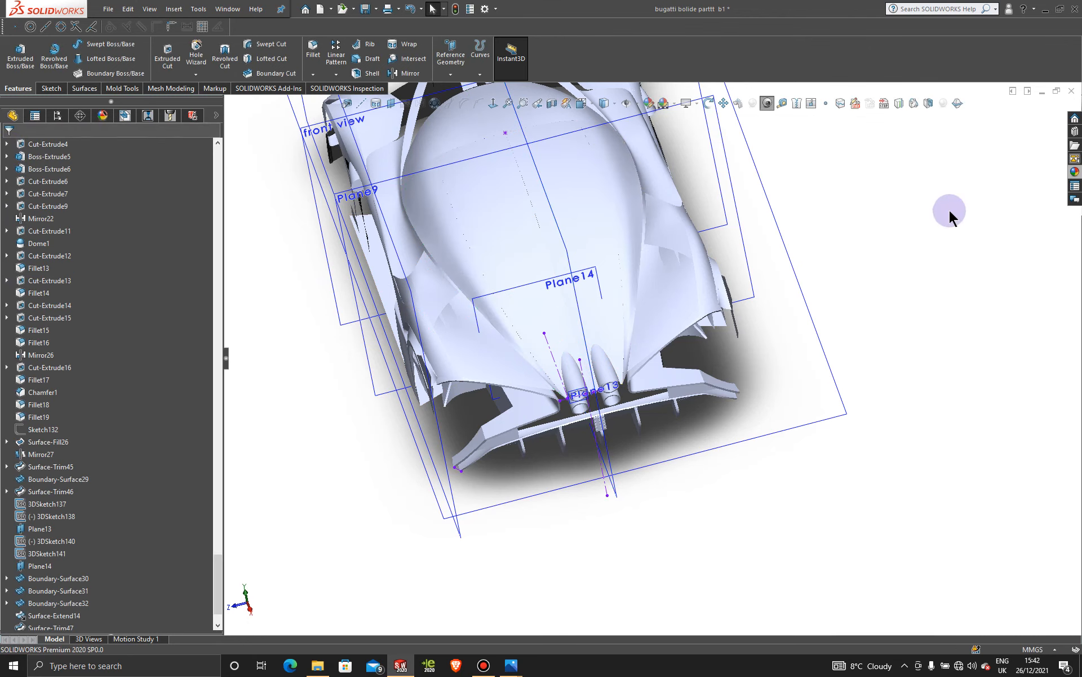
- Examine the mirrored roof and side surfaces around the exhaust pipes and over the whole car body
middle_drag(873, 261, 564, 384)
scroll(583, 387, down, 6)
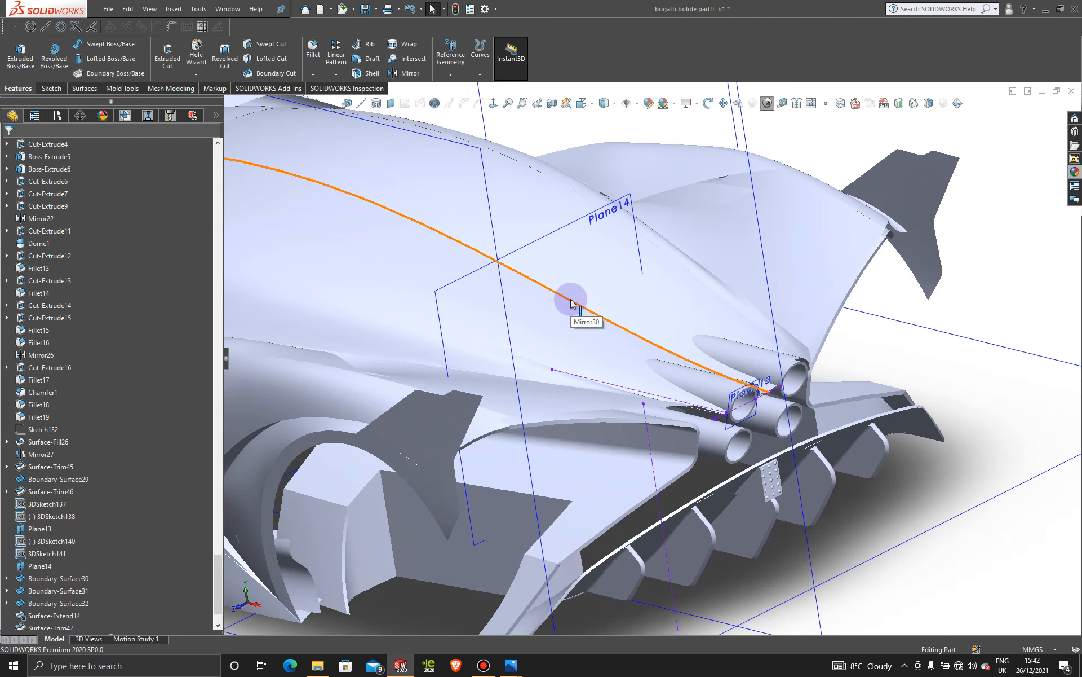
middle_drag(551, 357, 705, 388)
scroll(705, 387, down, 6)
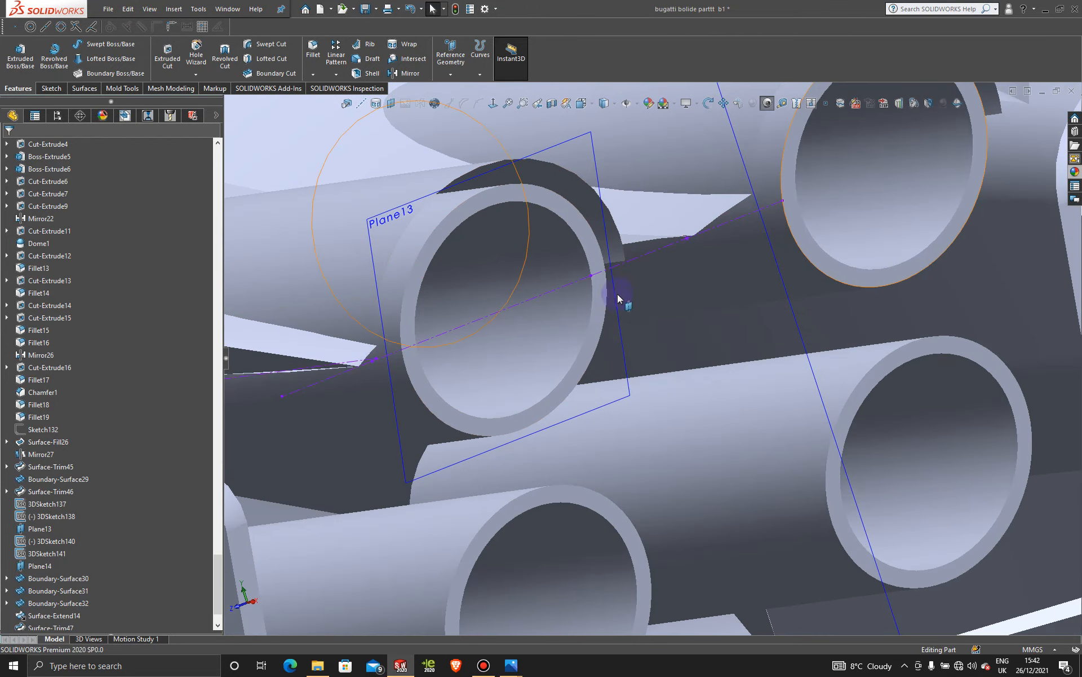
scroll(732, 318, up, 10)
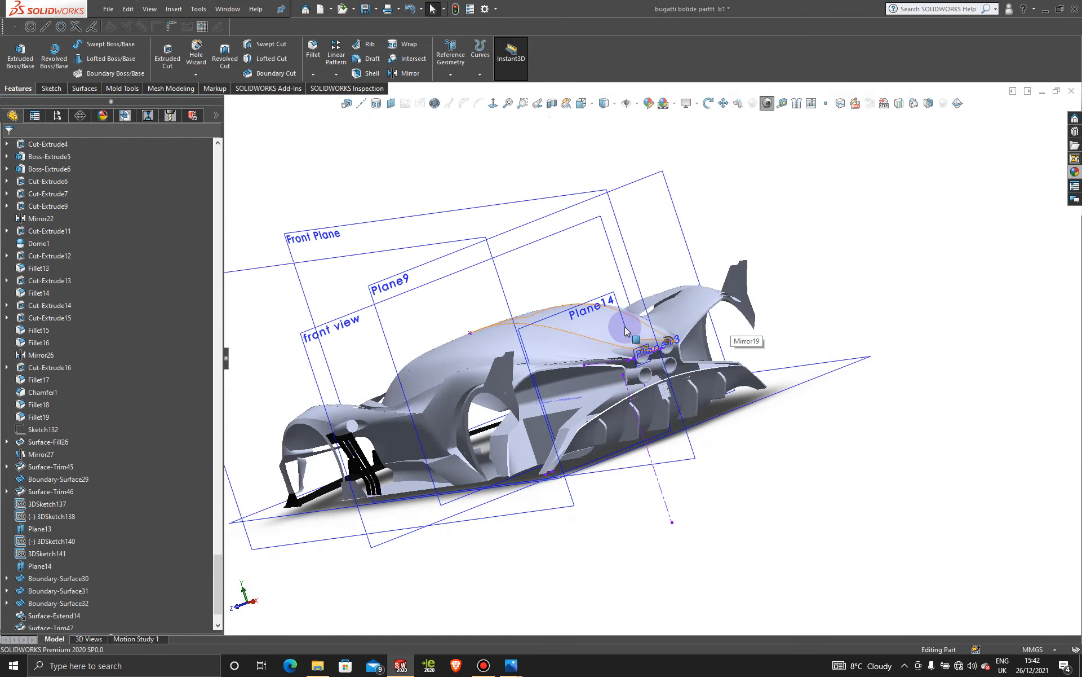
middle_drag(625, 332, 720, 436)
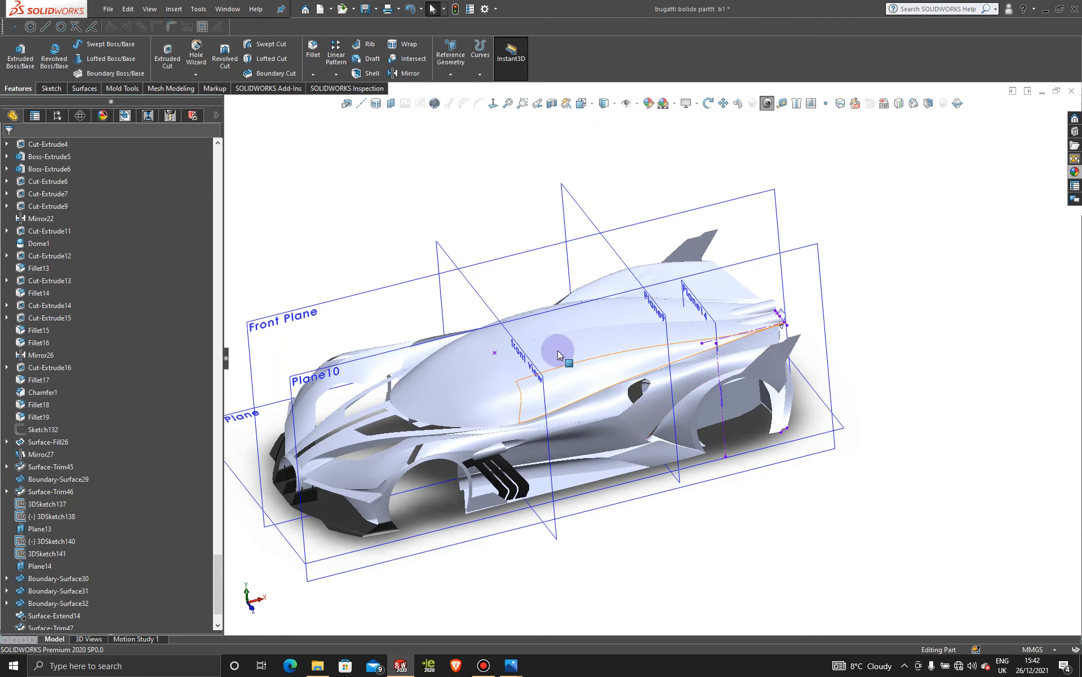
middle_drag(557, 350, 717, 458)
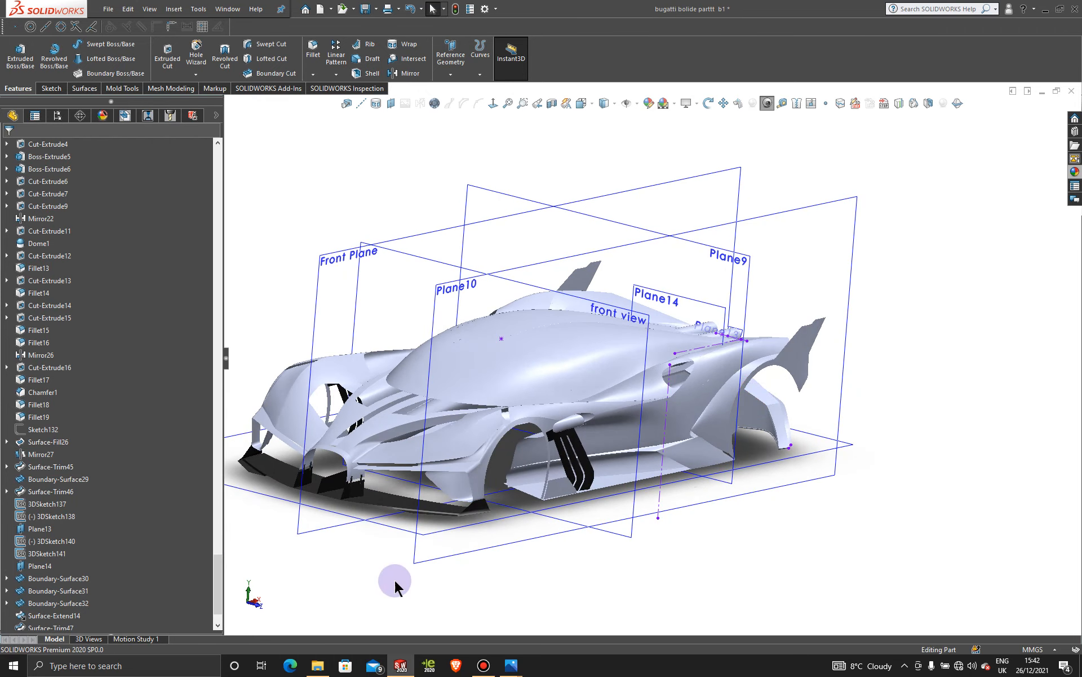
click(485, 666)
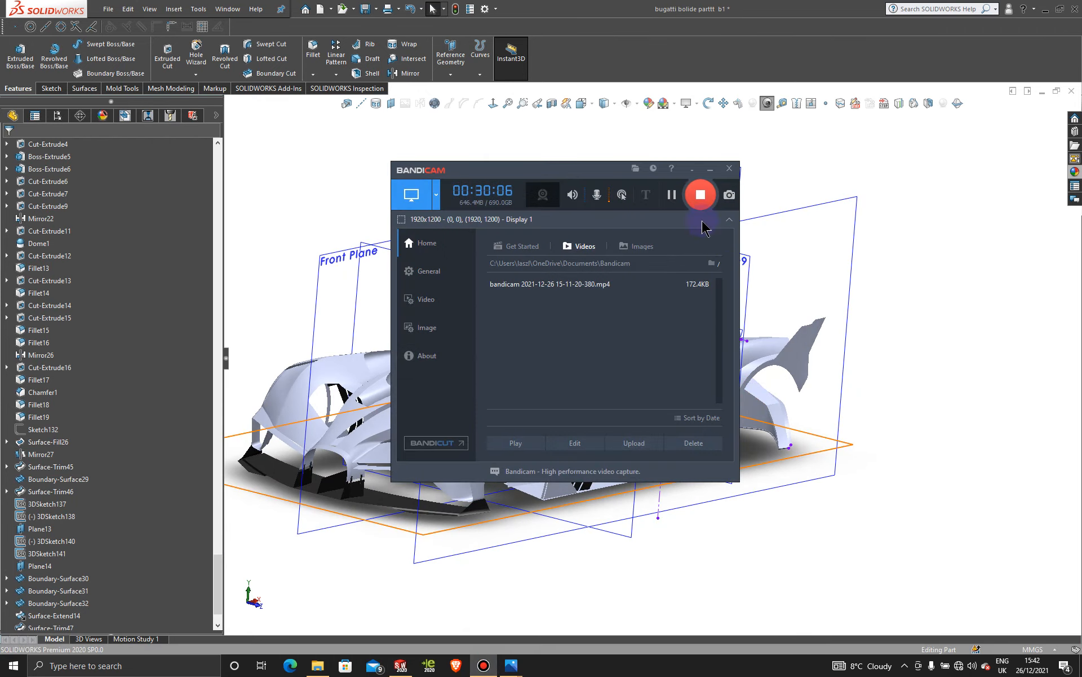